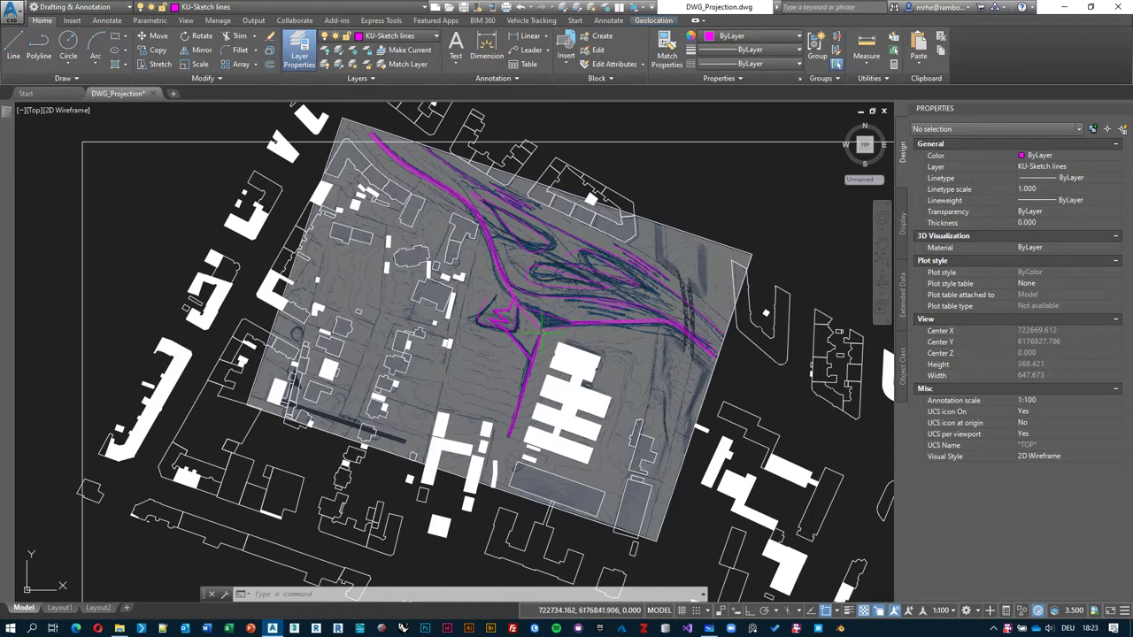
- Examine how the magenta digitized sketch lines trace the hand-drawn strokes of the raster sketch across the site
scroll(536, 329, up, 4)
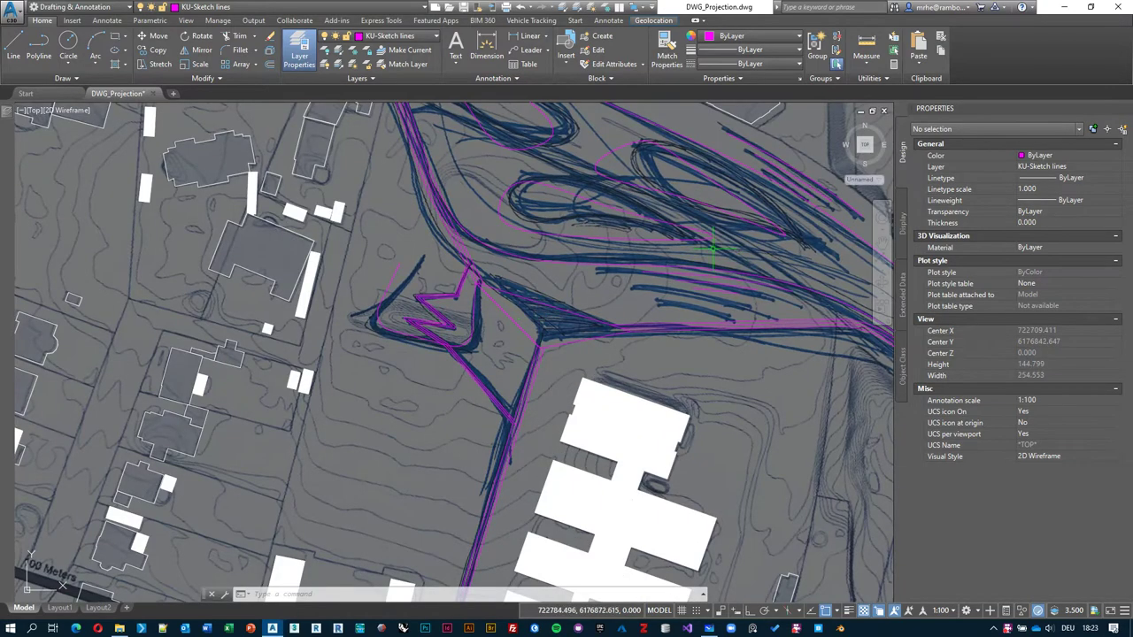
scroll(594, 274, up, 2)
mouse_move(587, 275)
middle_down()
mouse_move(758, 476)
mouse_move(646, 253)
middle_up()
scroll(478, 341, down, 2)
scroll(478, 344, up, 1)
scroll(476, 332, down, 1)
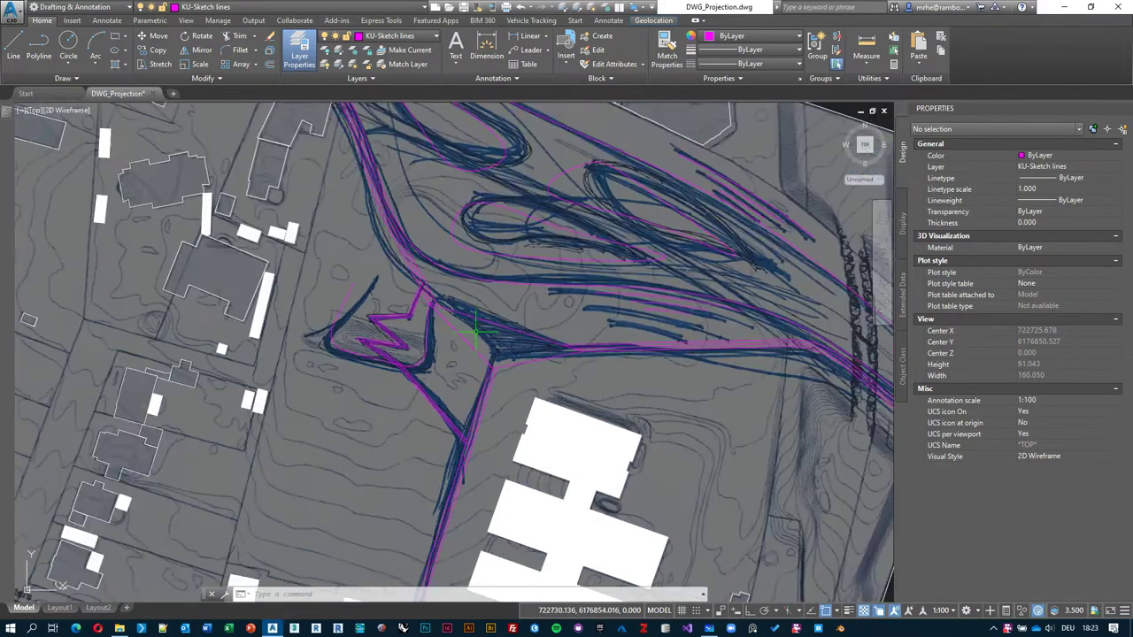
scroll(574, 284, down, 2)
middle_drag(575, 283, 580, 307)
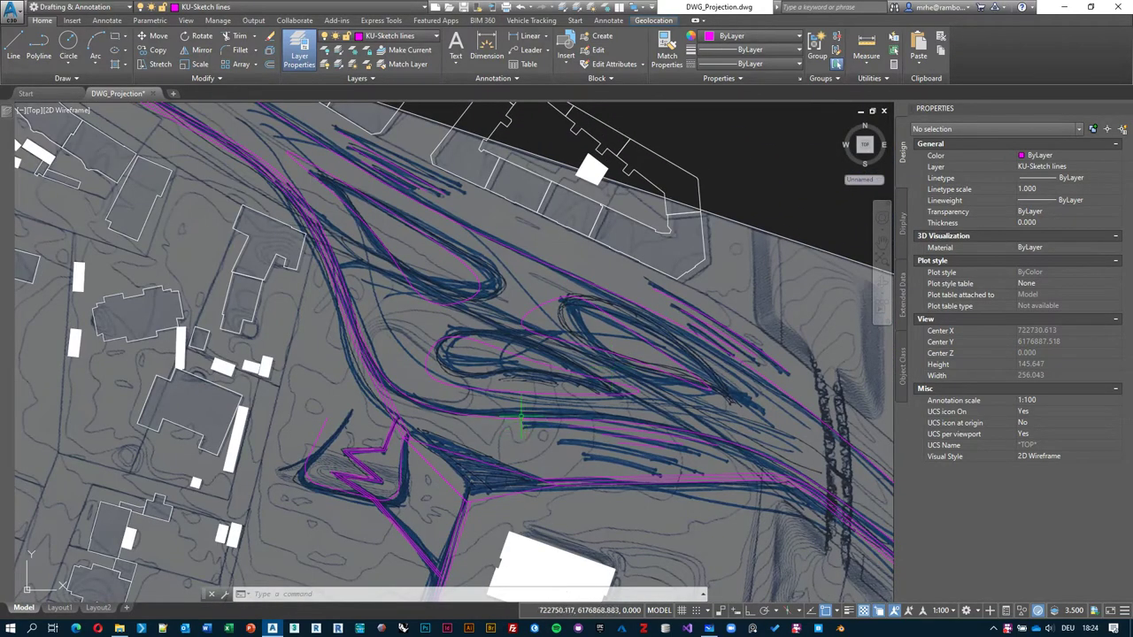
mouse_move(520, 416)
middle_down()
mouse_move(424, 261)
mouse_move(513, 213)
mouse_move(532, 170)
mouse_move(593, 450)
mouse_move(838, 537)
mouse_move(467, 361)
middle_up()
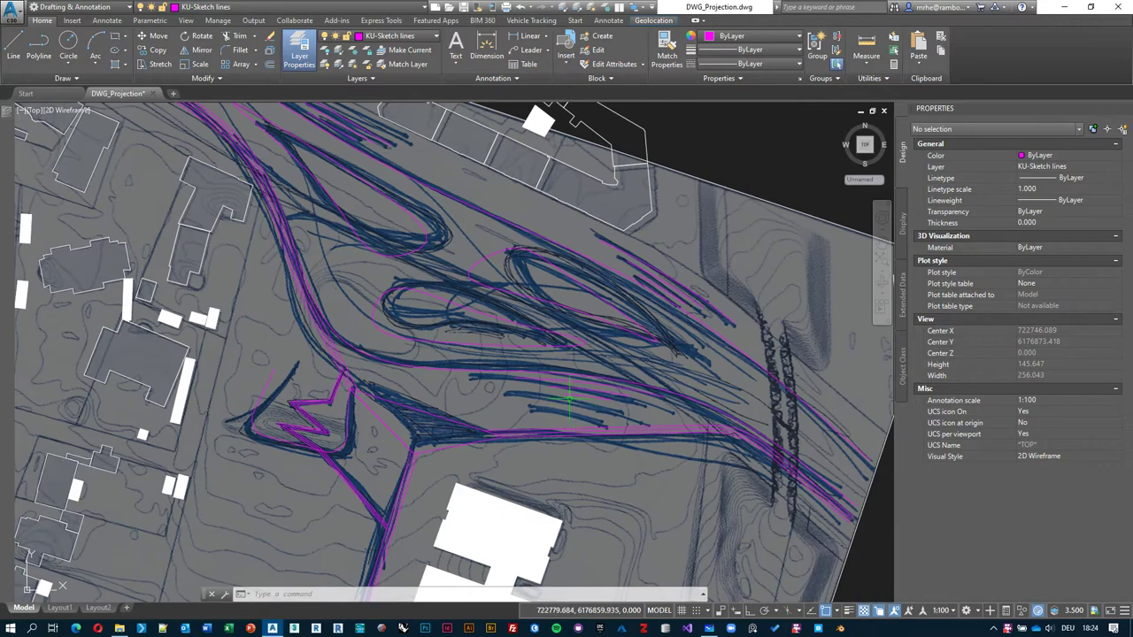
- Set the sketch raster image's fade to 89 and freeze its layer, KU-Raster
click(780, 170)
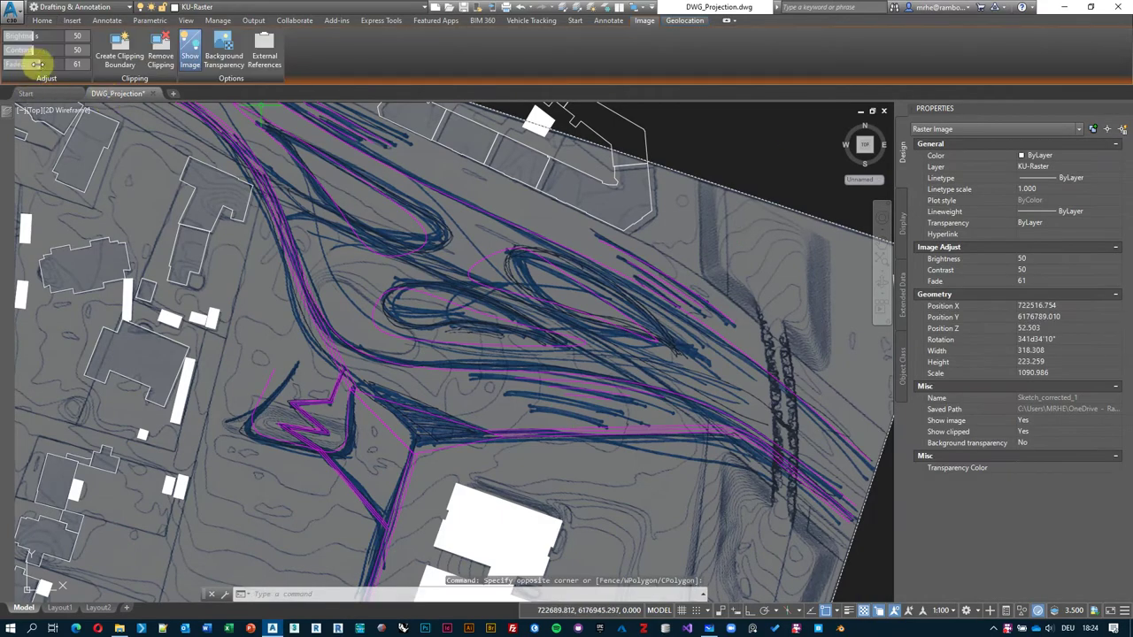
drag(47, 64, 95, 67)
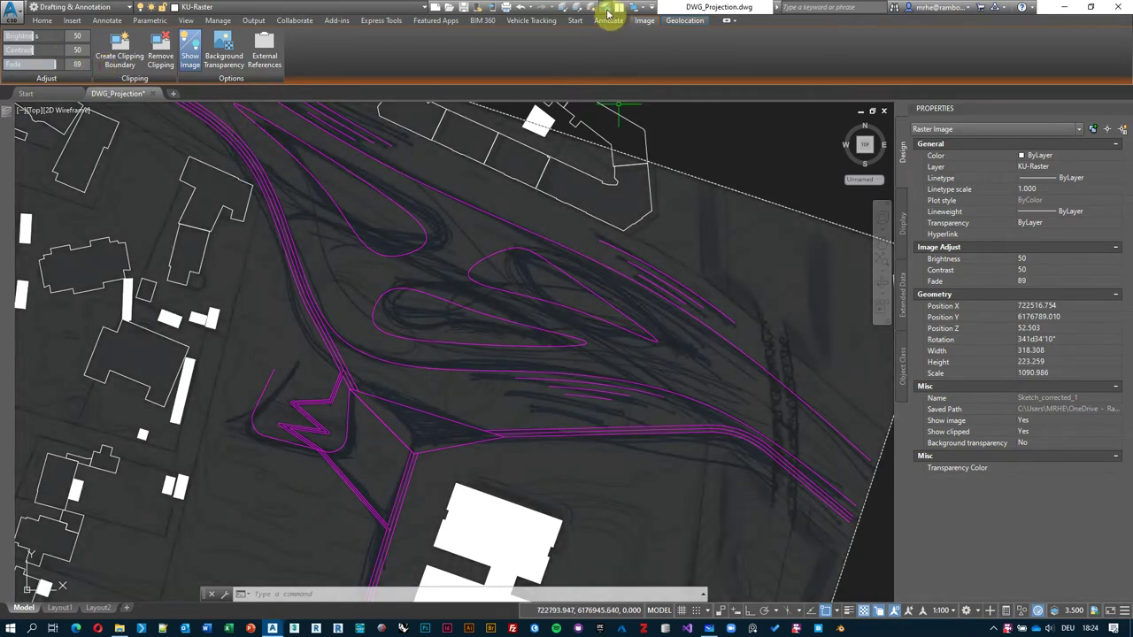
click(610, 6)
click(513, 376)
scroll(512, 376, down, 4)
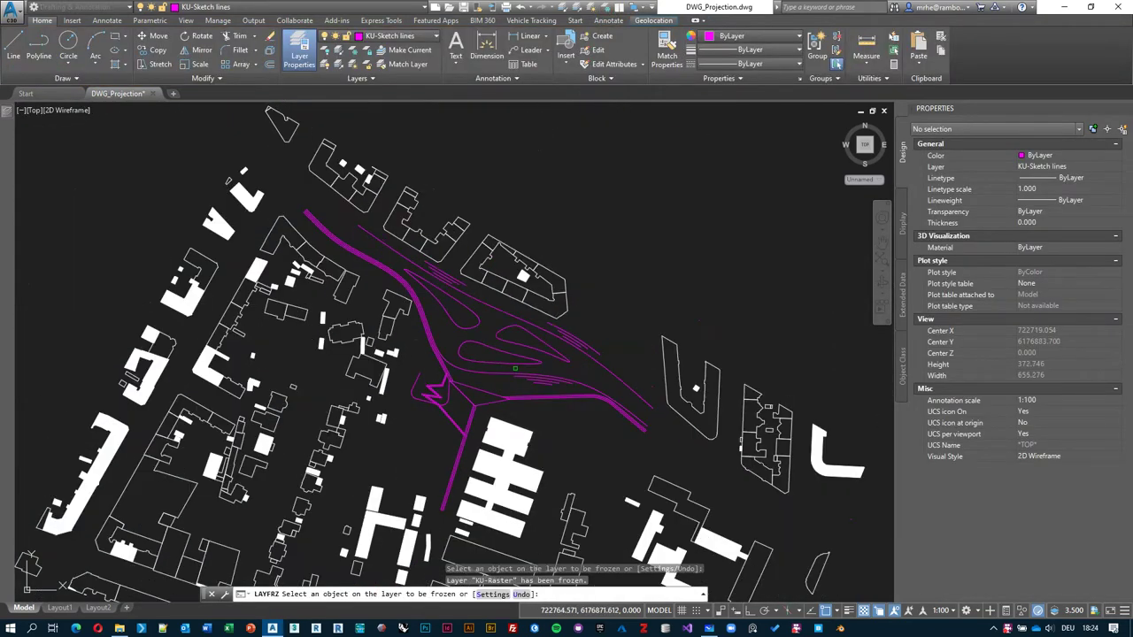
key(Escape)
- Inspect the digitized sketch polylines without the raster image, checking a selection of the paths and loops in the eastern part
middle_drag(630, 328, 687, 261)
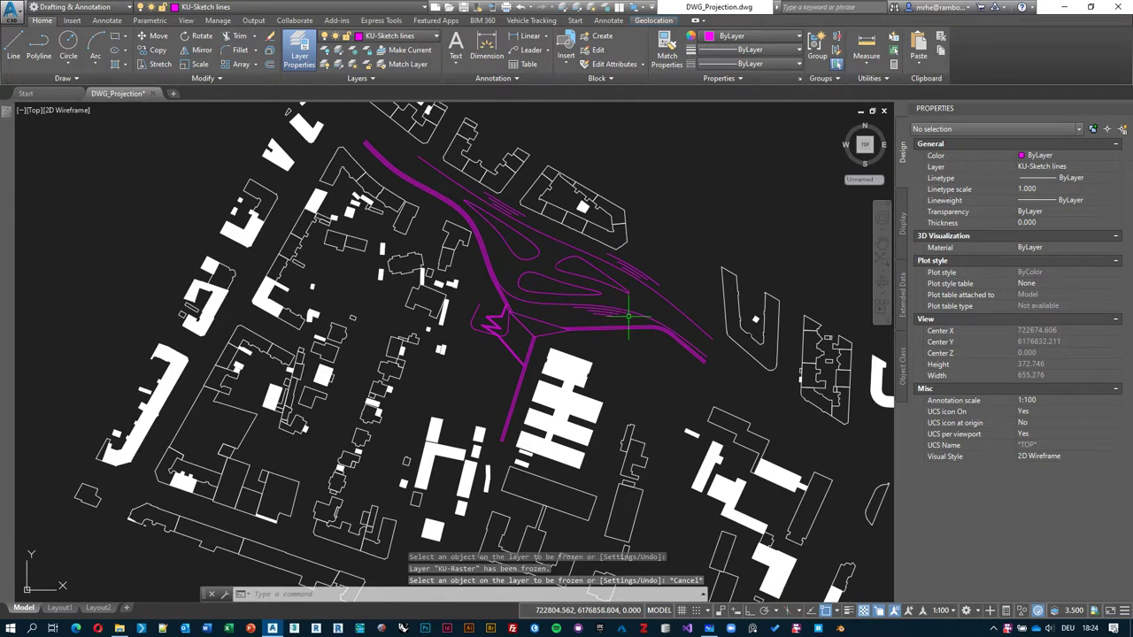
scroll(447, 168, up, 2)
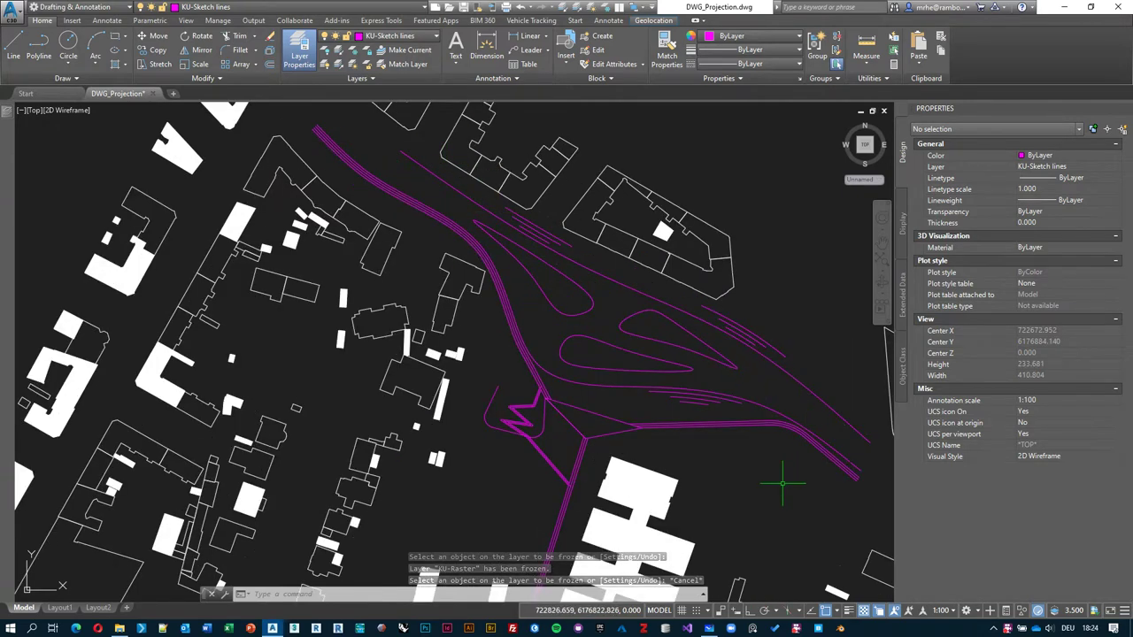
middle_drag(726, 455, 686, 432)
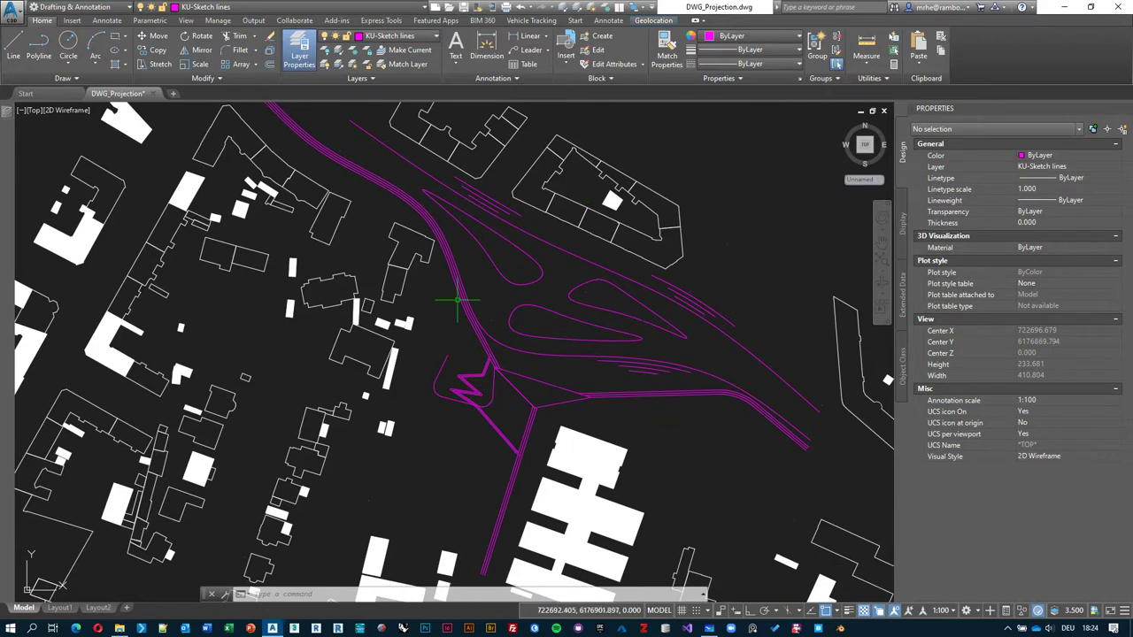
click(708, 399)
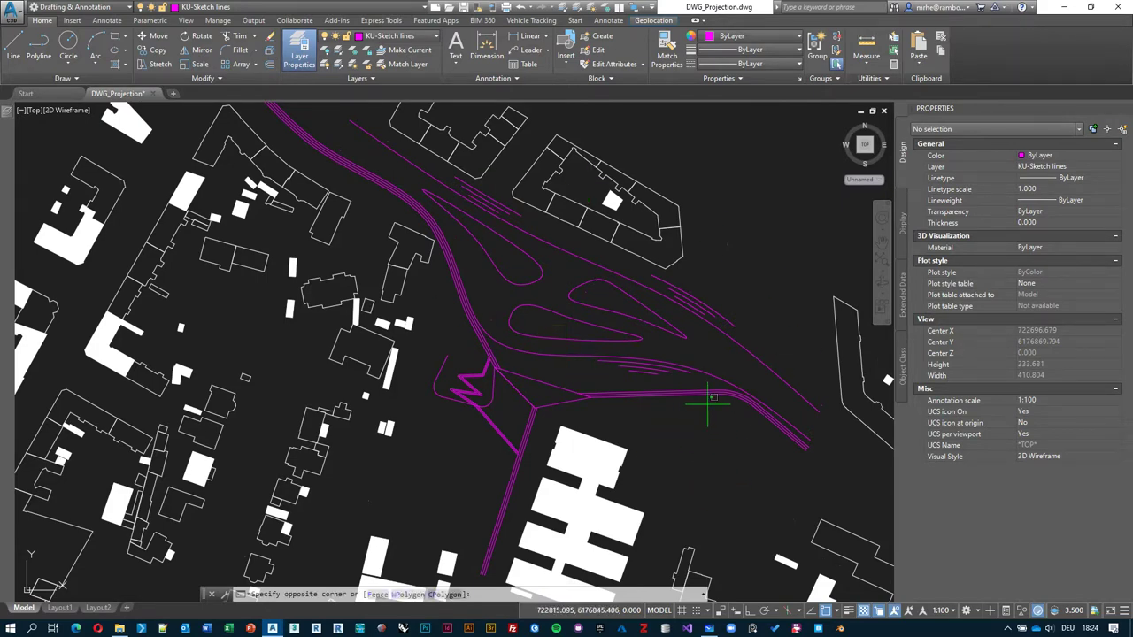
click(607, 276)
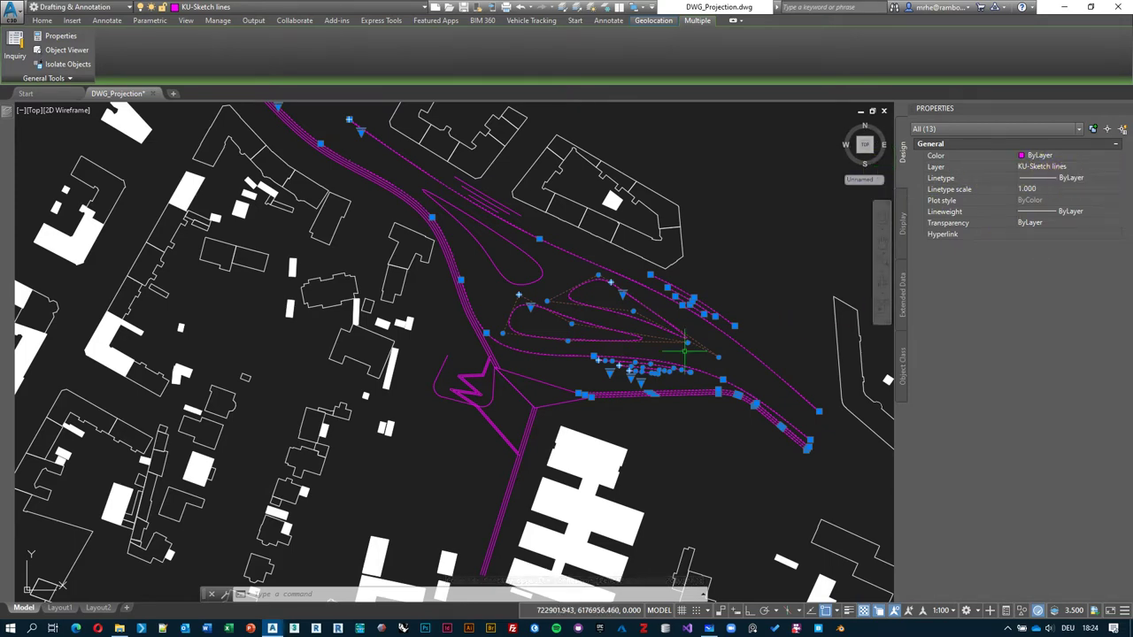
key(Escape)
middle_drag(628, 384, 621, 361)
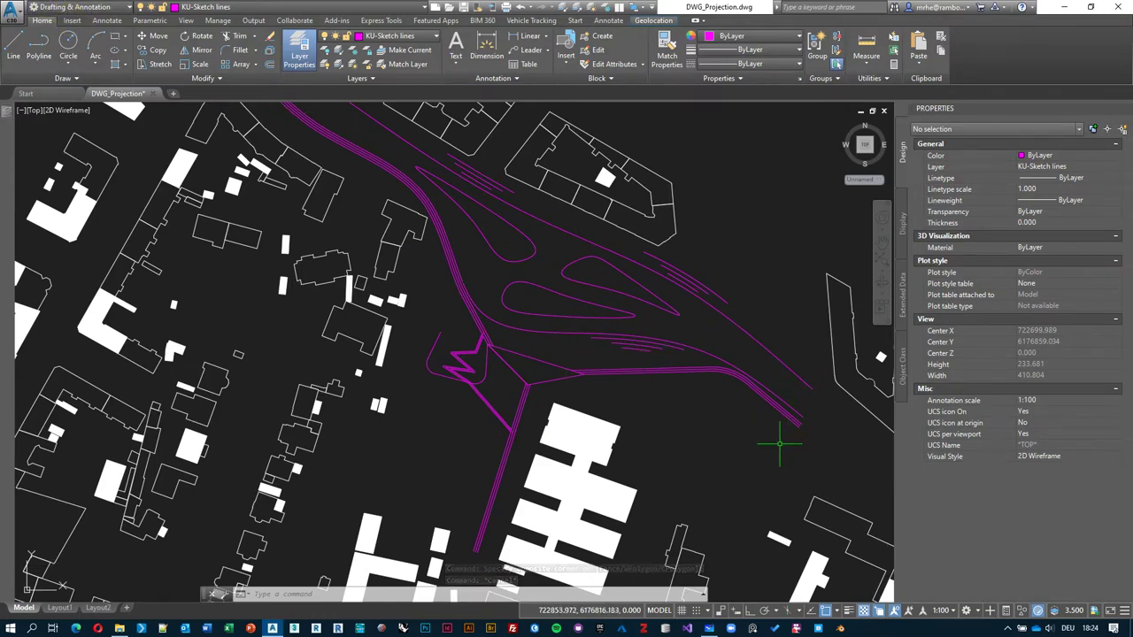
middle_drag(715, 278, 696, 338)
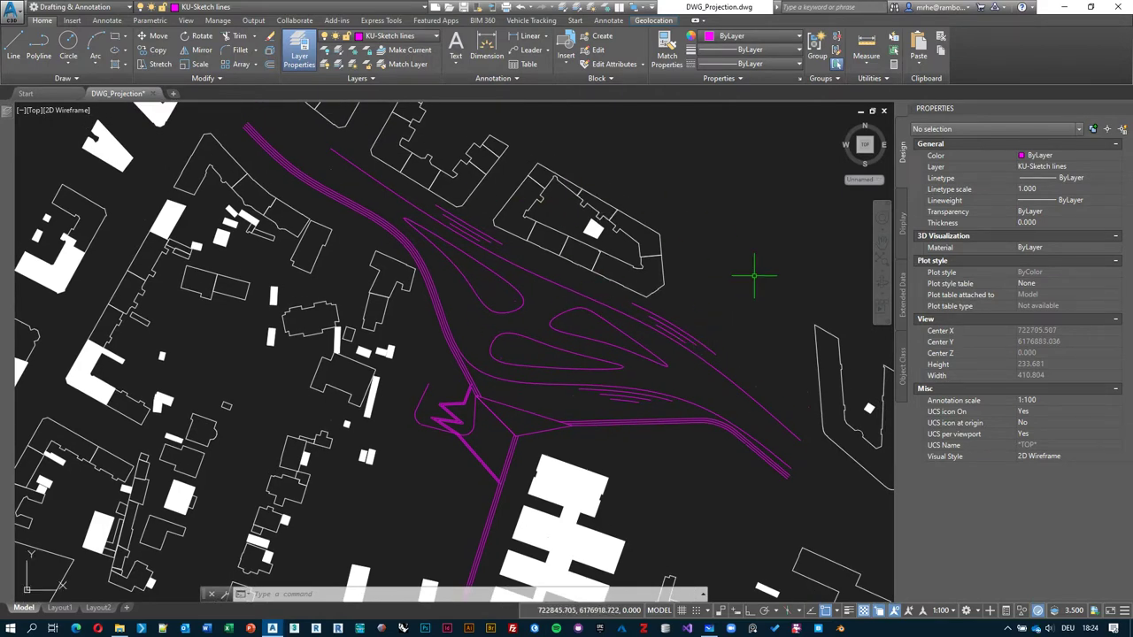
scroll(719, 381, up, 2)
mouse_move(721, 380)
middle_down()
mouse_move(734, 322)
mouse_move(759, 336)
middle_up()
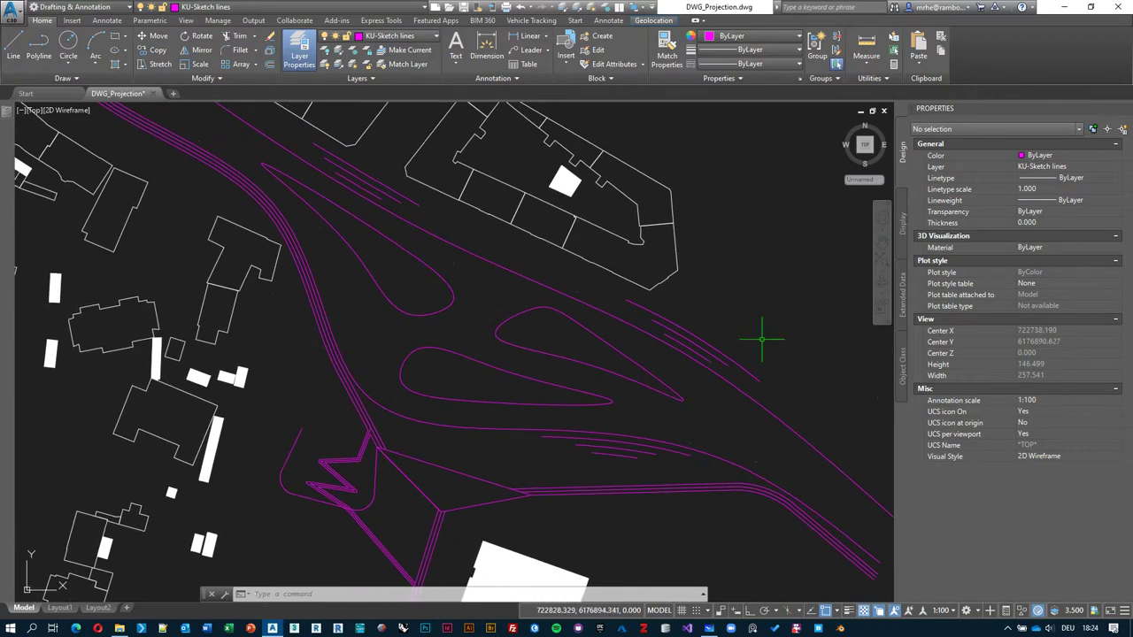
- Switch to Microsoft Whiteboard and review the March 4th TODO notes down to the modelling work
key(alt+Tab)
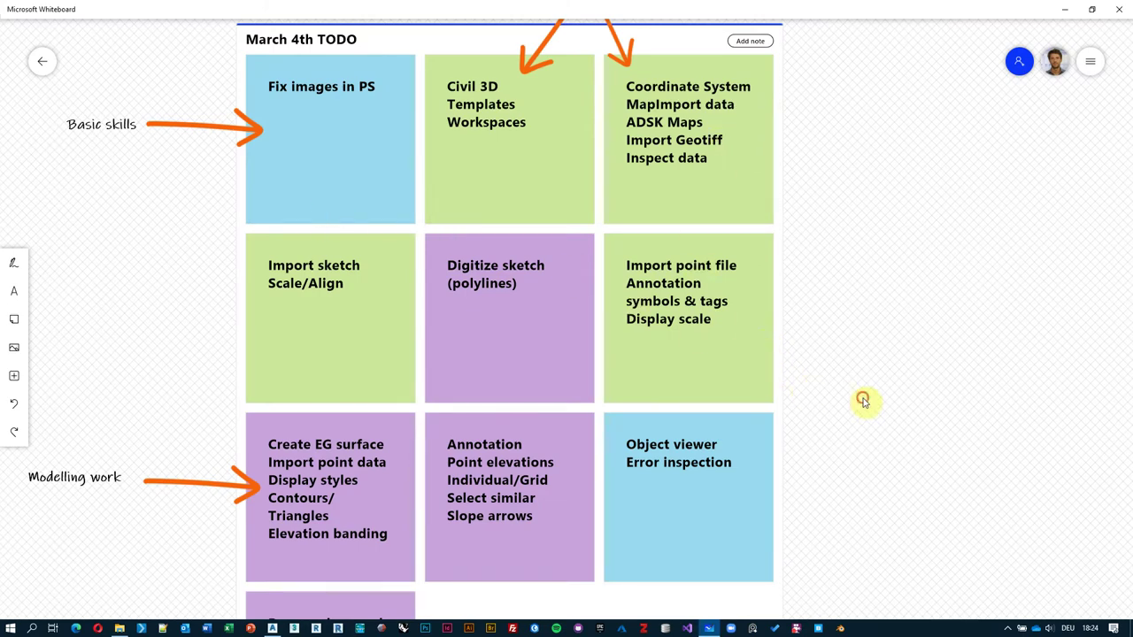
drag(863, 400, 866, 379)
scroll(866, 375, down, 1)
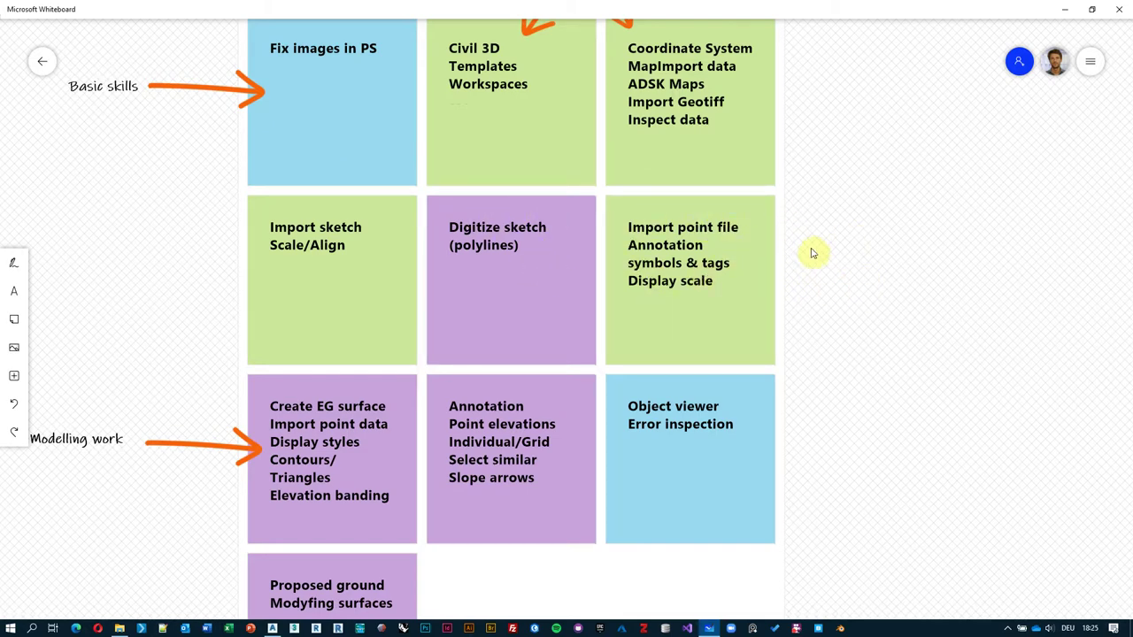
- Return to the DWG_Projection drawing in Civil 3D and change the workspace from Drafting & Annotation to Civil 3D
key(alt+Tab)
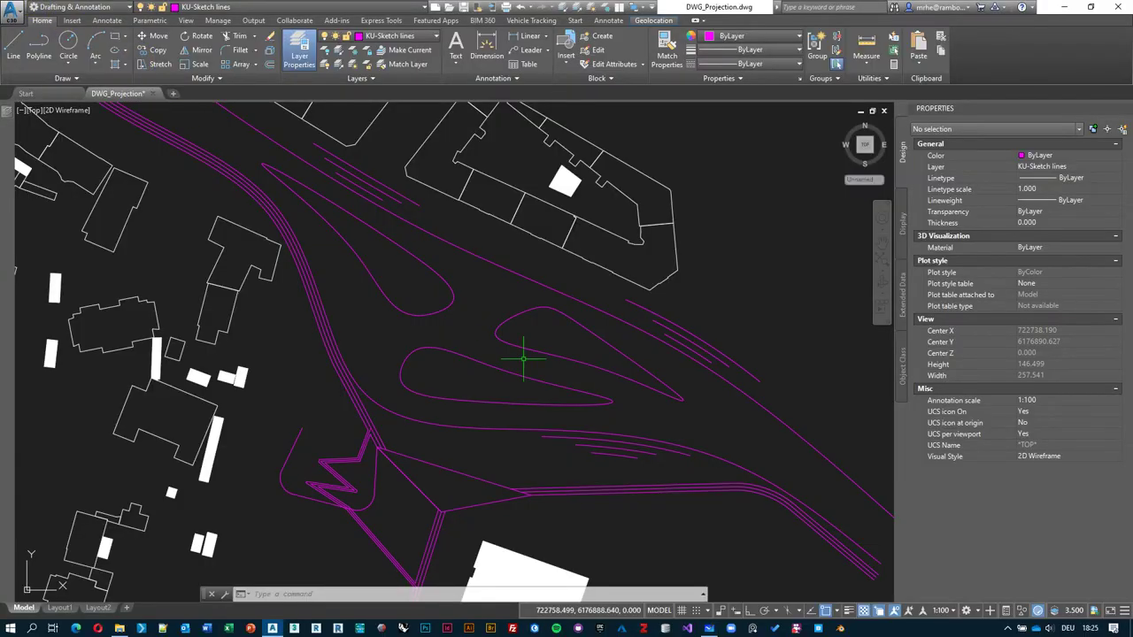
click(110, 11)
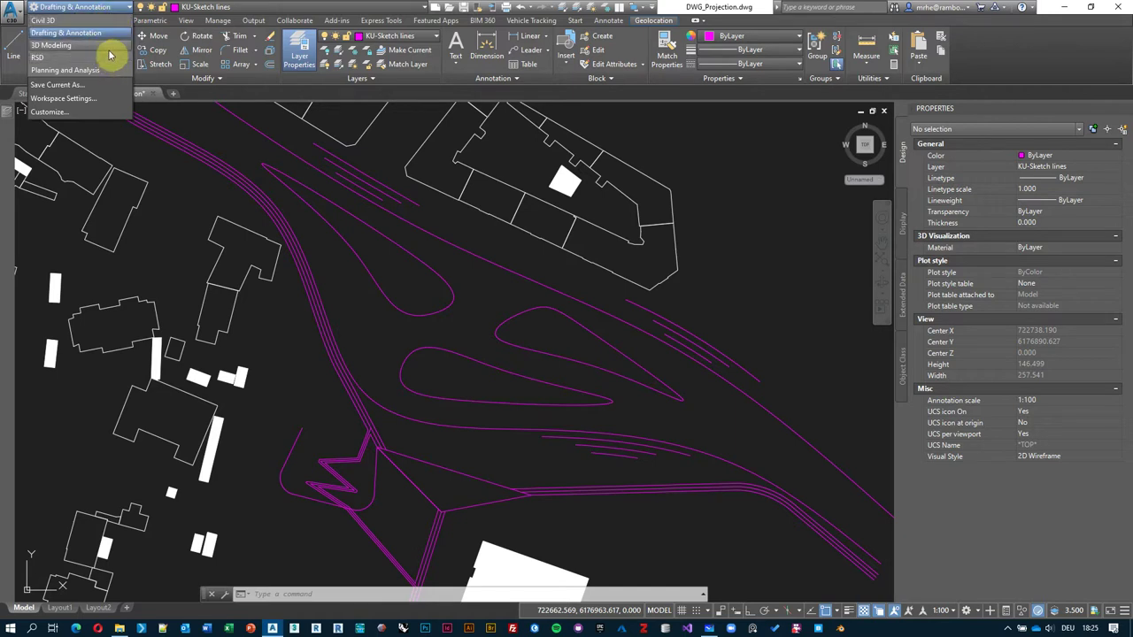
click(71, 21)
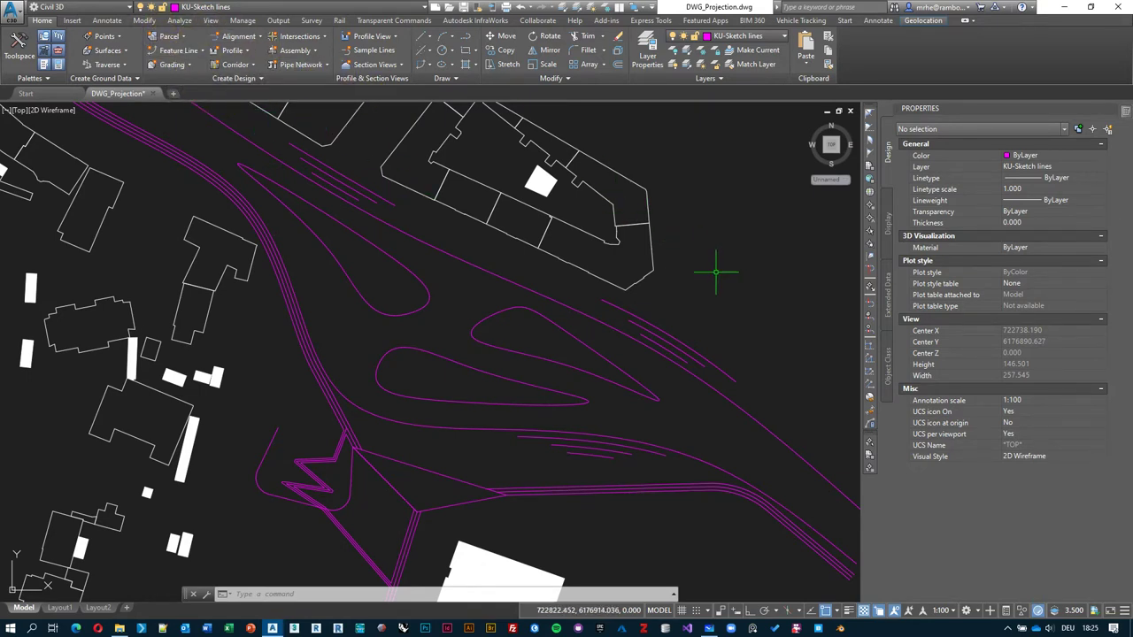
- Check the Import point file note in Microsoft Whiteboard and return to the DWG_Projection drawing in Civil 3D
middle_drag(499, 266, 546, 257)
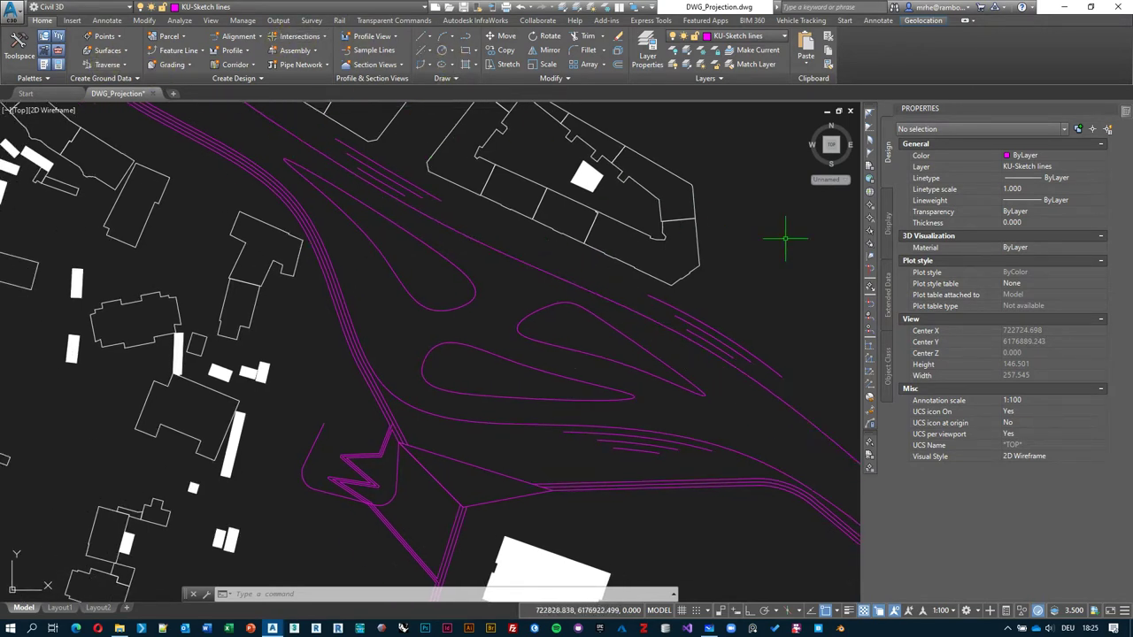
key(alt+Tab)
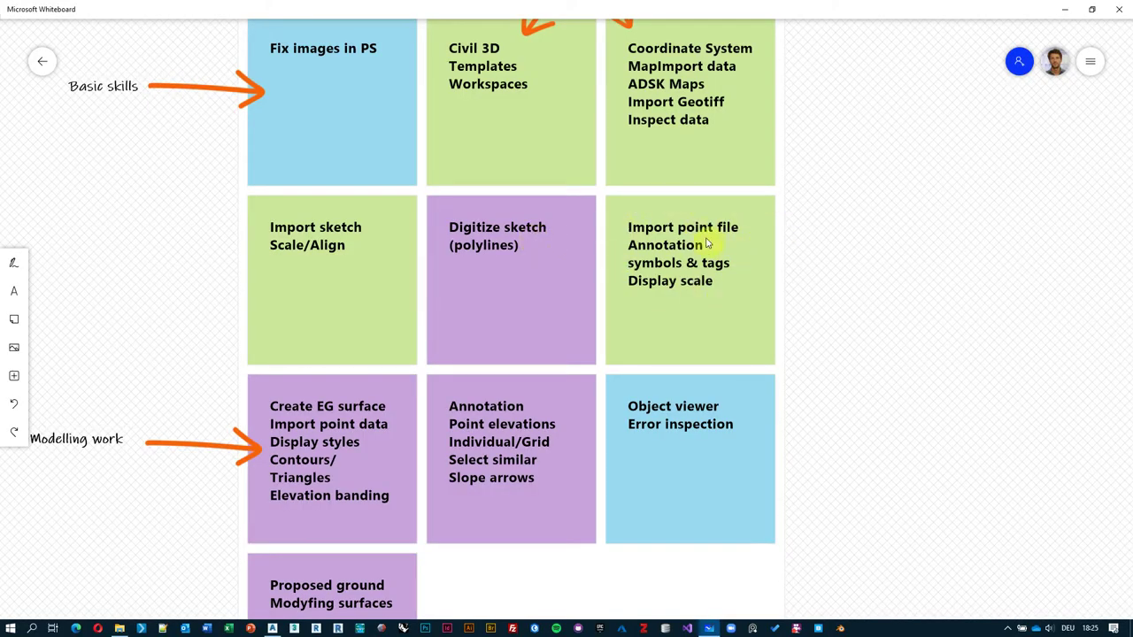
key(alt+Tab)
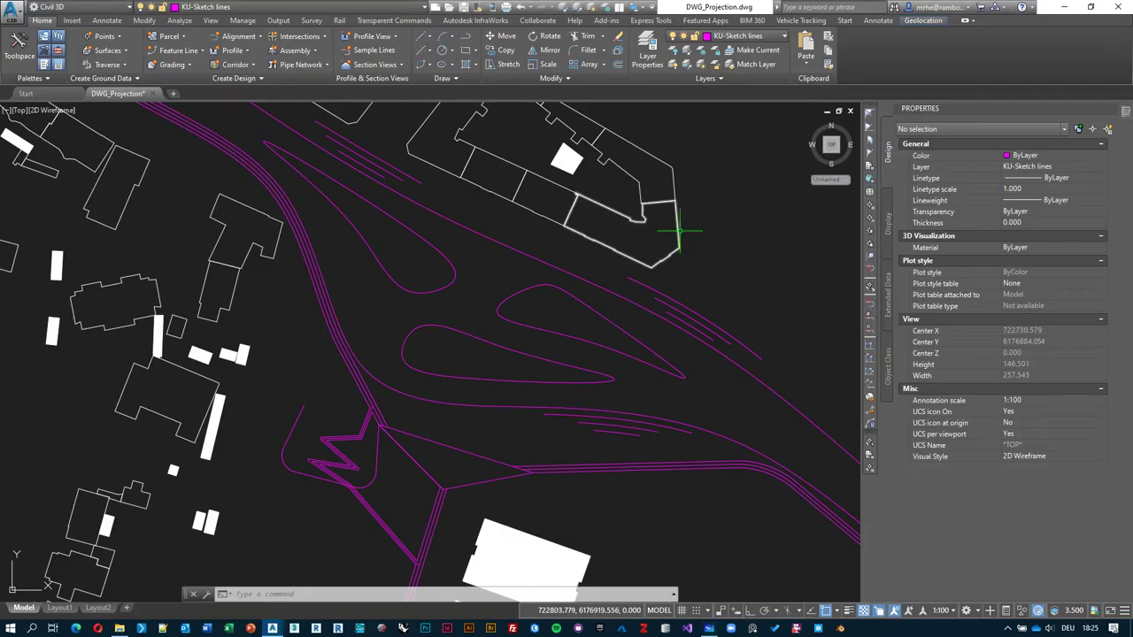
middle_drag(718, 285, 717, 259)
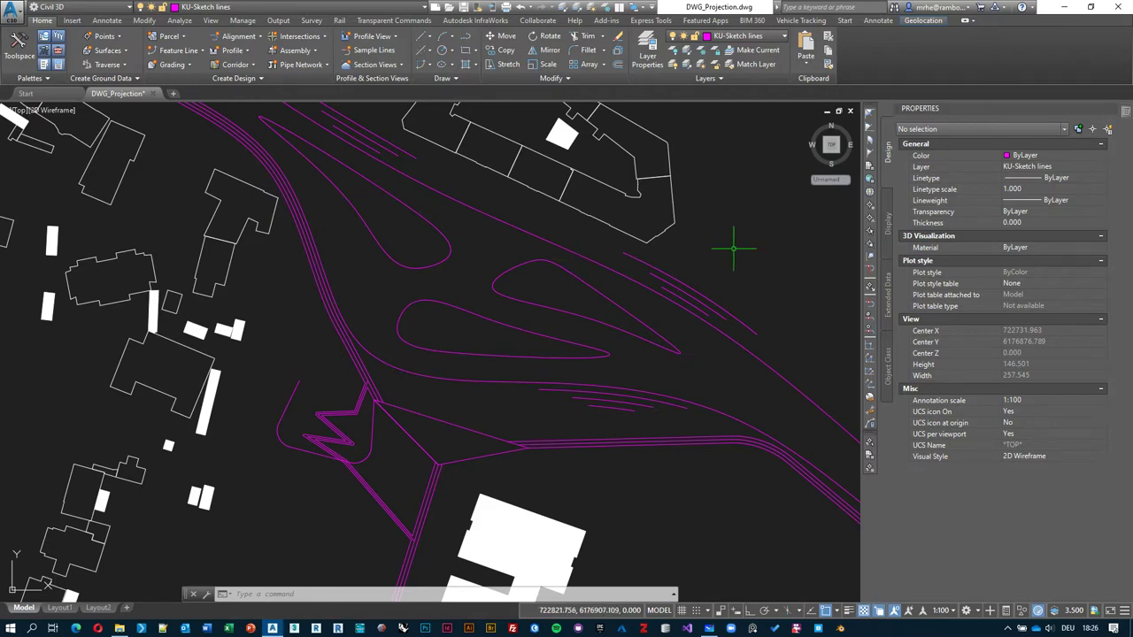
- Open XYZ.txt from the Geodesign Data folder in Notepad++ and look through its coordinates to the last line
click(118, 628)
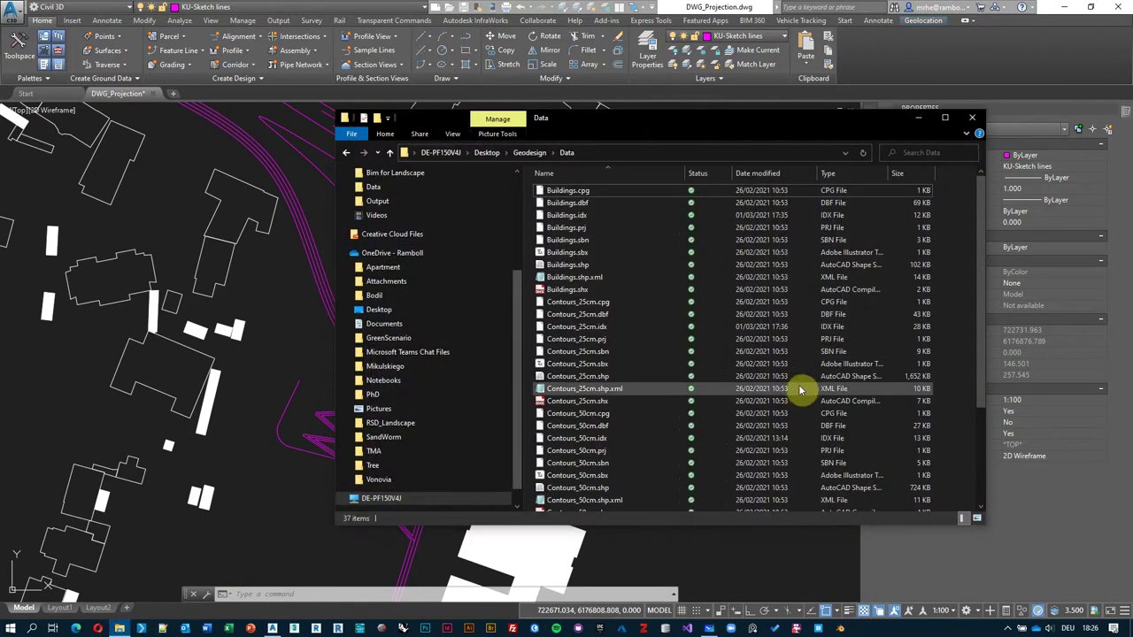
scroll(799, 387, down, 4)
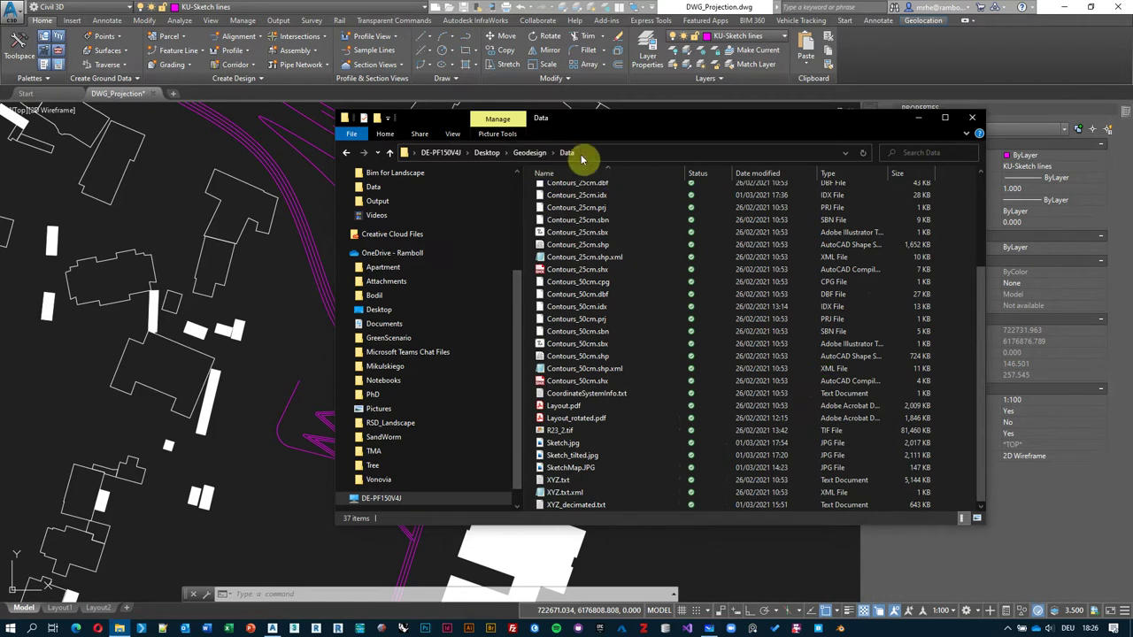
right_click(556, 481)
click(467, 291)
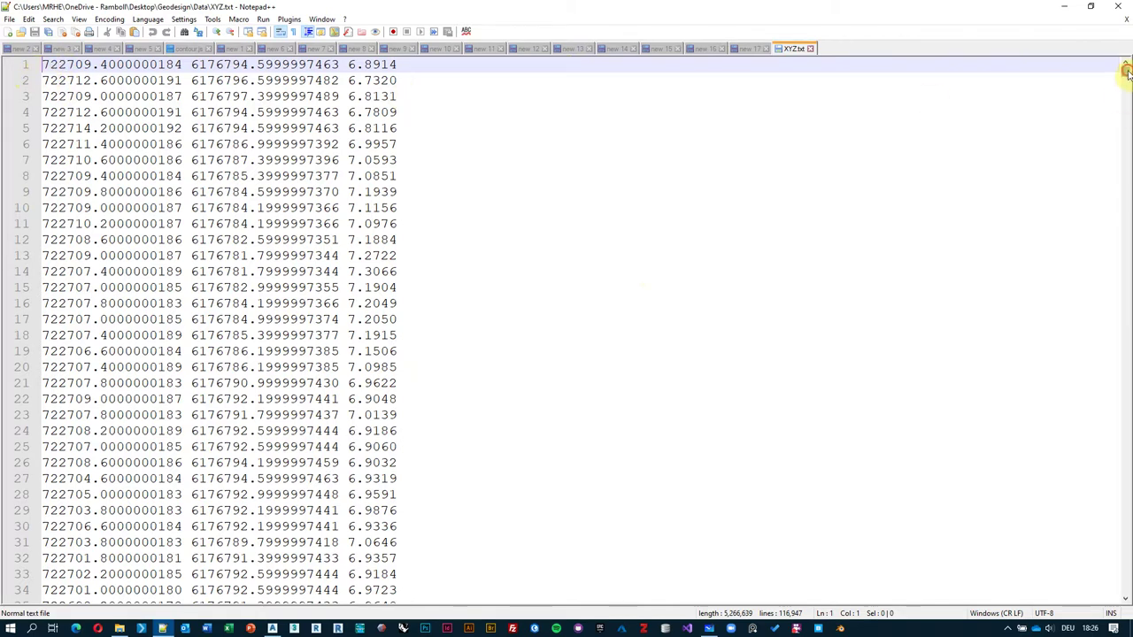
drag(1127, 71, 1126, 591)
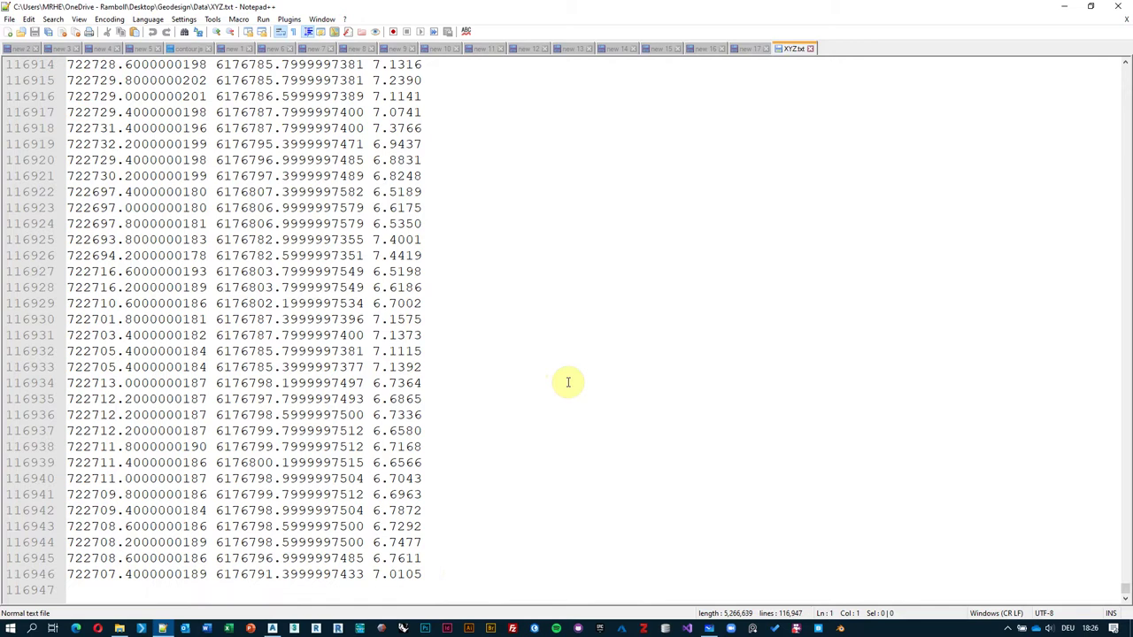
- Open XYZ_decimated.txt from the Data folder in Notepad++ and look through its points to the last line
key(alt+Tab)
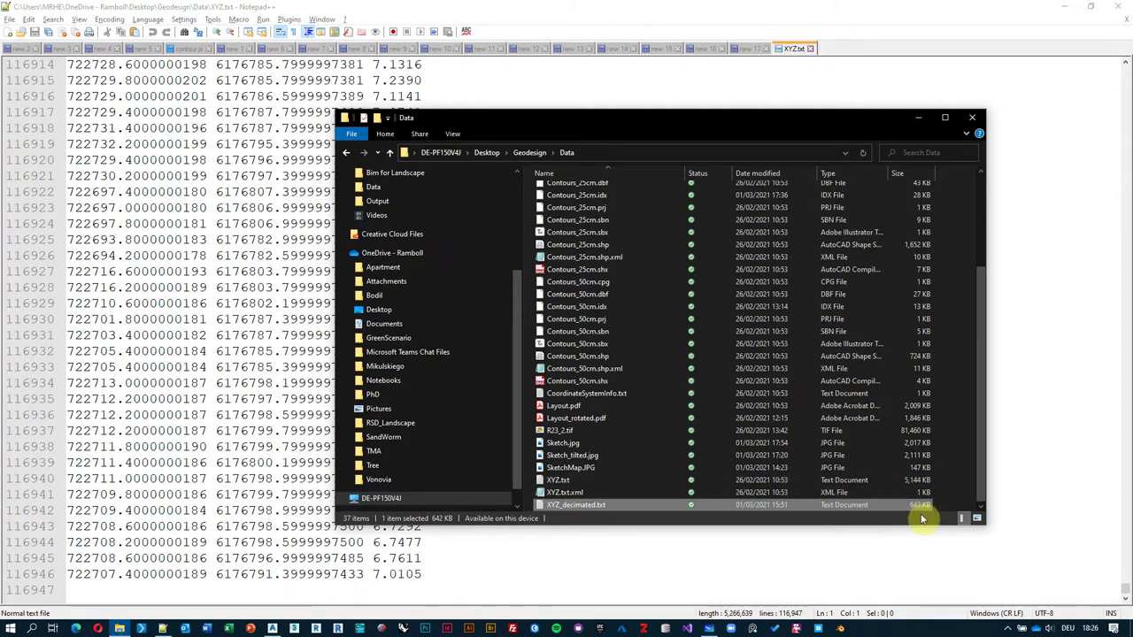
double_click(567, 509)
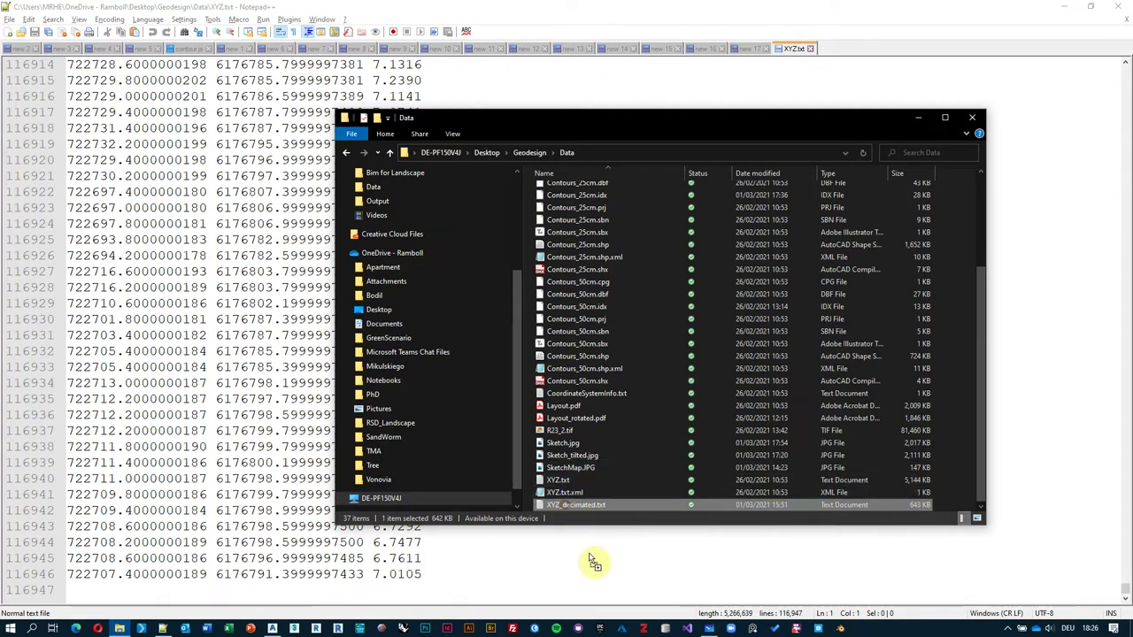
drag(1124, 81, 1125, 602)
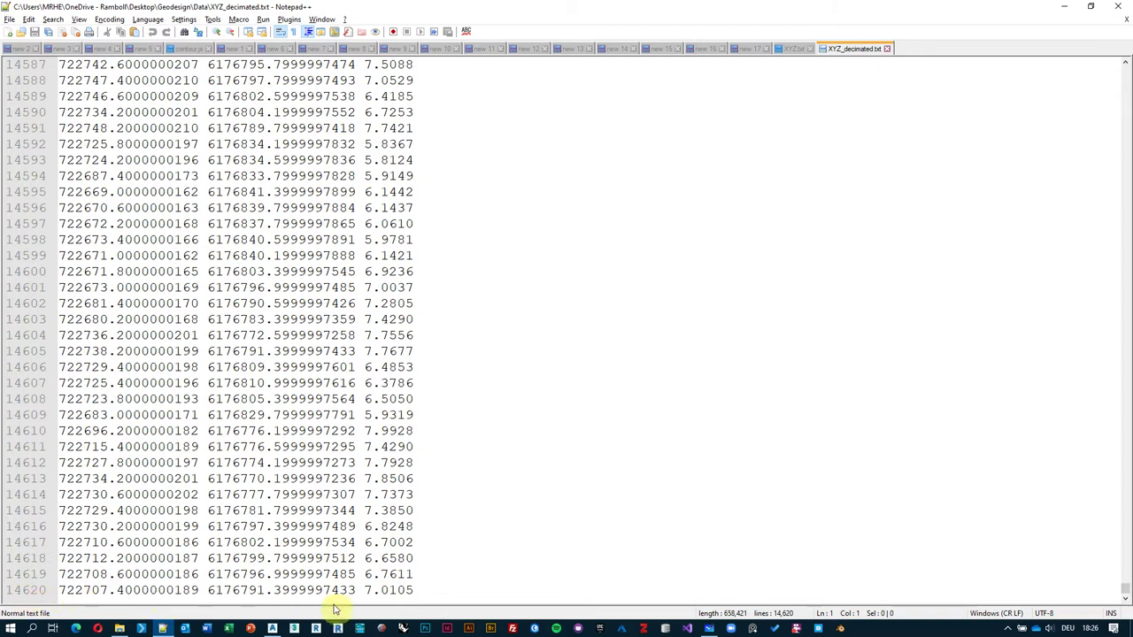
- Close XYZ.txt and XYZ_decimated.txt, minimize Notepad++ and the Data folder window, and return to the DWG_Projection drawing in Civil 3D
click(812, 50)
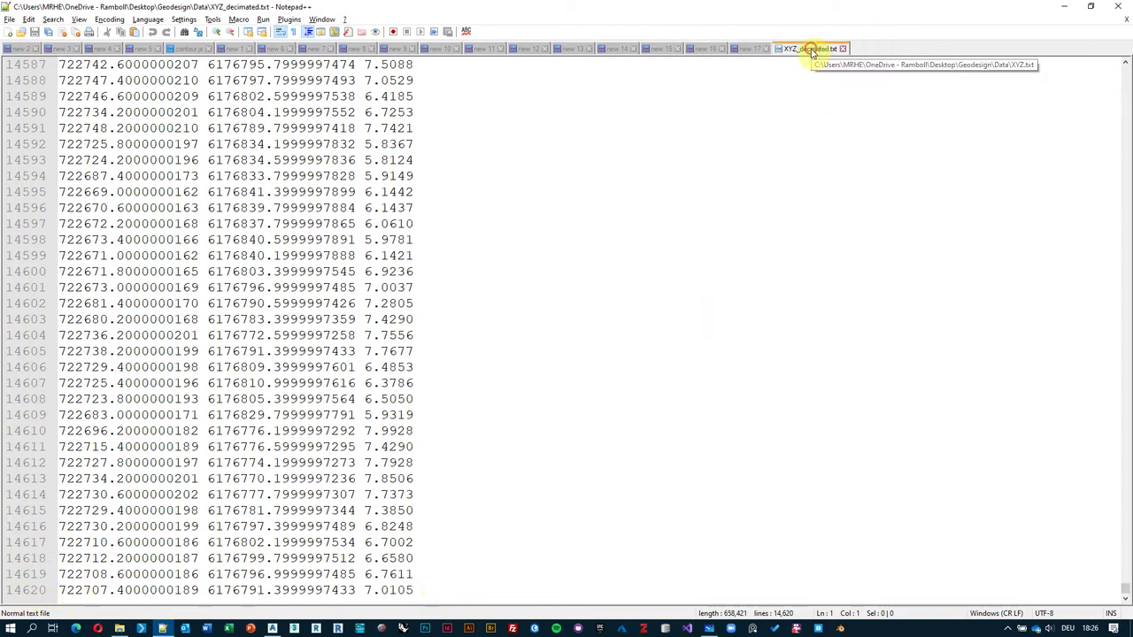
click(846, 50)
click(1066, 7)
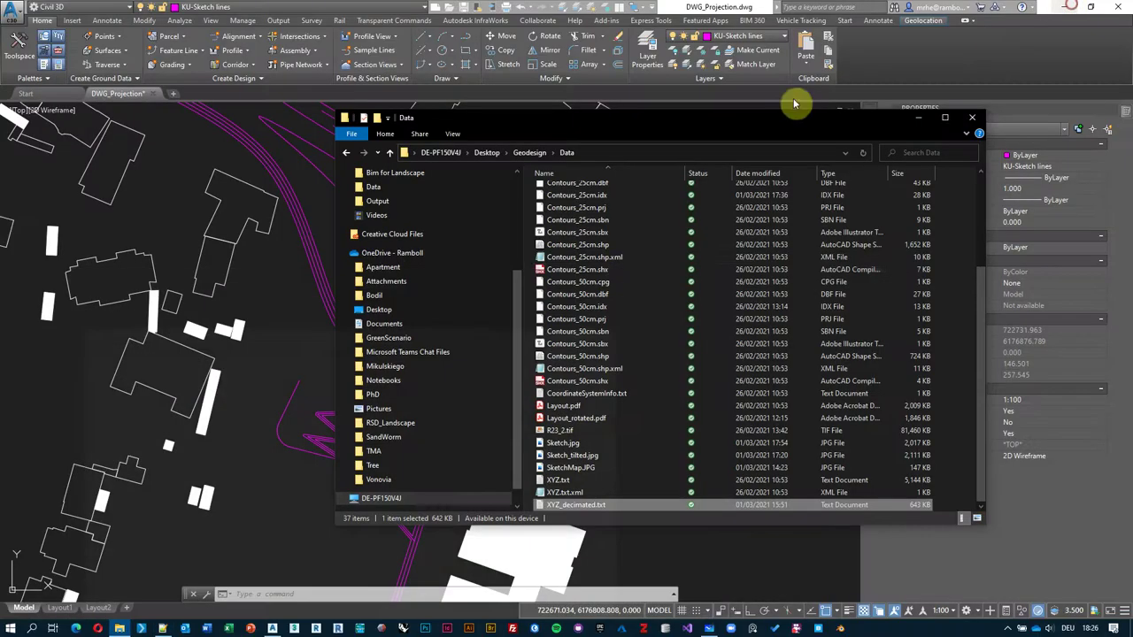
click(919, 117)
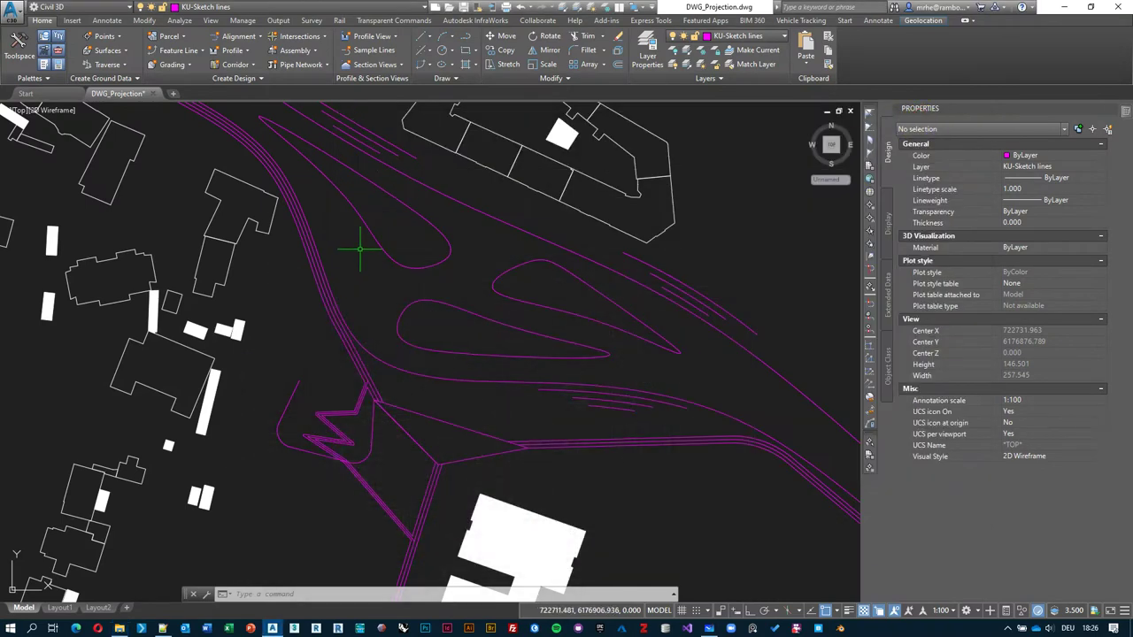
middle_drag(361, 250, 336, 310)
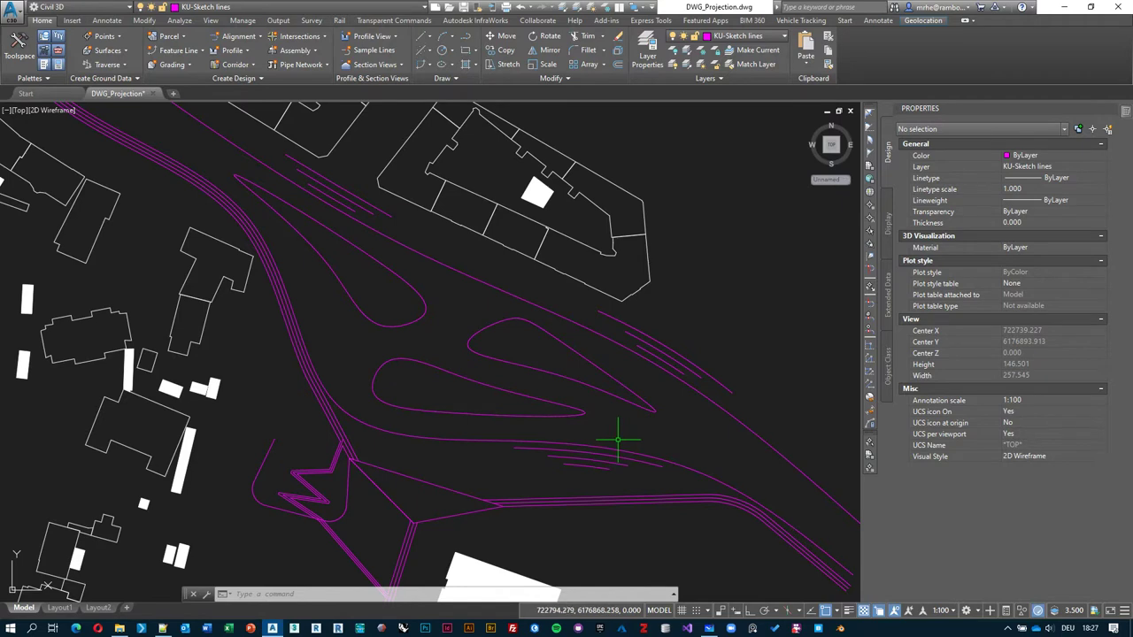
- Open the point creation tools and start the Import Points command
click(119, 39)
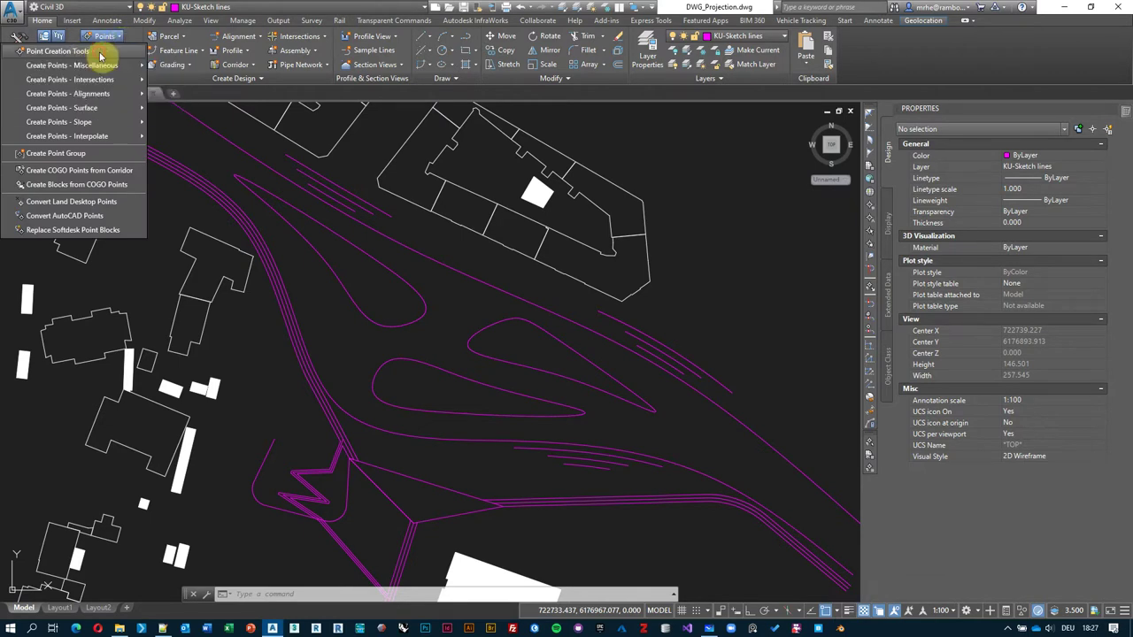
click(99, 52)
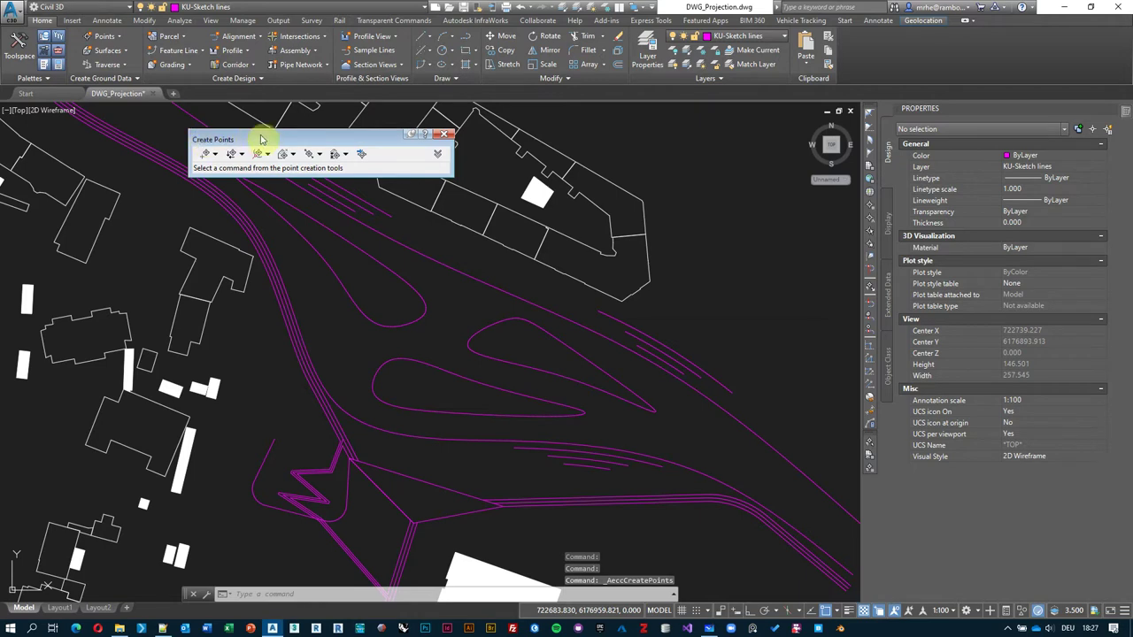
click(361, 157)
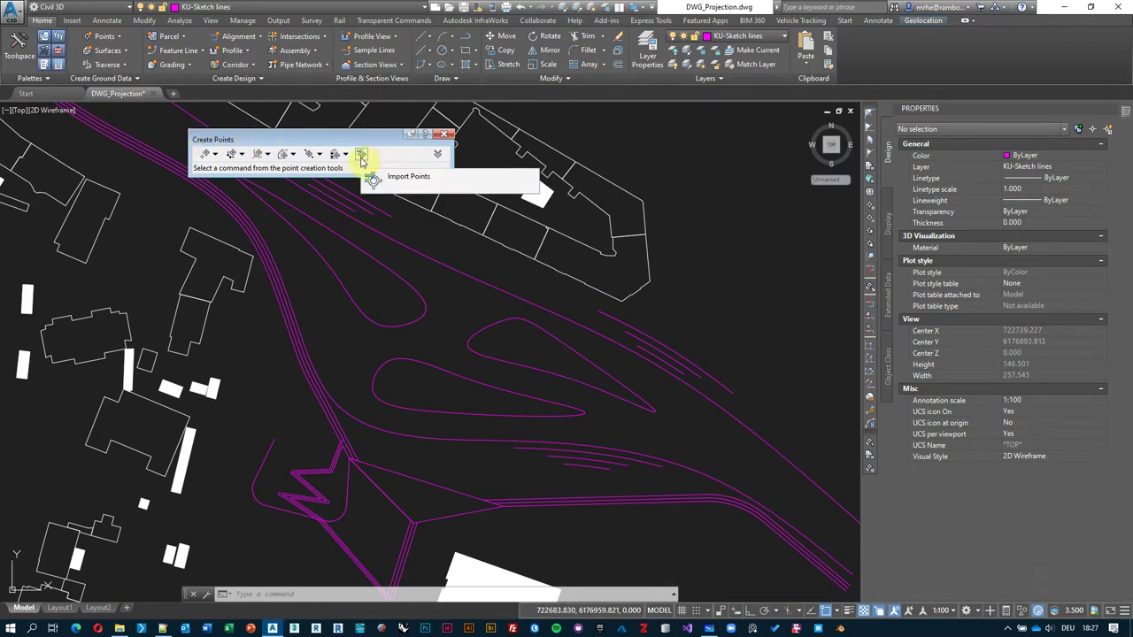
click(406, 177)
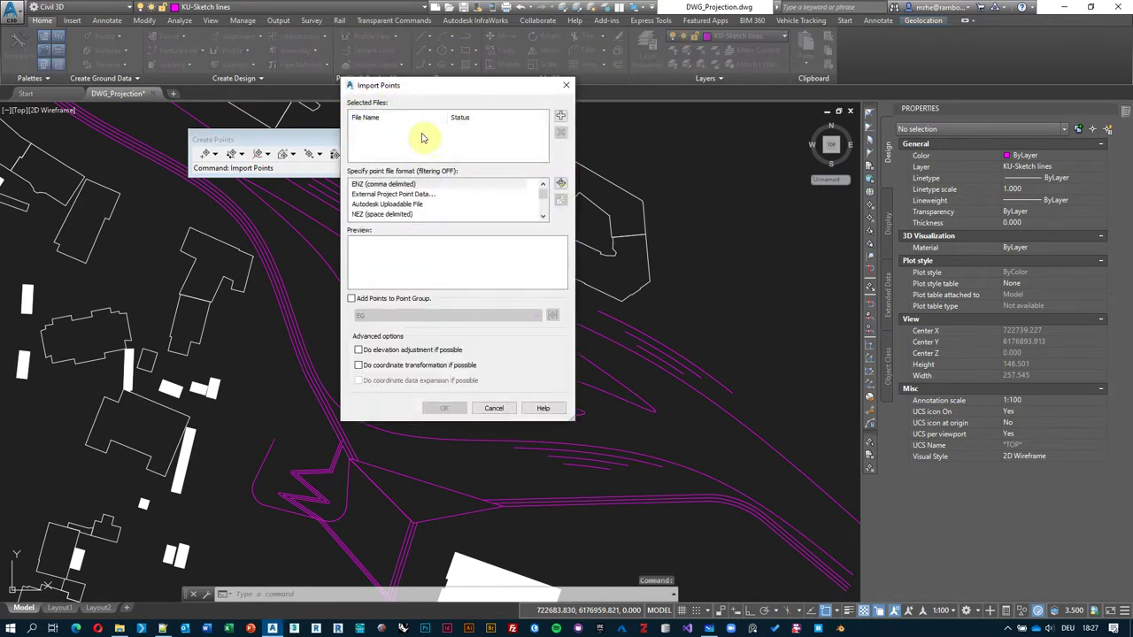
- Add XYZ_decimated.txt from the Geodesign Data folder as the source file, keeping the file type filter at All Files
click(563, 121)
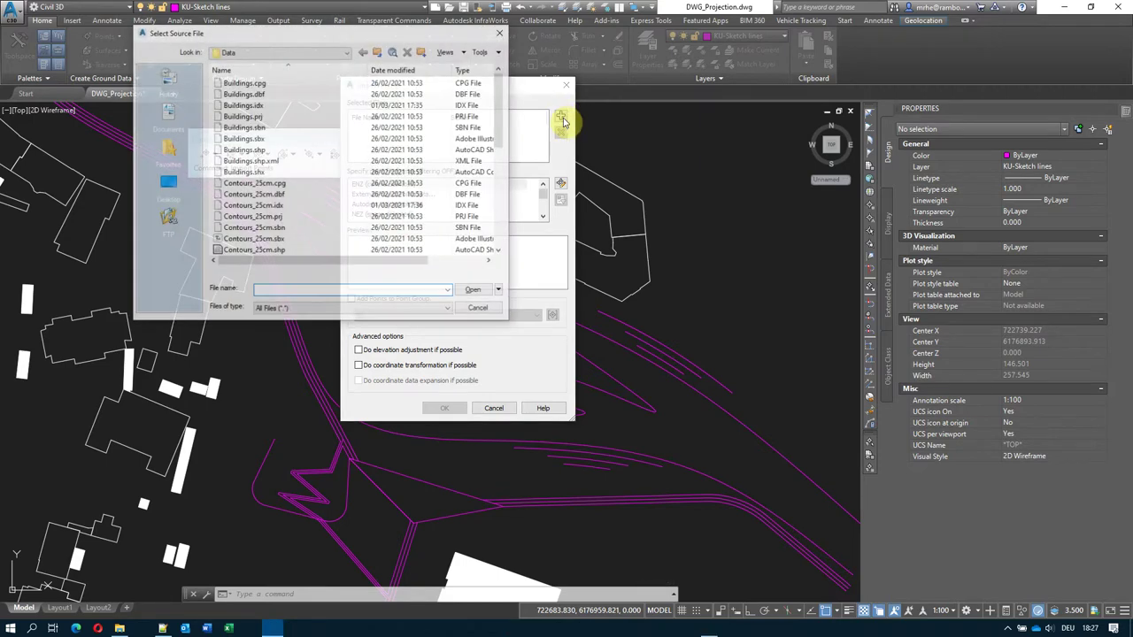
click(337, 51)
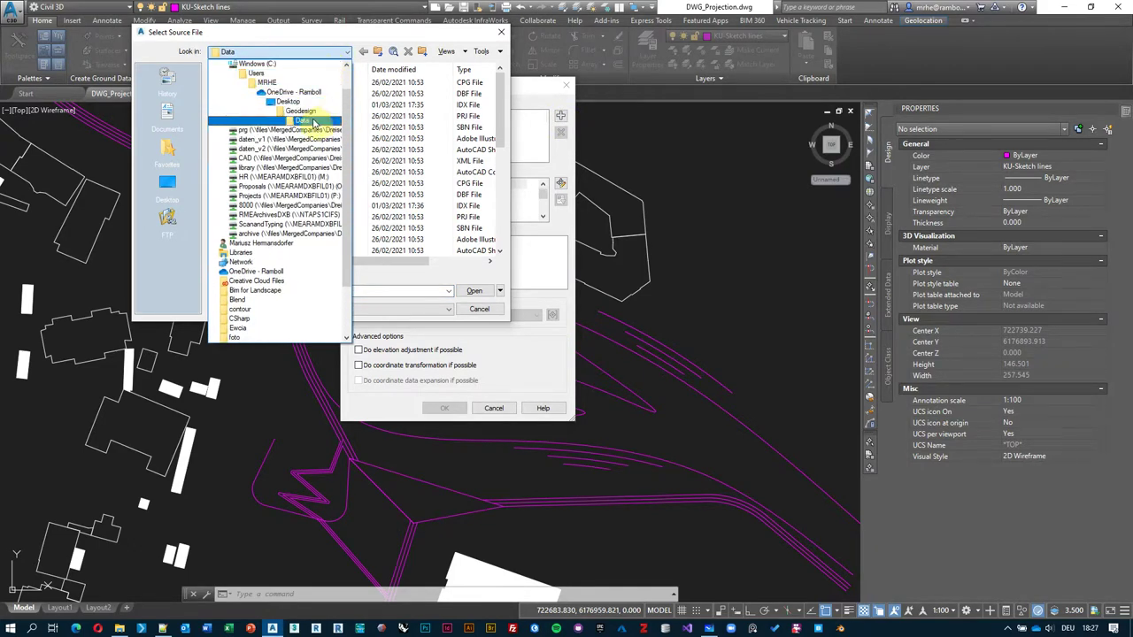
click(308, 120)
drag(501, 94, 504, 233)
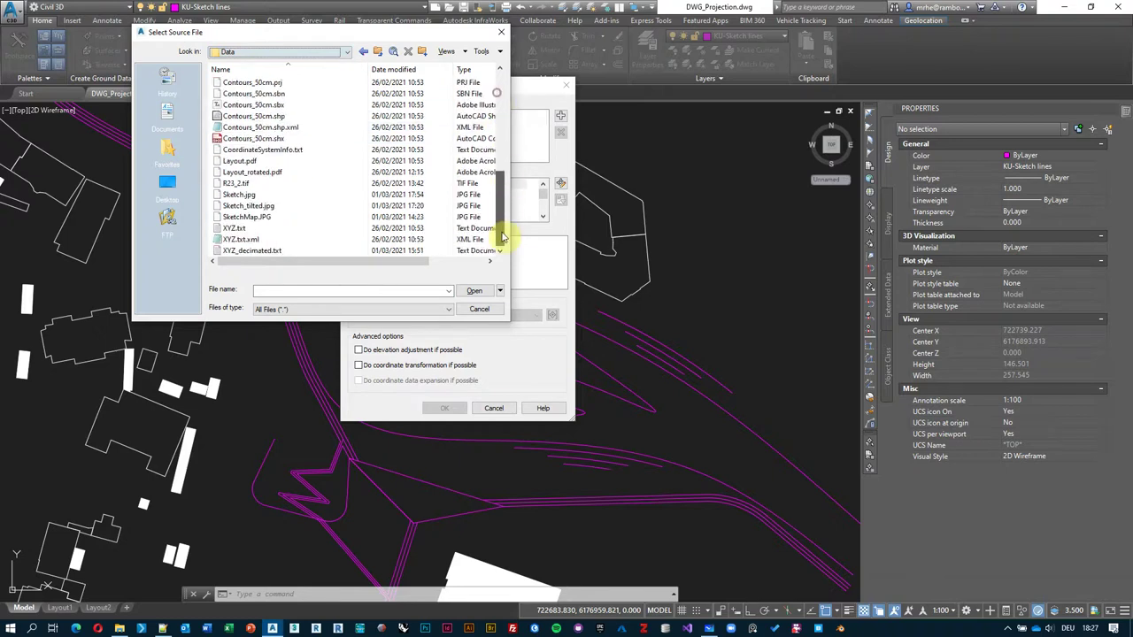
click(265, 251)
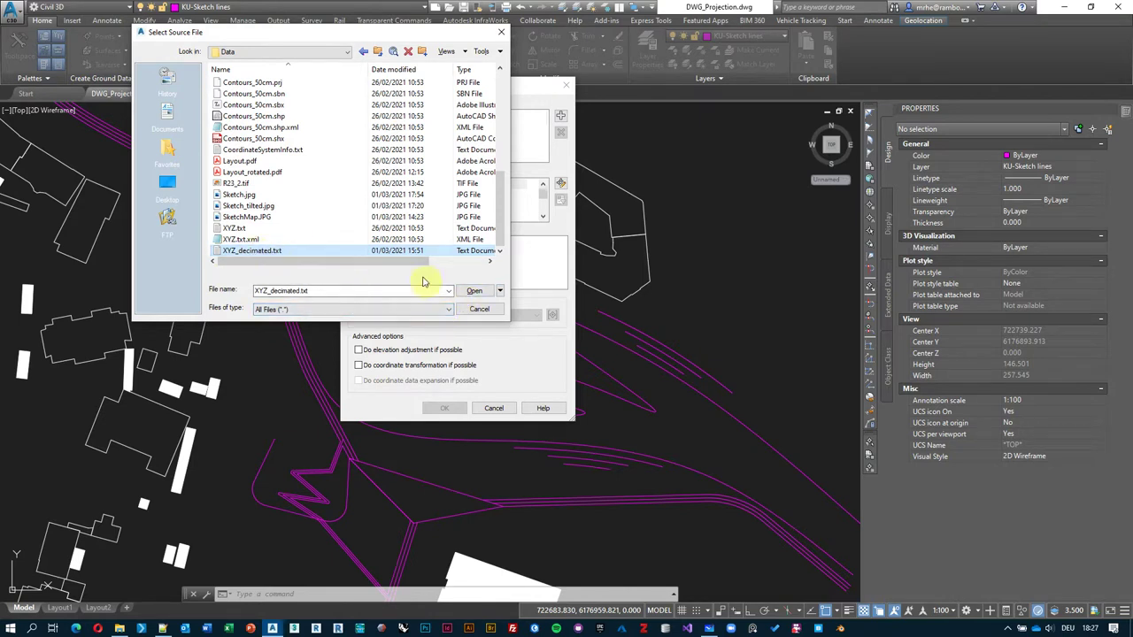
click(448, 309)
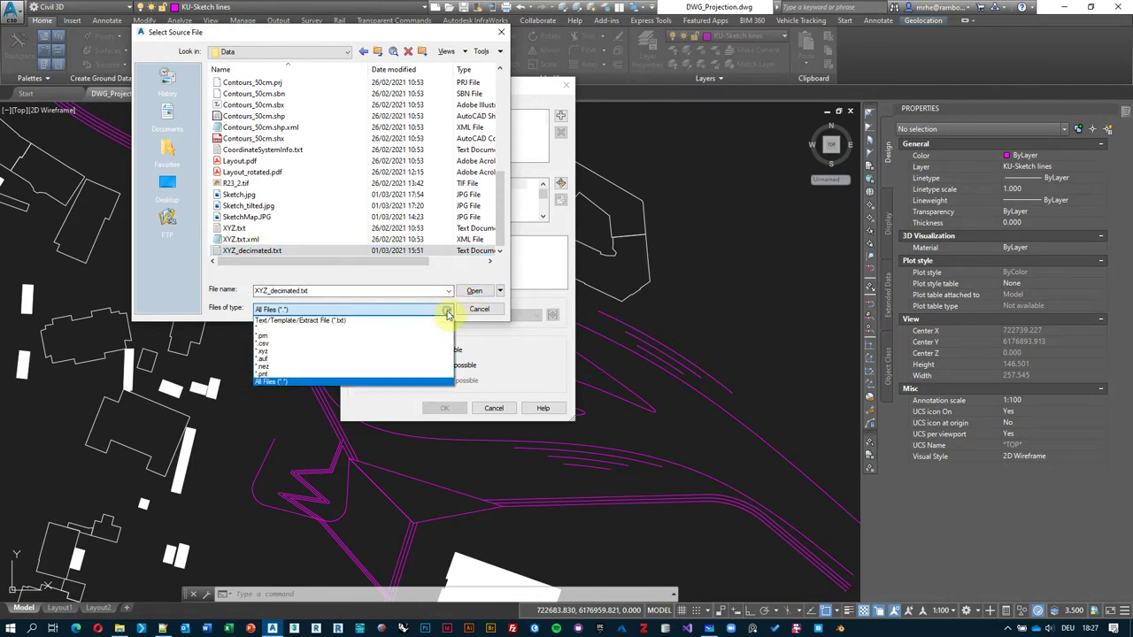
click(280, 382)
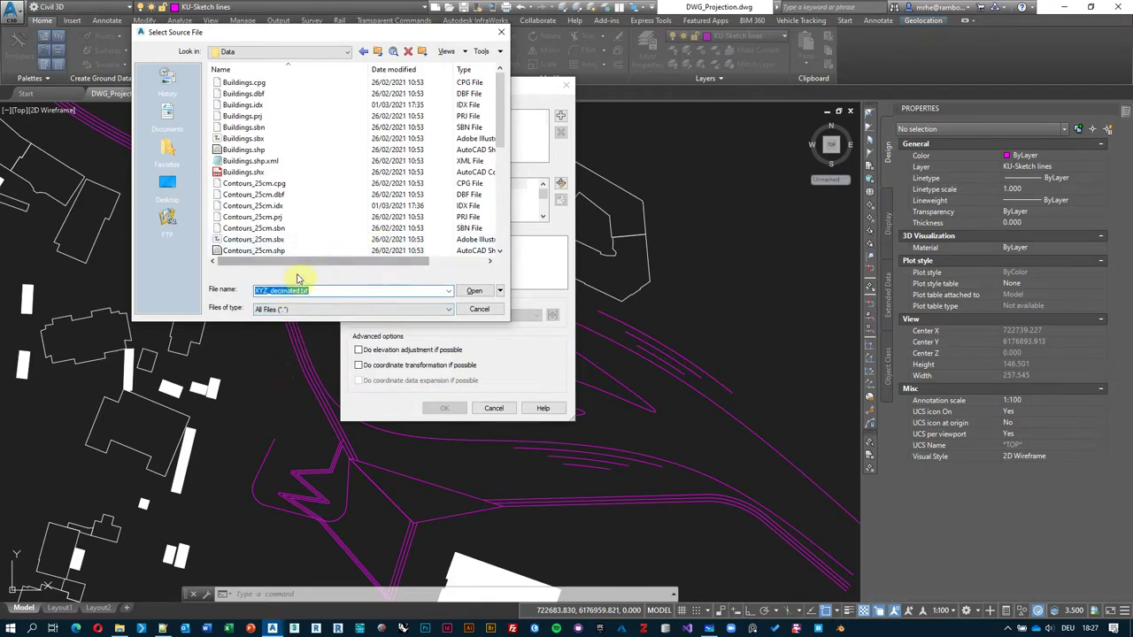
click(473, 295)
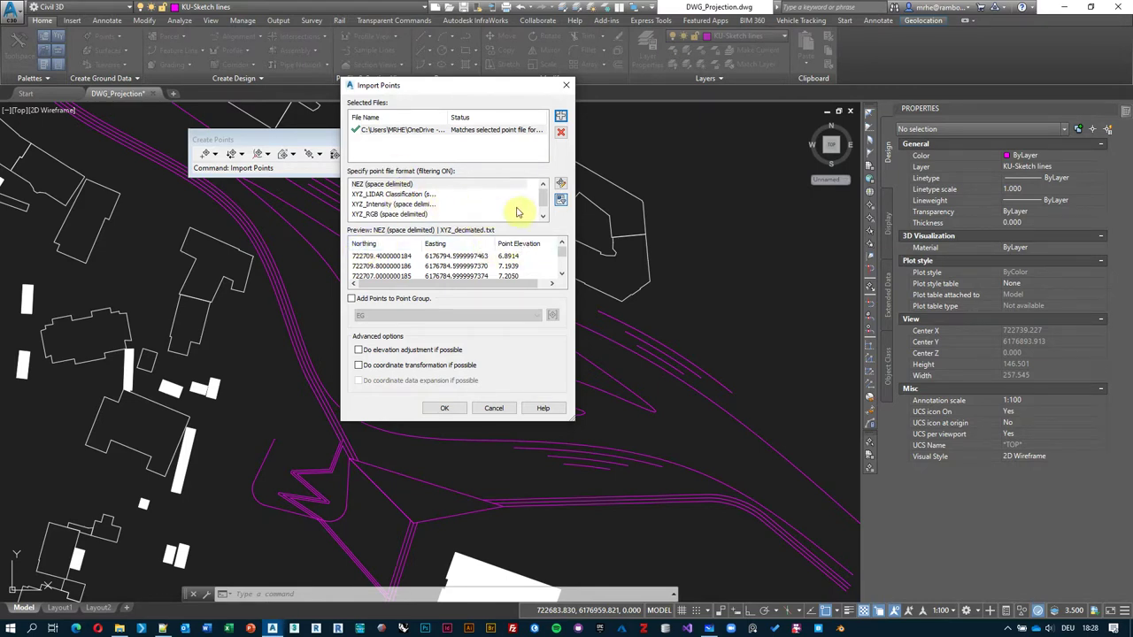
- Choose ENZ (space delimited) as the point file format for XYZ_decimated.txt
drag(542, 202, 540, 192)
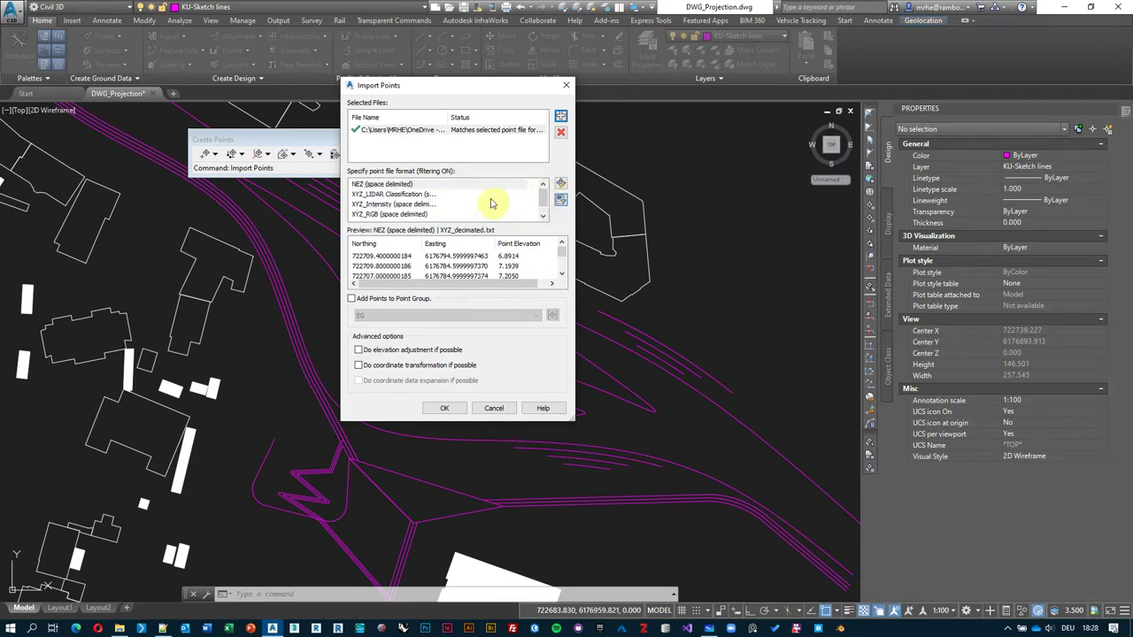
scroll(492, 204, down, 1)
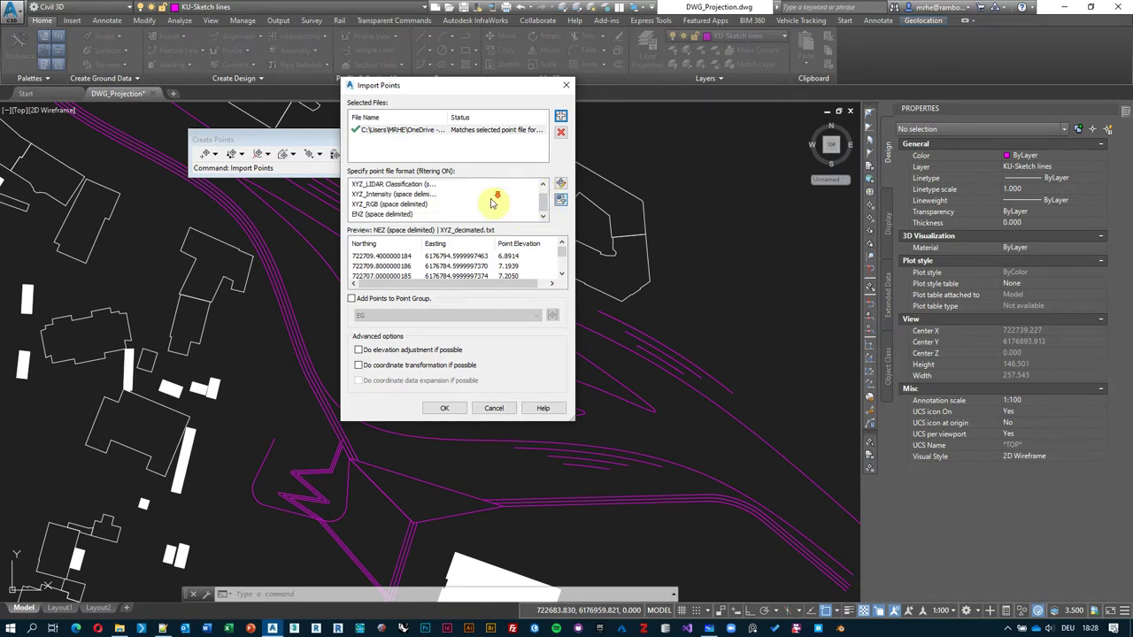
click(379, 215)
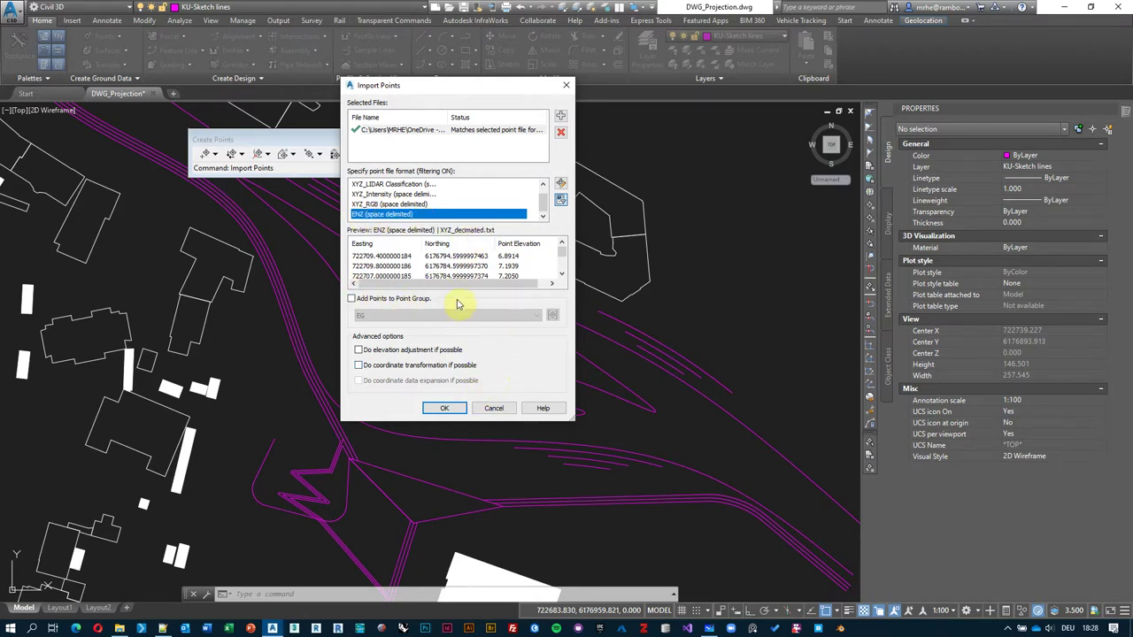
- Add the points to a new point group named Existing Ground and run the import
click(352, 300)
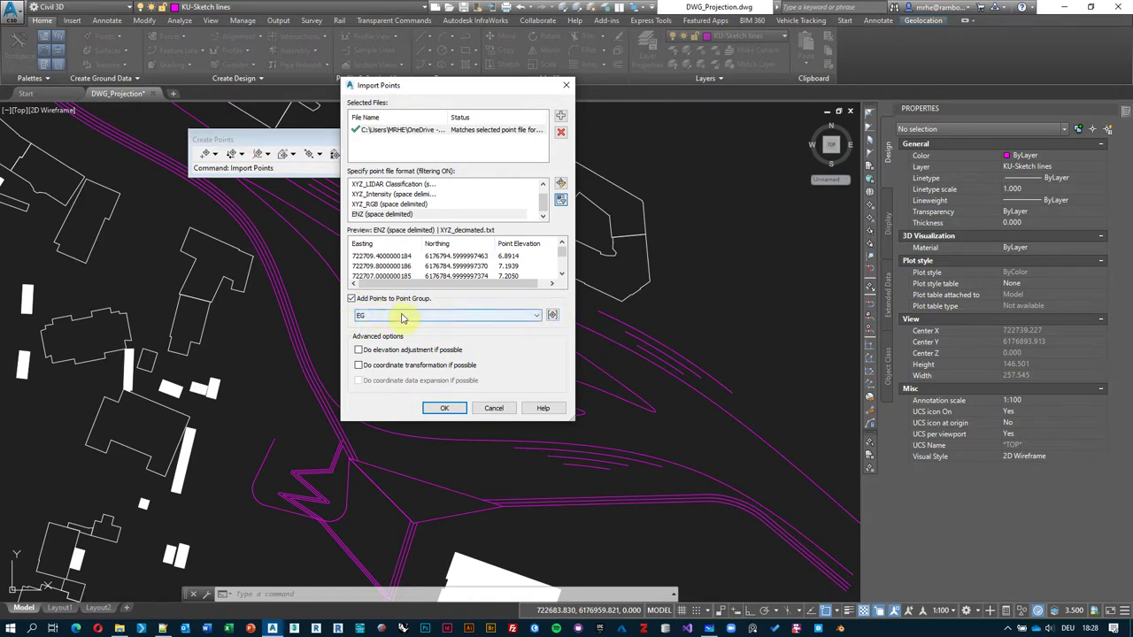
click(552, 317)
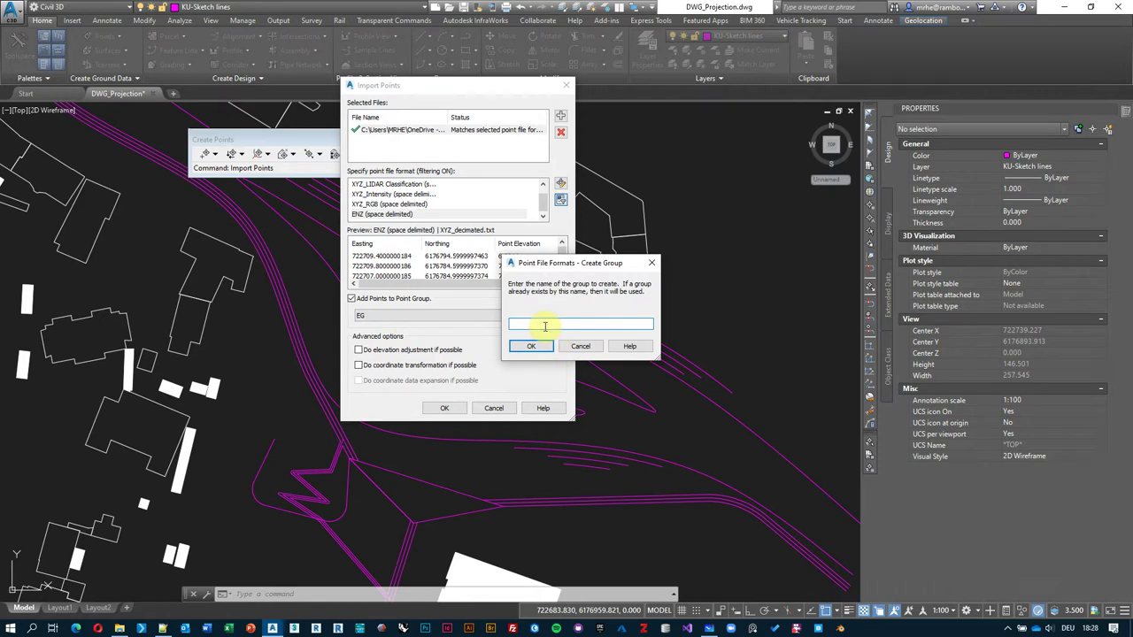
text(Existing Ground)
click(527, 347)
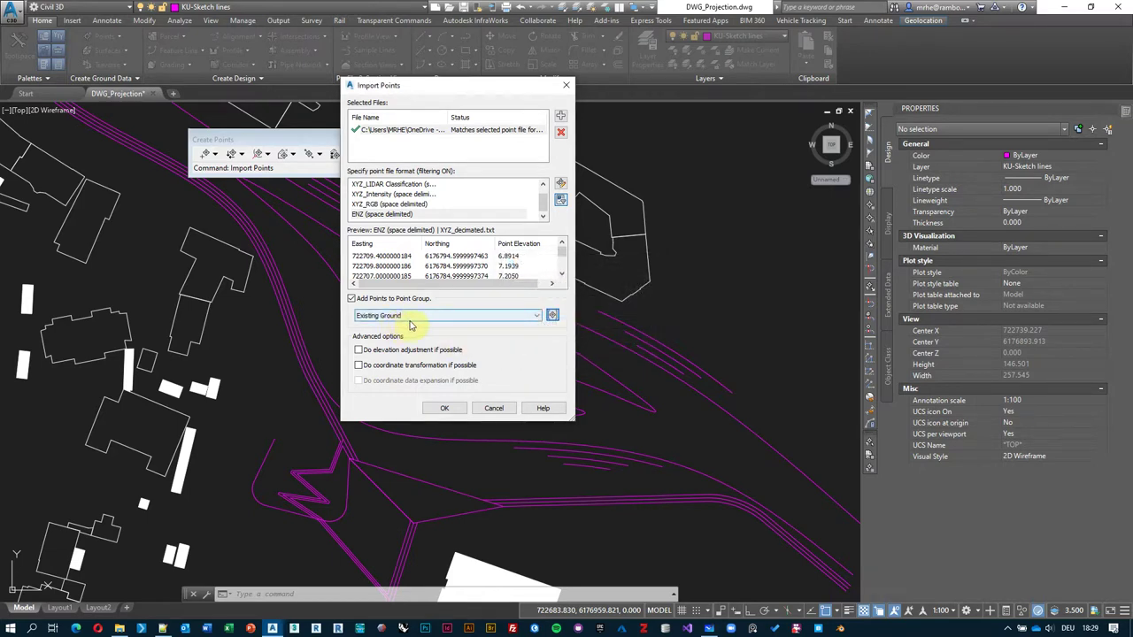
click(447, 409)
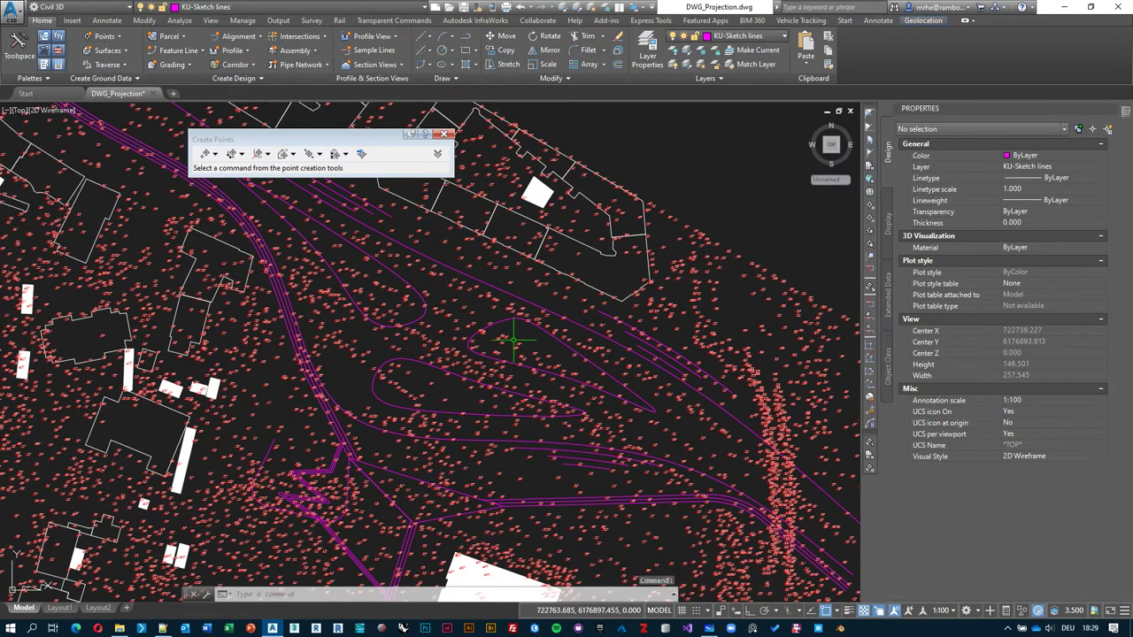
- Check the extent of the imported points over the site and close the Create Points tools
scroll(518, 336, down, 4)
mouse_move(529, 279)
middle_down()
mouse_move(518, 261)
mouse_move(496, 310)
mouse_move(383, 371)
middle_up()
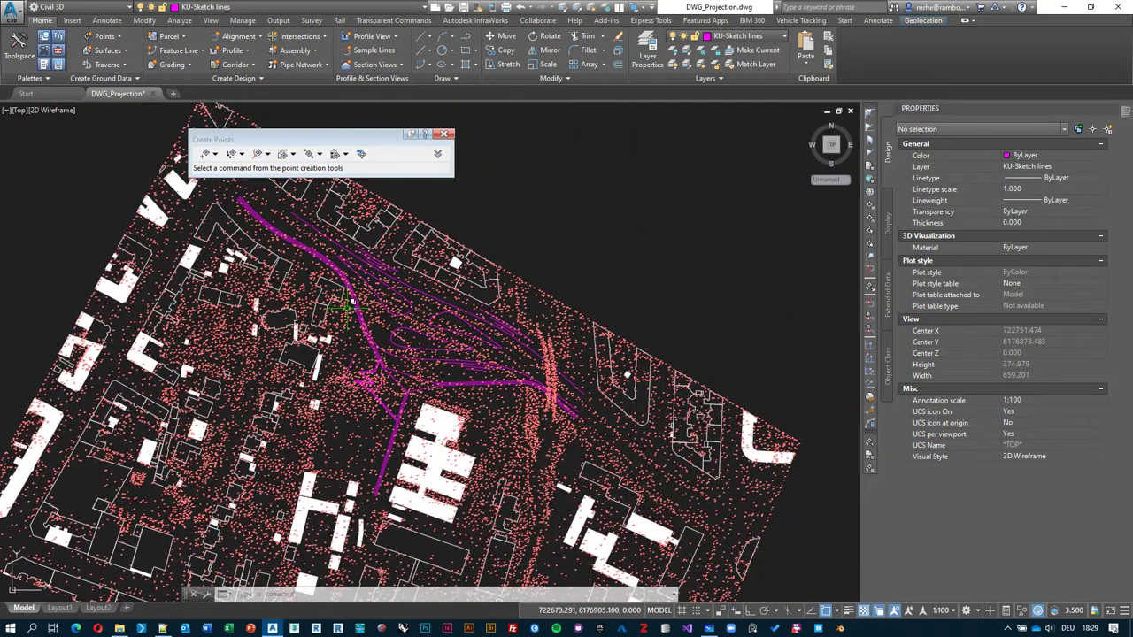
middle_drag(354, 310, 451, 304)
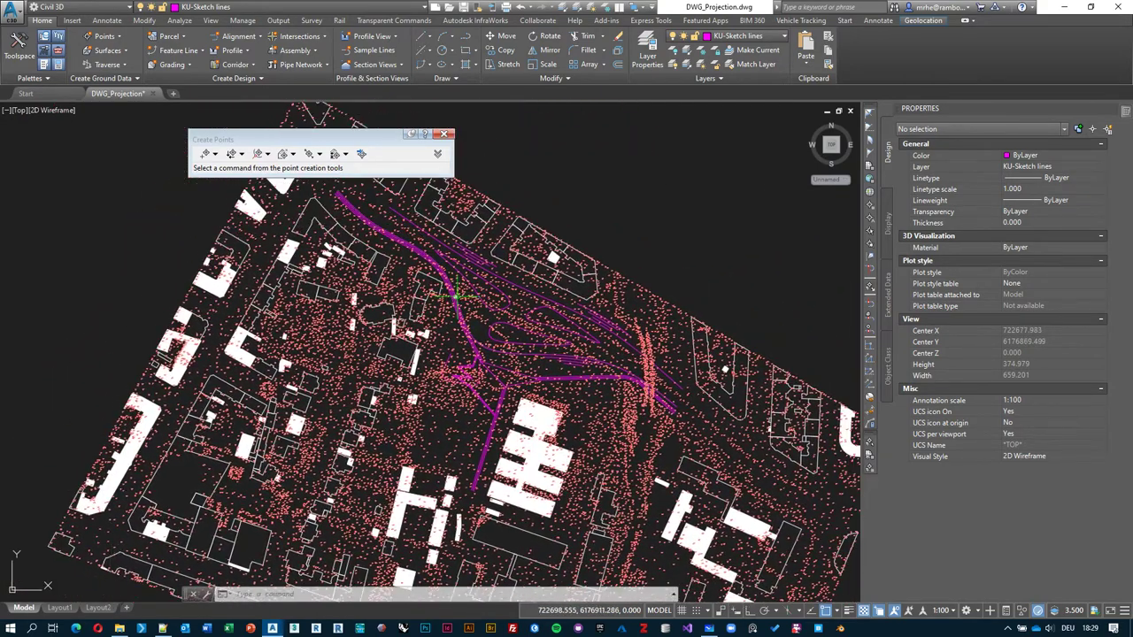
click(448, 136)
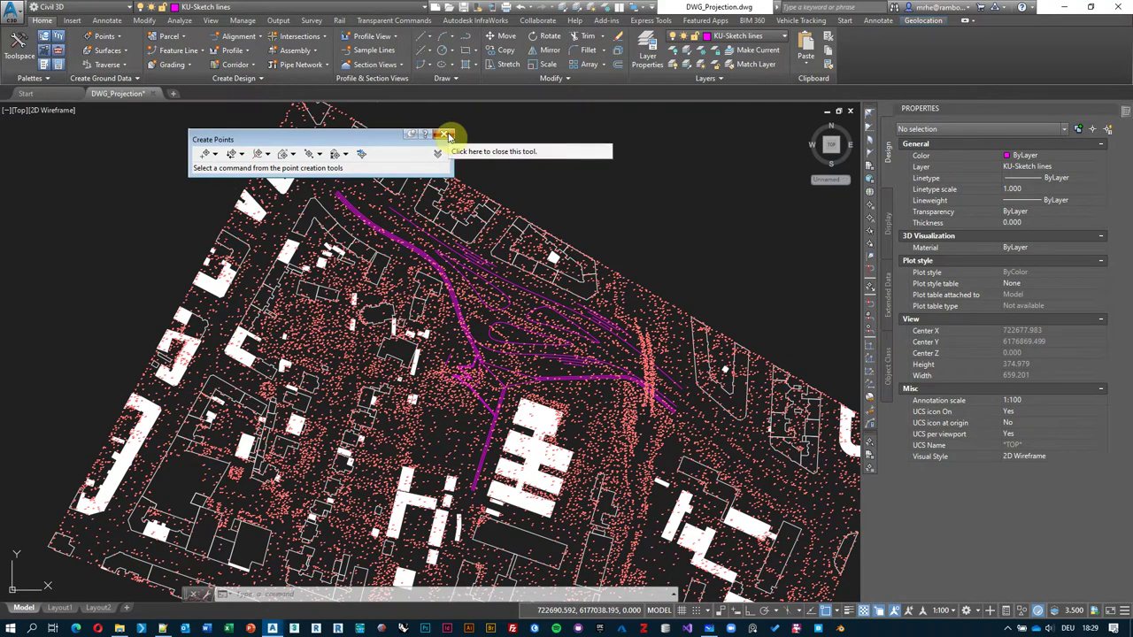
- Examine the point numbers and elevations in the dense point strip crossing the sketch lines
scroll(637, 364, up, 10)
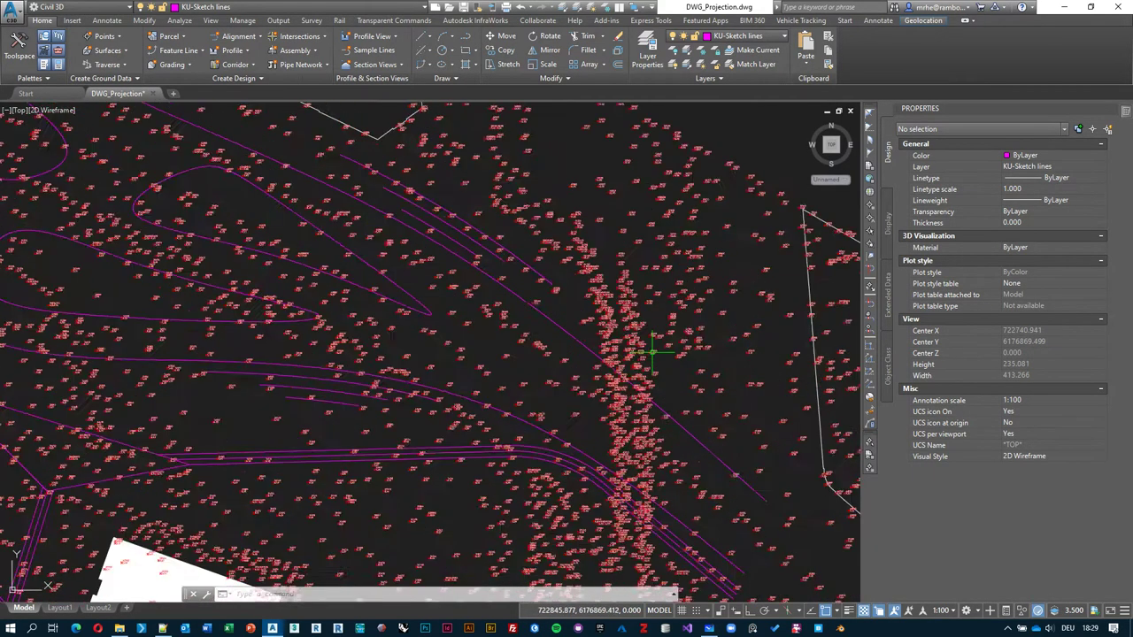
mouse_move(385, 177)
middle_down()
mouse_move(412, 281)
mouse_move(519, 328)
middle_up()
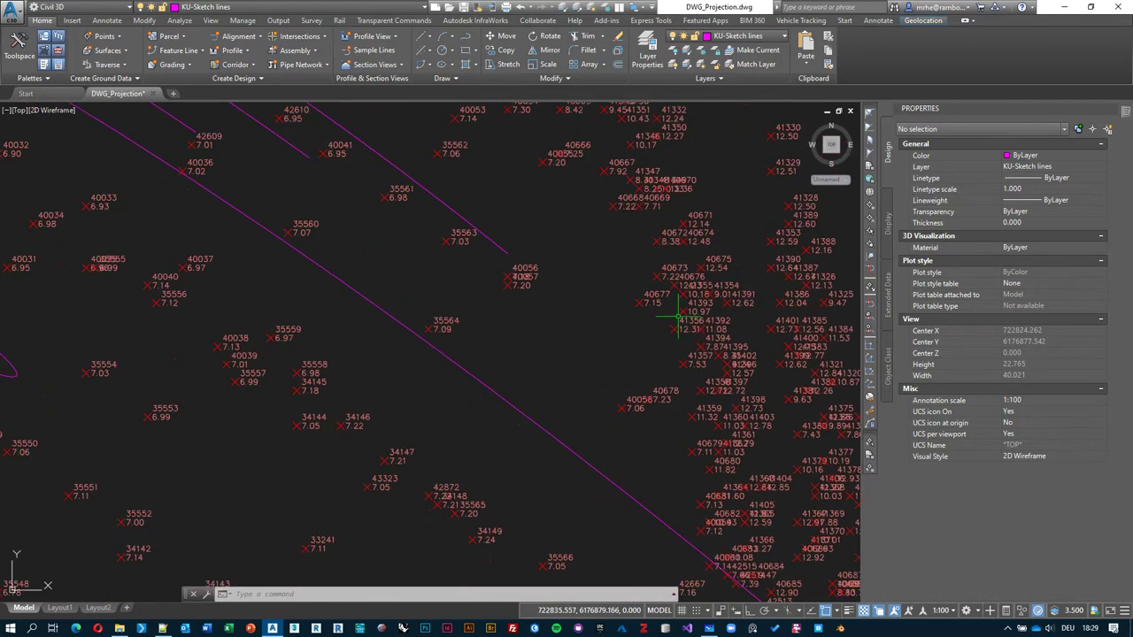
scroll(489, 326, down, 4)
scroll(539, 341, down, 2)
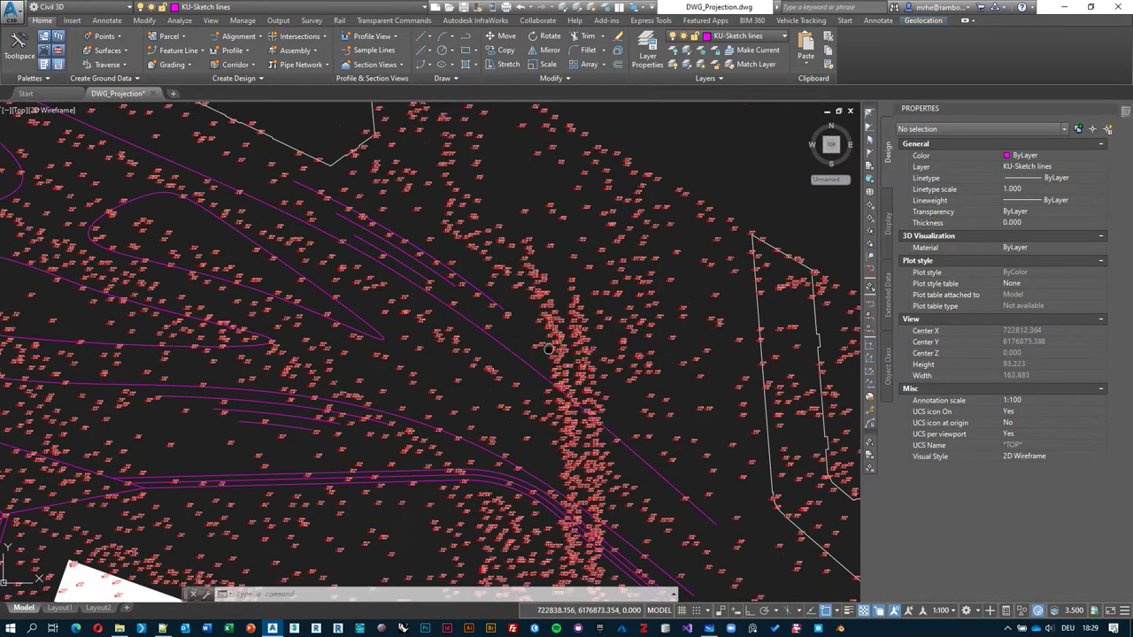
scroll(539, 319, up, 4)
scroll(540, 311, up, 2)
scroll(534, 317, up, 3)
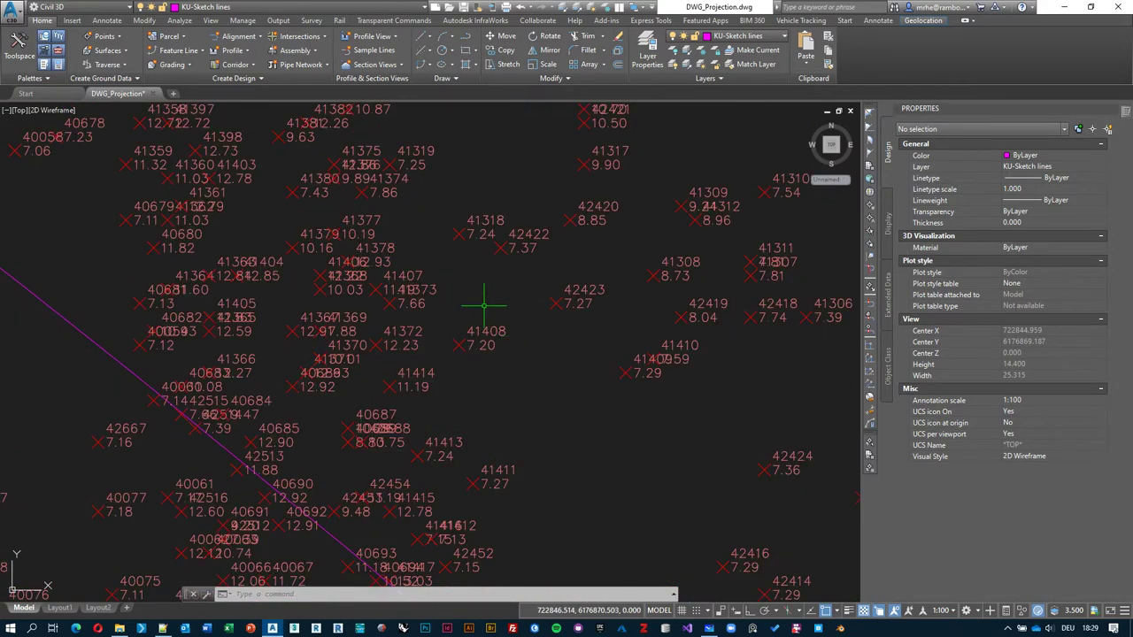
- Set the annotation scale to 1:250 and check the size of the point labels near the sketched path
click(954, 615)
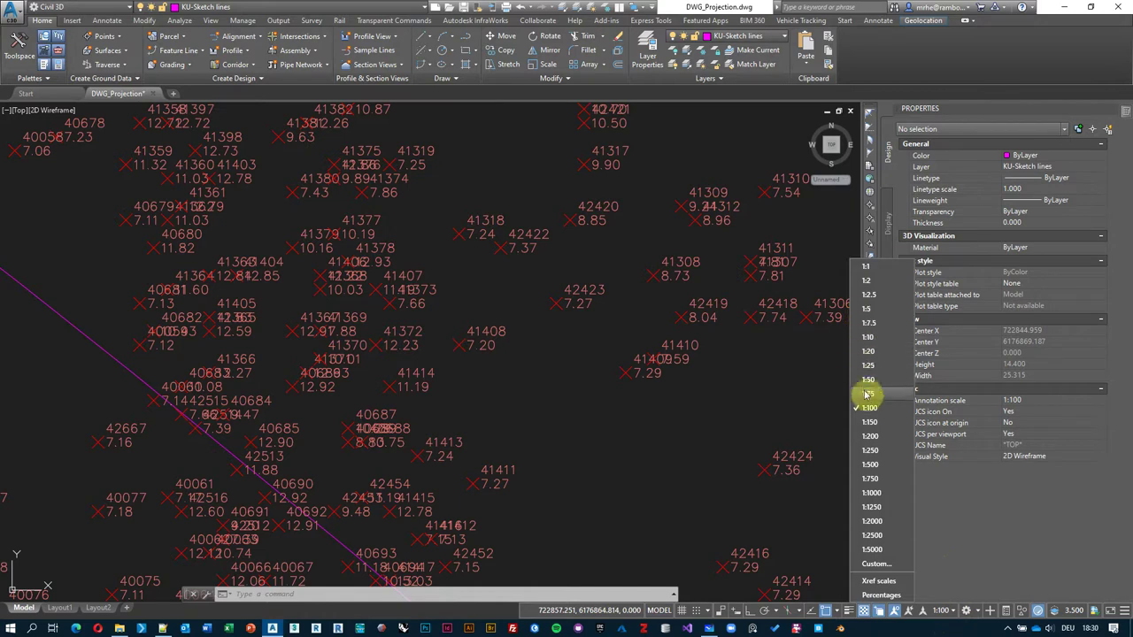
click(883, 454)
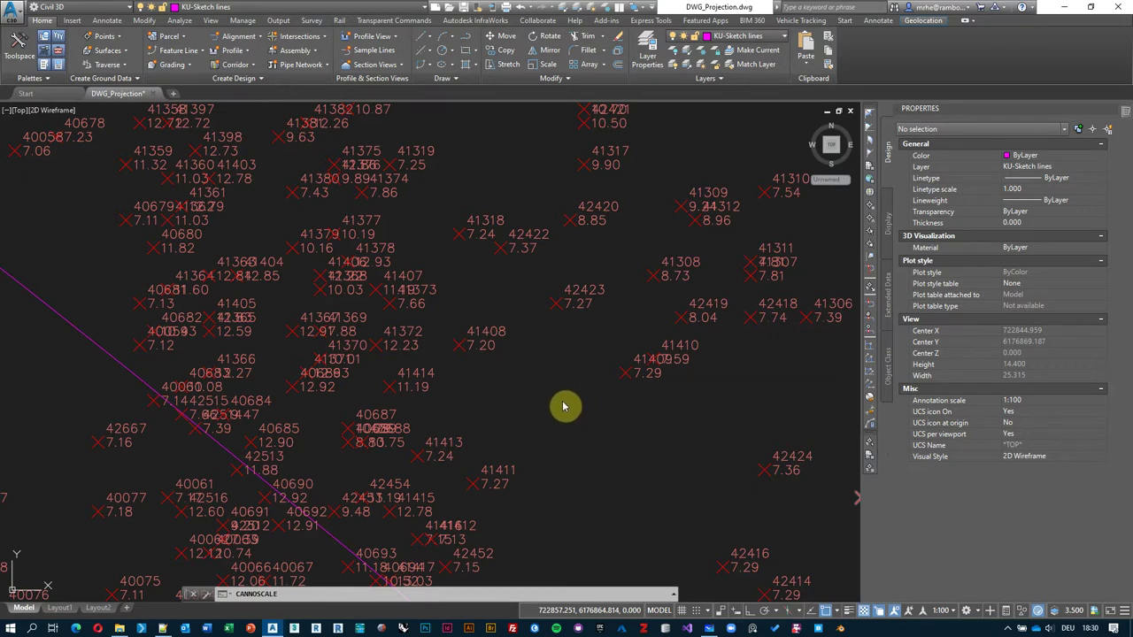
key(Return)
text(1:250)
key(Return)
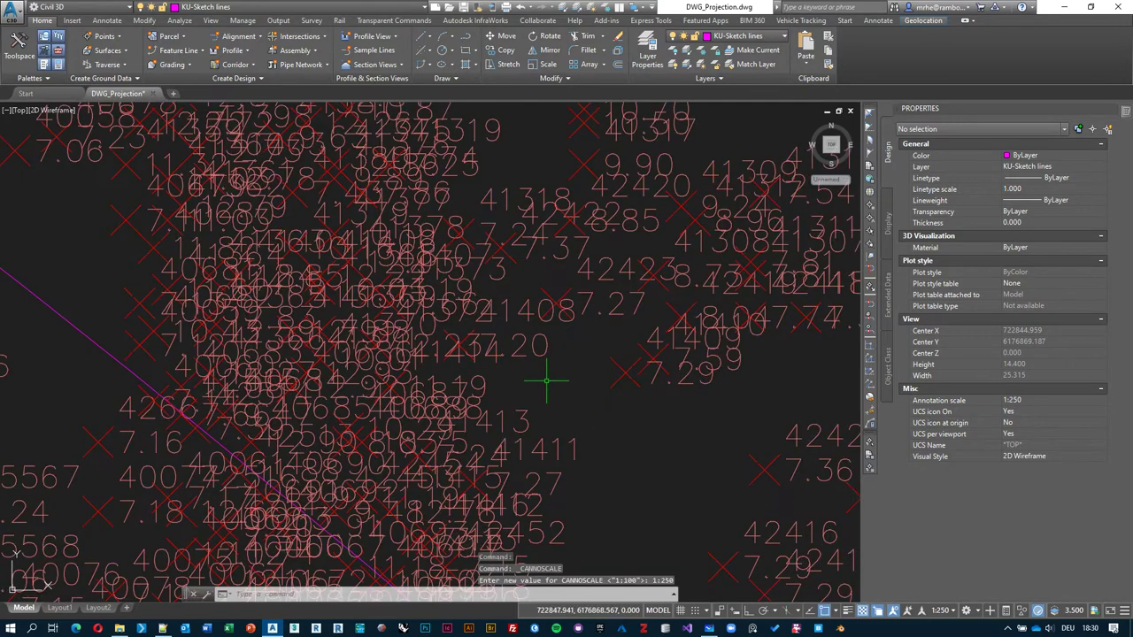
scroll(562, 387, down, 8)
scroll(531, 284, up, 4)
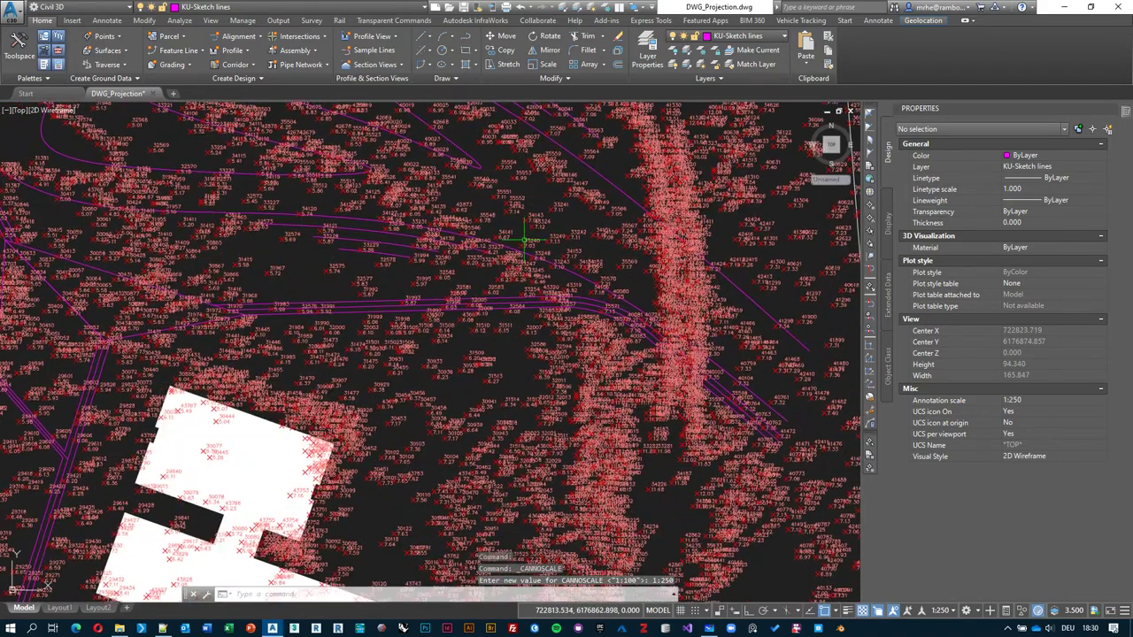
mouse_move(392, 354)
shift+middle_down()
mouse_move(397, 366)
mouse_move(363, 349)
shift+middle_up()
scroll(363, 352, up, 6)
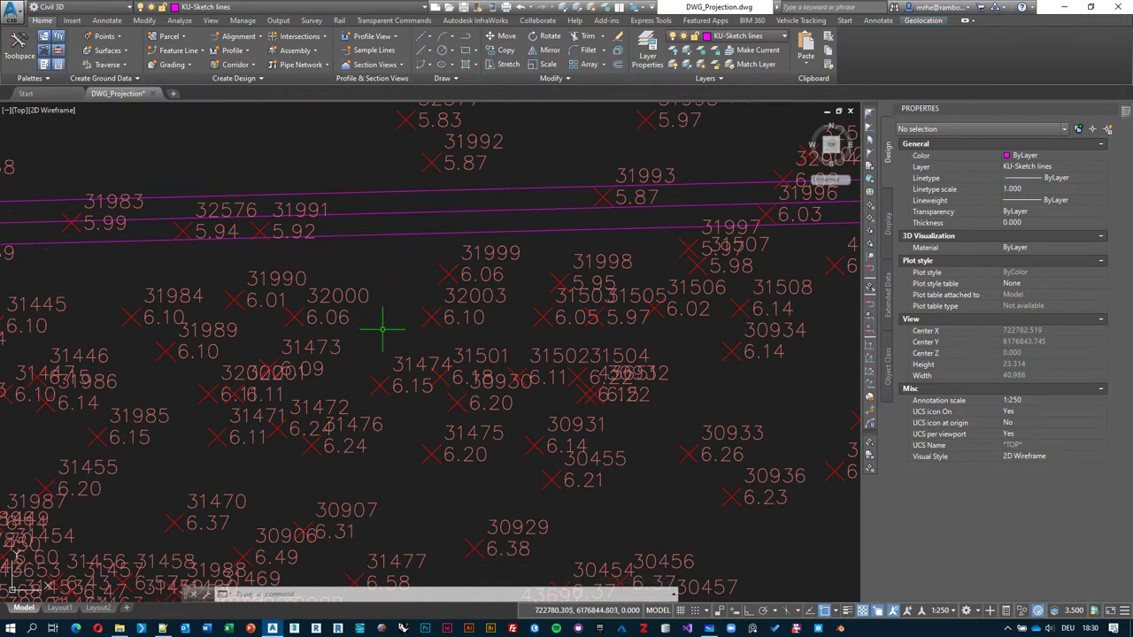
- Set the annotation scale to 1:1000 and check the point labels across the whole site and close up
click(952, 611)
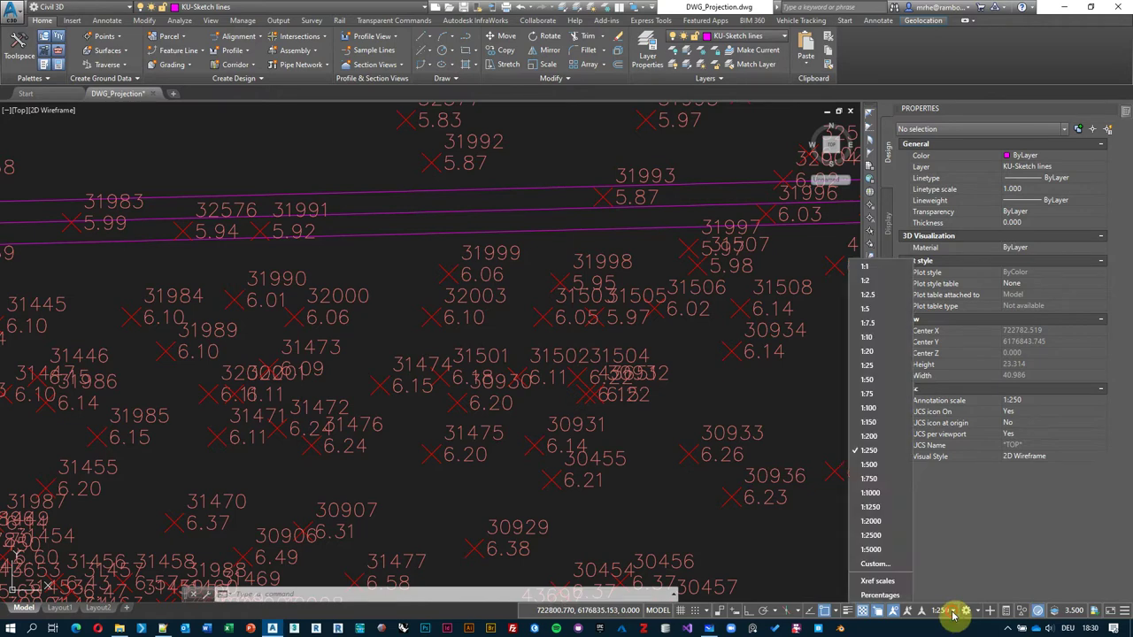
click(885, 494)
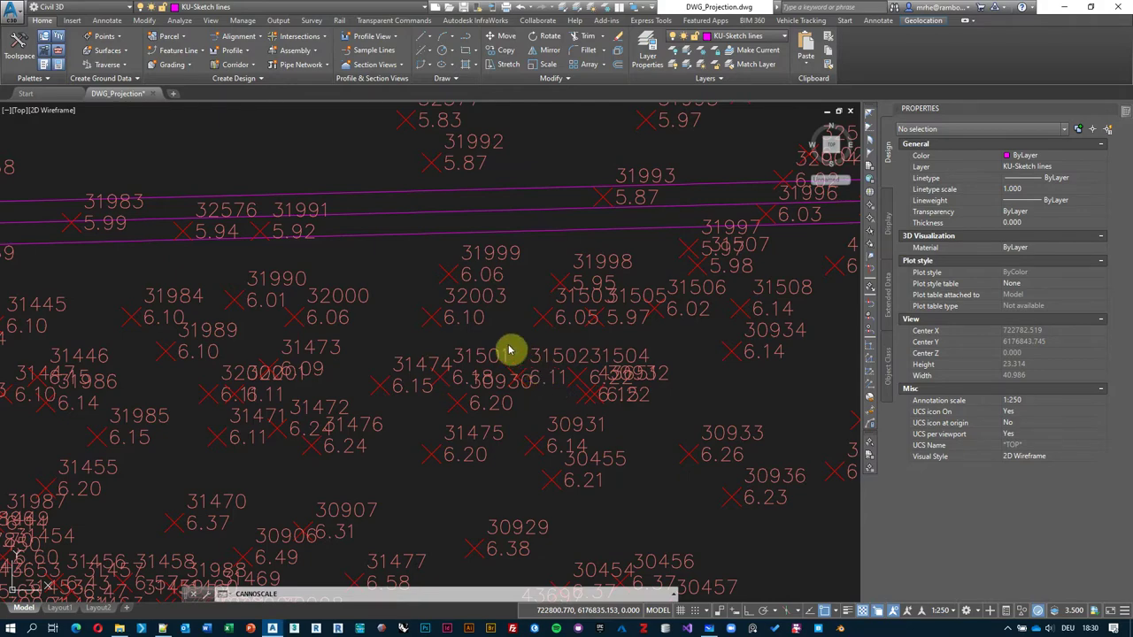
text(1:1000)
key(Return)
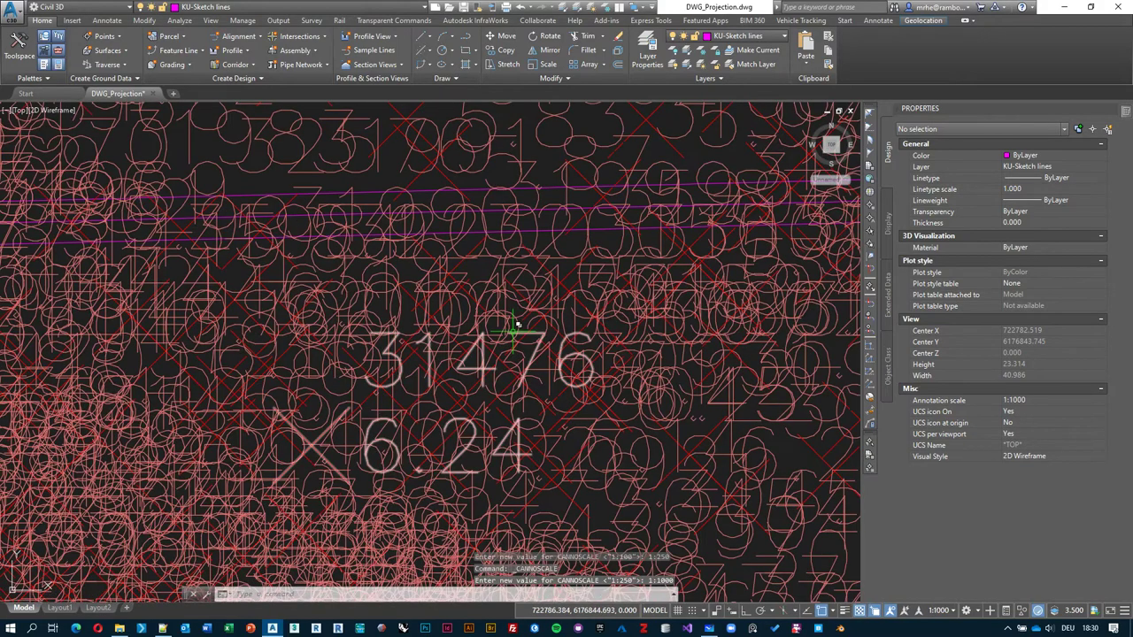
scroll(504, 311, down, 10)
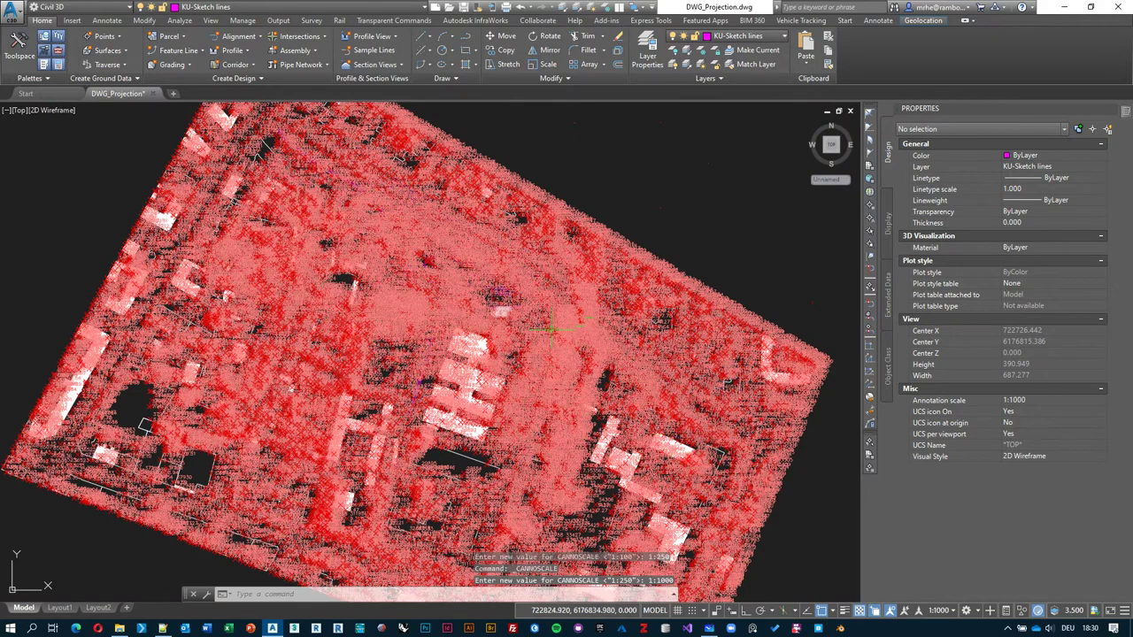
middle_drag(521, 366, 582, 279)
scroll(583, 278, up, 11)
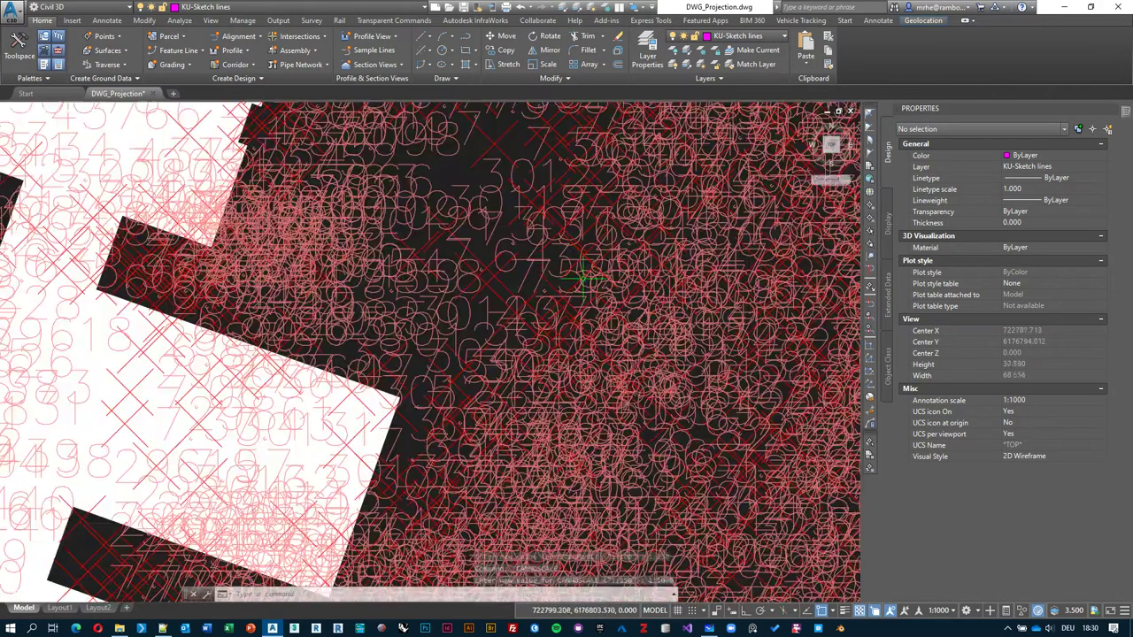
- Set the drawing's annotation scale to 1:100 and check the point labels along the sketched paths
scroll(504, 193, down, 9)
middle_drag(505, 193, 505, 356)
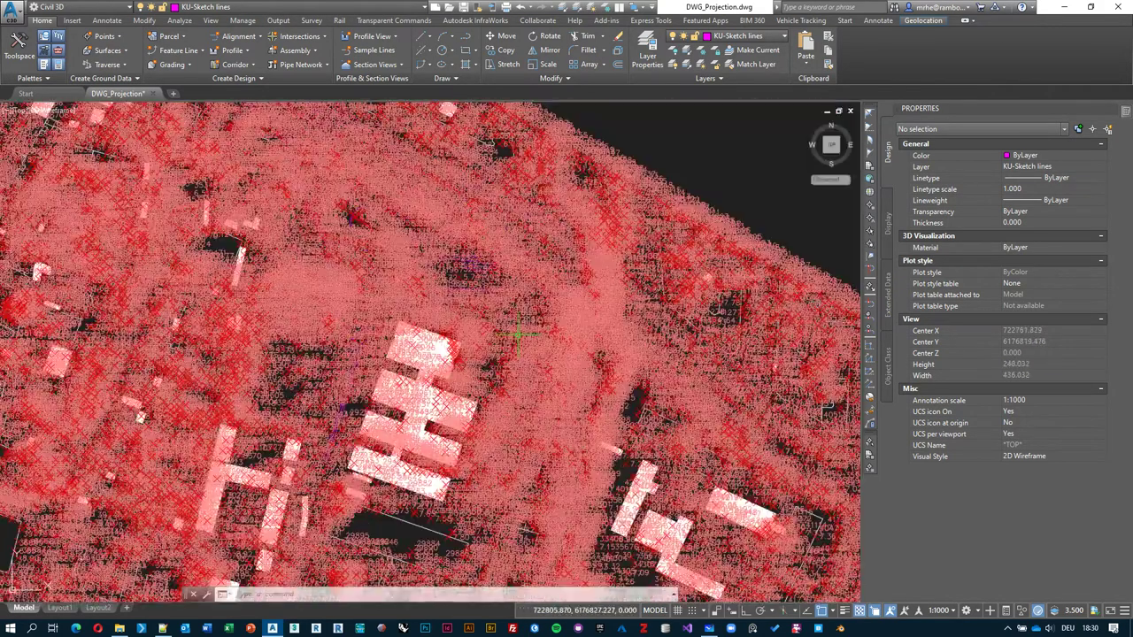
click(953, 612)
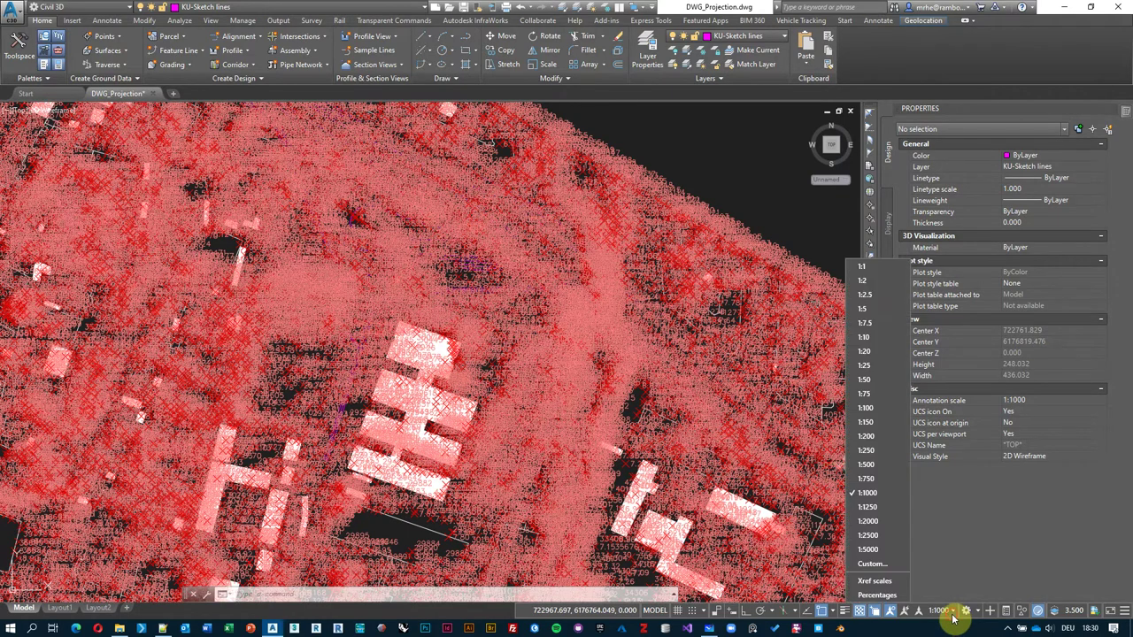
click(876, 409)
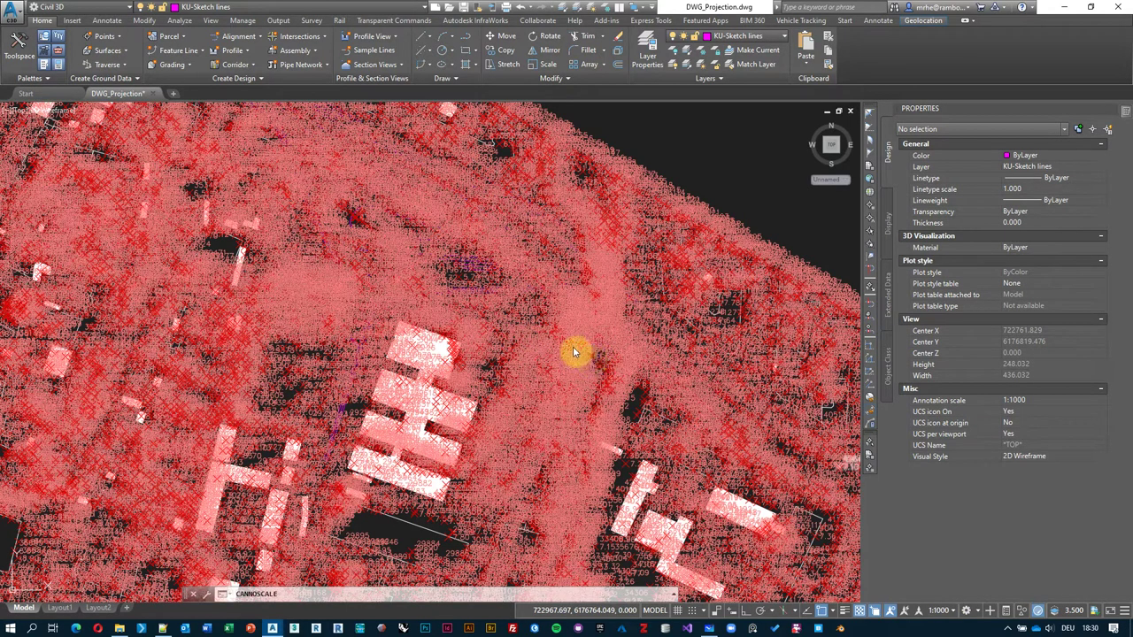
key(Return)
text(1:100)
key(Return)
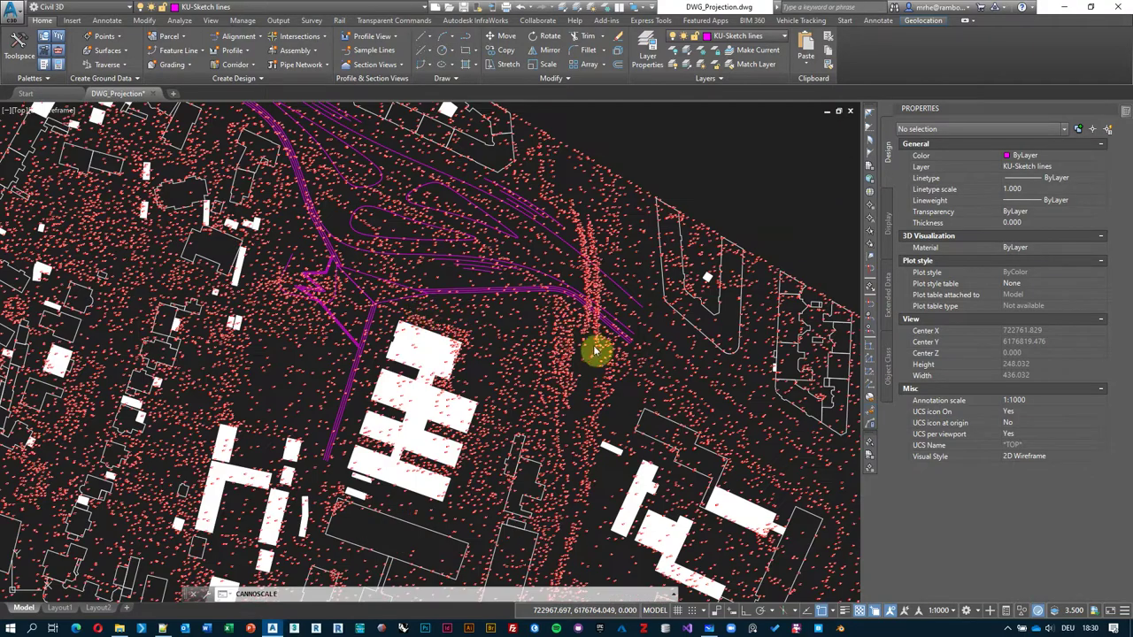
mouse_move(377, 264)
middle_down()
mouse_move(498, 241)
mouse_move(483, 275)
middle_up()
key(Escape)
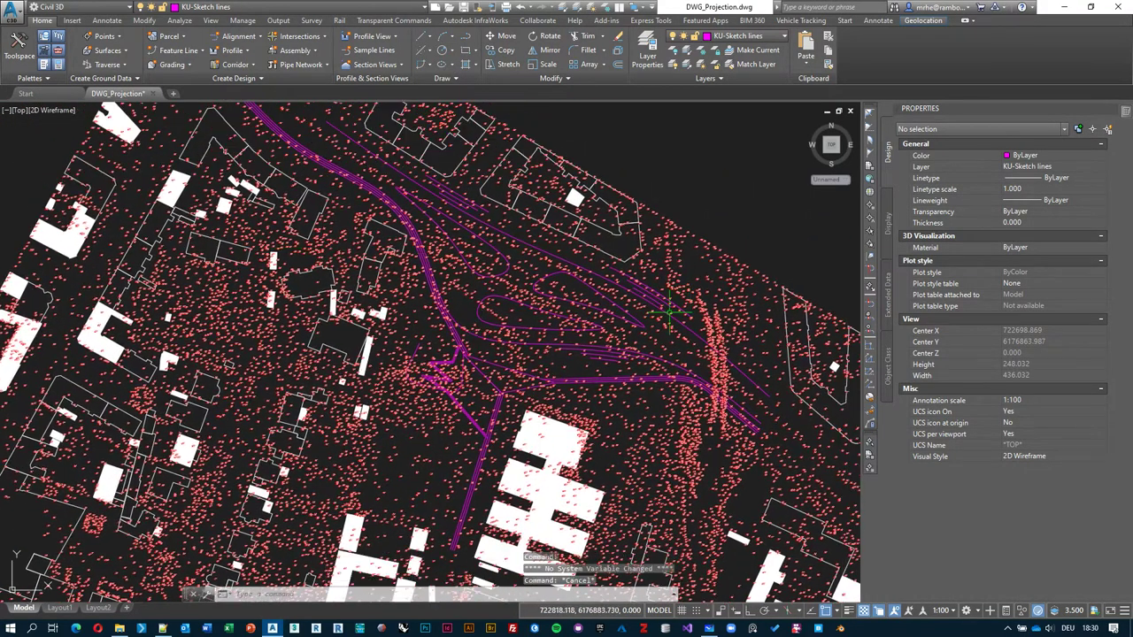
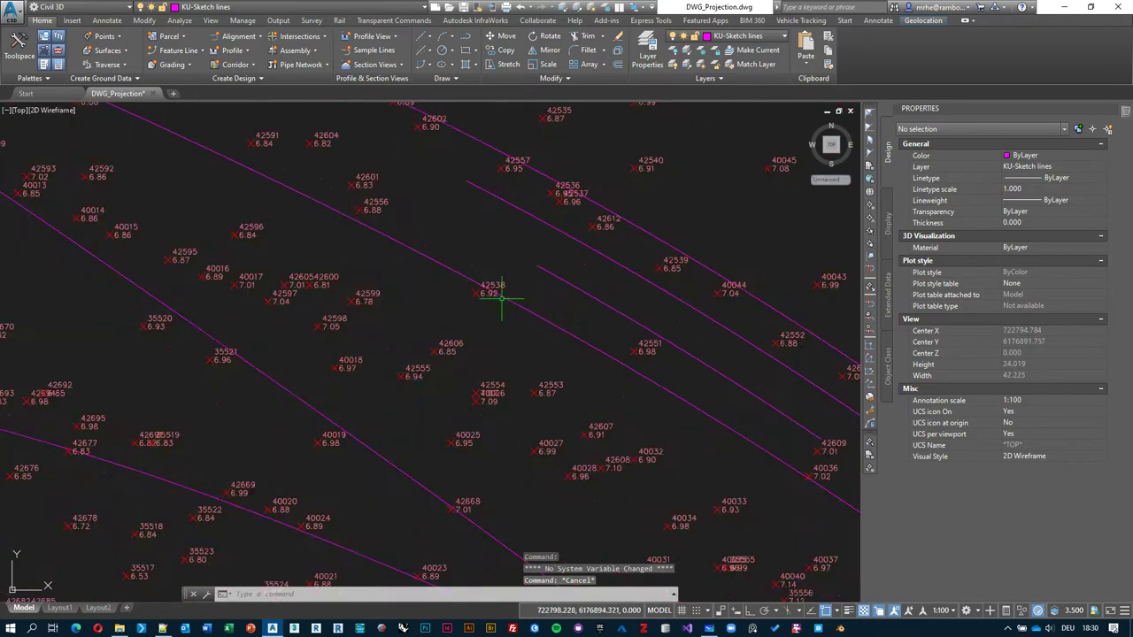
- Select COGO point 42599 between the sketch lines, review its point number, elevation and point group properties, and clear the selection
scroll(508, 304, up, 4)
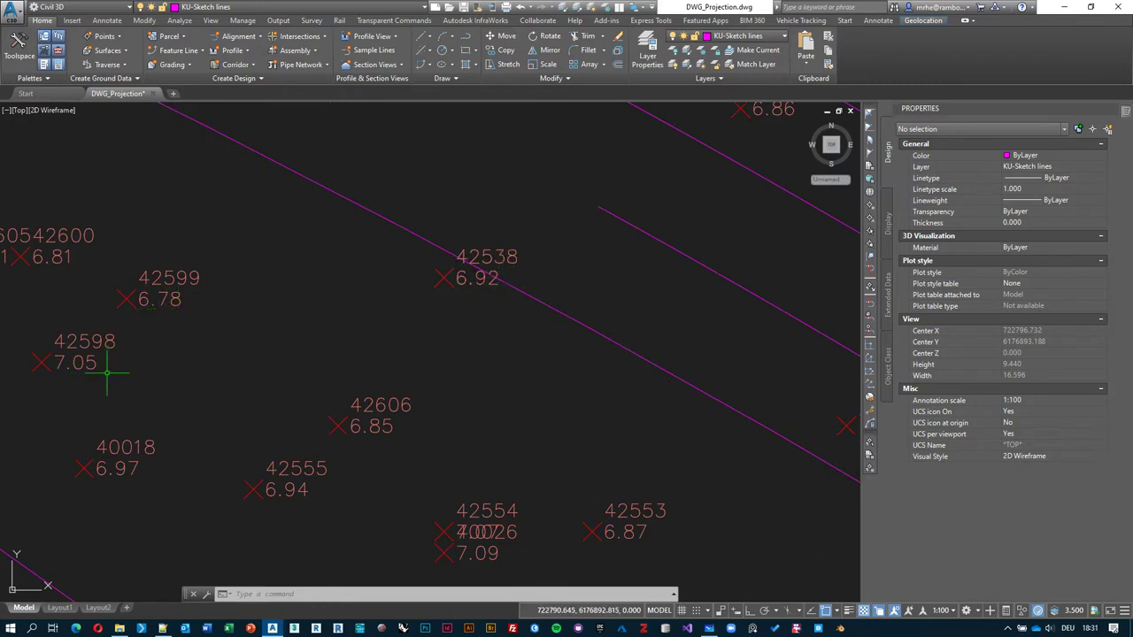
middle_drag(148, 434, 301, 337)
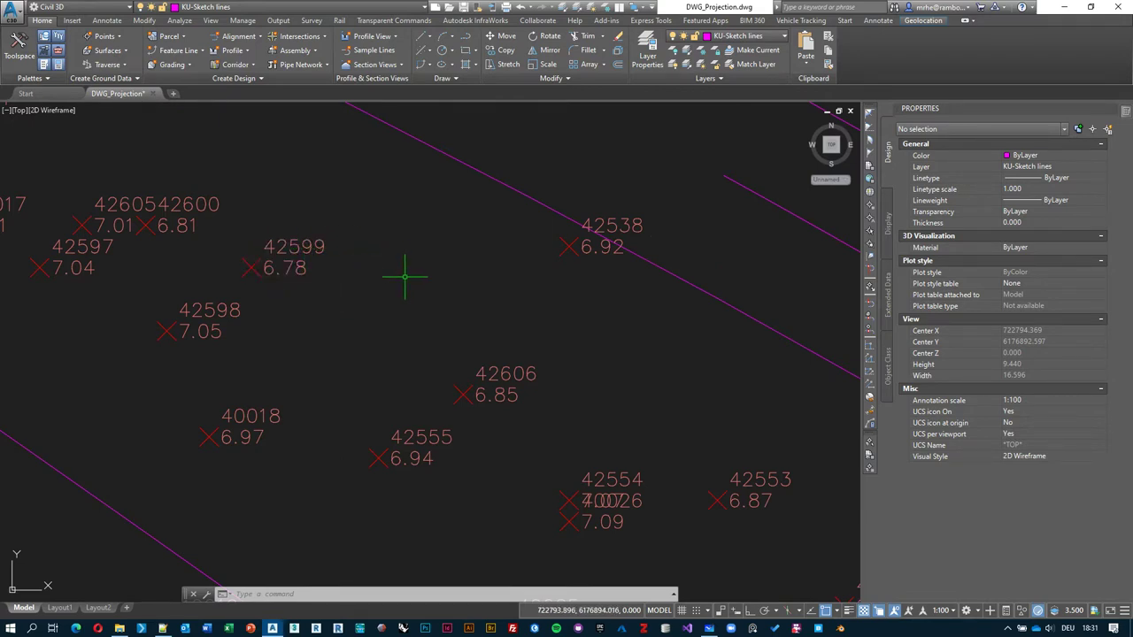
middle_drag(360, 244, 411, 236)
click(374, 230)
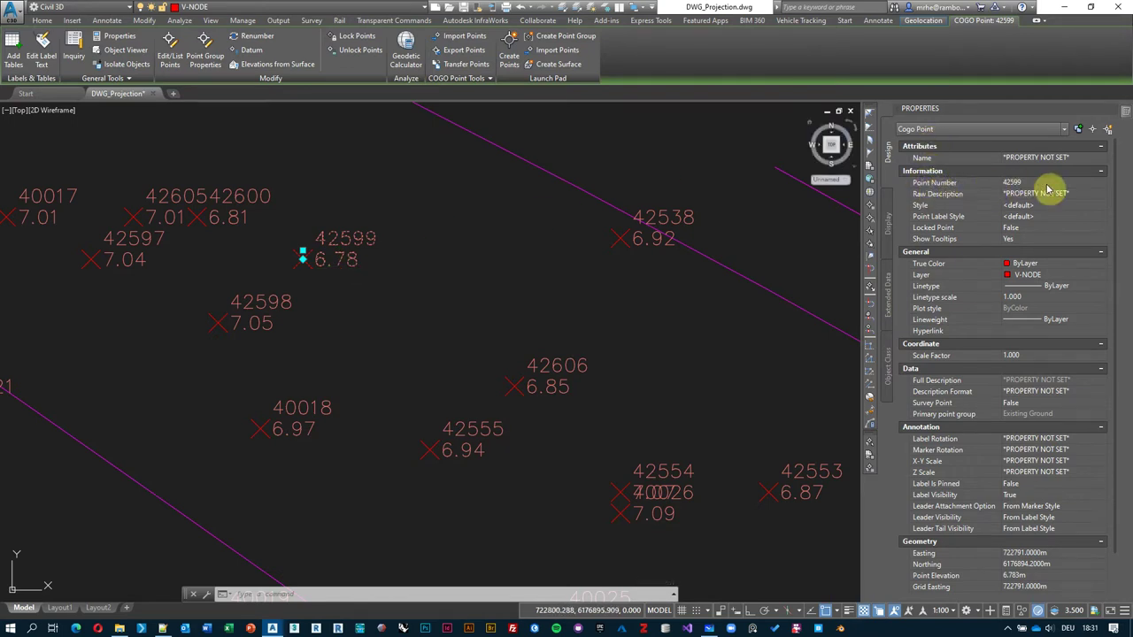
middle_drag(378, 202, 449, 216)
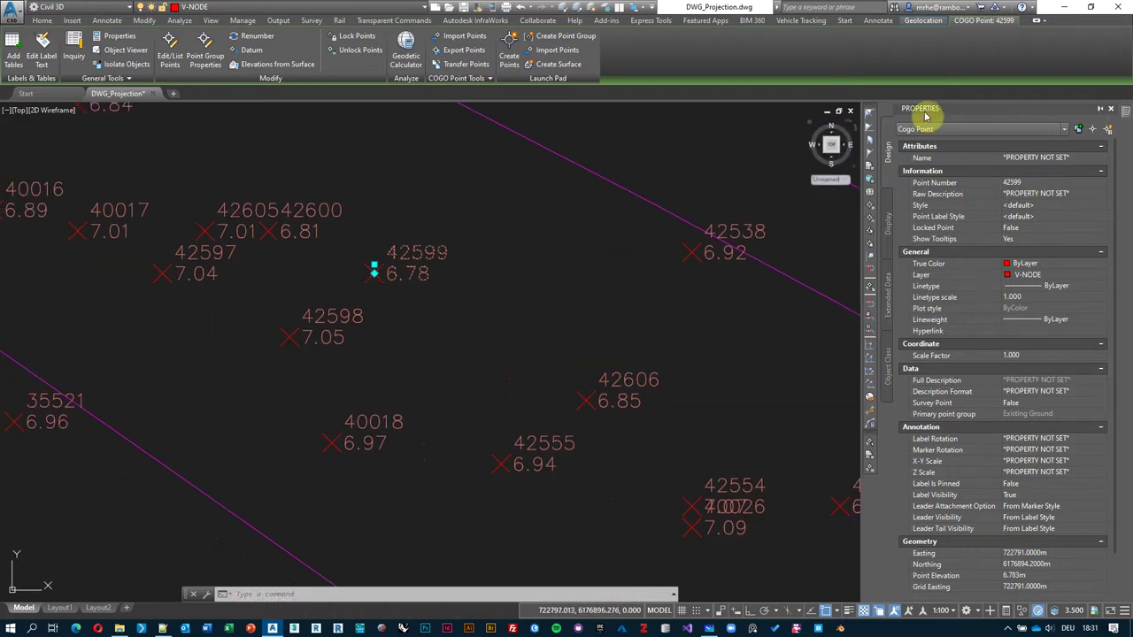
click(1098, 114)
key(ctrl+1)
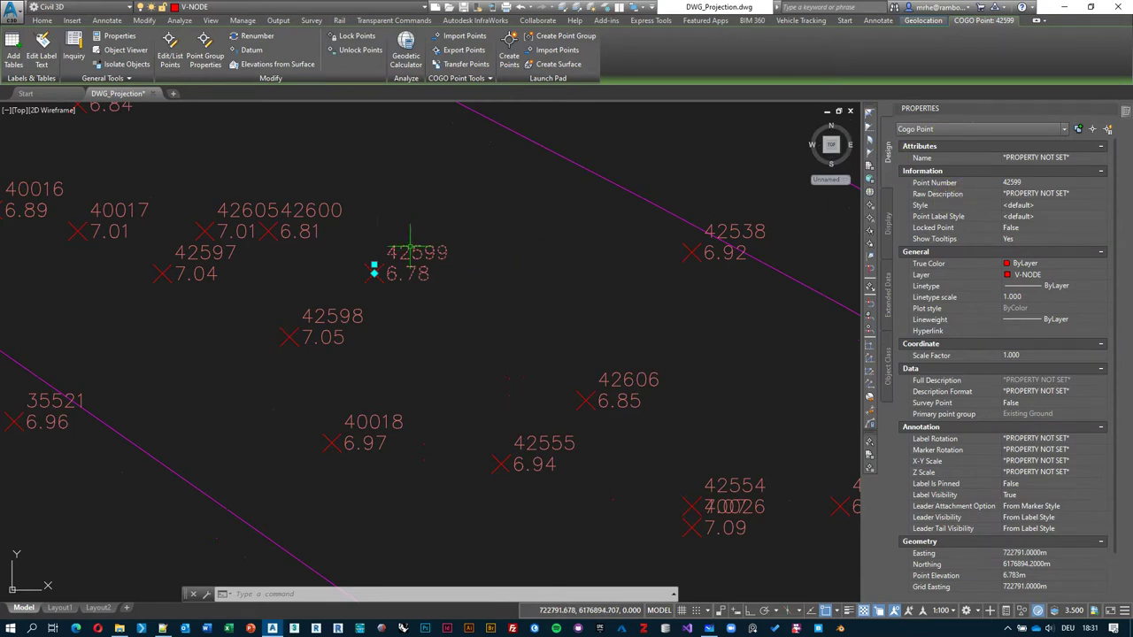
click(1014, 182)
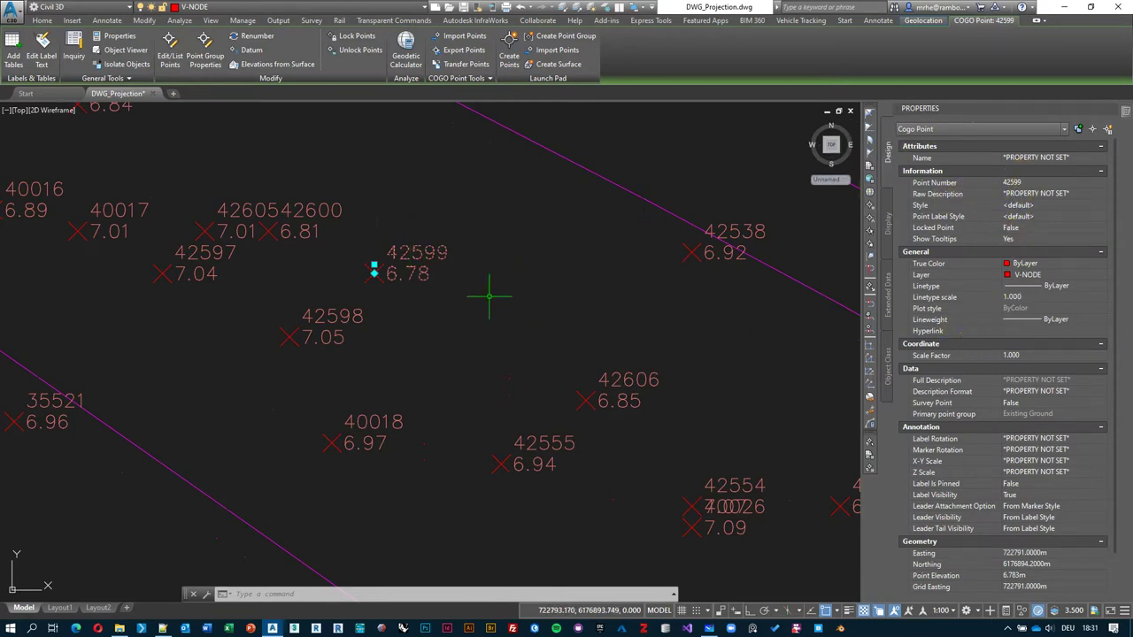
key(Escape)
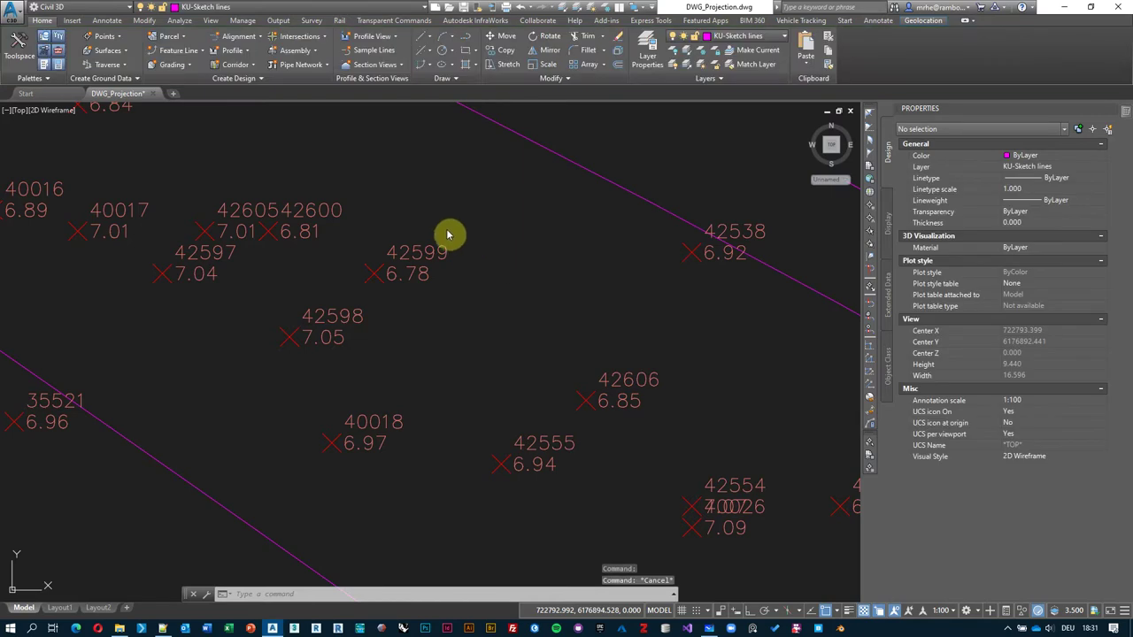
middle_drag(446, 238, 505, 231)
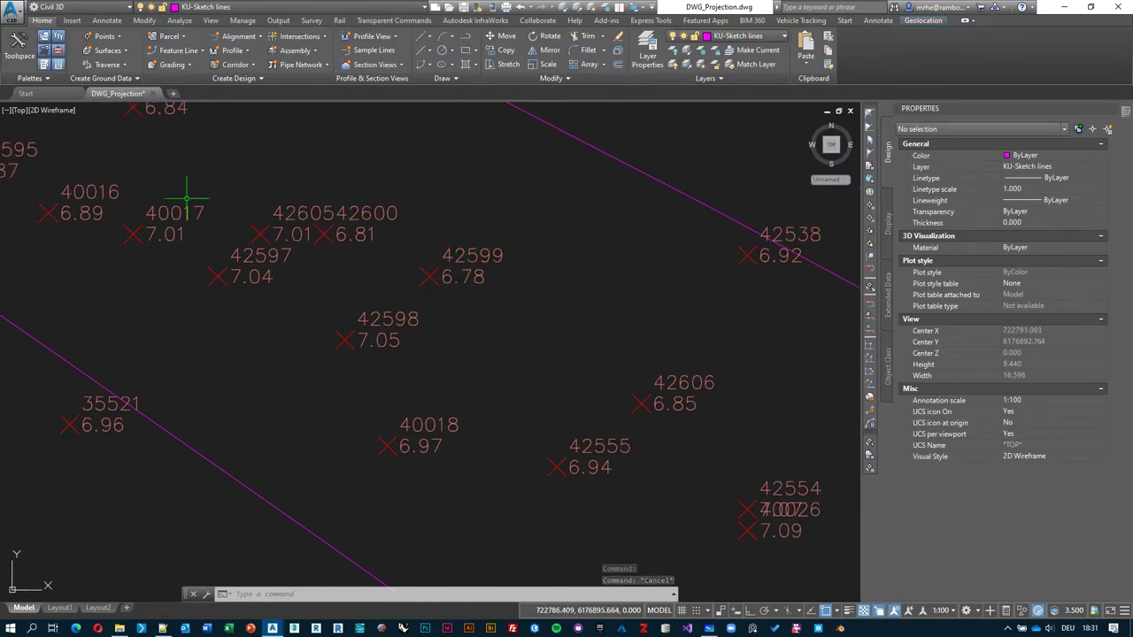
- Show the Toolspace and expand the point groups of the DWG_Projection drawing
click(20, 47)
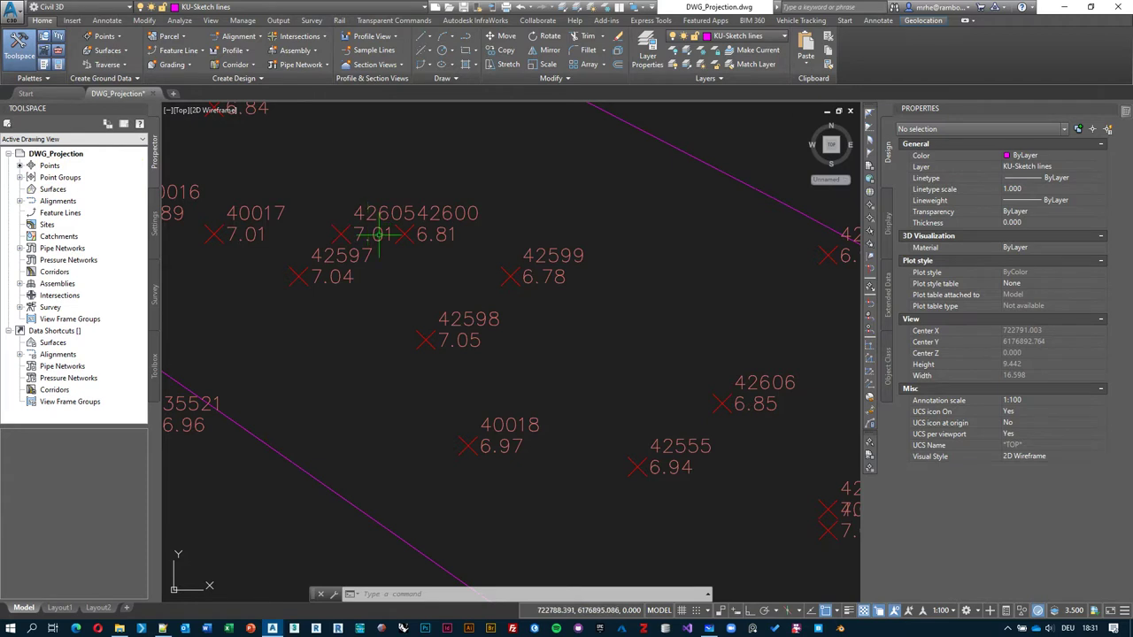
middle_drag(443, 287, 501, 312)
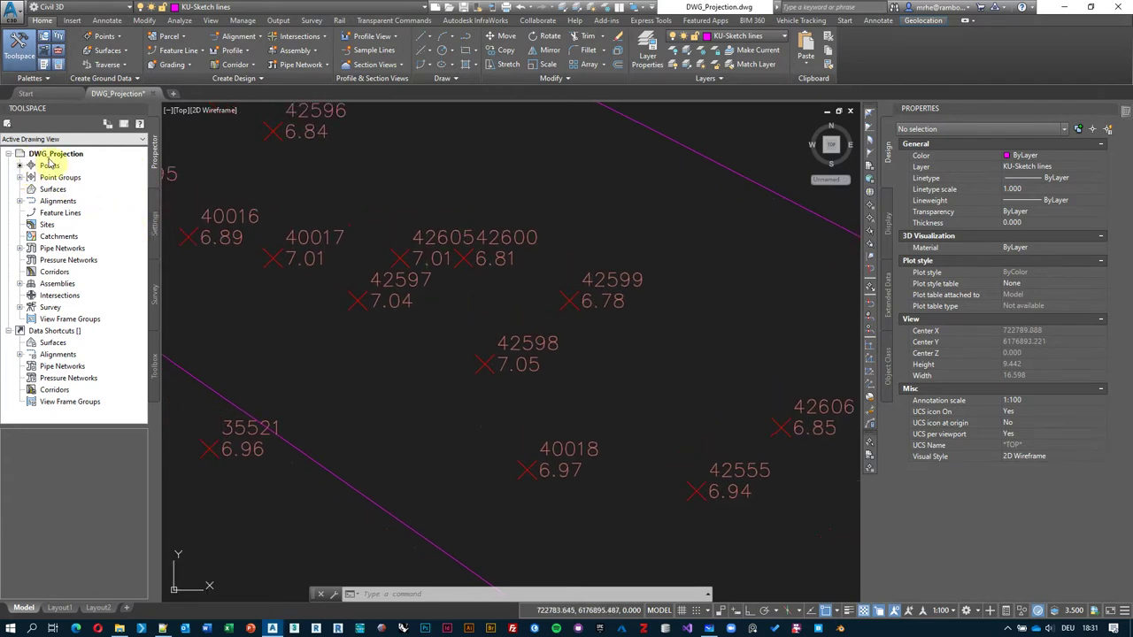
click(59, 191)
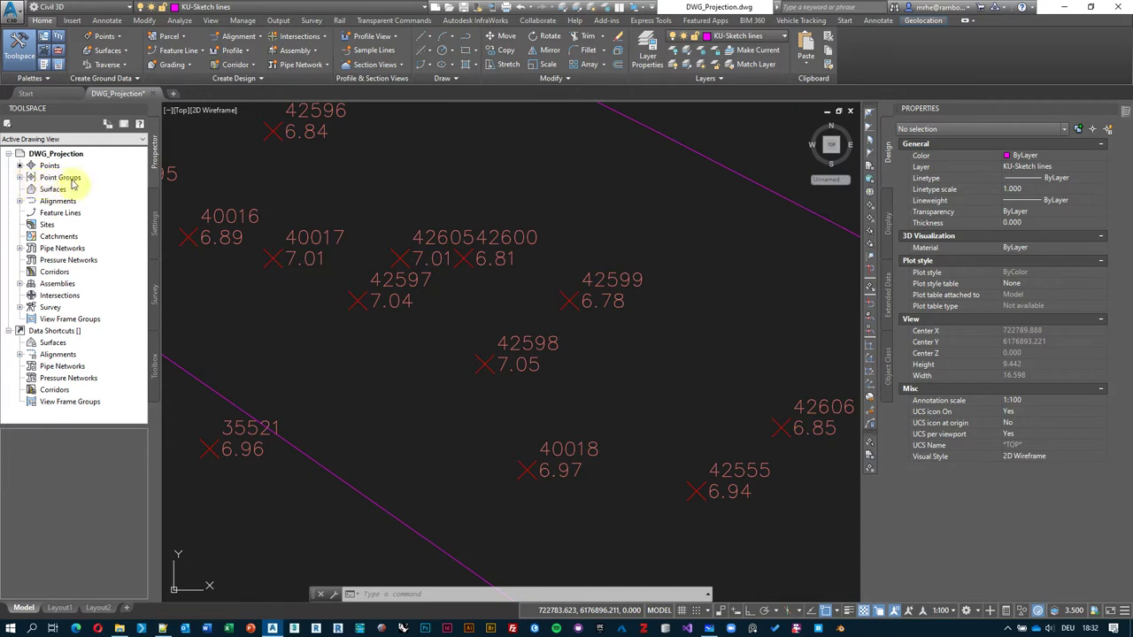
click(20, 178)
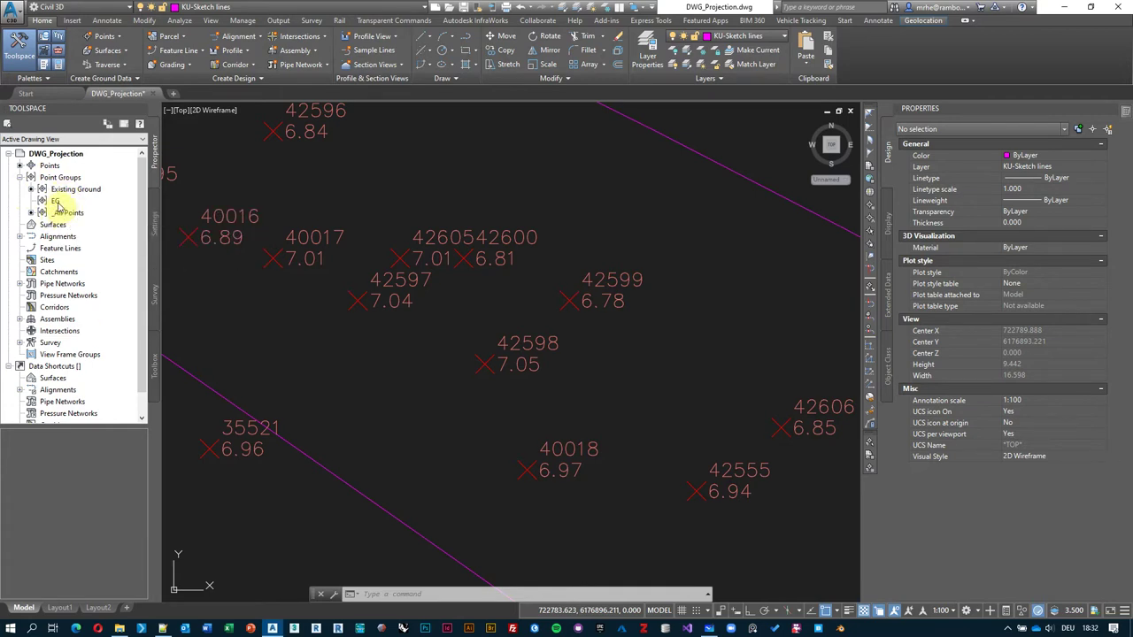
- Compare the EG and Existing Ground point groups and review the points listed in Existing Ground
mouse_move(56, 200)
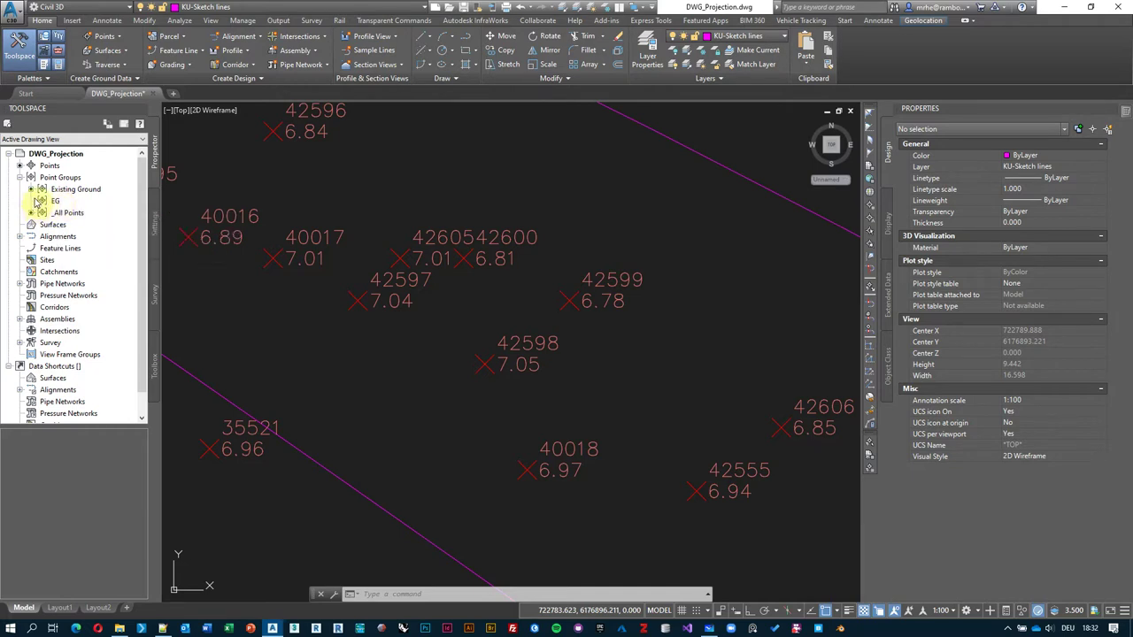
click(67, 203)
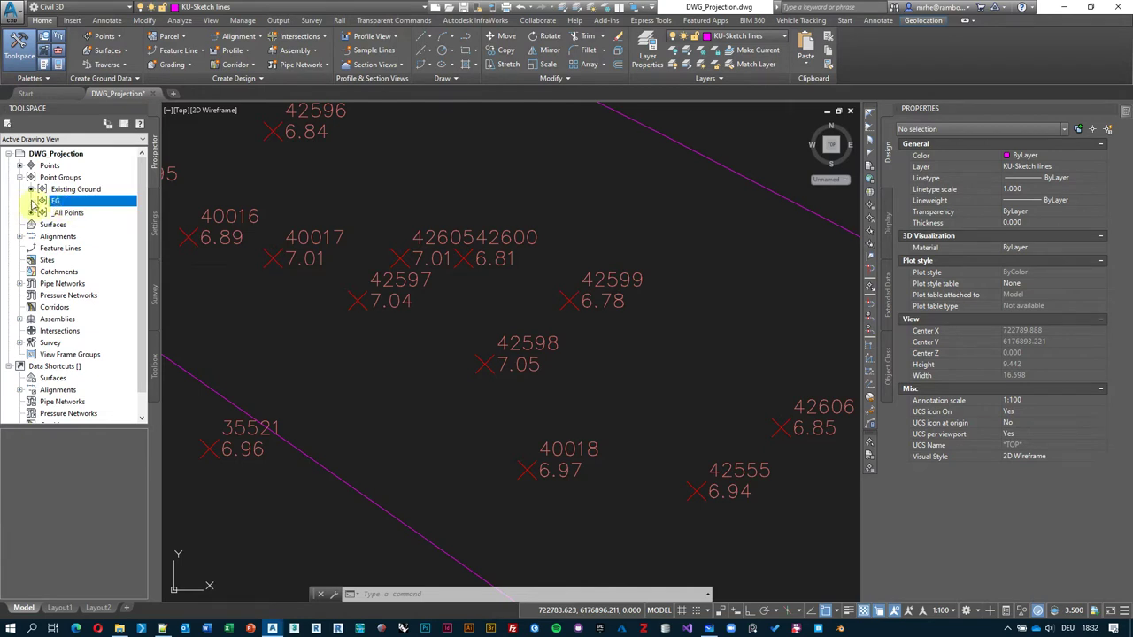
click(35, 188)
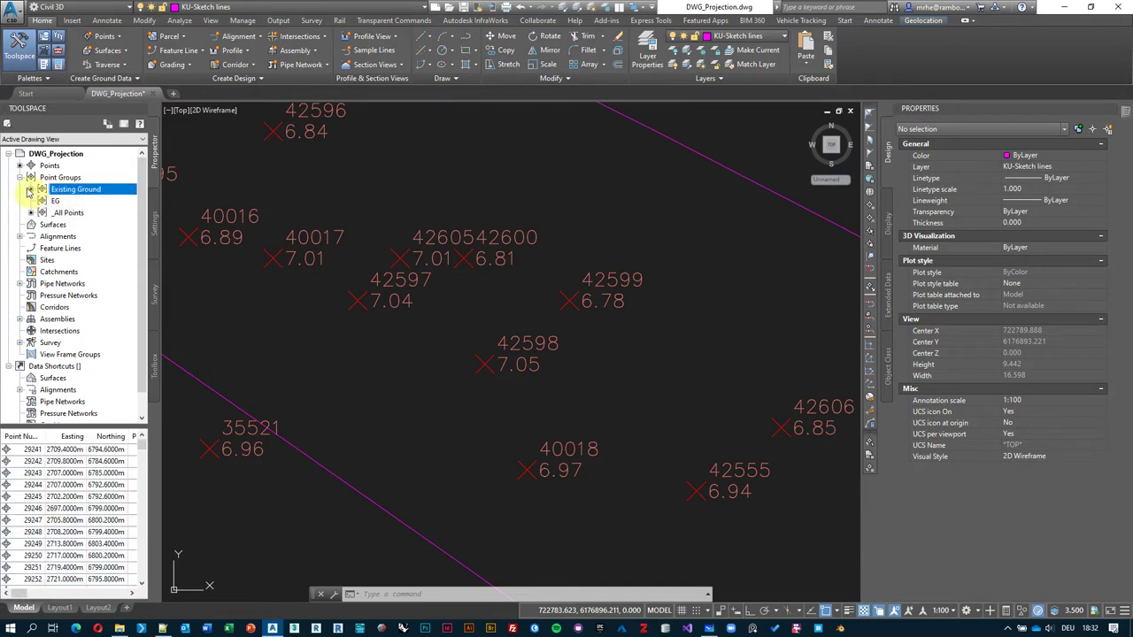
mouse_move(75, 195)
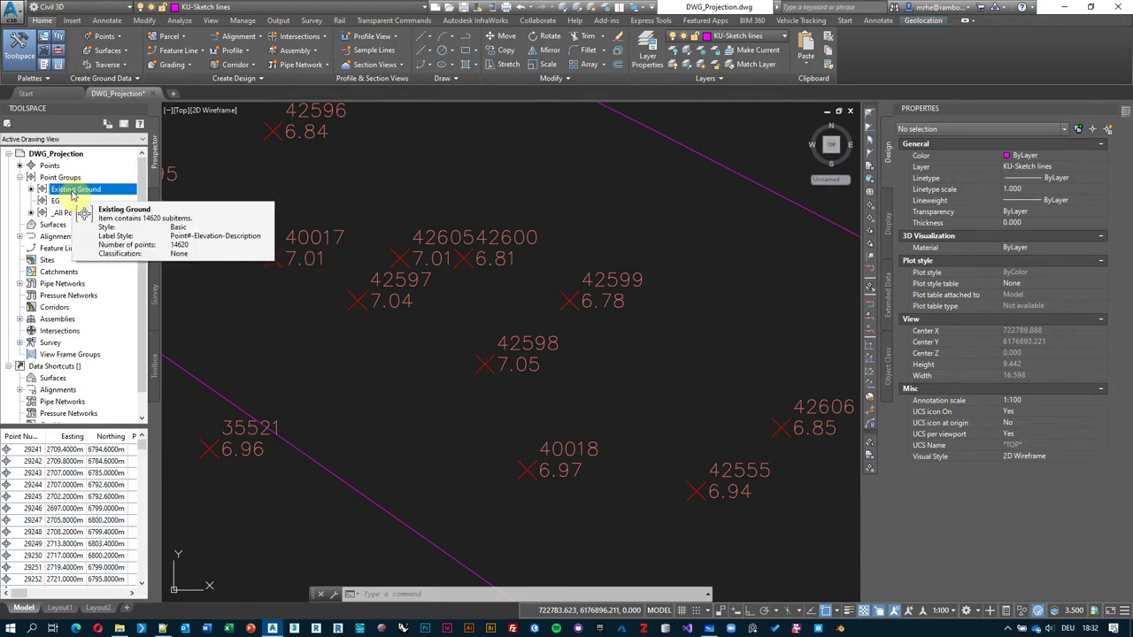
click(139, 440)
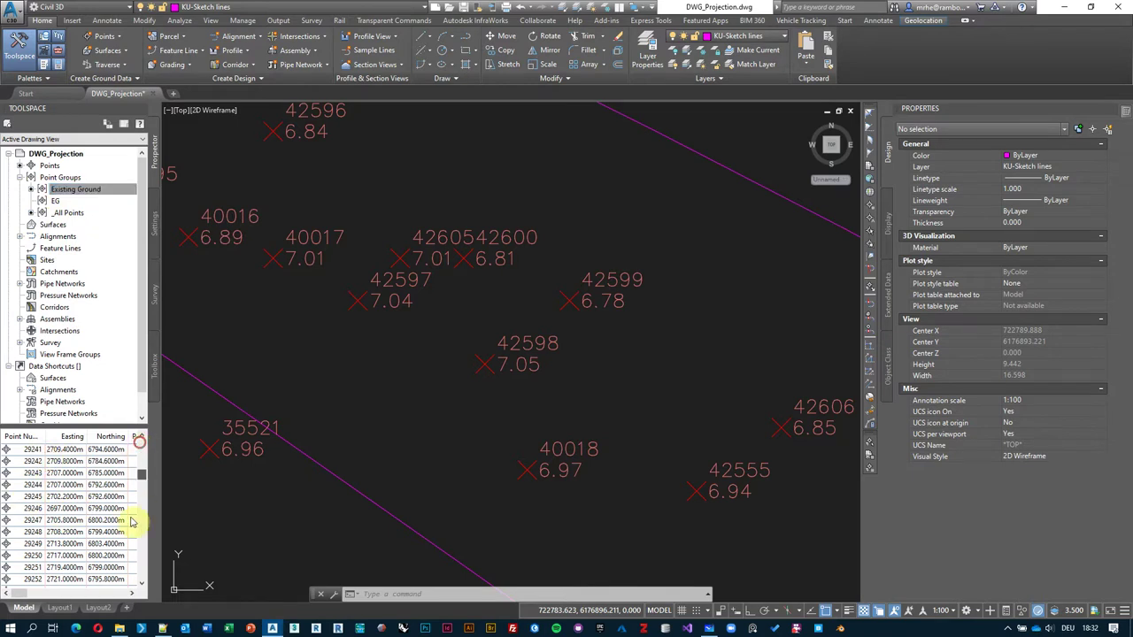
- In the Existing Ground point group properties, keep the Basic point style and apply the Elevation Only label style
right_click(85, 190)
click(105, 199)
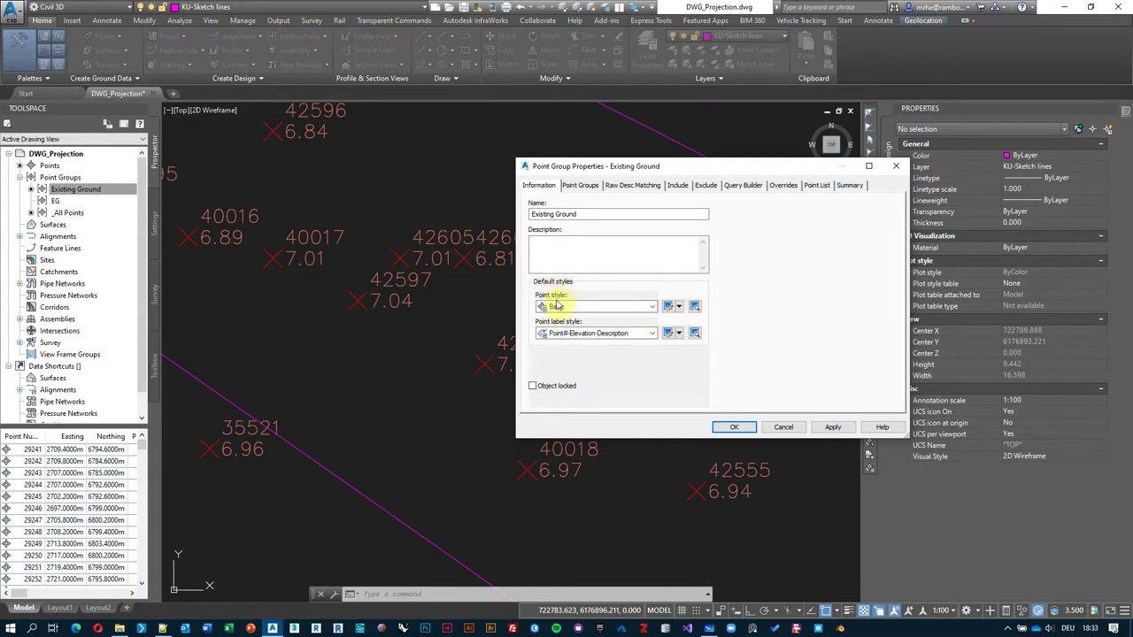
click(652, 307)
click(586, 318)
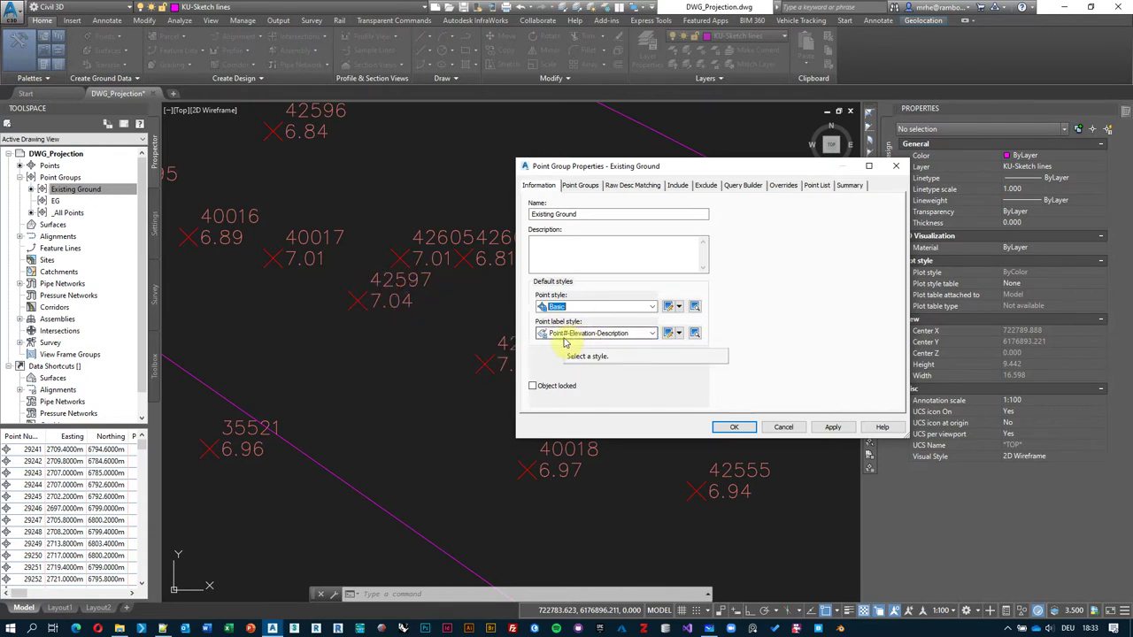
click(653, 335)
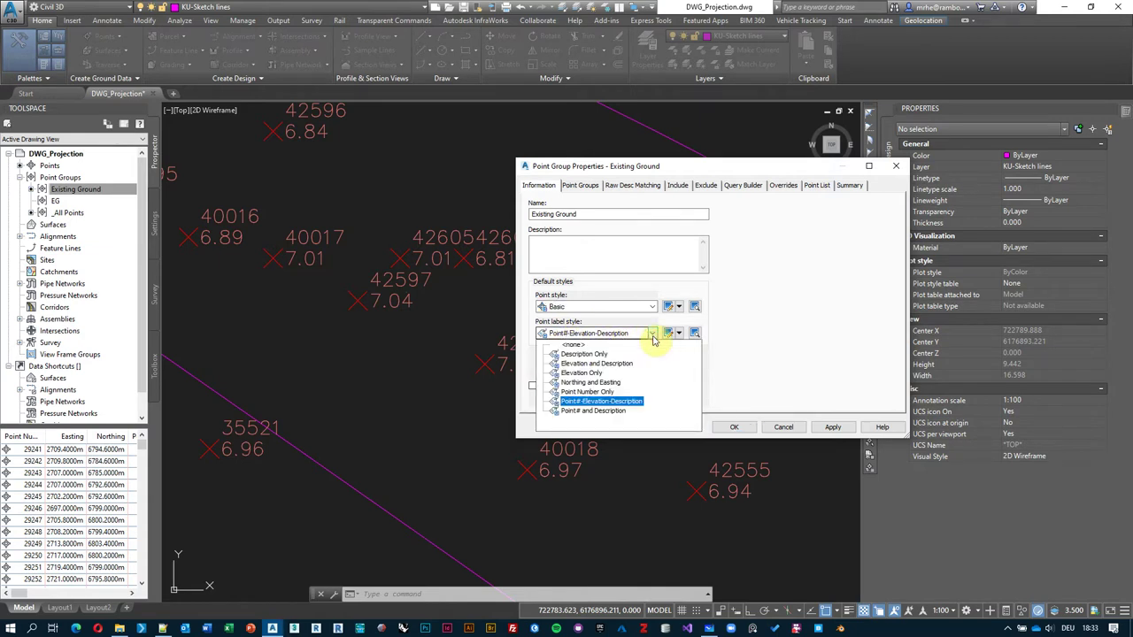
click(569, 374)
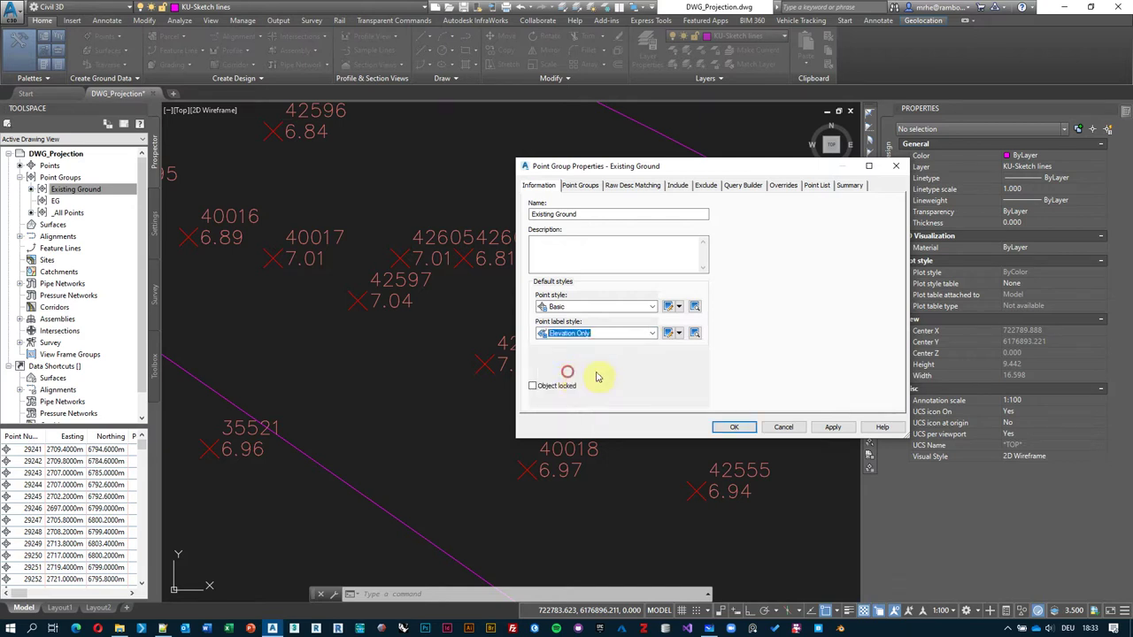
click(832, 428)
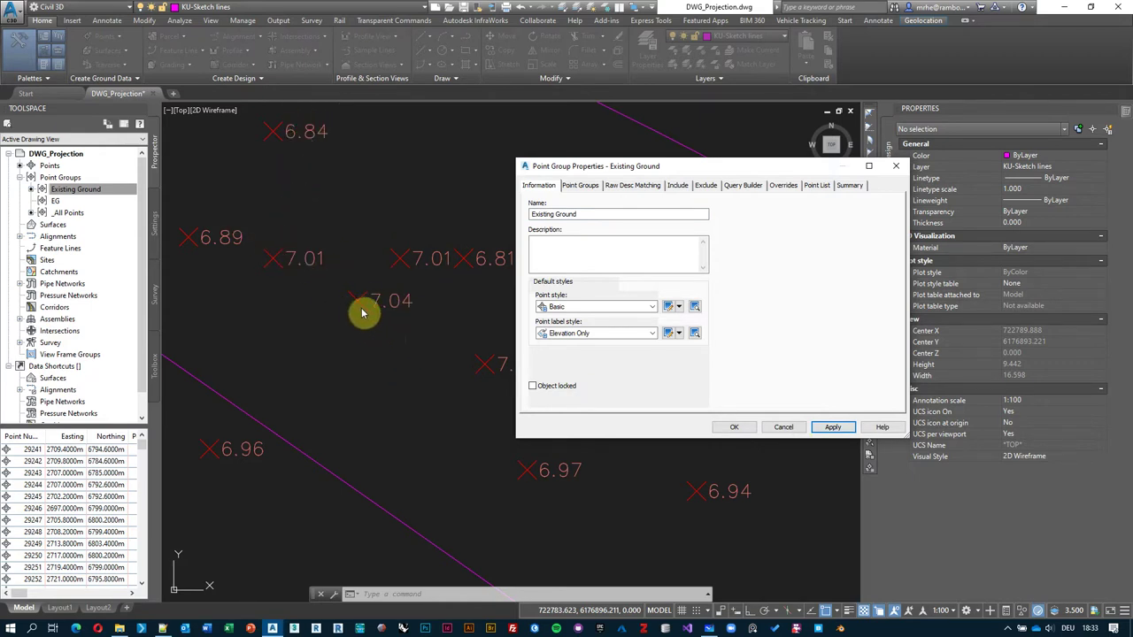
- Apply the Gas Valve point style to the Existing Ground point group
click(653, 307)
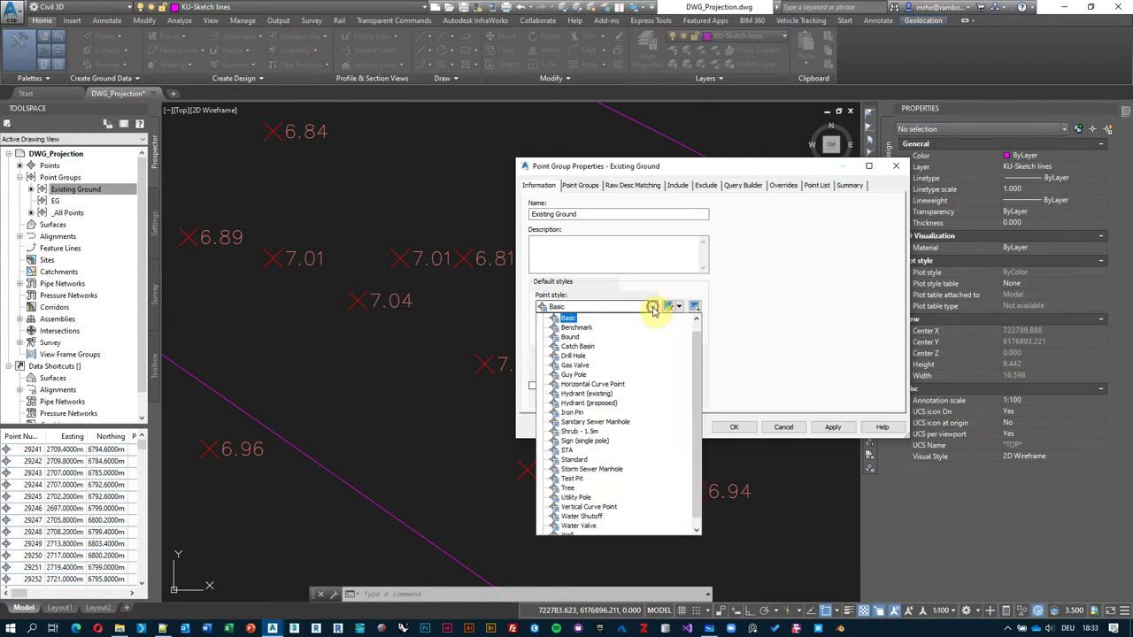
scroll(634, 379, down, 1)
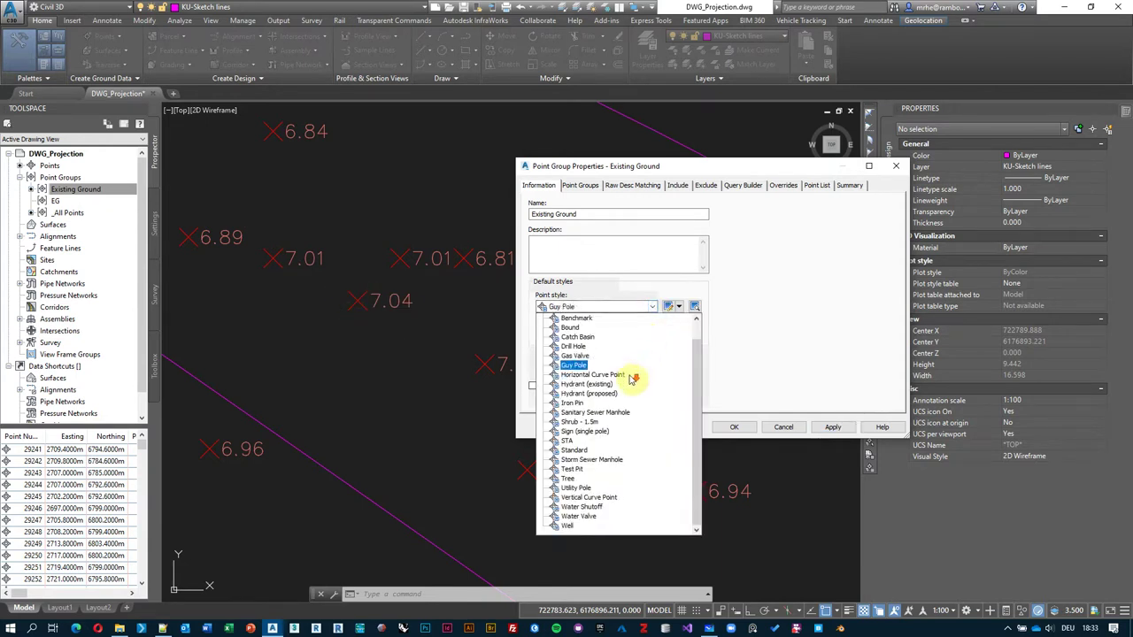
scroll(631, 379, up, 7)
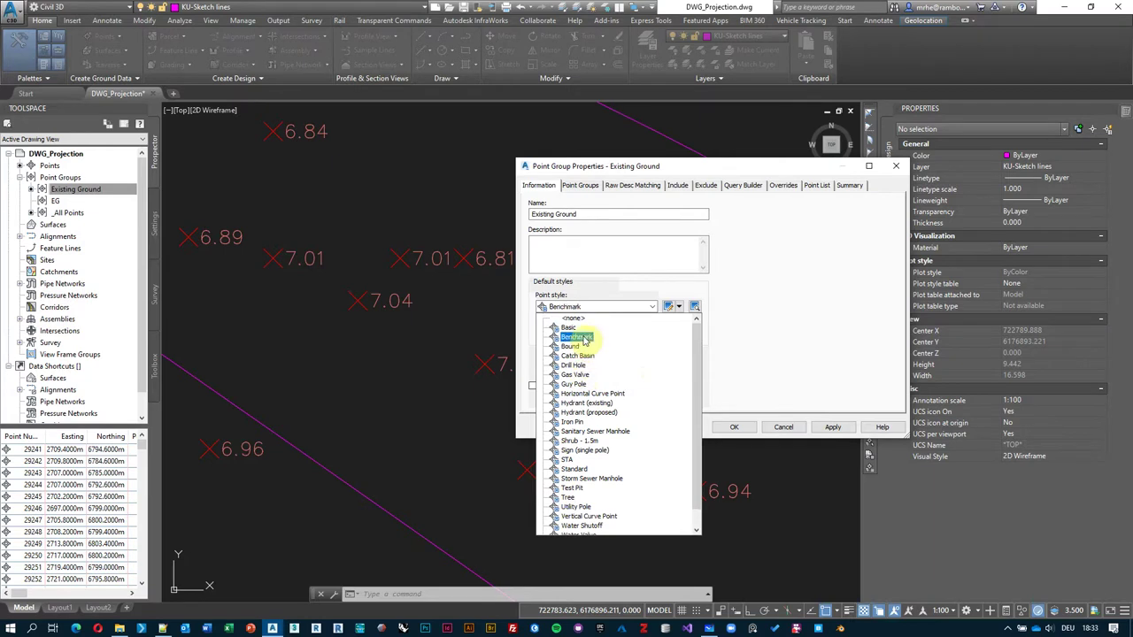
scroll(585, 330, down, 1)
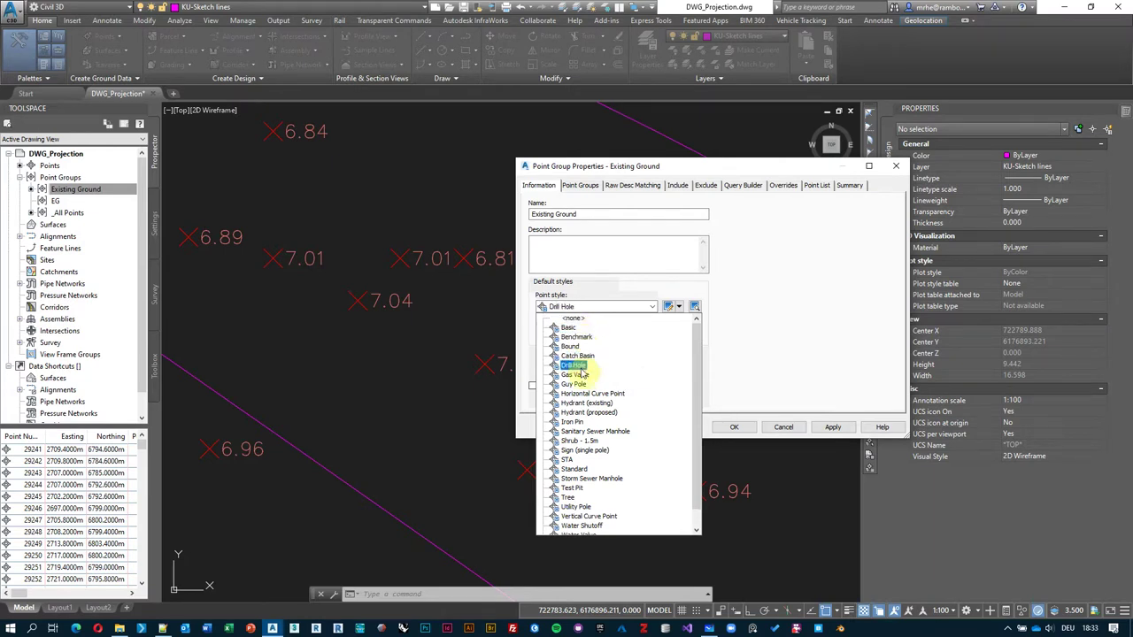
click(581, 375)
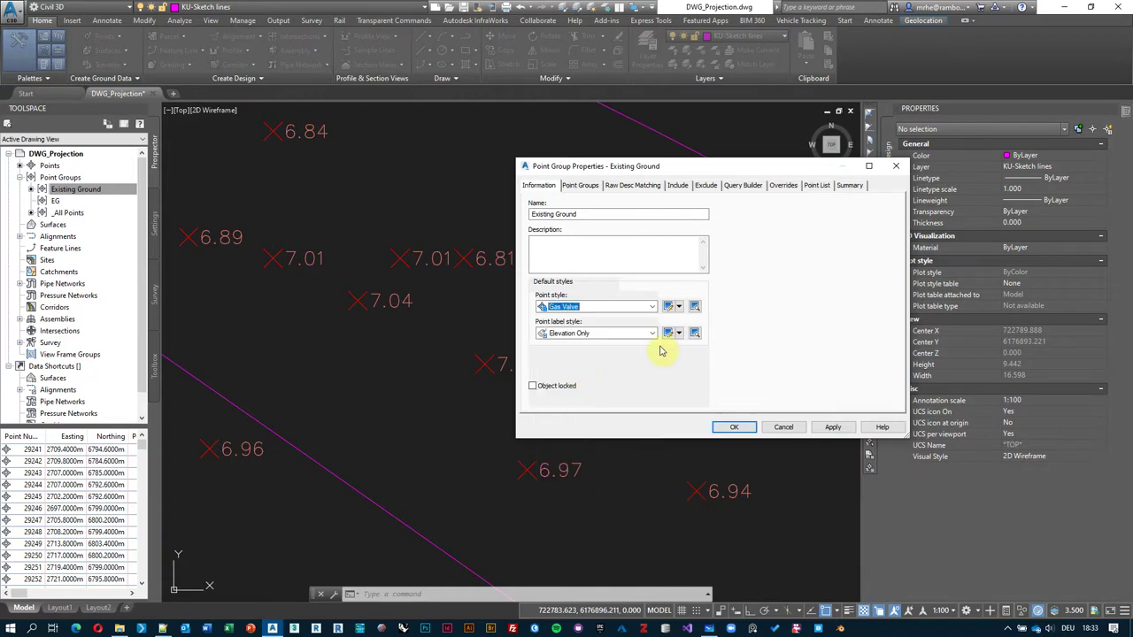
click(833, 427)
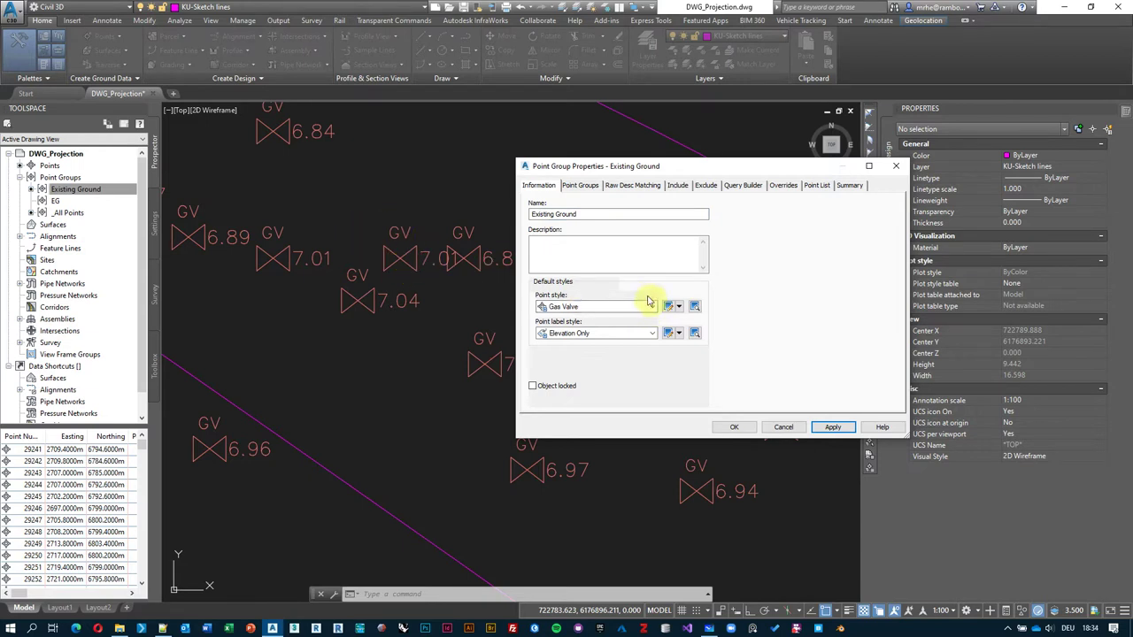
- Set the Existing Ground point style to Basic, review the Basic style's custom marker settings, and apply the group properties
click(651, 306)
scroll(571, 326, up, 1)
click(566, 330)
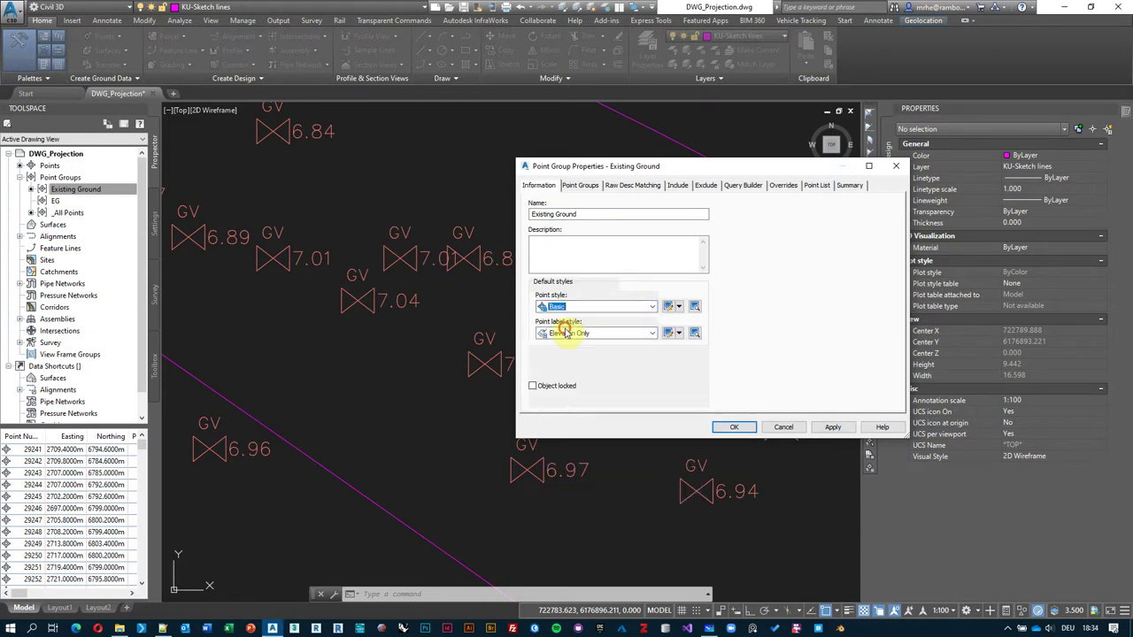
click(679, 308)
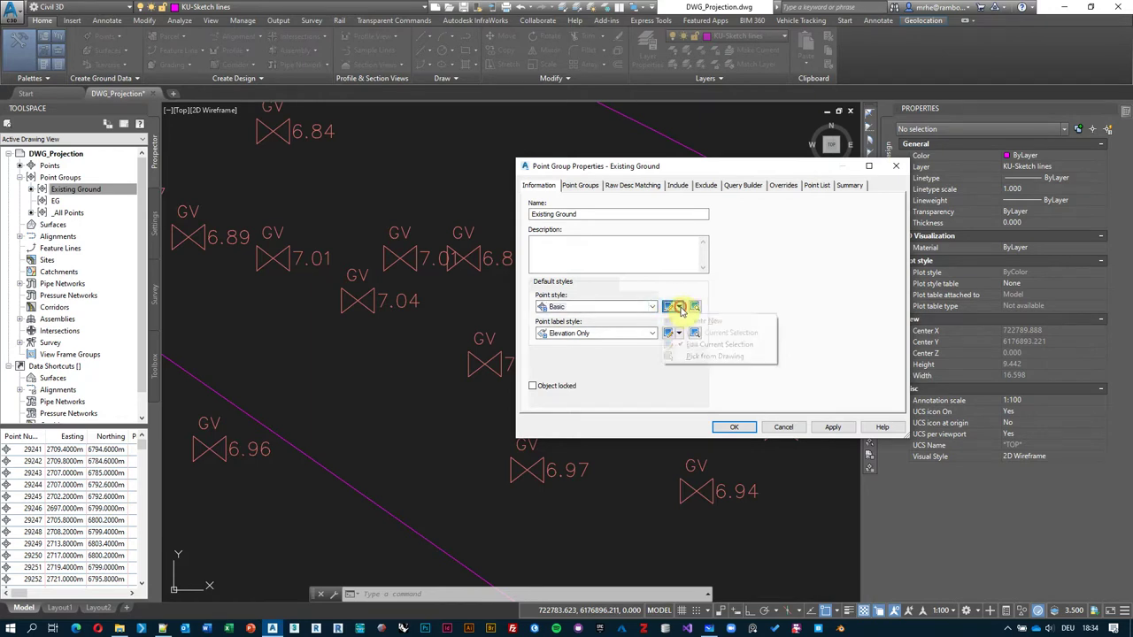
click(710, 349)
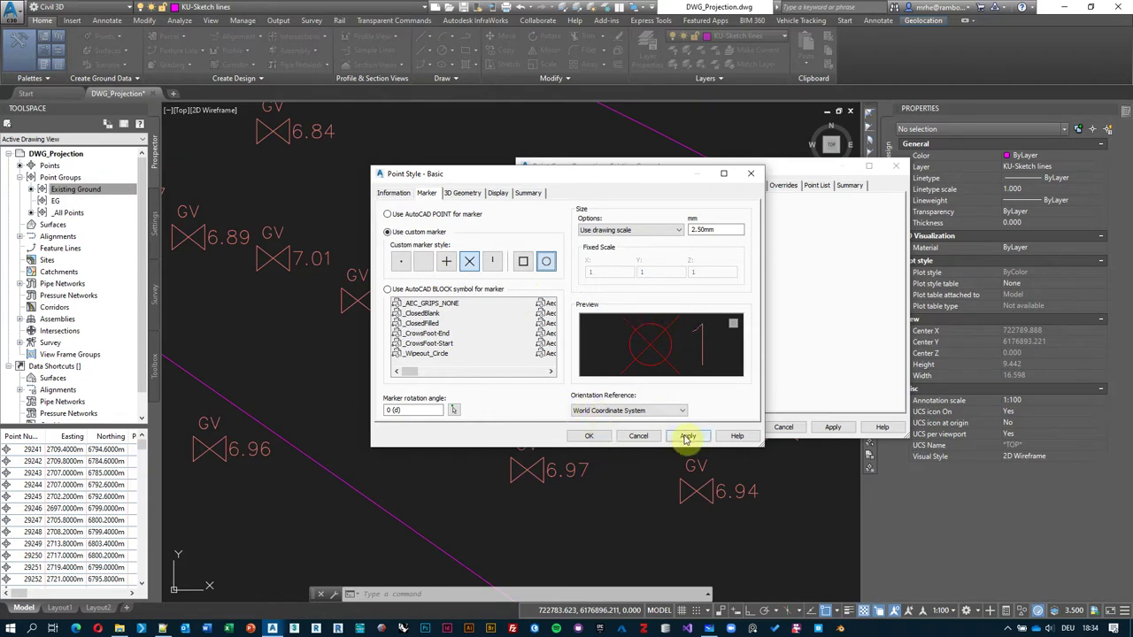
click(580, 437)
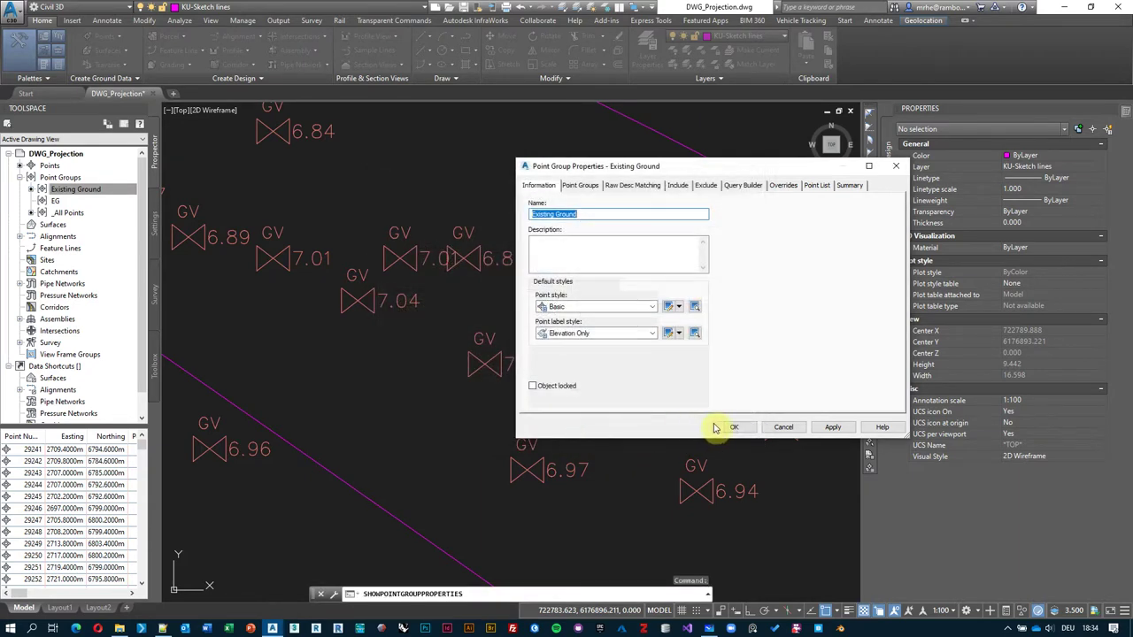
click(719, 426)
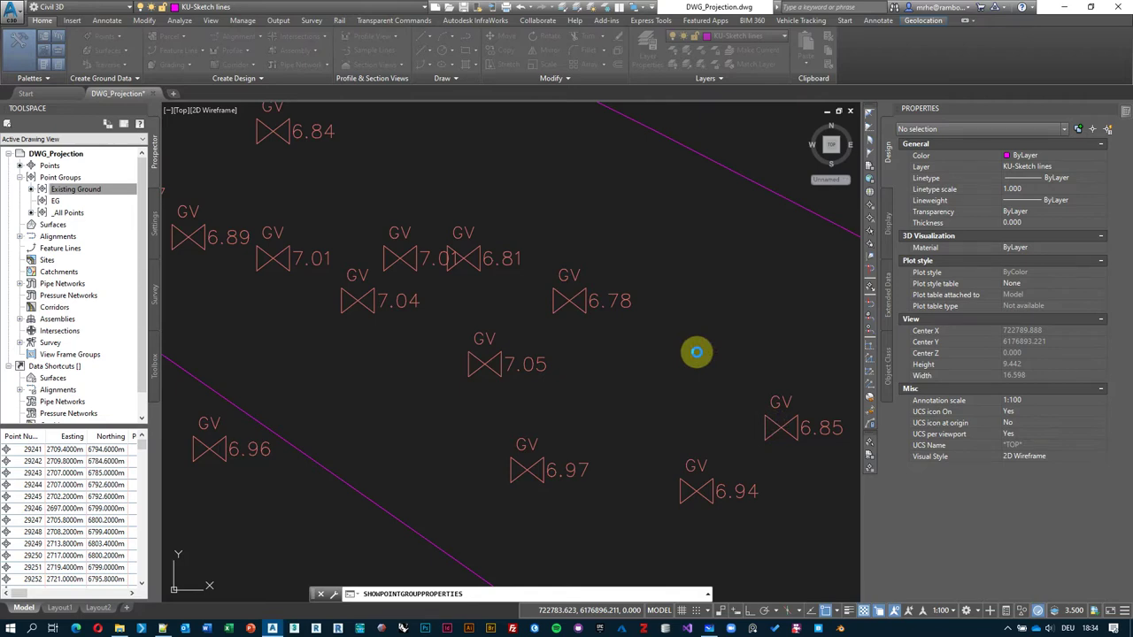
- Examine the Existing Ground point markers and elevation labels across the sketch lines and buildings, both close up and site-wide
scroll(571, 350, down, 5)
scroll(571, 349, down, 5)
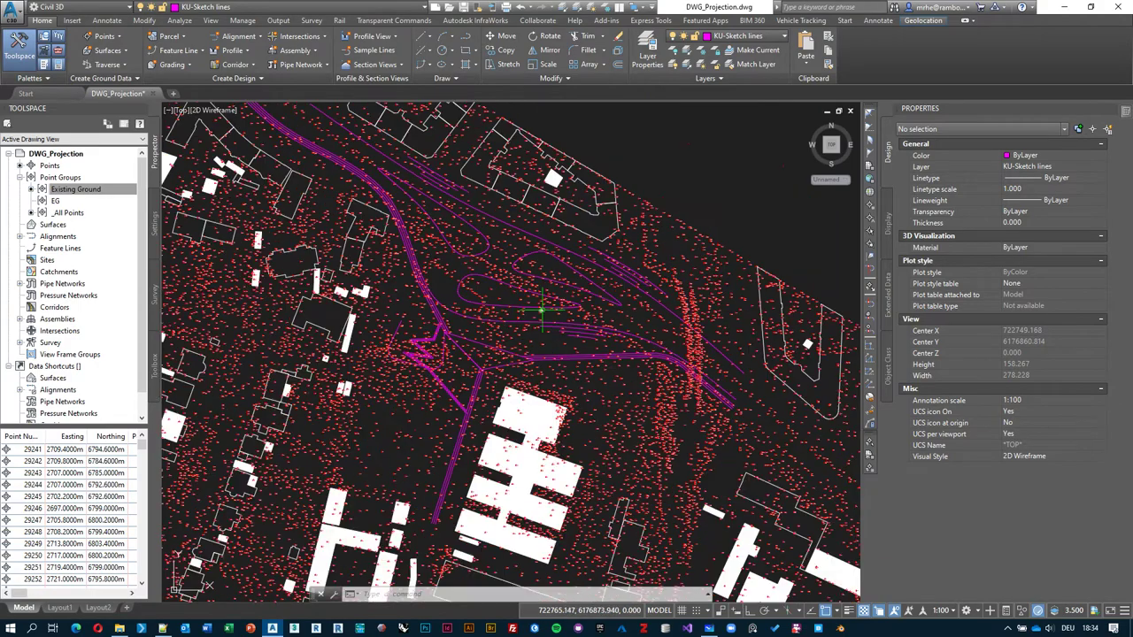
middle_drag(398, 260, 493, 202)
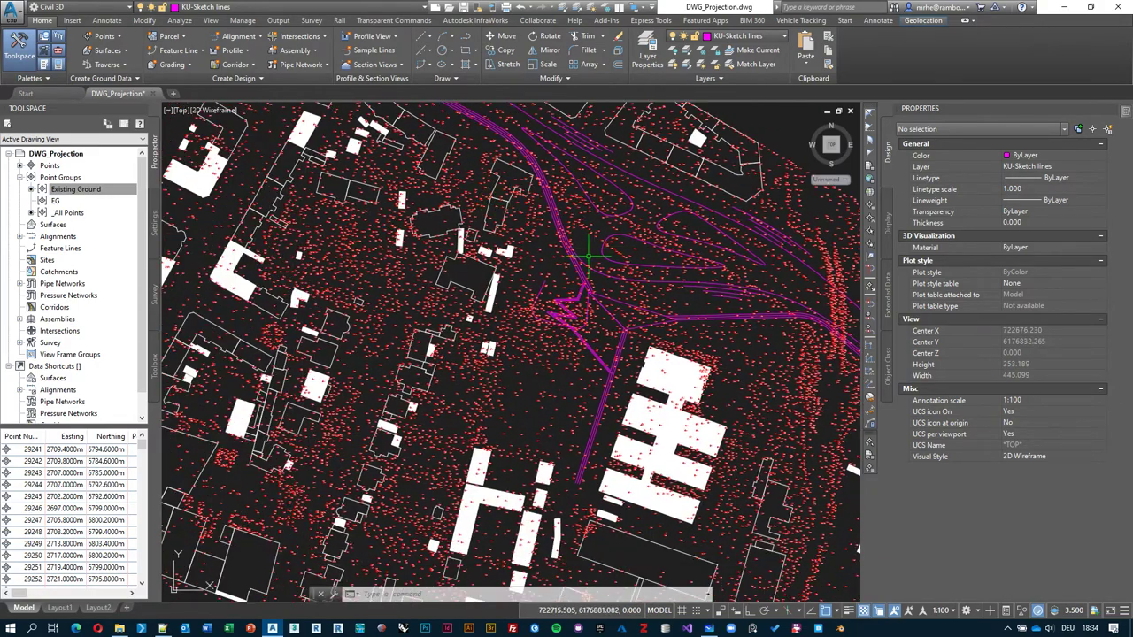
scroll(589, 257, down, 2)
scroll(559, 245, up, 5)
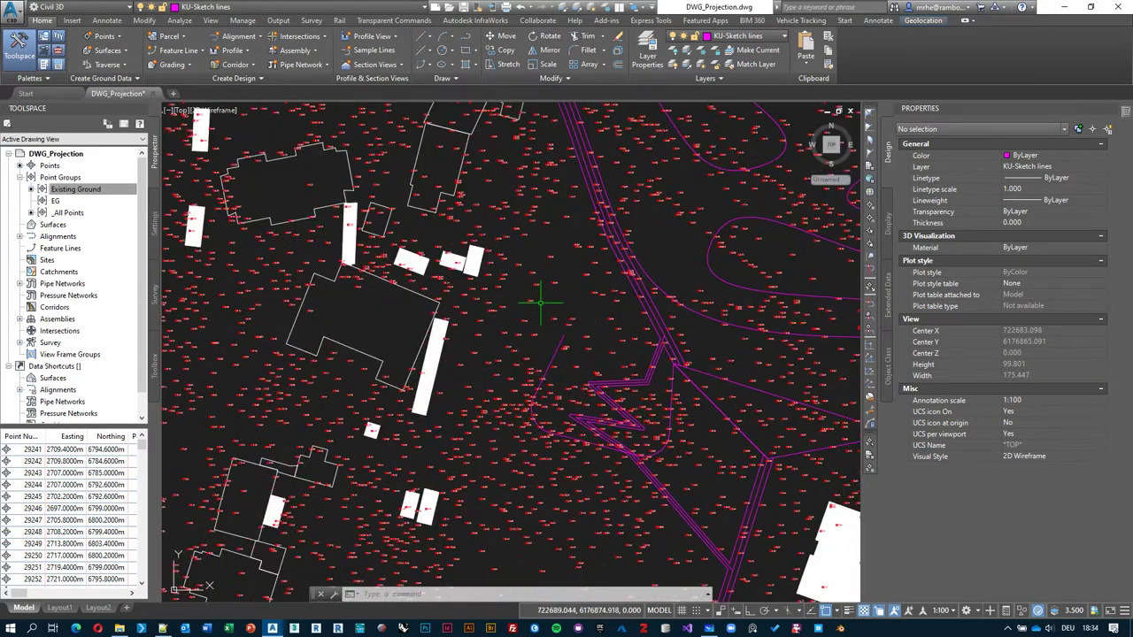
scroll(553, 306, down, 2)
scroll(540, 312, down, 2)
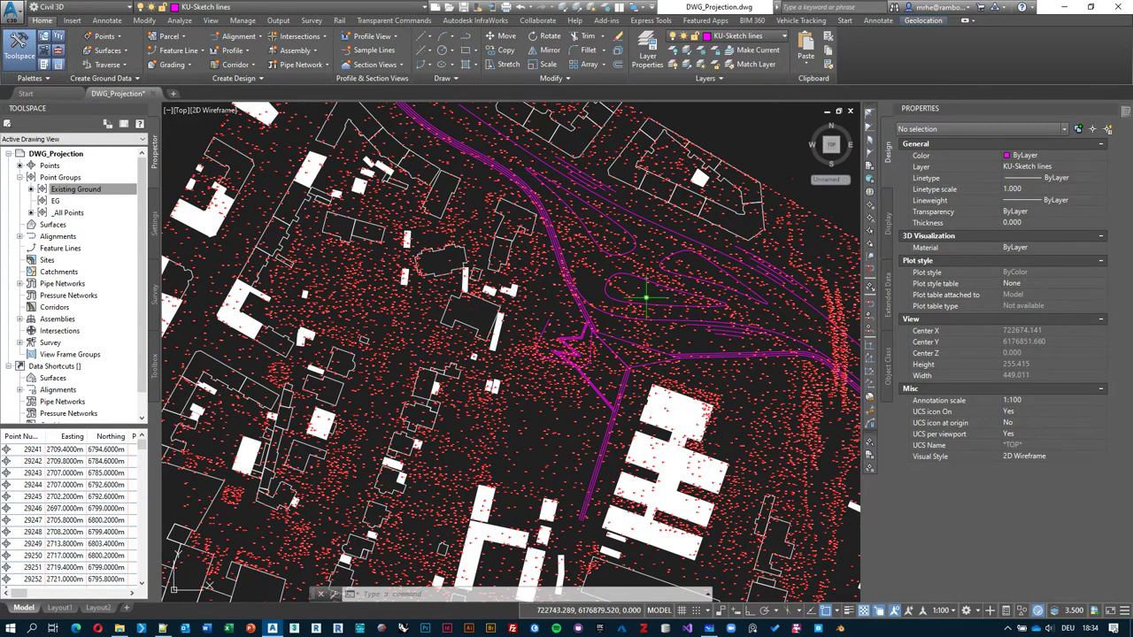
scroll(662, 292, up, 2)
scroll(528, 257, up, 4)
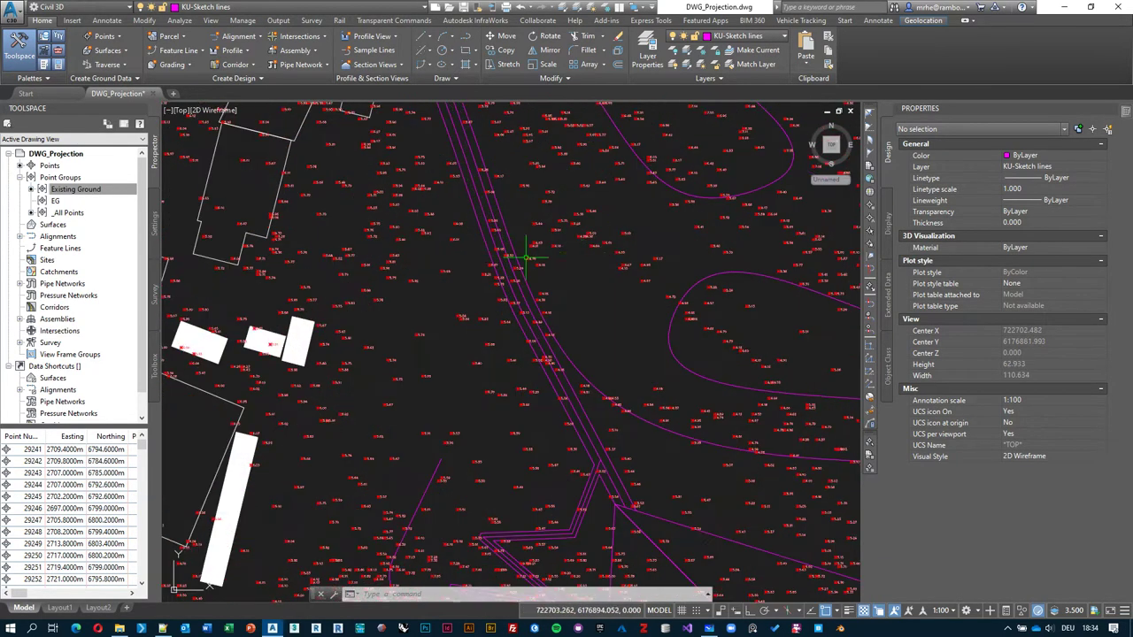
middle_drag(622, 264, 472, 271)
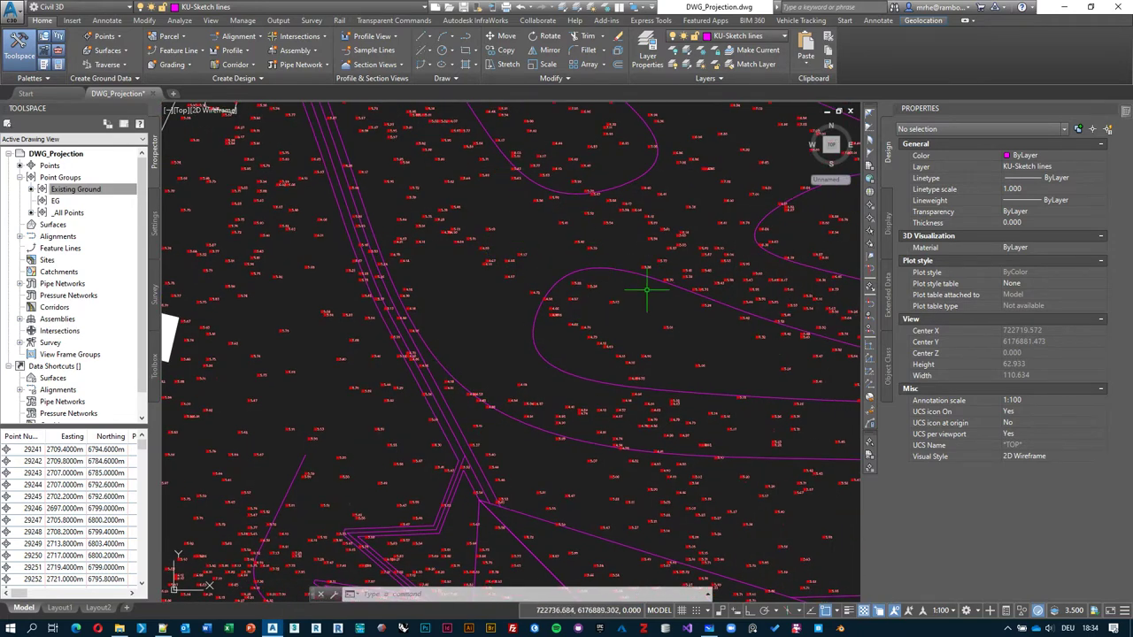
scroll(478, 292, down, 5)
scroll(602, 333, up, 1)
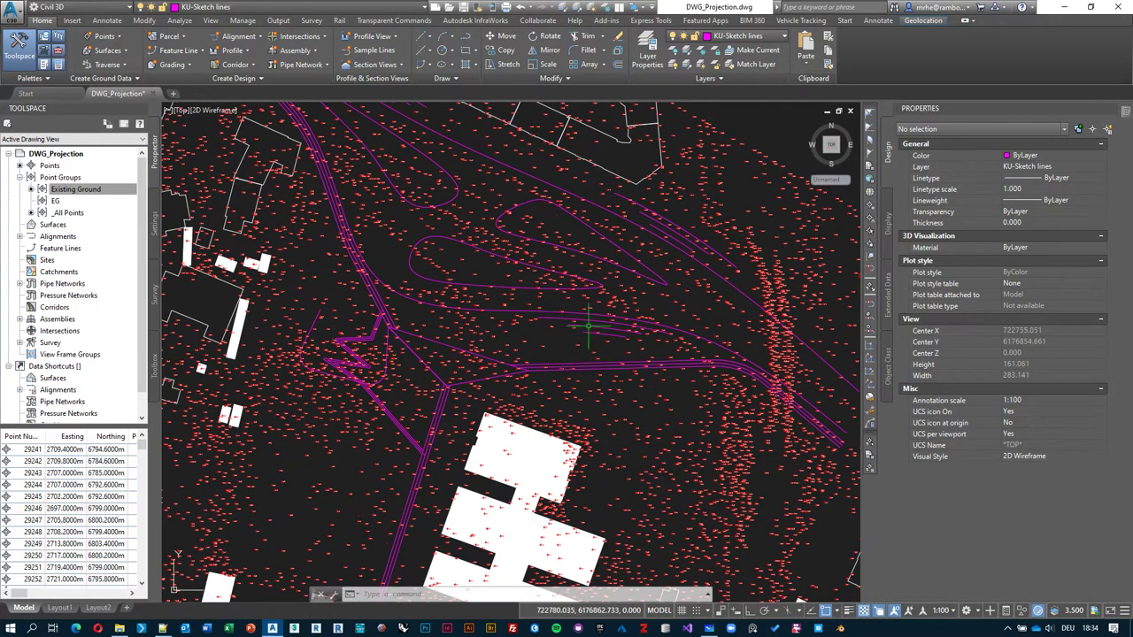
middle_drag(467, 162, 511, 296)
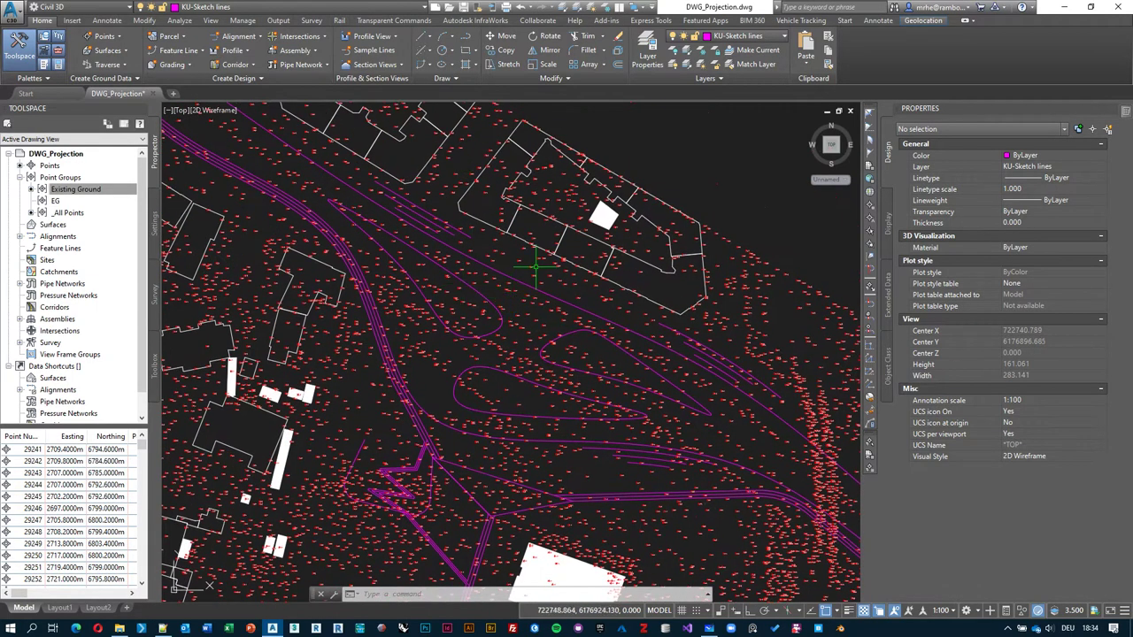
scroll(536, 292, up, 7)
scroll(538, 302, up, 5)
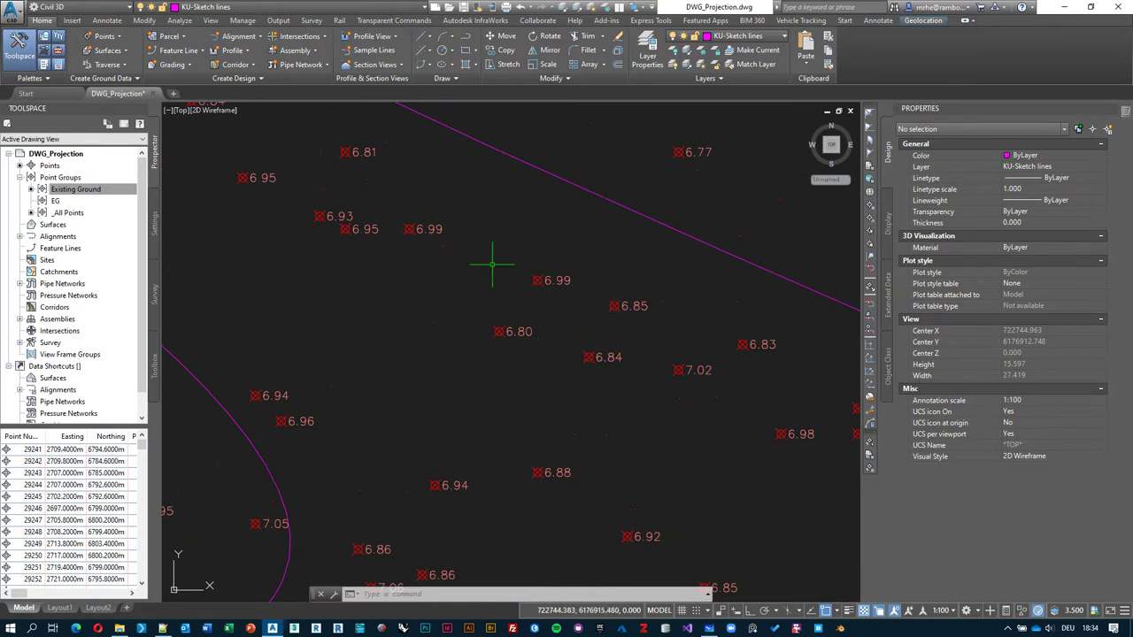
scroll(441, 261, down, 12)
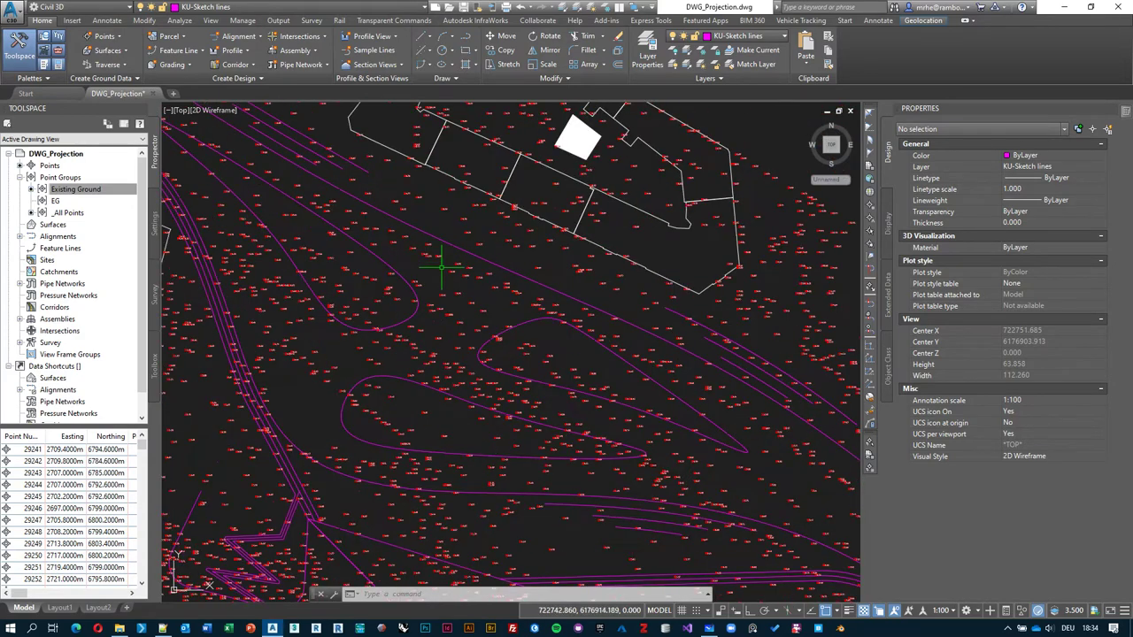
middle_drag(488, 348, 543, 309)
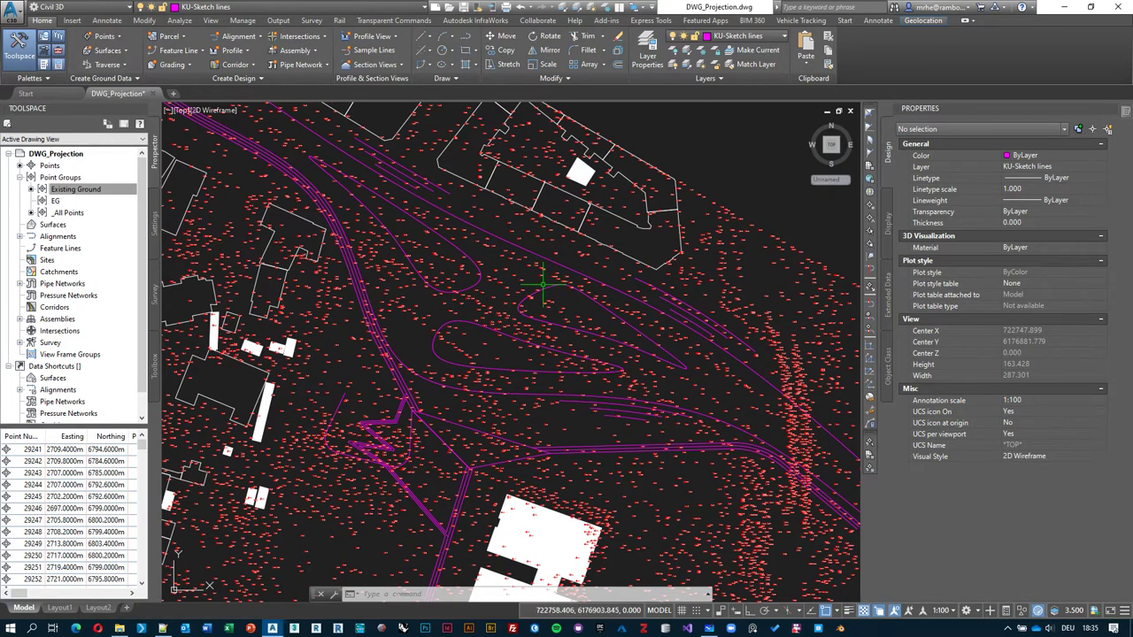
scroll(667, 416, down, 2)
scroll(558, 326, up, 2)
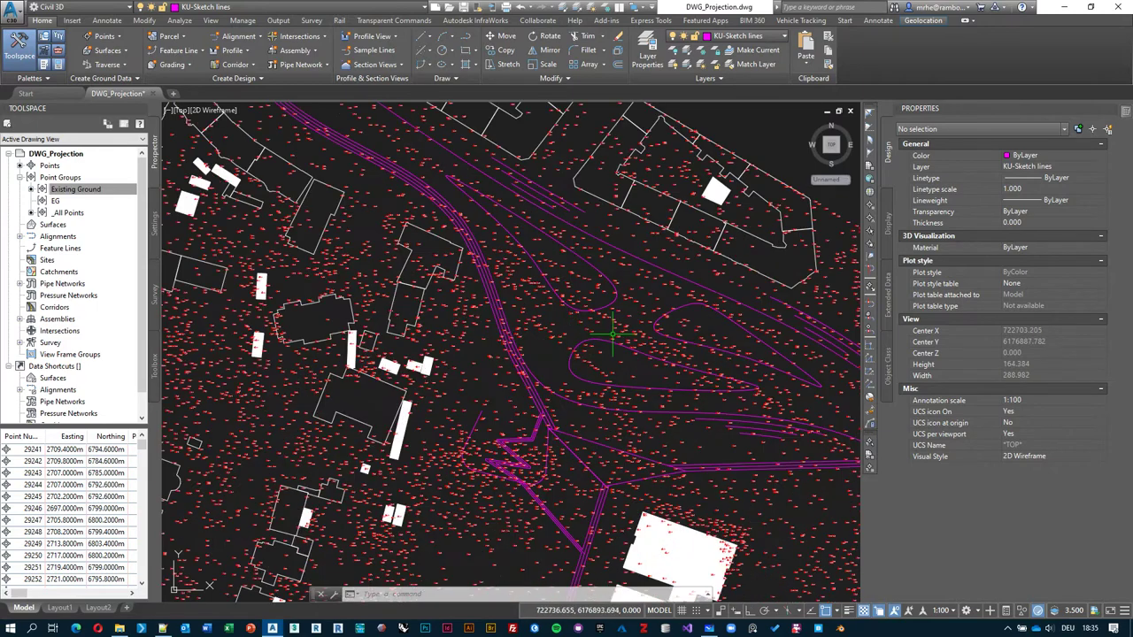
- Set both the point style and the point label style of the Existing Ground point group to <none>
right_click(78, 191)
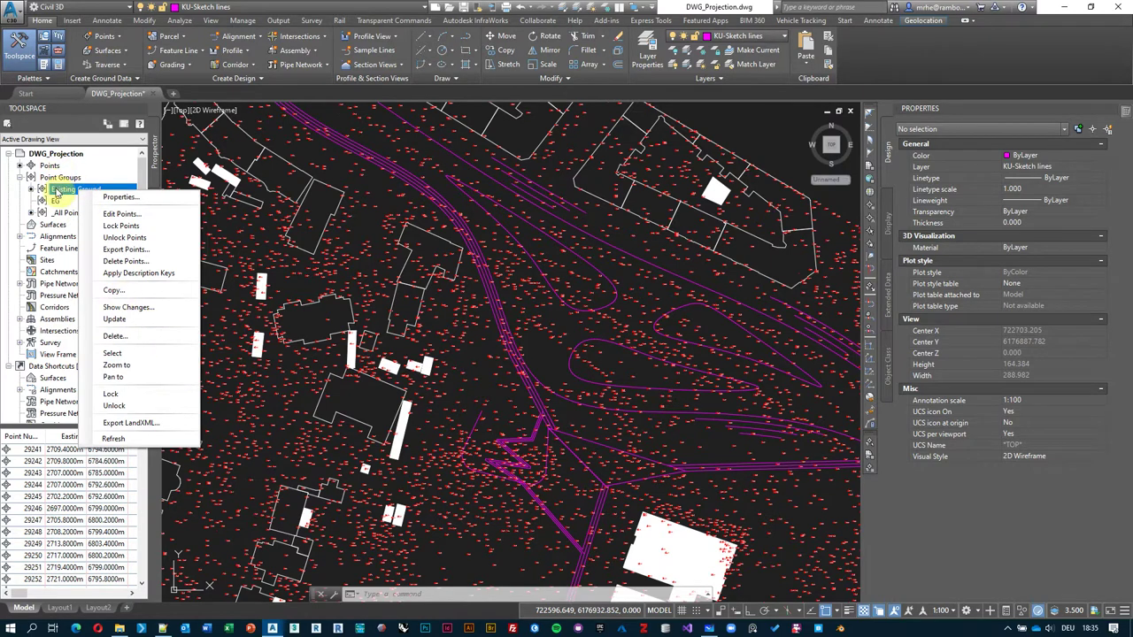
click(122, 197)
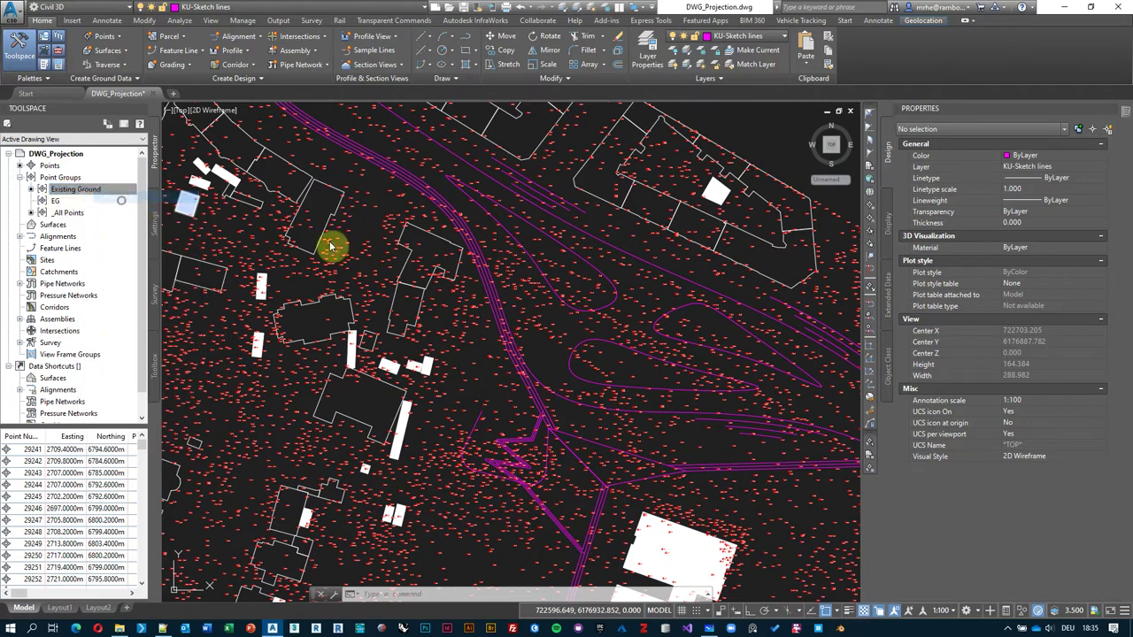
click(644, 310)
scroll(668, 296, up, 1)
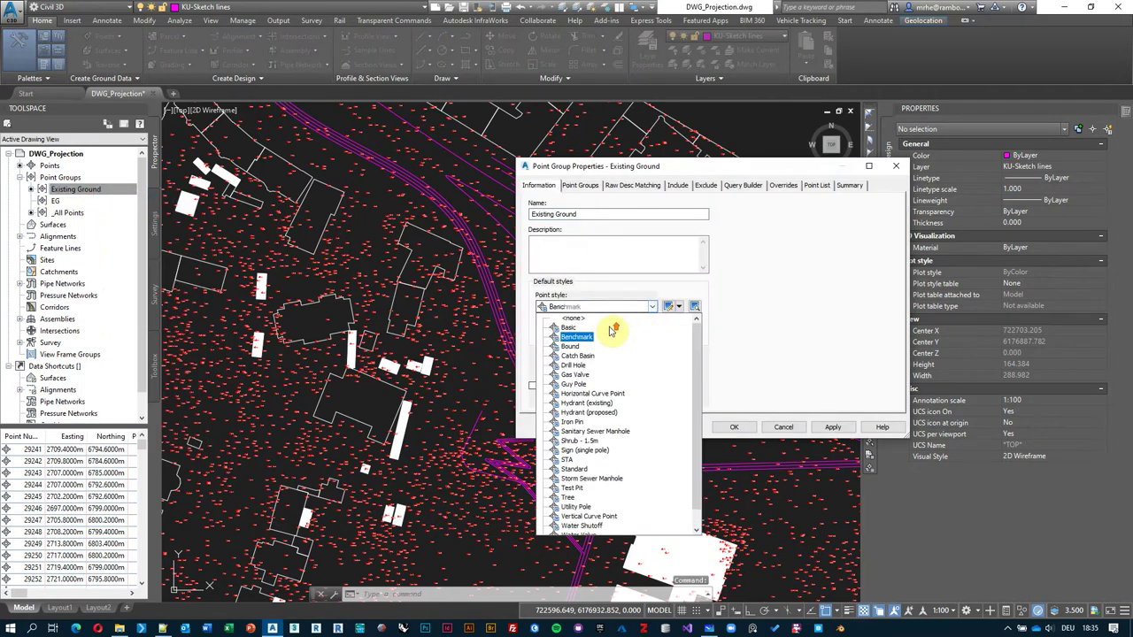
click(585, 321)
click(649, 333)
click(582, 345)
click(753, 427)
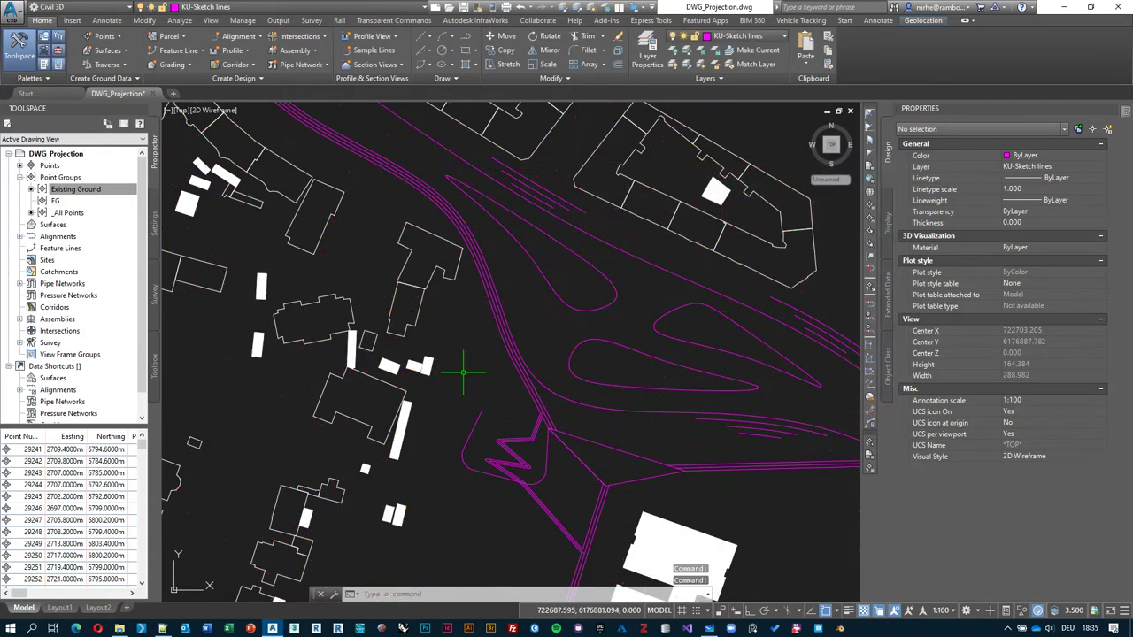
- Check the drawing with the survey points hidden and save DWG_Projection
scroll(469, 341, down, 3)
middle_drag(483, 352, 495, 290)
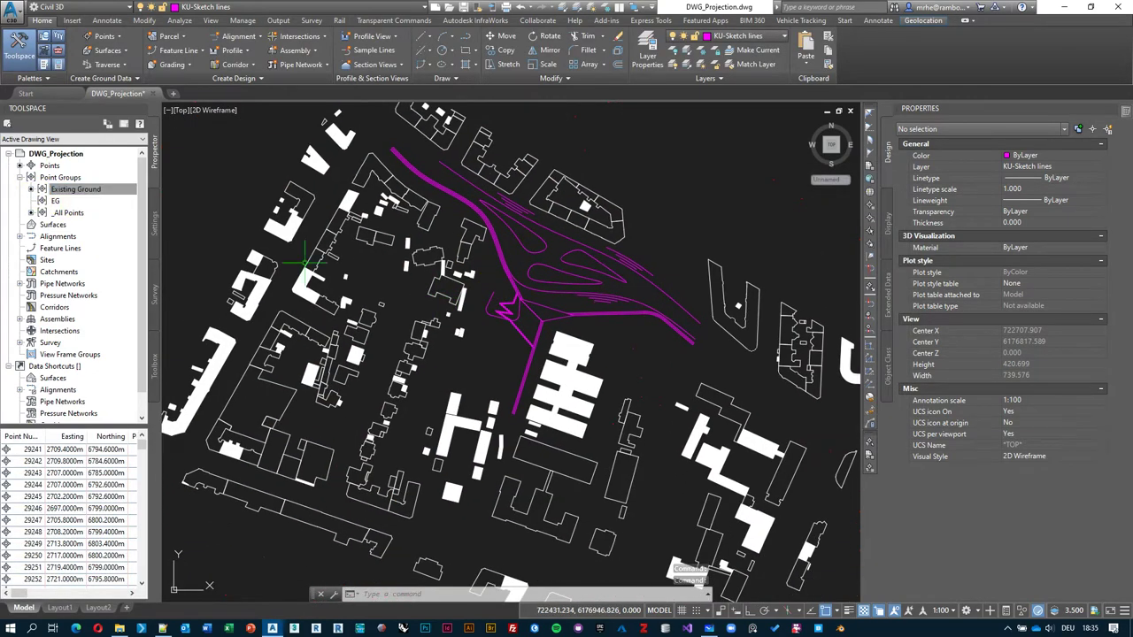
middle_drag(455, 305, 425, 330)
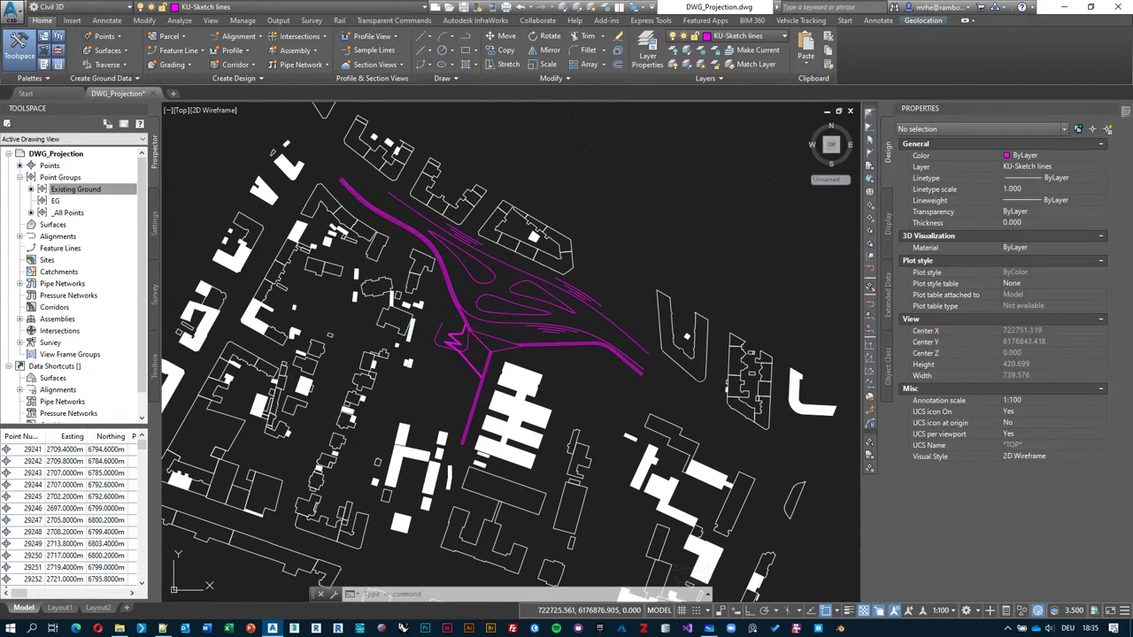
key(ctrl+s)
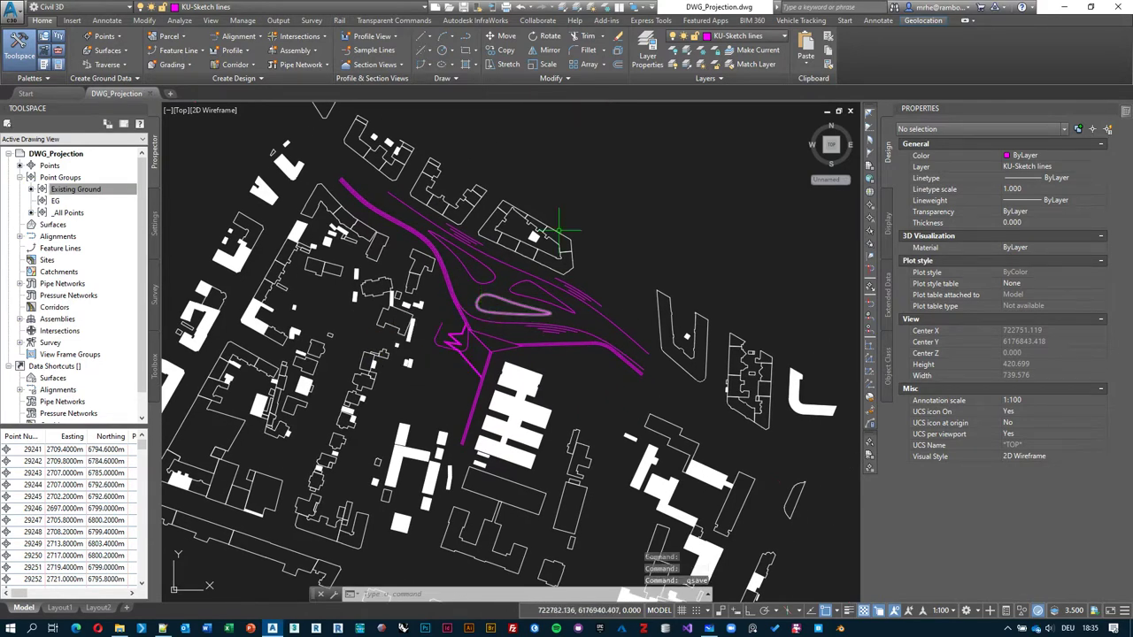
middle_drag(580, 233, 591, 246)
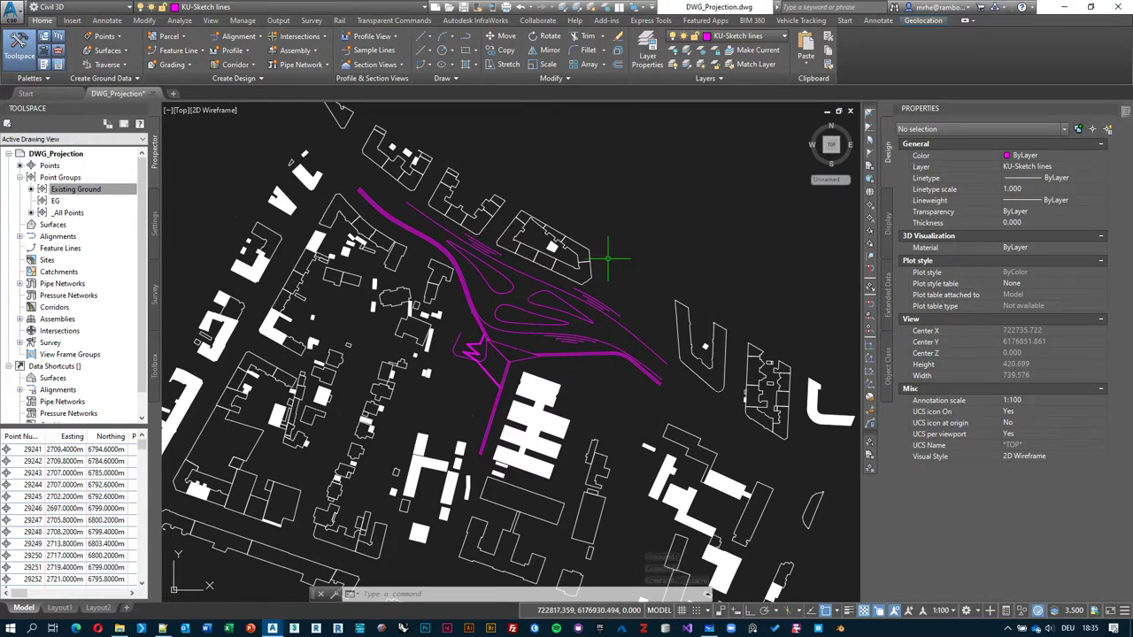
- Switch to Microsoft Whiteboard, review the modelling work notes on creating the EG surface, and return to the Civil 3D drawing
key(alt+Tab)
key(alt+Tab)
key(alt+Tab)
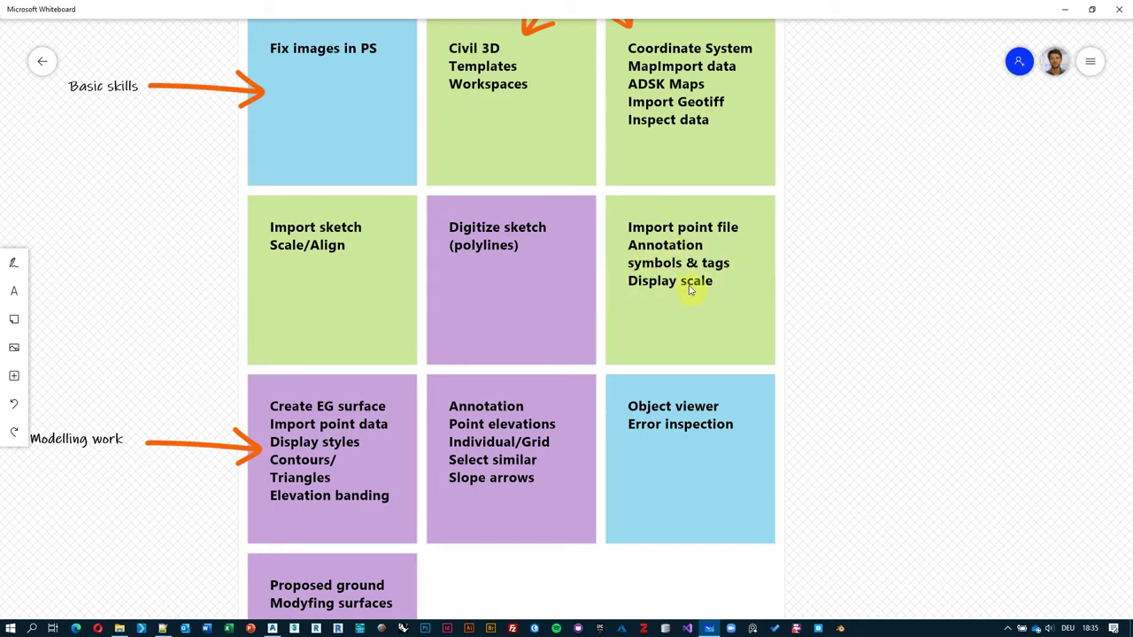
drag(832, 561, 1005, 389)
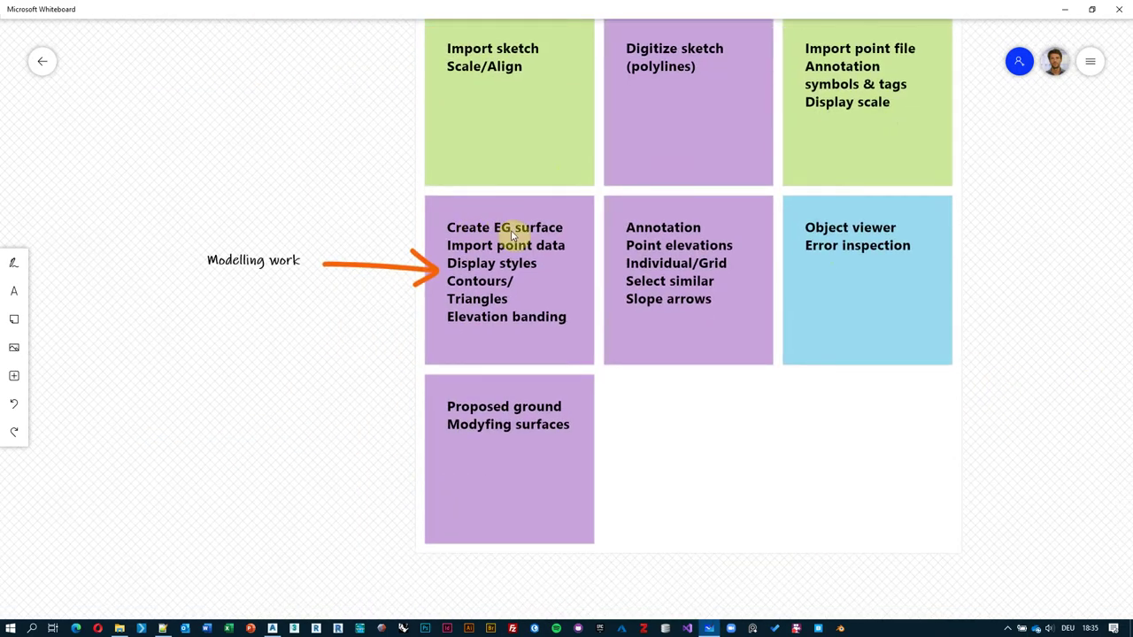
key(alt+Tab)
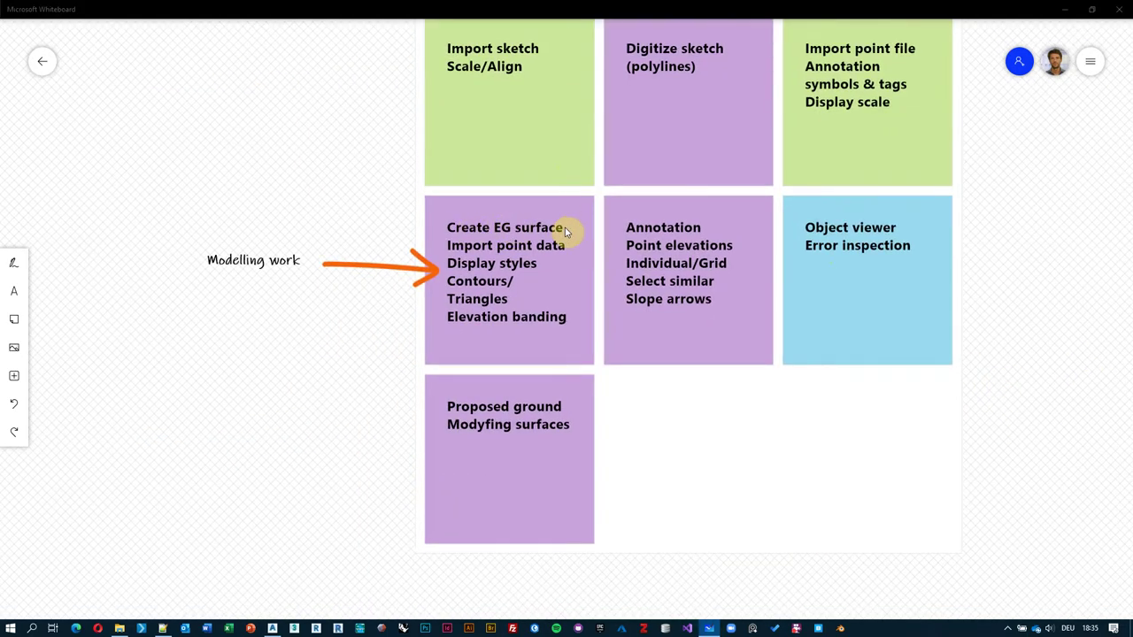
click(79, 190)
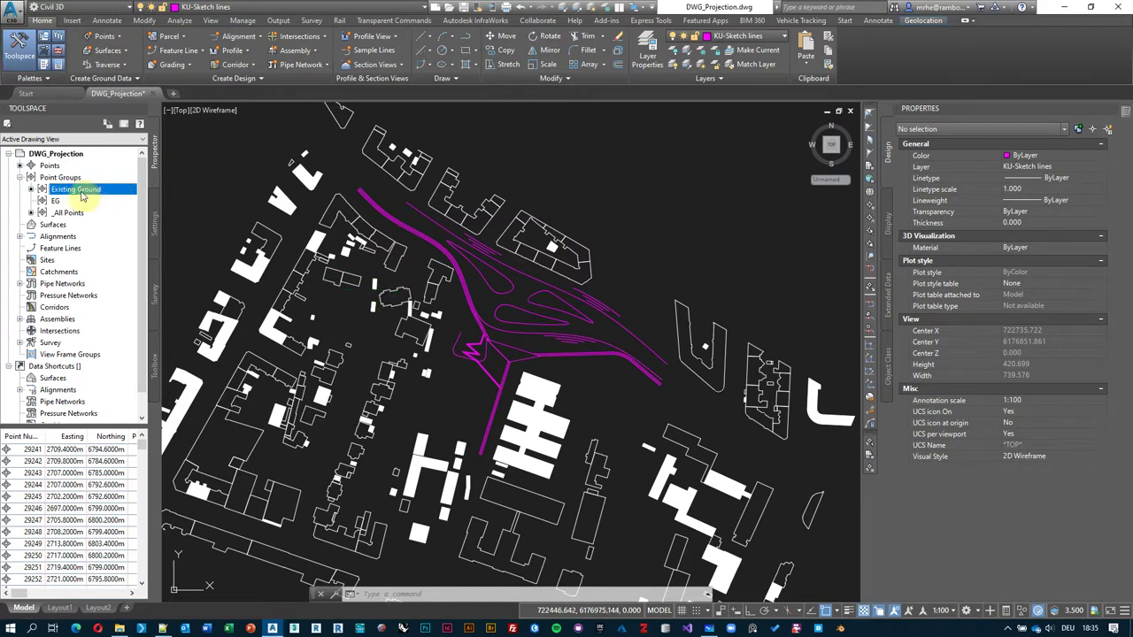
middle_drag(430, 309, 444, 269)
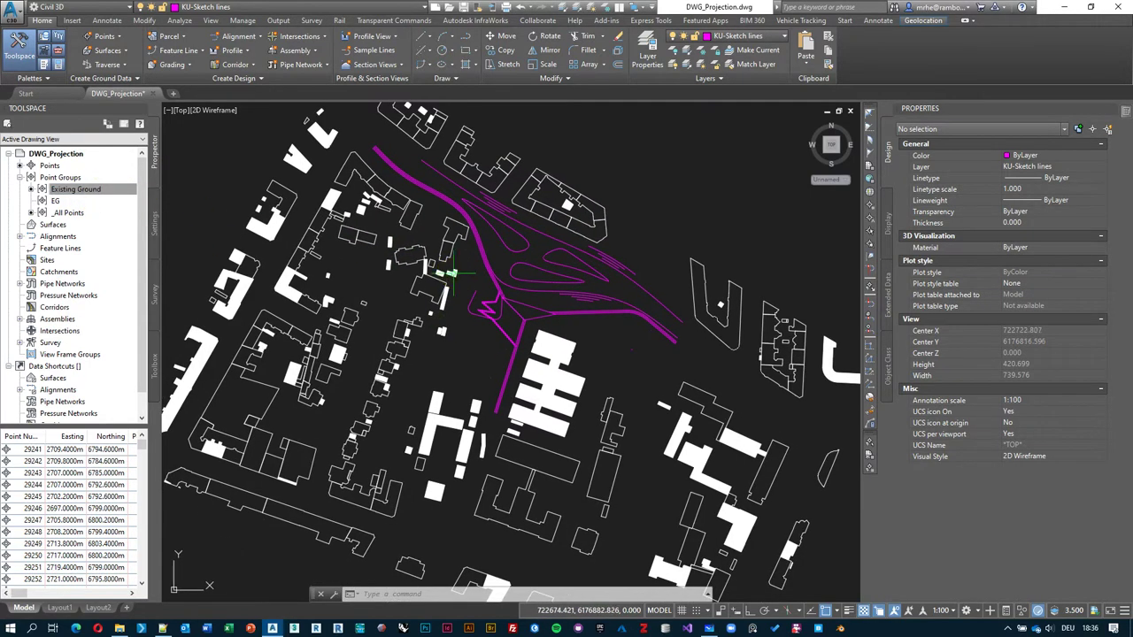
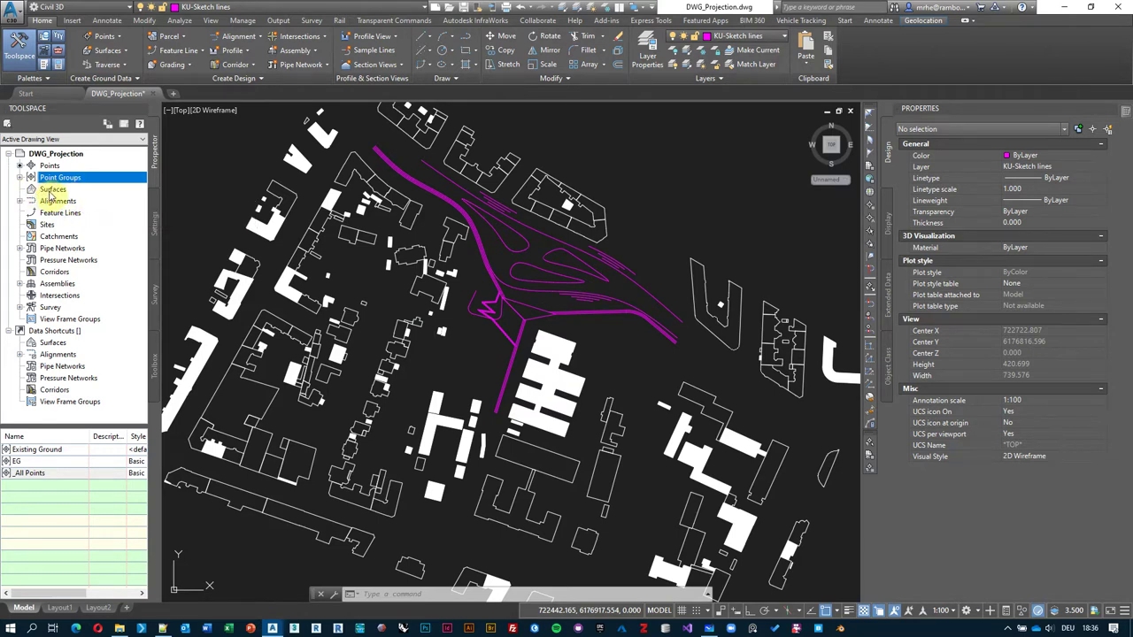
- Create a TIN surface named EG on layer C-TOPO, keeping the Contours 2m and 10m (Background) style
right_click(52, 191)
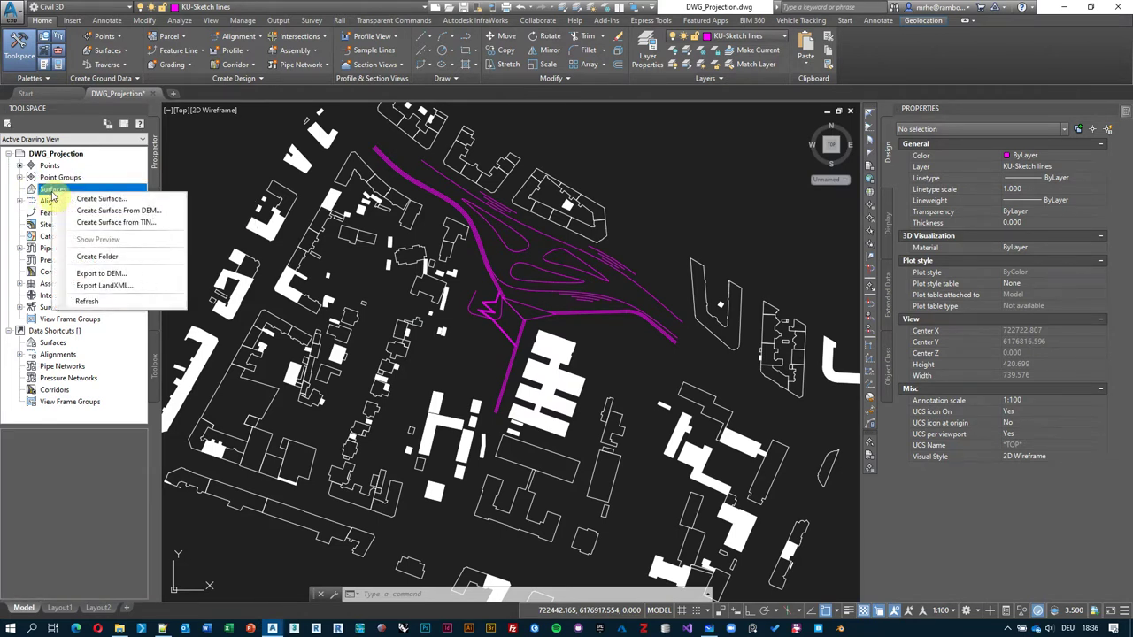
click(140, 200)
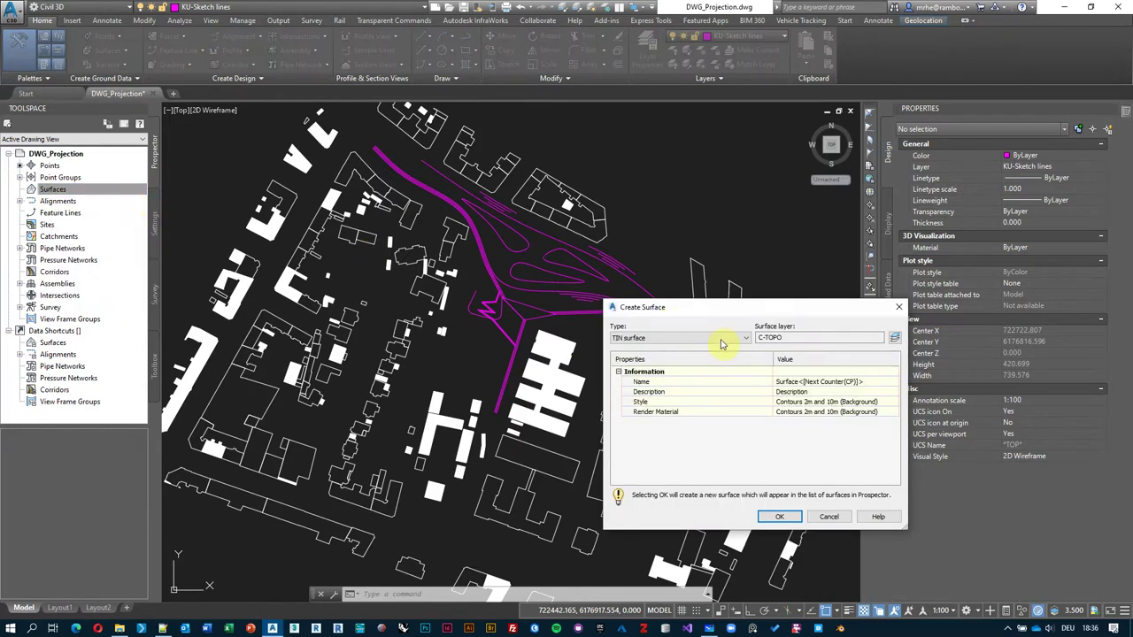
drag(771, 305, 554, 184)
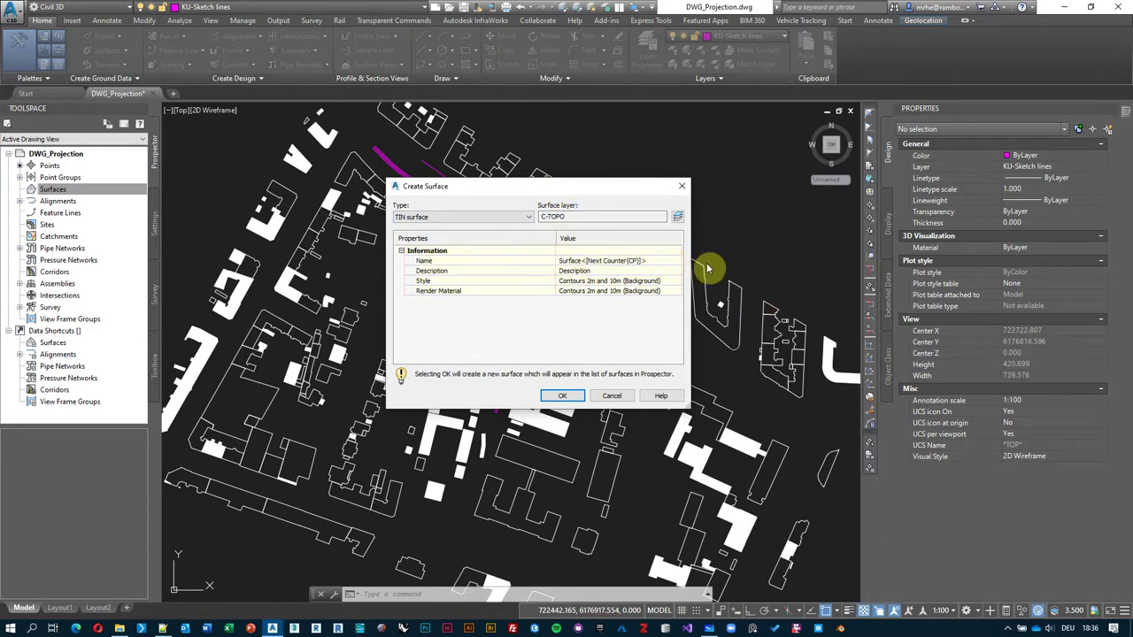
click(657, 262)
text(EG)
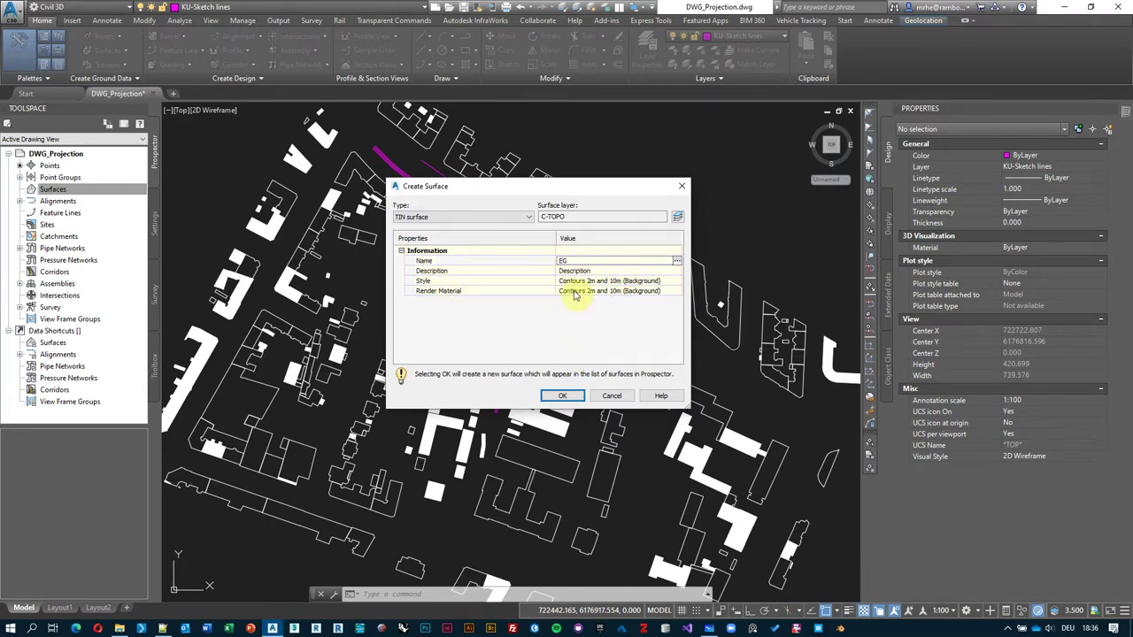
click(567, 394)
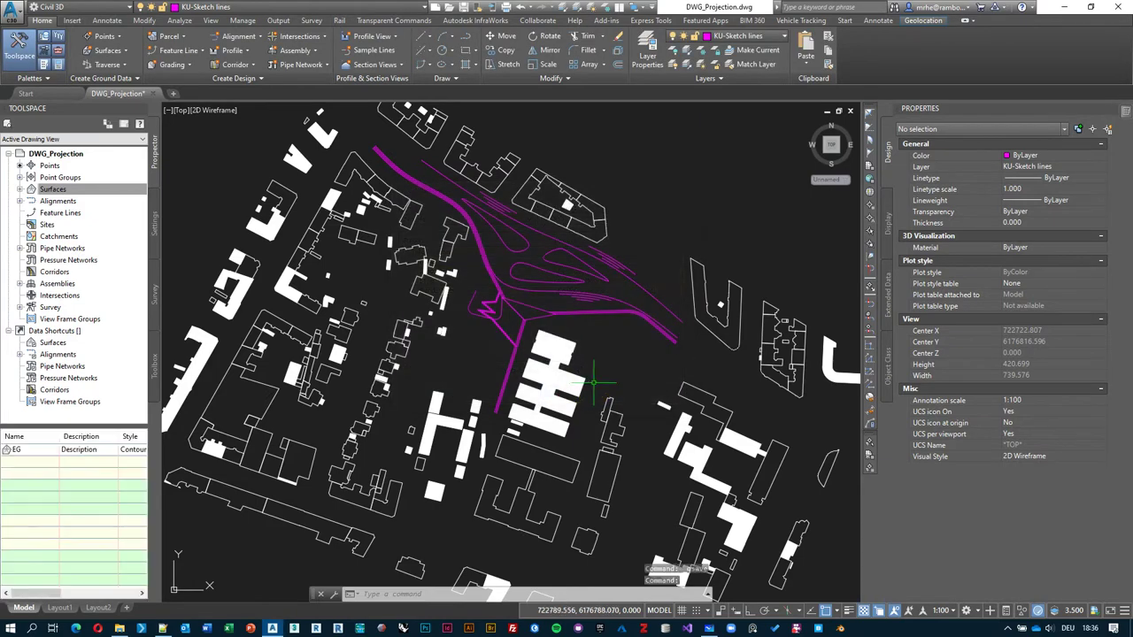
- Expand the EG surface down to its definition and review the data types that can be used to build it
click(32, 191)
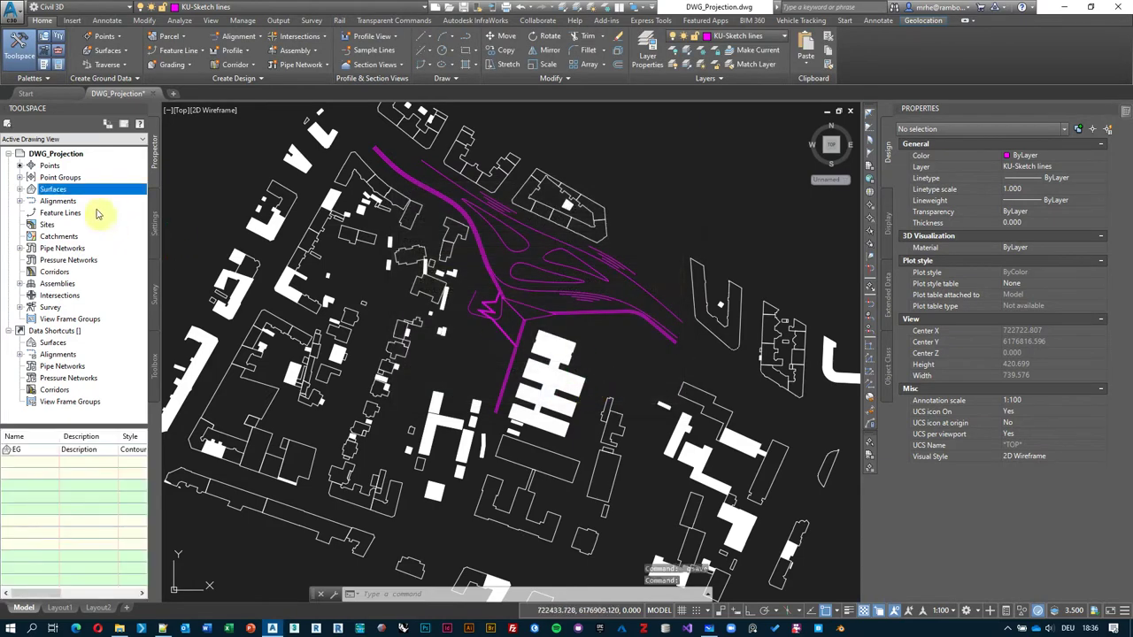
click(20, 190)
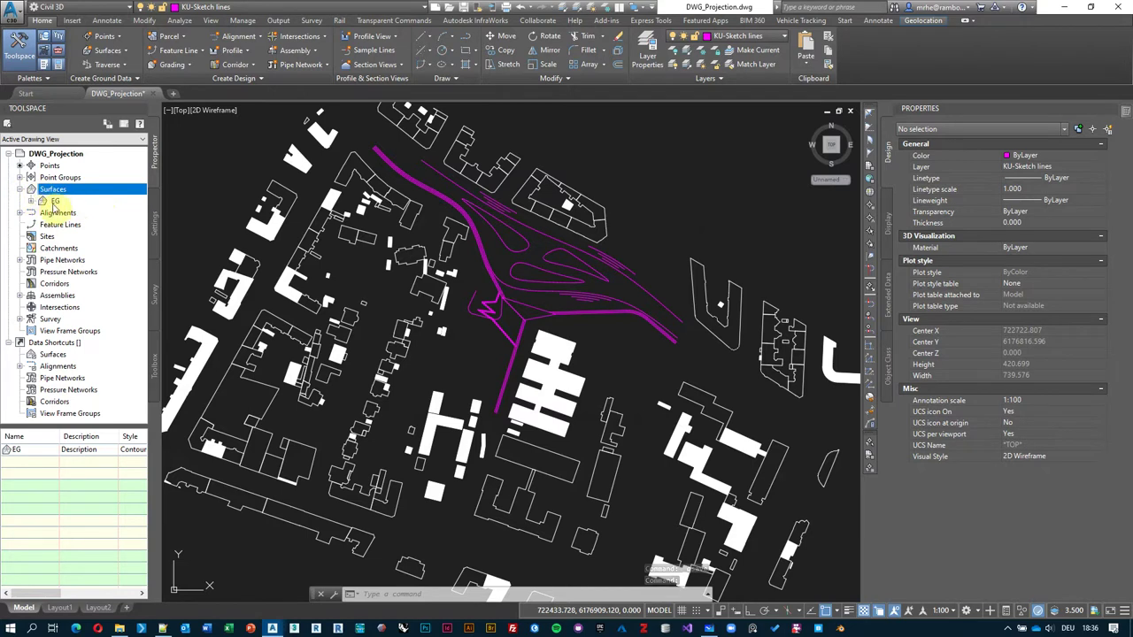
click(32, 201)
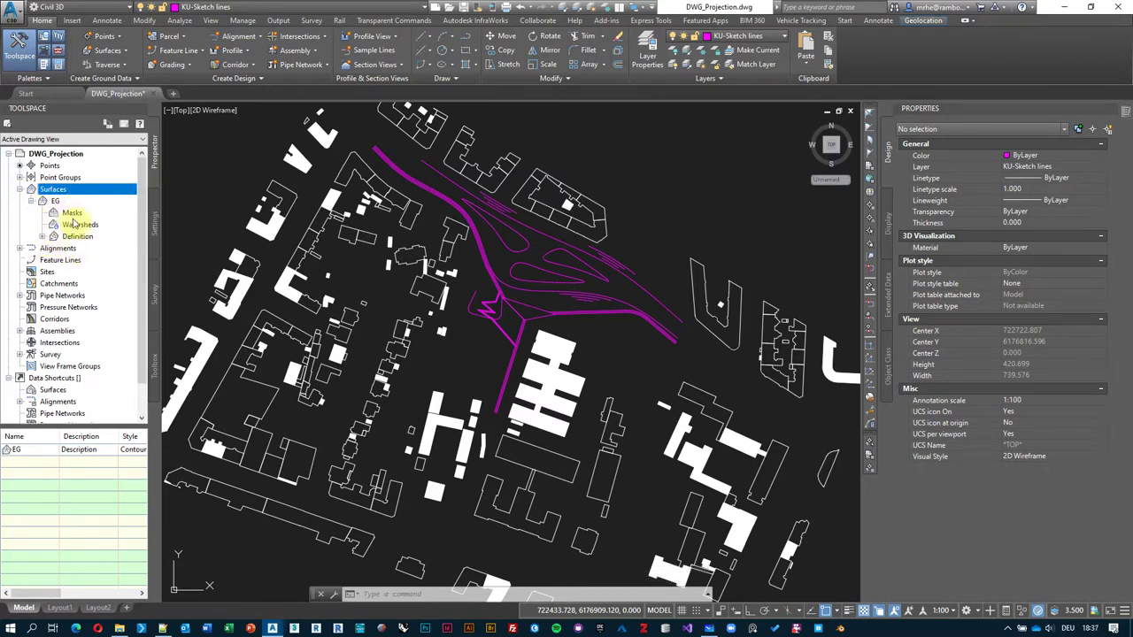
click(42, 237)
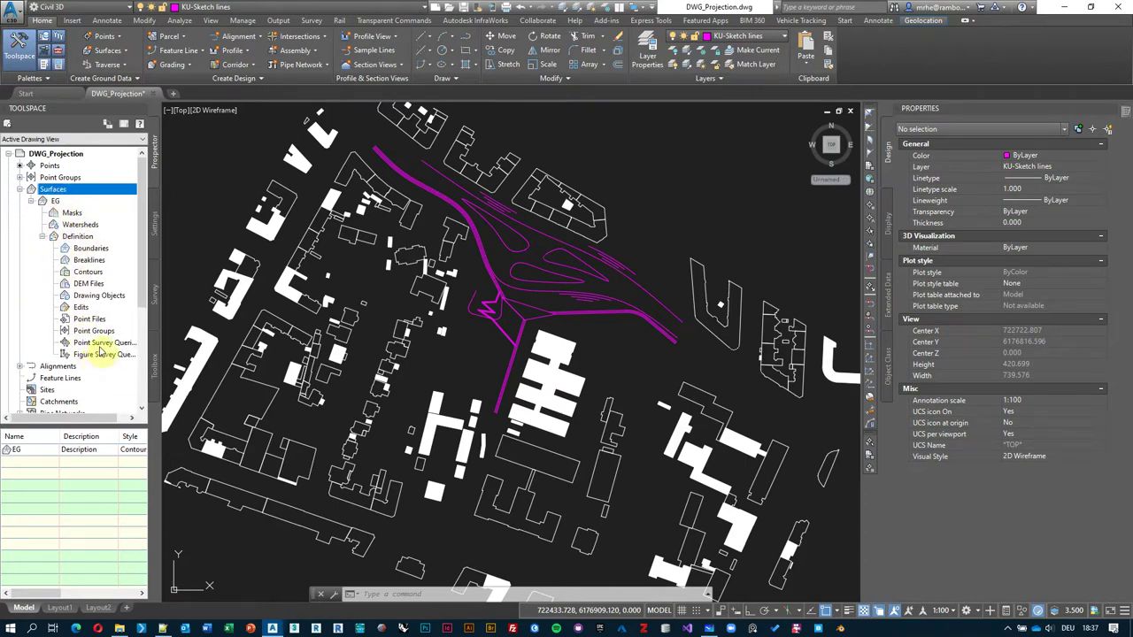
click(54, 201)
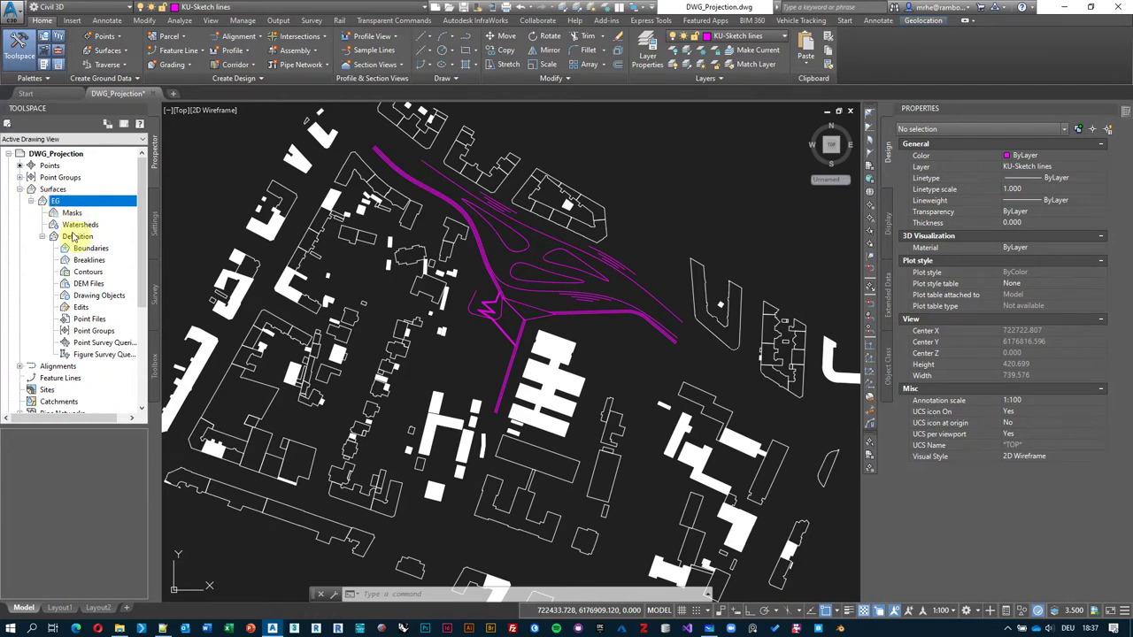
click(76, 237)
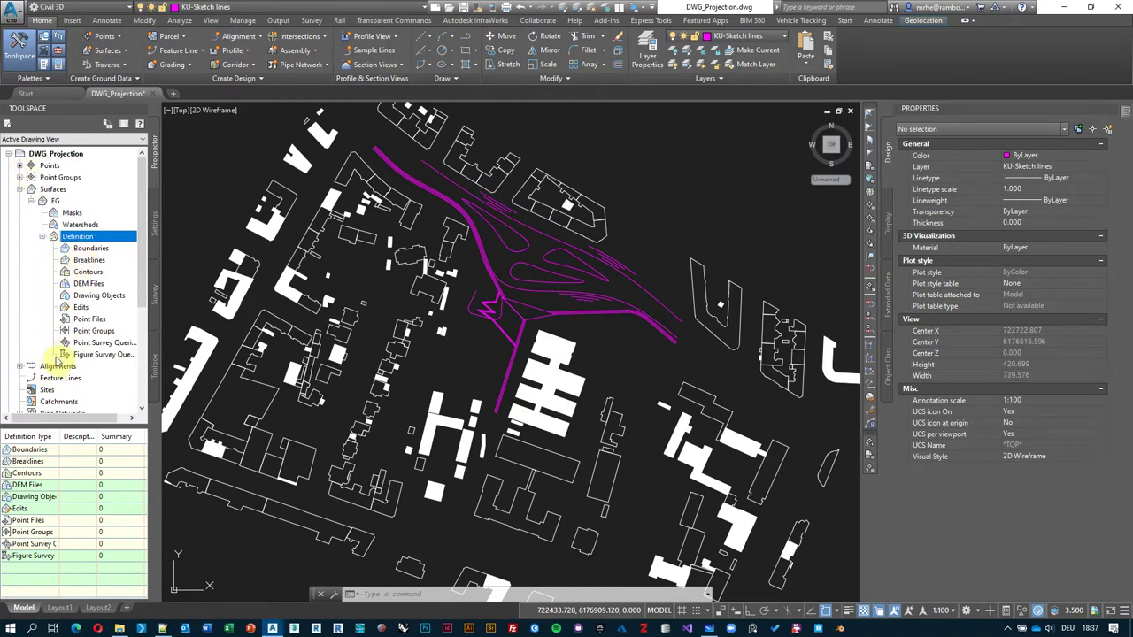
mouse_move(103, 253)
mouse_down()
mouse_move(430, 329)
mouse_move(450, 354)
mouse_move(101, 245)
mouse_move(328, 383)
mouse_move(336, 376)
mouse_move(92, 265)
mouse_up()
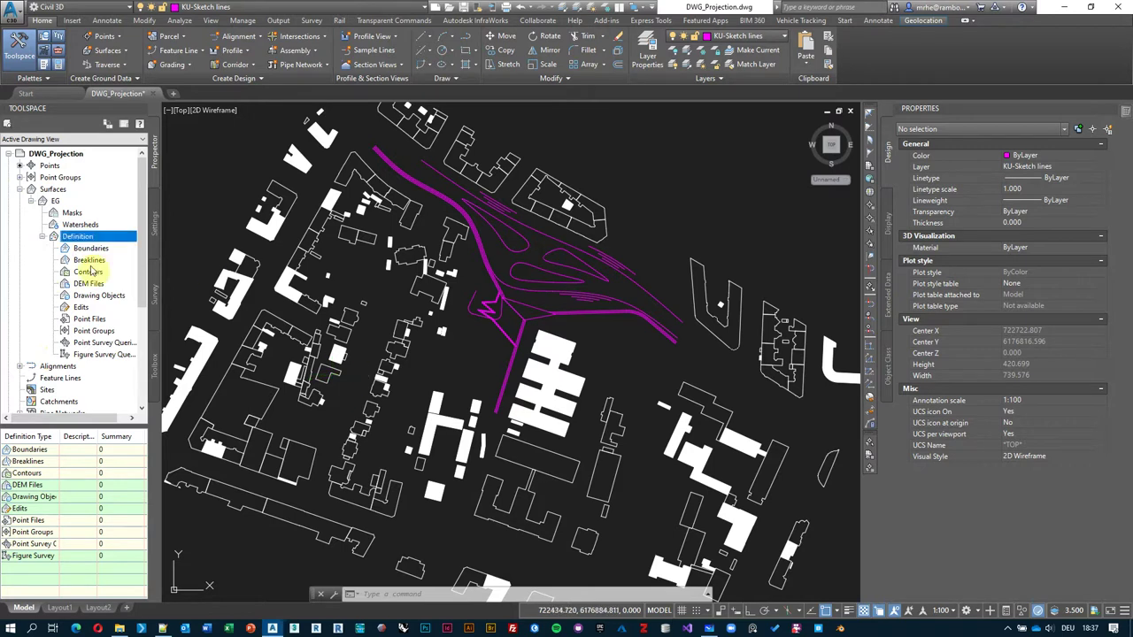
- Add the Existing Ground point group to the EG surface definition
click(86, 333)
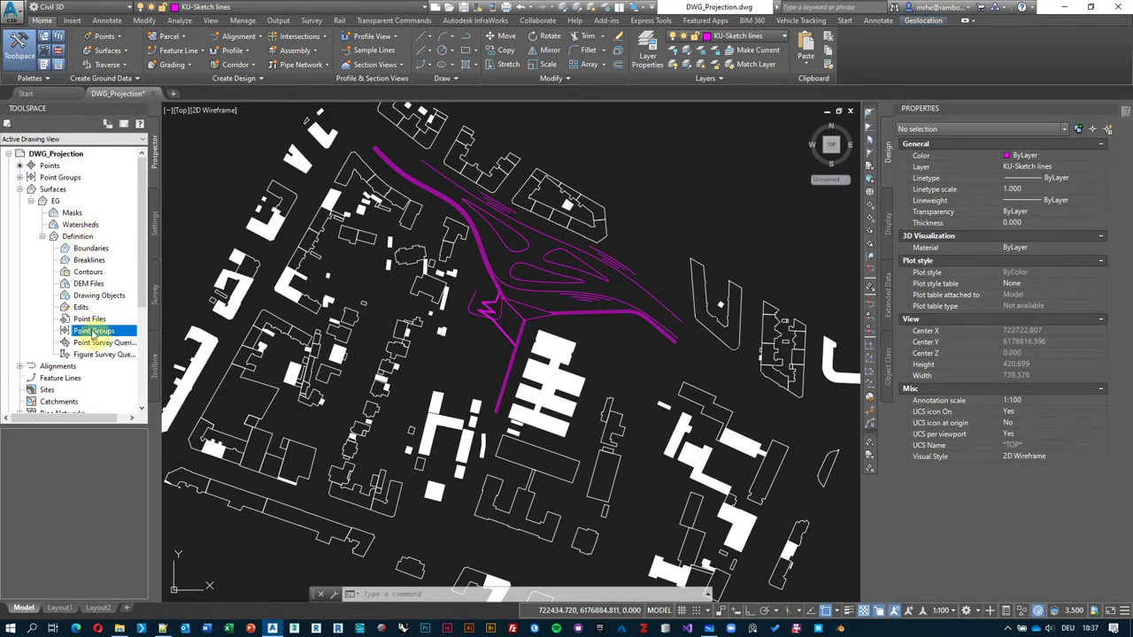
right_click(91, 337)
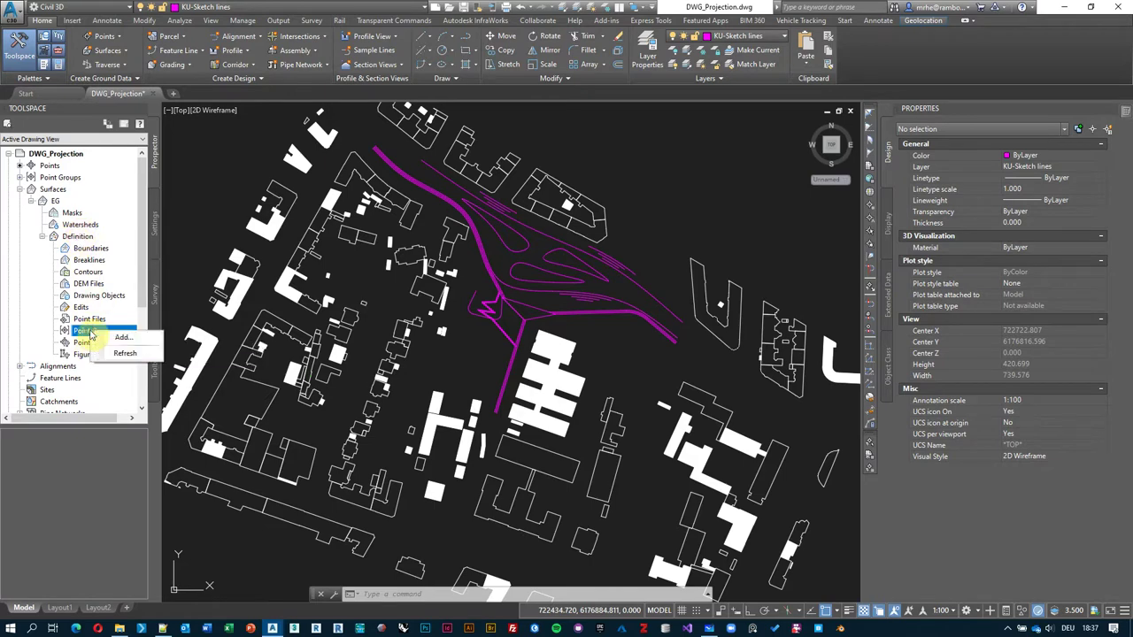
click(131, 339)
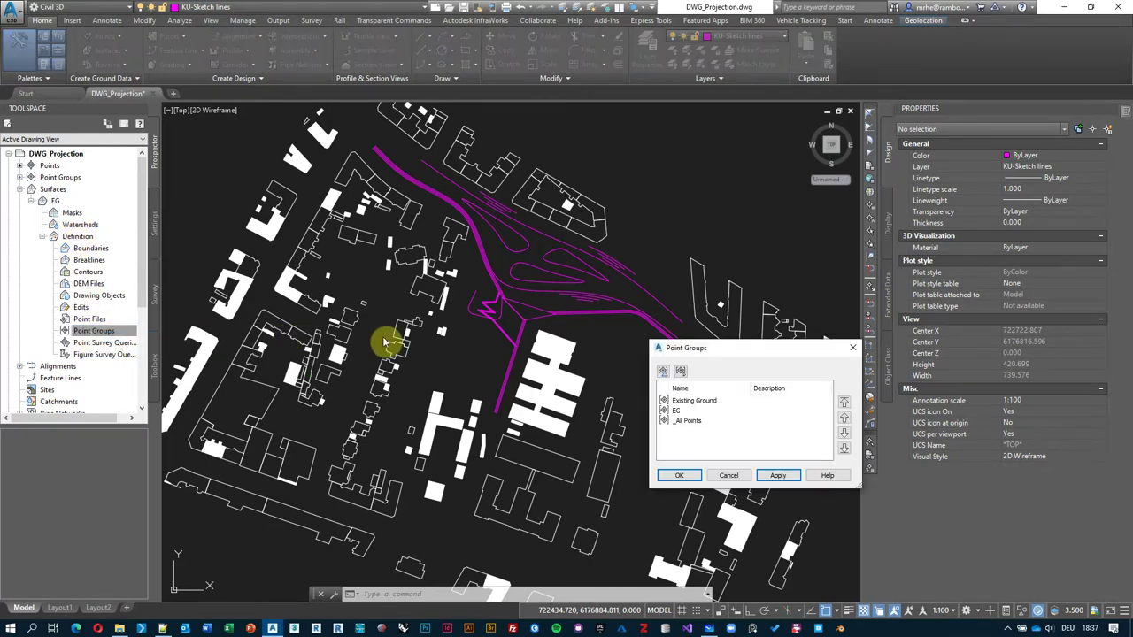
drag(750, 348, 592, 173)
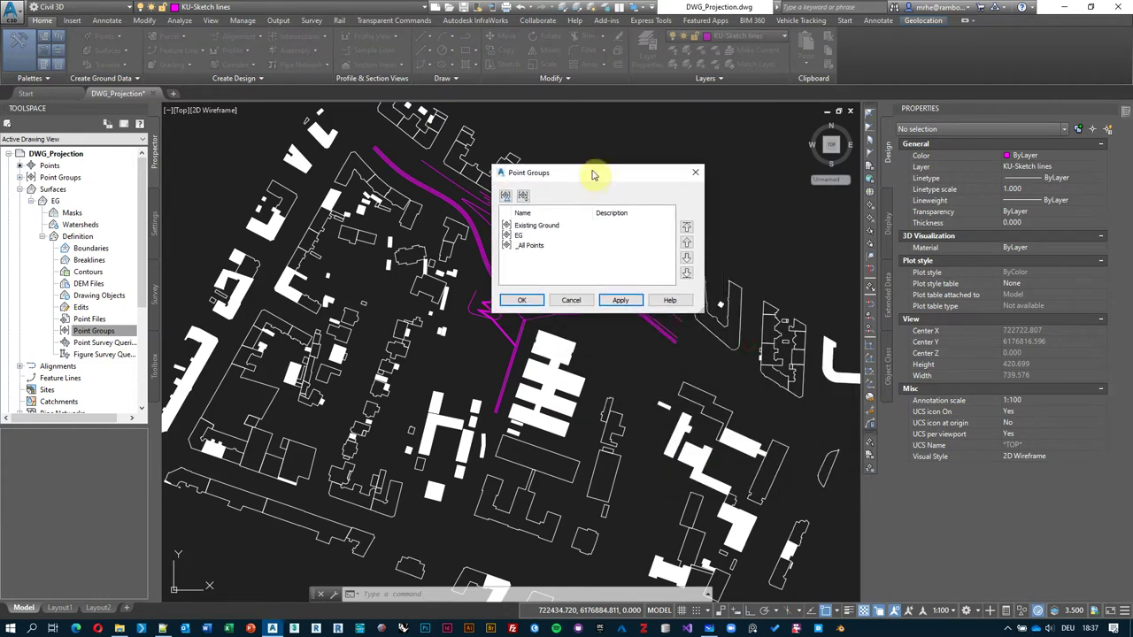
click(543, 227)
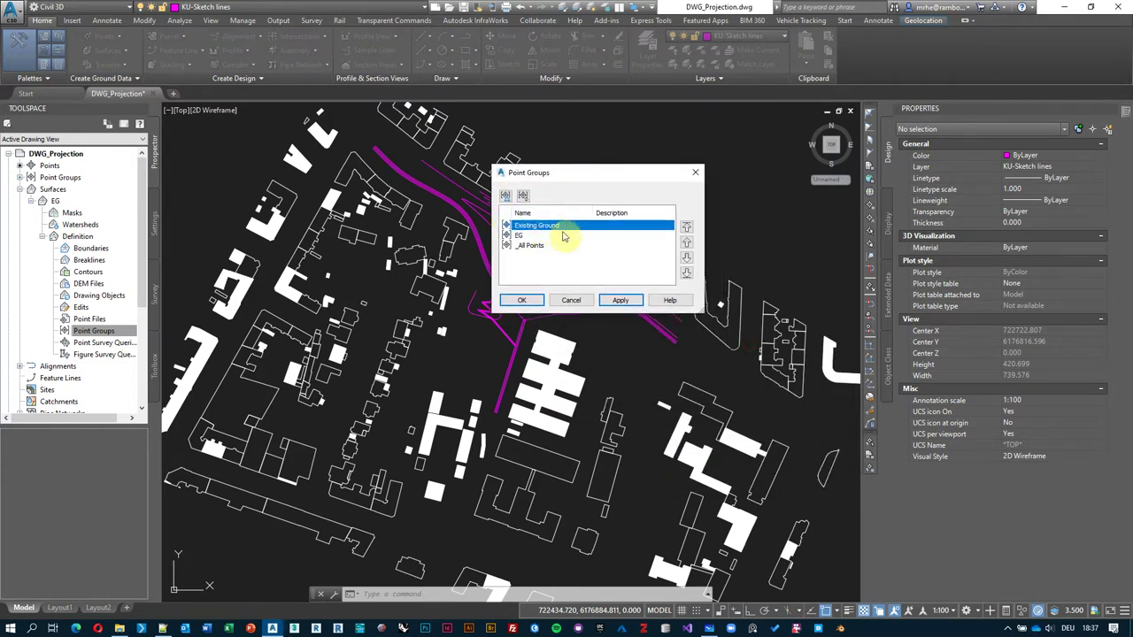
click(523, 300)
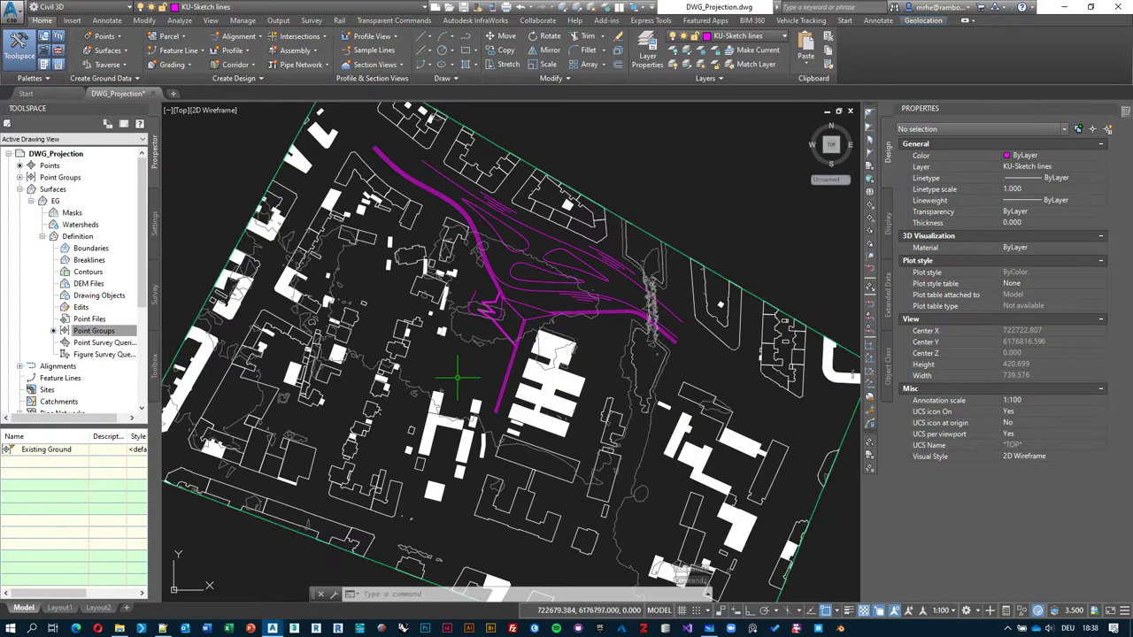
- Check the generated contours, select the EG surface and set its style to Contours 1m and 5m (Background)
scroll(466, 329, up, 6)
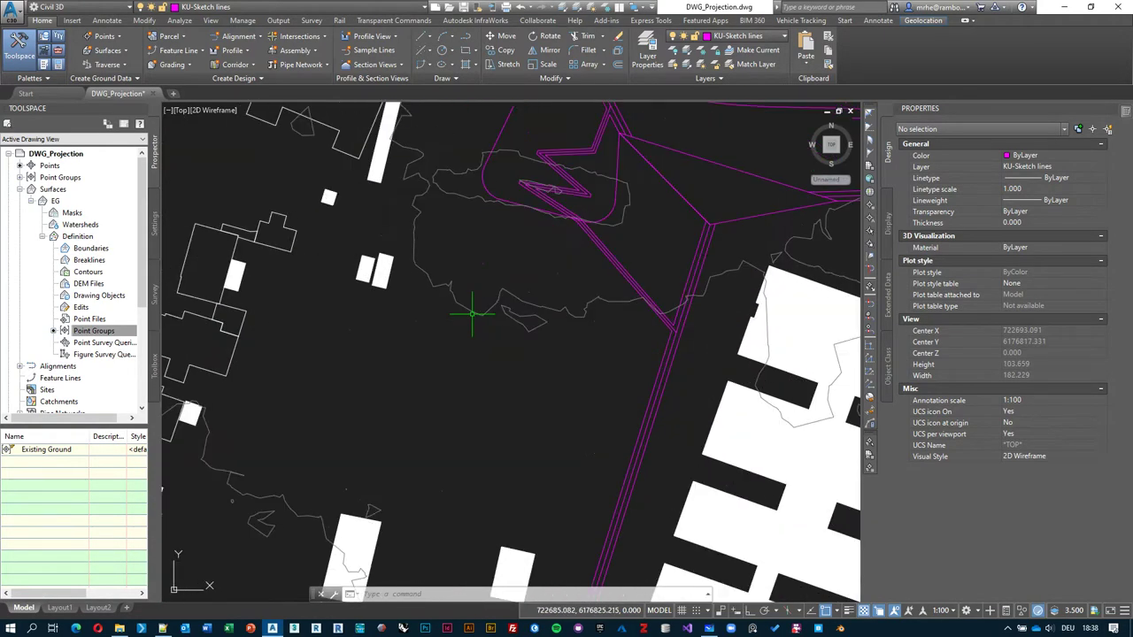
scroll(457, 315, down, 6)
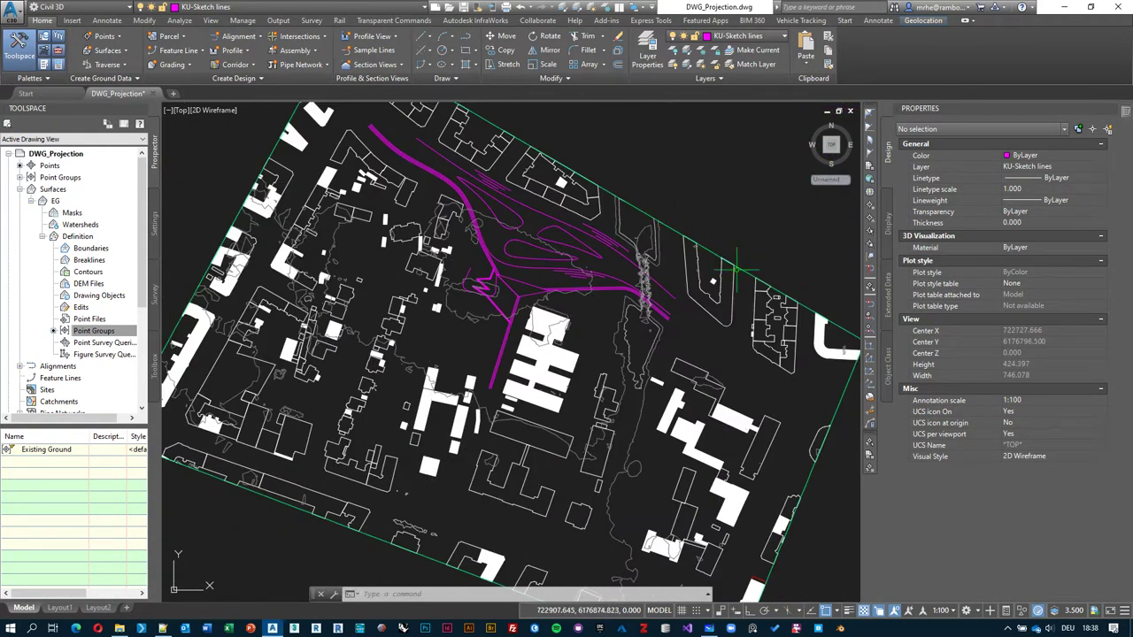
scroll(476, 298, up, 4)
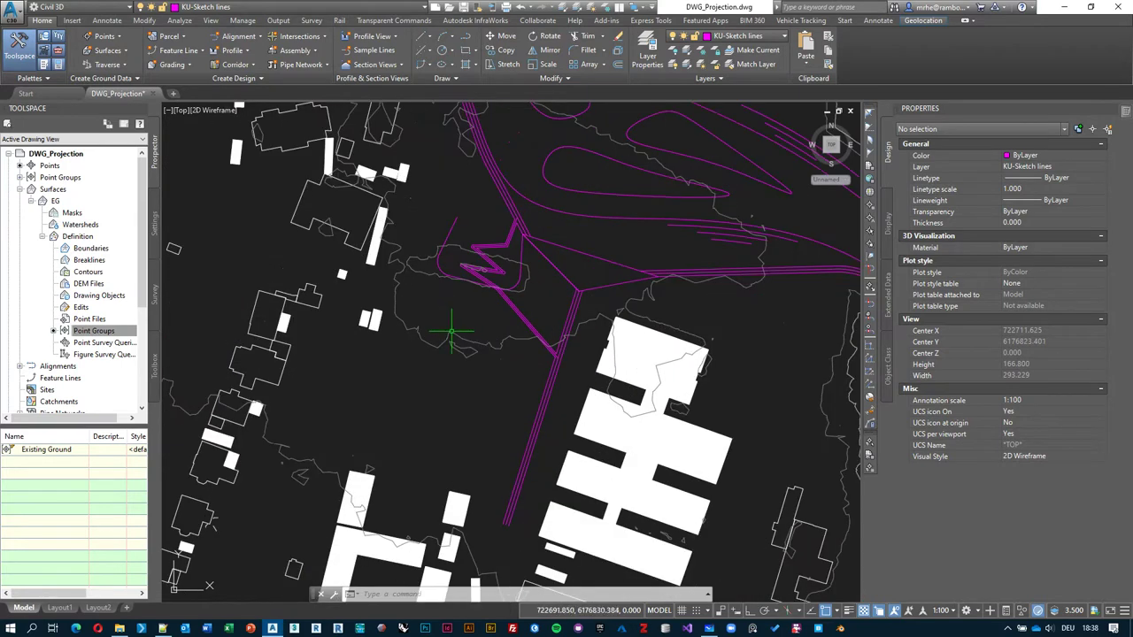
click(376, 322)
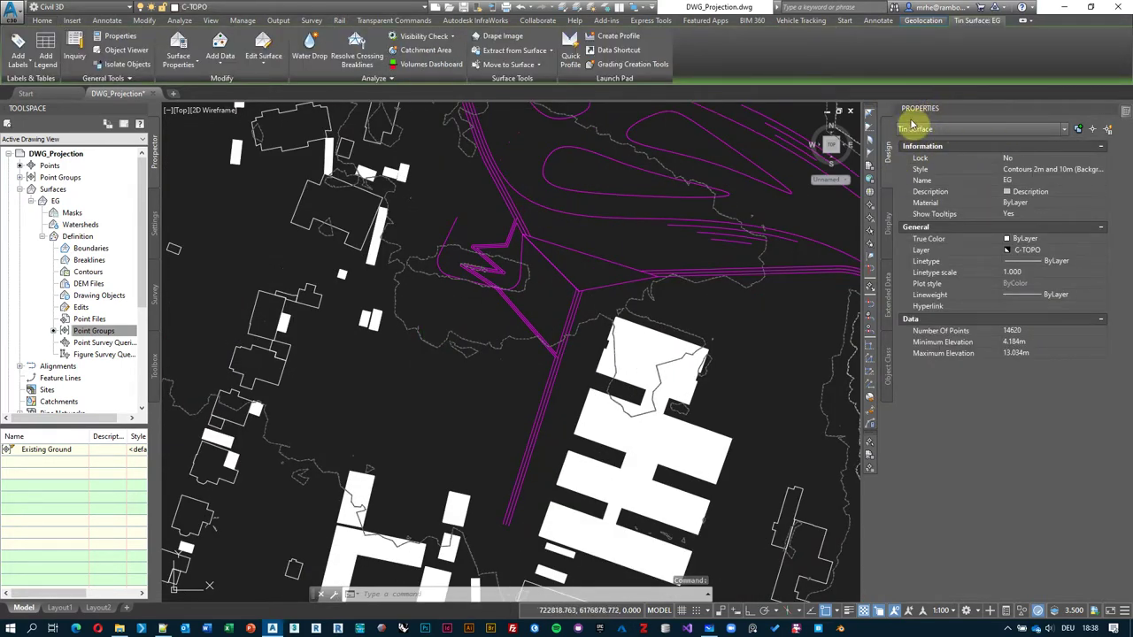
click(92, 331)
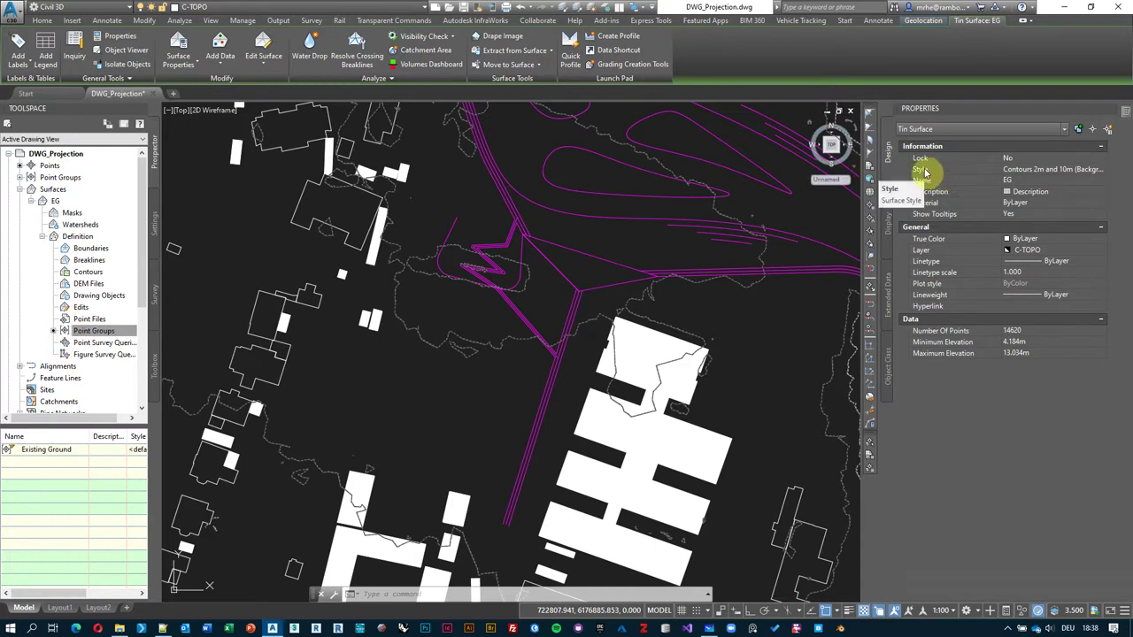
click(1102, 170)
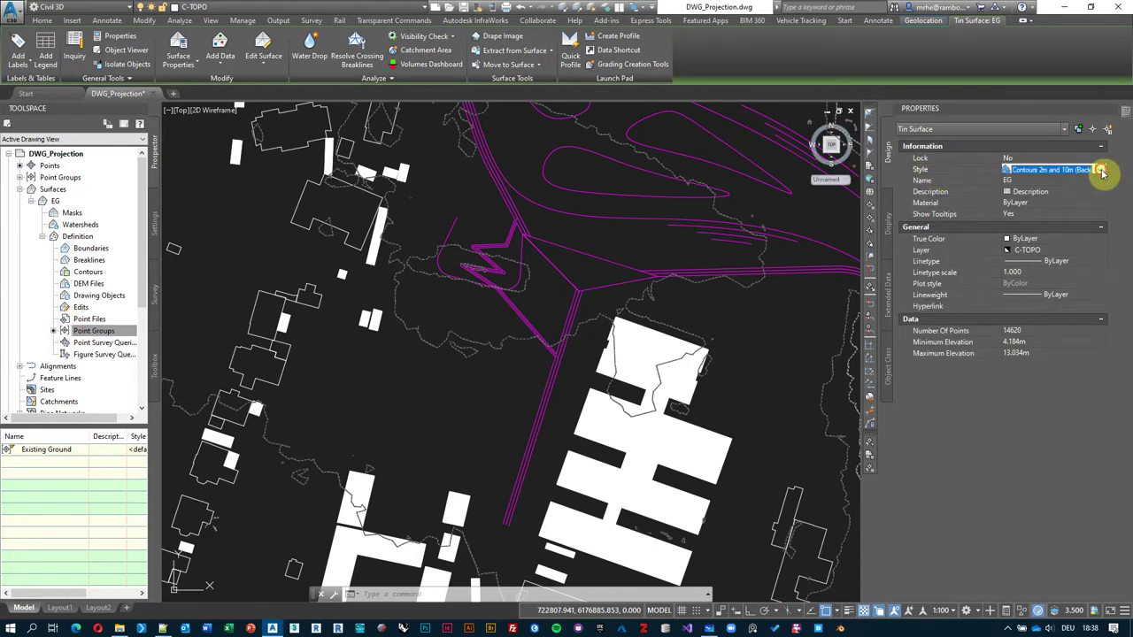
click(1101, 170)
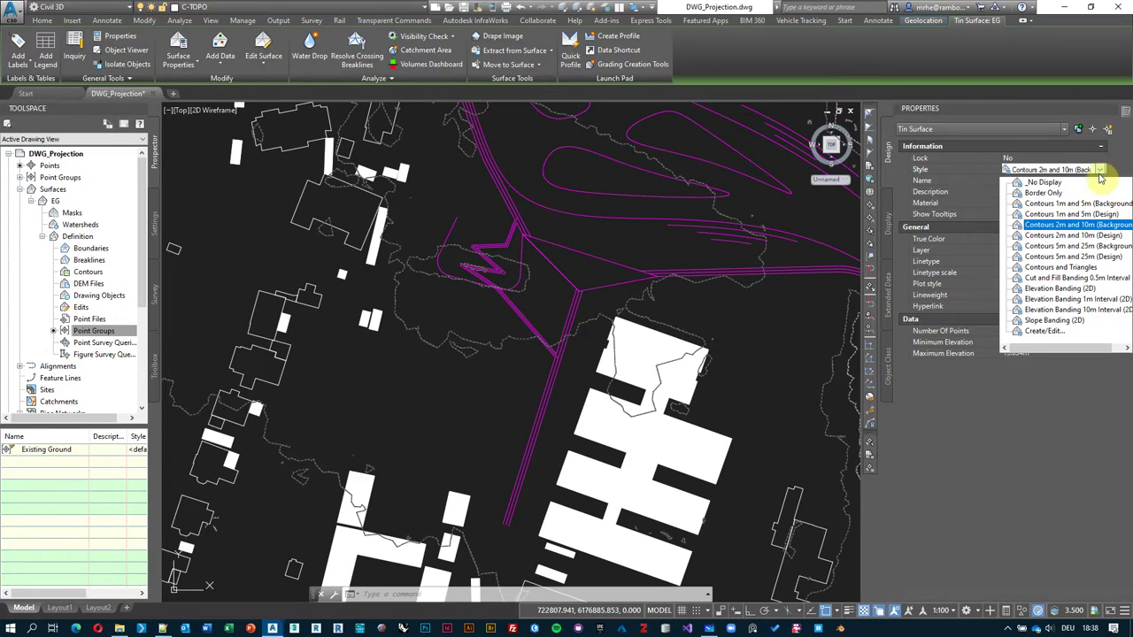
click(1034, 206)
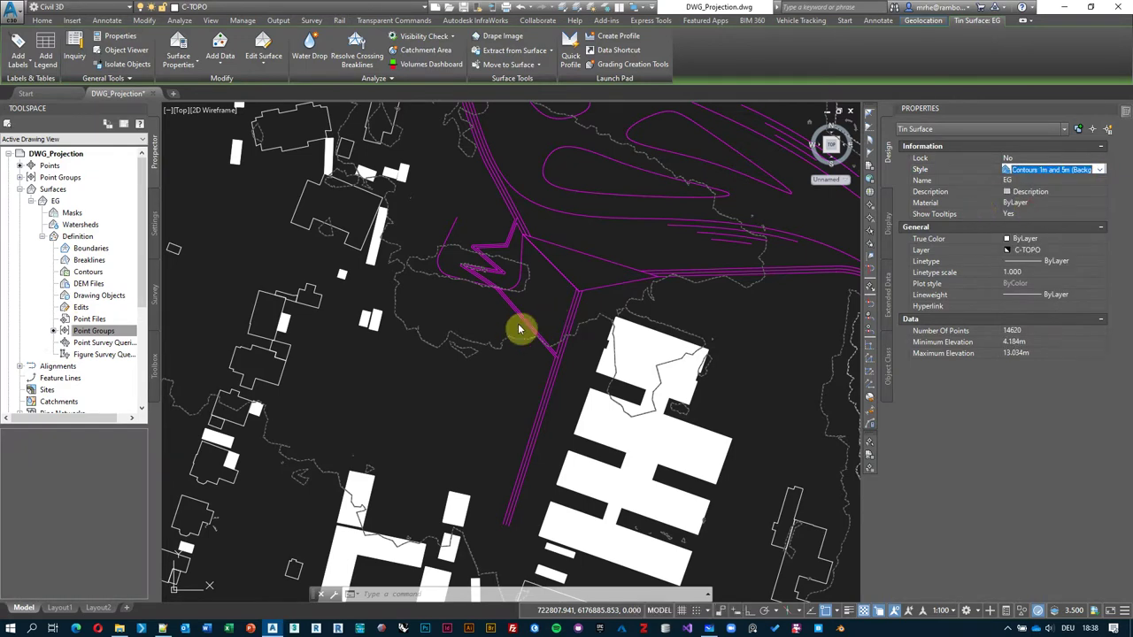
- Examine the EG surface's contours around the sketch lines and buildings, and look through the available surface styles
middle_drag(571, 239, 485, 319)
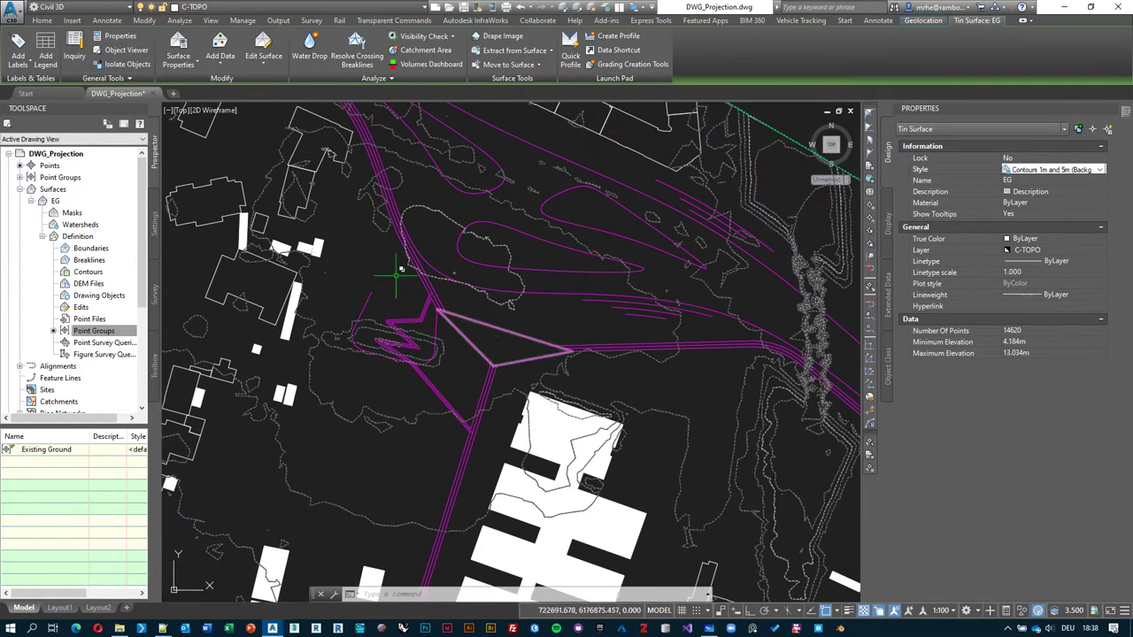
scroll(781, 345, down, 2)
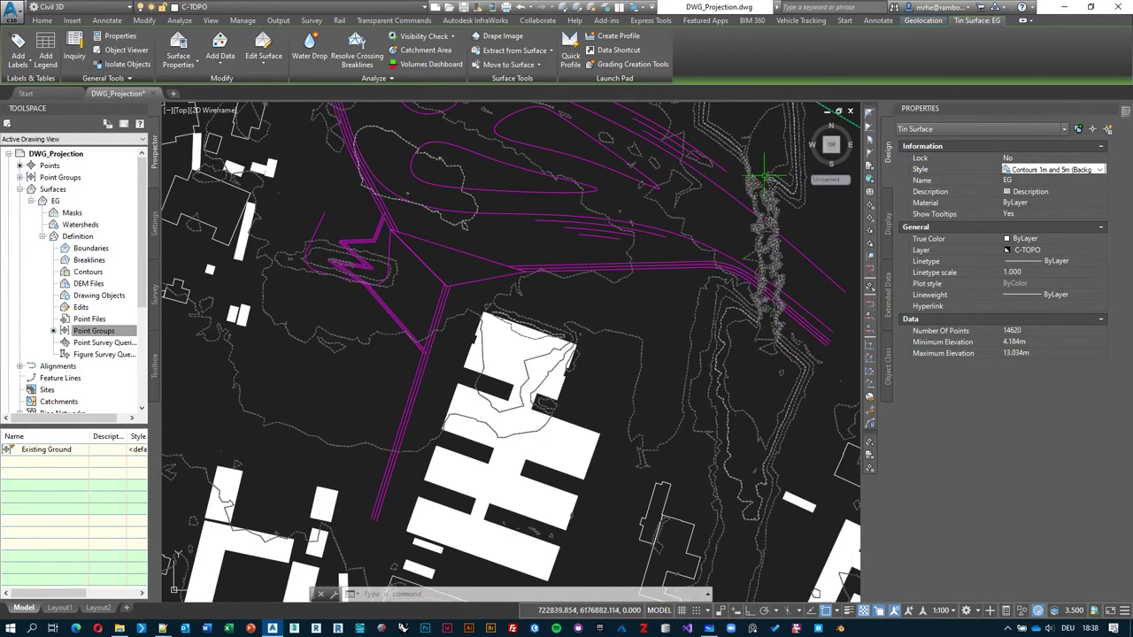
middle_drag(523, 194, 598, 322)
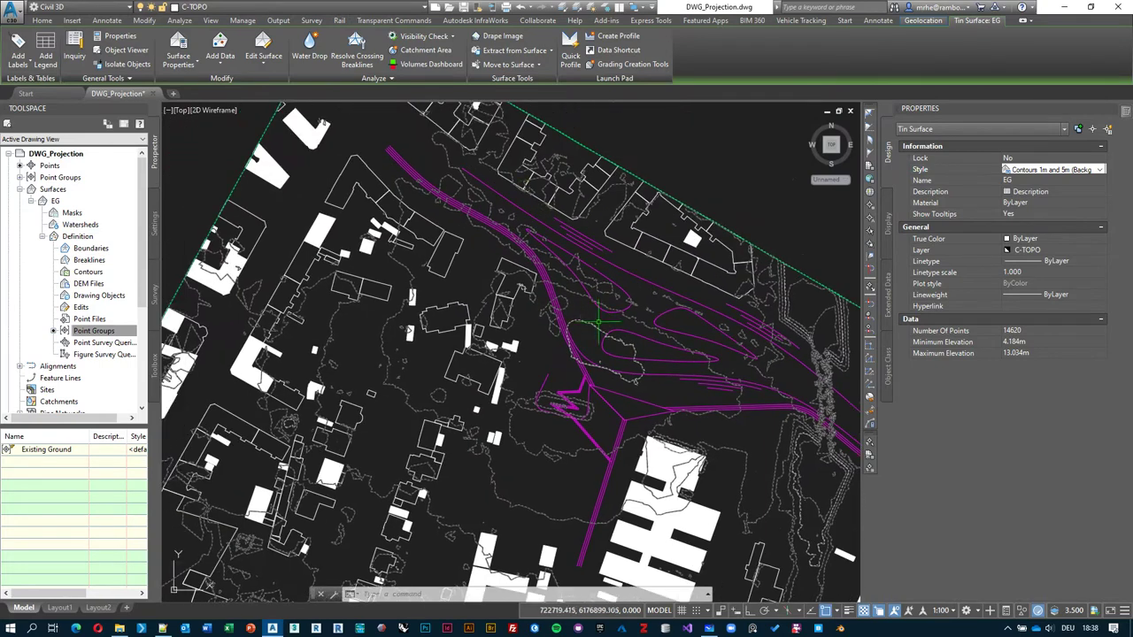
mouse_move(584, 387)
middle_down()
mouse_move(594, 215)
mouse_move(554, 307)
middle_up()
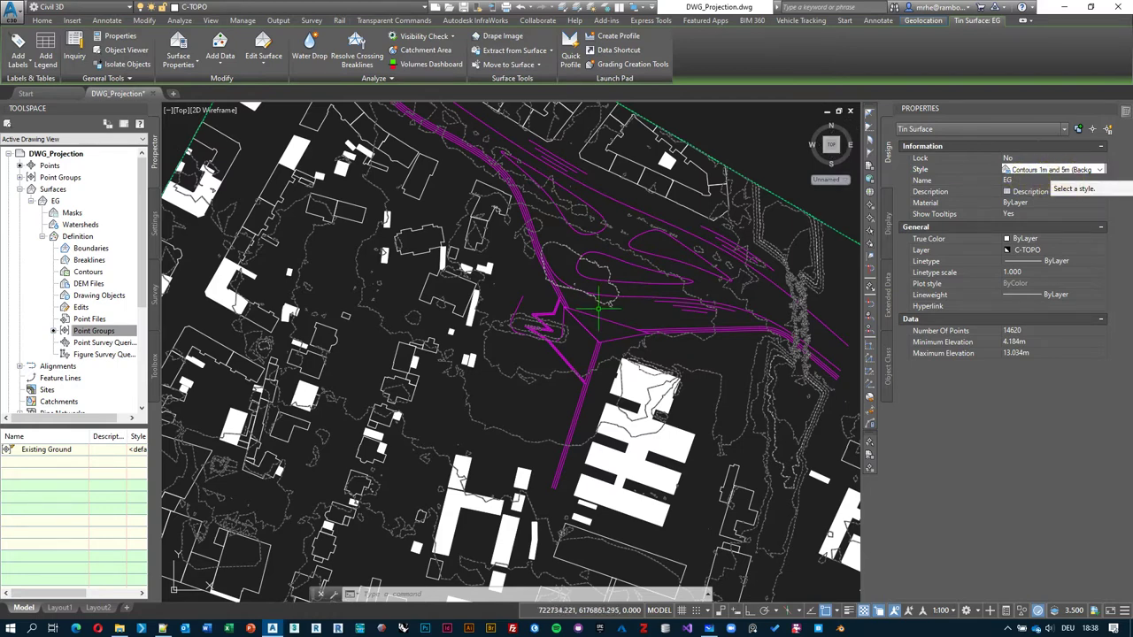
middle_drag(587, 369, 567, 324)
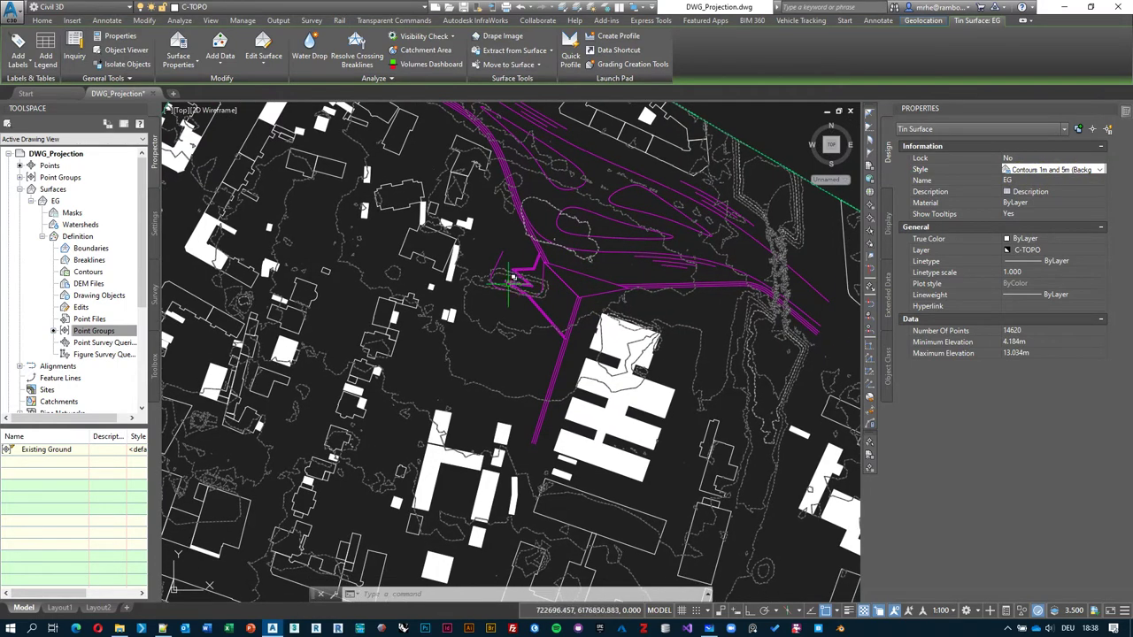
click(1100, 169)
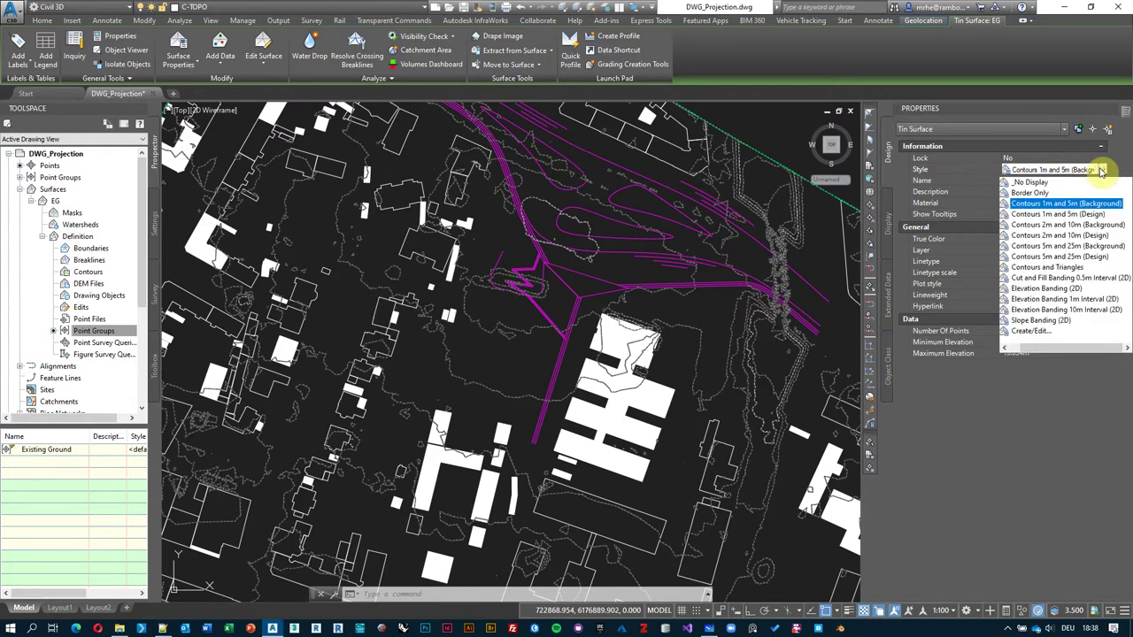
click(1102, 170)
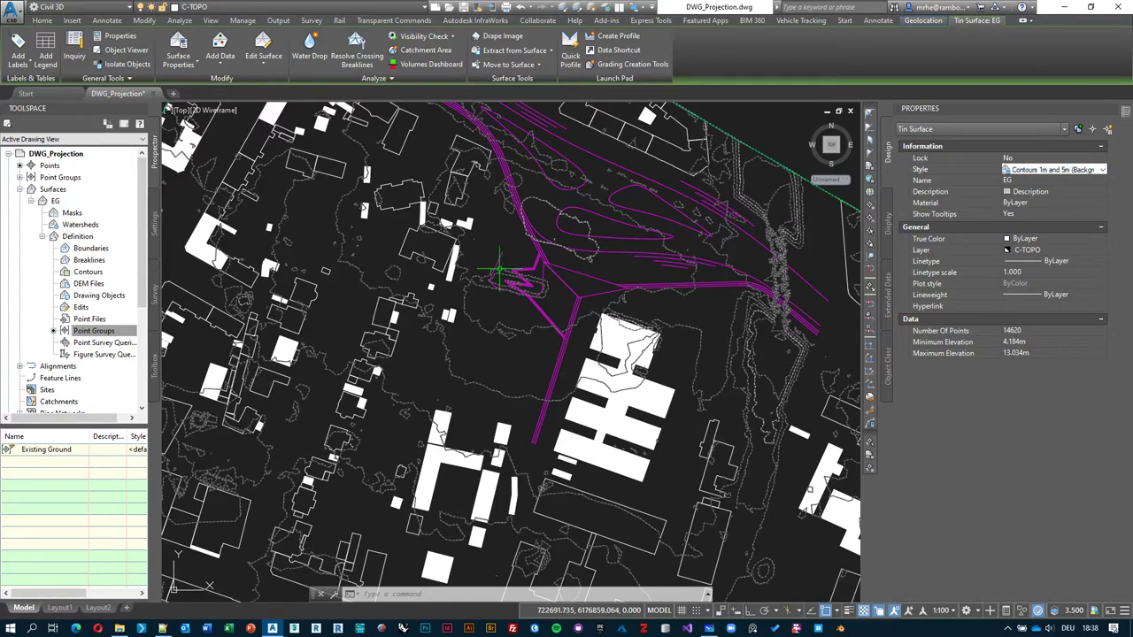
- Set the EG surface's style to Contours and Triangles through its surface properties
right_click(56, 203)
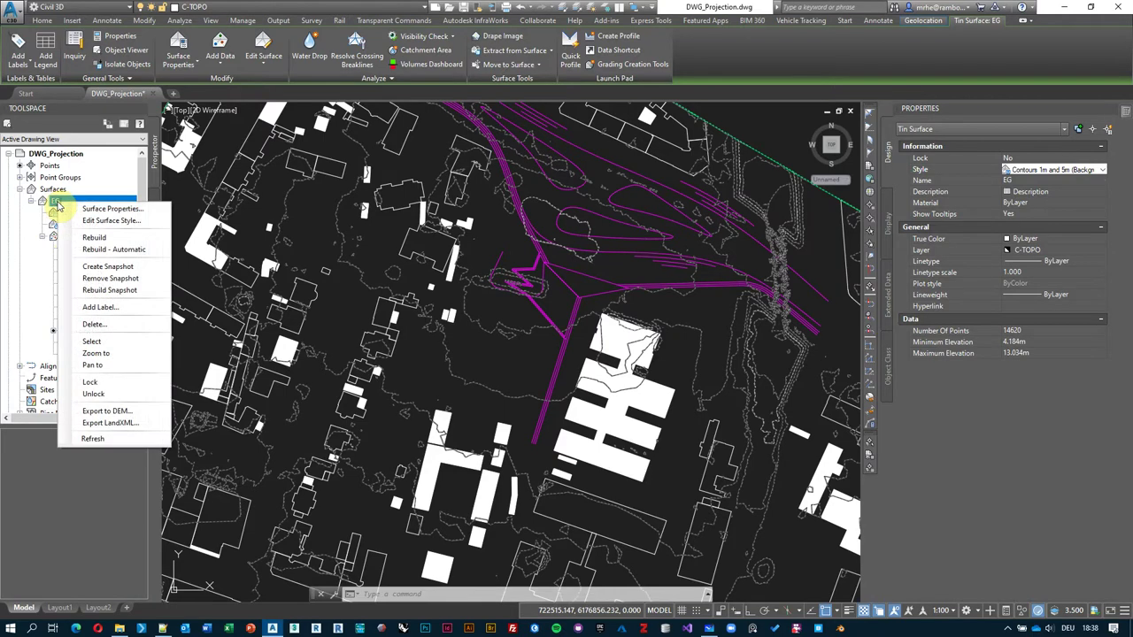
click(137, 211)
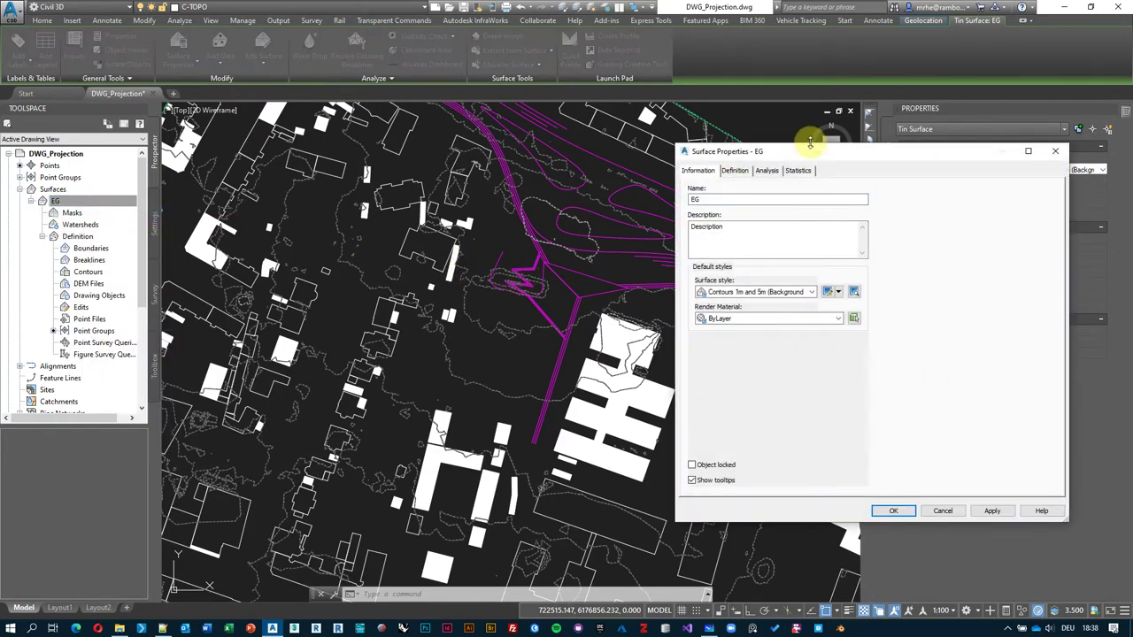
drag(803, 153, 478, 140)
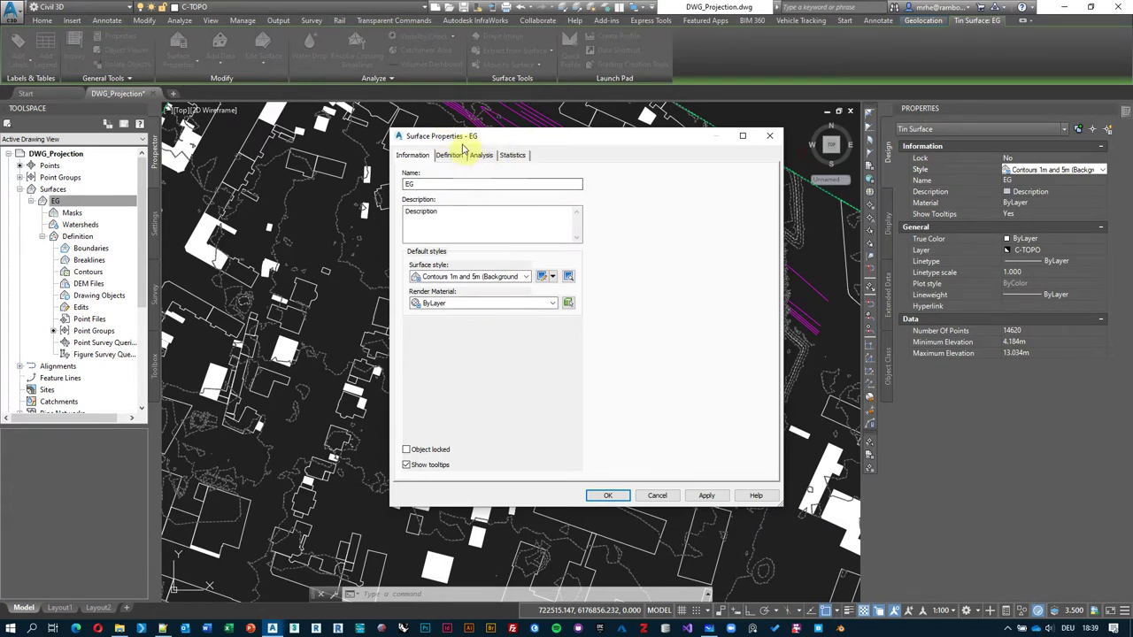
click(528, 277)
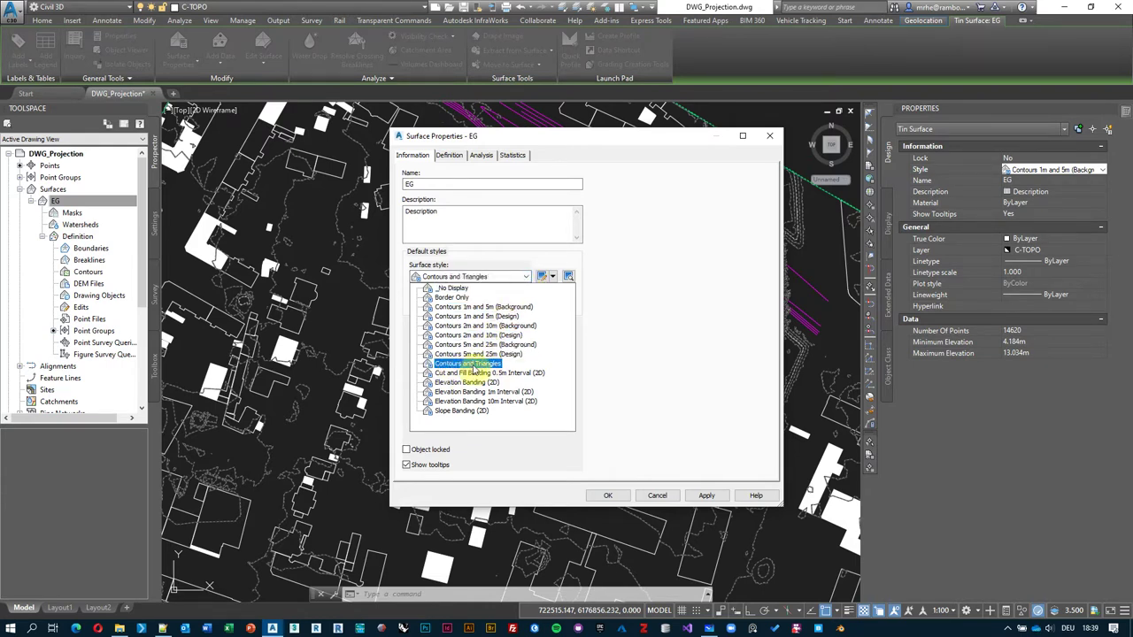
click(474, 365)
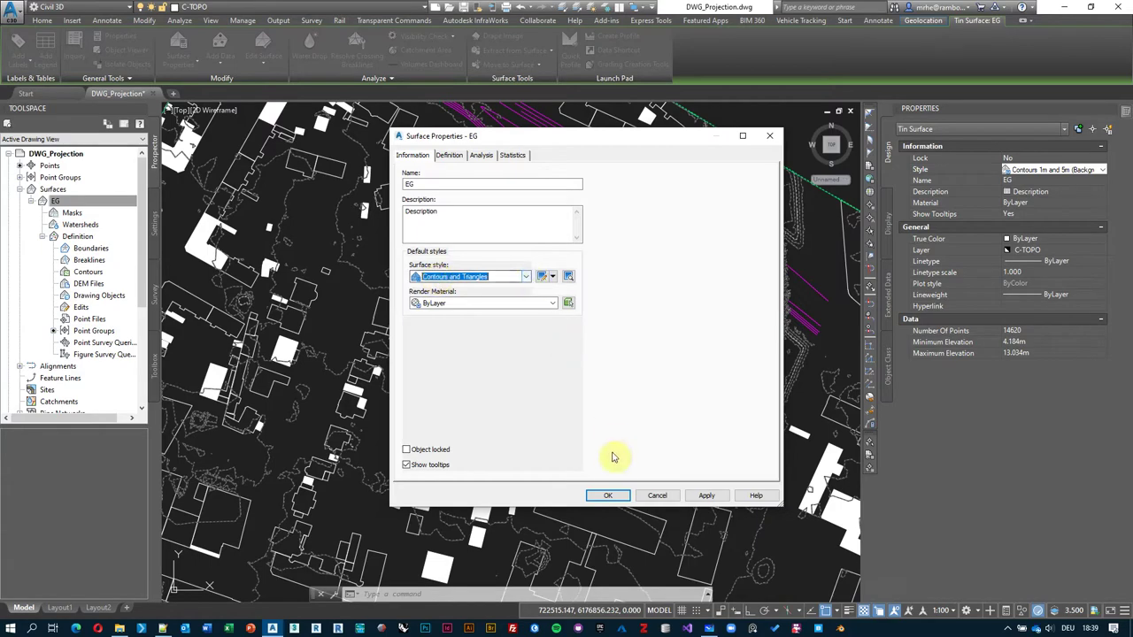
click(608, 495)
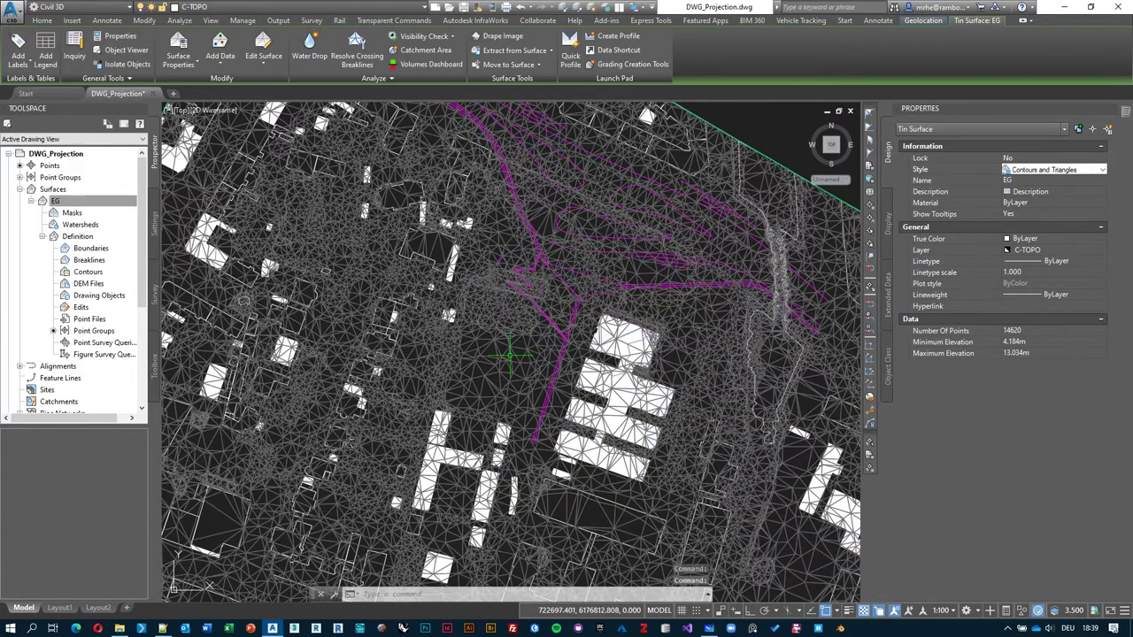
- Examine the EG surface's triangulation around the sketch lines, the buildings and the dense band of triangles to the east
scroll(532, 367, down, 3)
scroll(493, 296, up, 3)
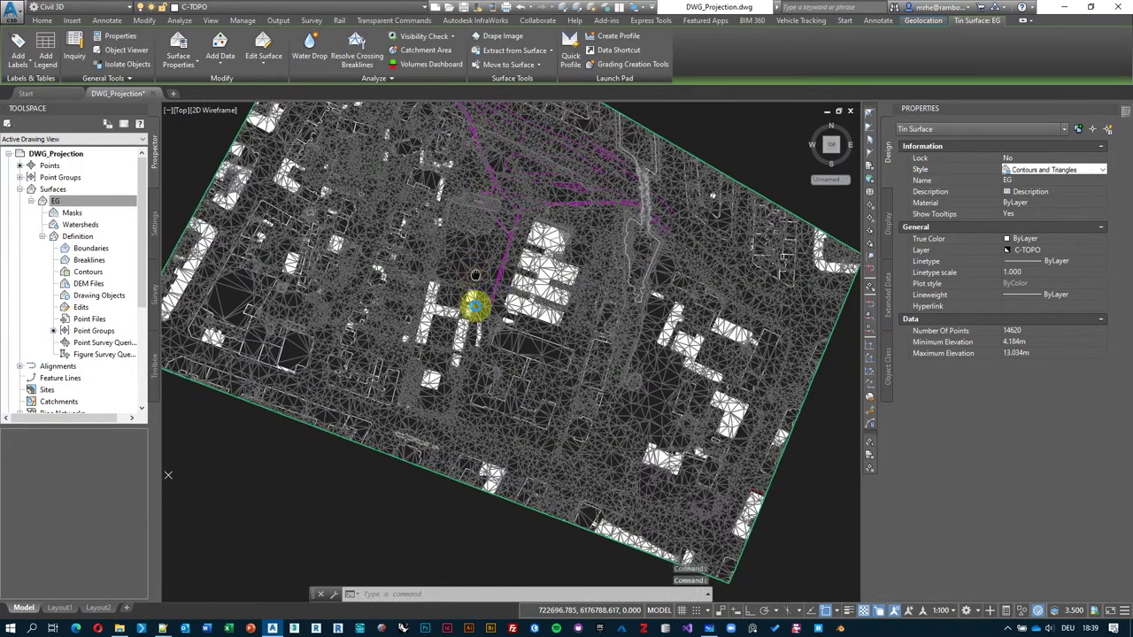
scroll(493, 283, up, 2)
key(Escape)
scroll(493, 365, up, 3)
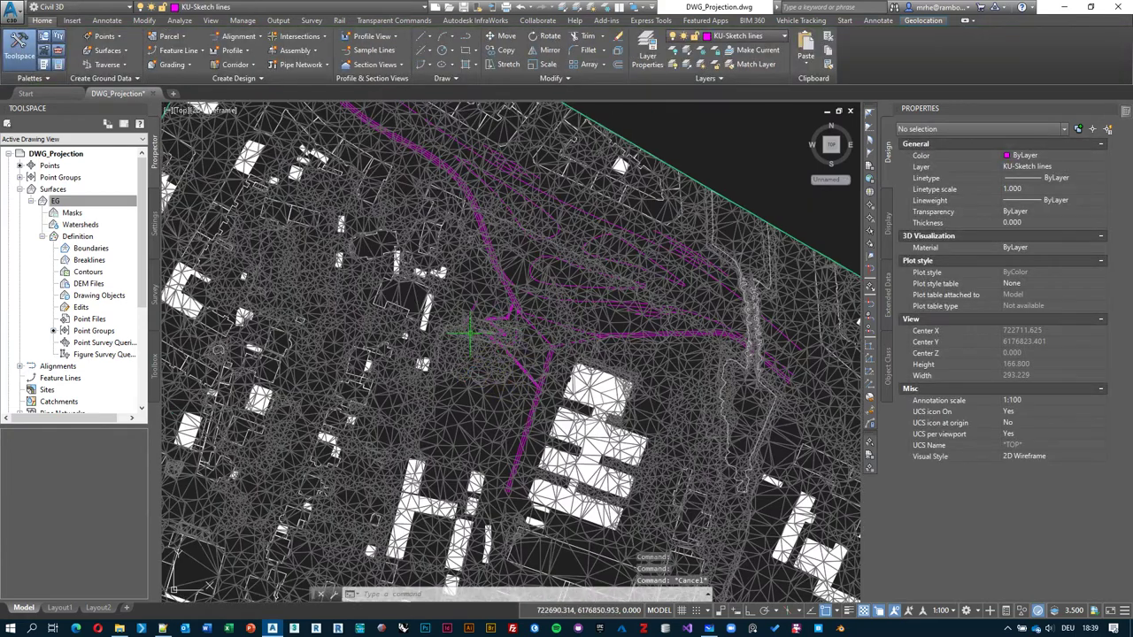
scroll(492, 365, up, 4)
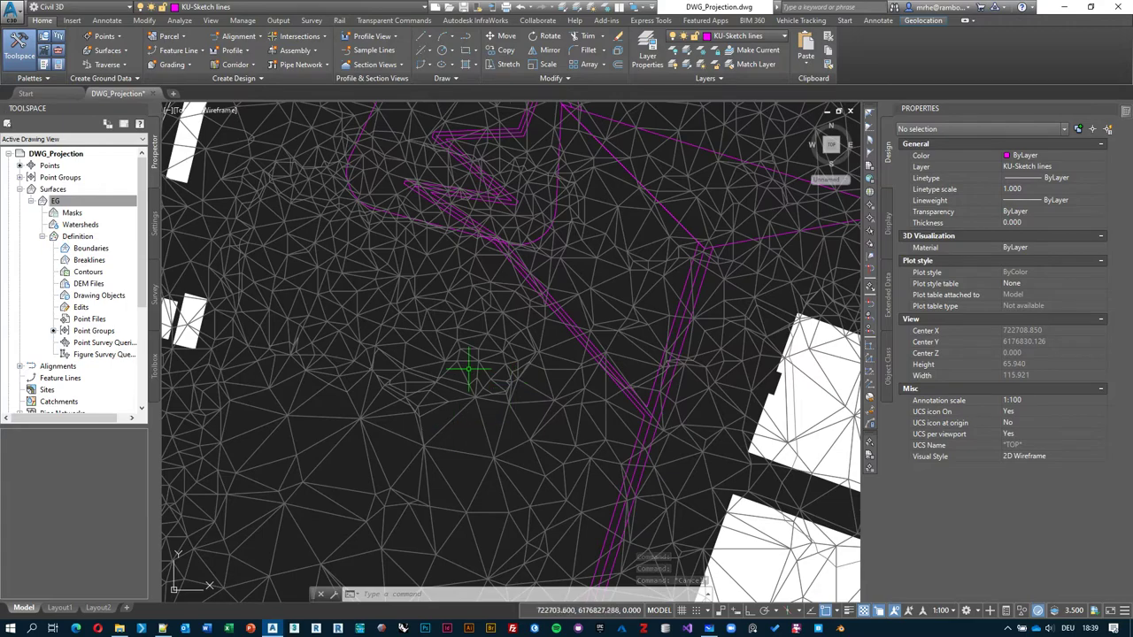
scroll(470, 370, down, 6)
mouse_move(470, 405)
middle_down()
mouse_move(468, 253)
mouse_move(483, 346)
middle_up()
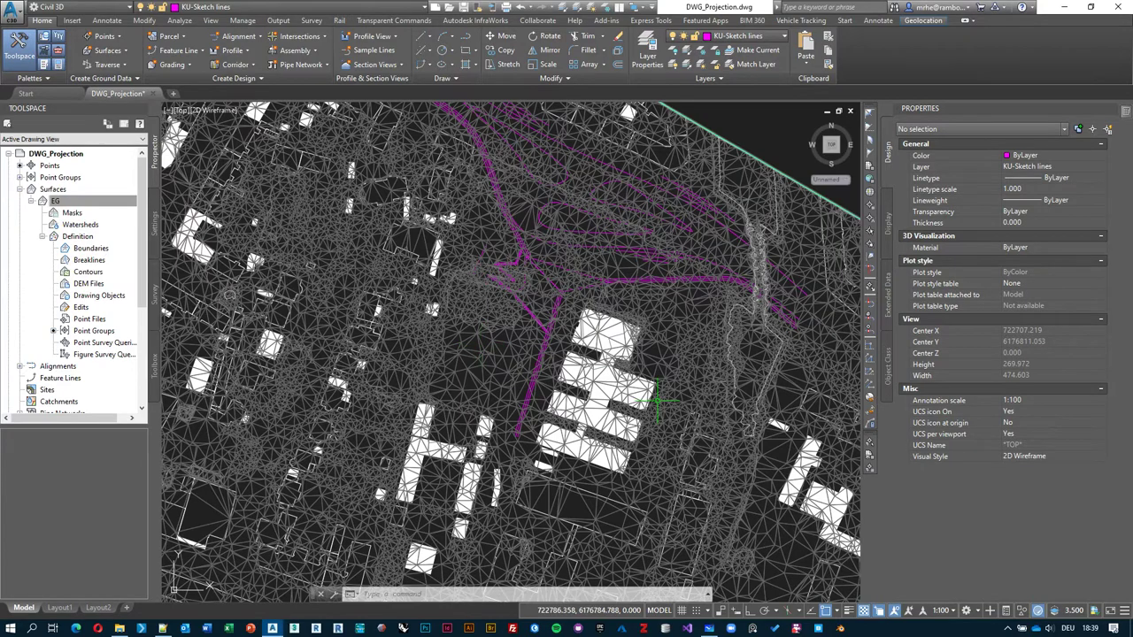
scroll(657, 401, down, 5)
scroll(772, 257, up, 10)
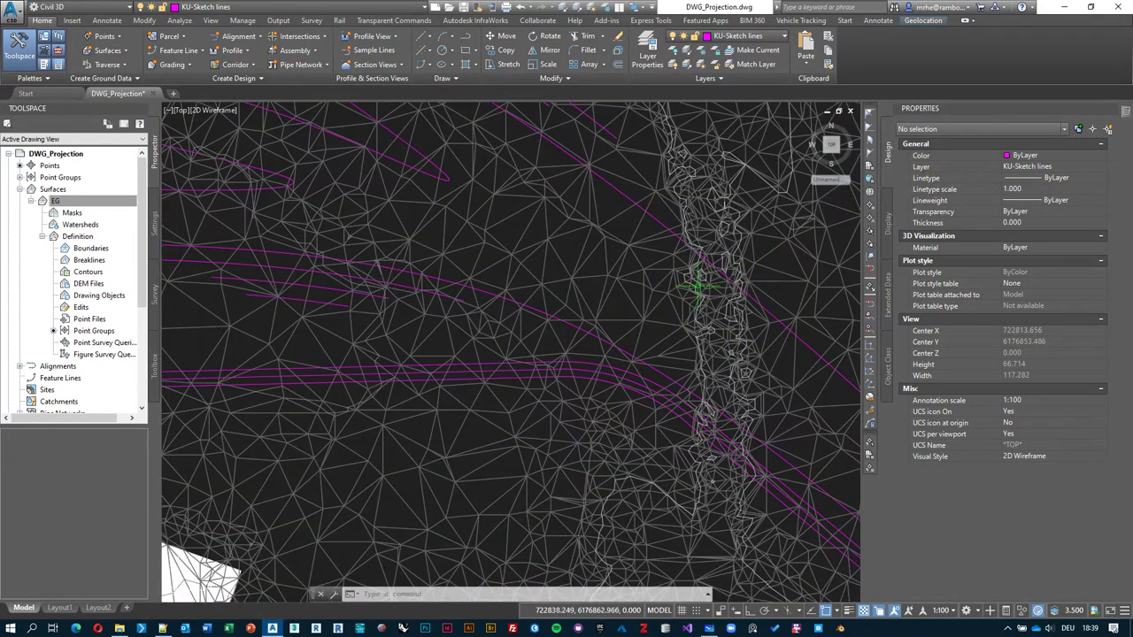
- Select the EG surface and check its elevation at a spot near the sketch lines, leaving it deselected
click(616, 310)
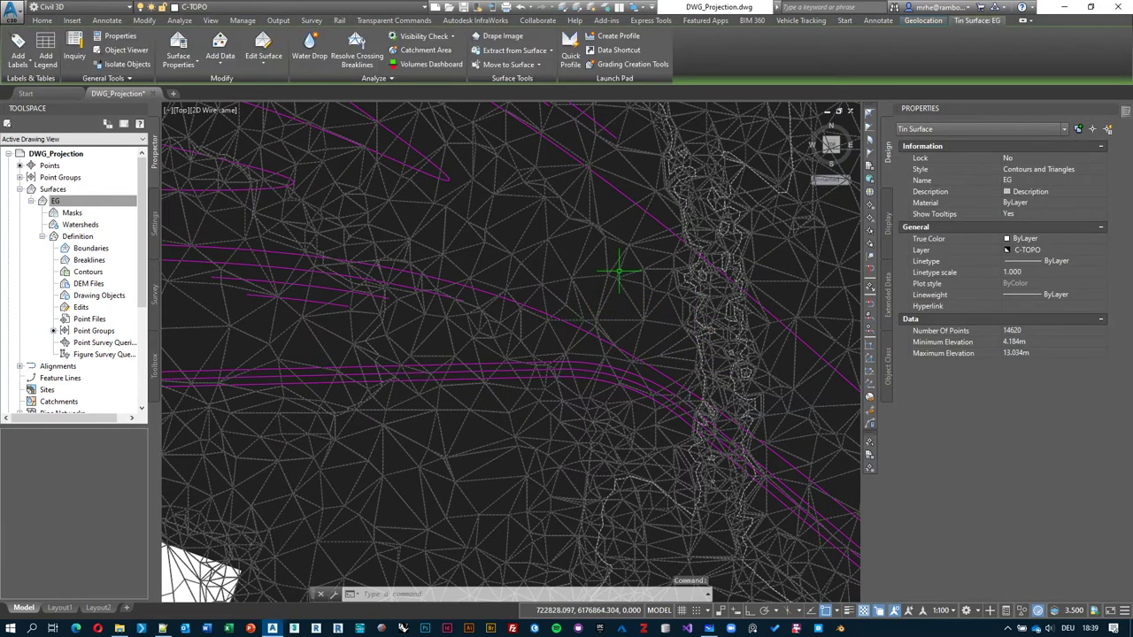
mouse_move(601, 261)
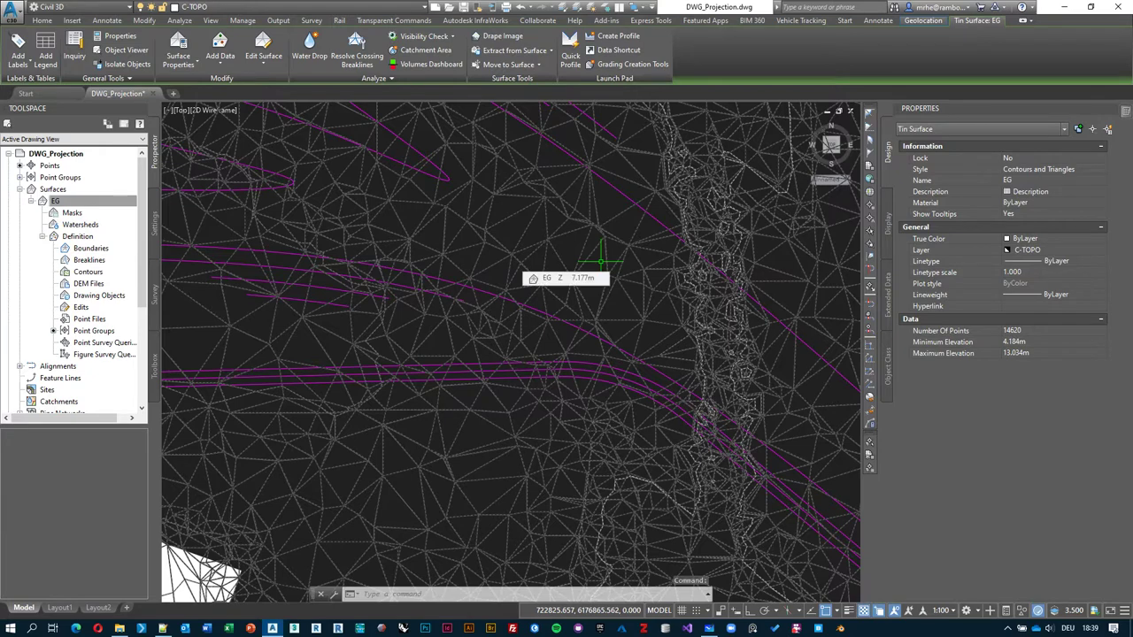
click(56, 202)
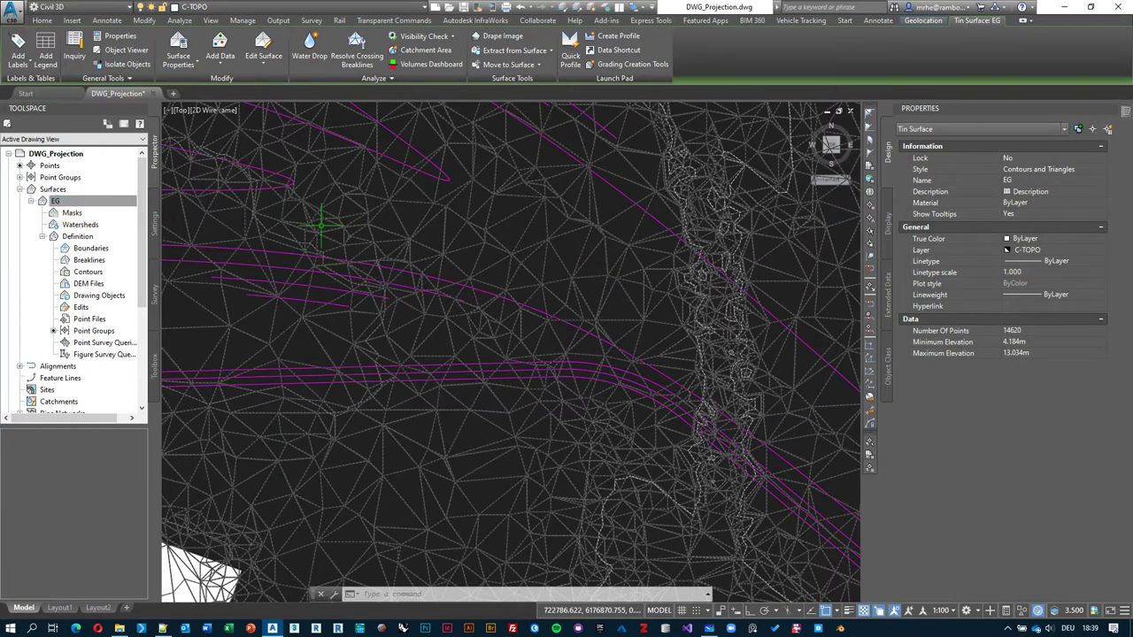
key(Escape)
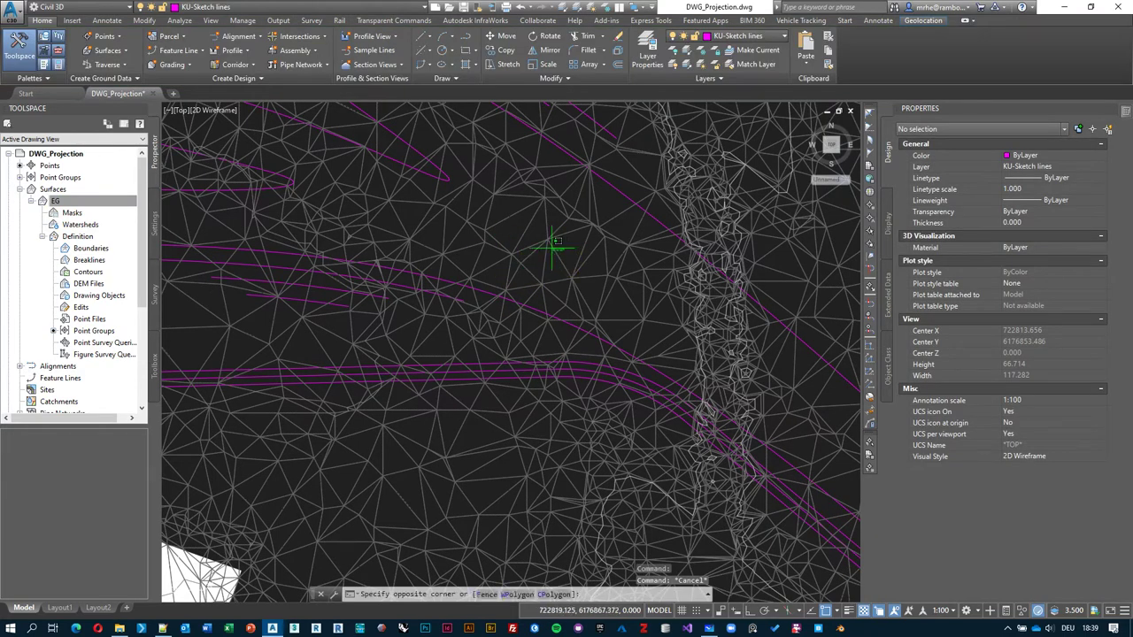
- Create a new surface style named Triangles from the EG surface's properties
click(542, 253)
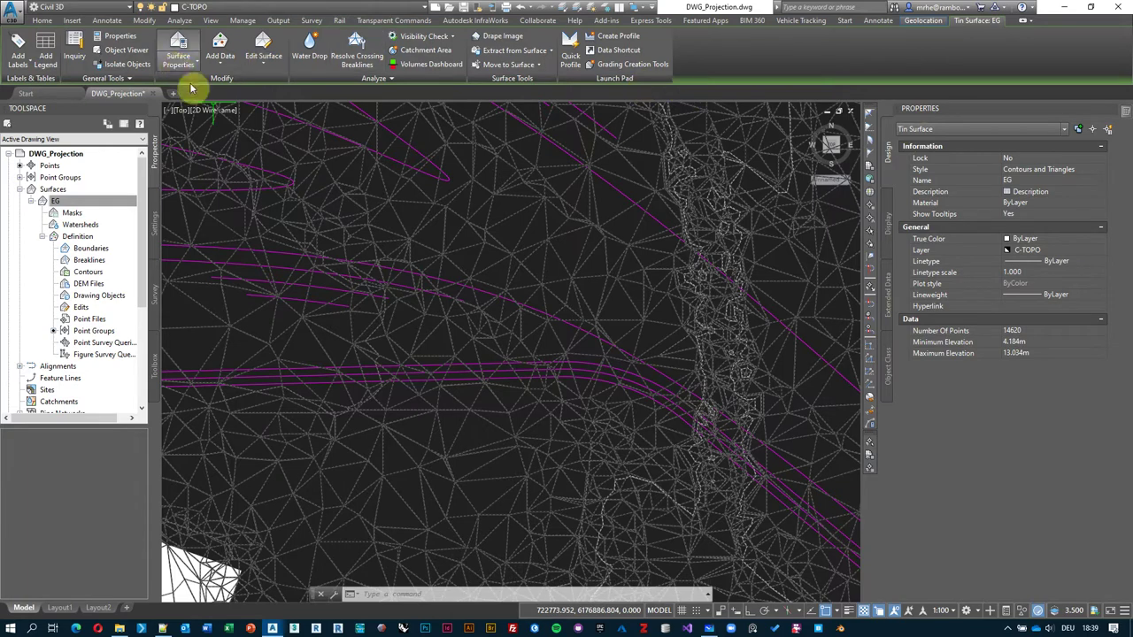
click(179, 42)
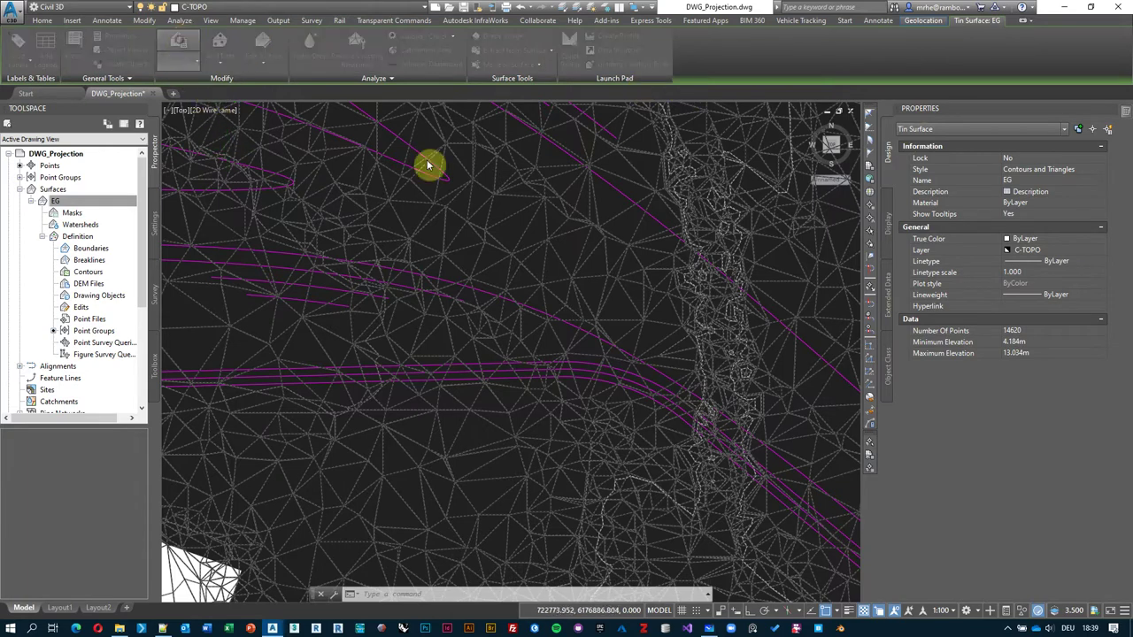
click(527, 277)
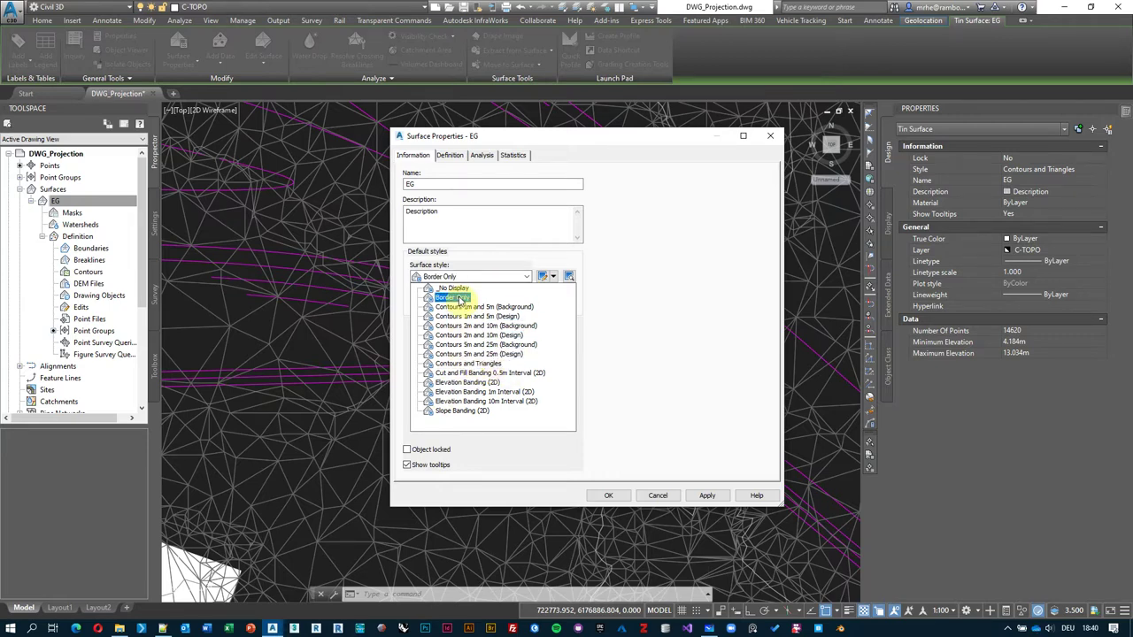
click(468, 363)
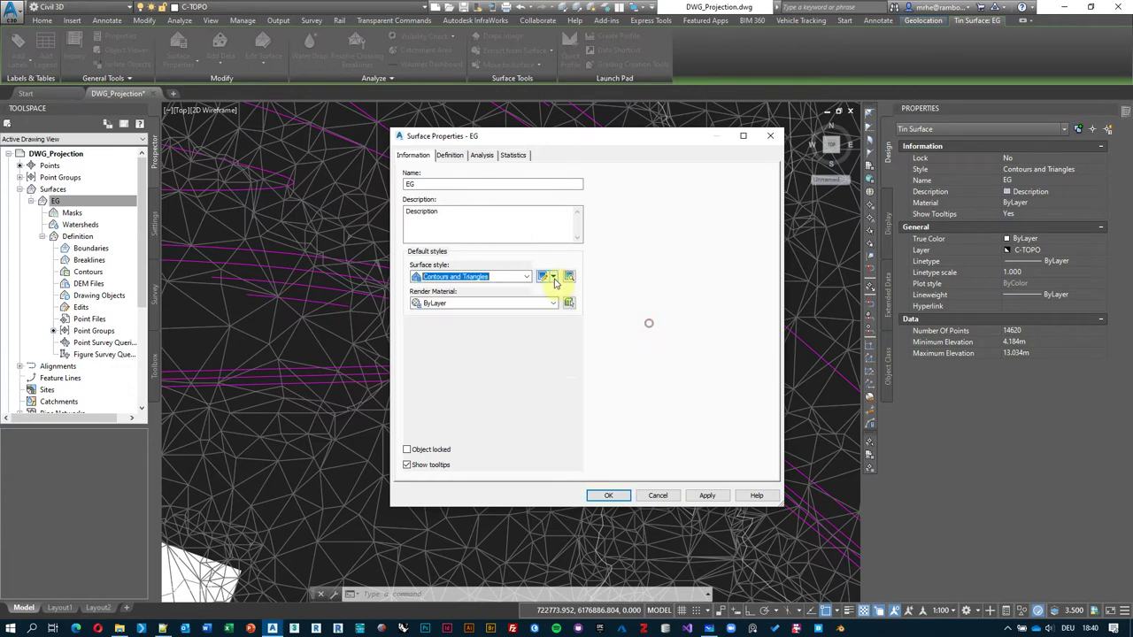
click(553, 278)
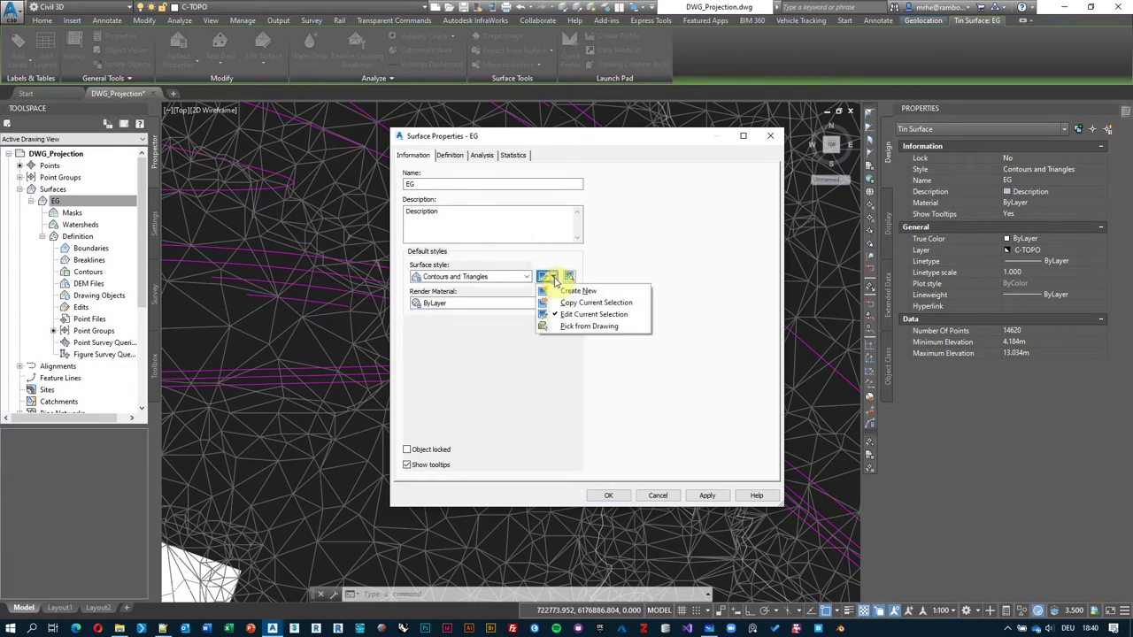
click(597, 292)
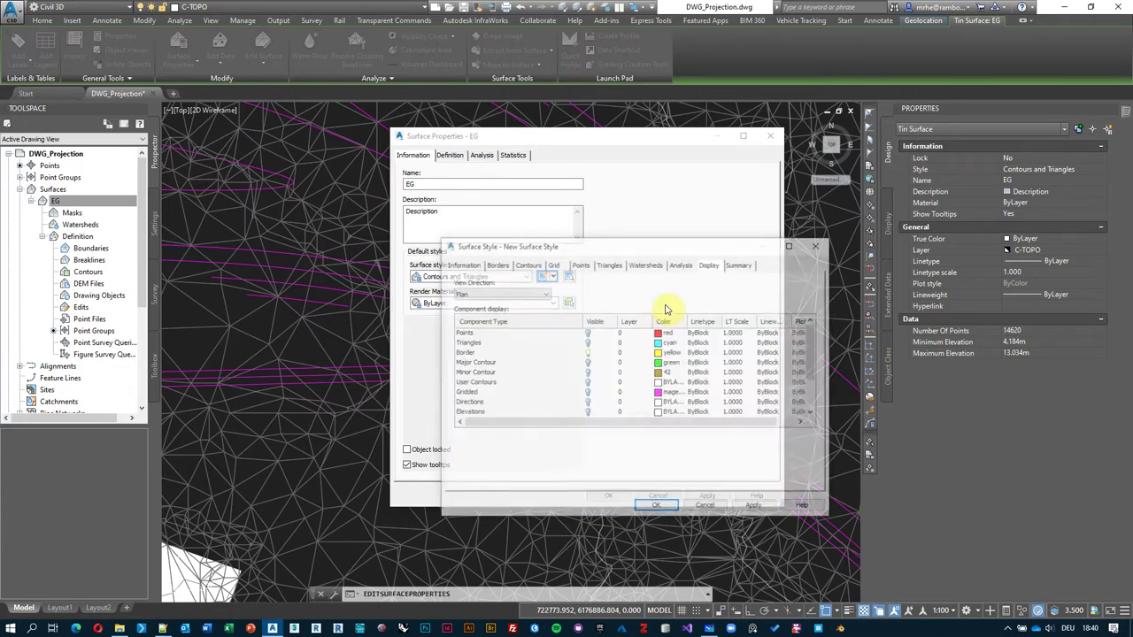
click(460, 264)
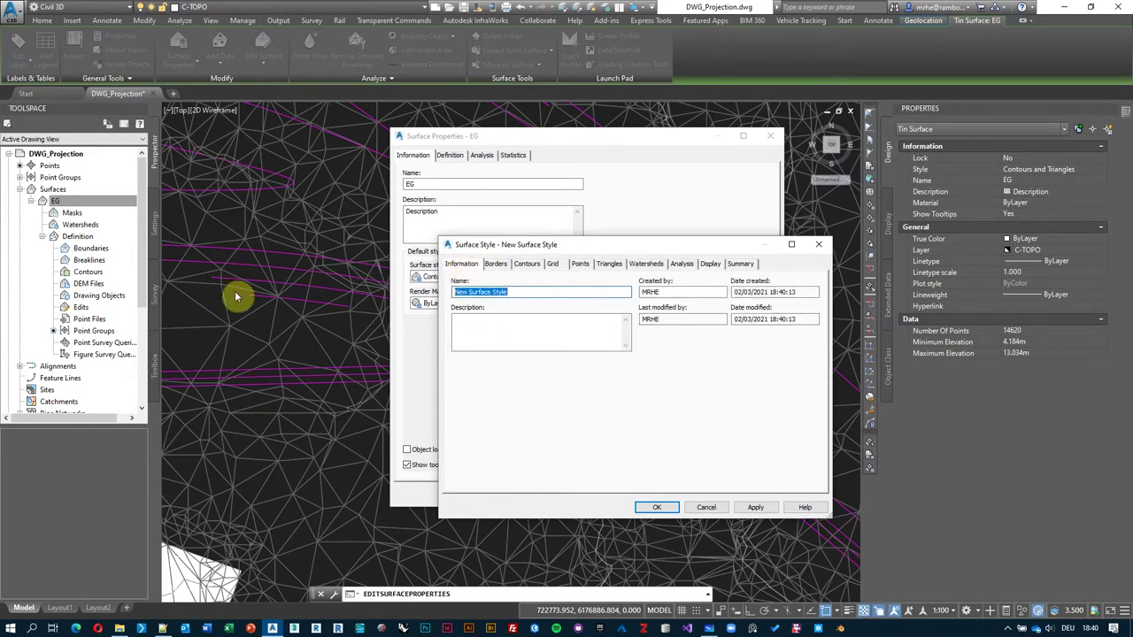
text(Triangles)
- Make the Triangles component visible in the new style's Plan view display
click(719, 267)
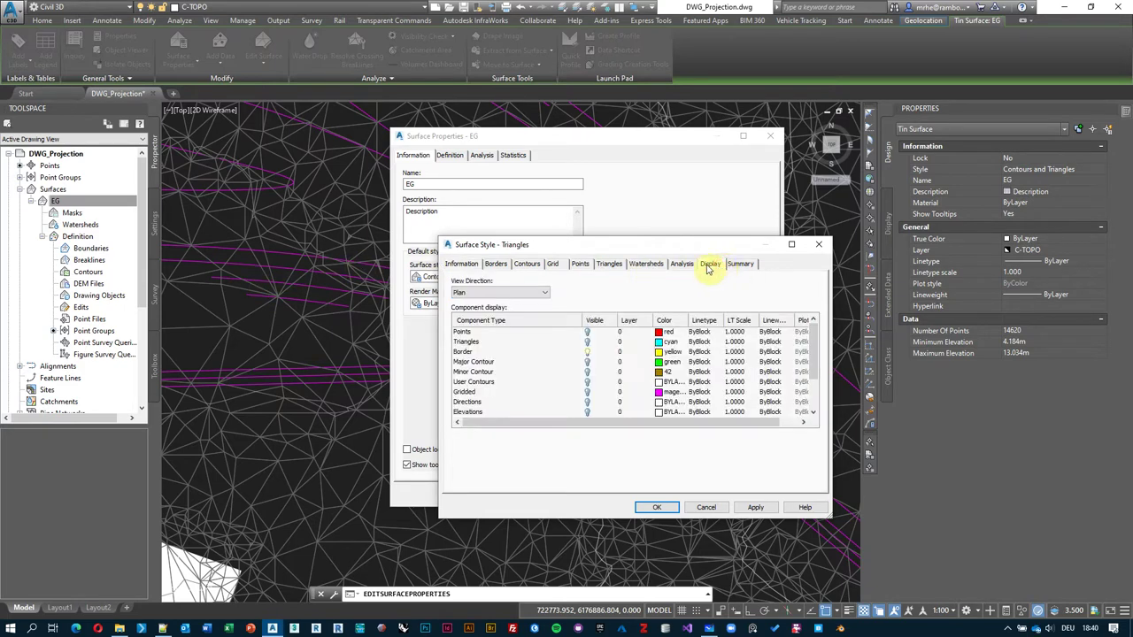
drag(604, 244, 590, 188)
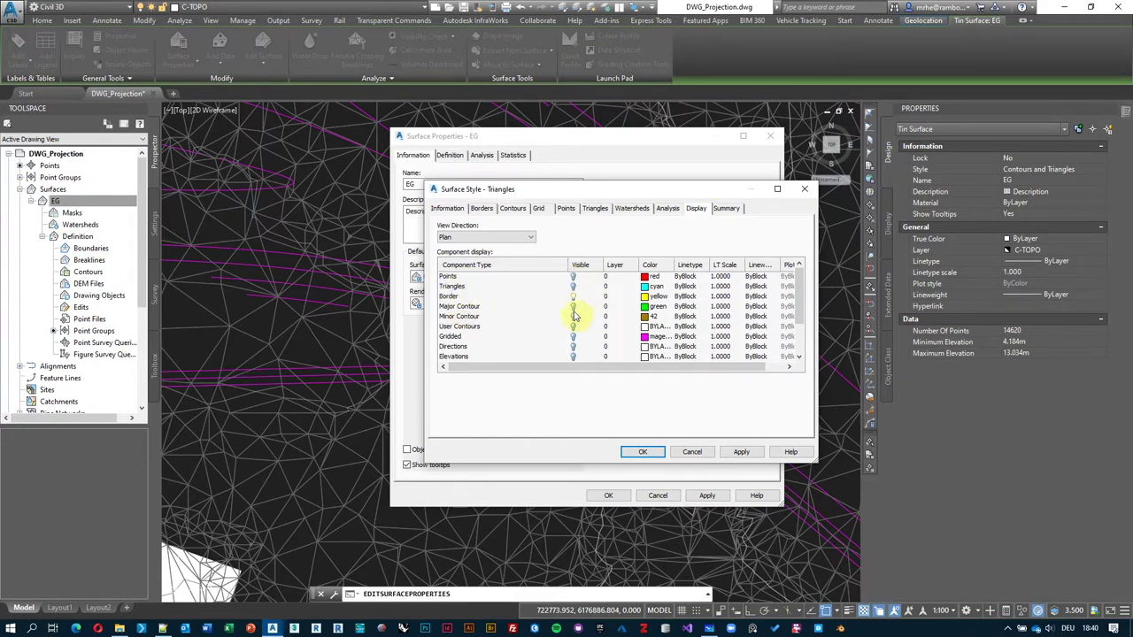
click(574, 356)
click(572, 286)
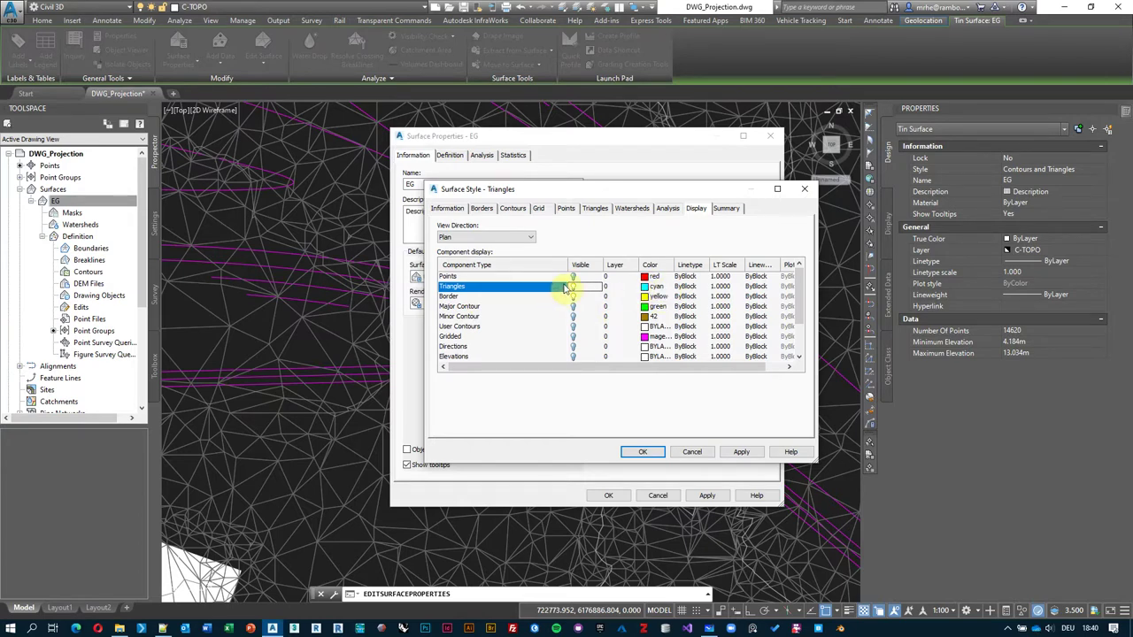
click(569, 239)
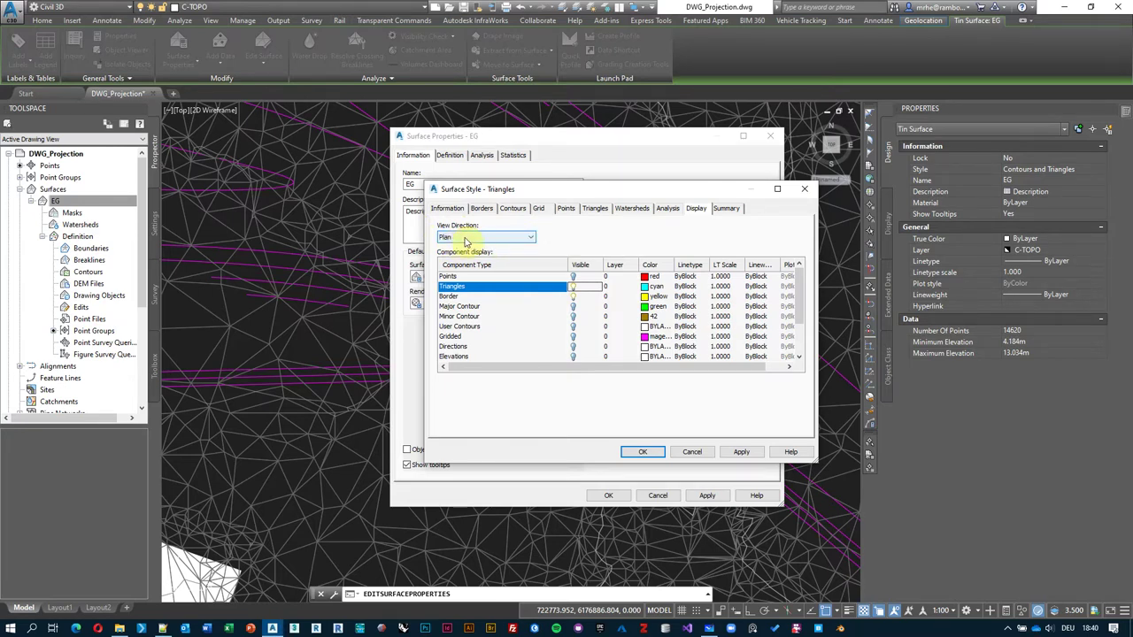
- Review the new style's Model view display settings and apply the Triangles style to the EG surface
click(503, 239)
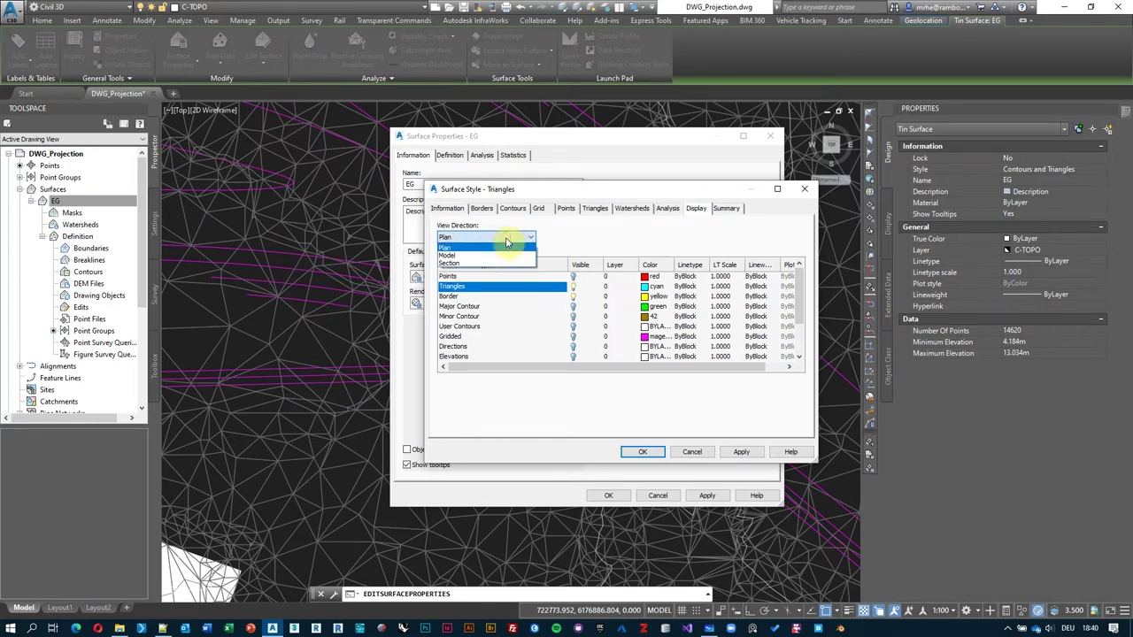
click(478, 255)
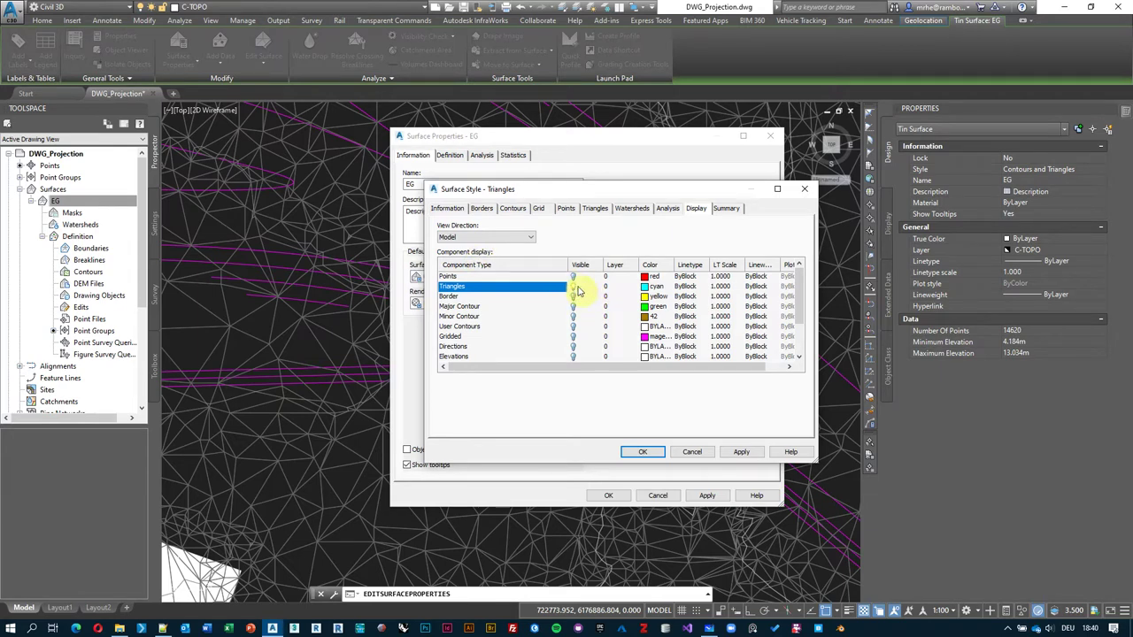
click(643, 451)
click(602, 496)
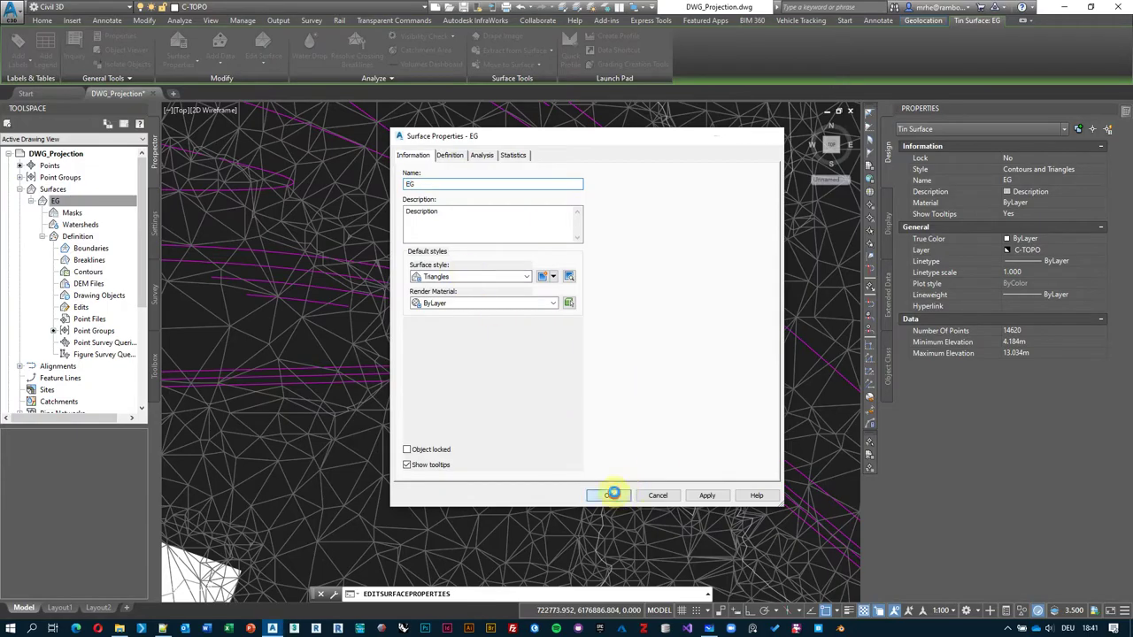
click(513, 457)
- Deselect the EG surface and examine its triangle mesh across the site, from the outer border to the sketch lines
scroll(575, 279, down, 3)
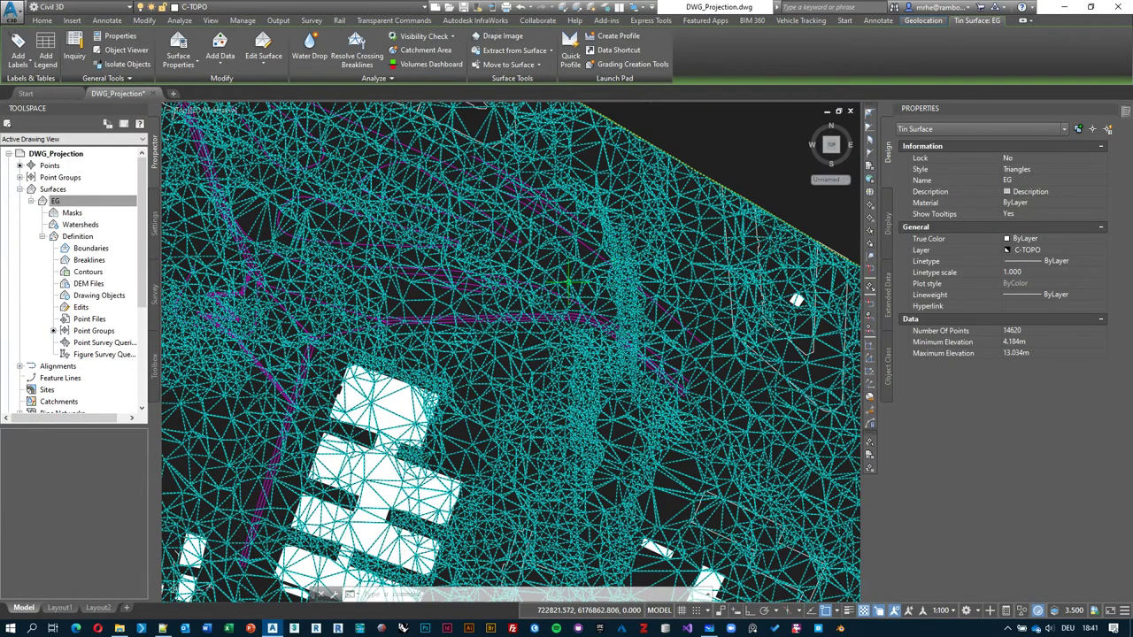
scroll(519, 298, down, 3)
key(Escape)
middle_drag(519, 299, 569, 253)
scroll(569, 253, down, 3)
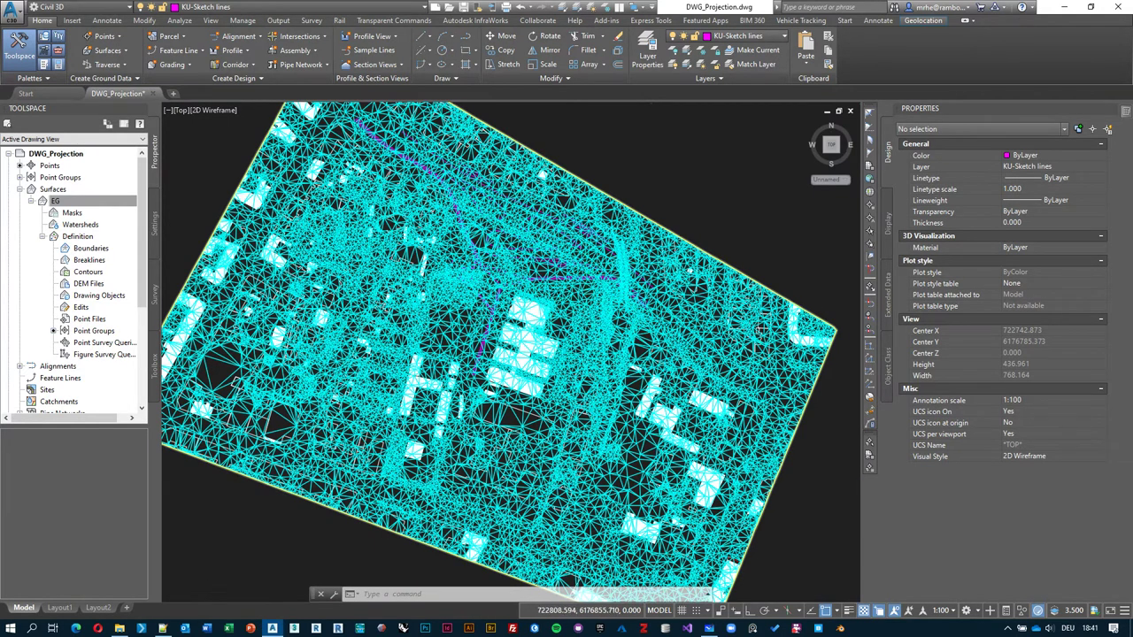
scroll(571, 288, up, 2)
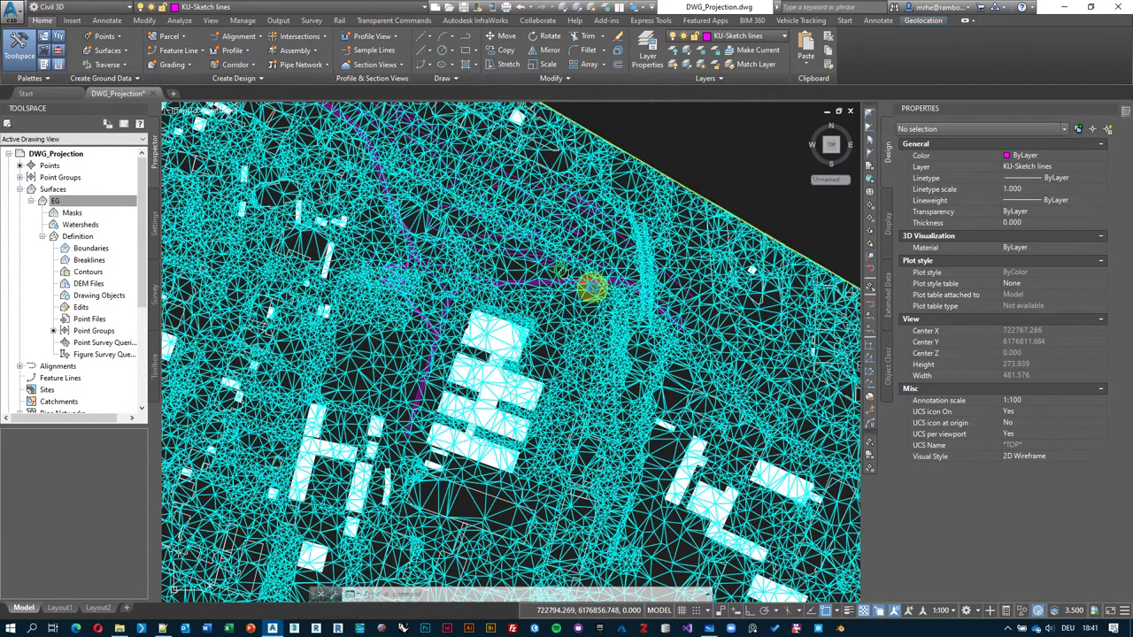
middle_drag(542, 275, 599, 306)
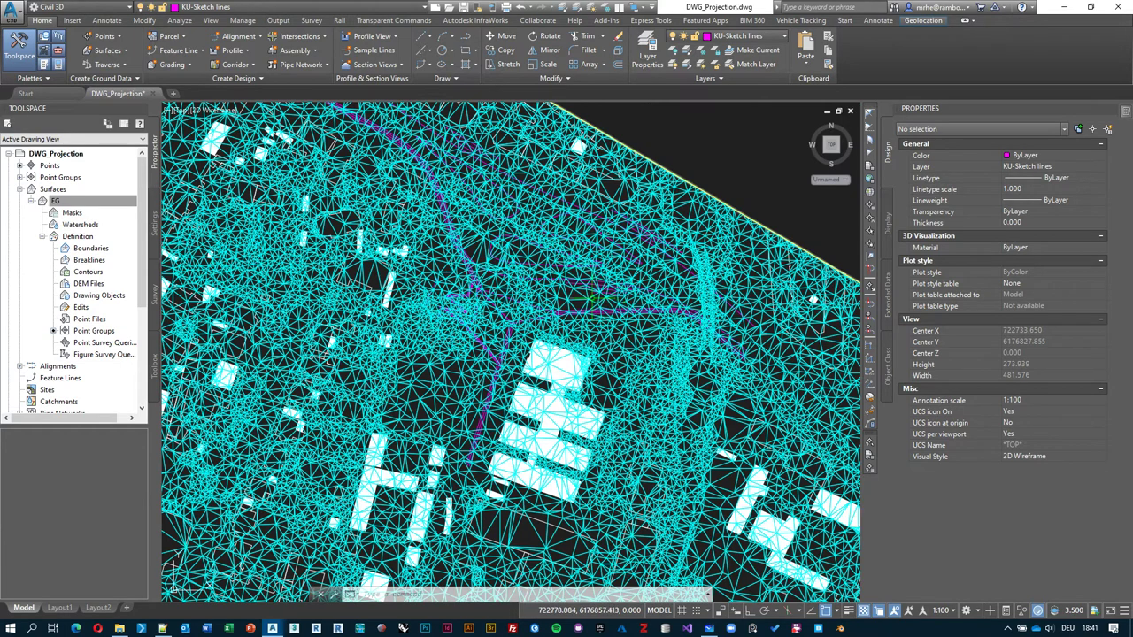
mouse_move(591, 300)
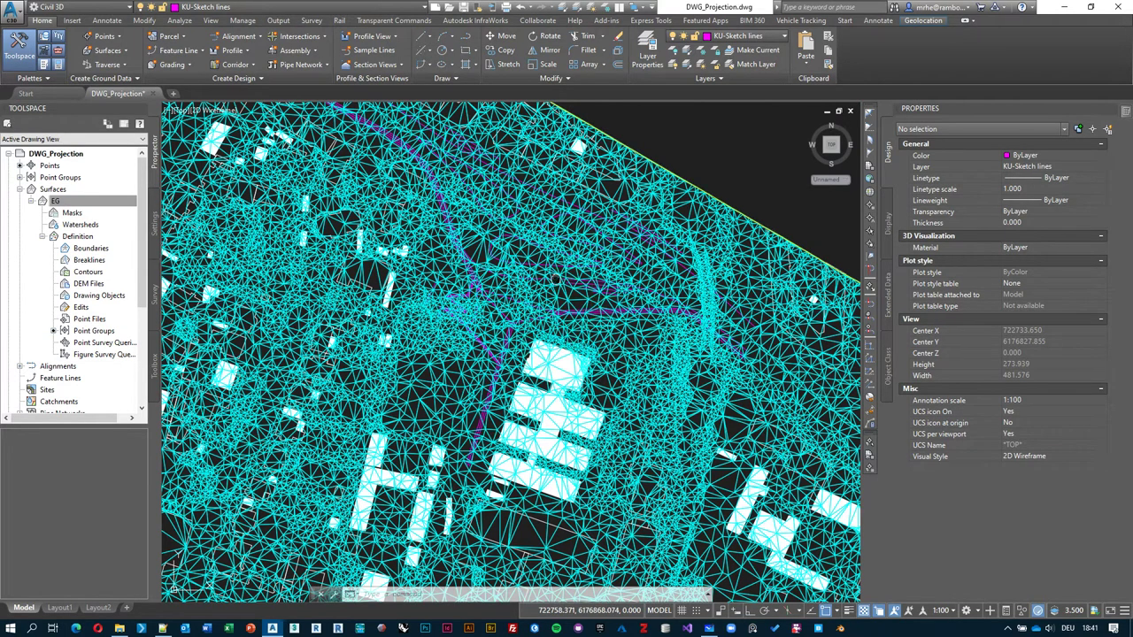
middle_drag(591, 300, 624, 318)
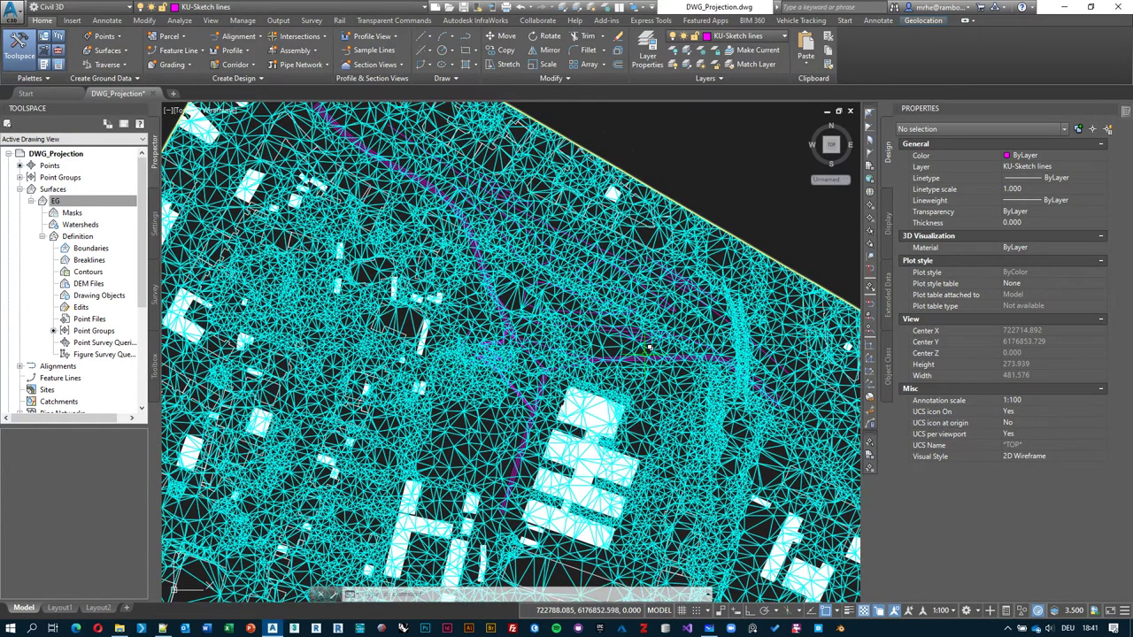
- Examine the EG surface's triangles around the sketch lines, briefly selecting the surface and clearing the selection
scroll(637, 339, up, 4)
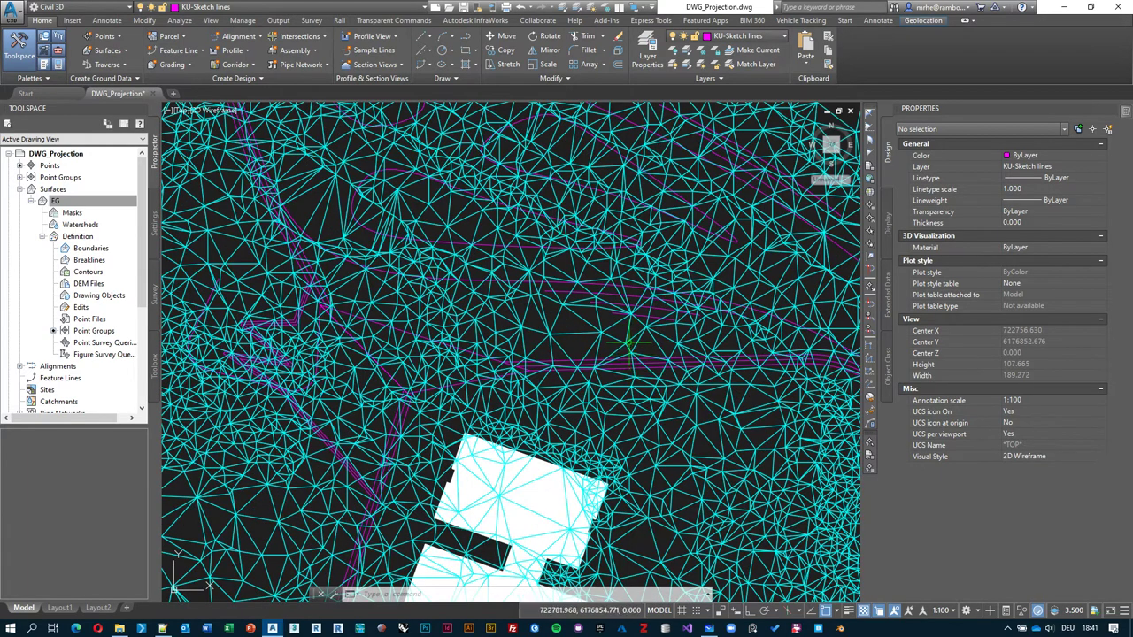
click(620, 339)
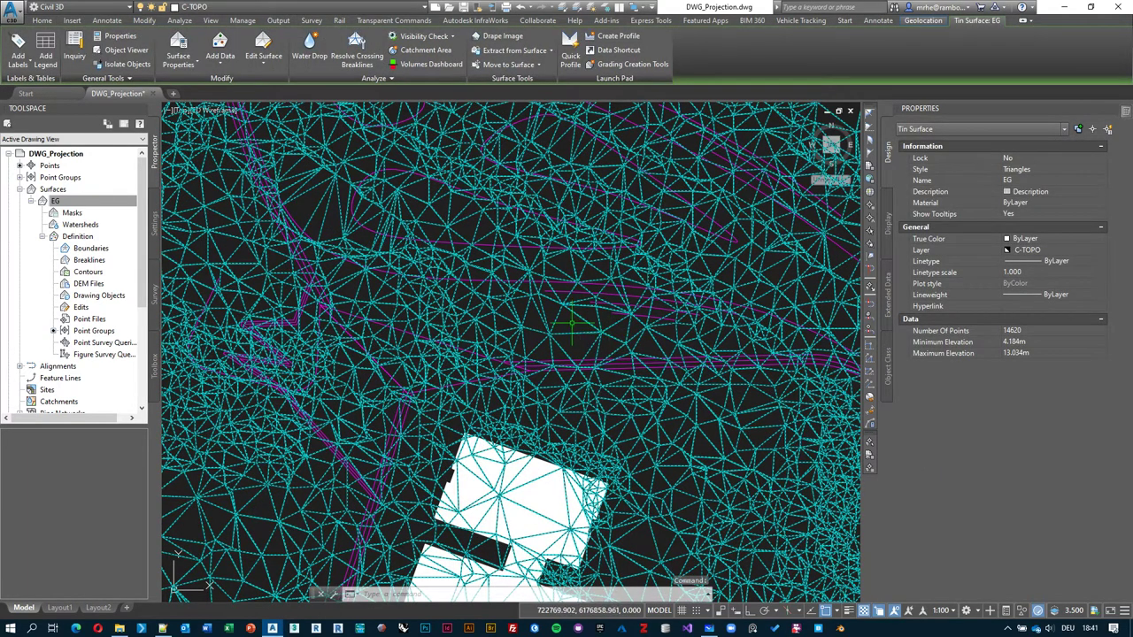
scroll(571, 325, down, 2)
key(Escape)
key(Escape)
scroll(520, 320, down, 2)
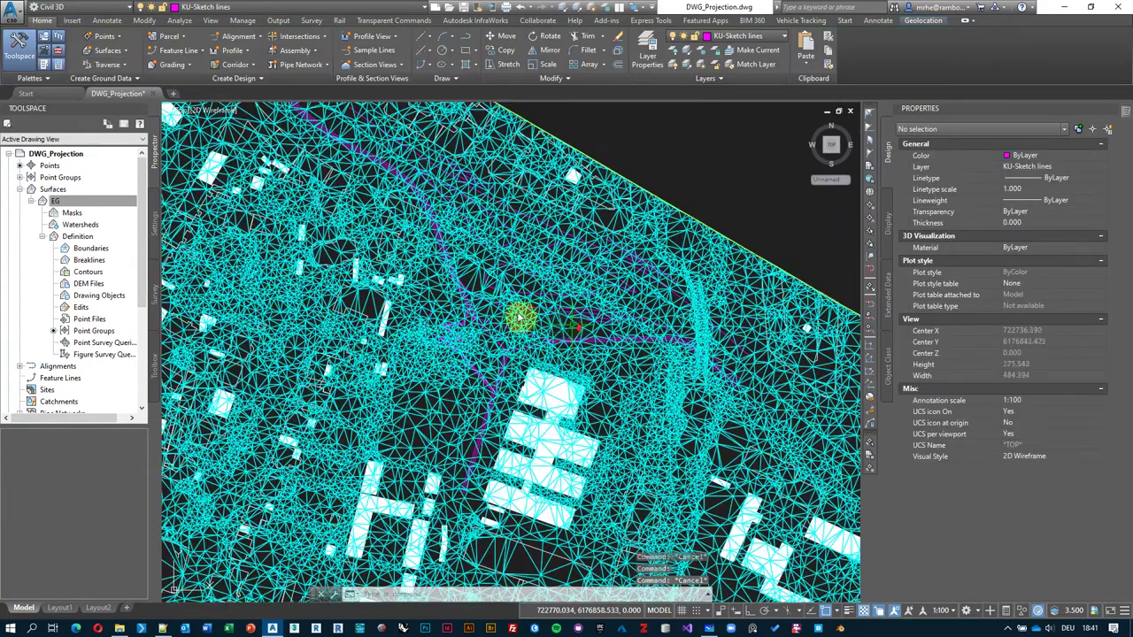
scroll(521, 321, down, 4)
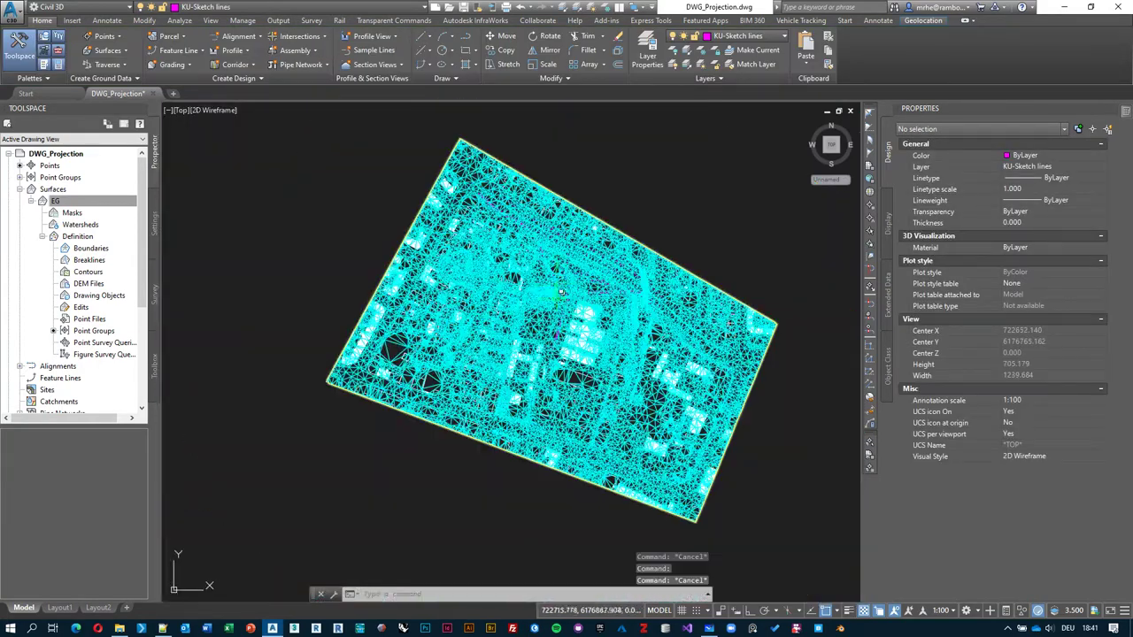
- Change the drawing to the SE Isometric view and orbit to a lower oblique angle over the EG surface
click(181, 110)
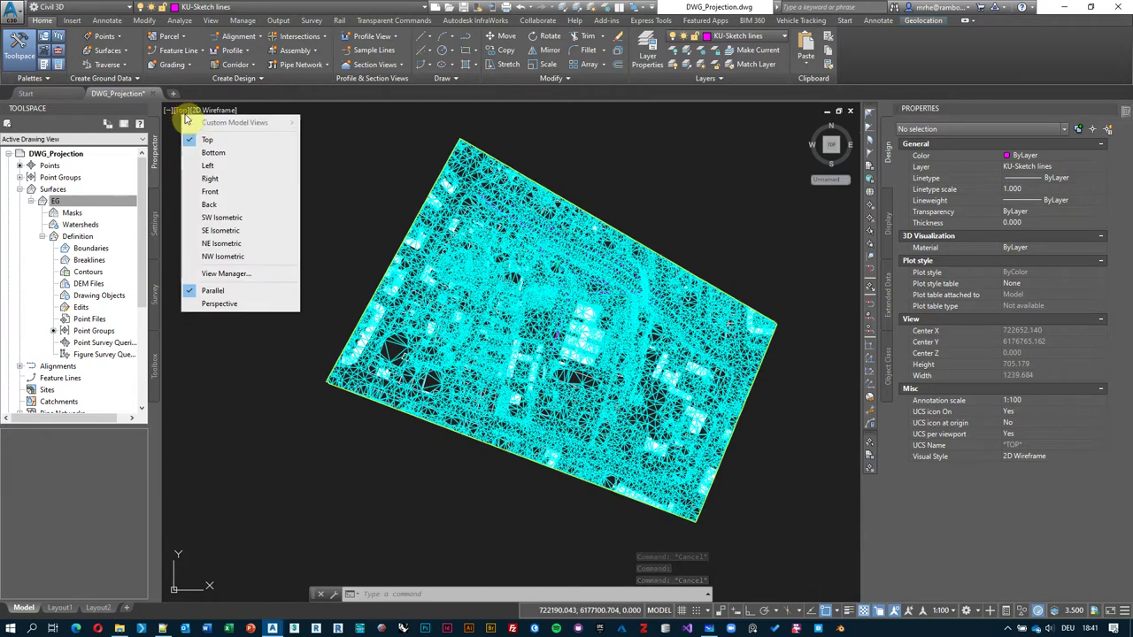
click(242, 231)
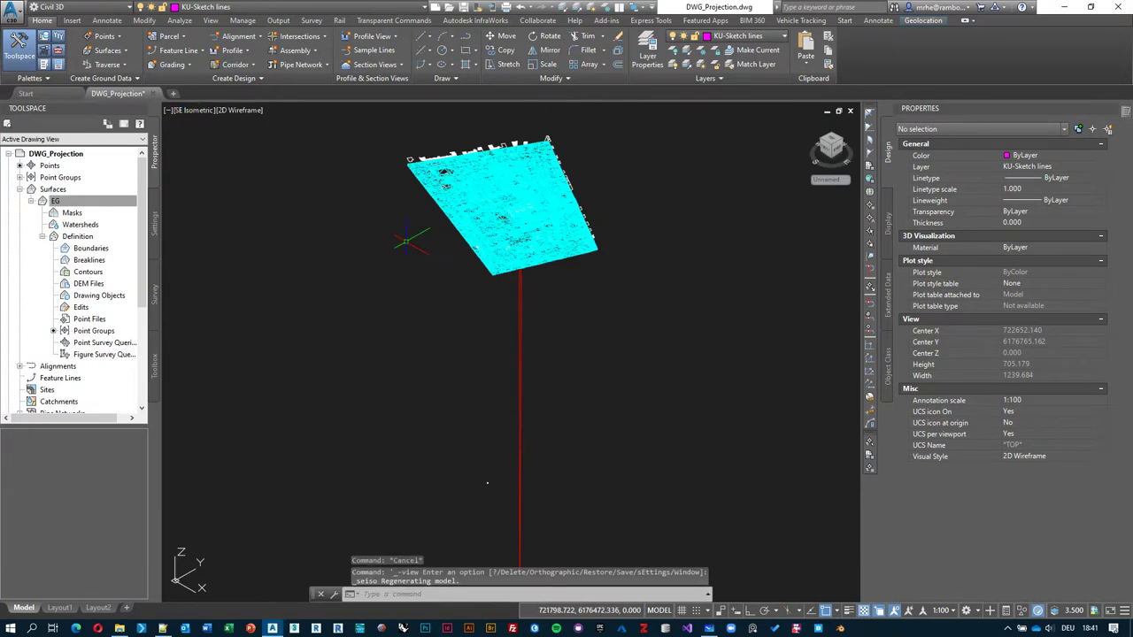
scroll(505, 404, down, 5)
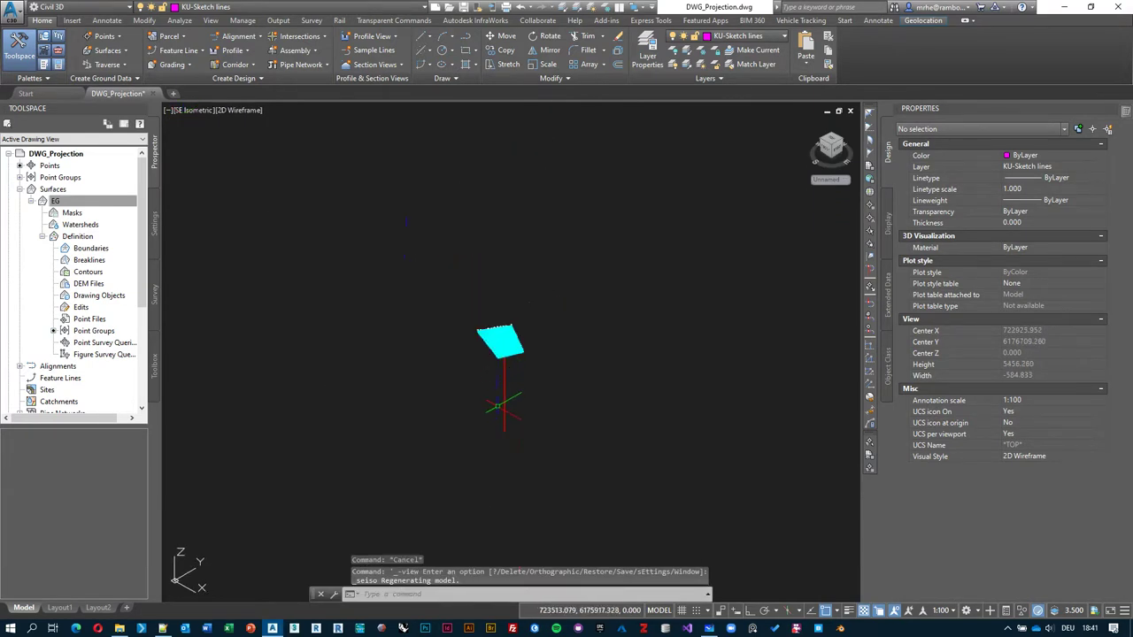
scroll(507, 403, up, 5)
scroll(501, 228, up, 8)
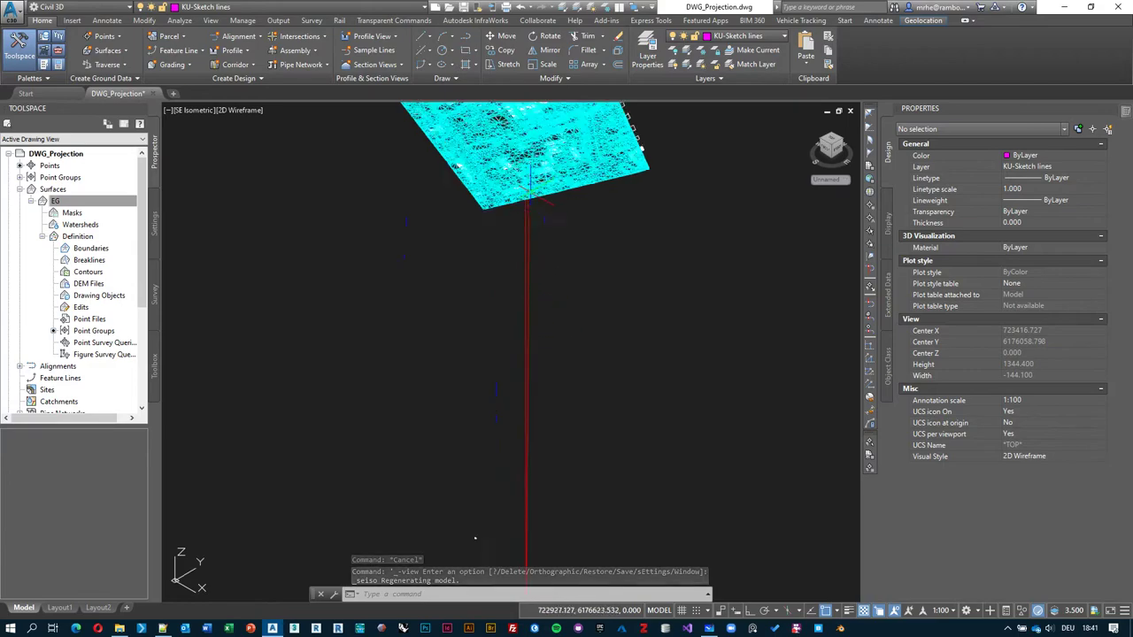
scroll(502, 227, down, 6)
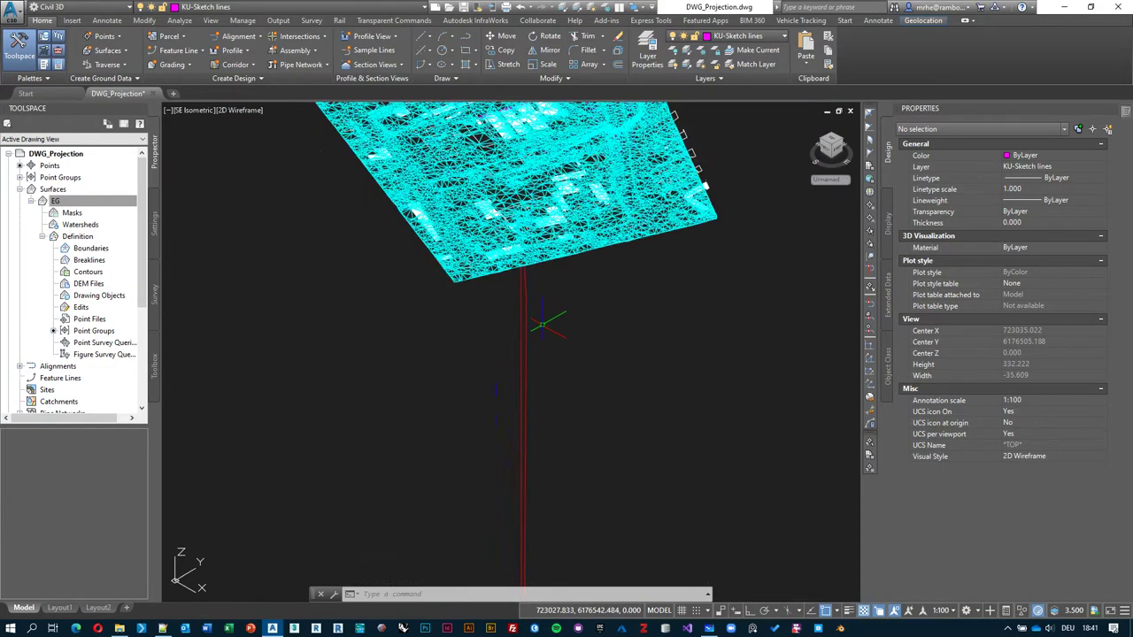
scroll(526, 329, up, 4)
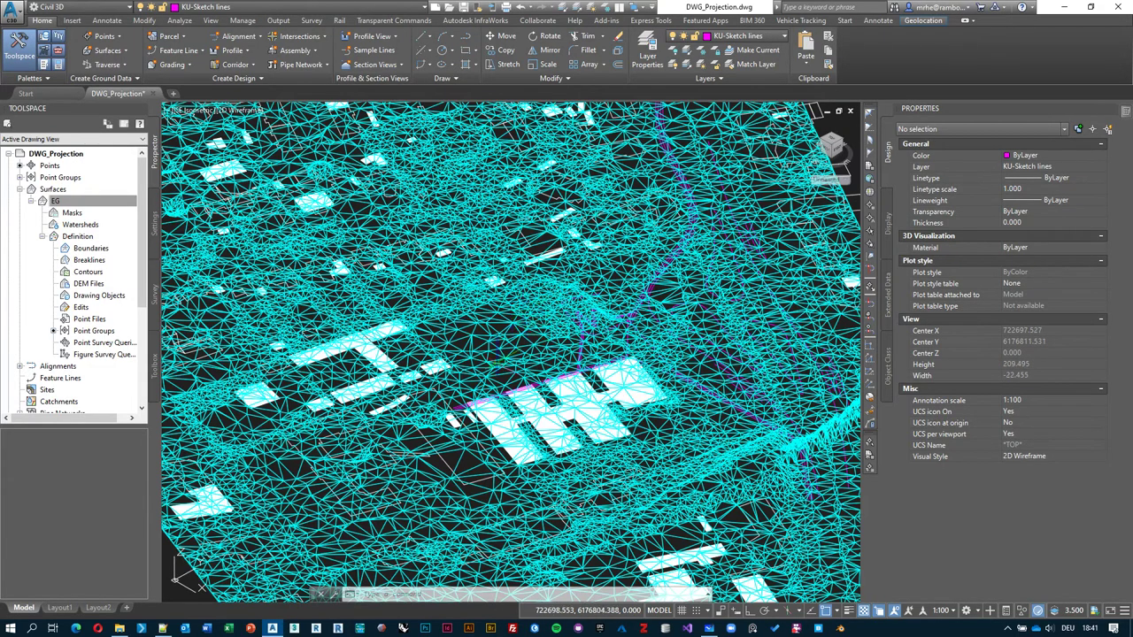
shift+middle_drag(522, 328, 604, 277)
scroll(567, 307, down, 5)
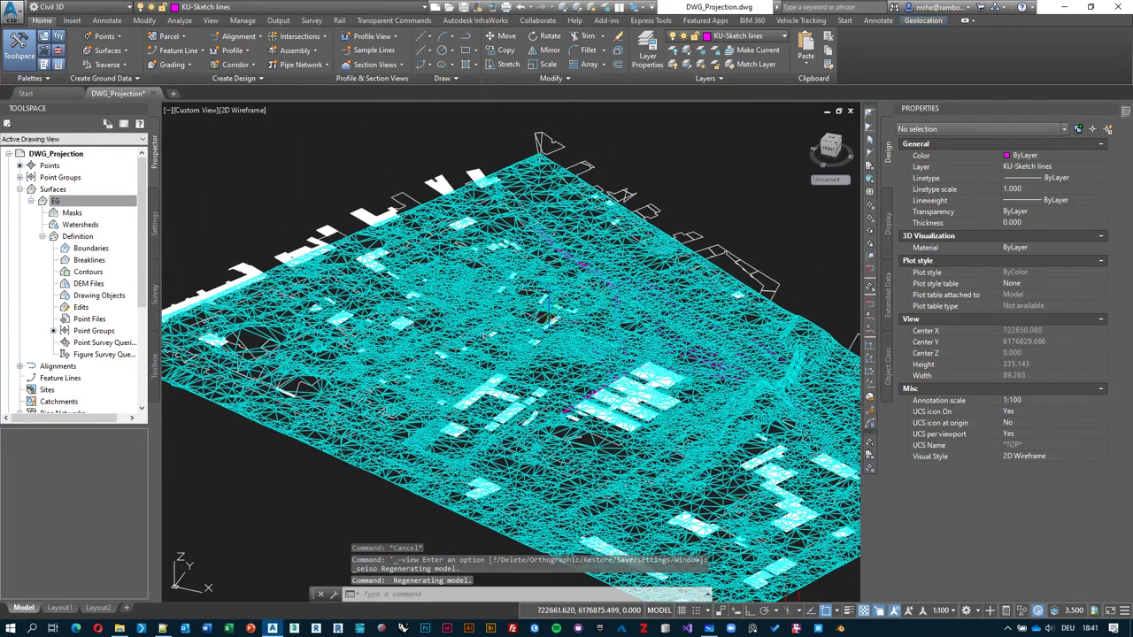
- Apply the Shaded visual style to the 3D view of the EG surface
click(244, 110)
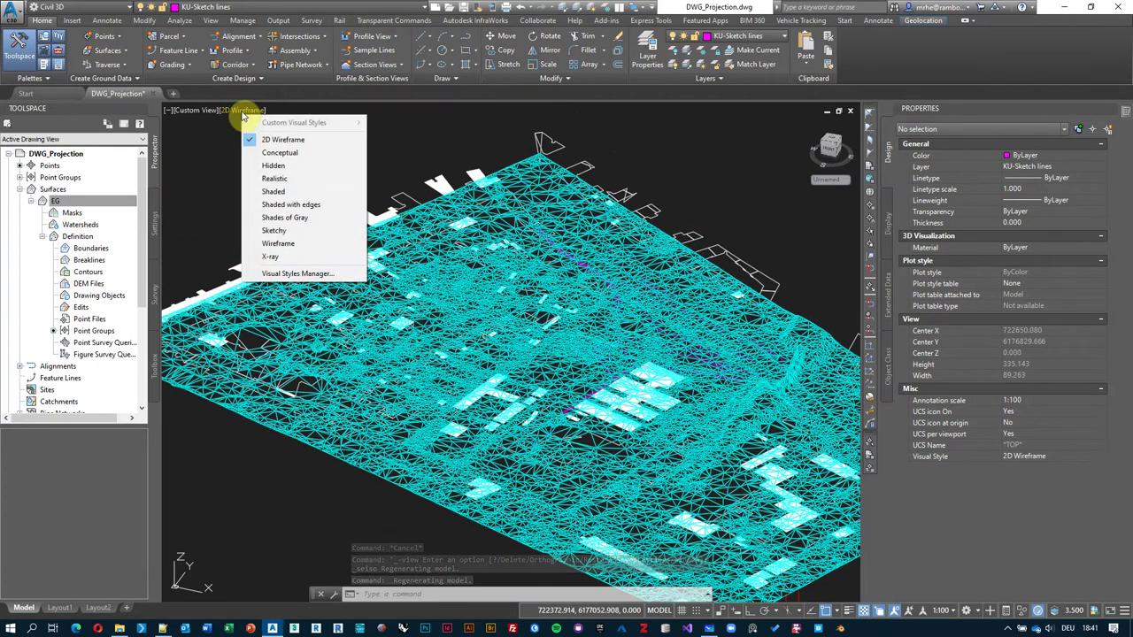
key(Escape)
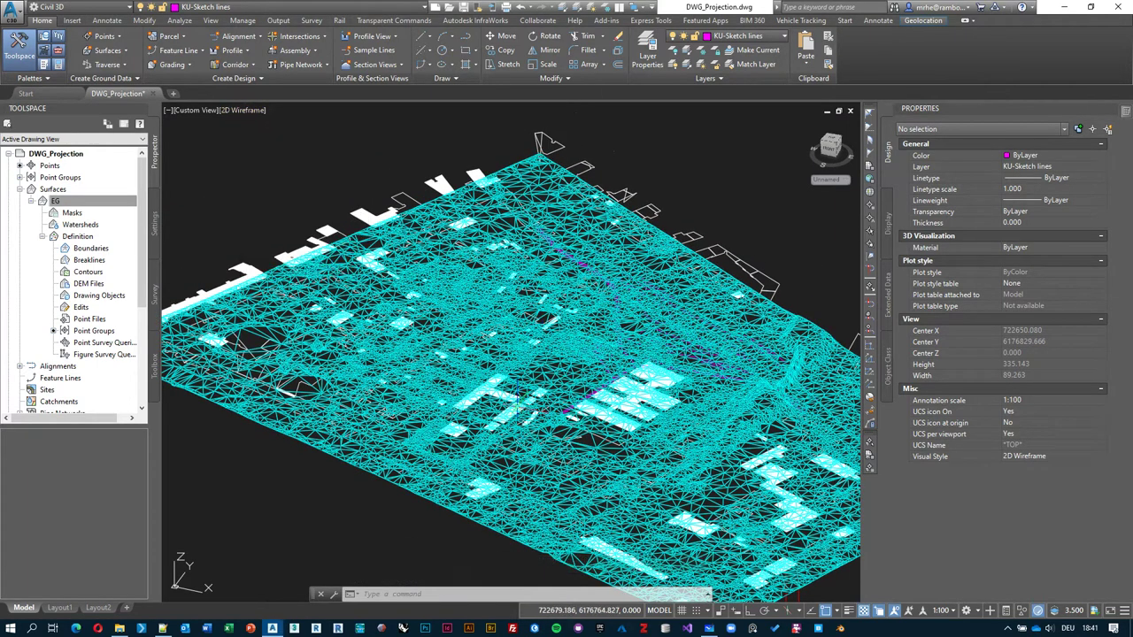
scroll(557, 452, up, 2)
scroll(563, 449, up, 2)
scroll(611, 403, up, 2)
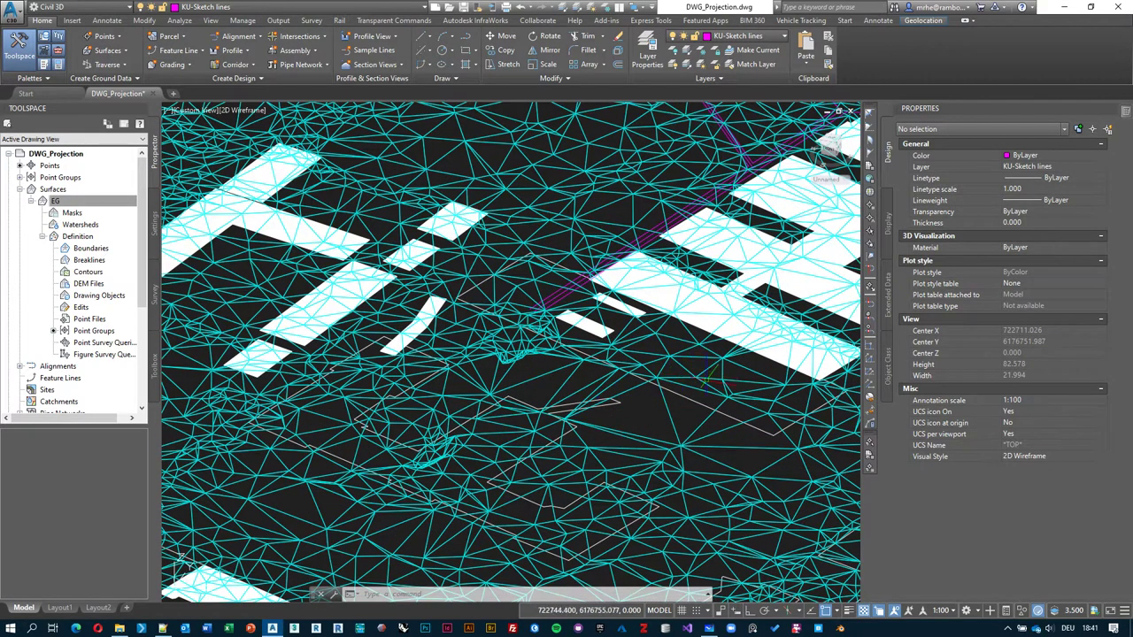
click(234, 111)
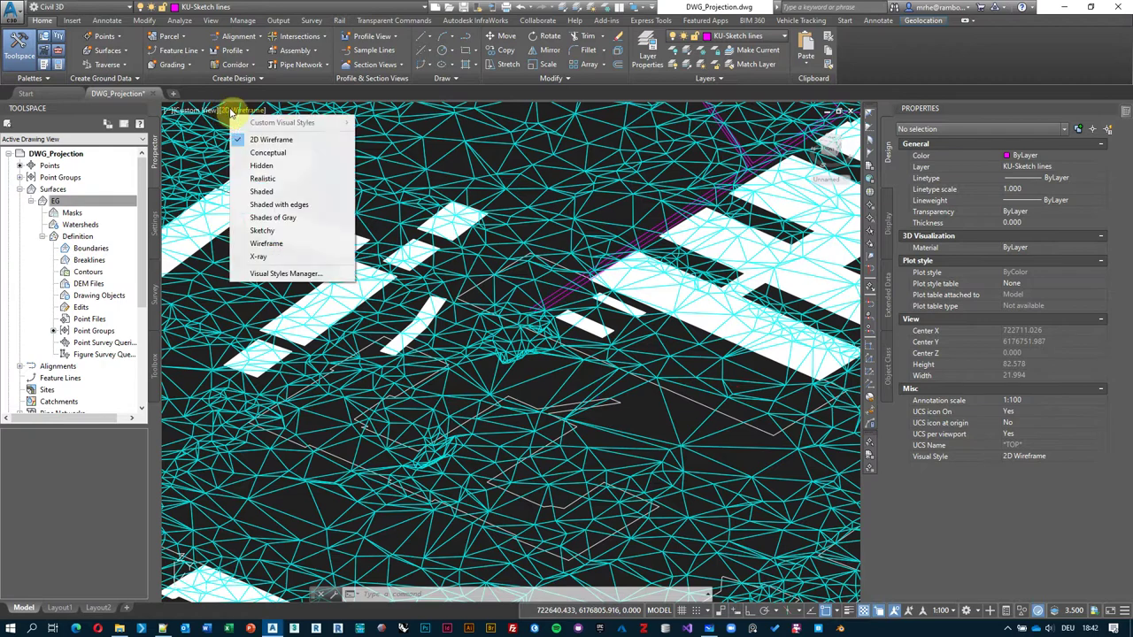
click(282, 192)
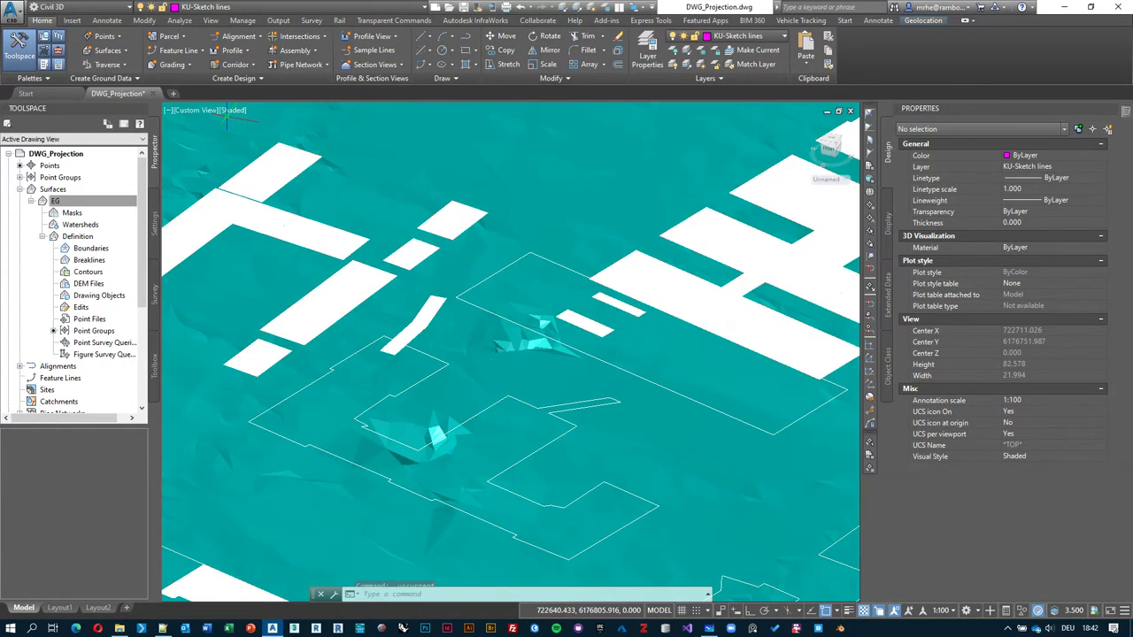
- Examine the shaded terrain from several angles, around the large comb-shaped building and the long embankment beside it
scroll(465, 323, down, 6)
key(Escape)
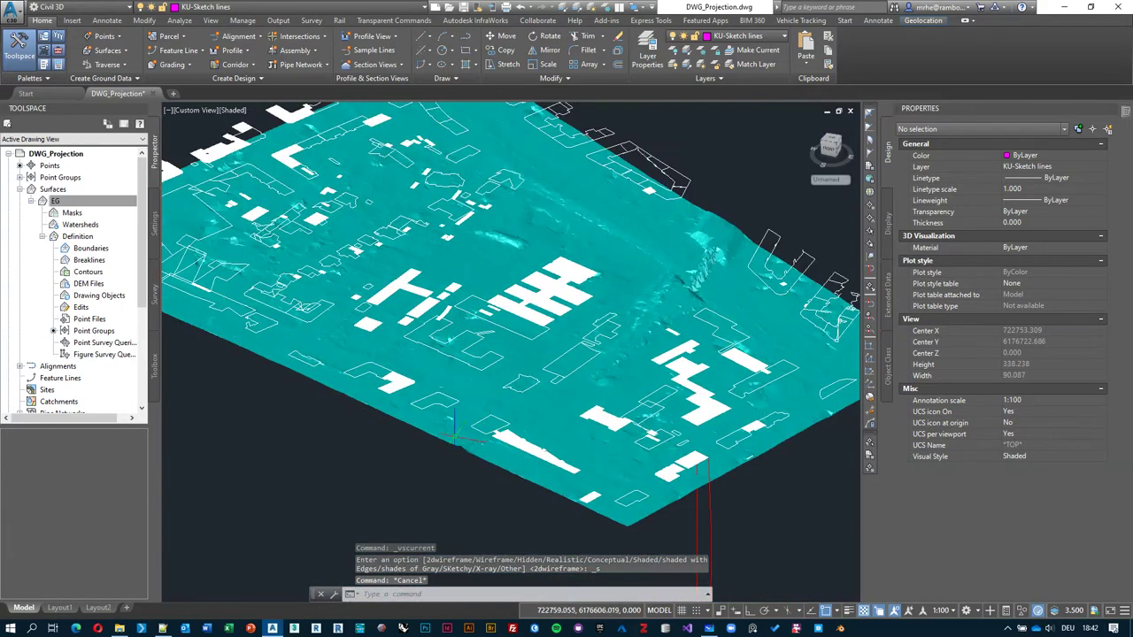
mouse_move(469, 372)
shift+middle_down()
mouse_move(498, 407)
mouse_move(615, 422)
mouse_move(717, 382)
mouse_move(600, 434)
mouse_move(577, 363)
shift+middle_up()
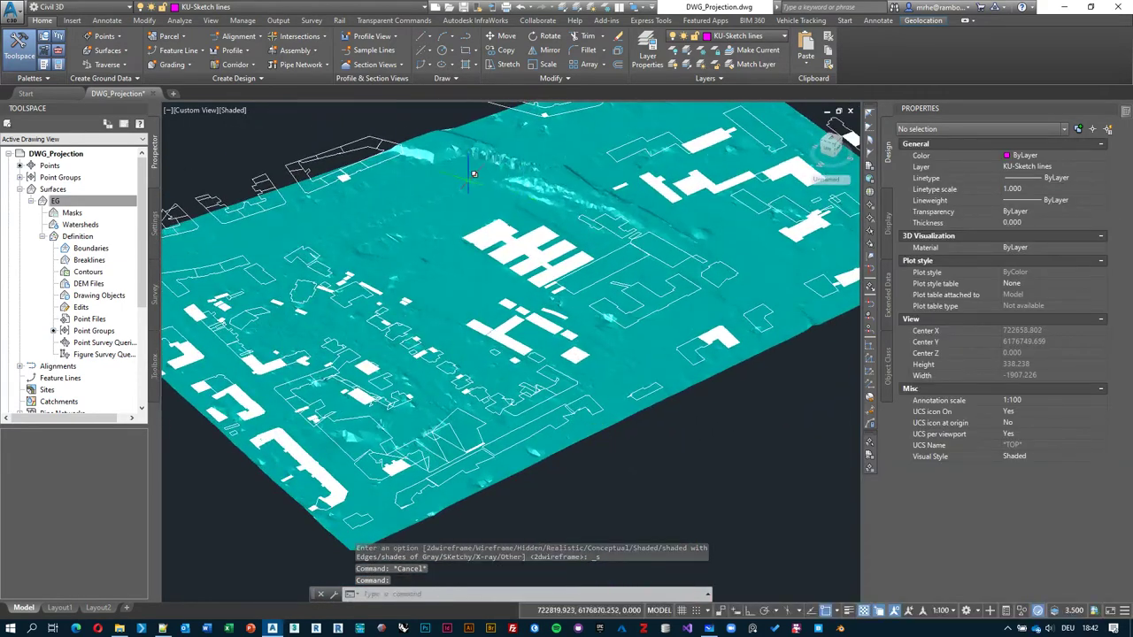
scroll(467, 177, up, 3)
scroll(523, 185, up, 2)
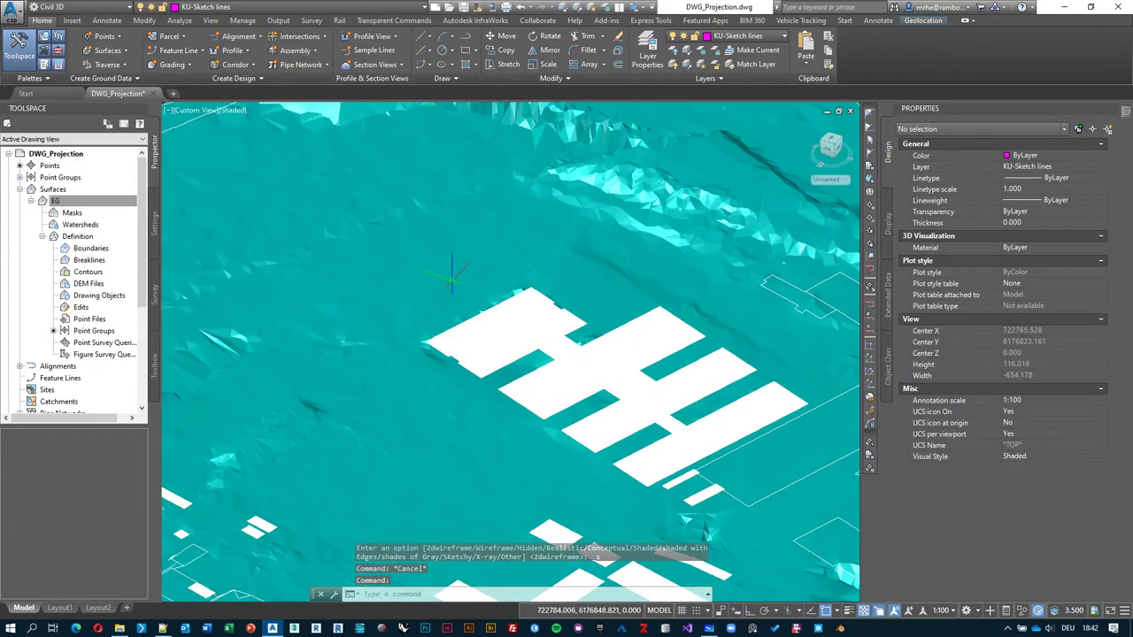
scroll(452, 274, down, 8)
mouse_move(482, 292)
shift+middle_down()
mouse_move(506, 366)
mouse_move(431, 367)
mouse_move(478, 336)
mouse_move(483, 295)
mouse_move(599, 382)
mouse_move(469, 270)
mouse_move(532, 293)
mouse_move(675, 274)
mouse_move(663, 288)
mouse_move(627, 245)
mouse_move(638, 263)
mouse_move(579, 334)
shift+middle_up()
scroll(536, 300, up, 5)
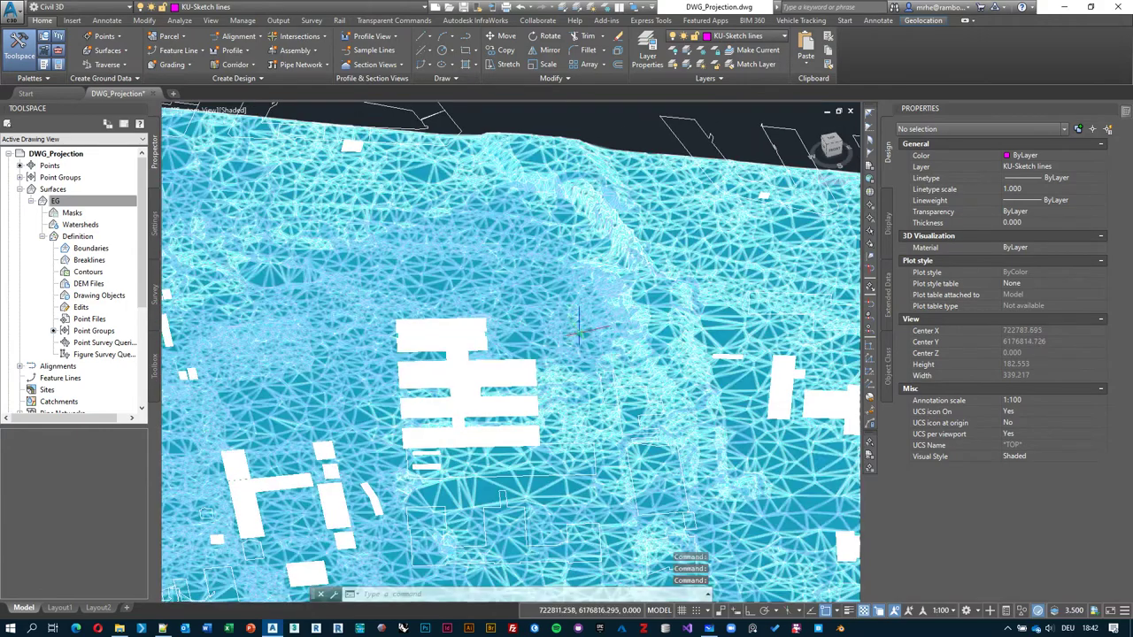
- Inspect the raised and sunken landforms beside the small building footprints on the shaded surface
scroll(579, 335, down, 6)
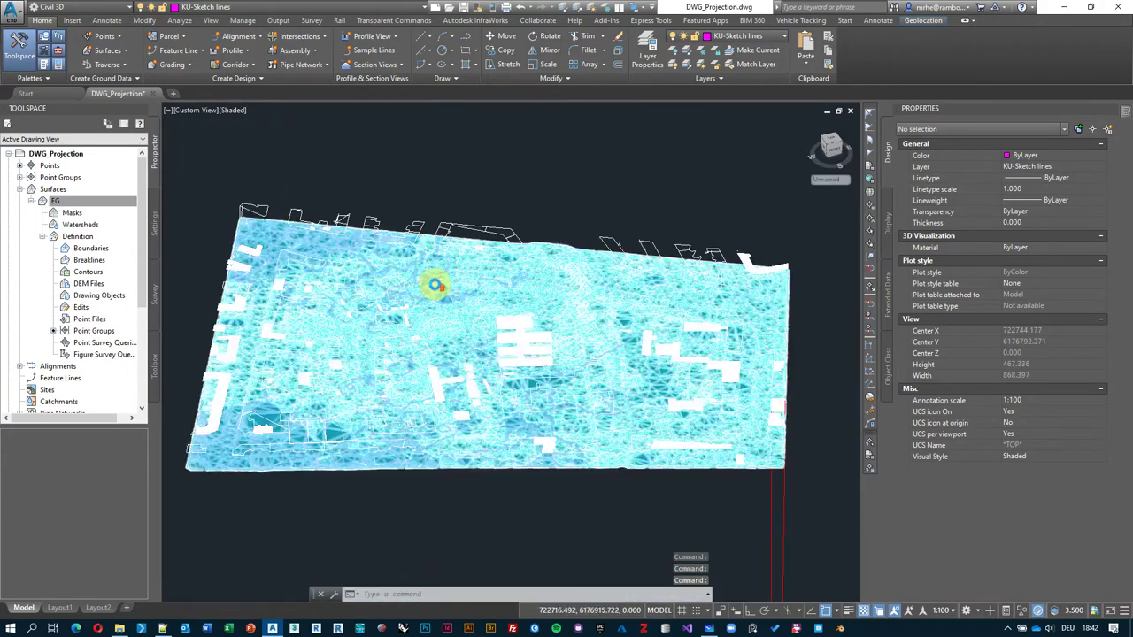
scroll(434, 284, up, 5)
scroll(473, 362, up, 3)
scroll(394, 456, up, 2)
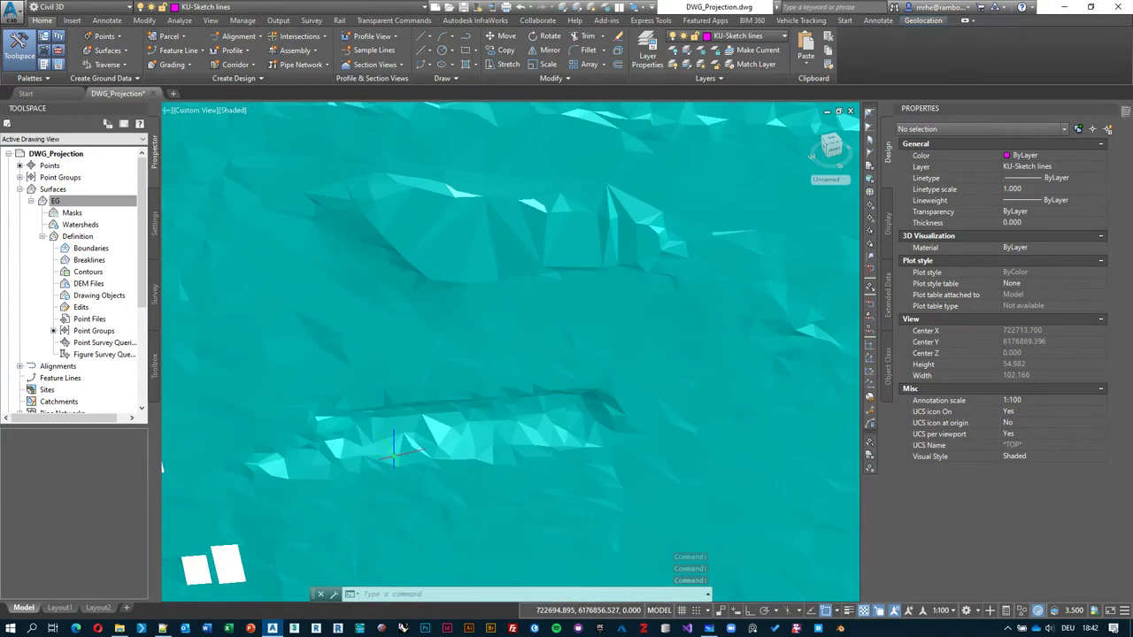
scroll(394, 456, down, 1)
middle_drag(394, 456, 609, 385)
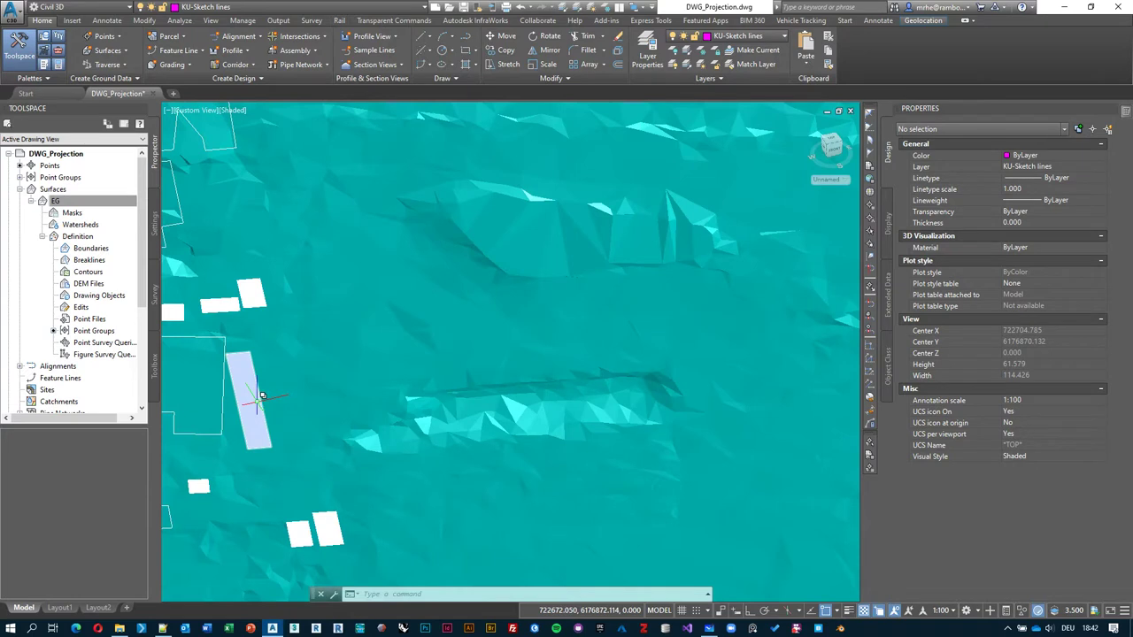
mouse_move(262, 396)
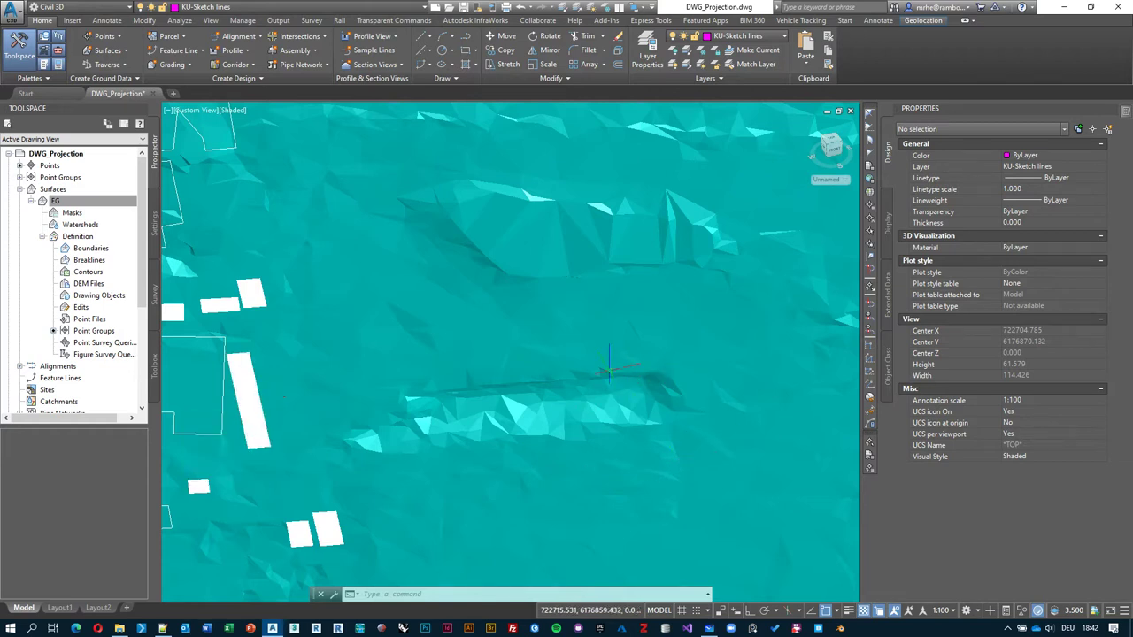
scroll(600, 366, down, 5)
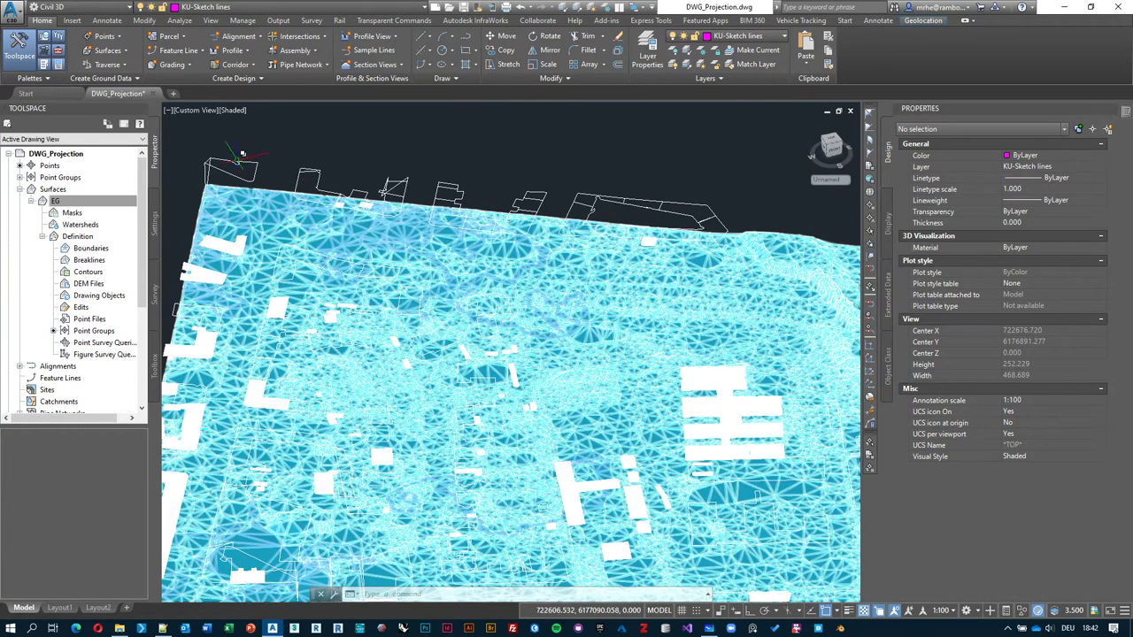
- Rename the EG surface as EG_Decimated in its surface properties
click(51, 200)
right_click(57, 206)
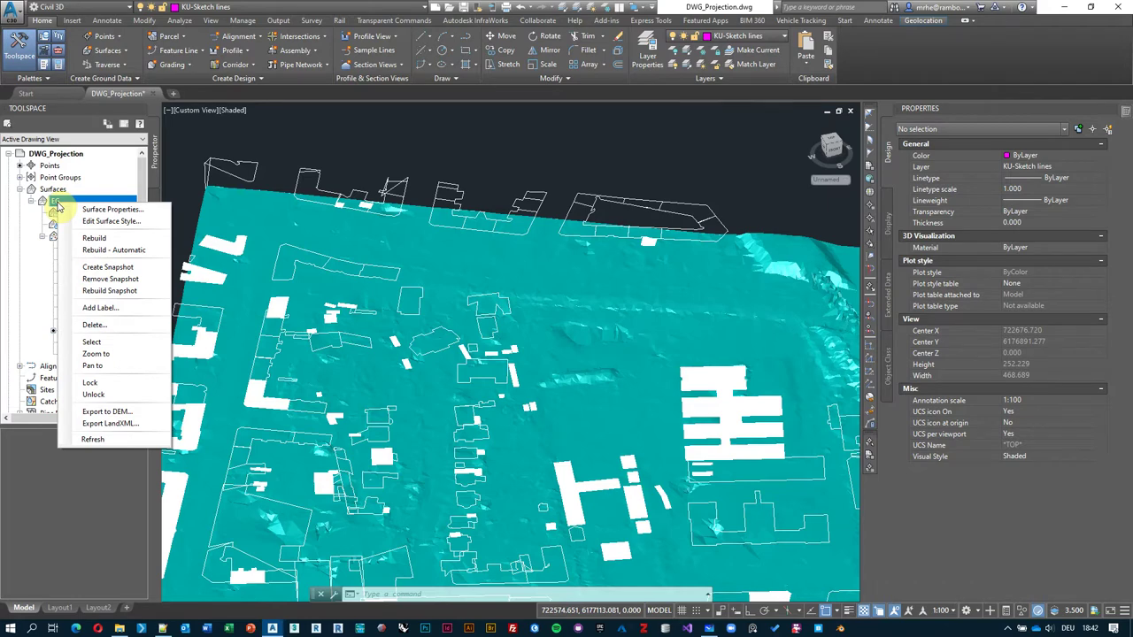
click(57, 204)
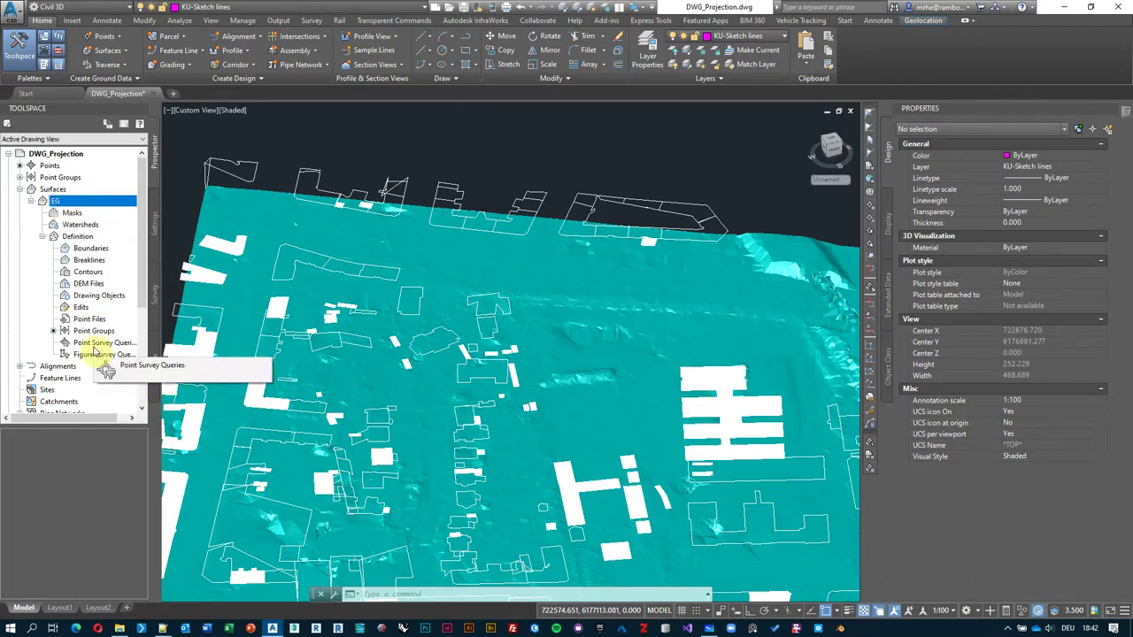
right_click(78, 203)
click(106, 209)
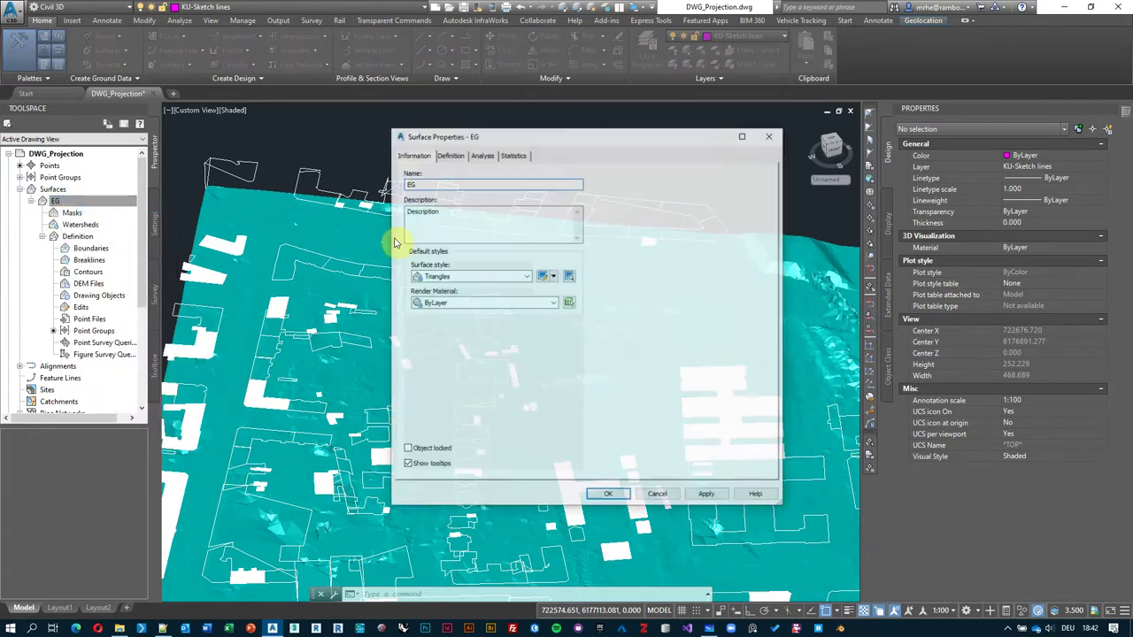
click(432, 184)
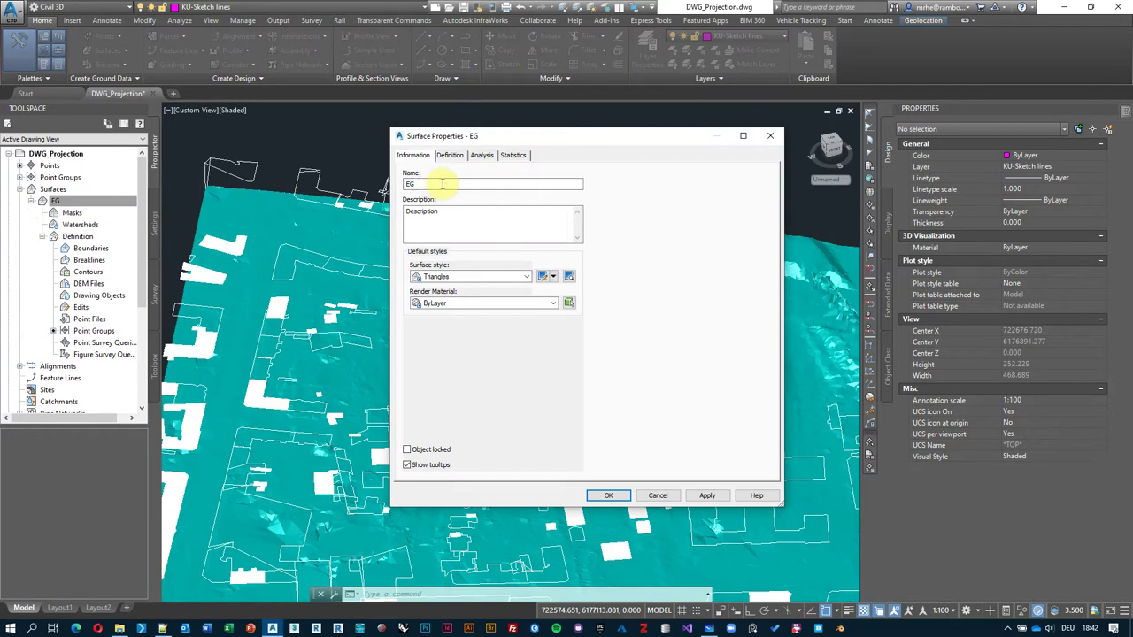
text(_Decimated)
click(608, 495)
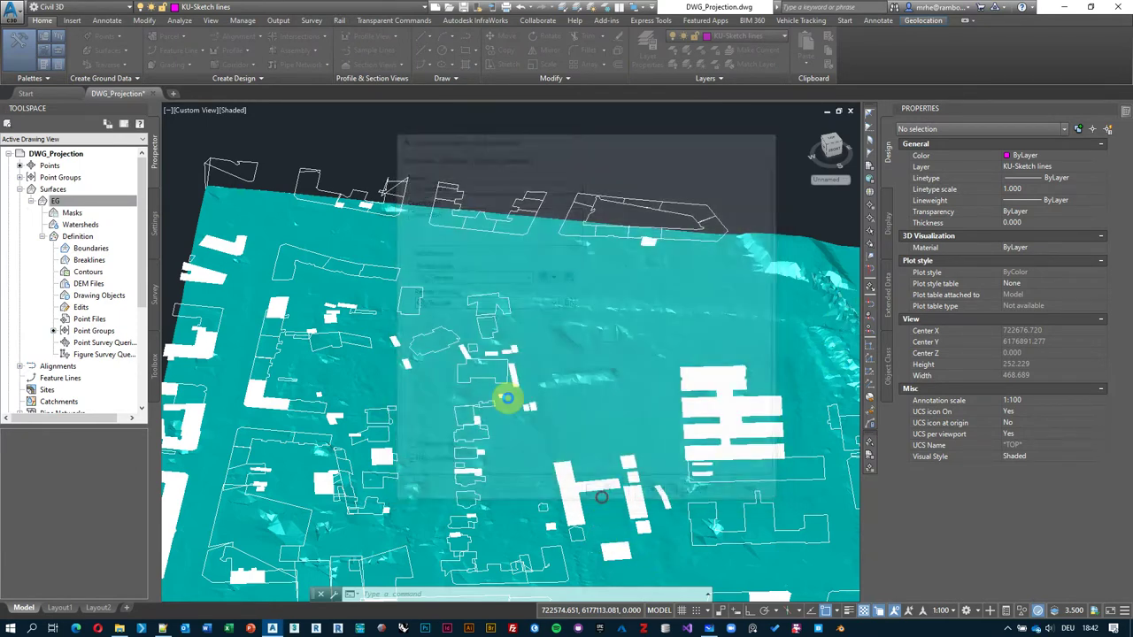
- Create a new TIN surface named EG_Full on layer C-TOPO with the Triangles surface style
click(55, 197)
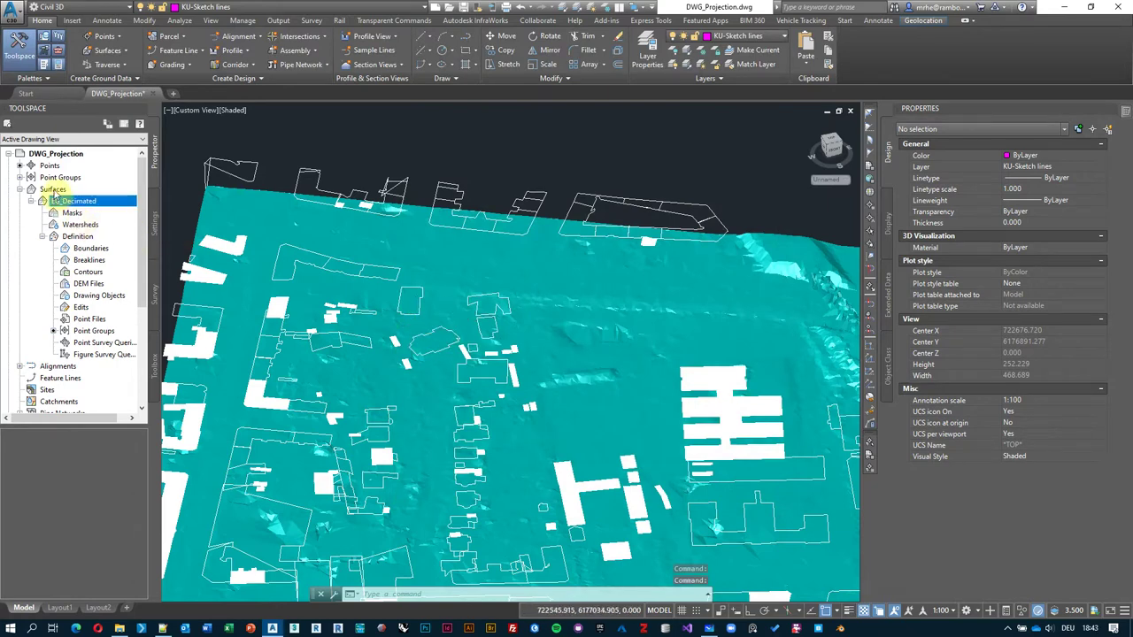
right_click(55, 190)
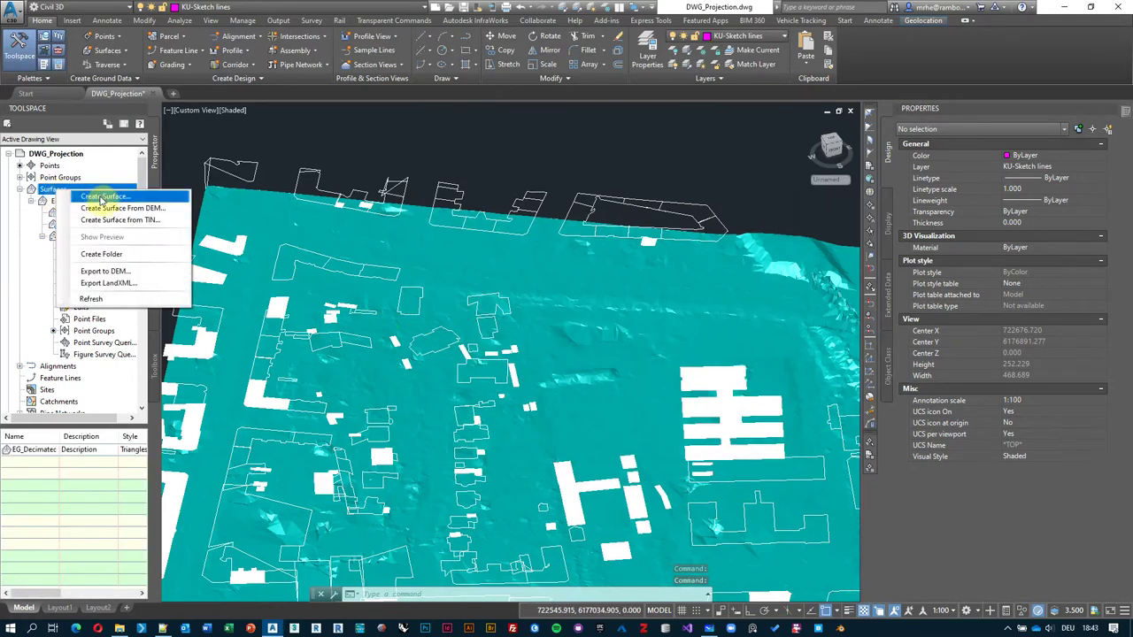
click(133, 196)
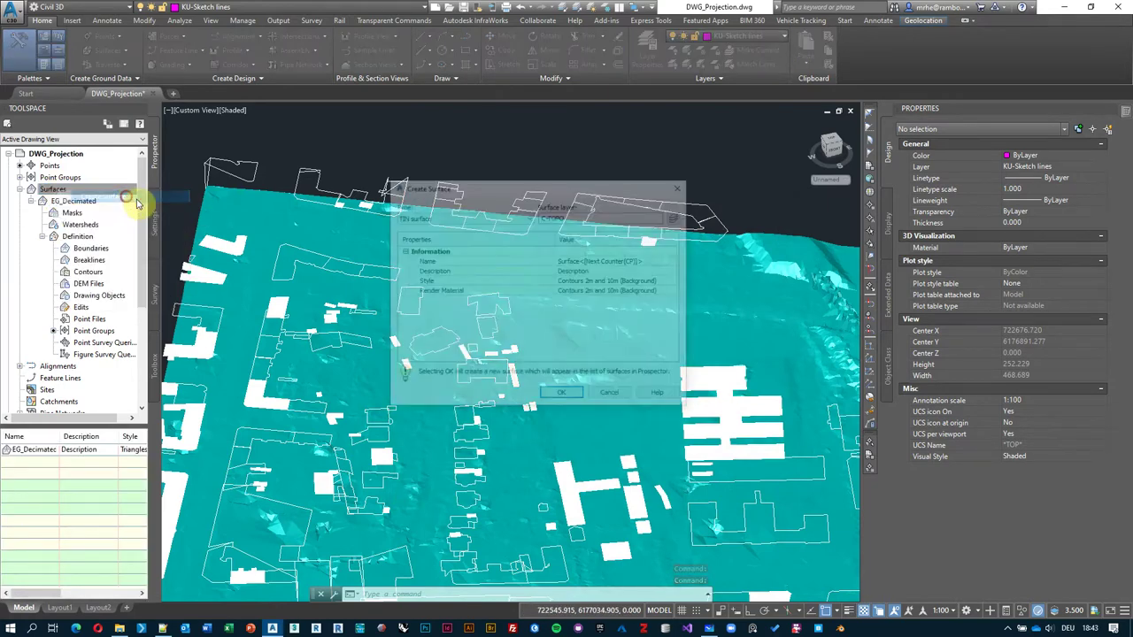
click(662, 259)
text(EG_Full)
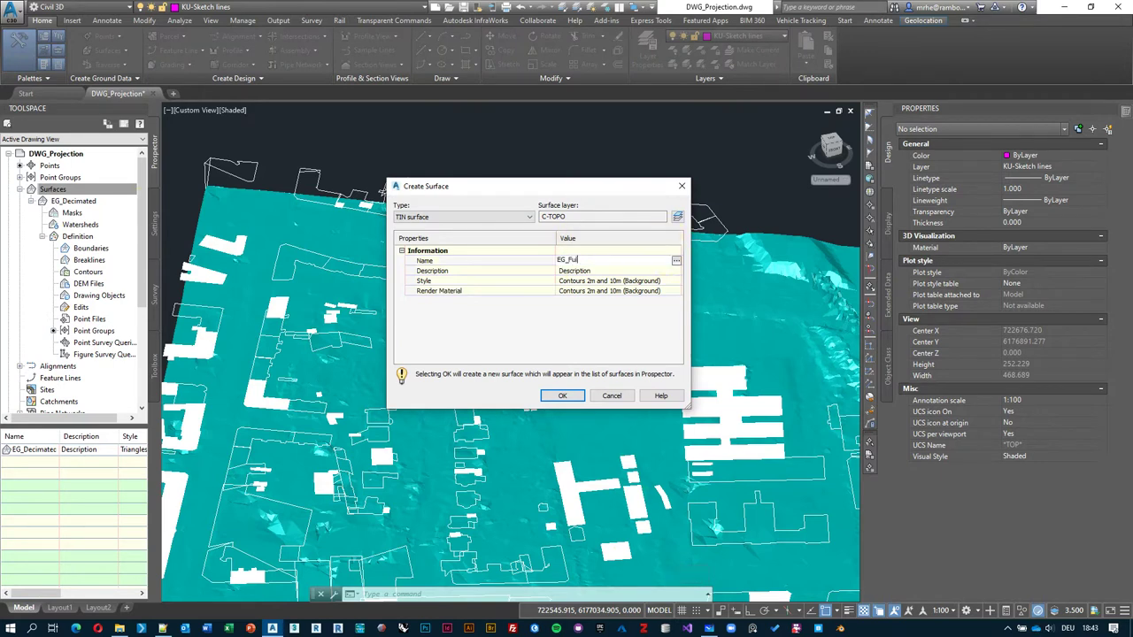
key(Return)
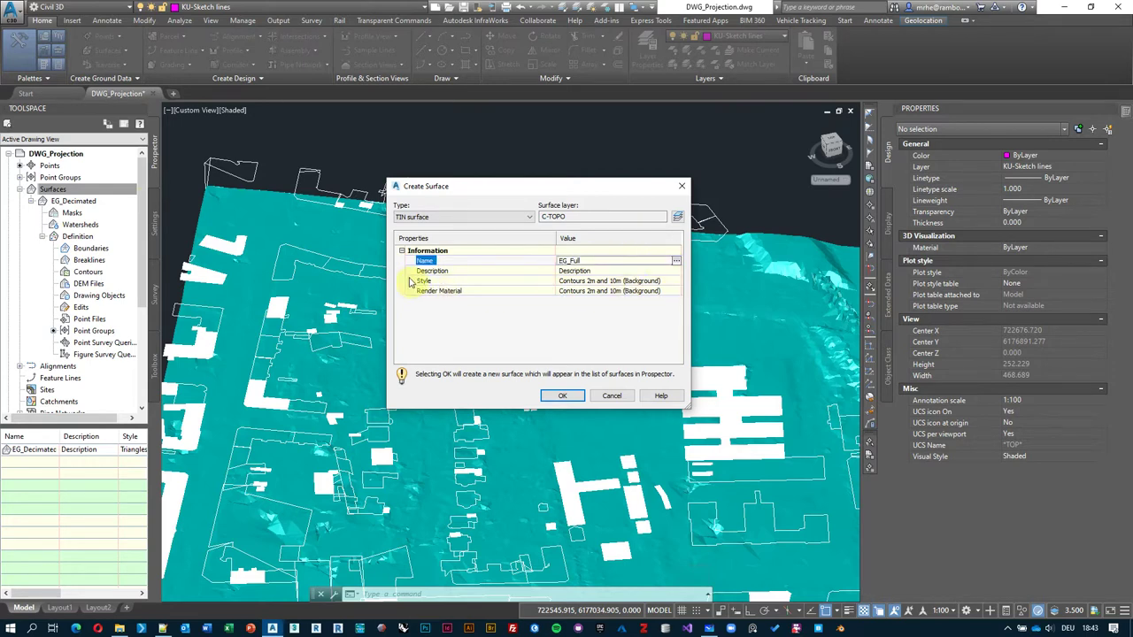
click(675, 282)
click(512, 230)
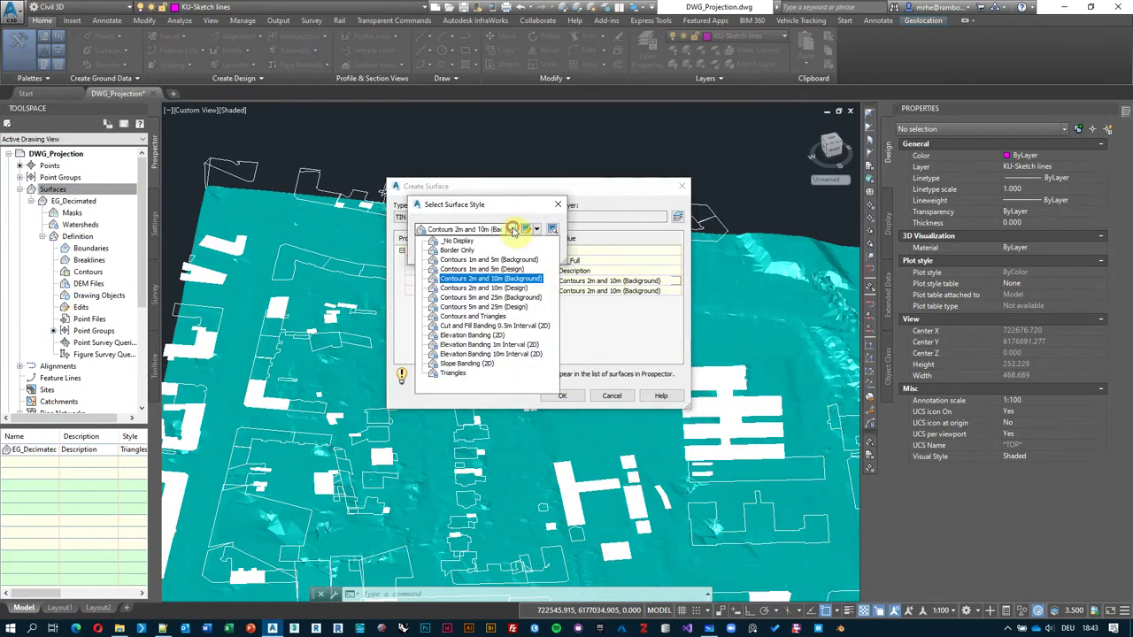
click(453, 376)
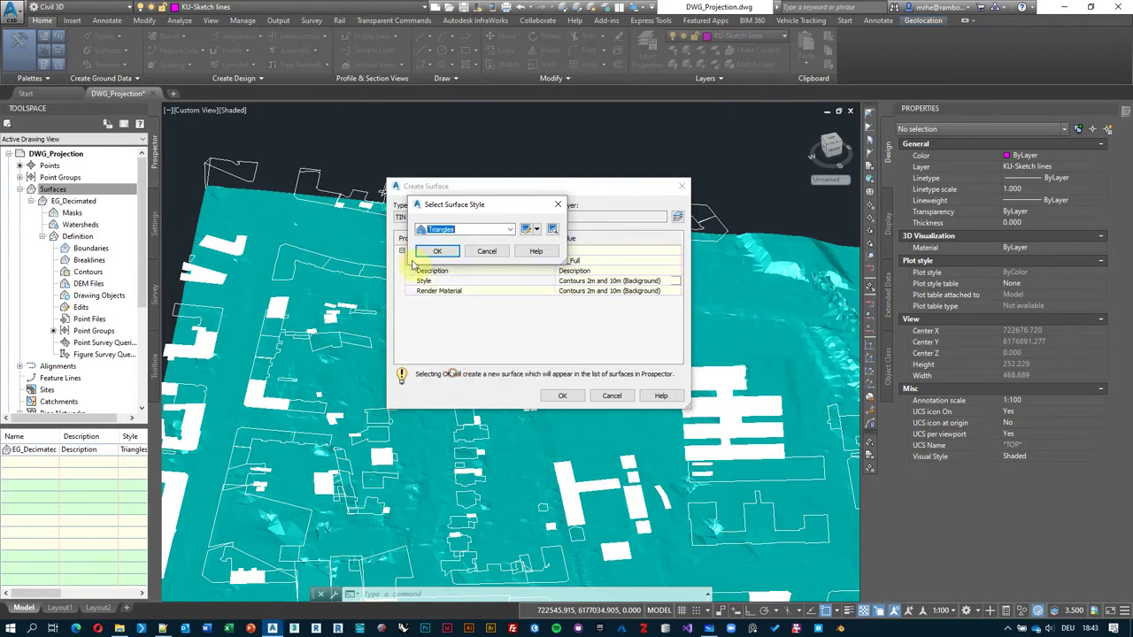
click(435, 252)
click(570, 396)
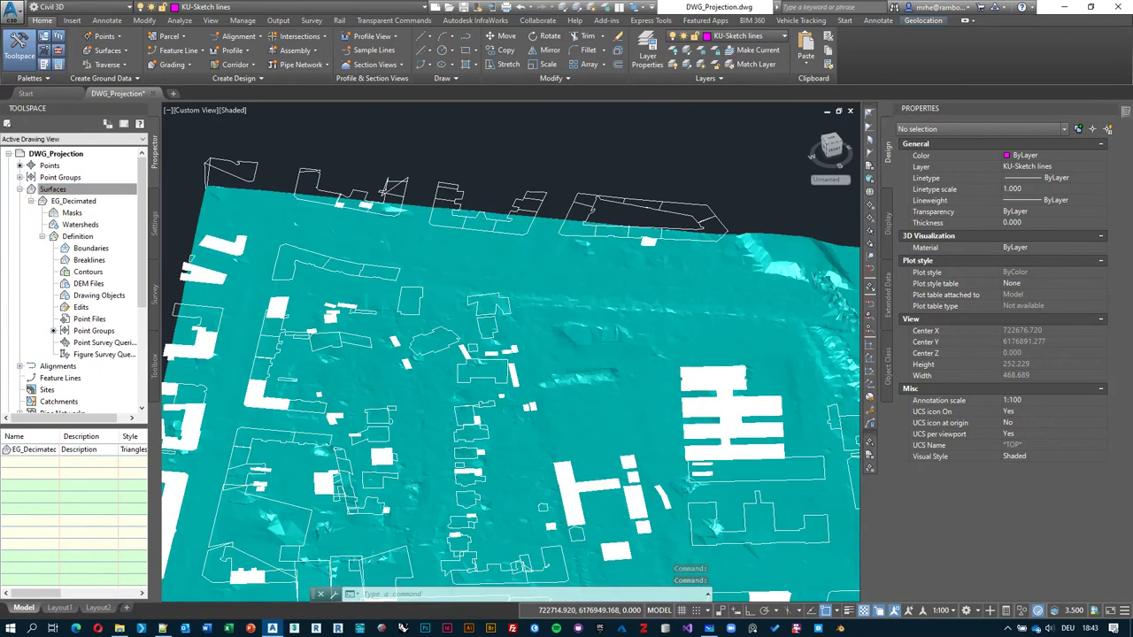
- Set the surface style of the EG_Decimated surface to Border Only
click(619, 278)
click(1098, 169)
click(1101, 169)
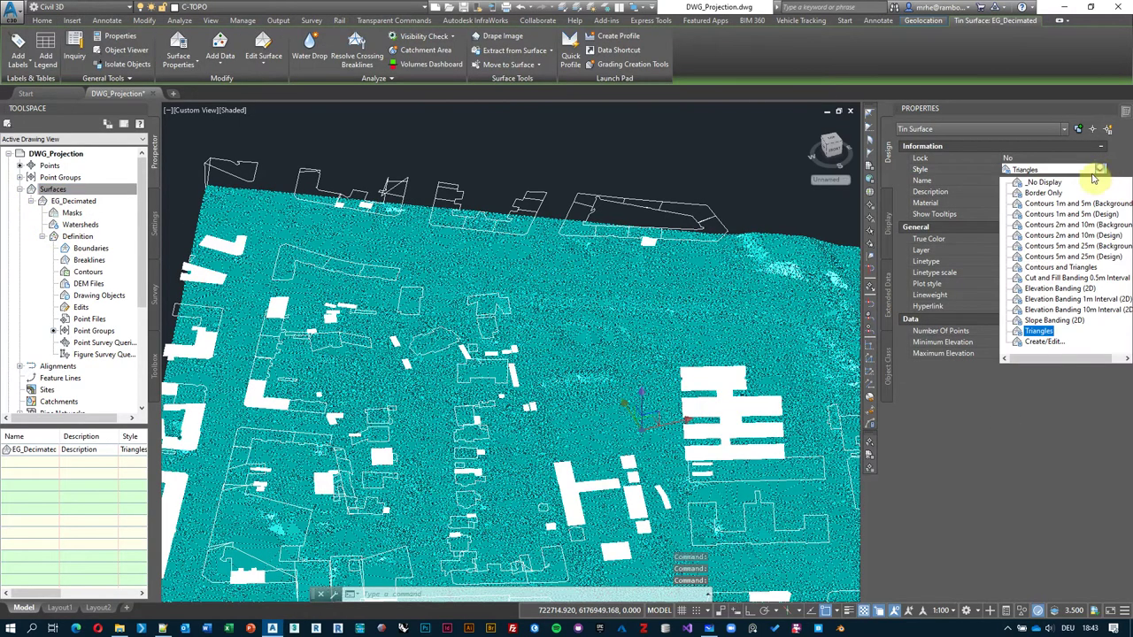
click(1045, 193)
scroll(577, 271, down, 2)
key(Escape)
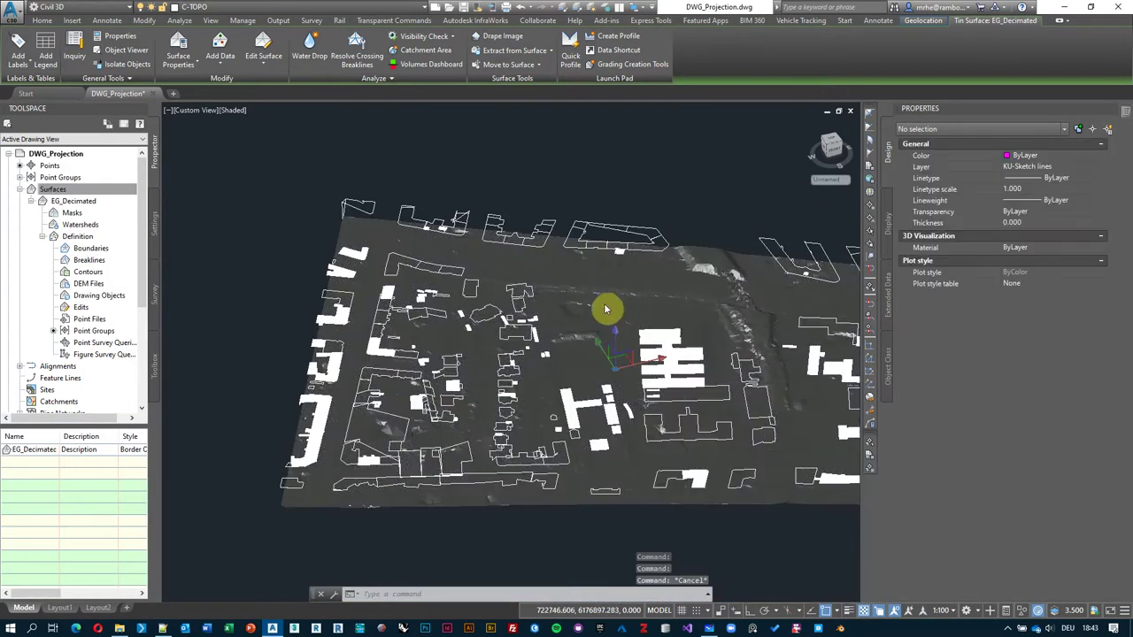
middle_drag(607, 309, 569, 286)
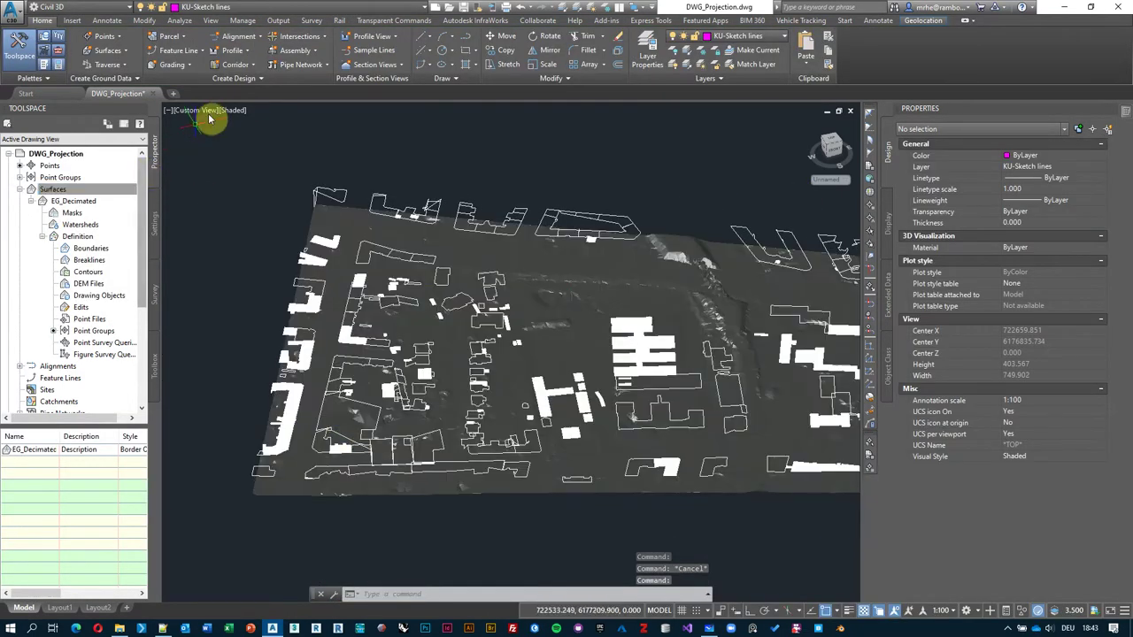
- Apply the 2D Wireframe visual style and check the name and style of the displayed surface in its properties
click(228, 114)
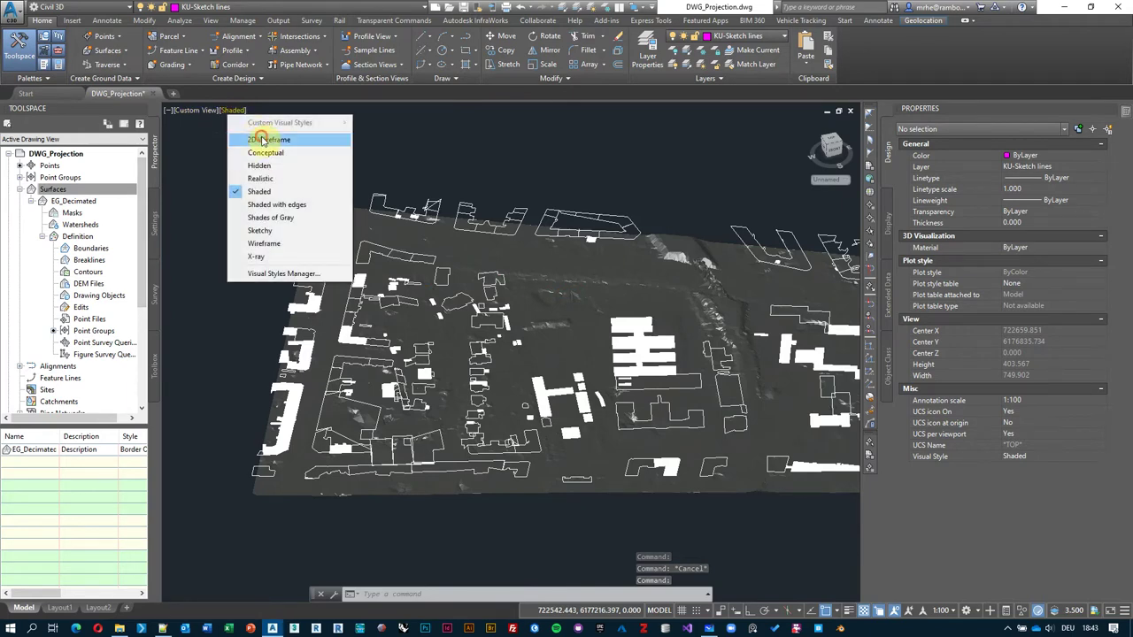
click(257, 139)
click(681, 260)
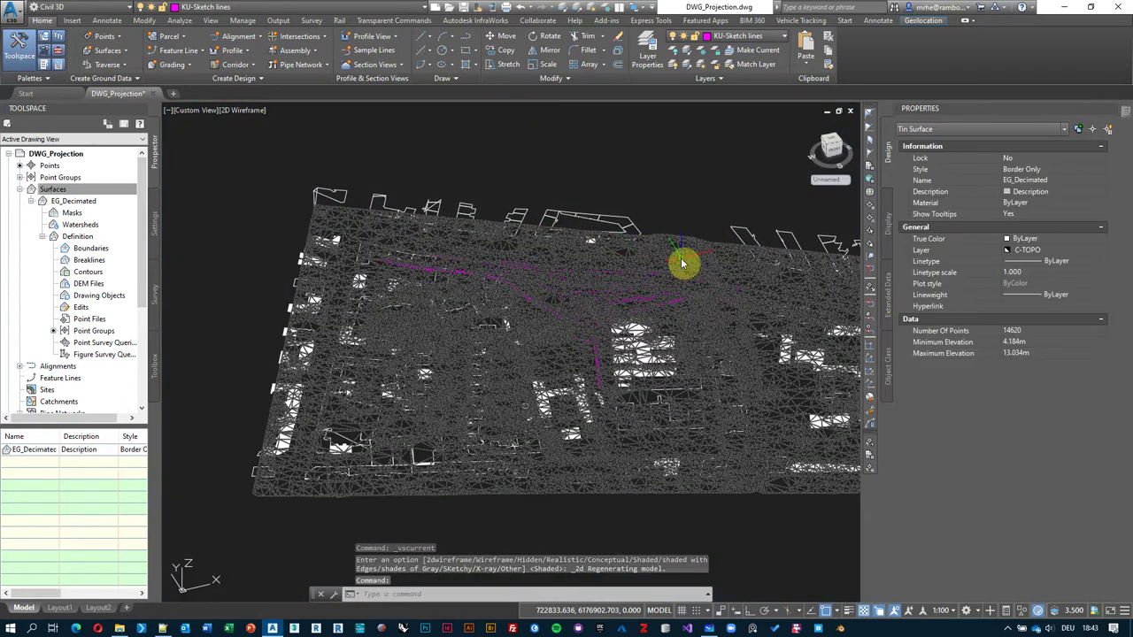
click(1054, 183)
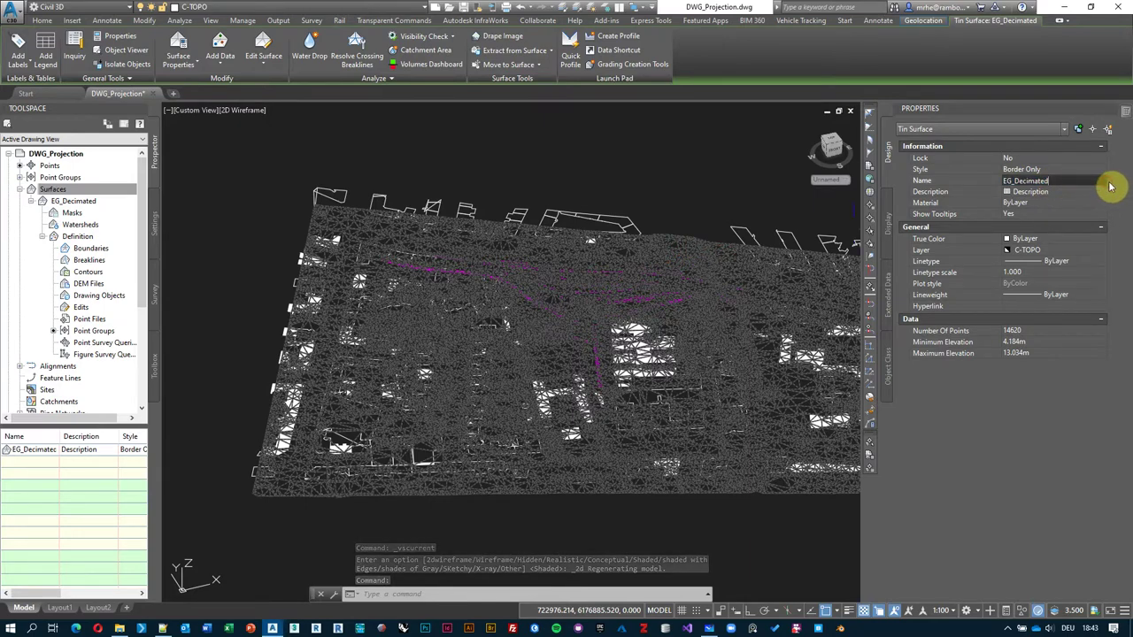
click(759, 173)
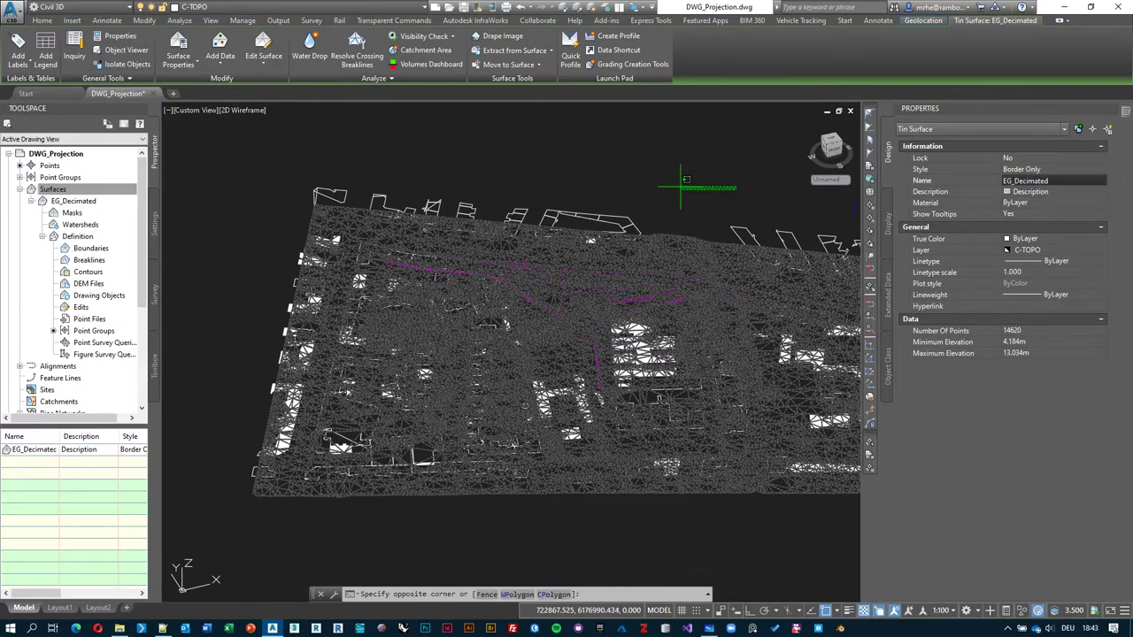
key(Escape)
middle_drag(653, 266, 629, 254)
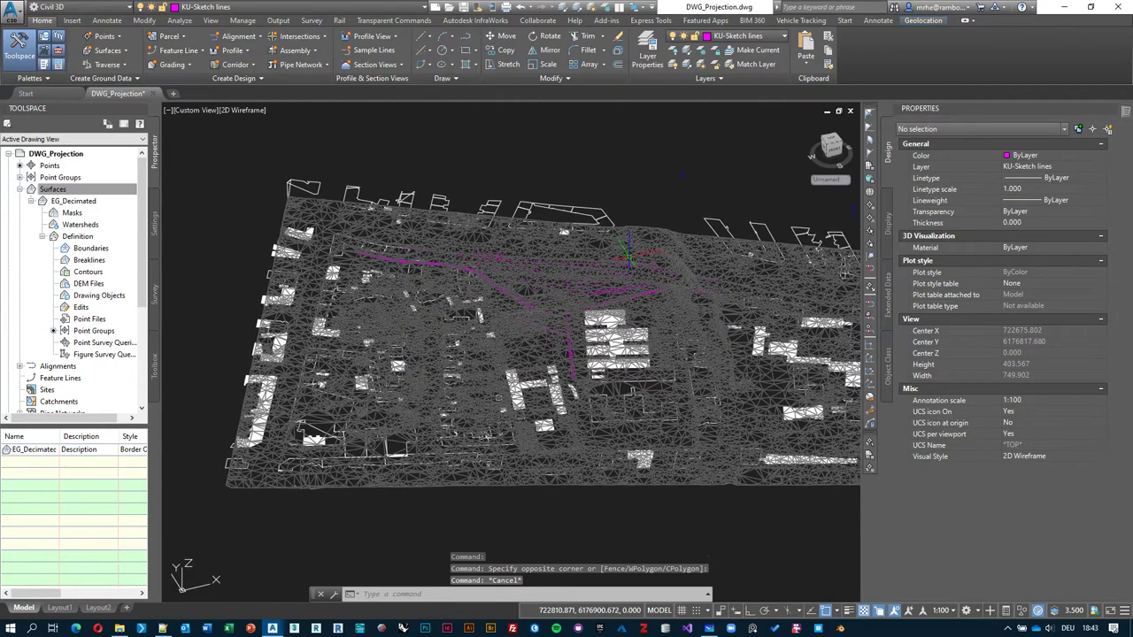
click(622, 254)
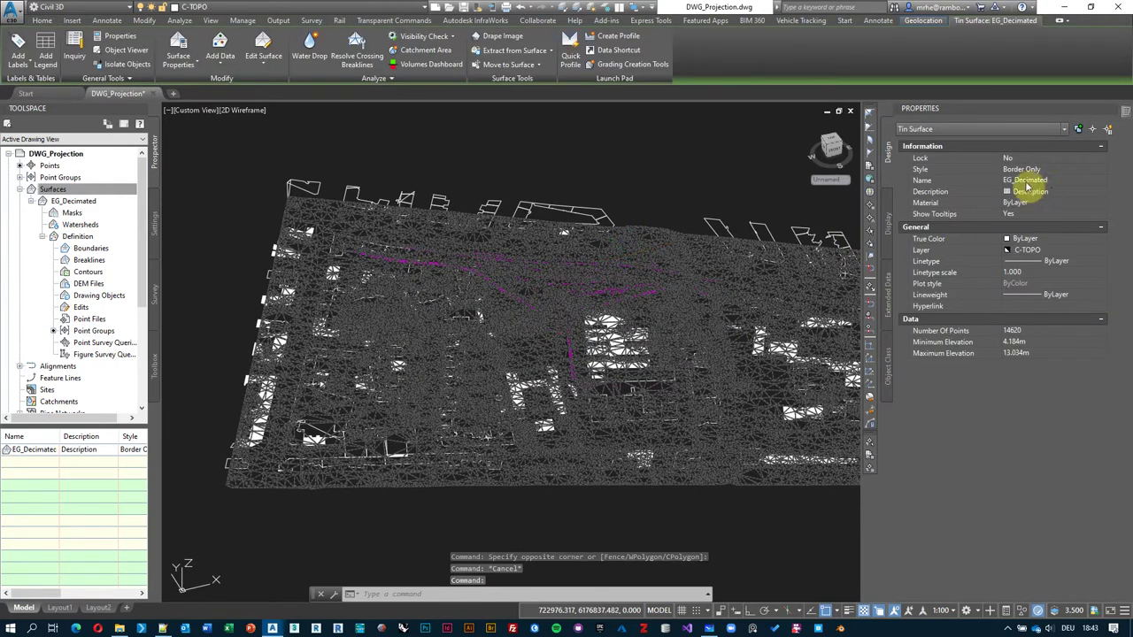
key(Escape)
middle_drag(561, 180, 515, 180)
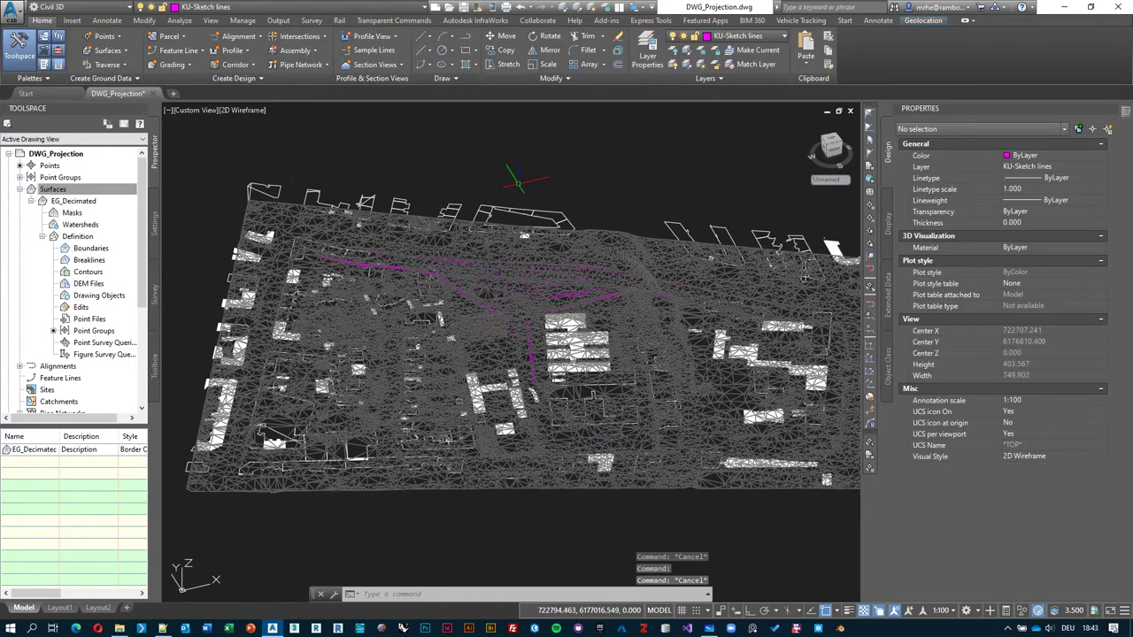
- Regenerate the entire model with REGENALL and switch to the Top view
text(reg)
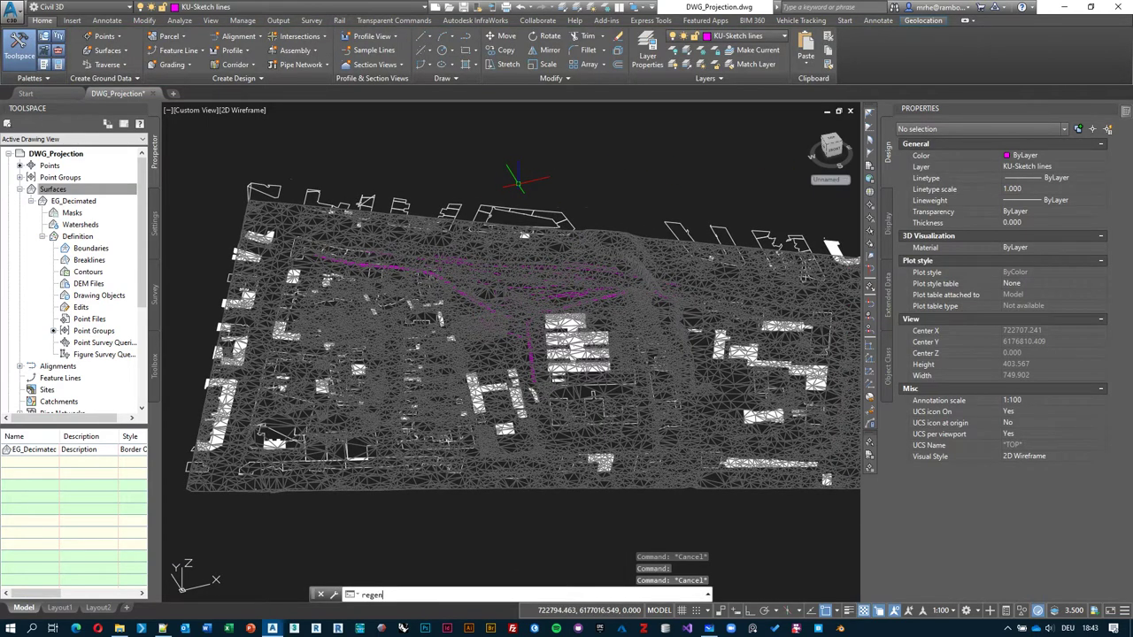
text(enall)
key(Return)
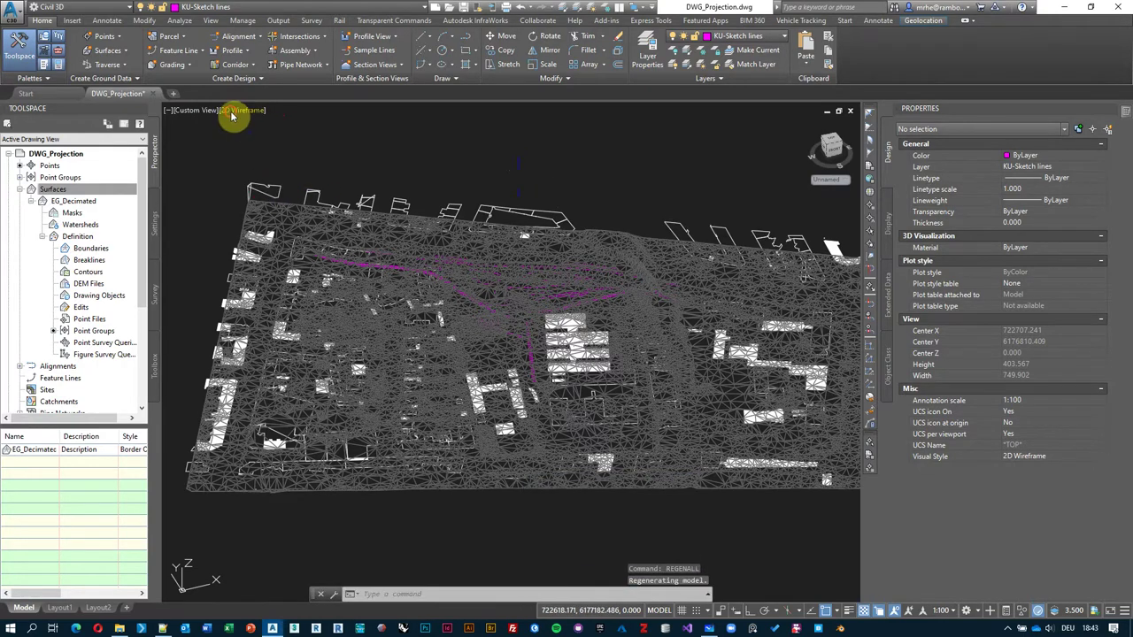
click(199, 111)
click(228, 140)
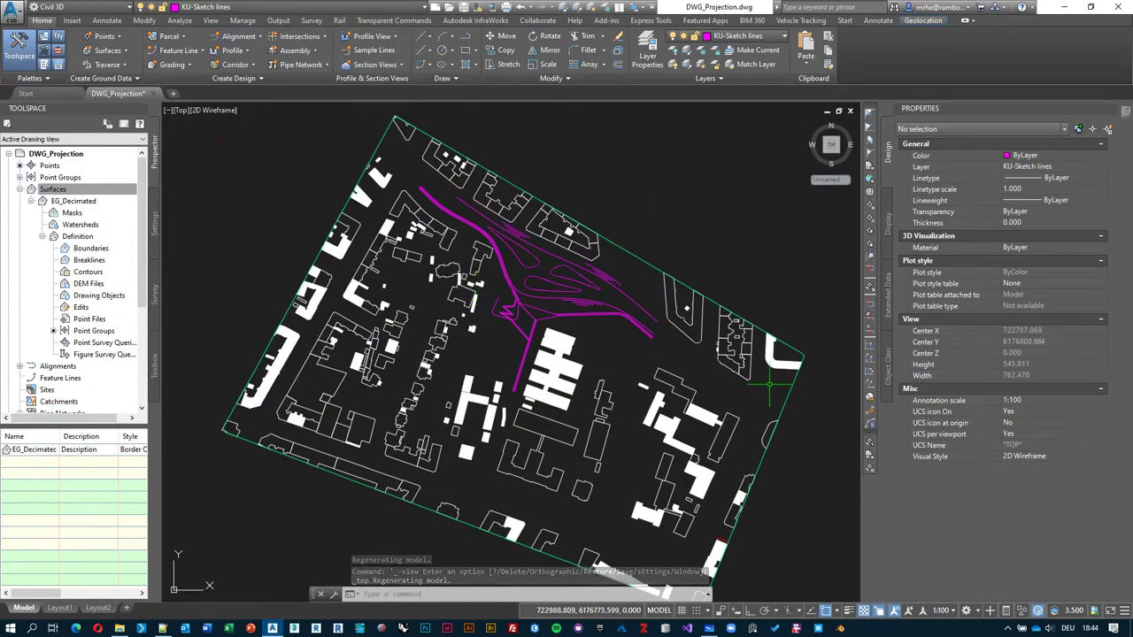
scroll(630, 346, up, 2)
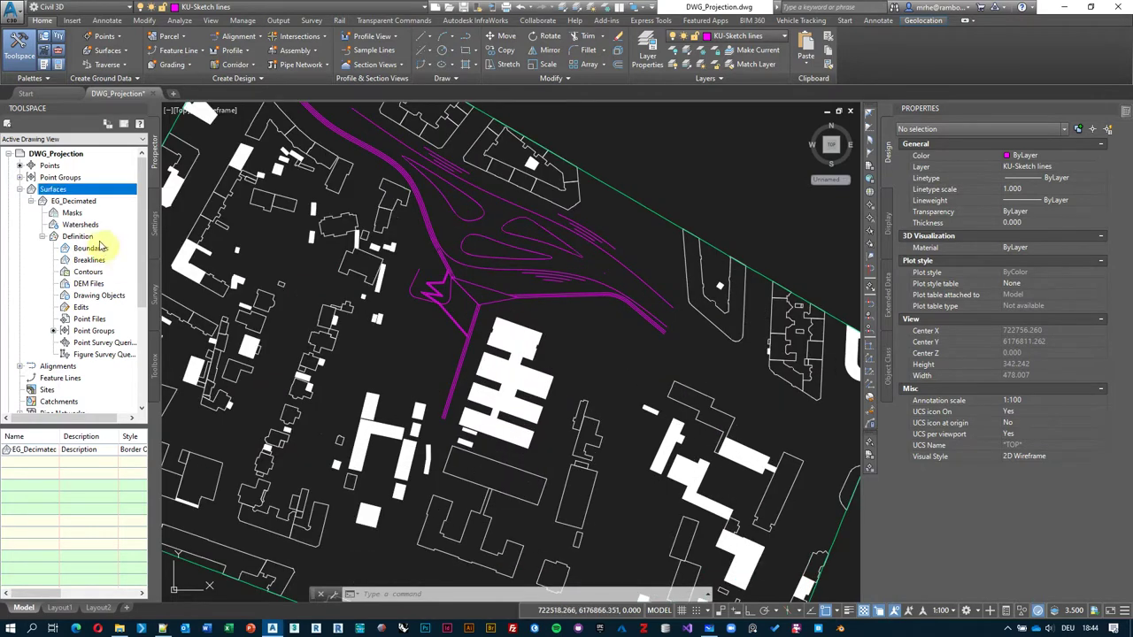
- Create another TIN surface named EG_Full, keeping the Triangles style
click(32, 201)
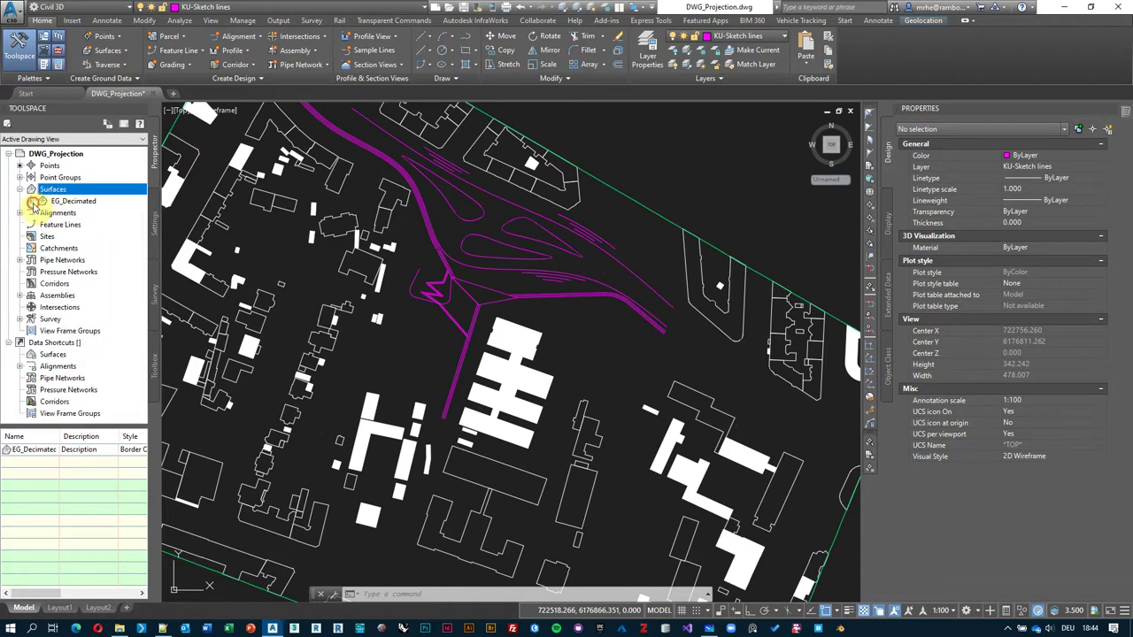
click(32, 201)
click(31, 201)
right_click(50, 191)
click(104, 196)
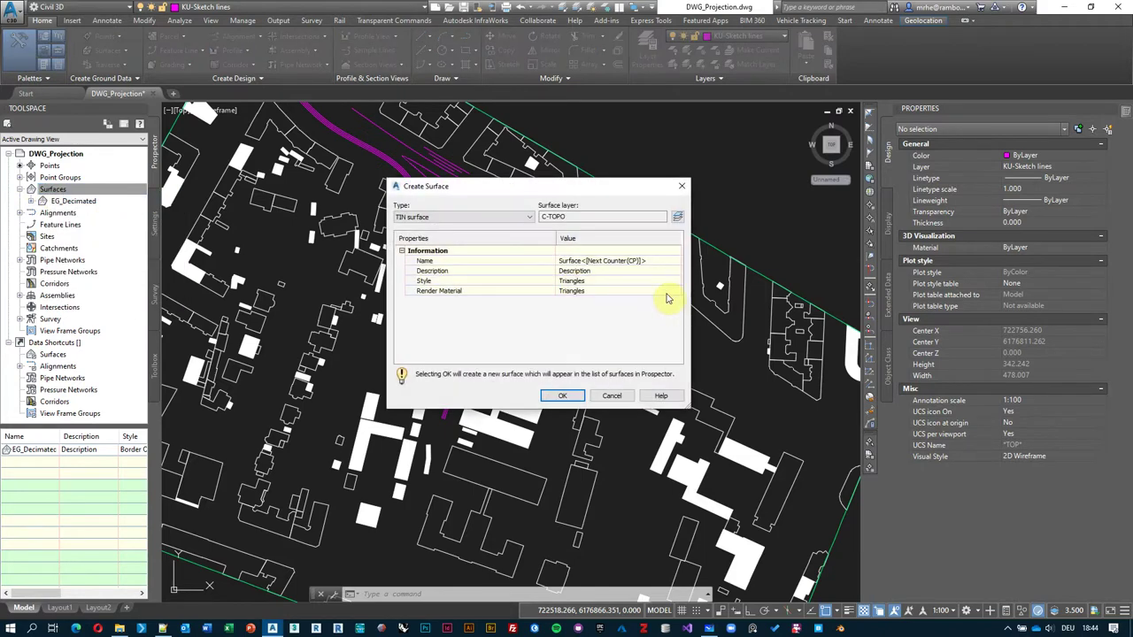
click(660, 266)
text(EG_Full)
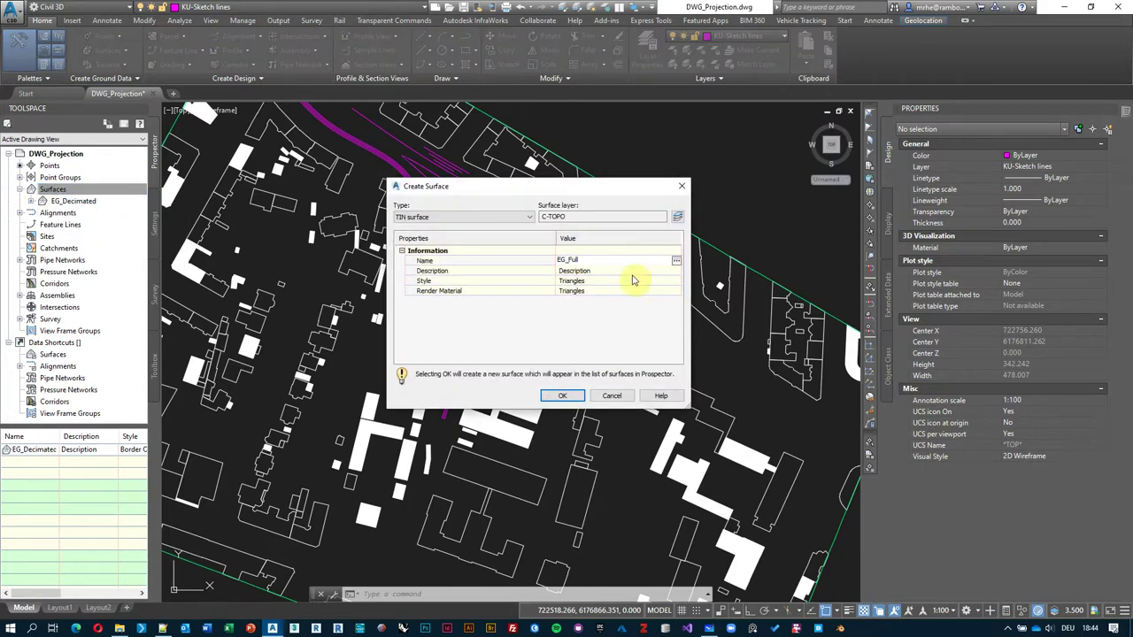
click(563, 396)
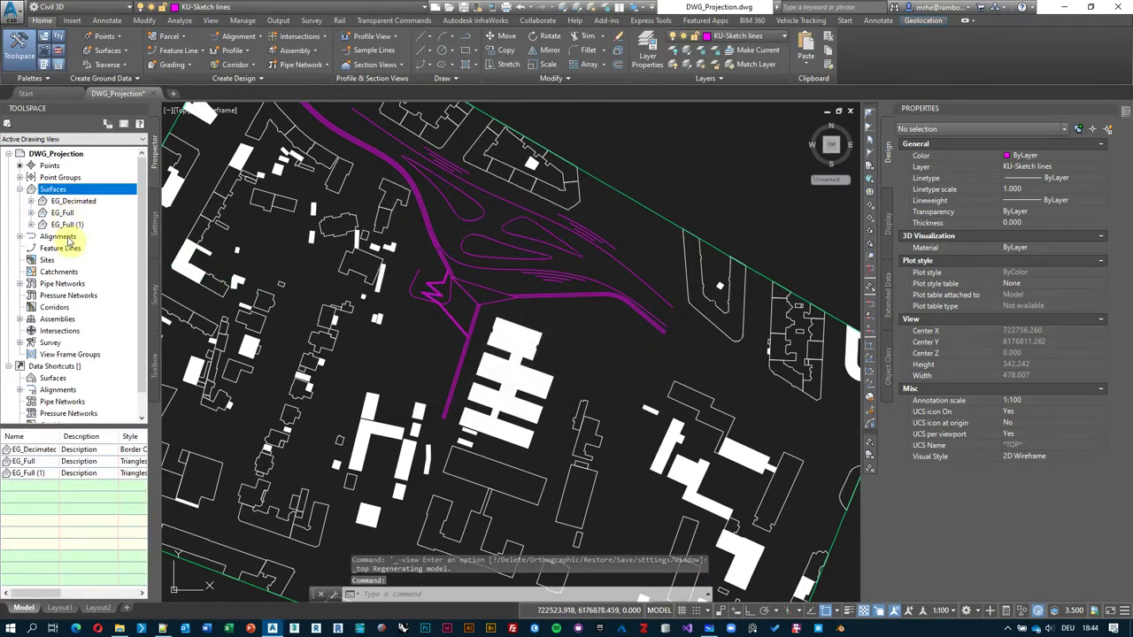
- Delete the duplicate surface EG_Full (1)
right_click(69, 227)
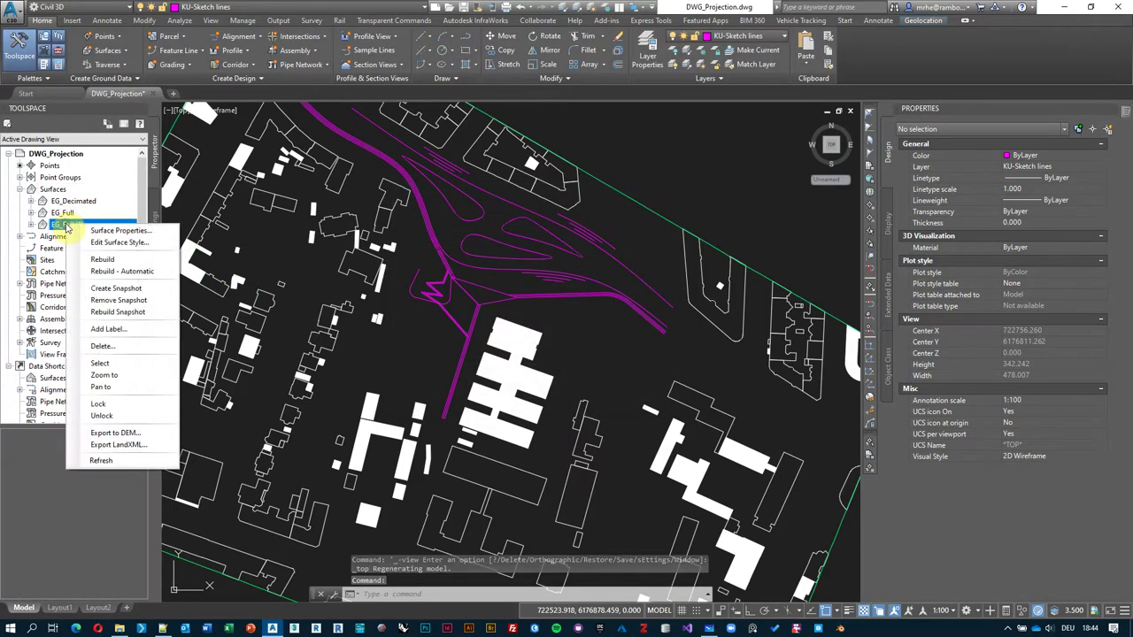
click(124, 347)
click(590, 341)
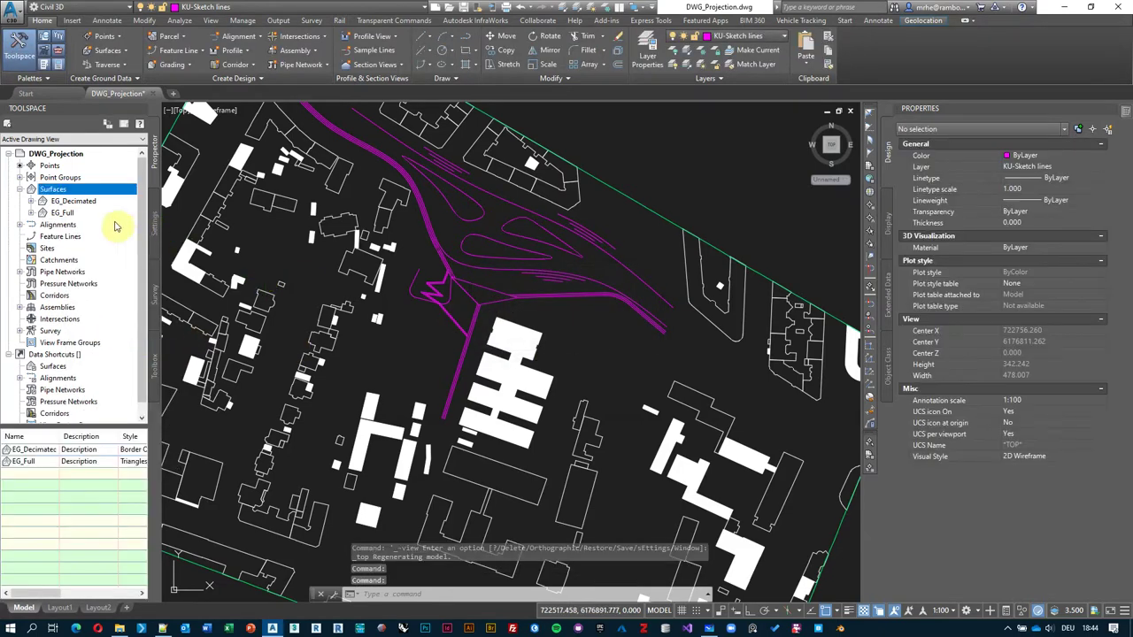
- Choose XYZ.txt from the Data folder as a point file for the EG_Full surface definition
click(55, 214)
click(32, 213)
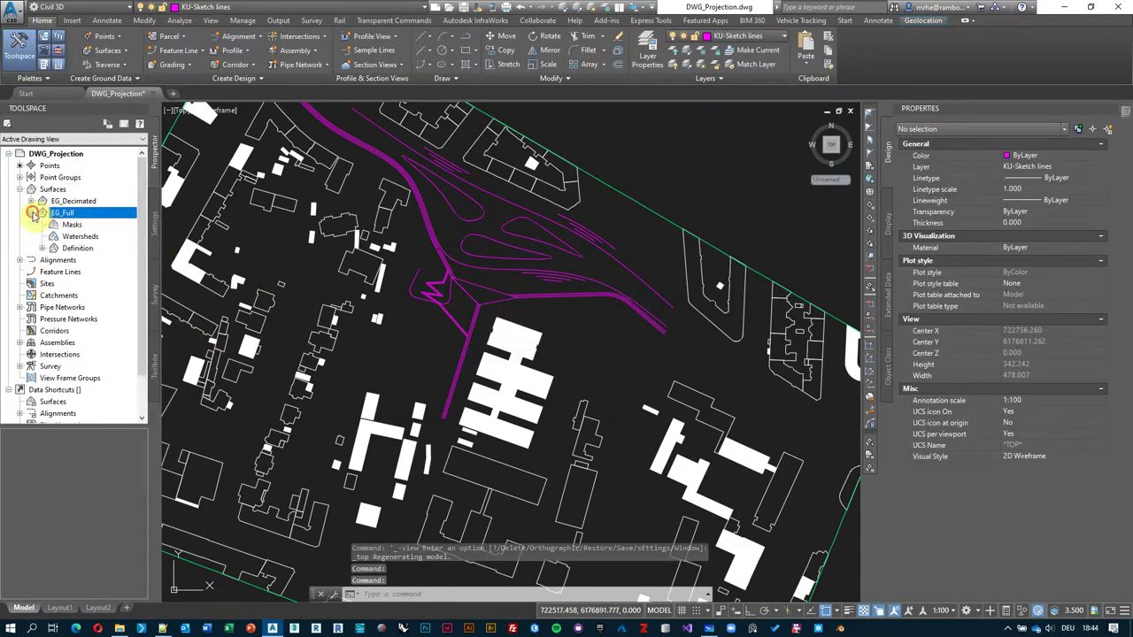
click(43, 248)
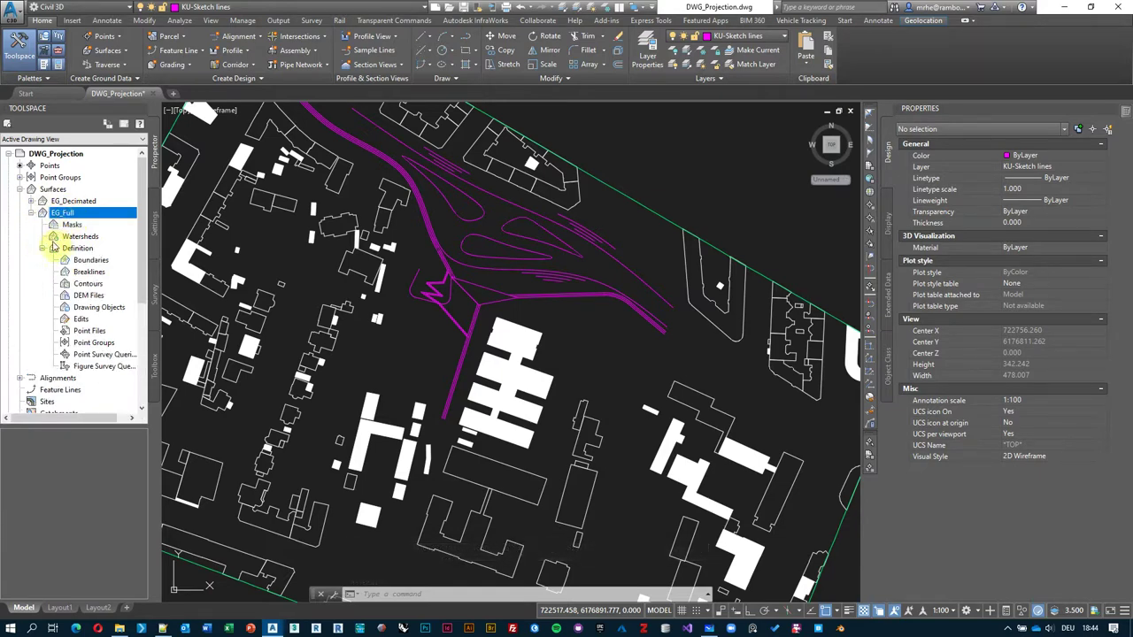
click(95, 344)
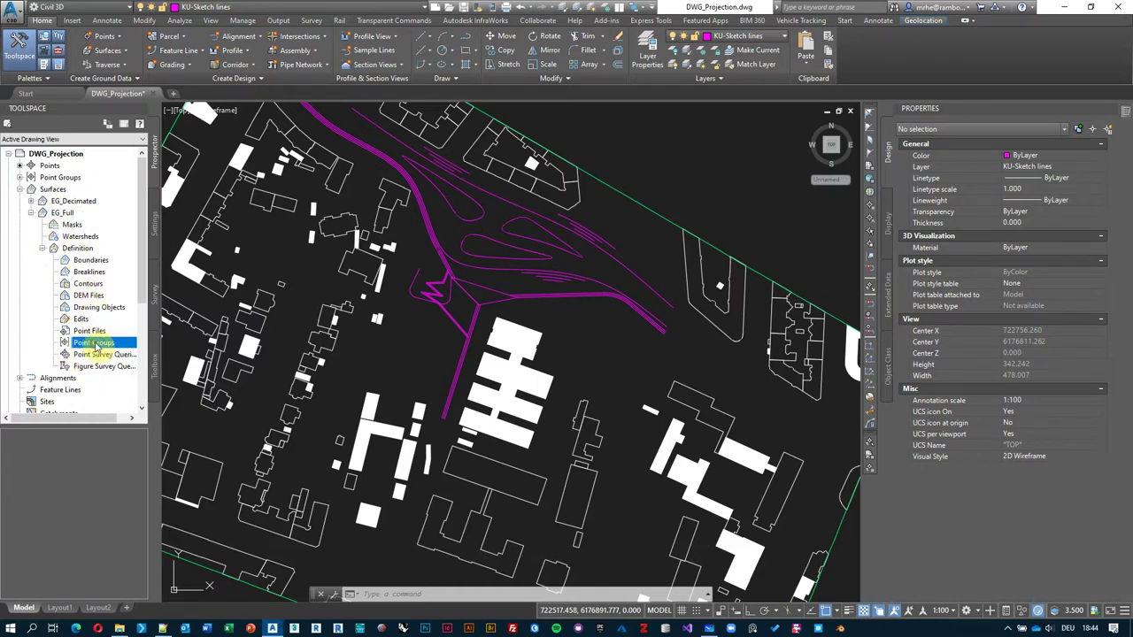
click(89, 331)
right_click(94, 334)
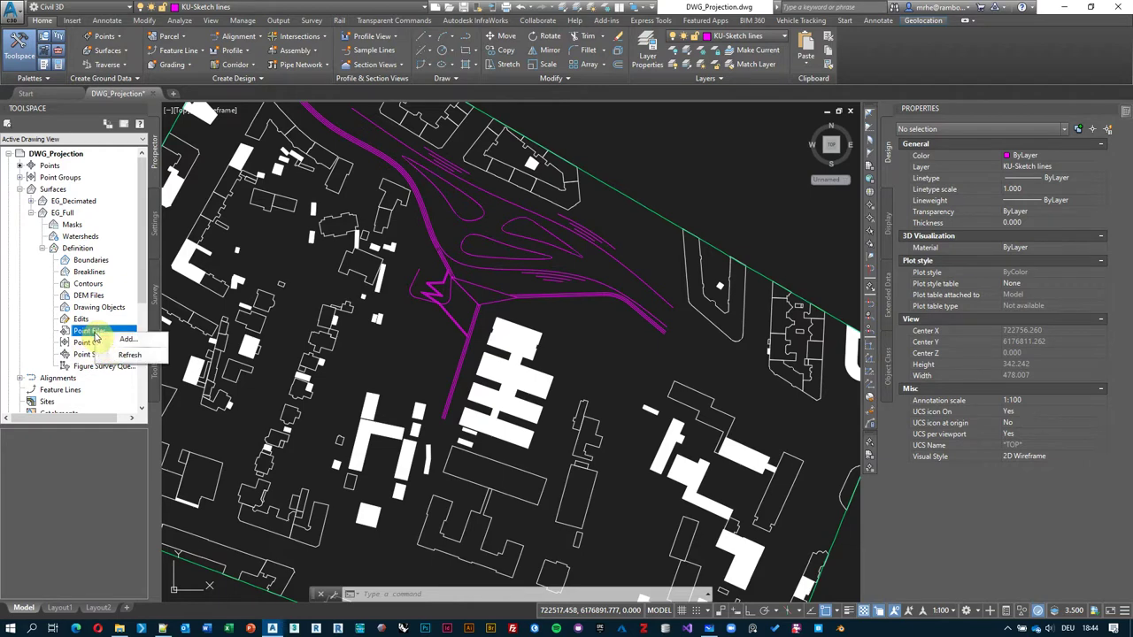
click(126, 342)
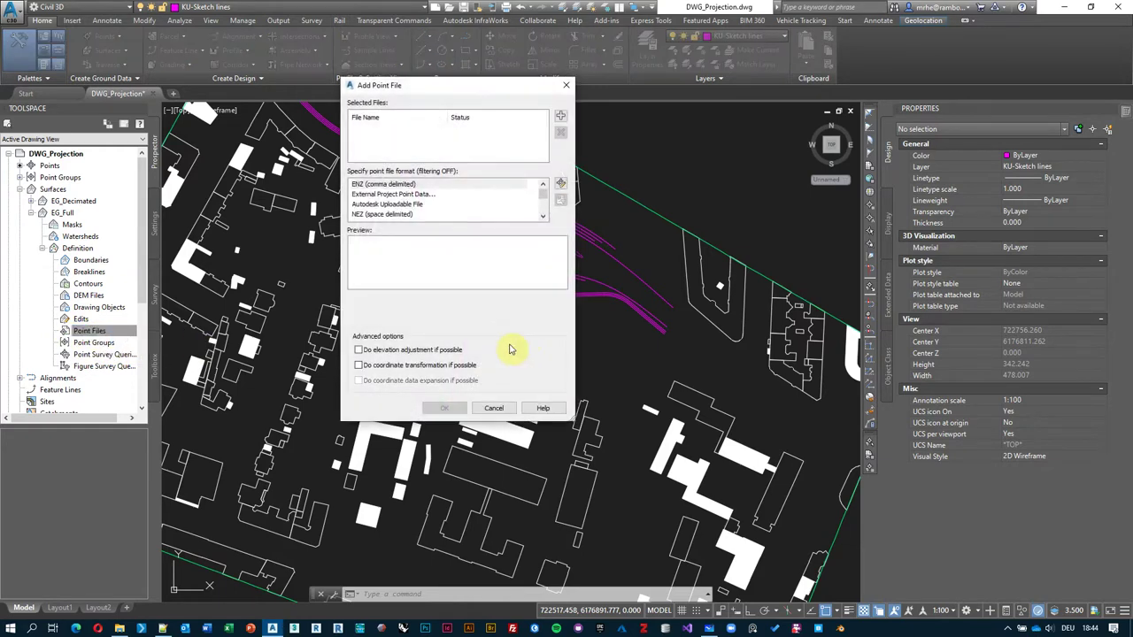
click(560, 118)
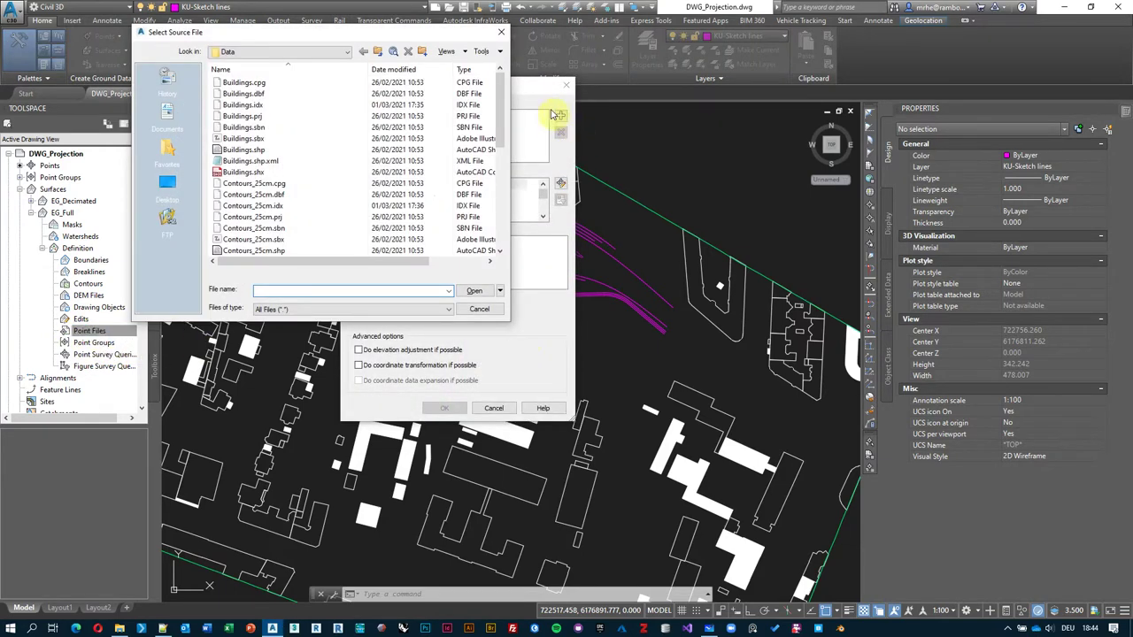
drag(501, 101, 496, 246)
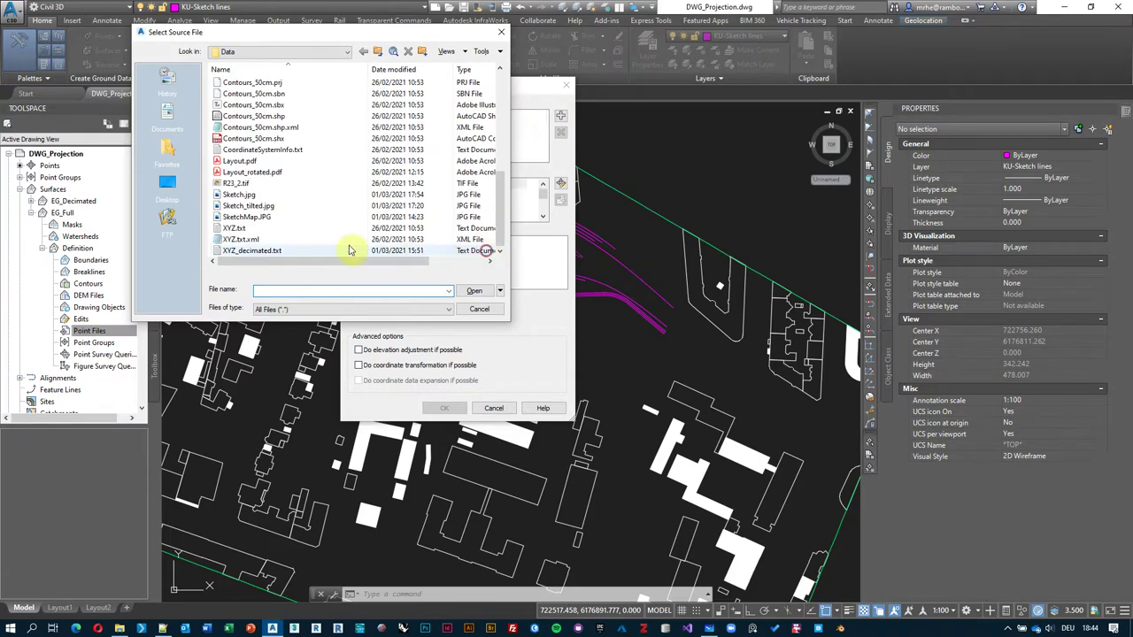
click(235, 229)
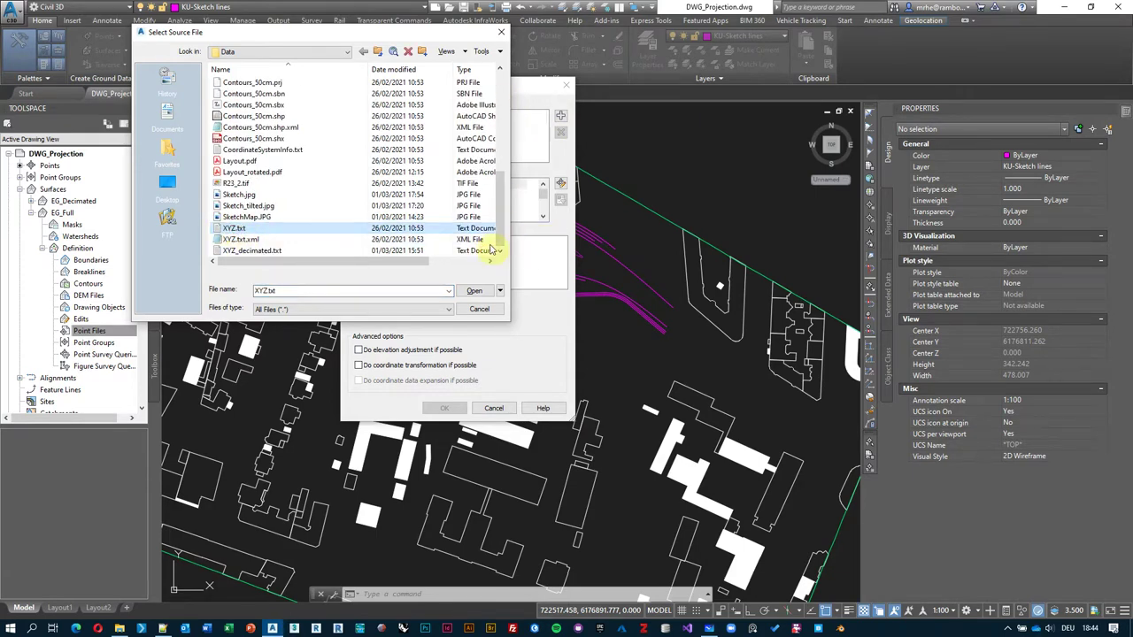
mouse_move(420, 261)
mouse_down()
mouse_move(492, 264)
mouse_move(406, 262)
mouse_up()
click(471, 291)
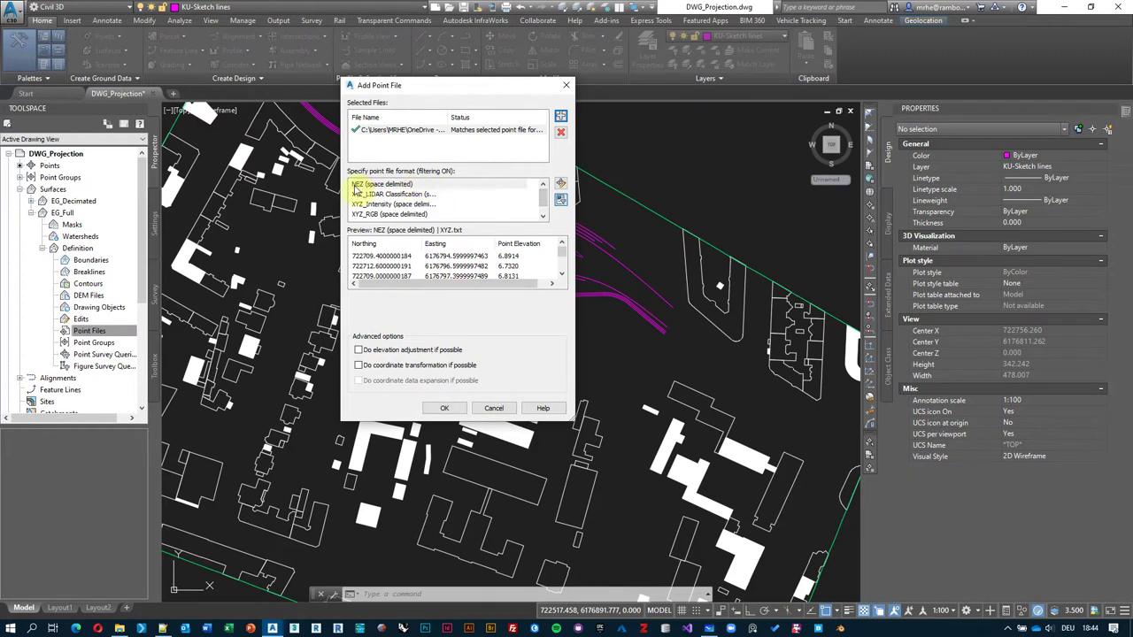
- Set the point file format to ENZ (space delimited) and add the file to the surface
scroll(545, 201, down, 1)
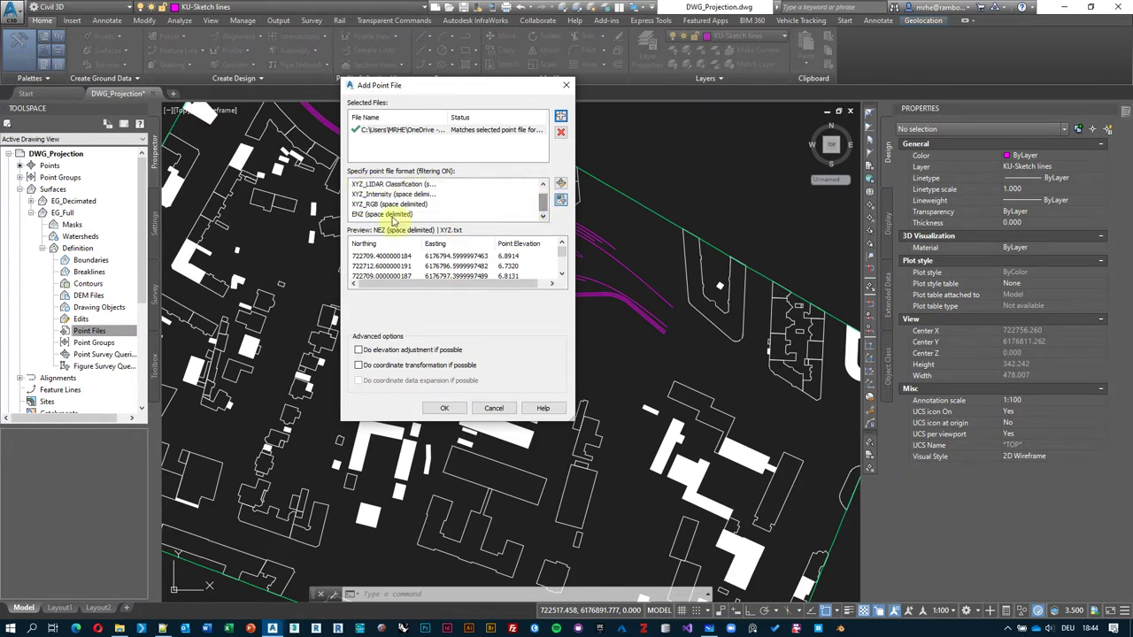
click(382, 214)
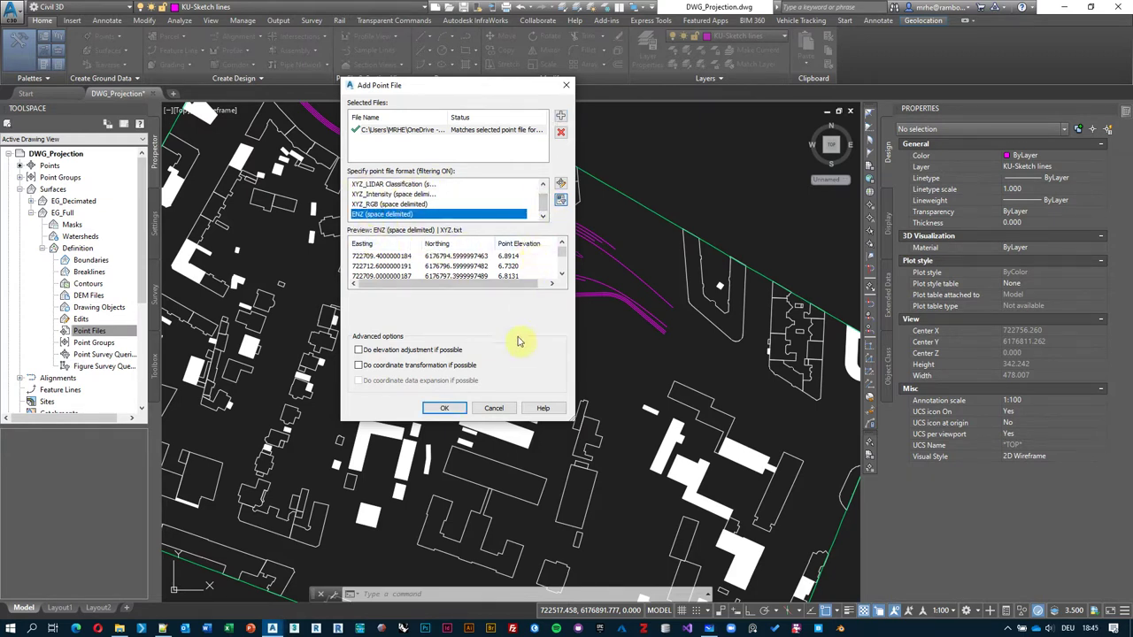
click(445, 408)
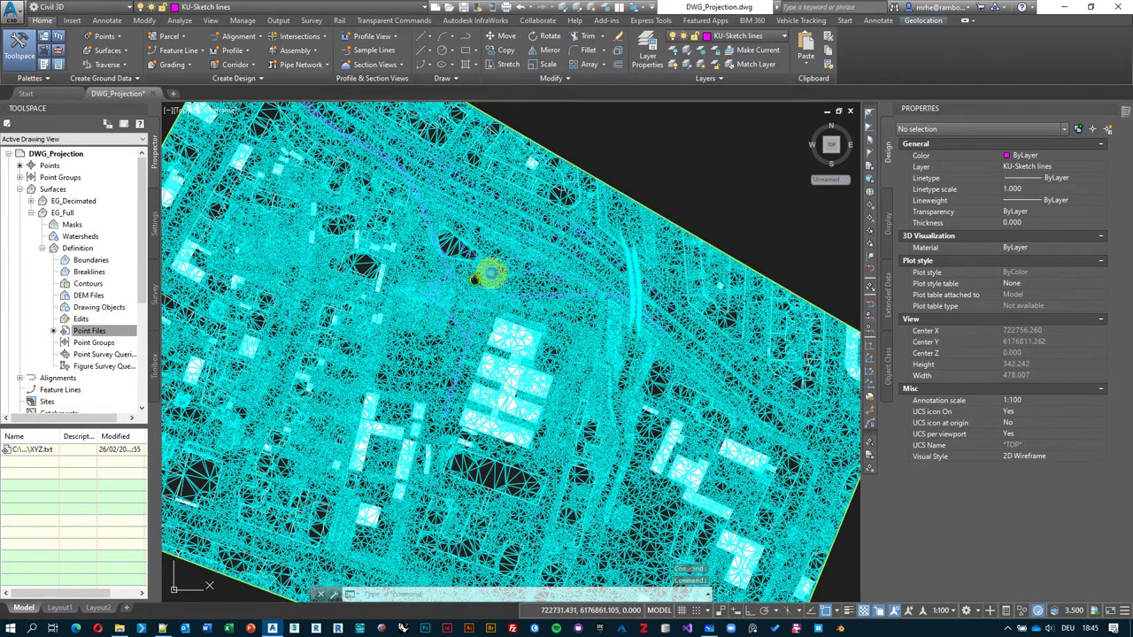
- Examine the triangle density of the EG_Full surface around the central building and the sketch lines
scroll(489, 266, up, 2)
scroll(593, 281, up, 3)
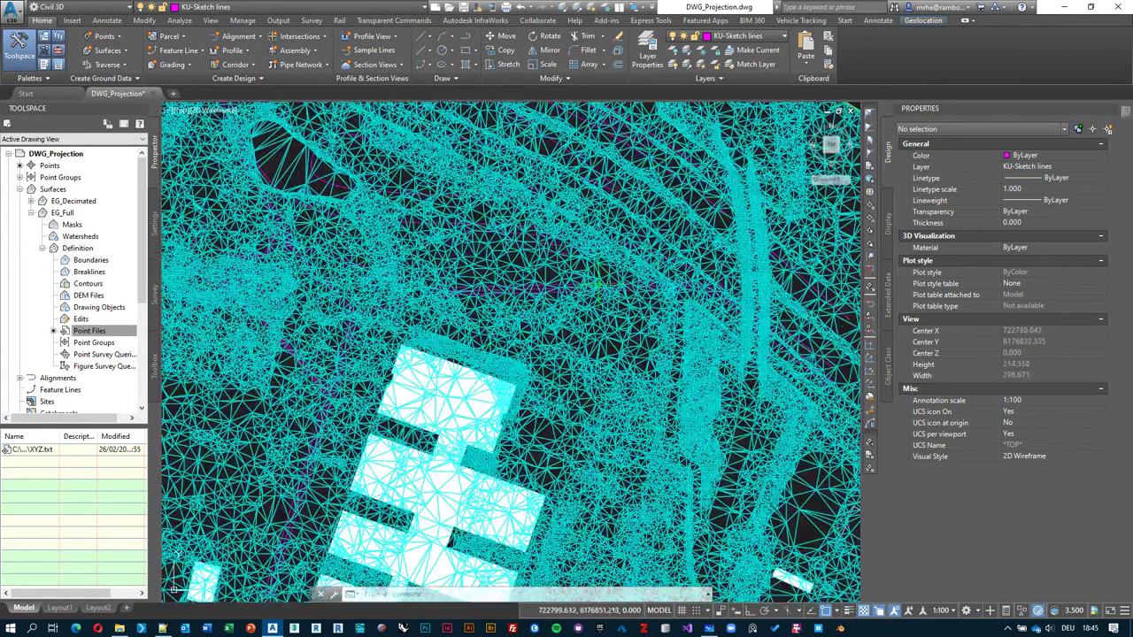
mouse_move(511, 281)
middle_down()
mouse_move(557, 260)
mouse_move(576, 277)
middle_up()
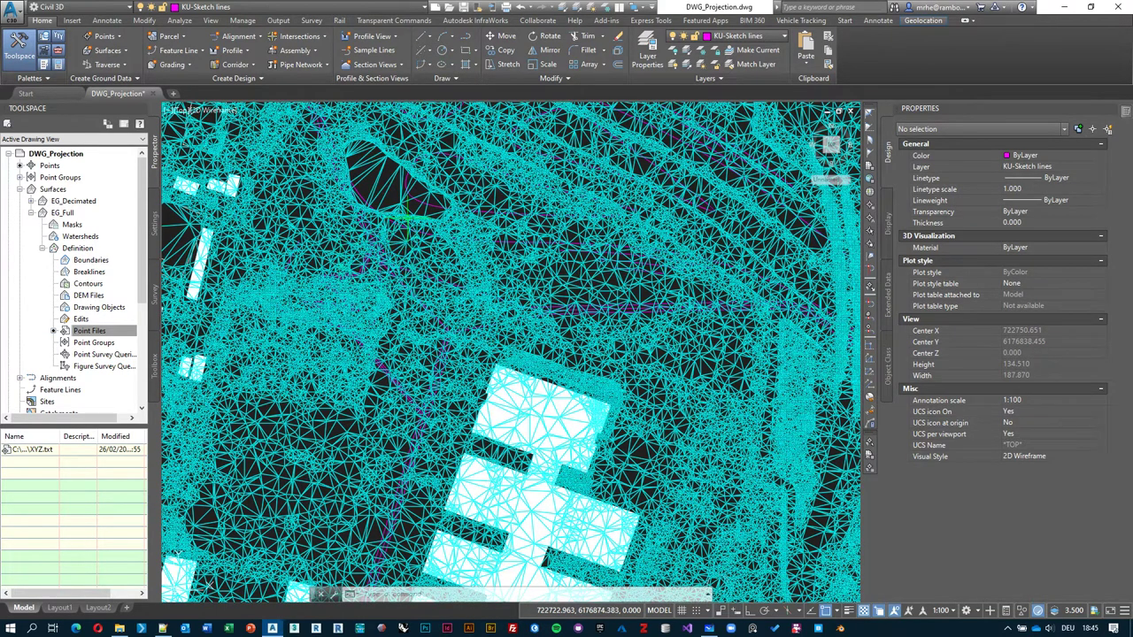
key(Escape)
scroll(496, 230, down, 2)
scroll(425, 281, up, 3)
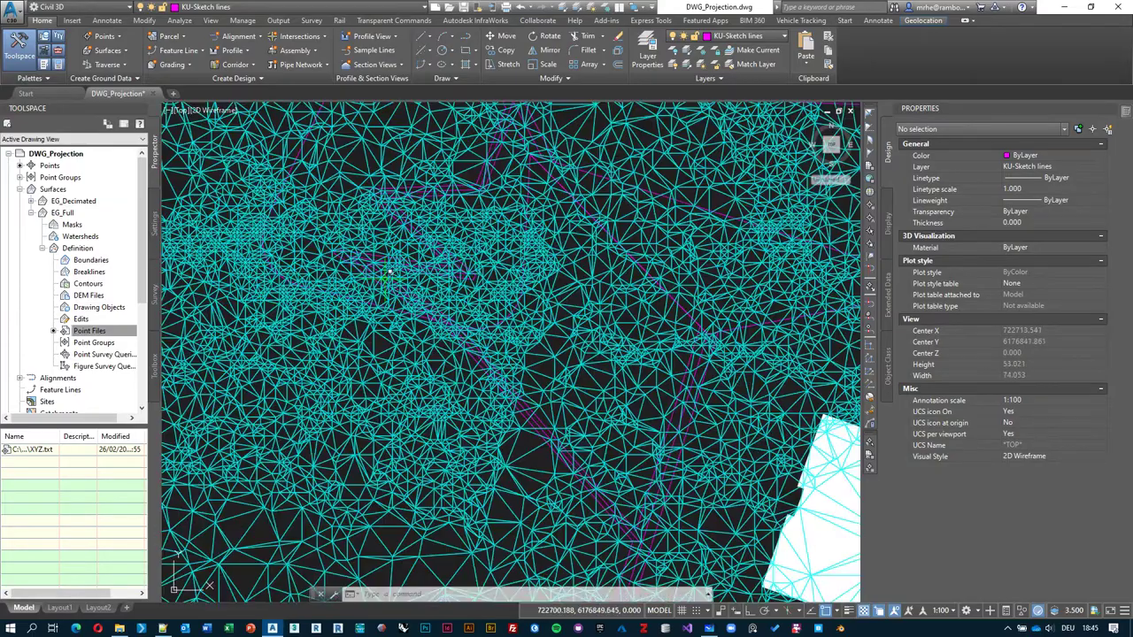
scroll(390, 272, down, 7)
click(498, 232)
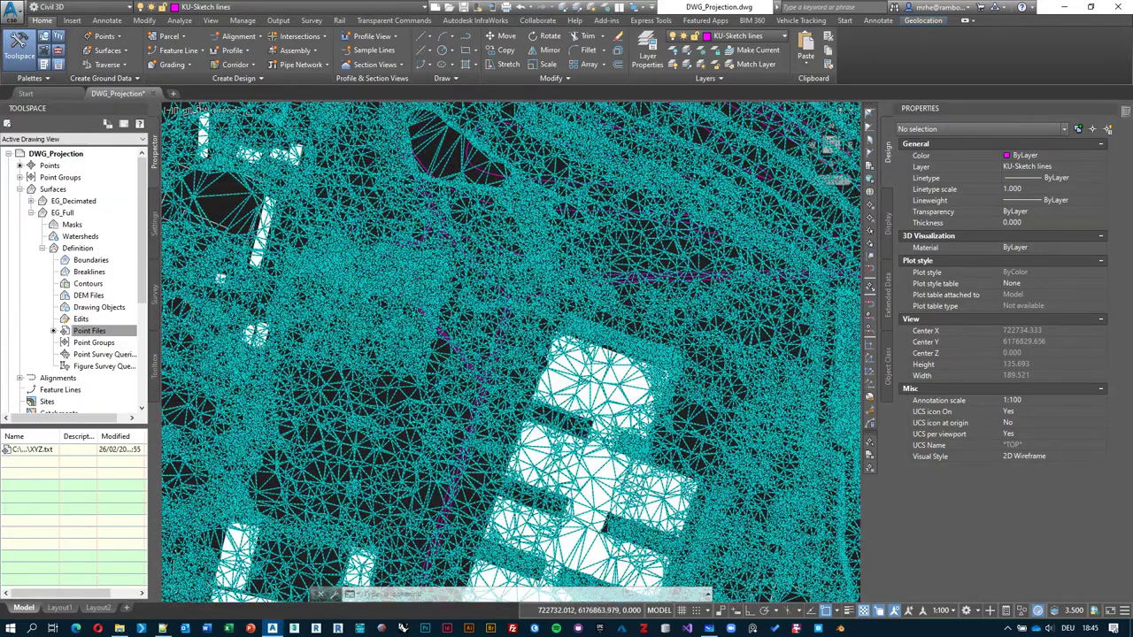
key(Escape)
key(Escape)
scroll(266, 208, down, 6)
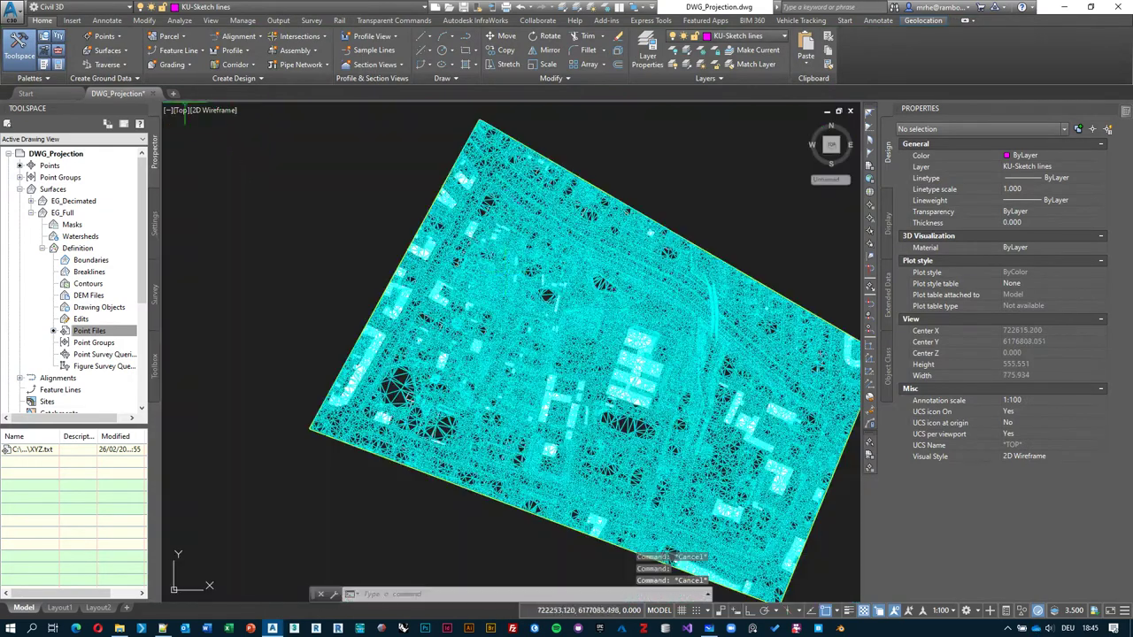
- Show the model in the SE Isometric view with the Shaded visual style and orbit around the surface
click(181, 110)
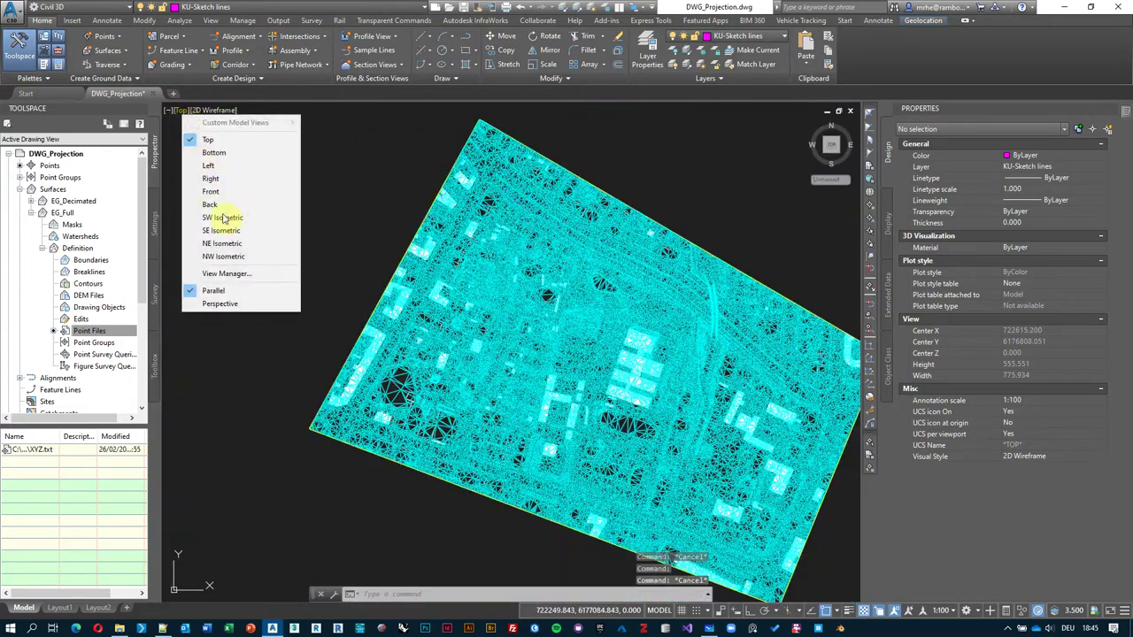
click(227, 232)
scroll(520, 200, up, 6)
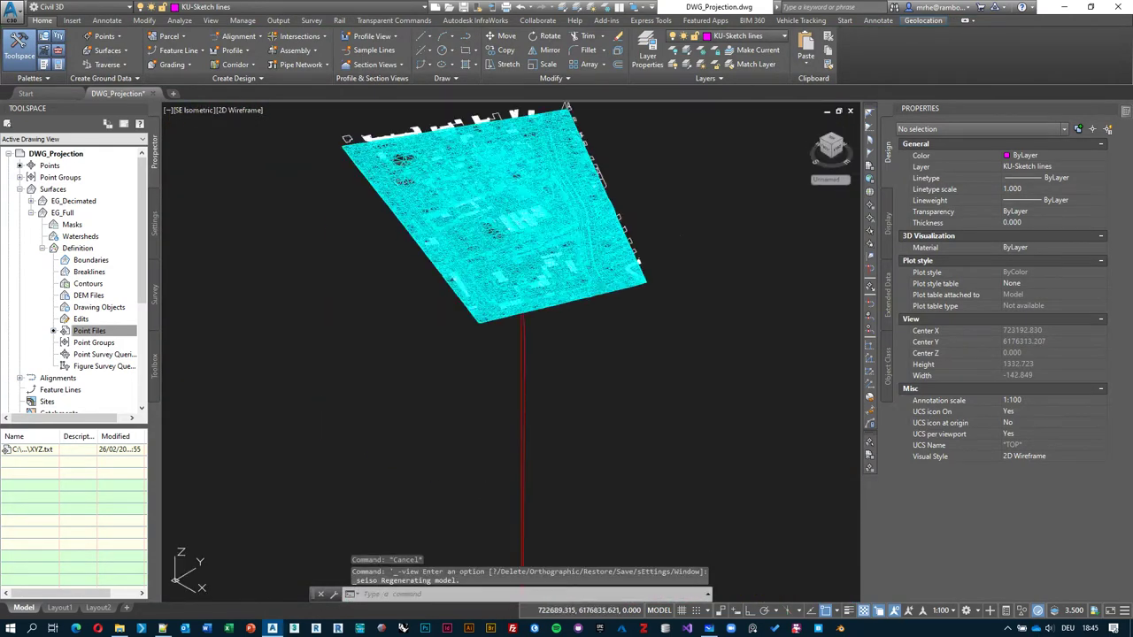
click(244, 111)
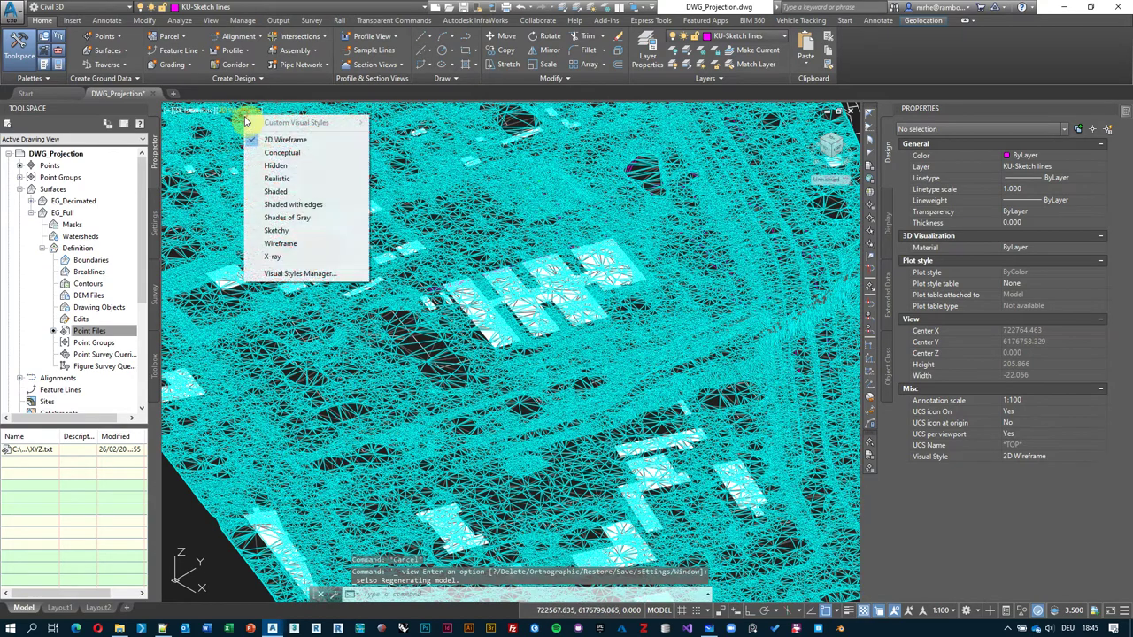
click(280, 179)
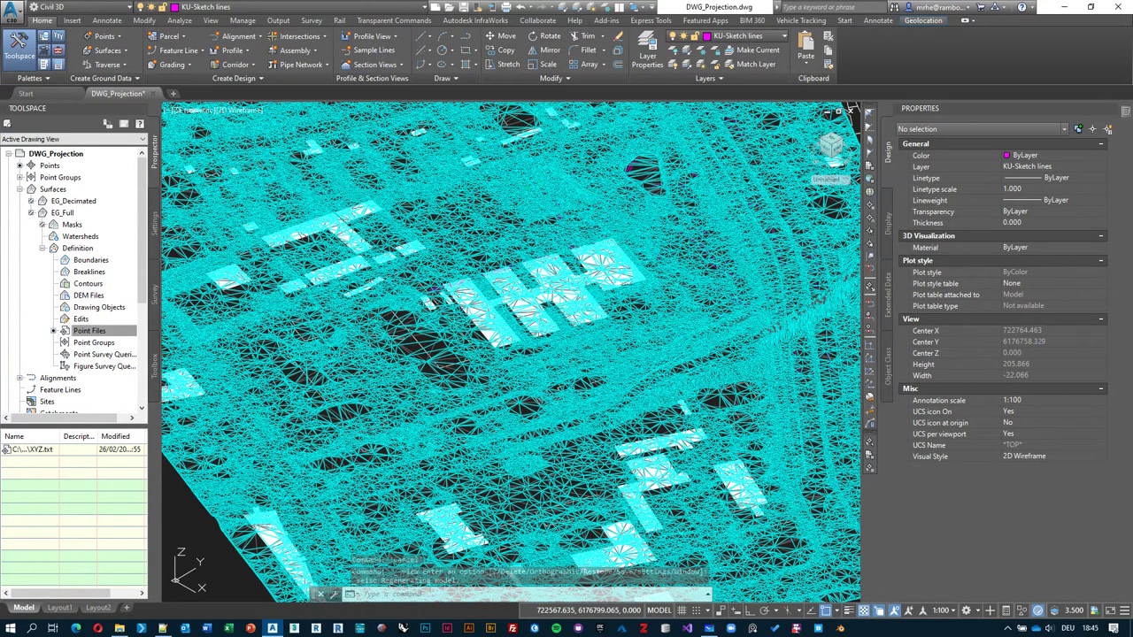
scroll(494, 366, down, 5)
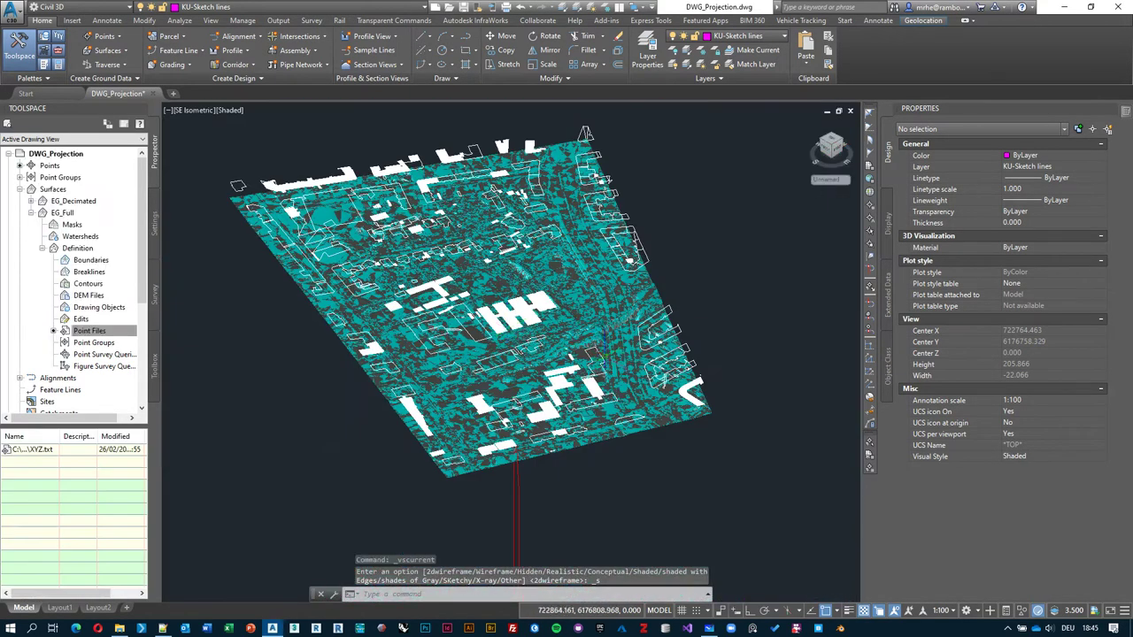
shift+middle_drag(494, 366, 670, 363)
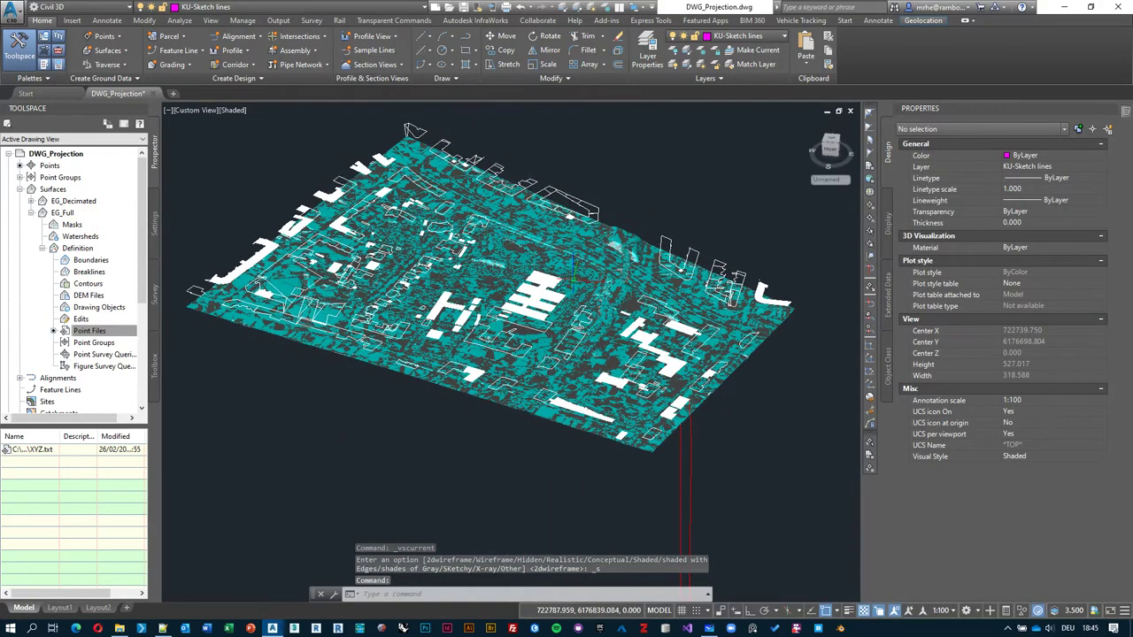
scroll(660, 300, up, 5)
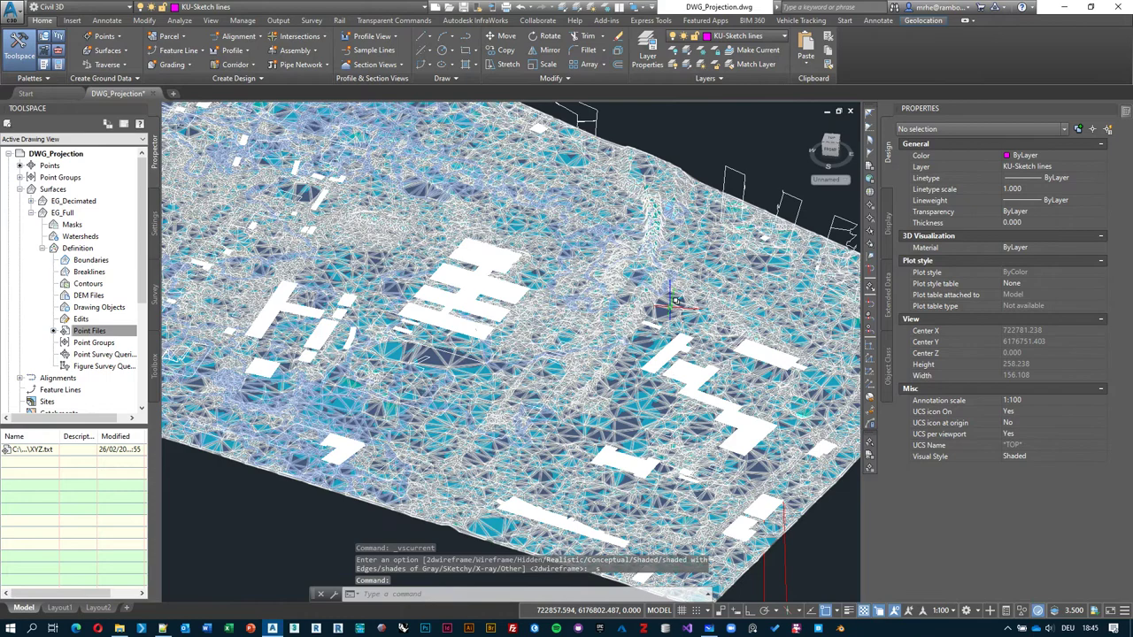
- Set the style of the EG_Decimated surface to _No Display
click(672, 301)
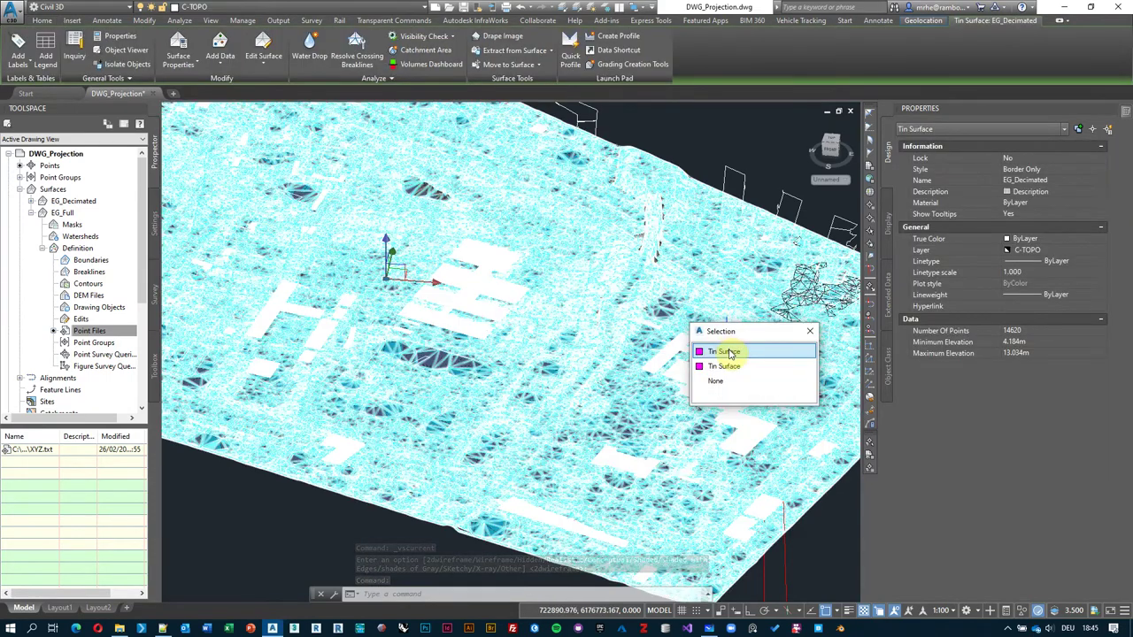
click(729, 354)
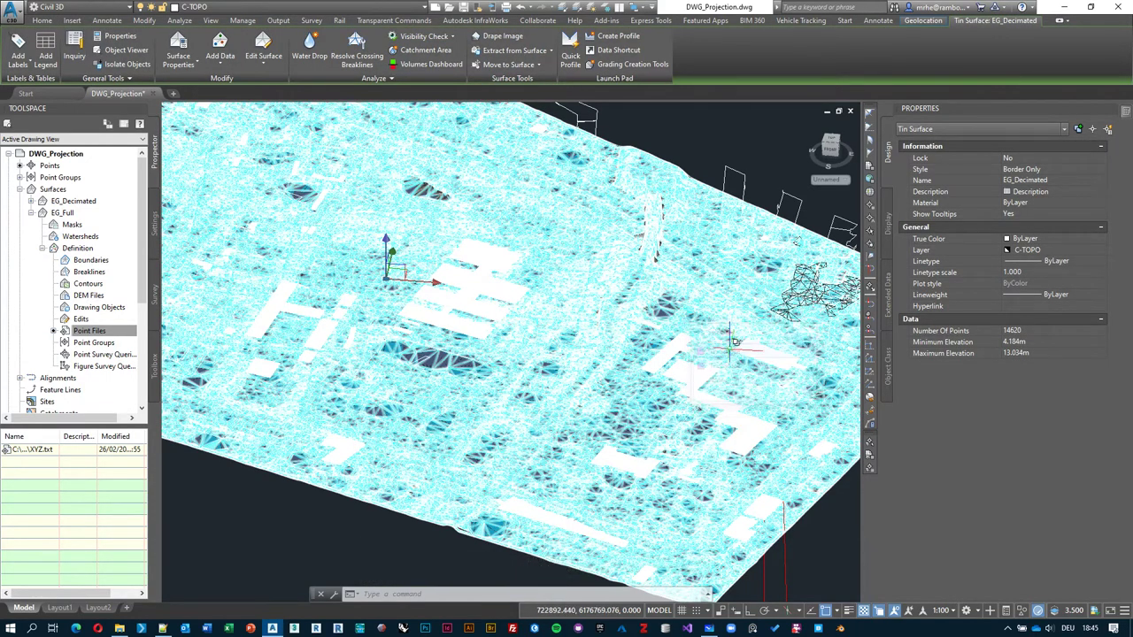
click(1098, 180)
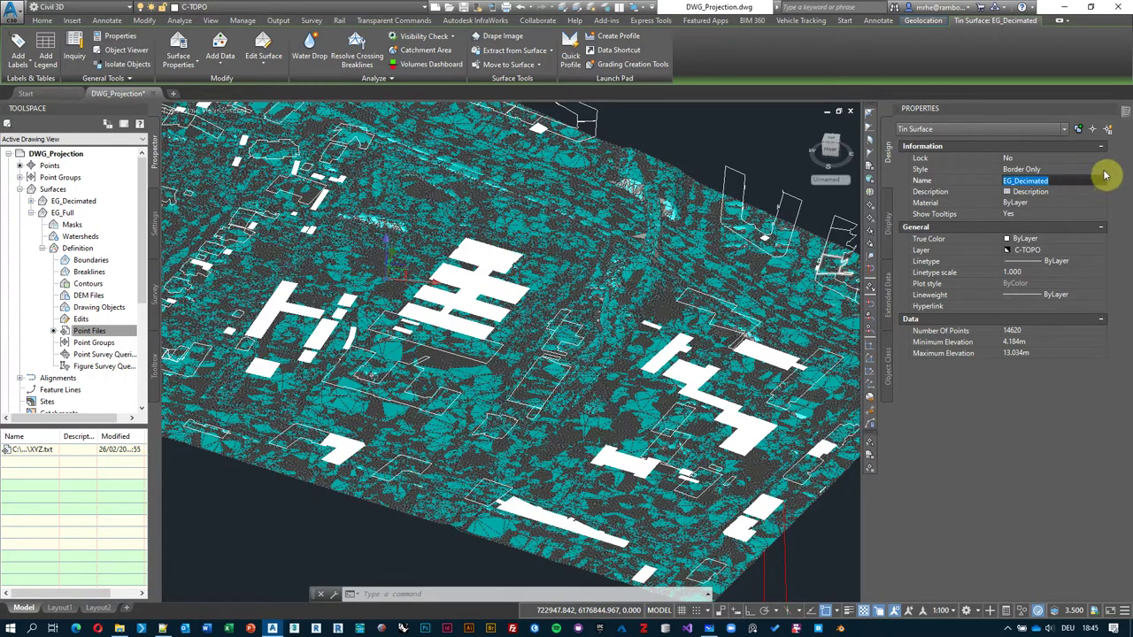
click(1105, 169)
click(1100, 169)
click(1034, 181)
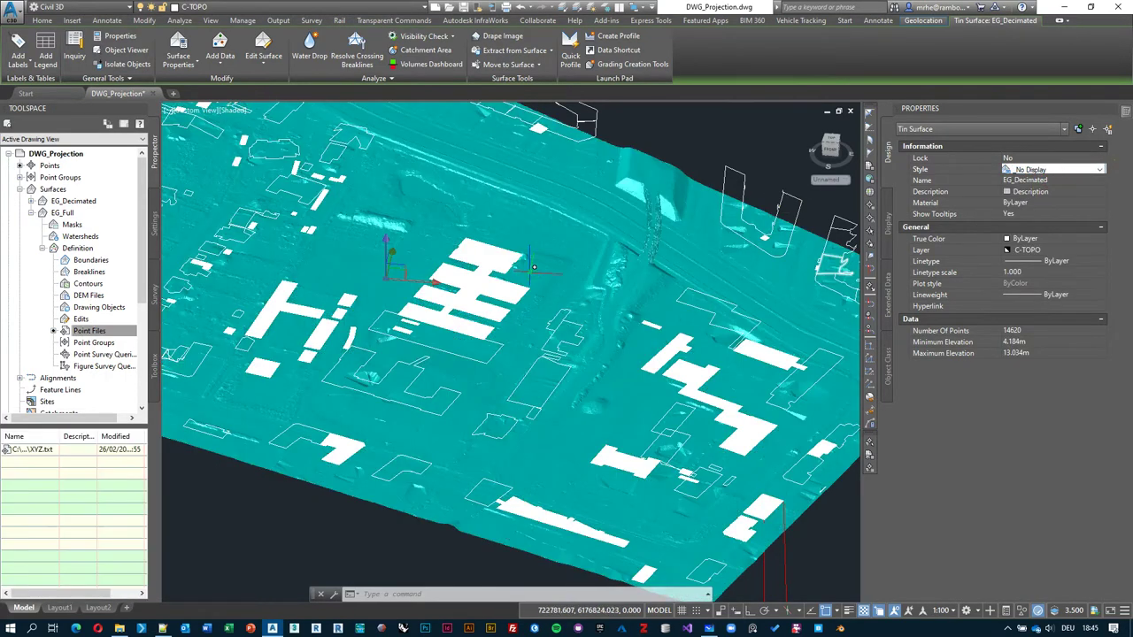
- Examine the shaded EG_Full terrain from several angles, including the embankment near the central buildings, and clear the surface selection
scroll(534, 266, up, 5)
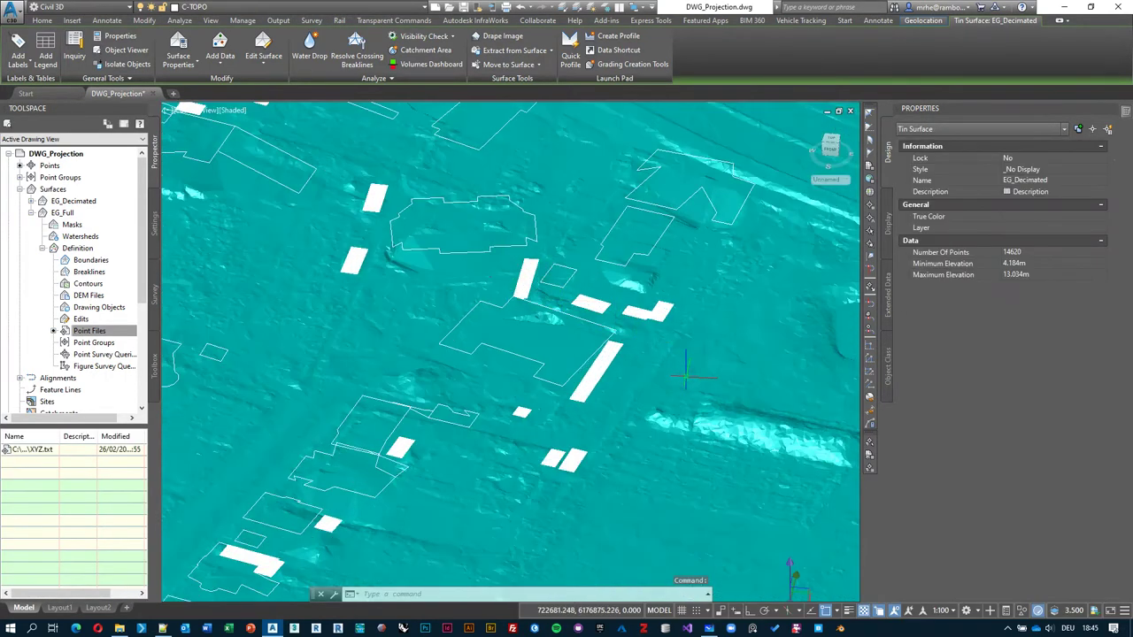
shift+middle_drag(686, 376, 468, 455)
scroll(507, 341, down, 5)
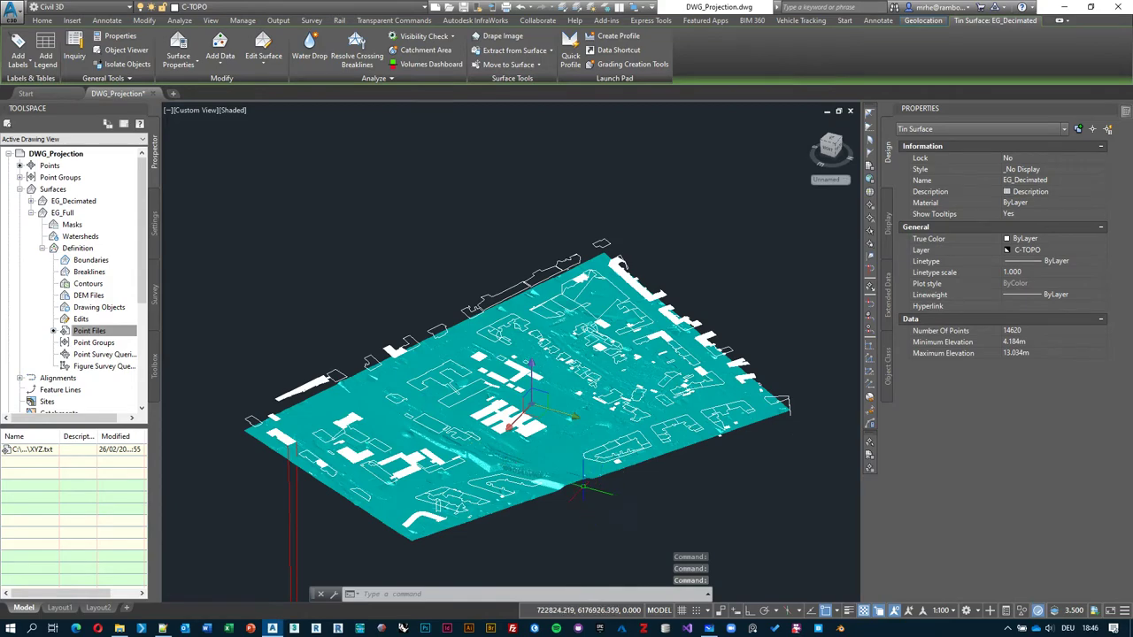
scroll(583, 485, up, 5)
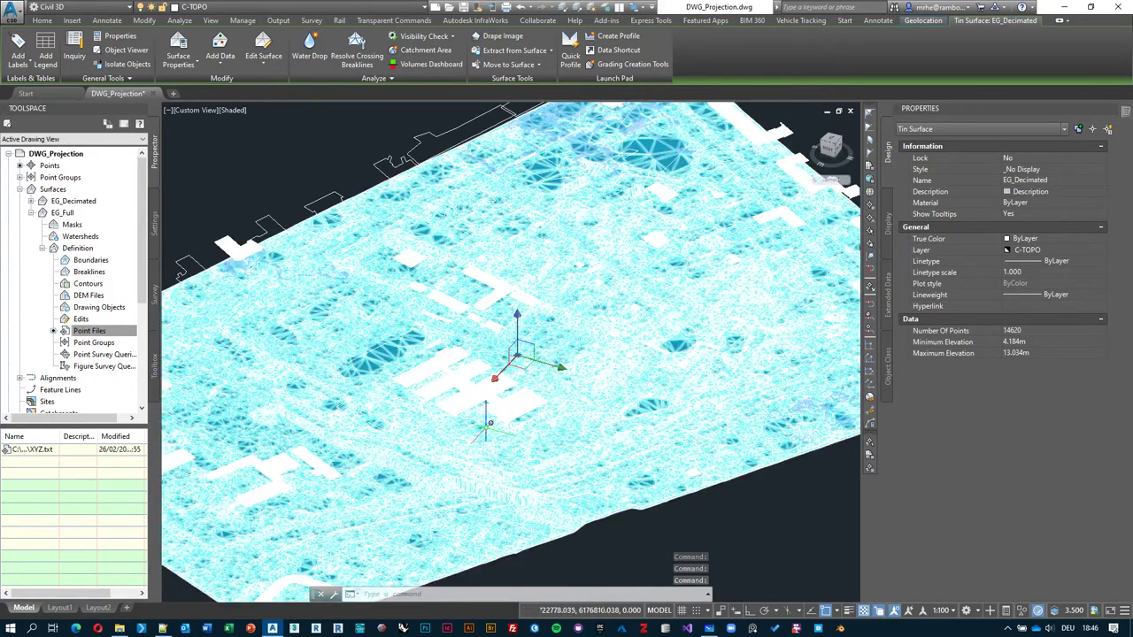
scroll(347, 356, up, 4)
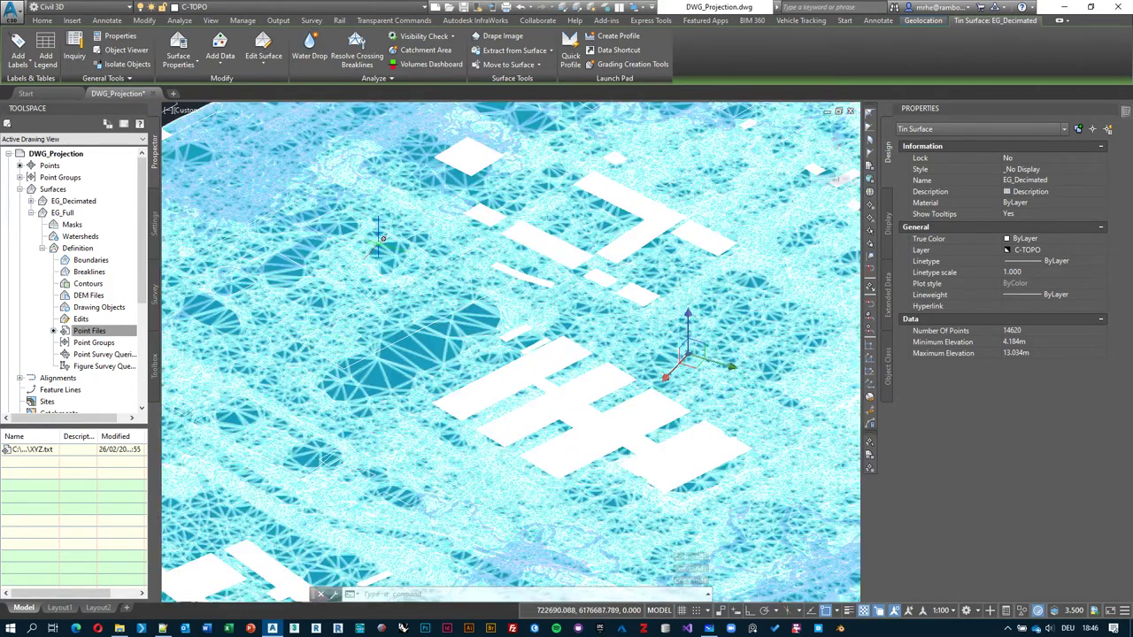
scroll(428, 327, down, 10)
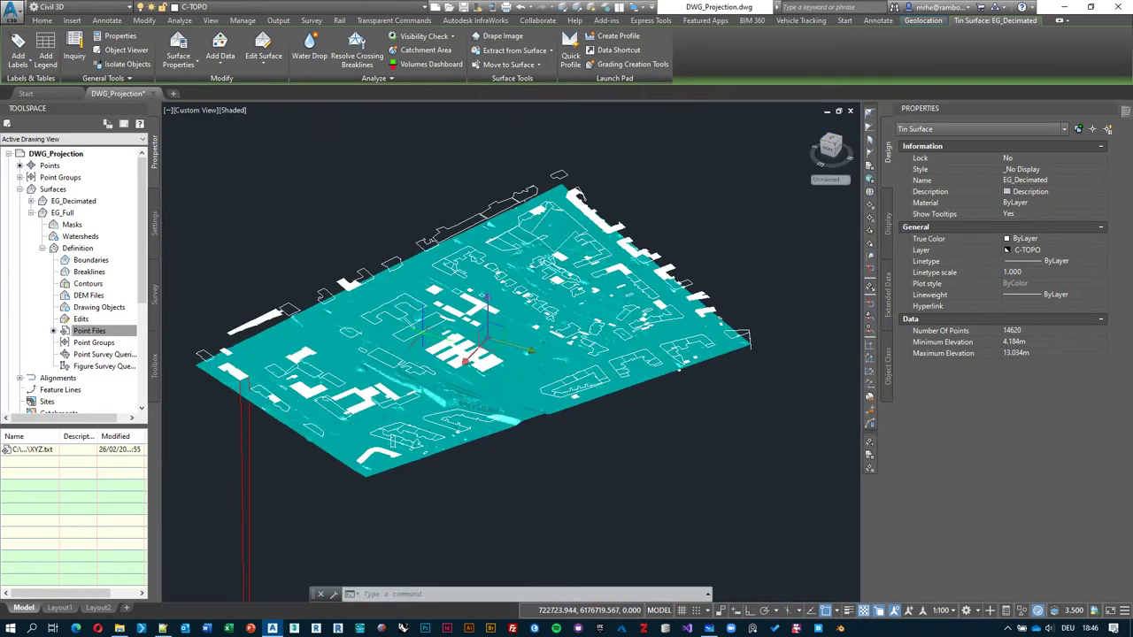
shift+middle_drag(505, 412, 488, 329)
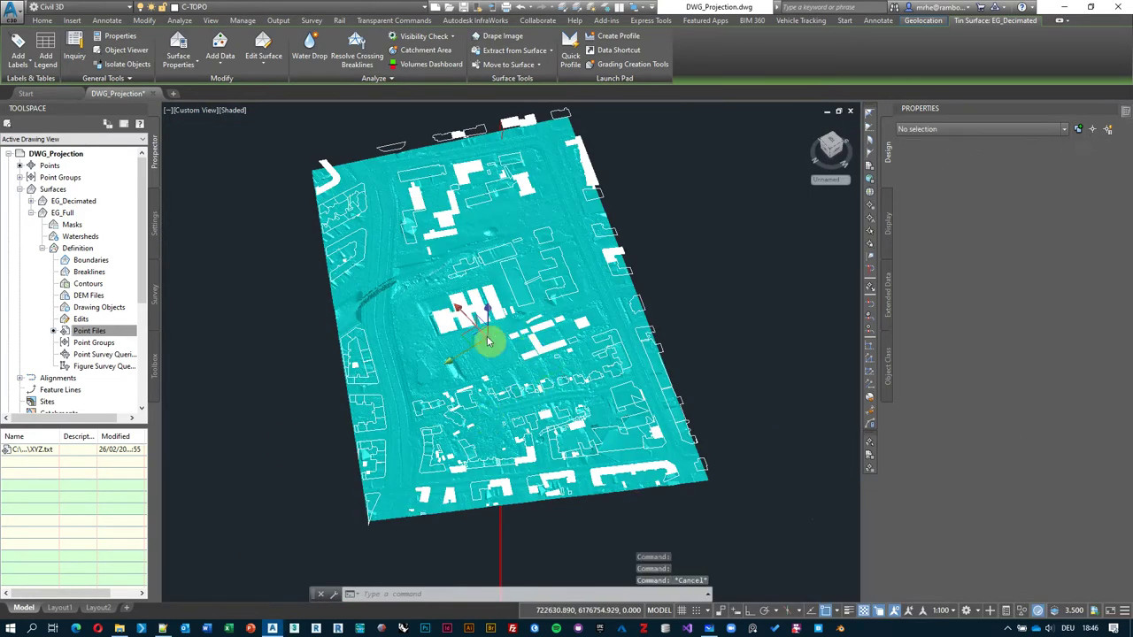
key(Escape)
shift+middle_drag(398, 291, 261, 352)
scroll(631, 305, up, 8)
scroll(631, 305, up, 4)
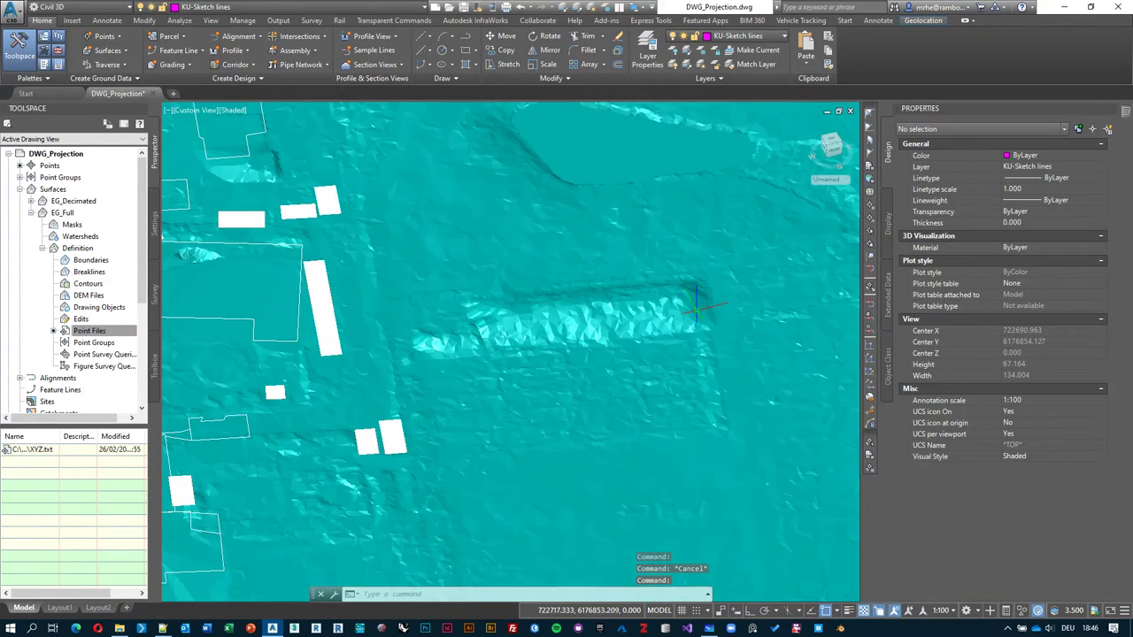
- Return the model to the Top view with the 2D Wireframe visual style
scroll(514, 315, down, 3)
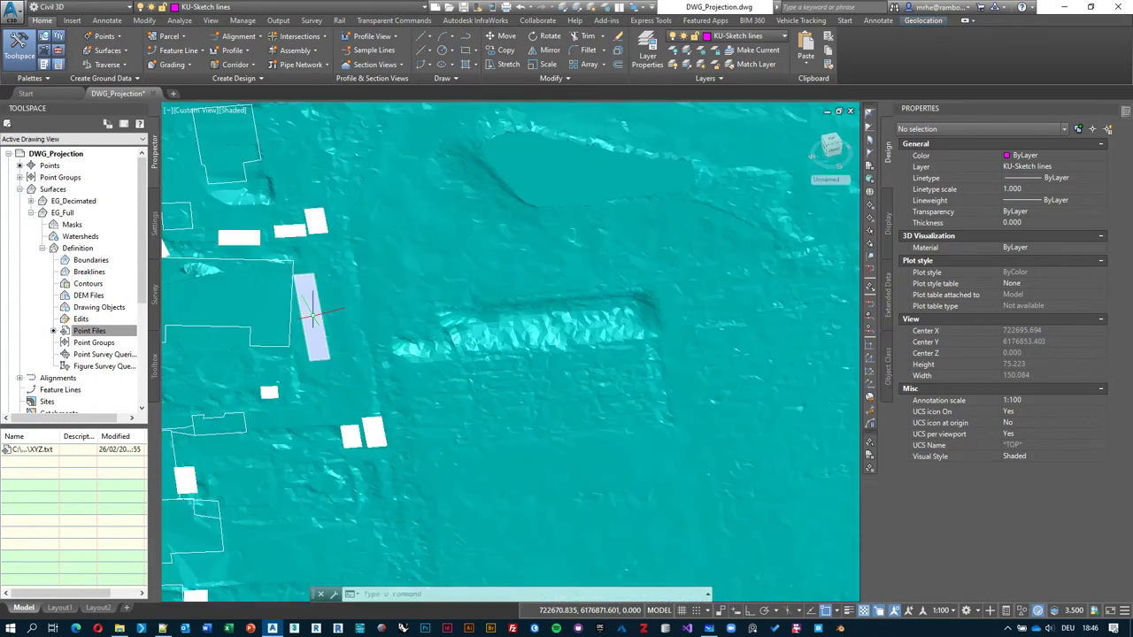
shift+middle_drag(311, 315, 354, 275)
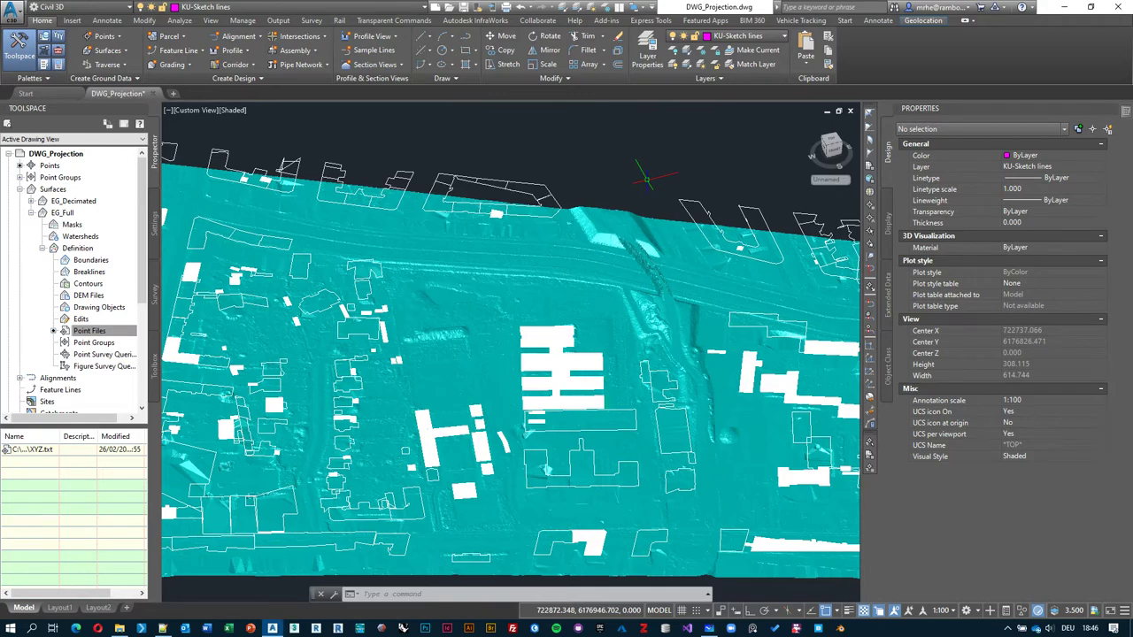
shift+middle_drag(525, 257, 520, 306)
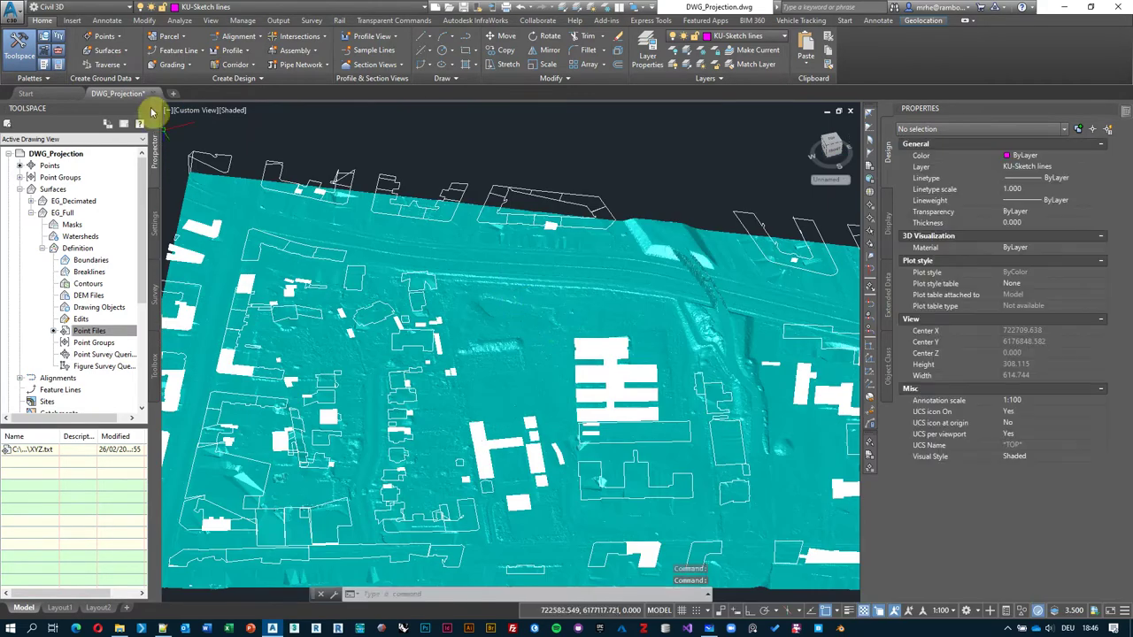
click(203, 111)
click(223, 139)
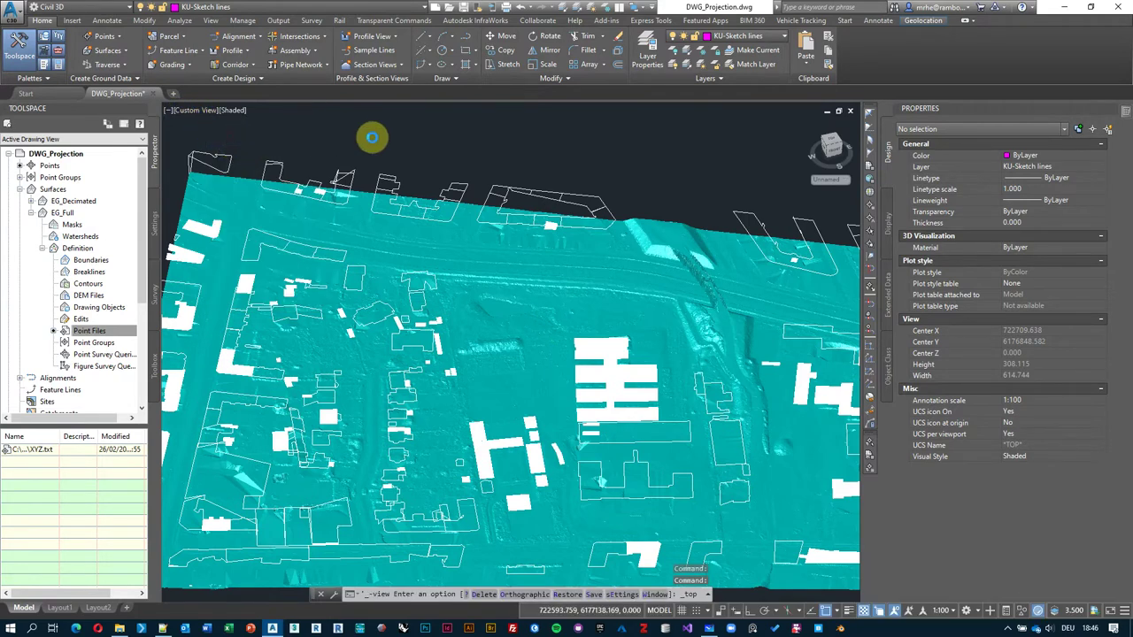
click(204, 110)
click(251, 139)
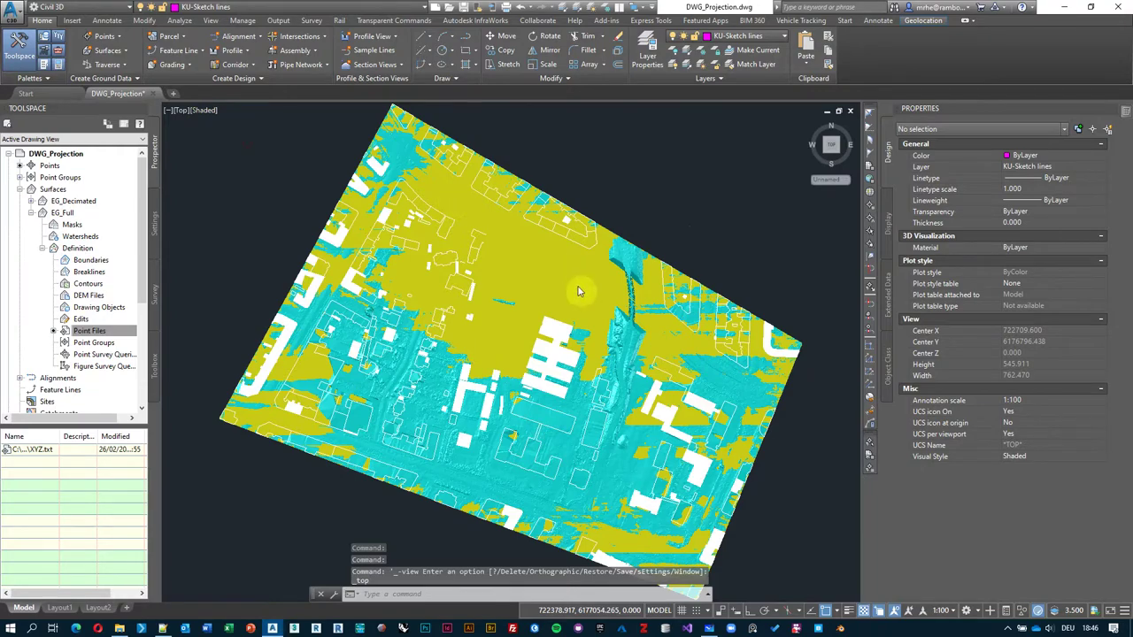
- Open the EG_Full surface in the Object Viewer and orbit it to an oblique view of the terrain from the front
scroll(575, 296, up, 3)
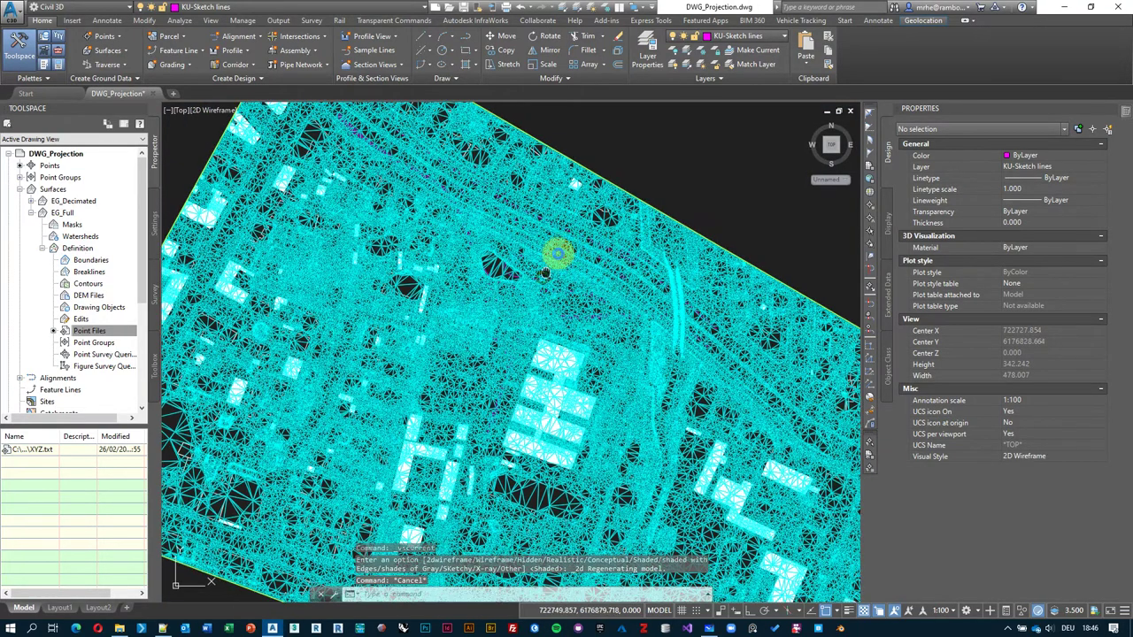
scroll(529, 258, up, 2)
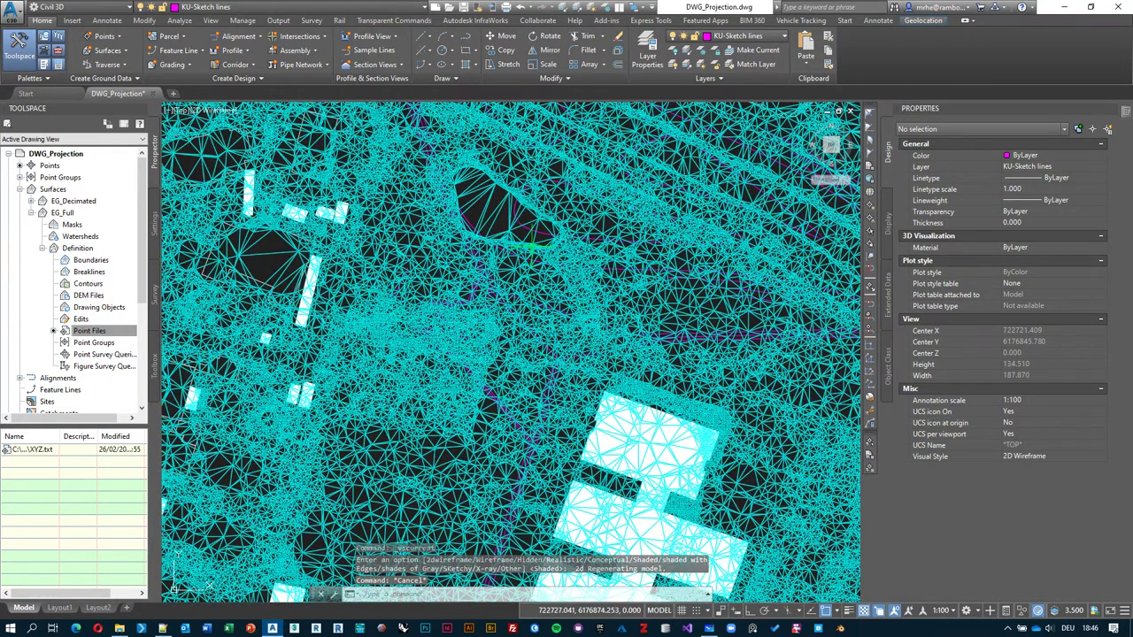
click(489, 215)
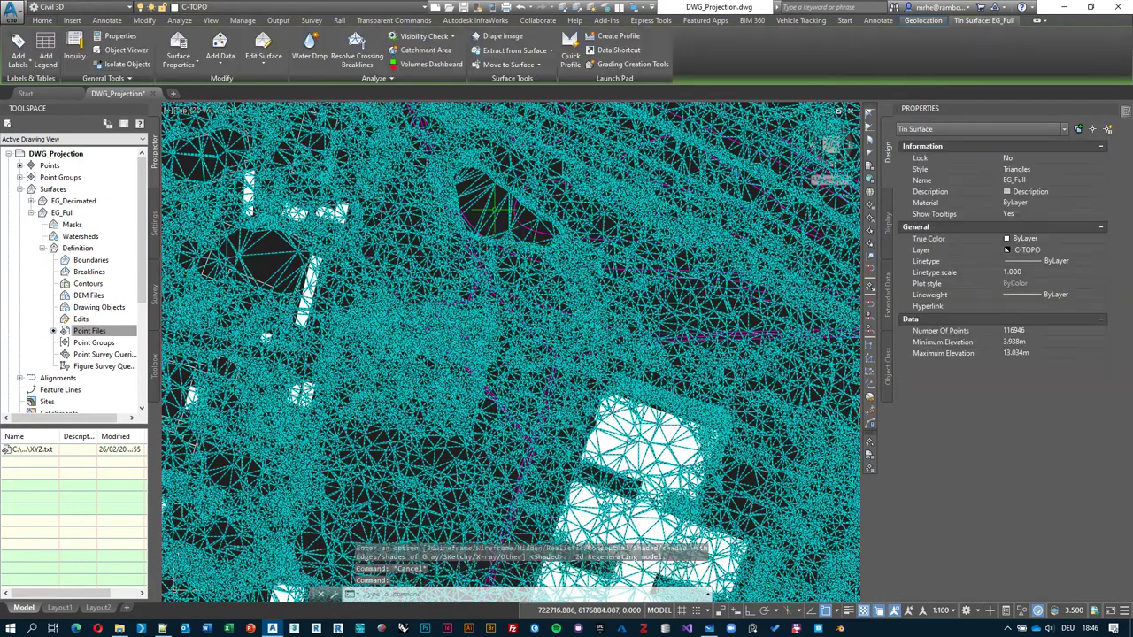
scroll(548, 258, down, 3)
right_click(714, 159)
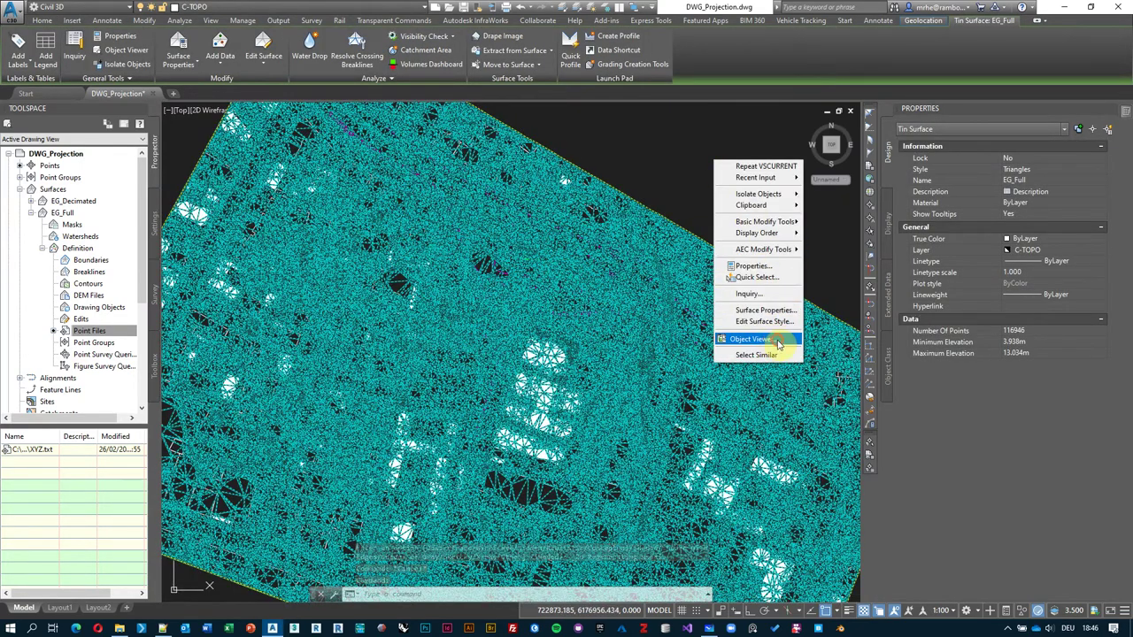
click(778, 342)
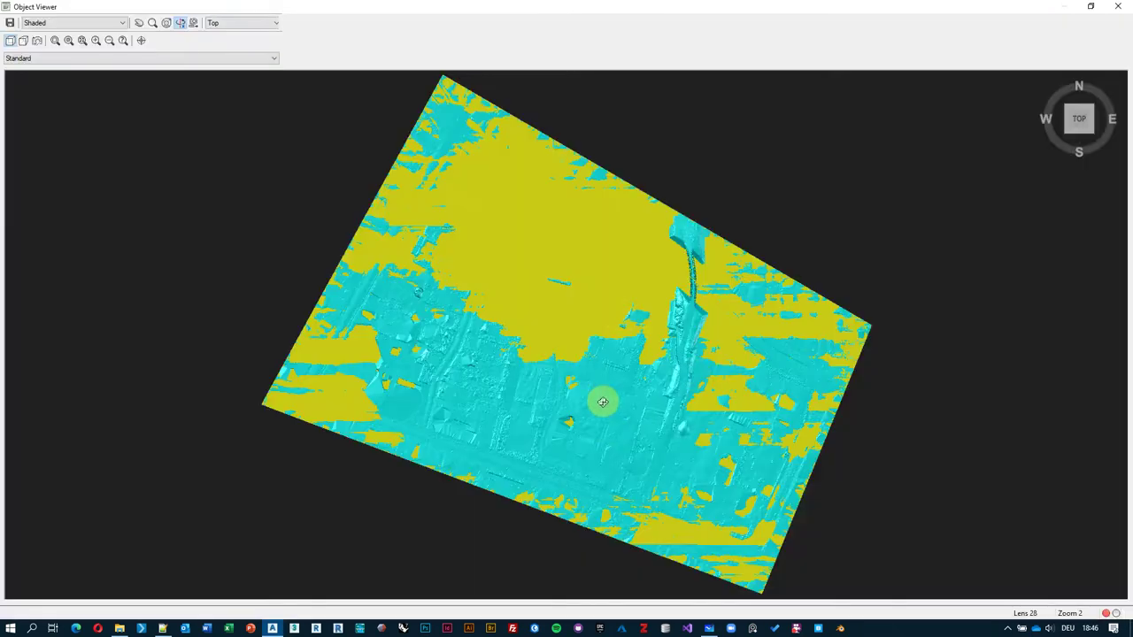
drag(602, 399, 636, 338)
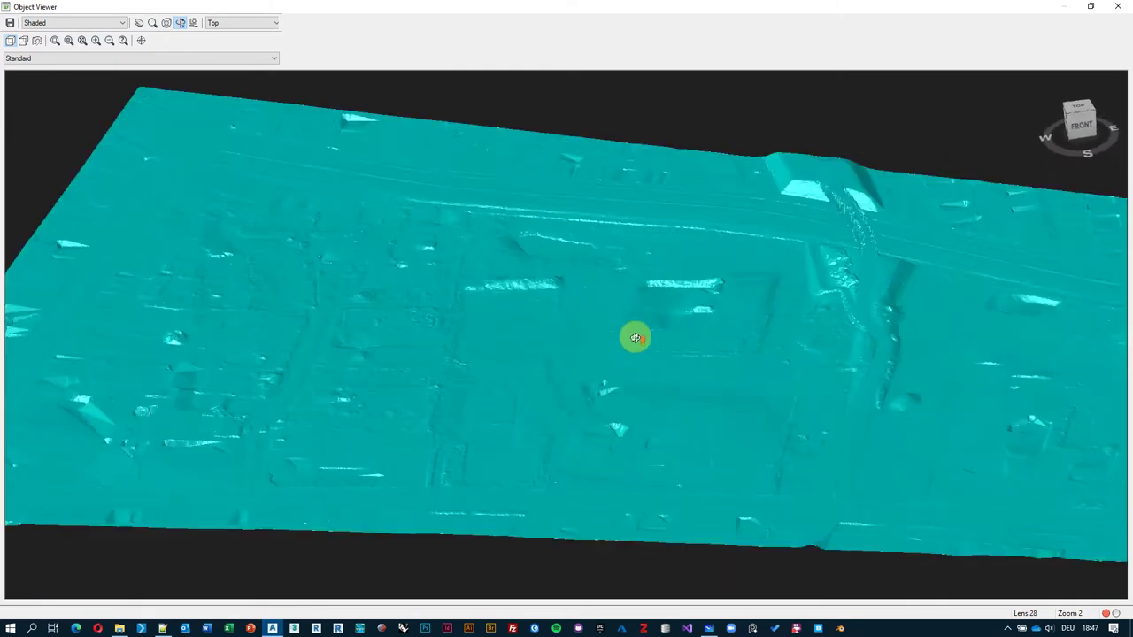
scroll(635, 338, up, 3)
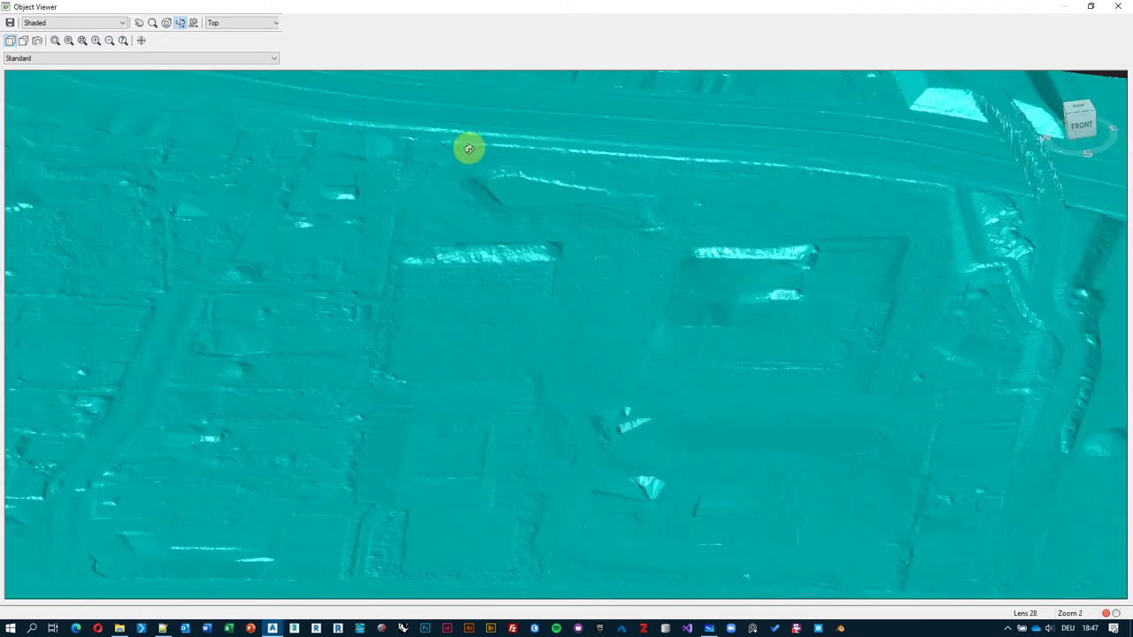
- Inspect the surface in the Object Viewer with the Shades of Gray and Conceptual visual styles, orbiting in each
click(115, 22)
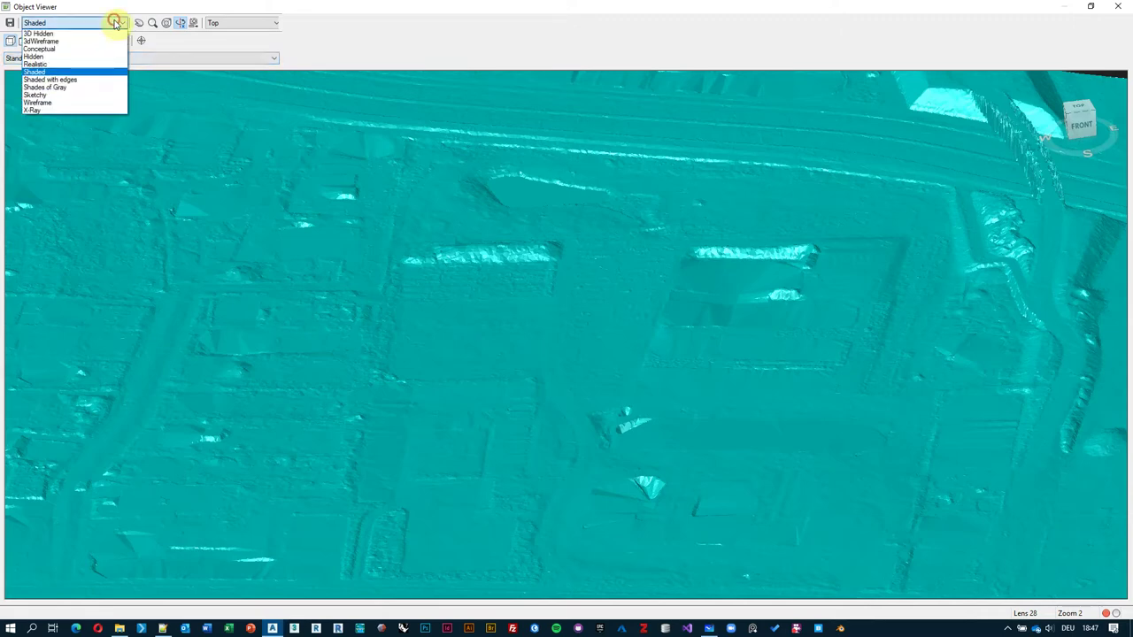
click(76, 90)
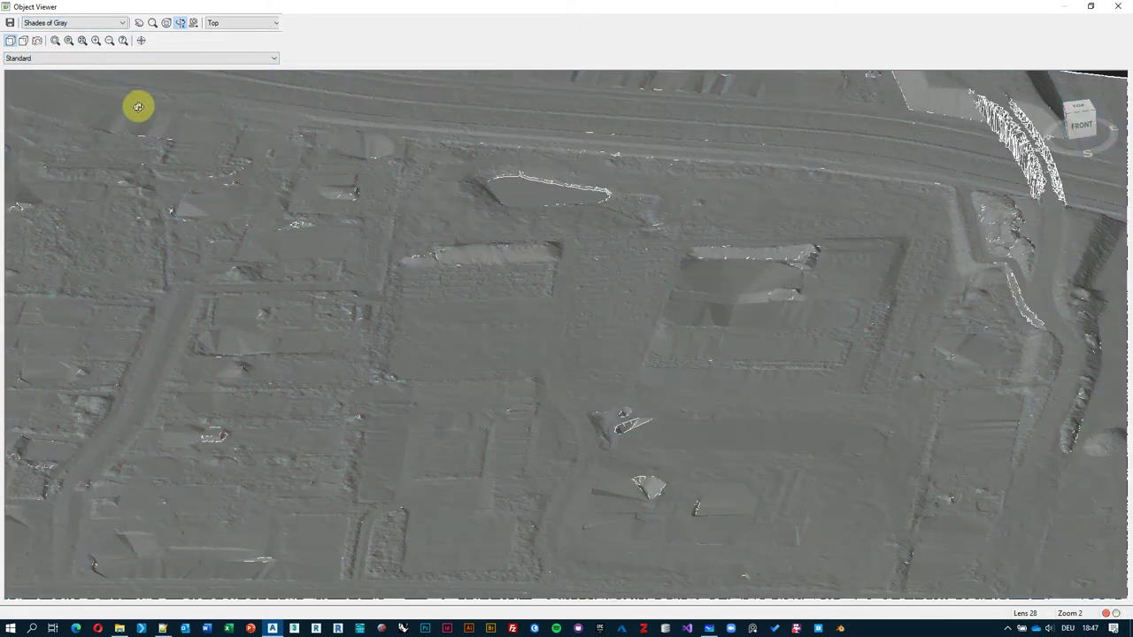
drag(514, 296, 562, 197)
click(85, 24)
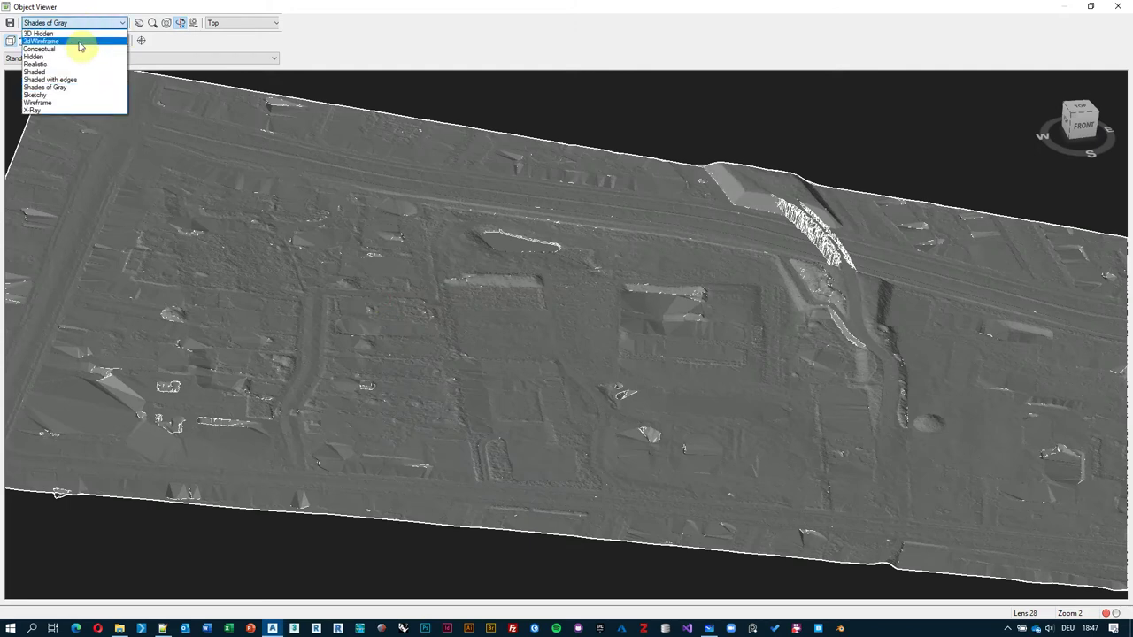
click(76, 34)
drag(684, 383, 620, 397)
- Inspect the surface triangulation with the 3dWireframe and X-Ray visual styles, orbiting in each
click(57, 22)
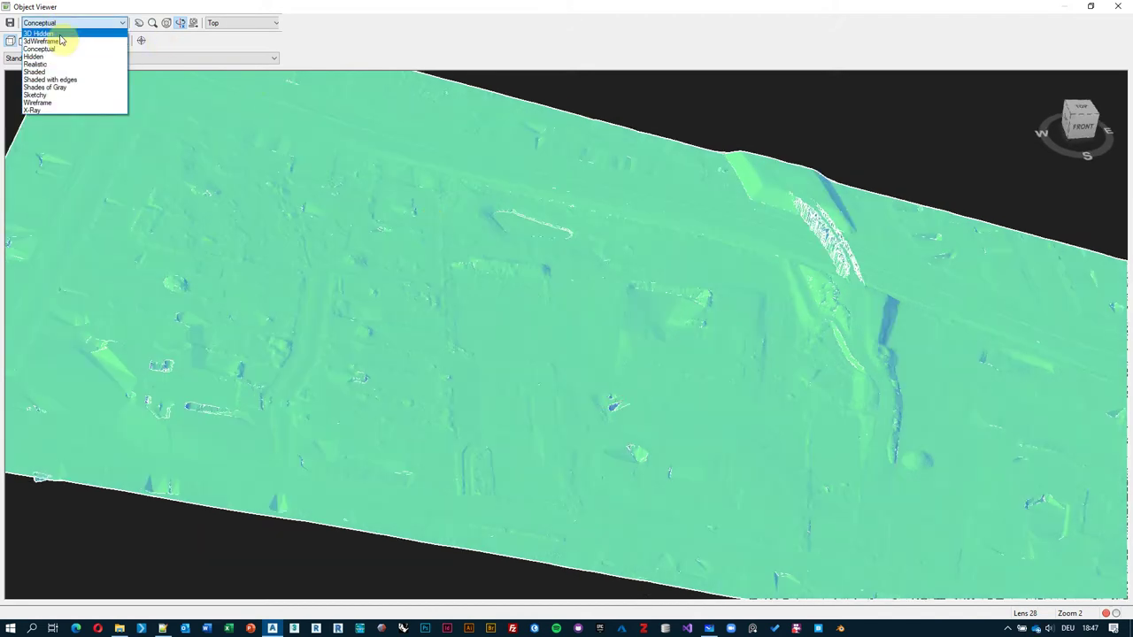
click(54, 40)
drag(700, 342, 649, 310)
click(79, 23)
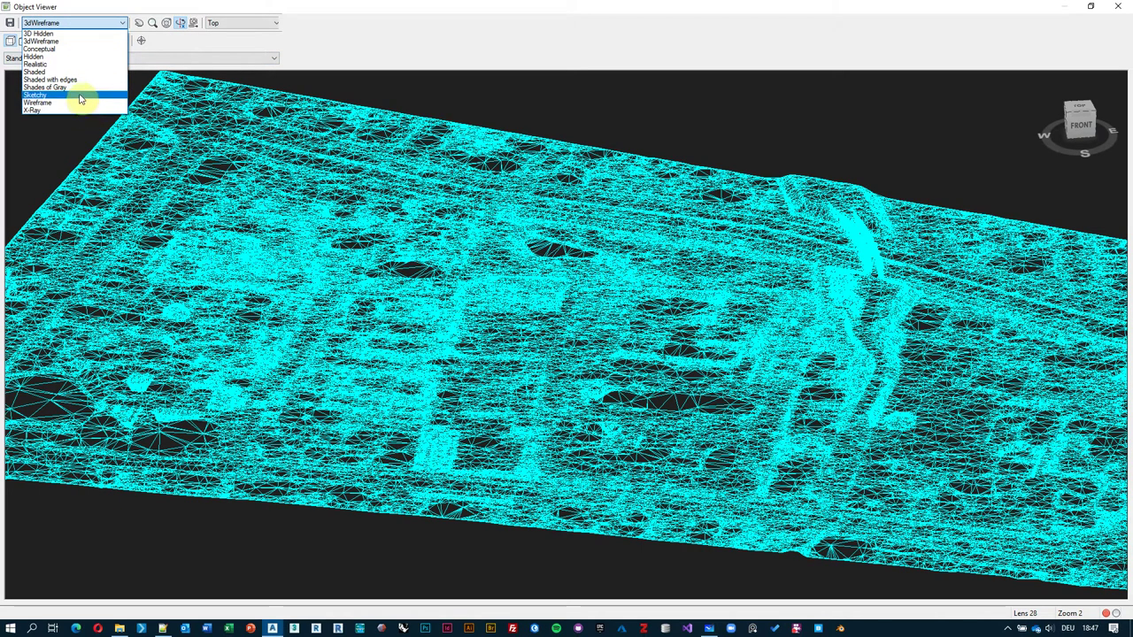
click(71, 110)
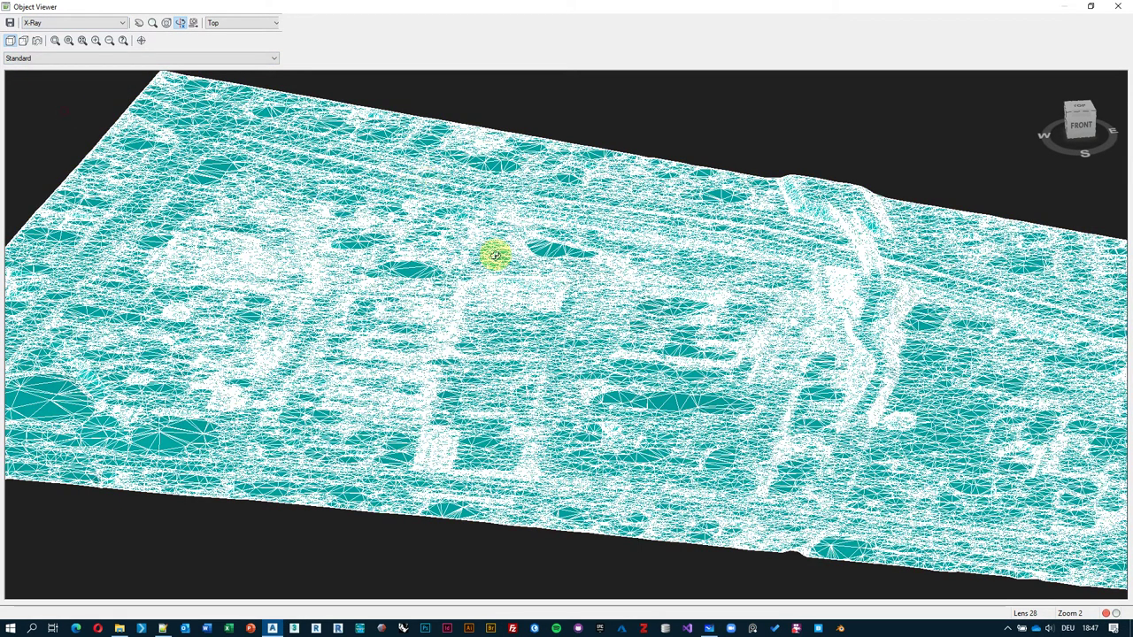
drag(495, 256, 668, 322)
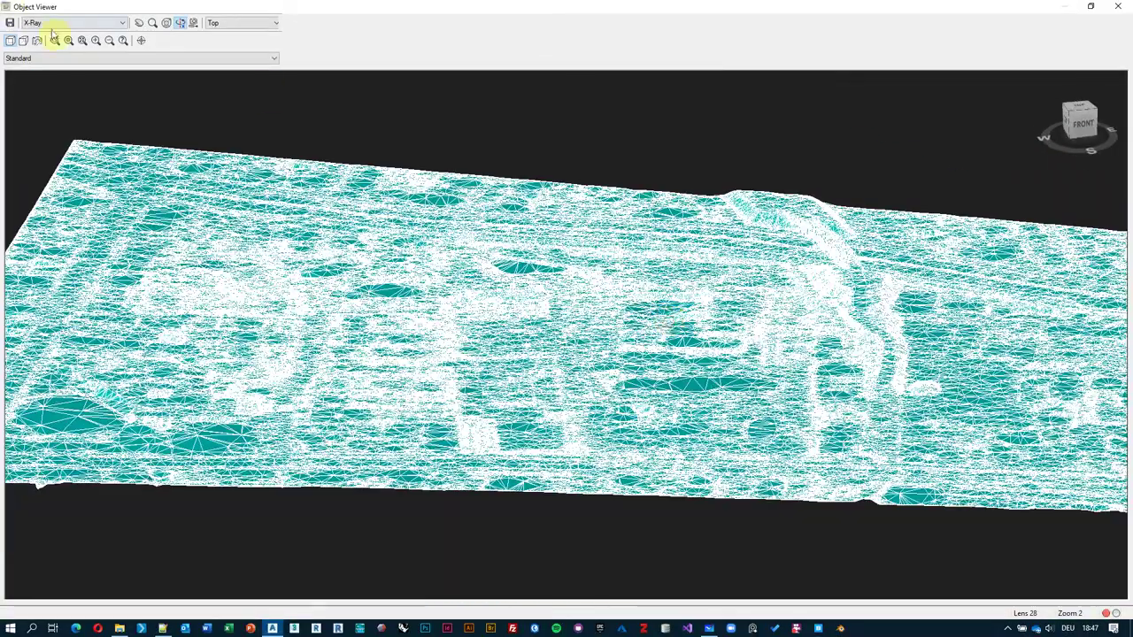
- Compare the terrain relief in the Shaded and Shades of Gray visual styles from different angles
click(60, 24)
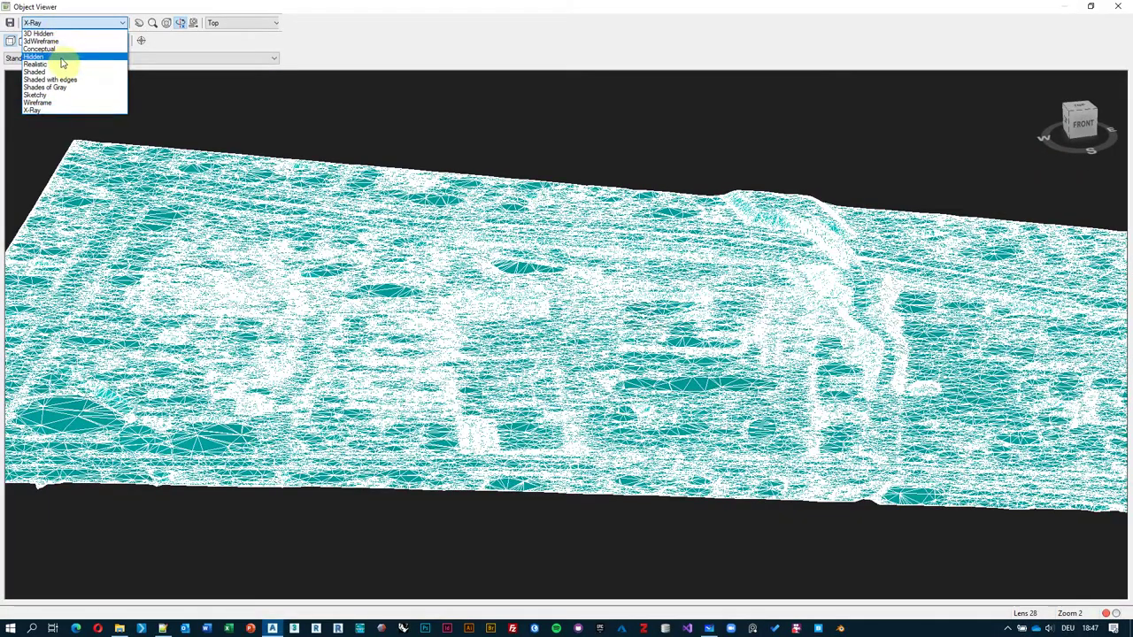
click(66, 71)
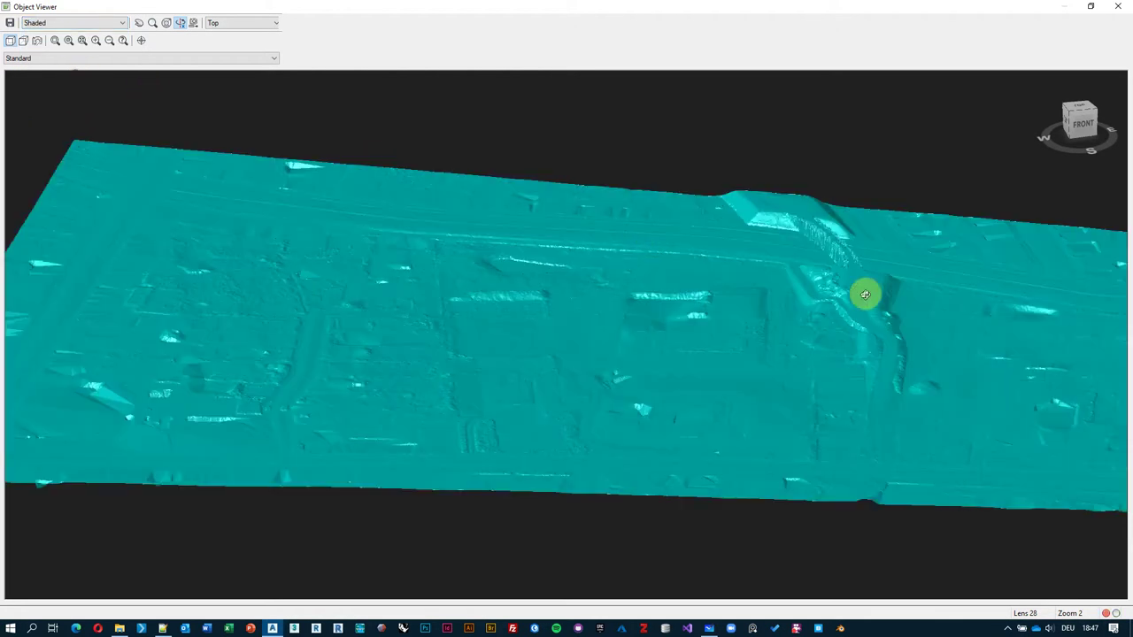
drag(865, 295, 577, 234)
click(95, 26)
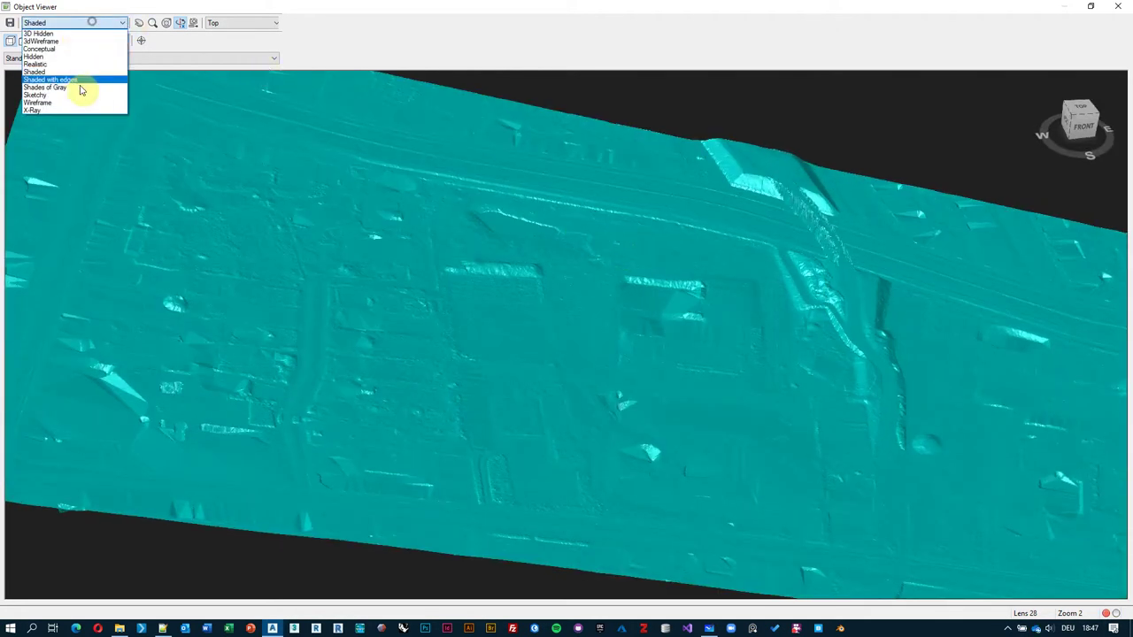
click(83, 91)
drag(675, 326, 625, 312)
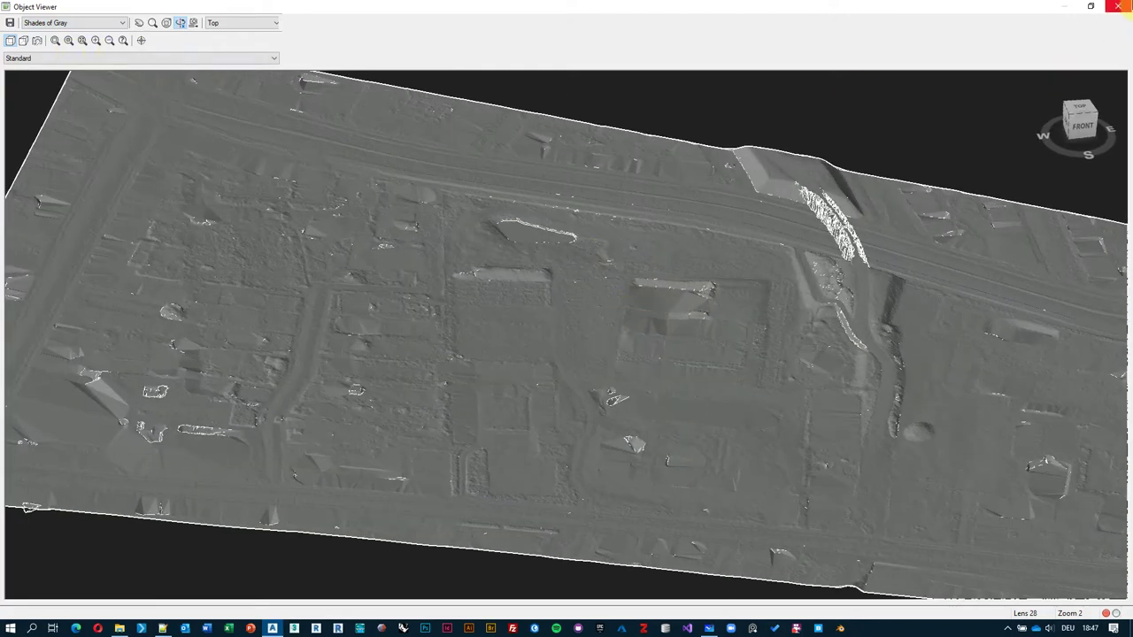
- Close the Object Viewer, check the modelling work notes in Microsoft Whiteboard and return to the Civil 3D drawing
key(Escape)
scroll(753, 200, down, 3)
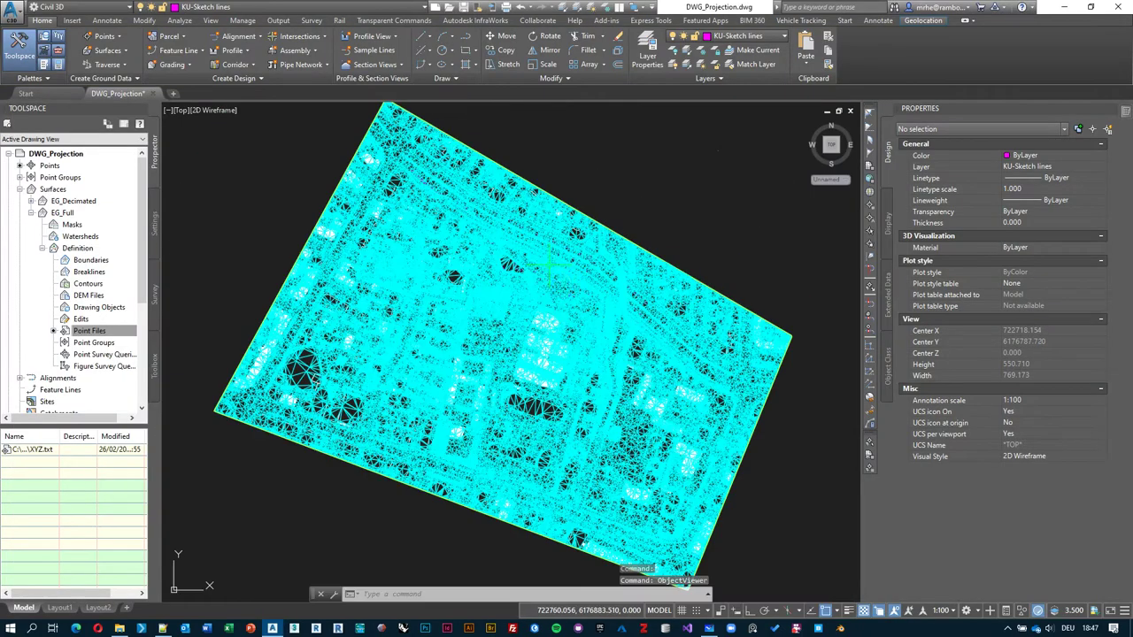
key(alt+Tab)
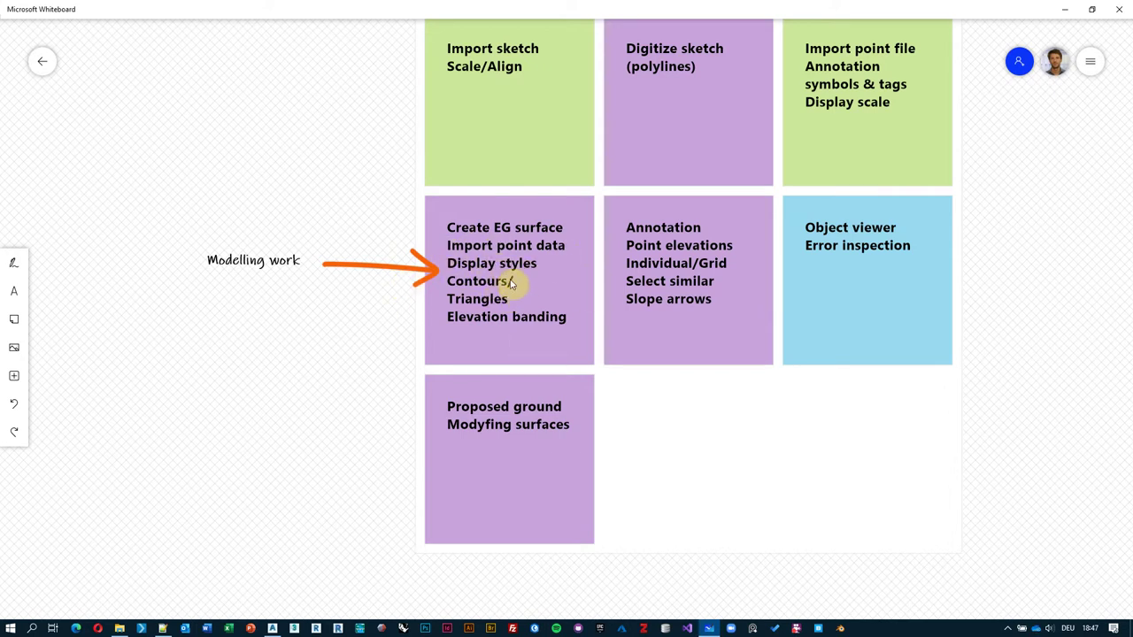
key(alt+Tab)
- Set the style of the EG_Full surface to Elevation Banding (2D) in its surface properties
scroll(478, 252, up, 5)
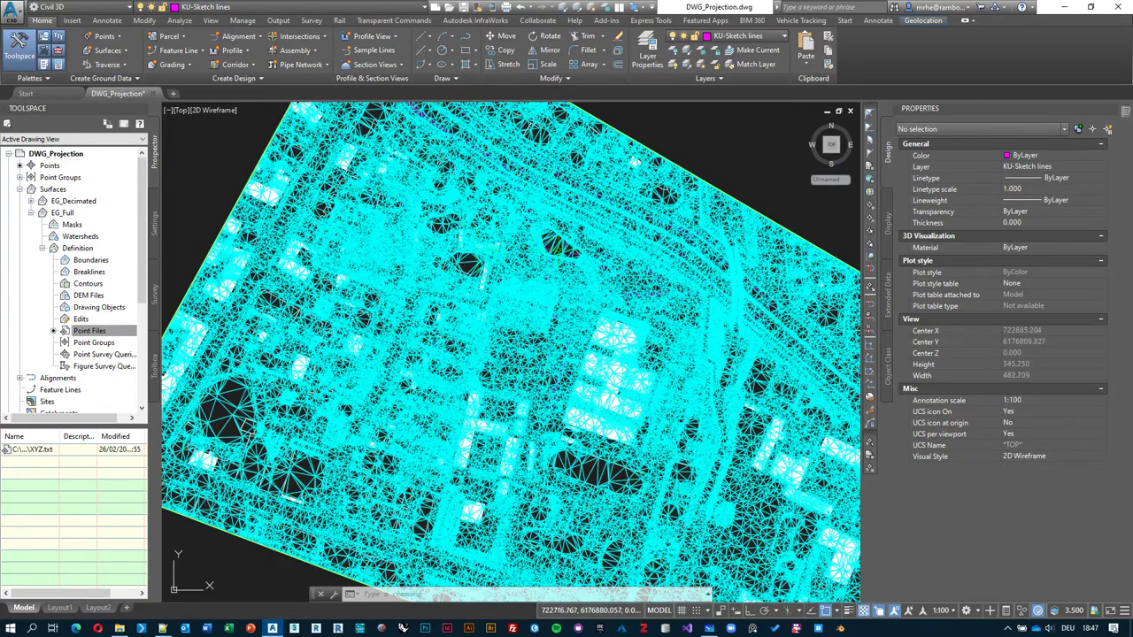
scroll(556, 247, up, 2)
click(556, 246)
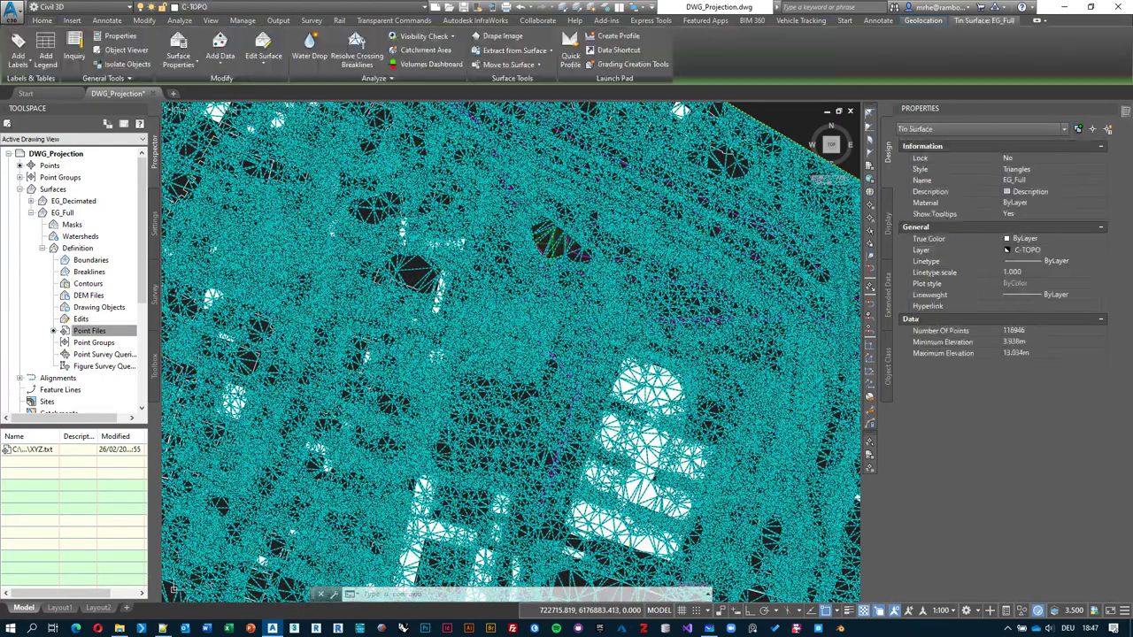
click(180, 41)
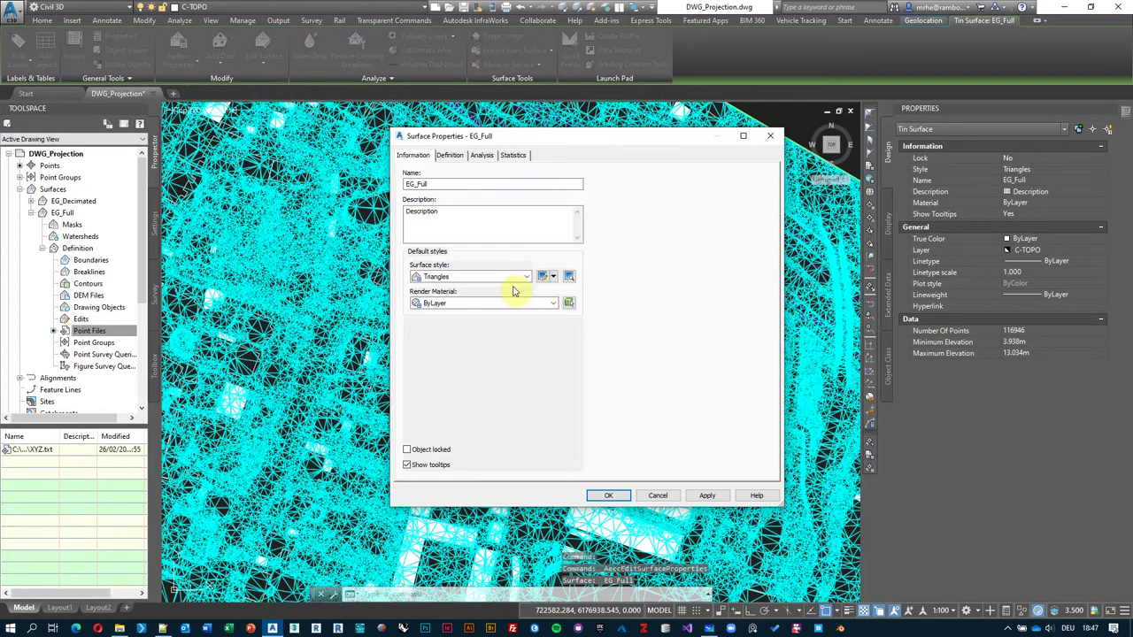
click(525, 277)
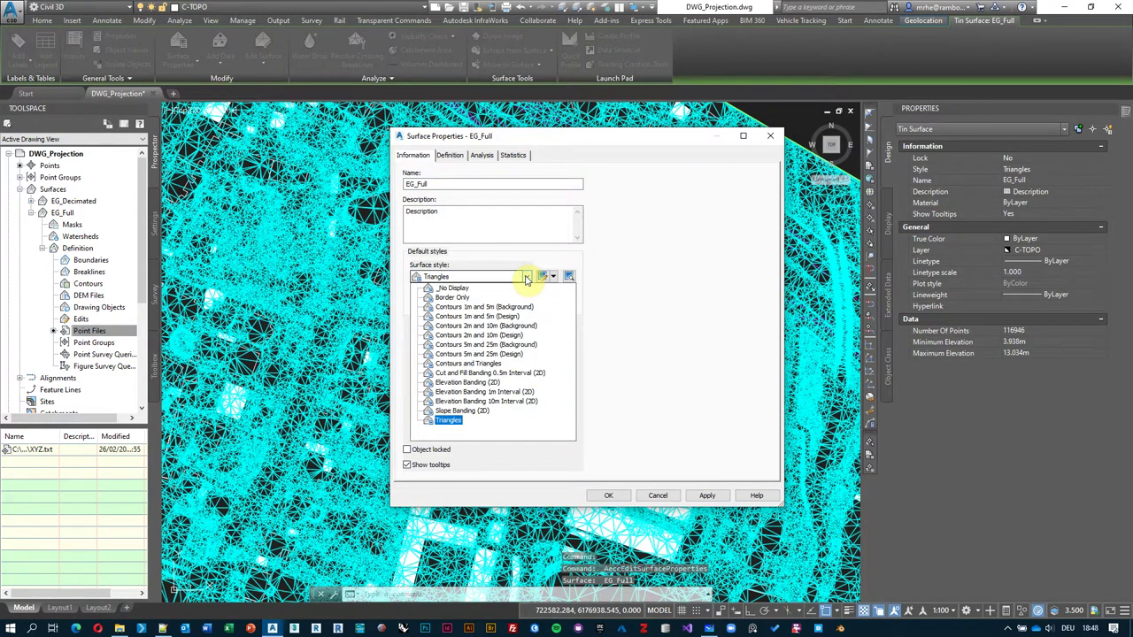
click(475, 383)
click(706, 496)
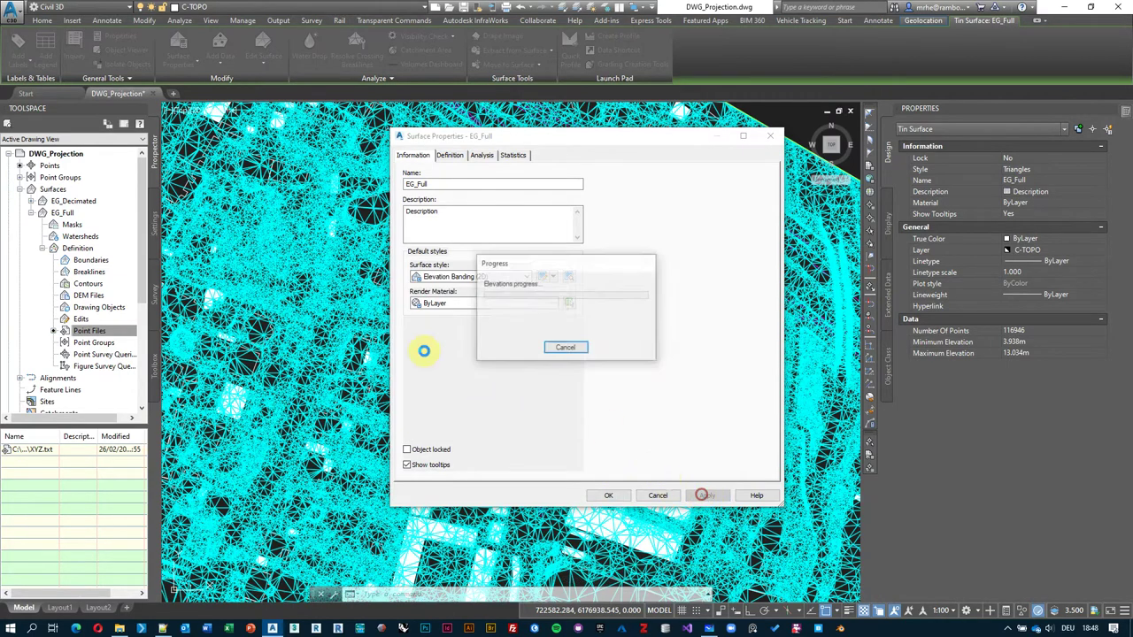
mouse_move(571, 137)
mouse_down()
mouse_move(102, 199)
mouse_move(875, 239)
mouse_up()
click(915, 598)
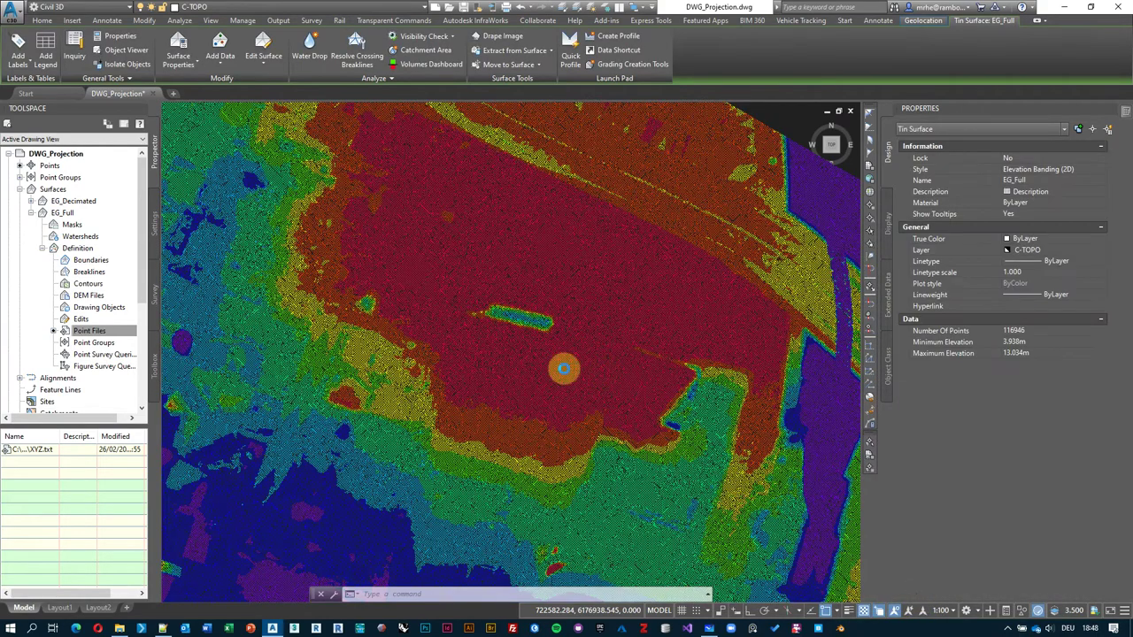
click(564, 369)
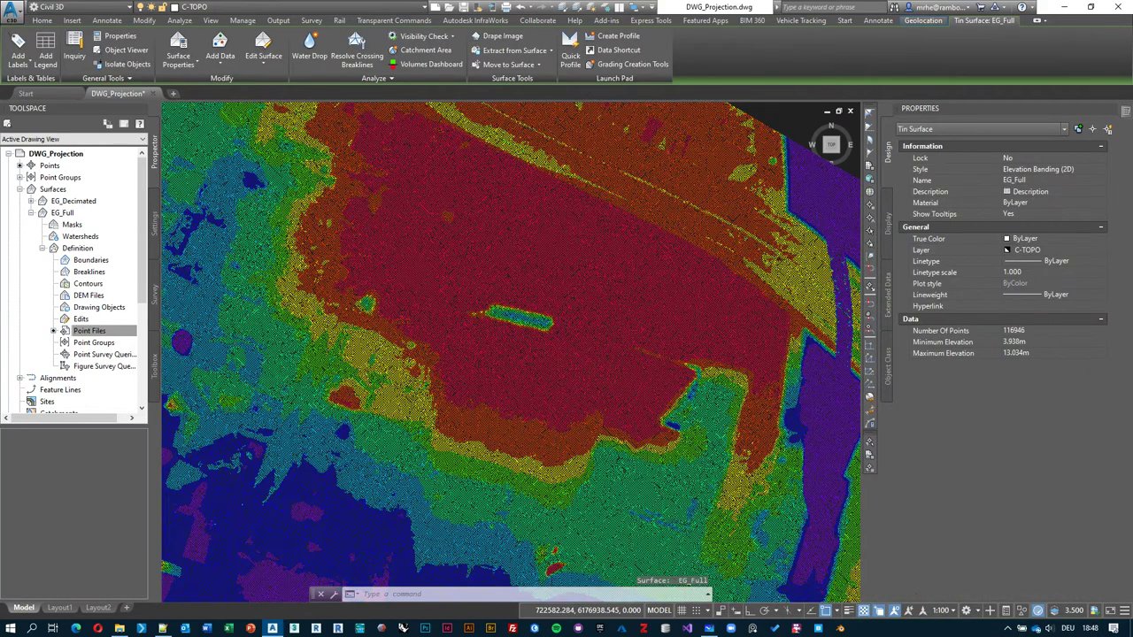
- Clear the surface selection and examine the elevation bands across the whole EG_Full surface
scroll(564, 369, down, 3)
key(Escape)
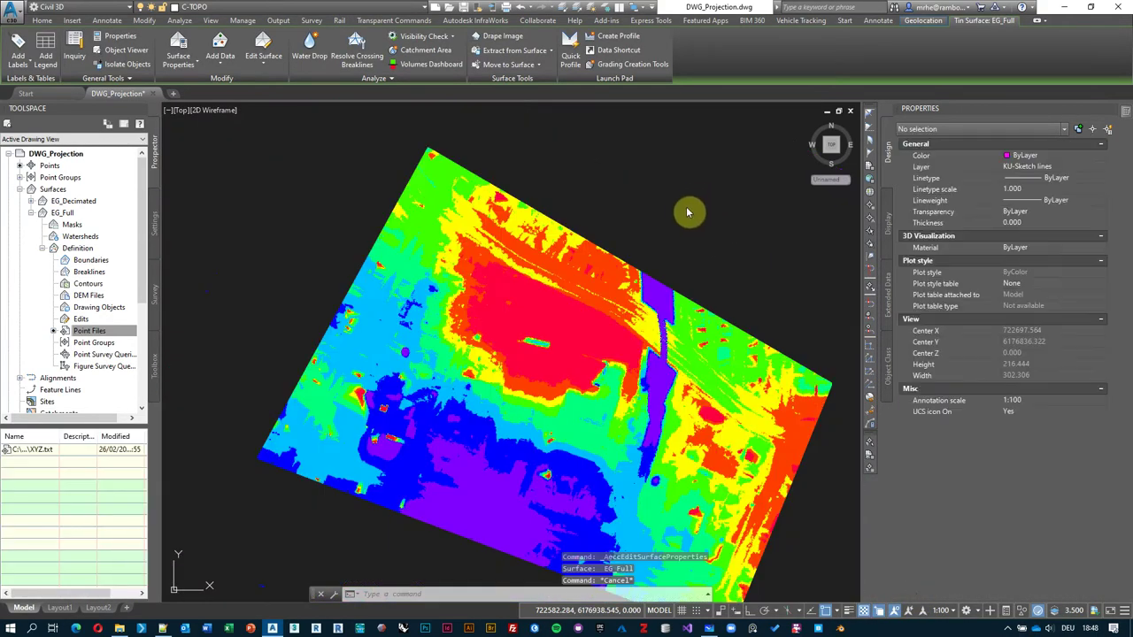
middle_drag(544, 404, 532, 323)
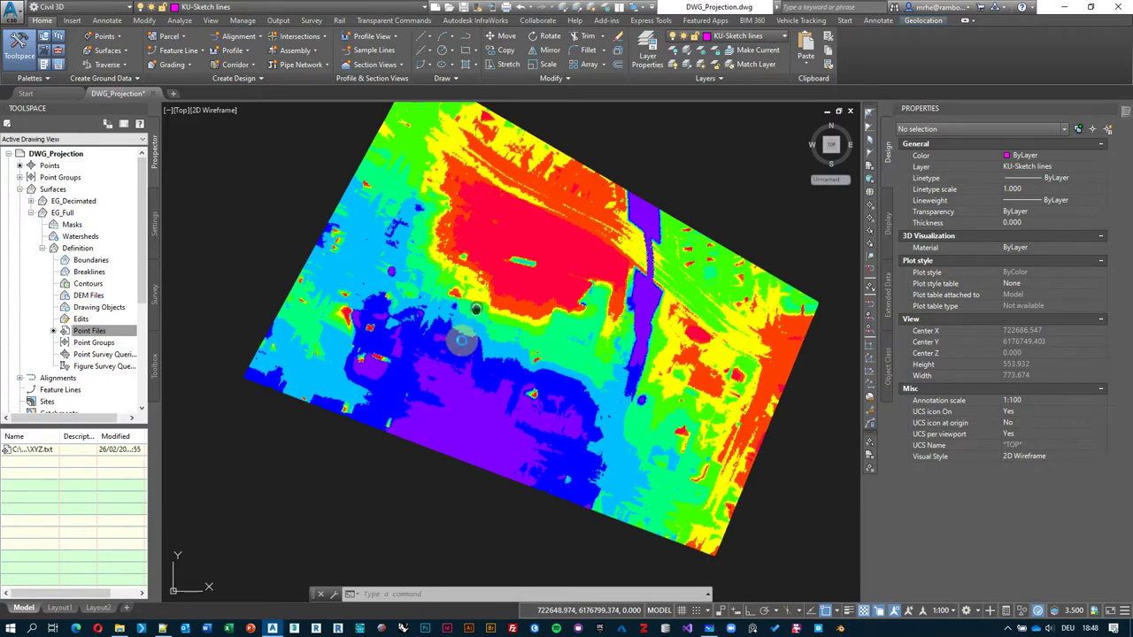
middle_drag(479, 298, 463, 336)
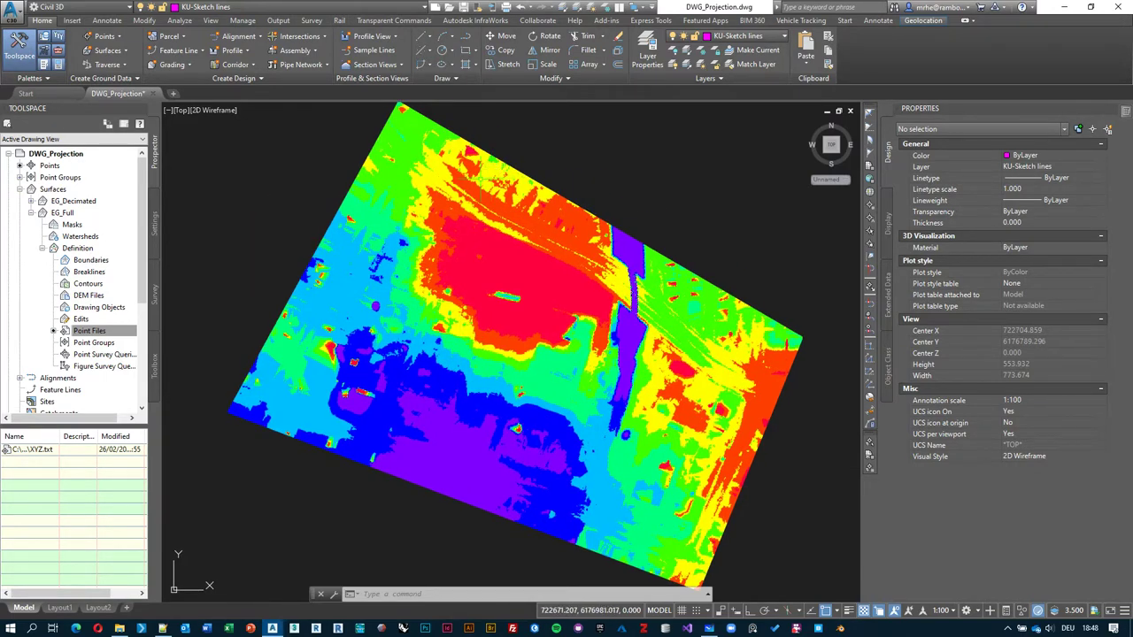
- Select the EG_Full surface in the drawing and review the display styles available for it
click(84, 330)
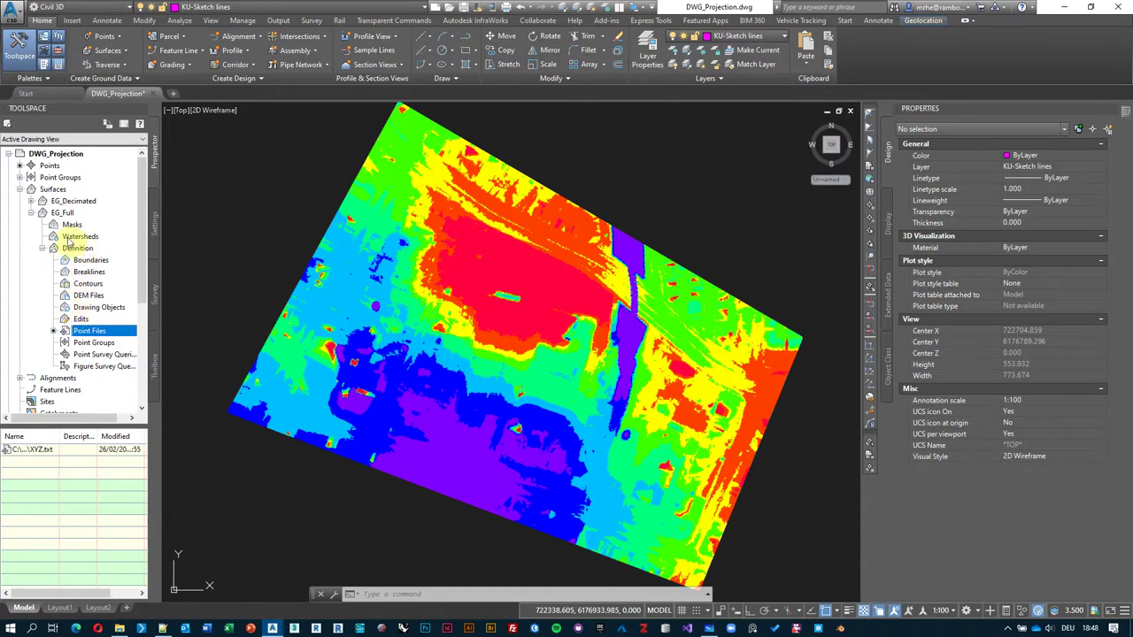
right_click(62, 213)
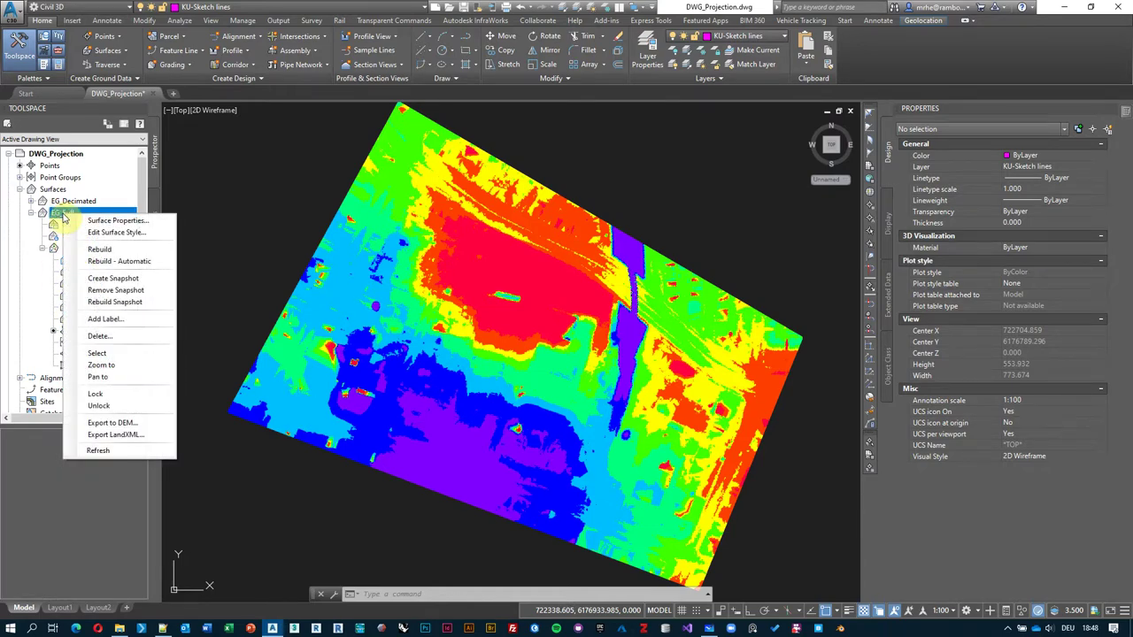
click(341, 188)
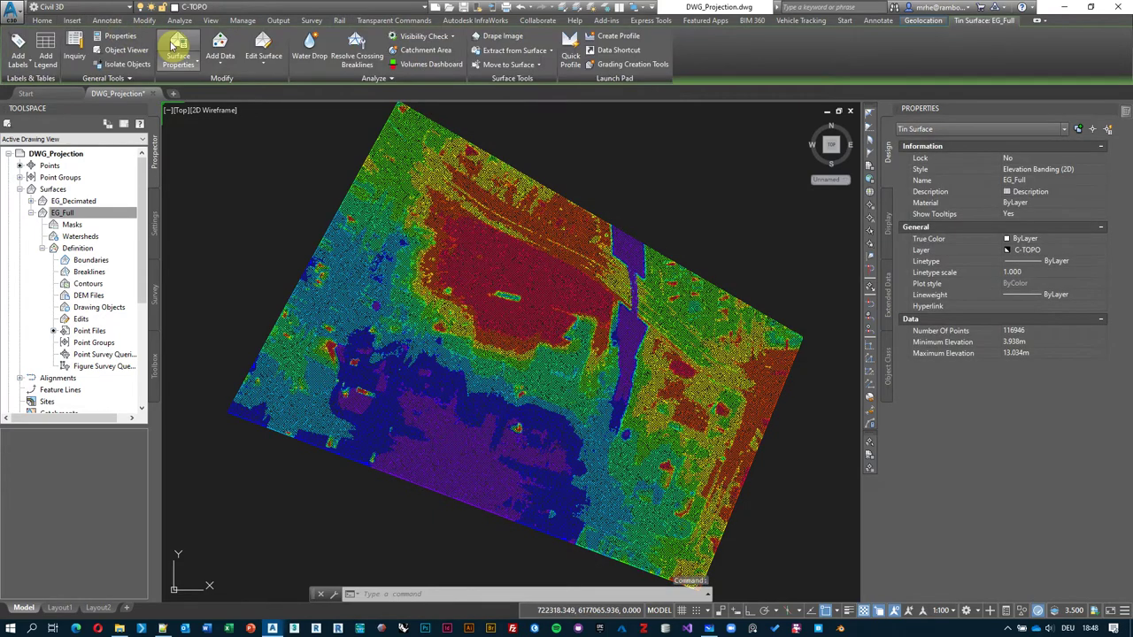
click(1102, 170)
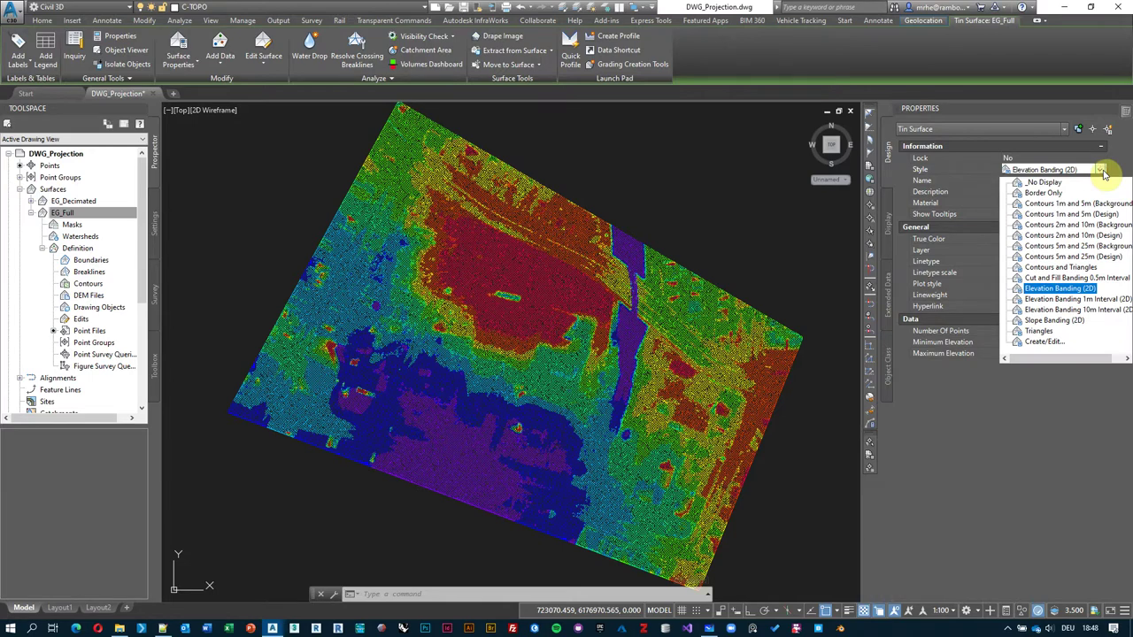
click(1101, 170)
- Set the style of the EG_Full surface to Slope Banding (2D) in its surface properties
click(71, 214)
right_click(78, 217)
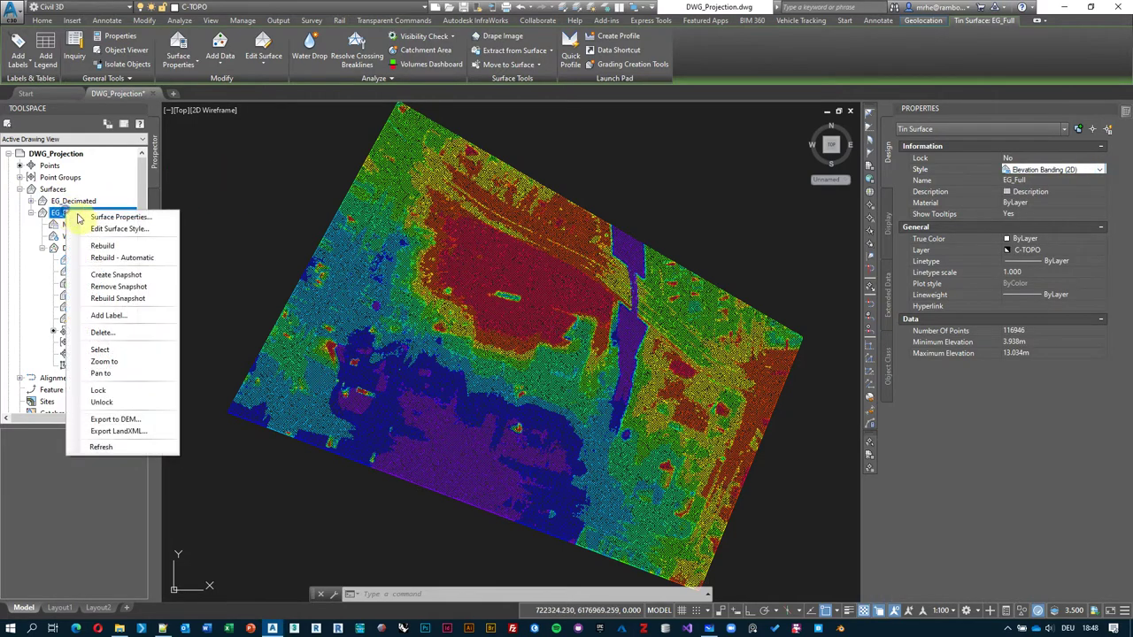
click(115, 217)
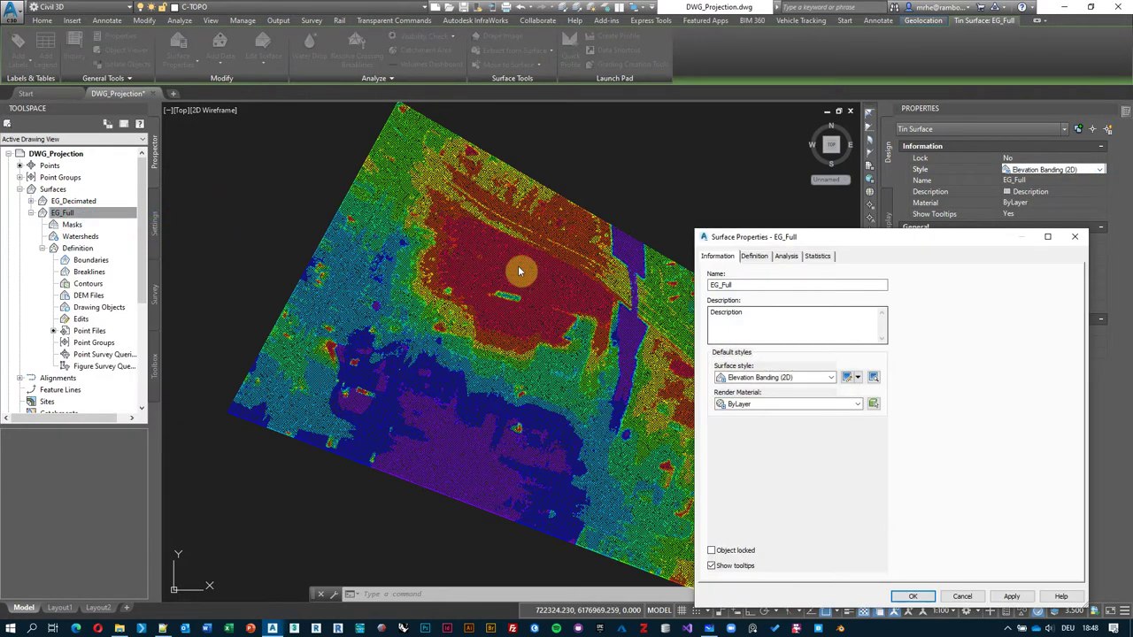
click(831, 378)
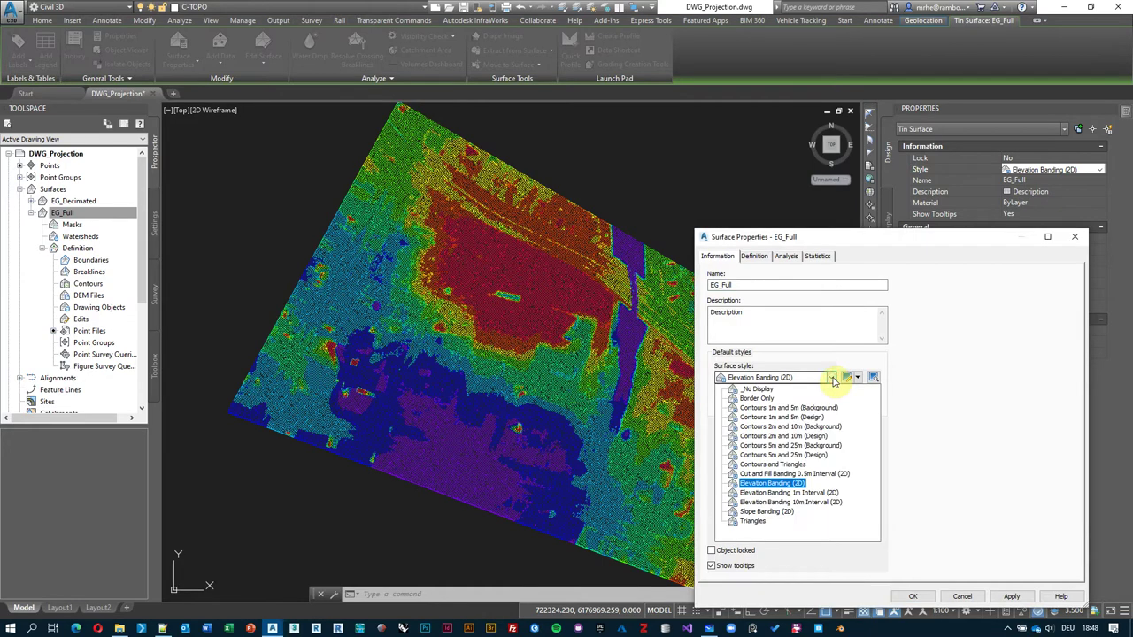
click(758, 513)
click(1012, 596)
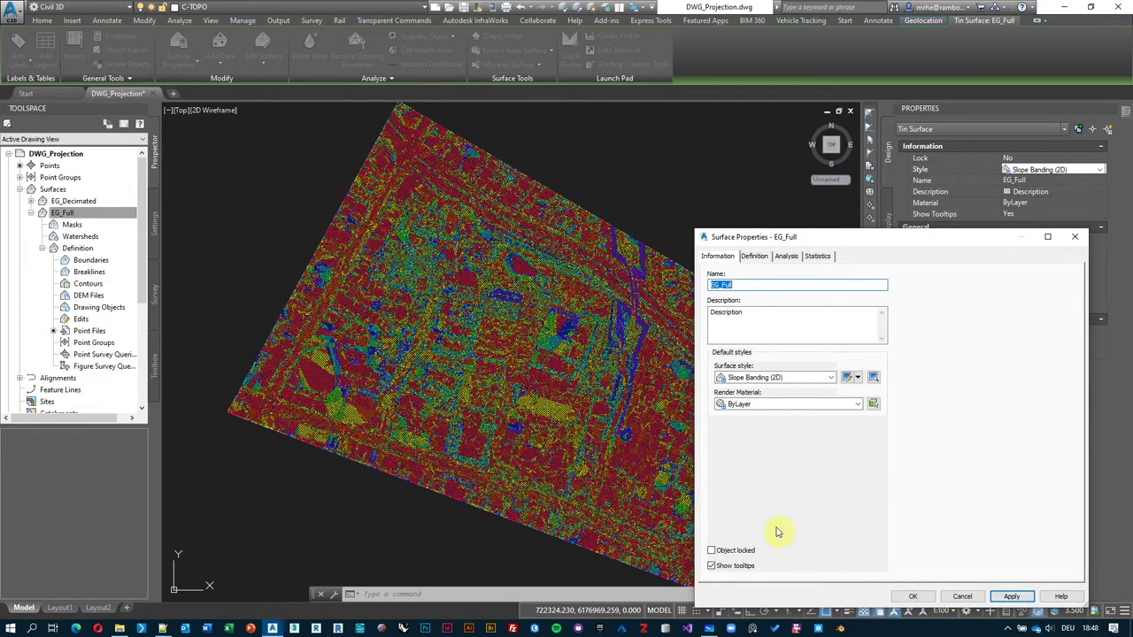
click(913, 597)
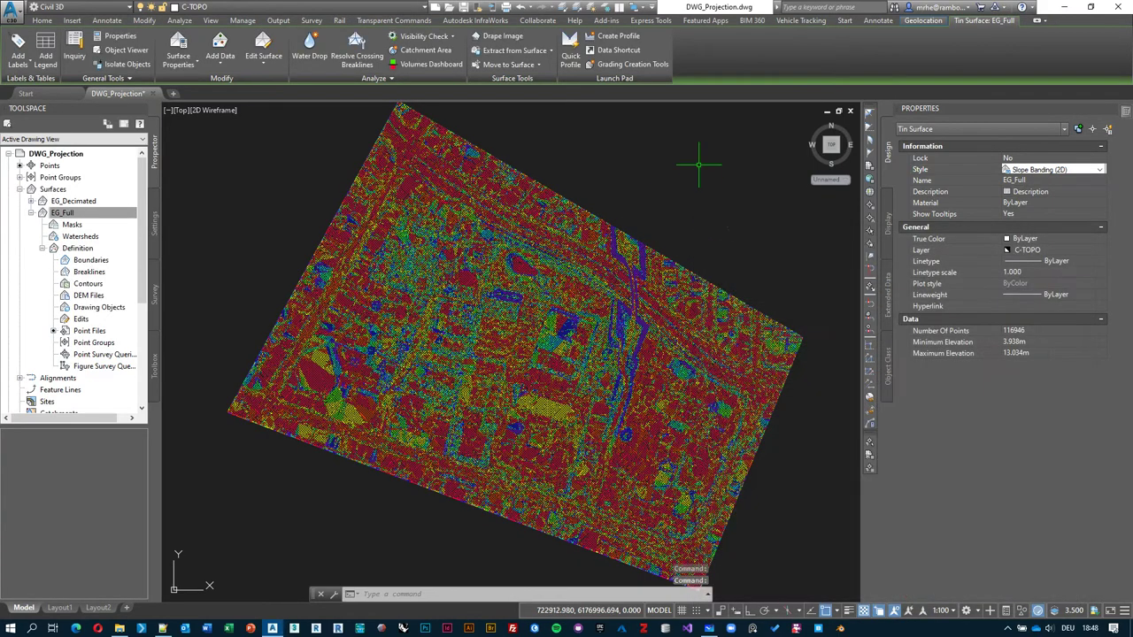
- Clear the surface selection and examine the slope bands of EG_Full up close around the oval area and nearby embankments
click(677, 222)
key(Escape)
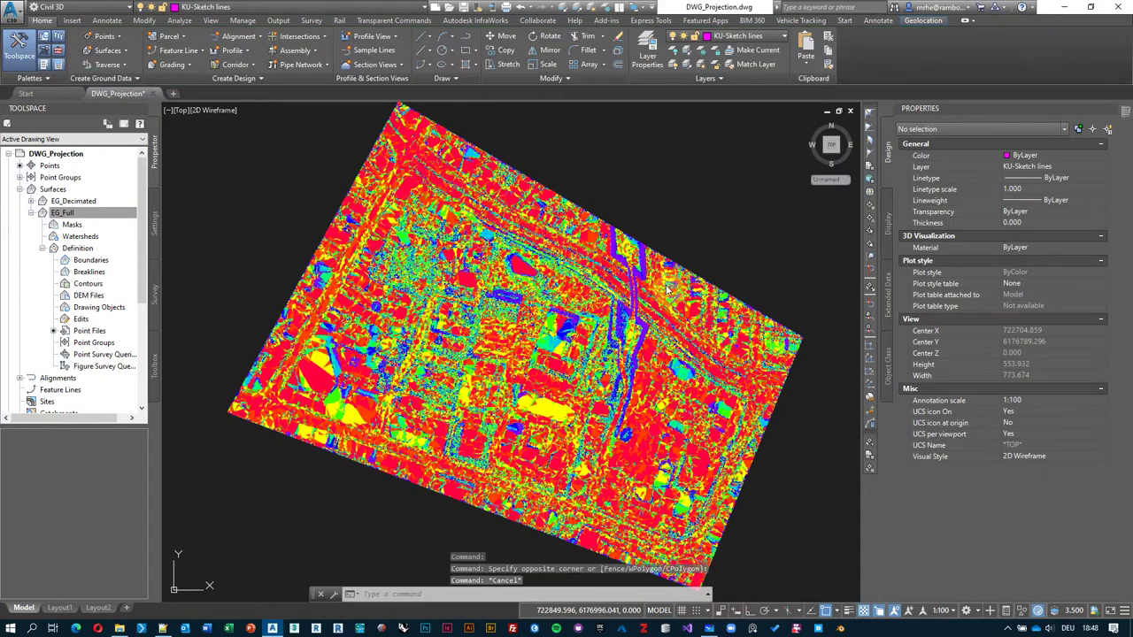
scroll(525, 257, up, 5)
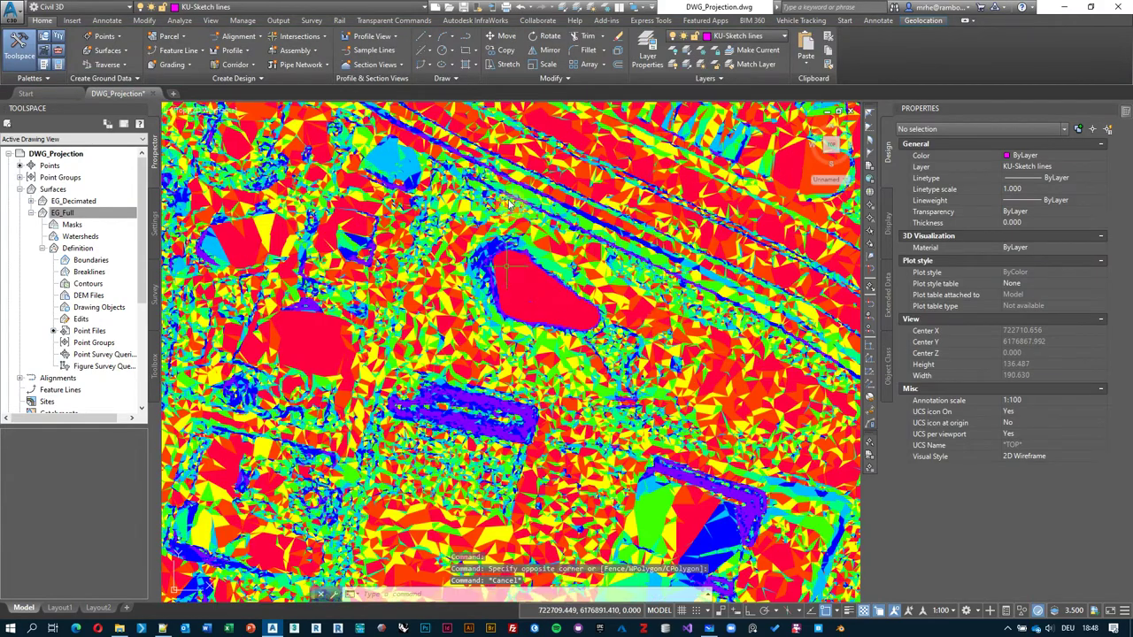
scroll(529, 331, down, 2)
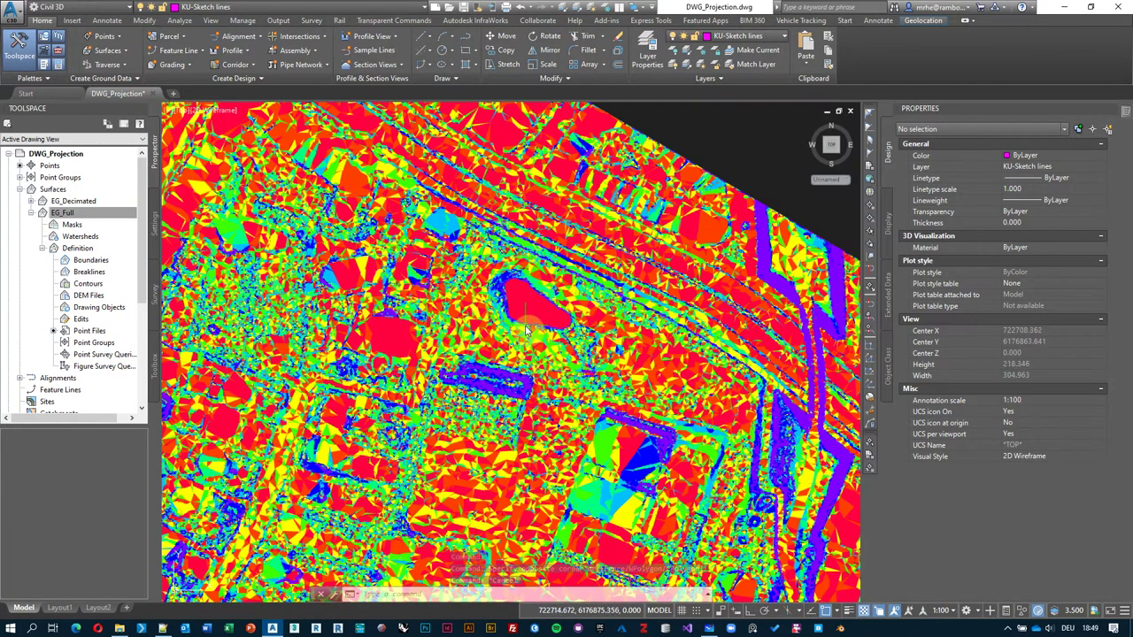
- Change the display style of the EG_Full surface from slope banding to Triangles
scroll(535, 363, down, 4)
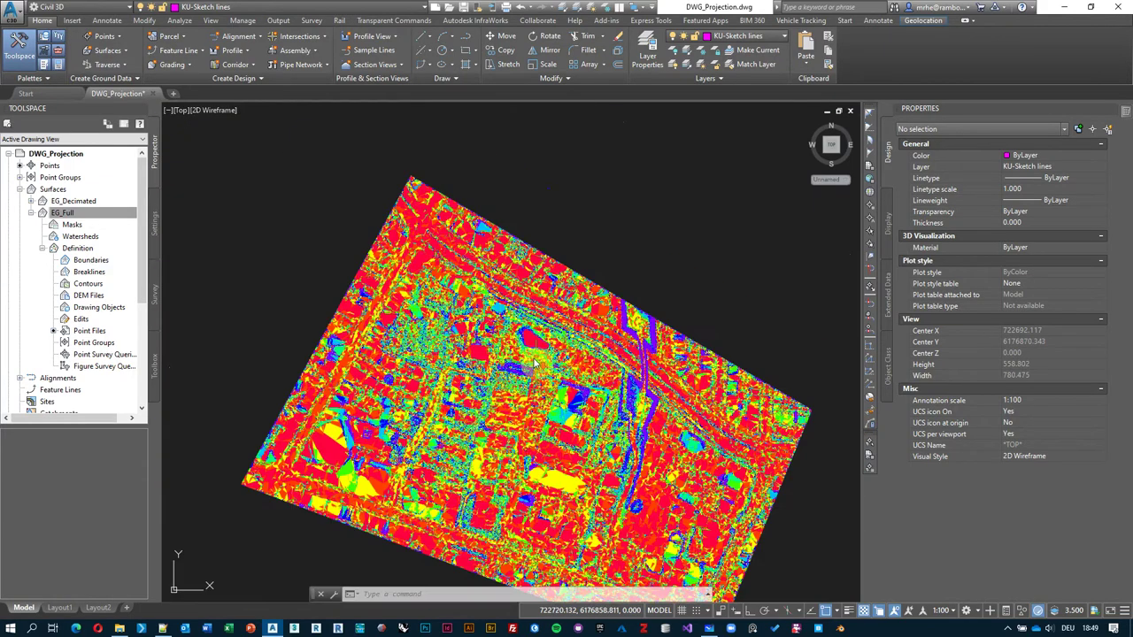
middle_drag(535, 363, 544, 288)
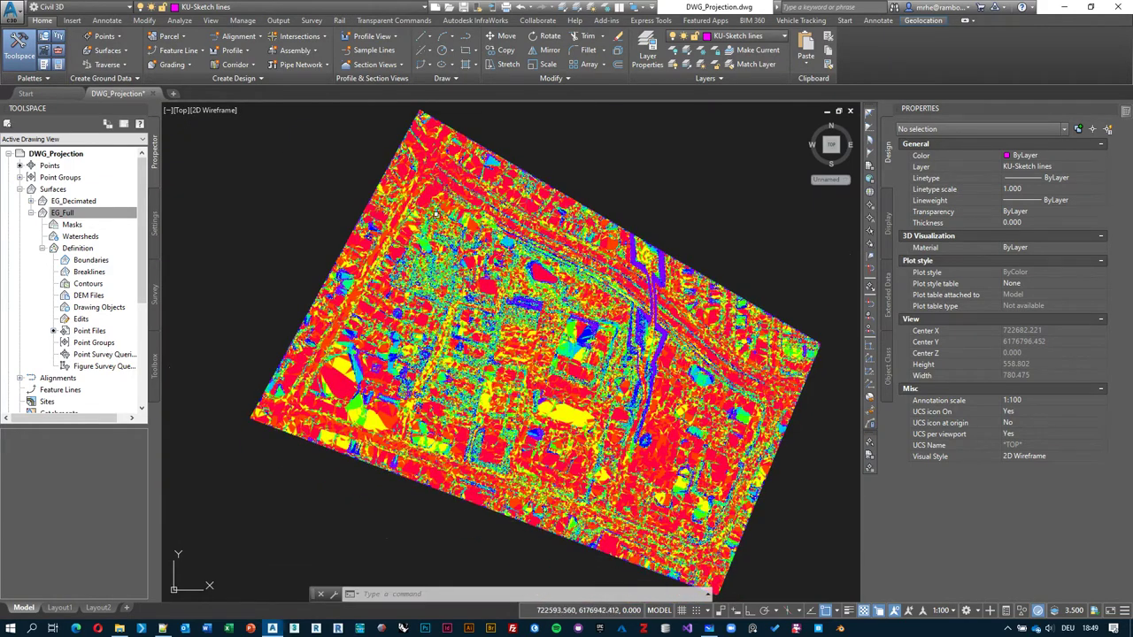
click(543, 288)
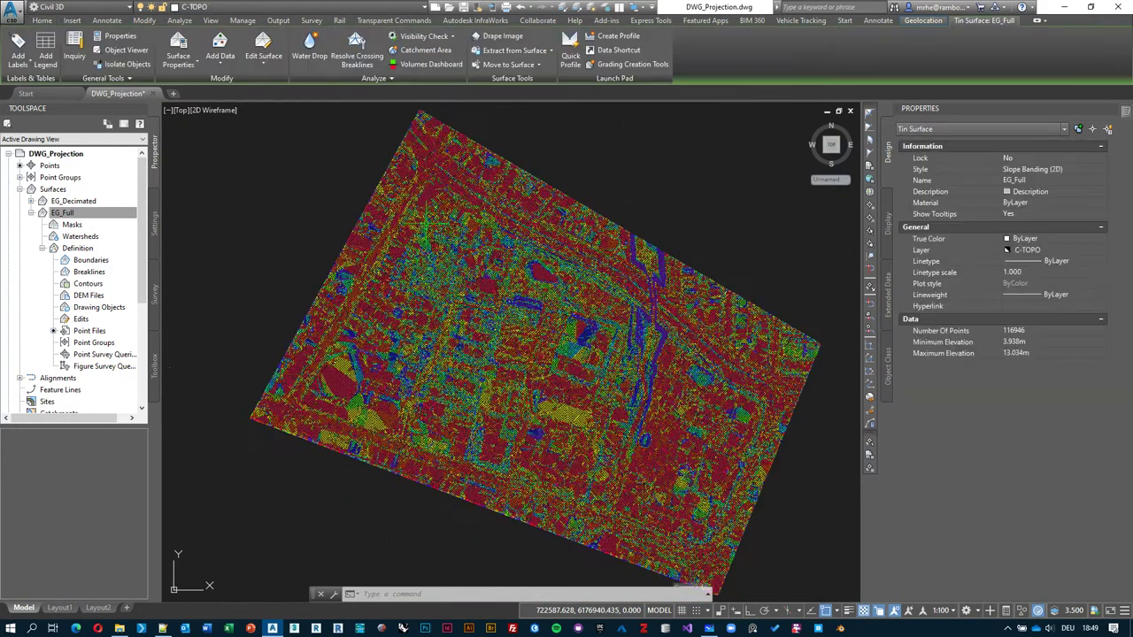
click(1102, 171)
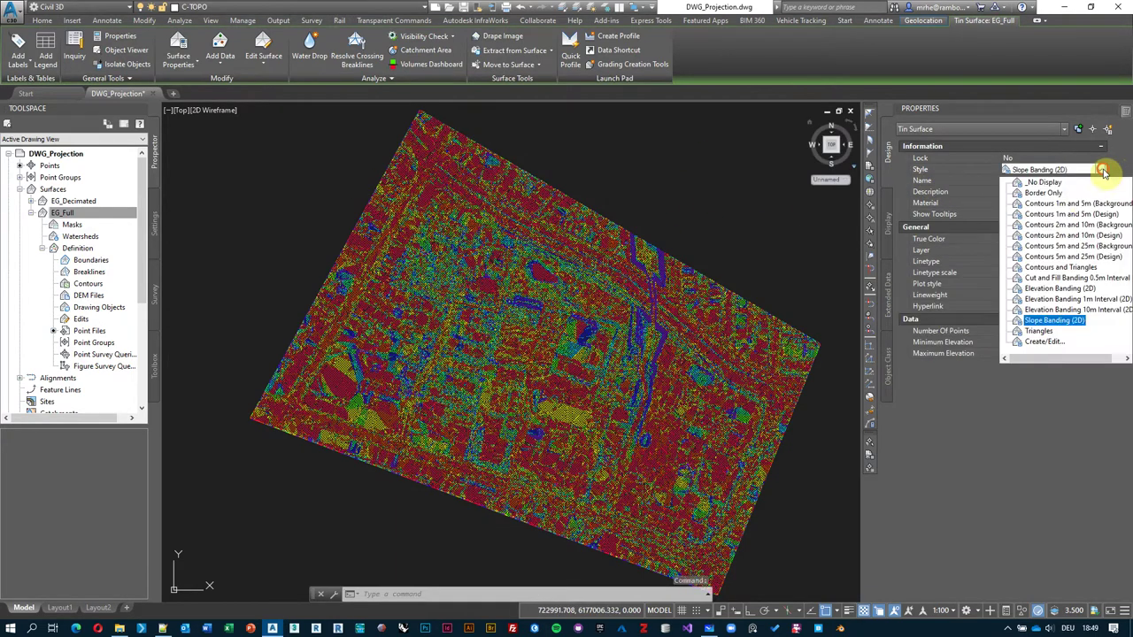
click(1030, 329)
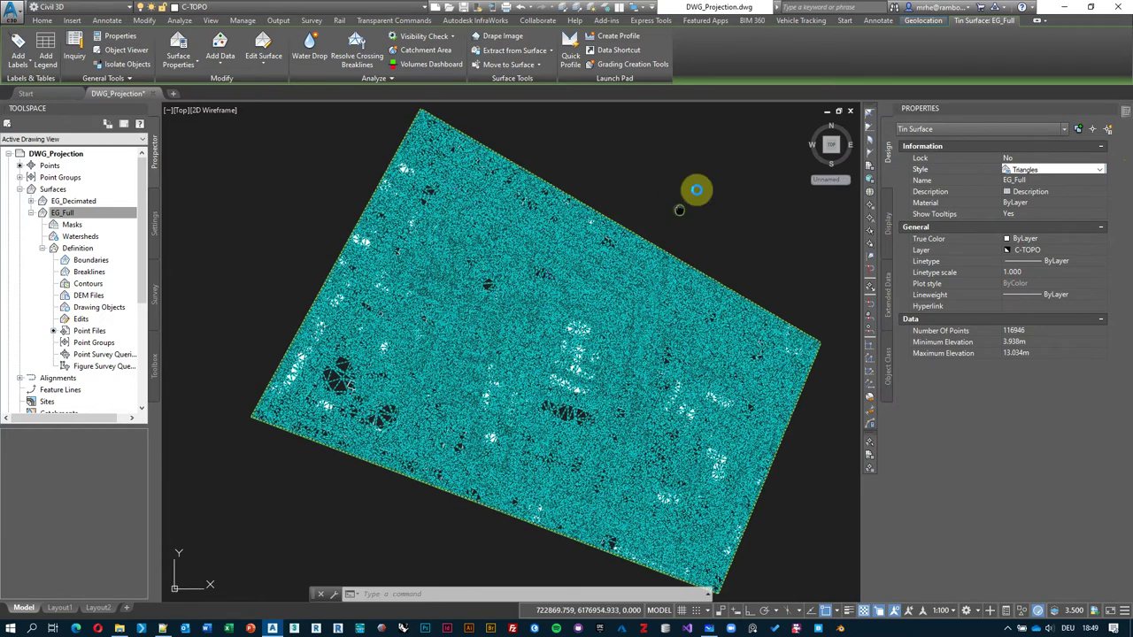
middle_drag(667, 214, 683, 207)
key(Escape)
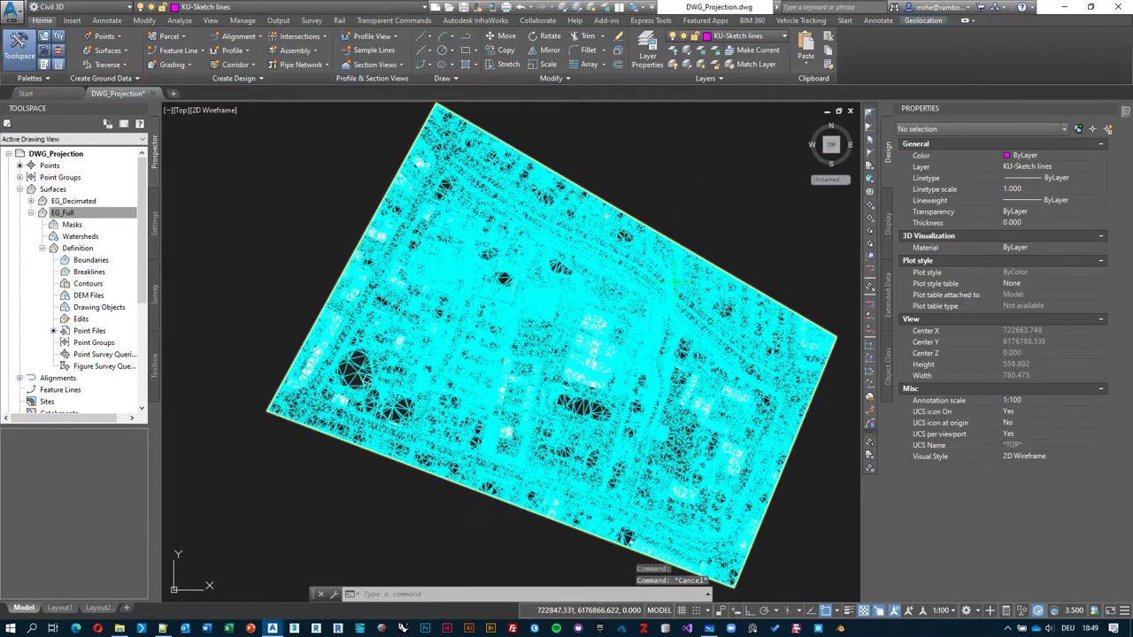
- Edit the Triangles surface style used by EG_Full and set the Triangles component's plan display color to index 31
click(678, 215)
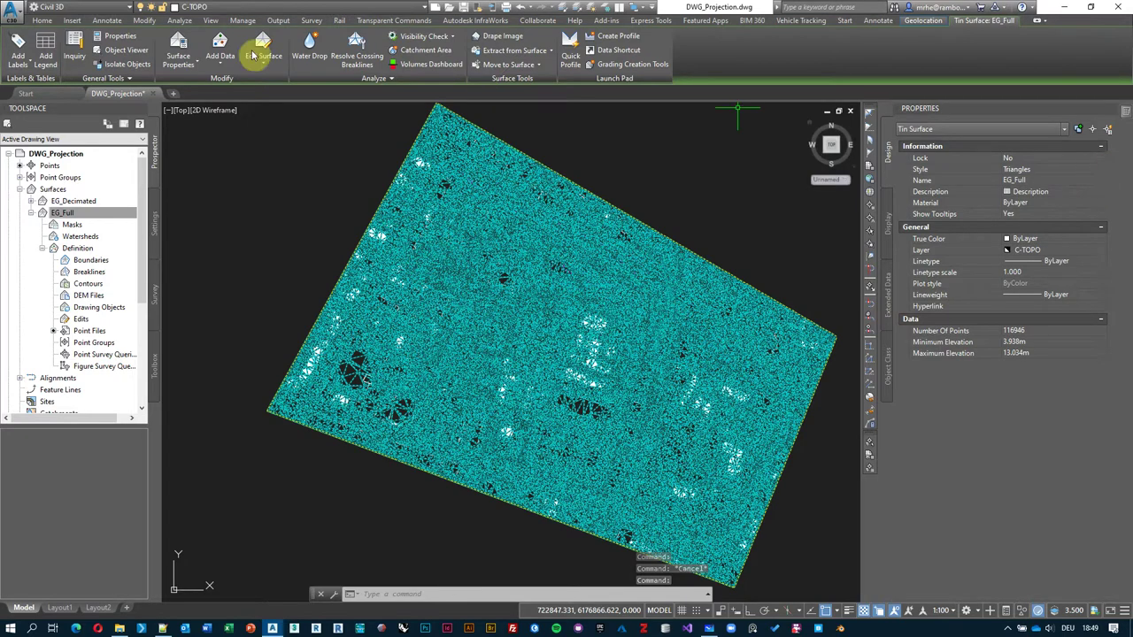
click(178, 55)
click(556, 297)
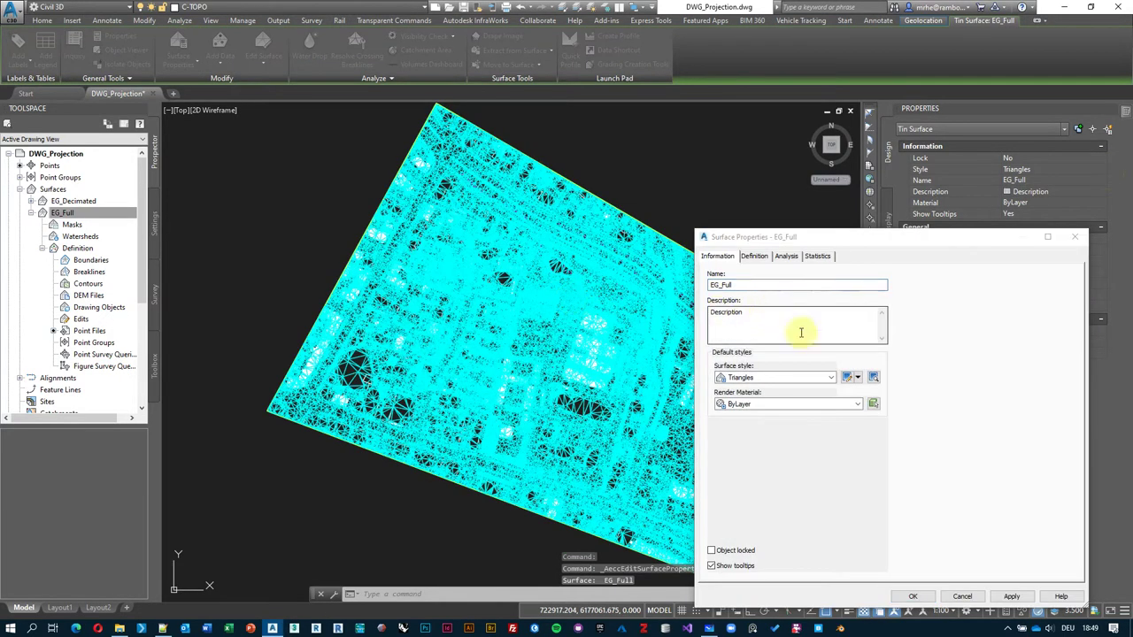
click(857, 378)
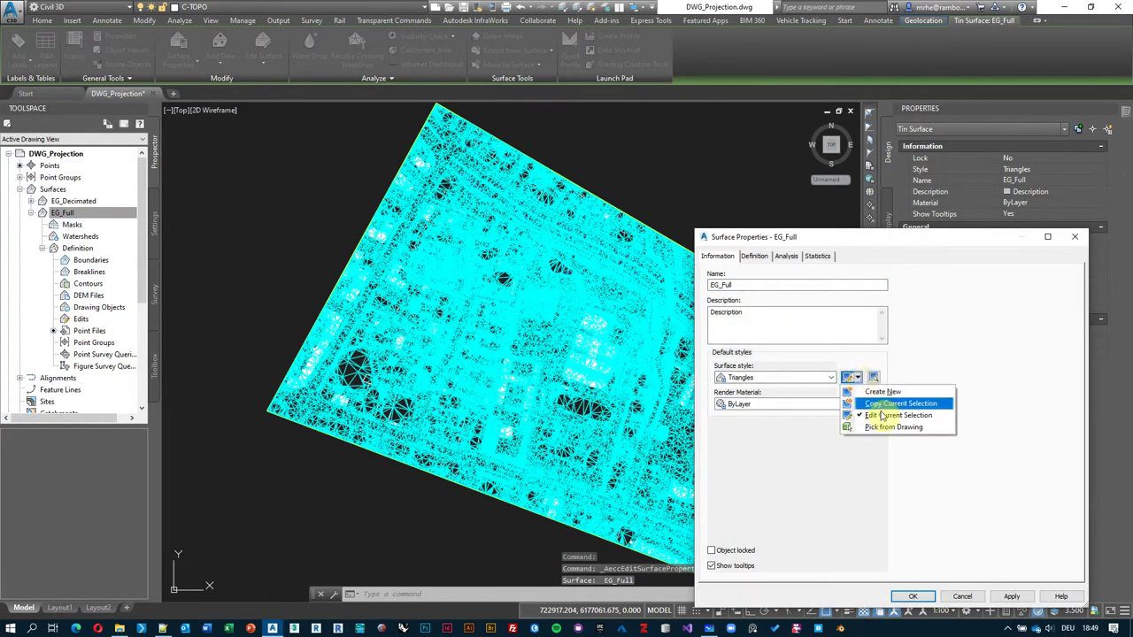
click(876, 414)
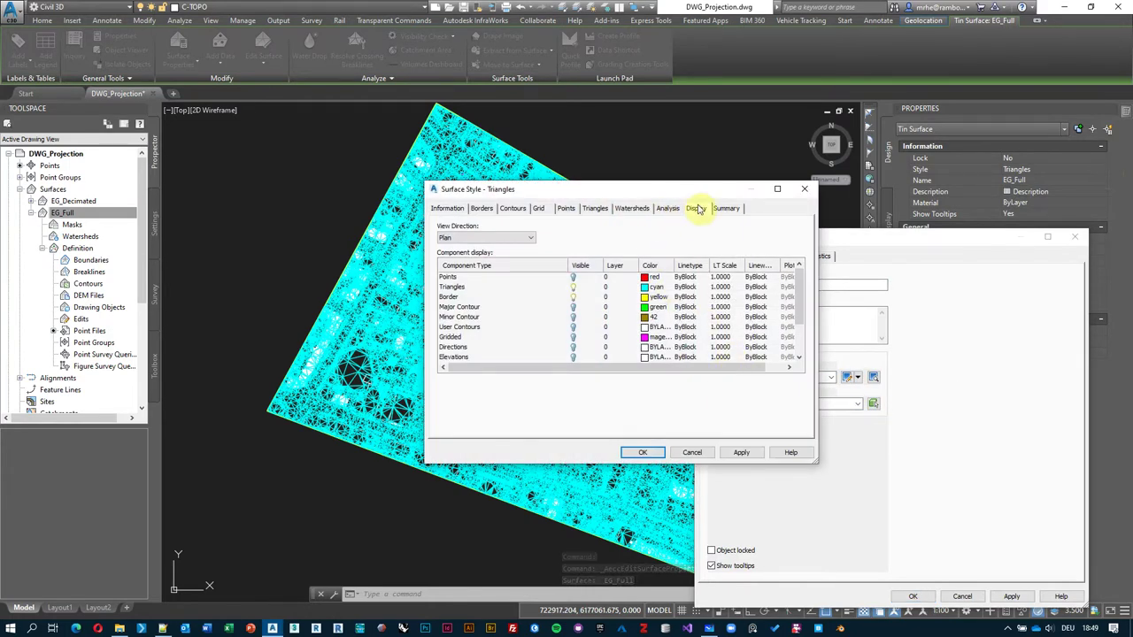
click(456, 287)
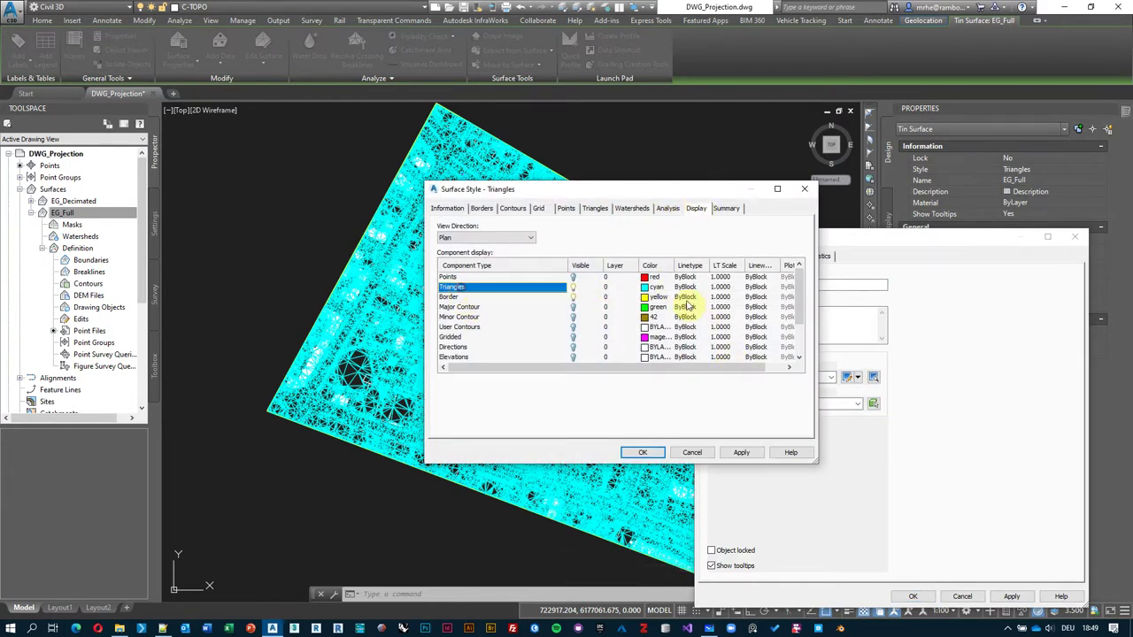
click(651, 288)
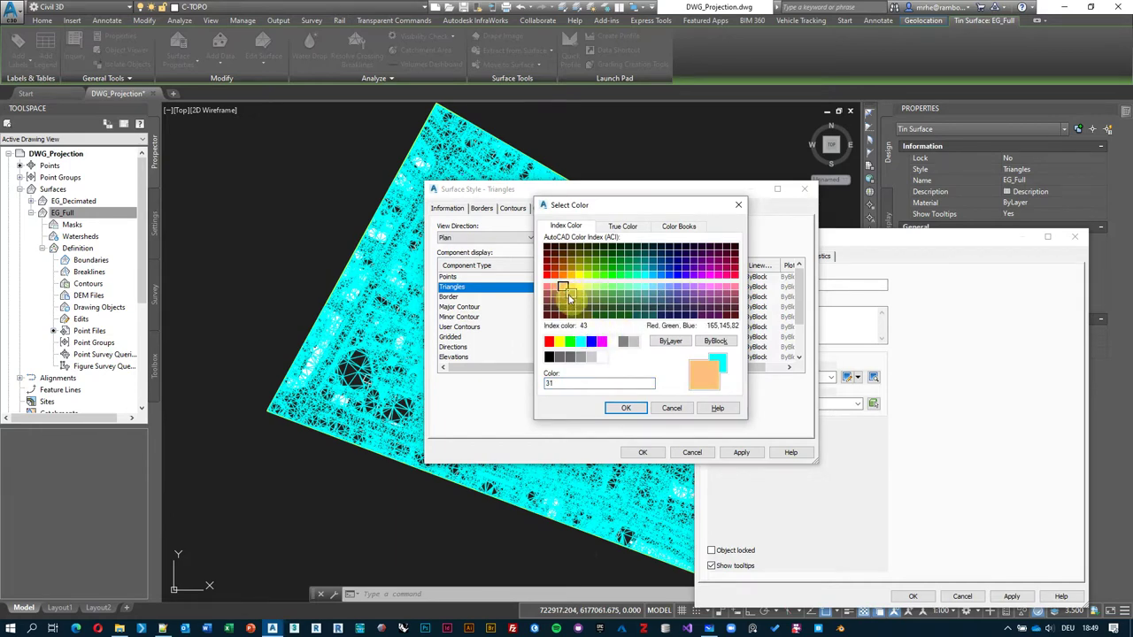
click(626, 408)
click(643, 453)
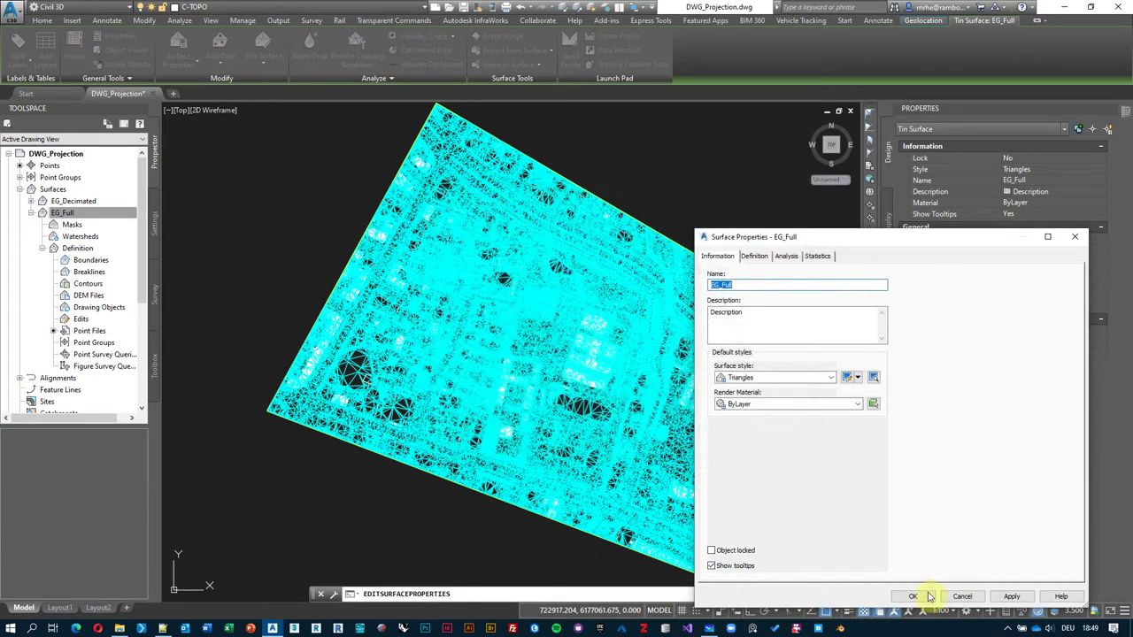
click(926, 596)
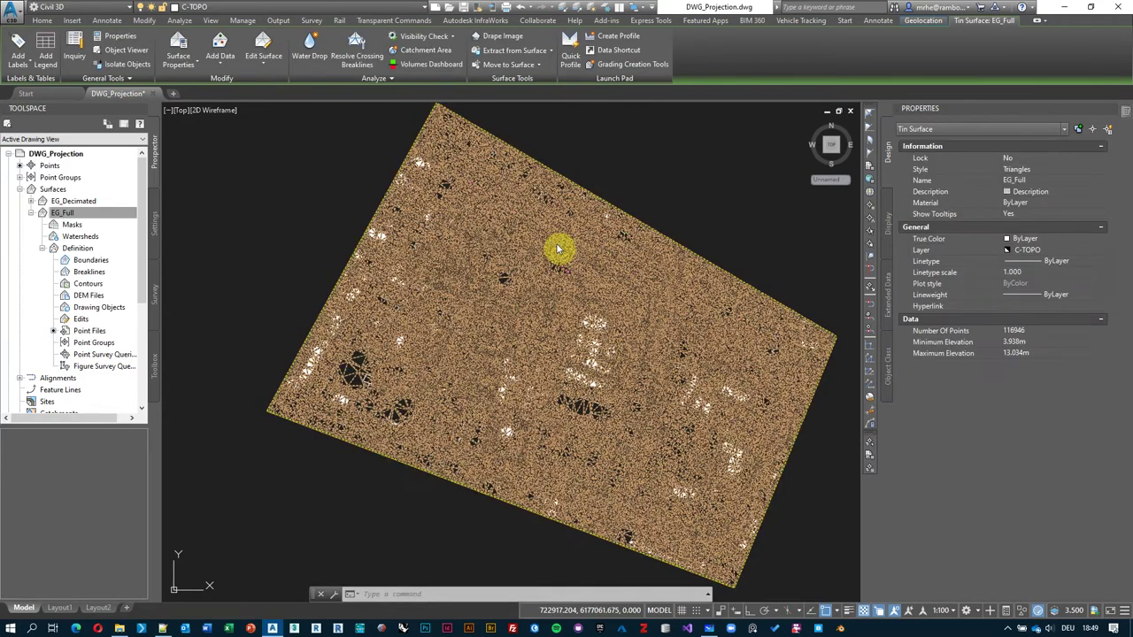
key(Escape)
- Send the EG_Full surface behind the magenta sketch lines using the display order
scroll(664, 266, up, 6)
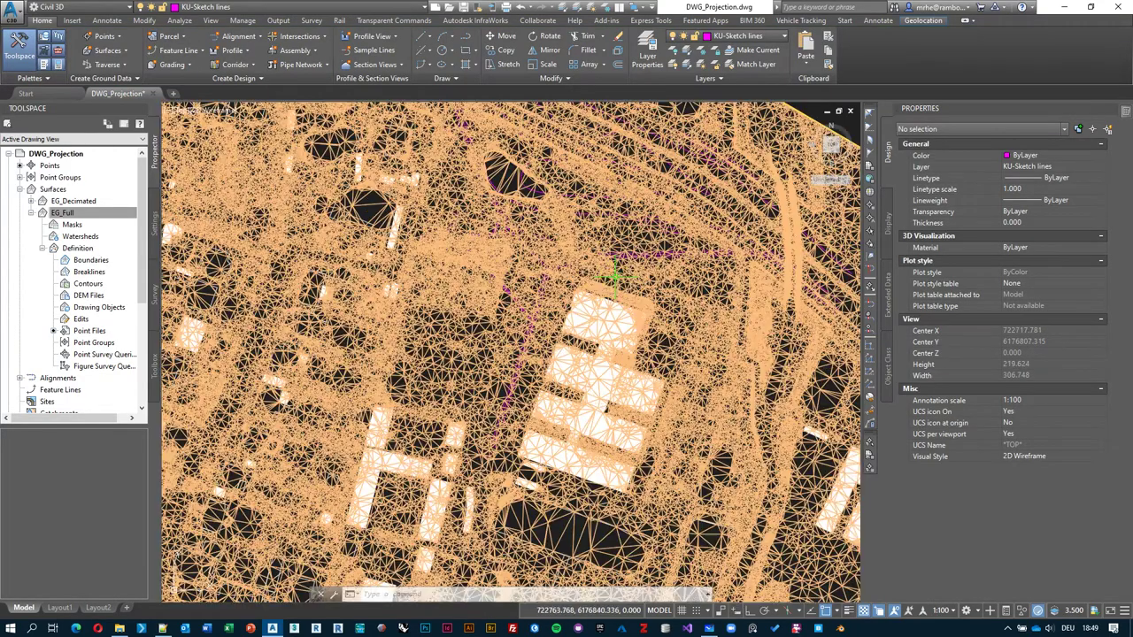
scroll(483, 221, up, 1)
scroll(620, 235, down, 2)
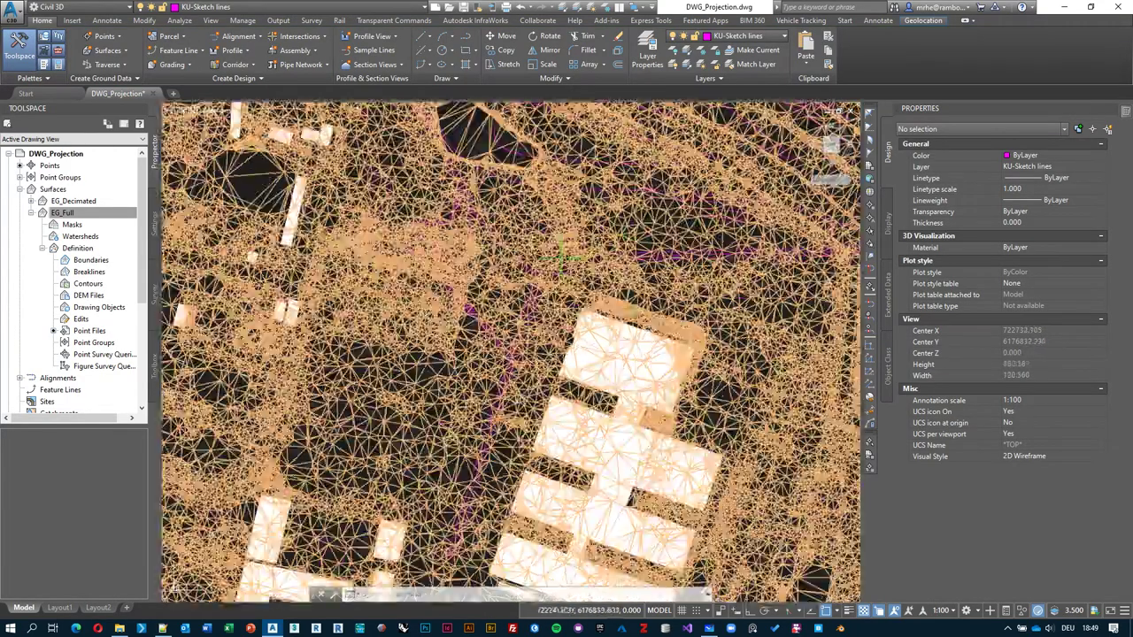
scroll(651, 231, up, 1)
click(650, 231)
scroll(650, 232, down, 3)
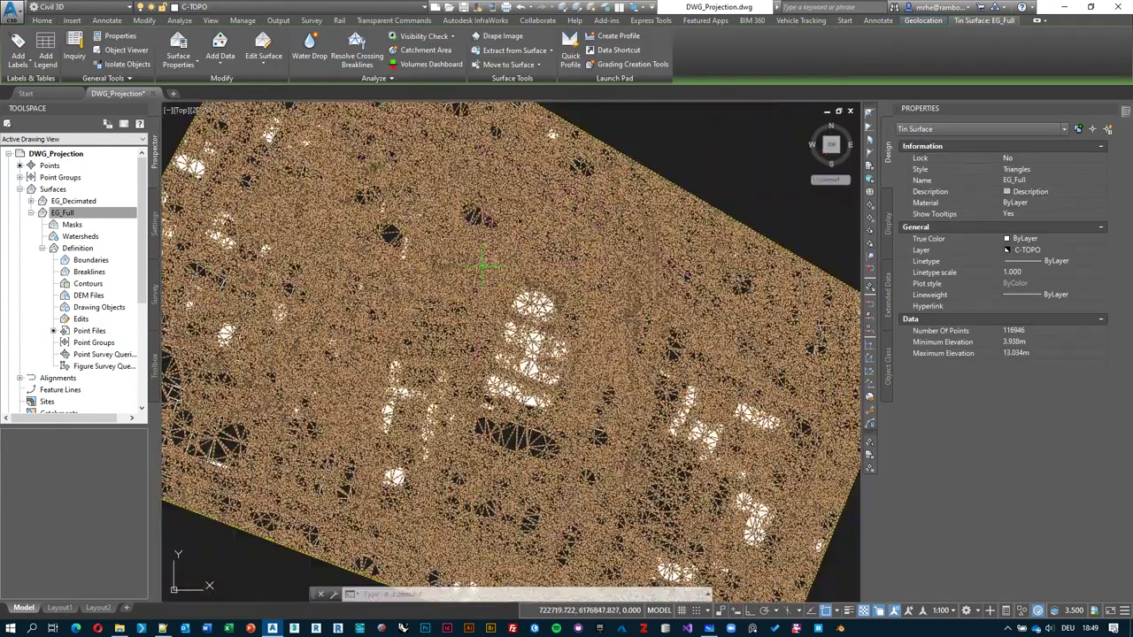
right_click(728, 148)
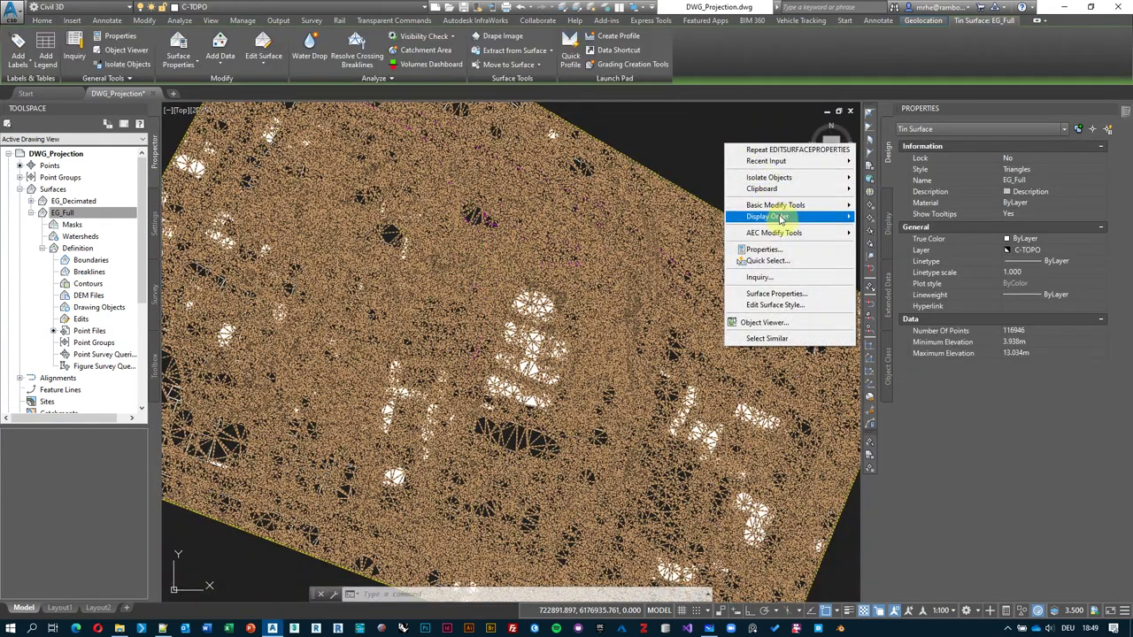
mouse_move(782, 218)
key(Escape)
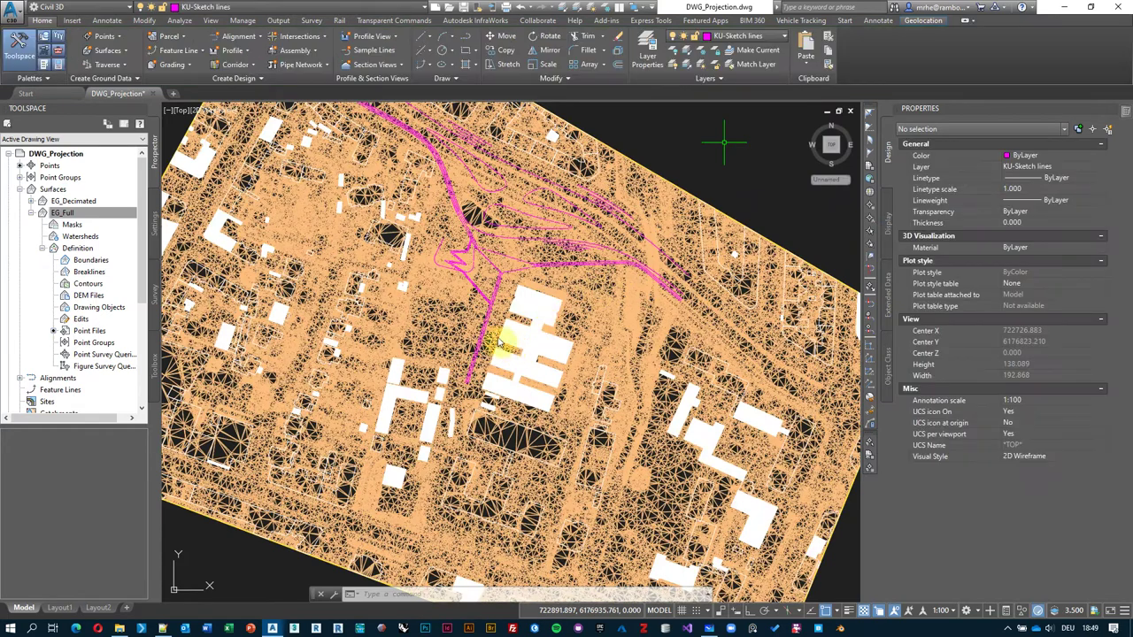
middle_drag(506, 298, 506, 348)
- Switch to Microsoft Whiteboard and review the annotation topics on the workflow board
key(alt+Tab)
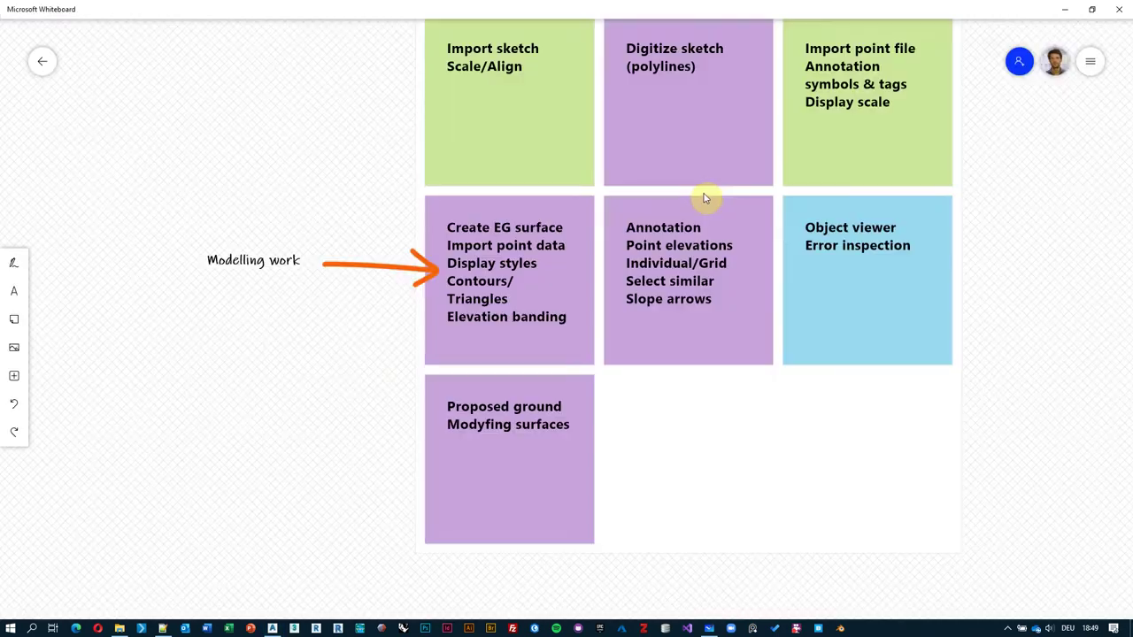
drag(773, 430, 706, 442)
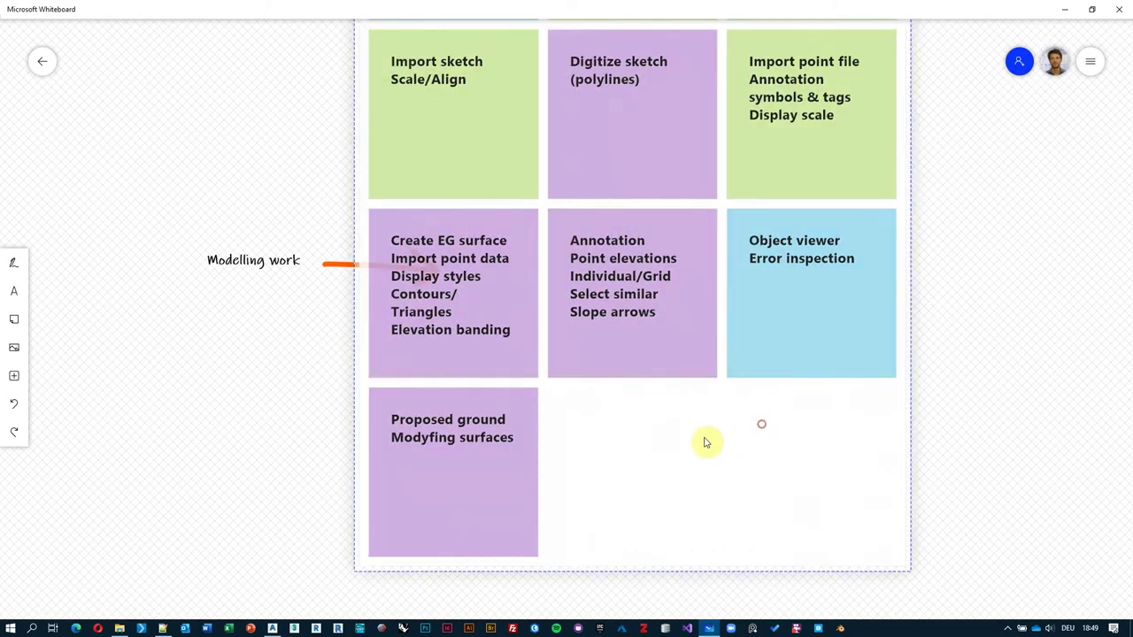
click(607, 252)
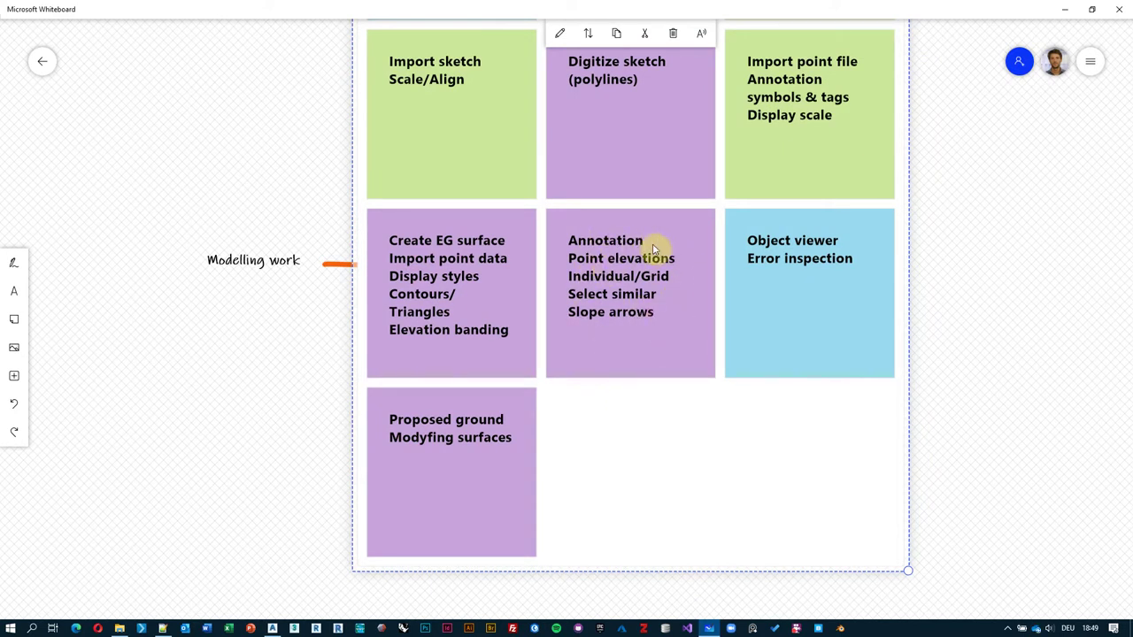
key(alt+Tab)
- Switch back to Civil 3D and select the EG_Full surface among the sketch lines north of the large white building
scroll(619, 372, up, 2)
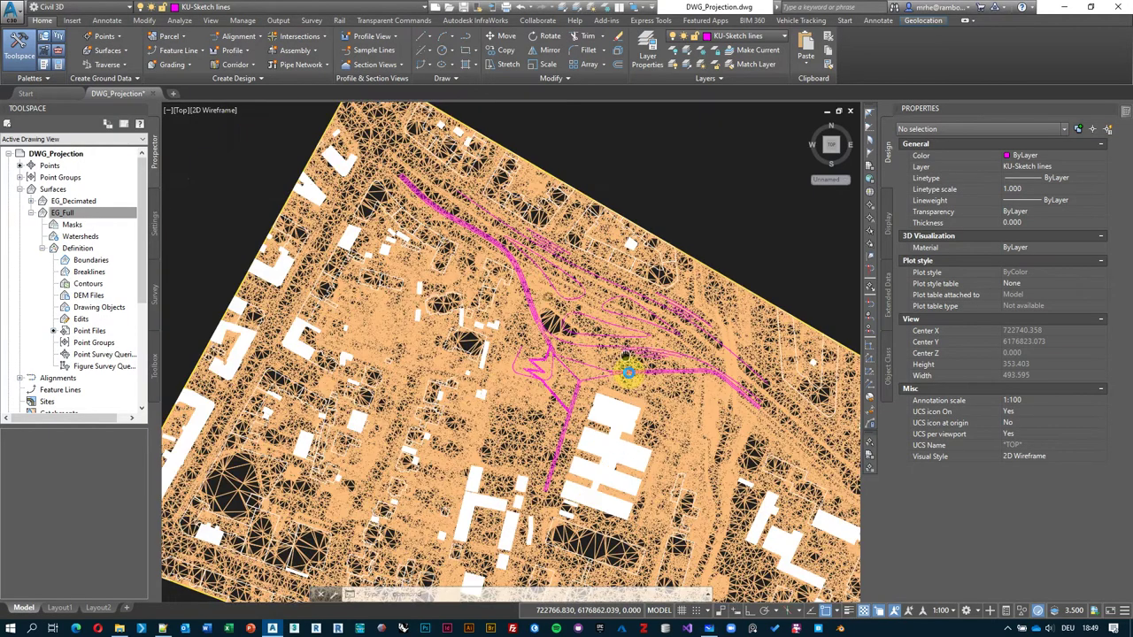
scroll(567, 352, up, 5)
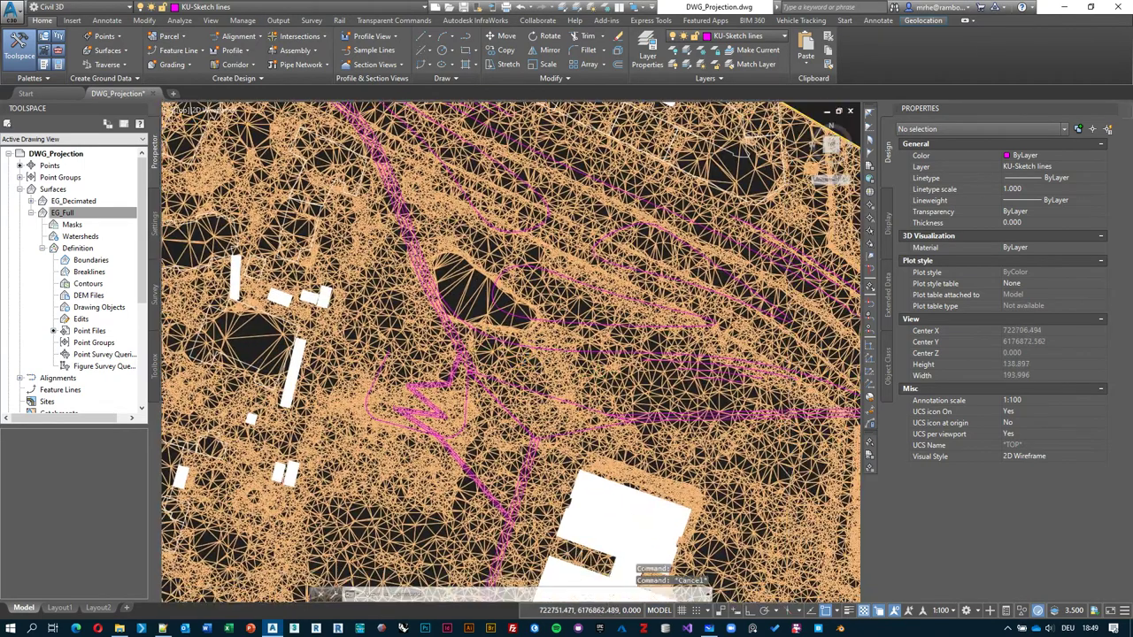
scroll(638, 382, up, 2)
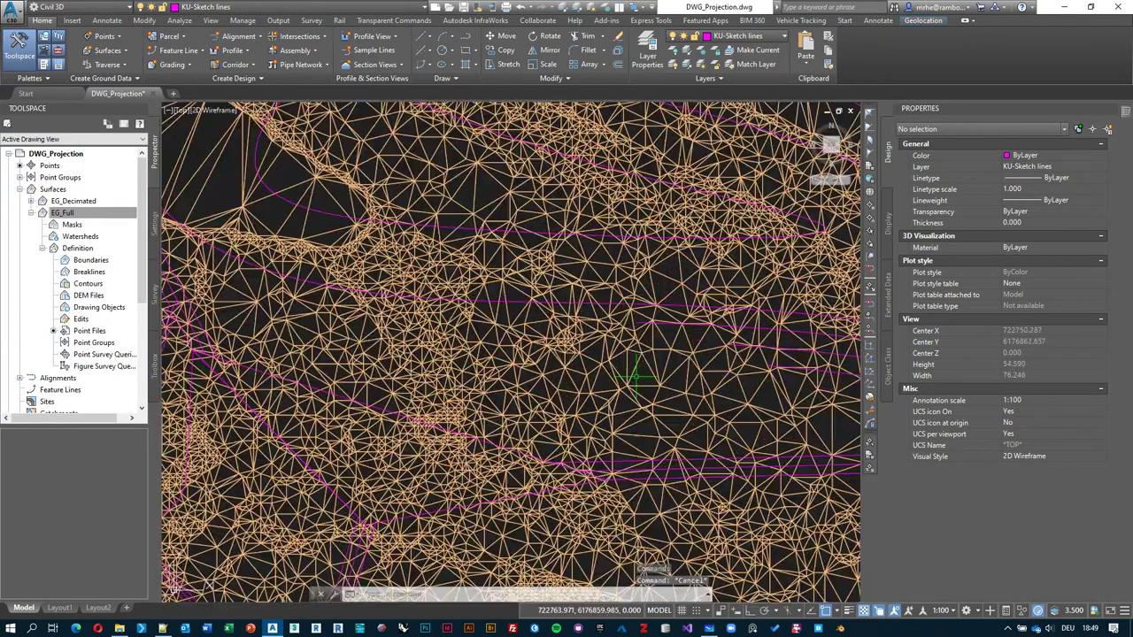
click(634, 370)
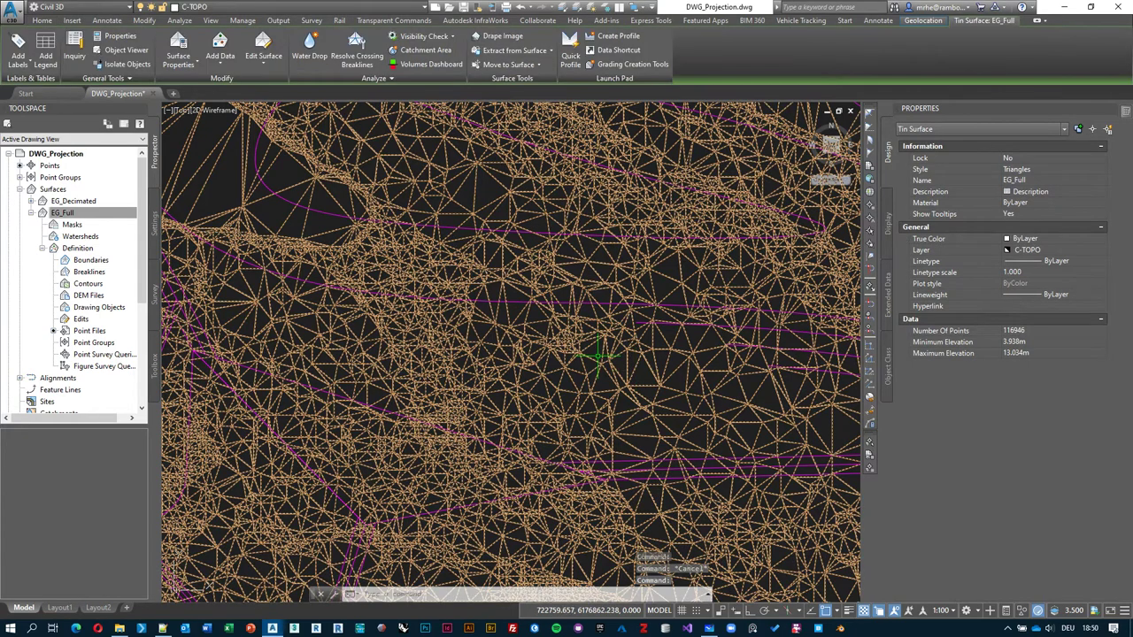
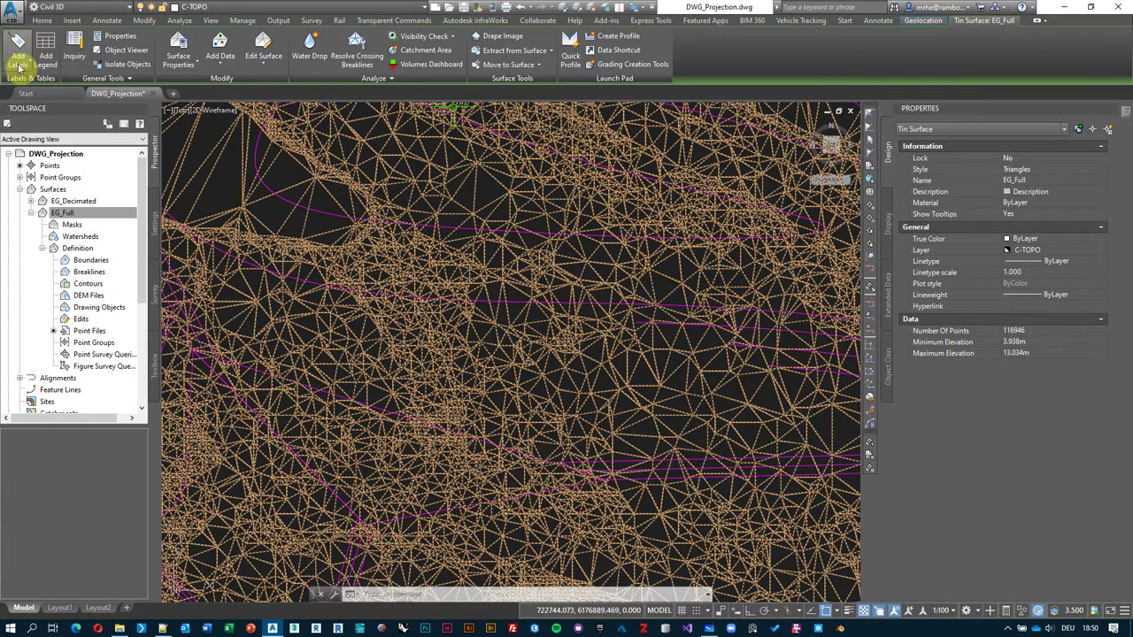
click(28, 68)
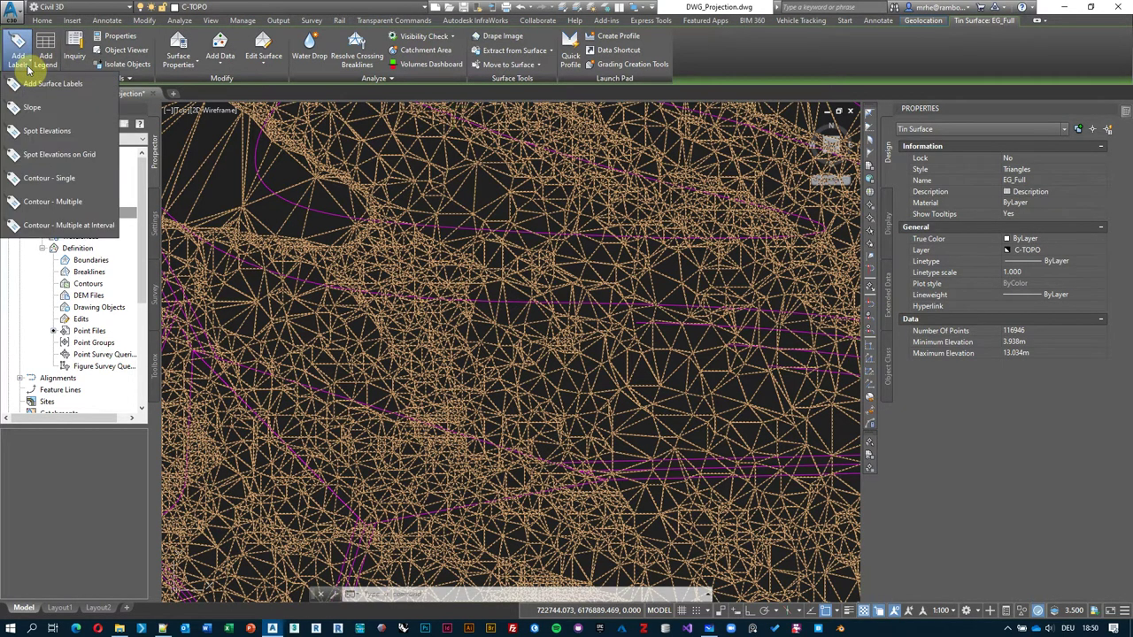
key(Escape)
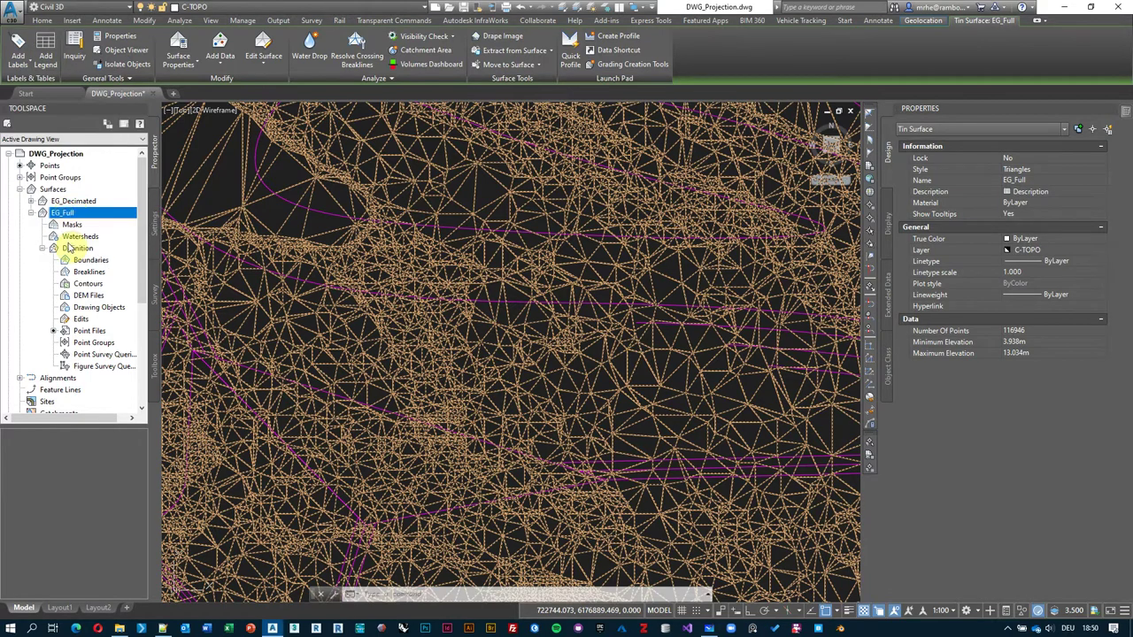
click(19, 61)
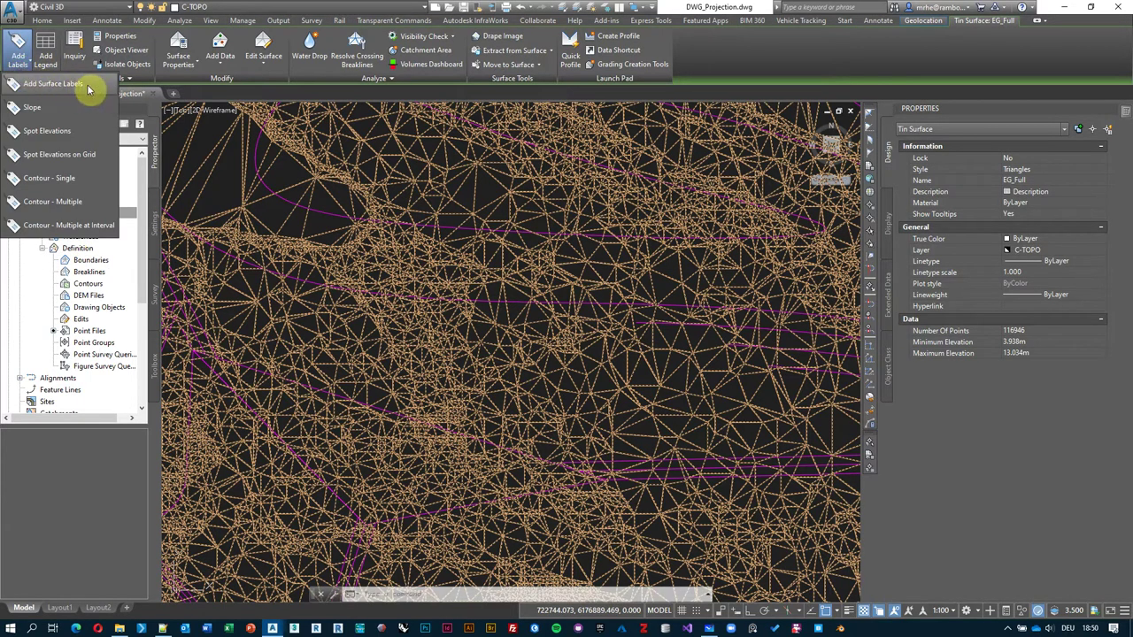
key(Escape)
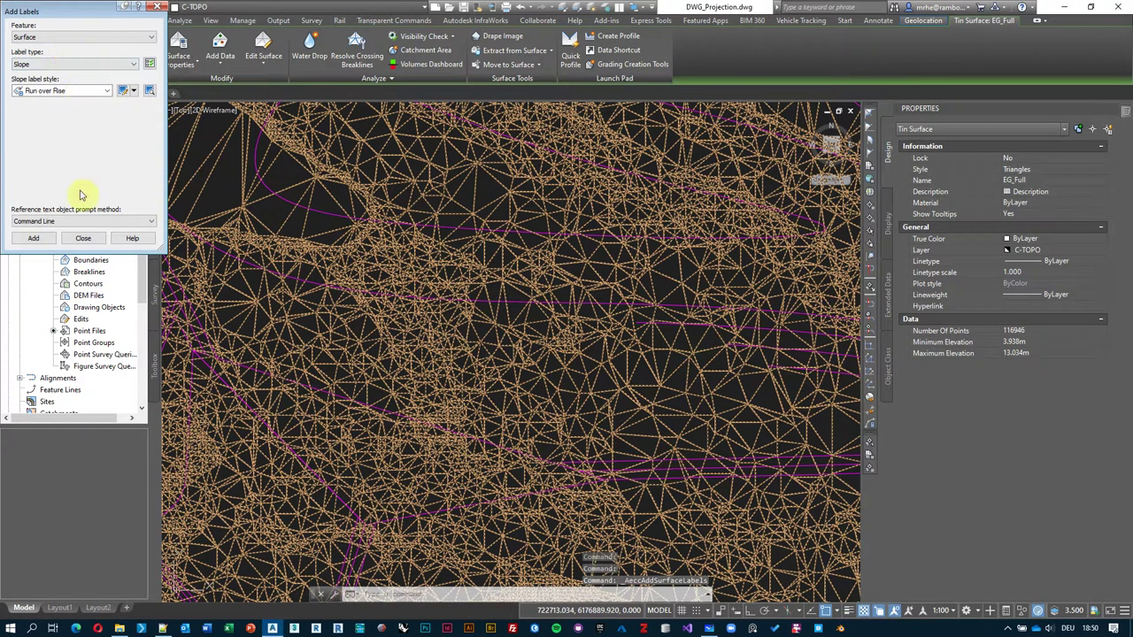
click(83, 238)
- Add six spot elevation labels to the EG_Full surface around the short magenta sketch lines north of the large white building
click(30, 65)
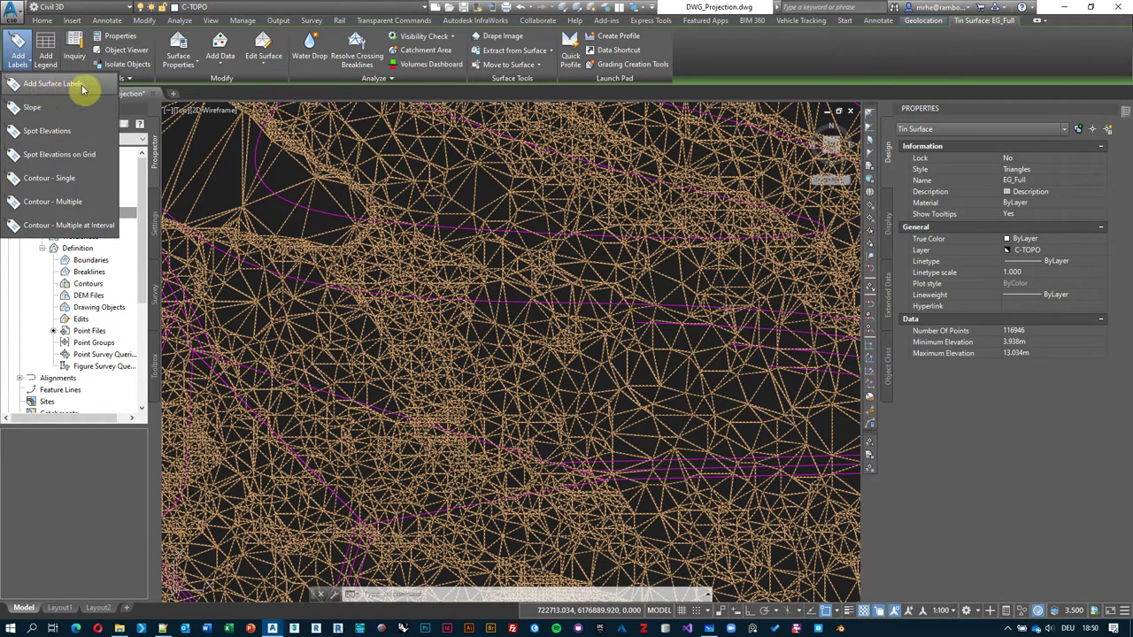
click(67, 139)
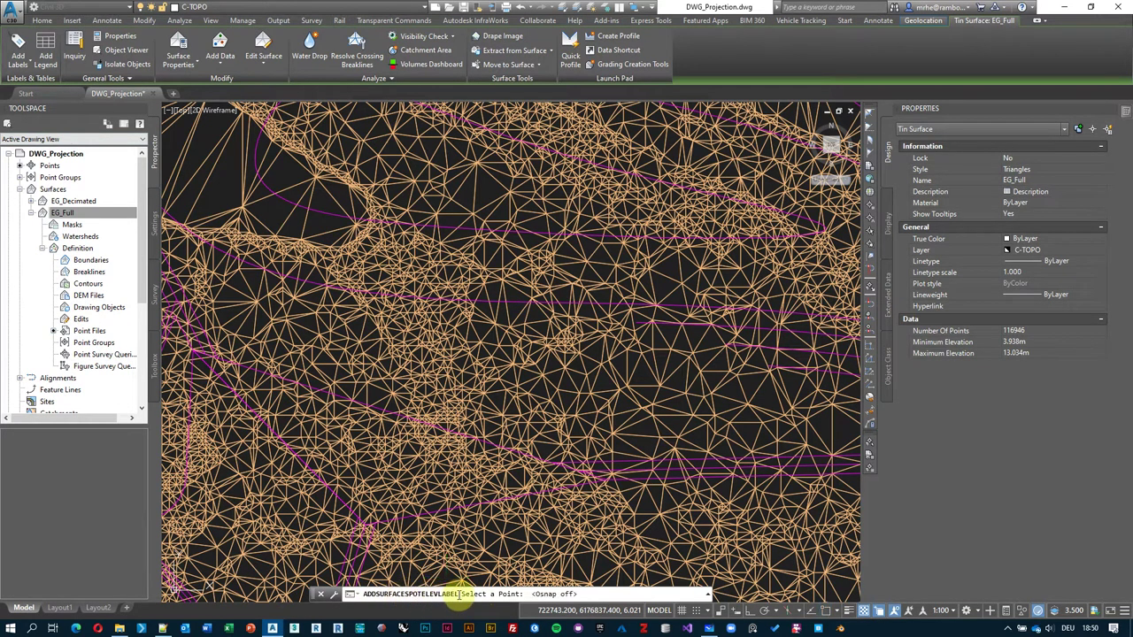
click(664, 279)
scroll(670, 332, up, 2)
click(670, 333)
click(556, 376)
click(652, 402)
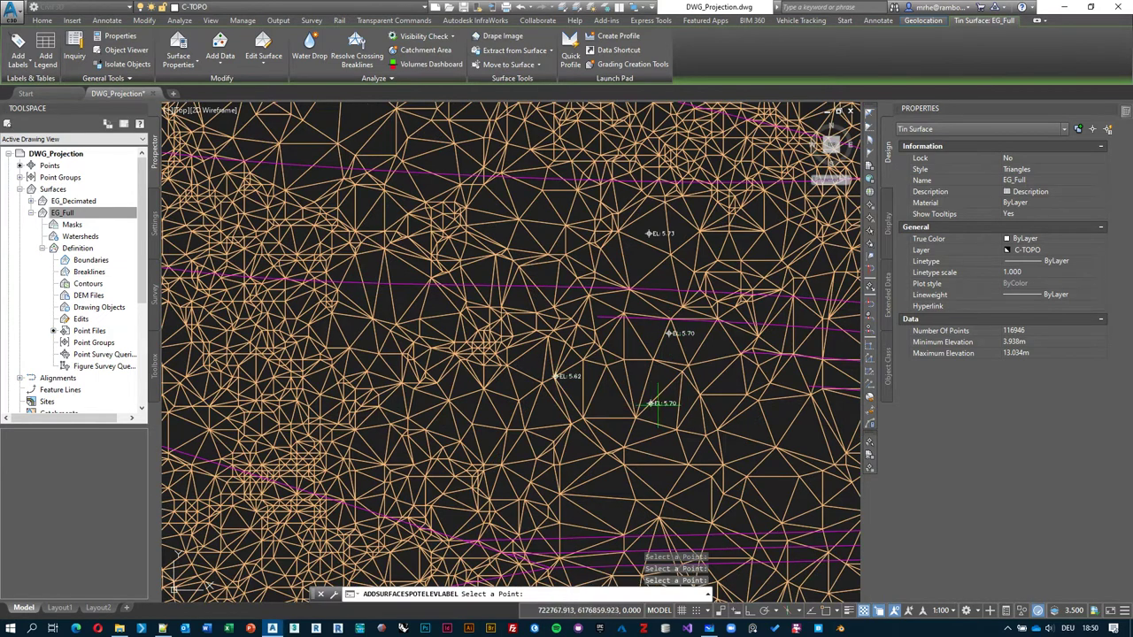
scroll(726, 387, up, 2)
middle_drag(744, 363, 651, 393)
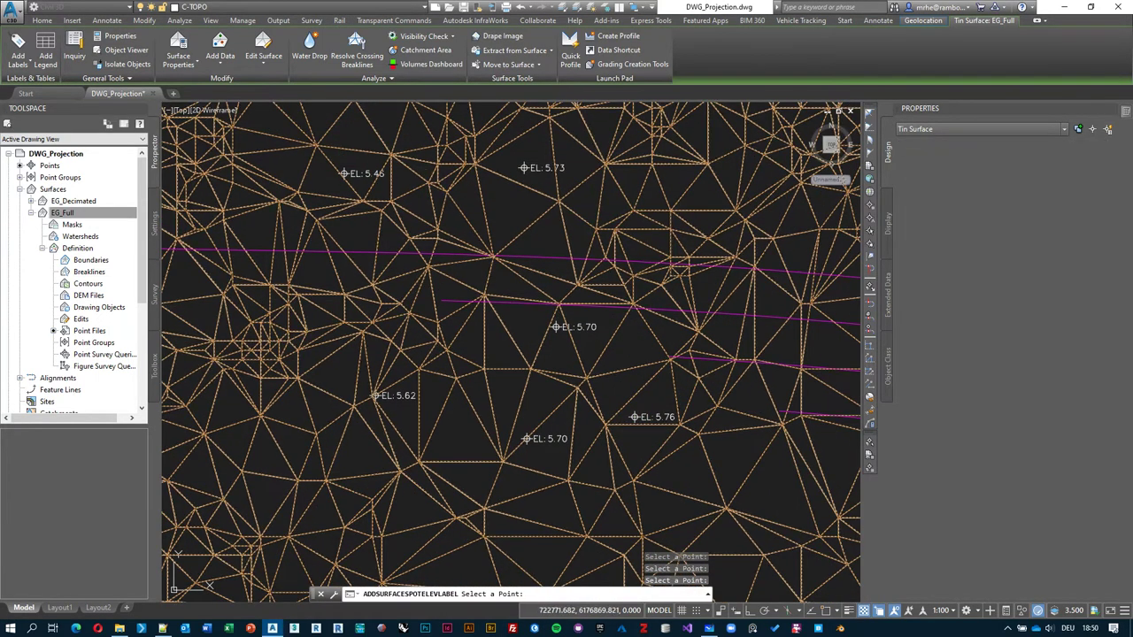
key(Escape)
- Move the northeastern spot elevation label (EL: 5.73) with its marker to the ground just north of the zigzag sketch lines
middle_drag(546, 177, 535, 182)
click(535, 183)
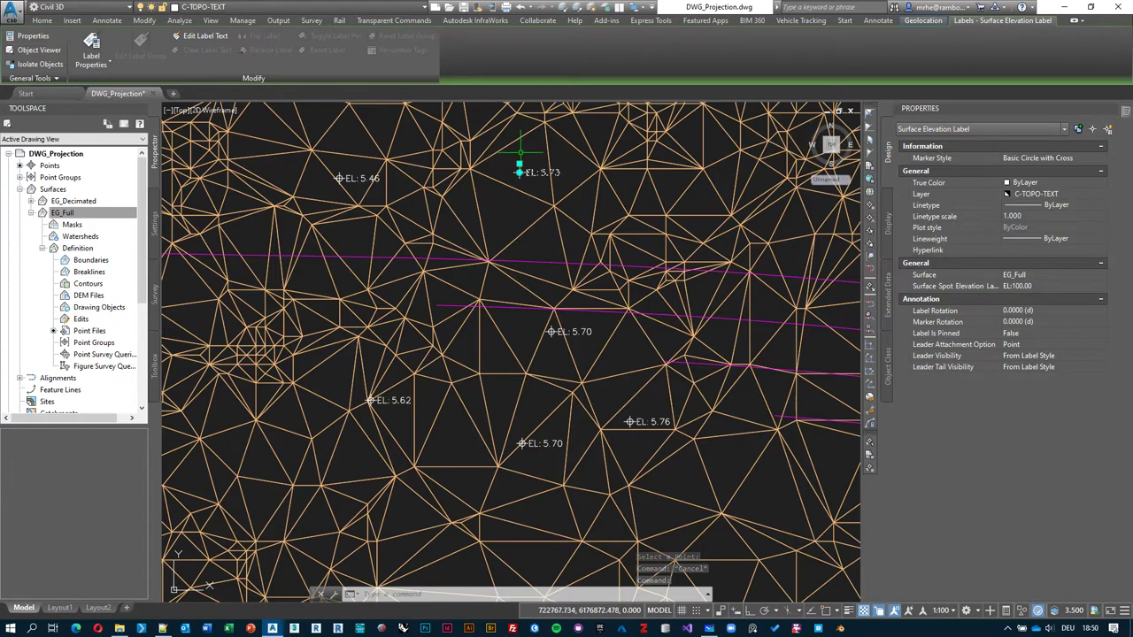
click(520, 172)
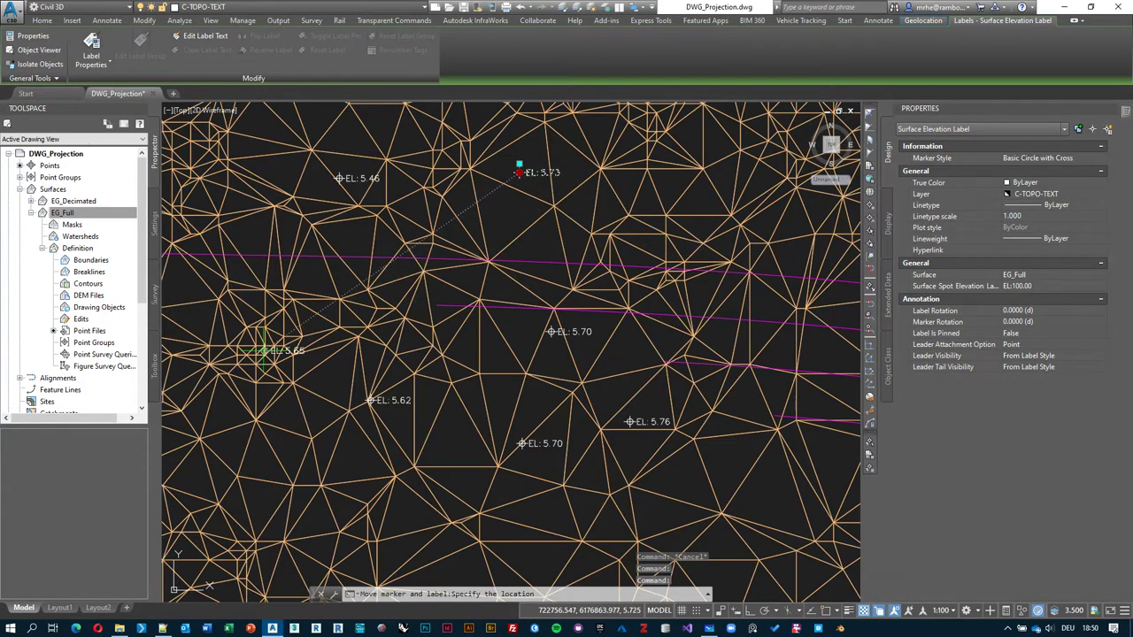
middle_drag(336, 491, 354, 321)
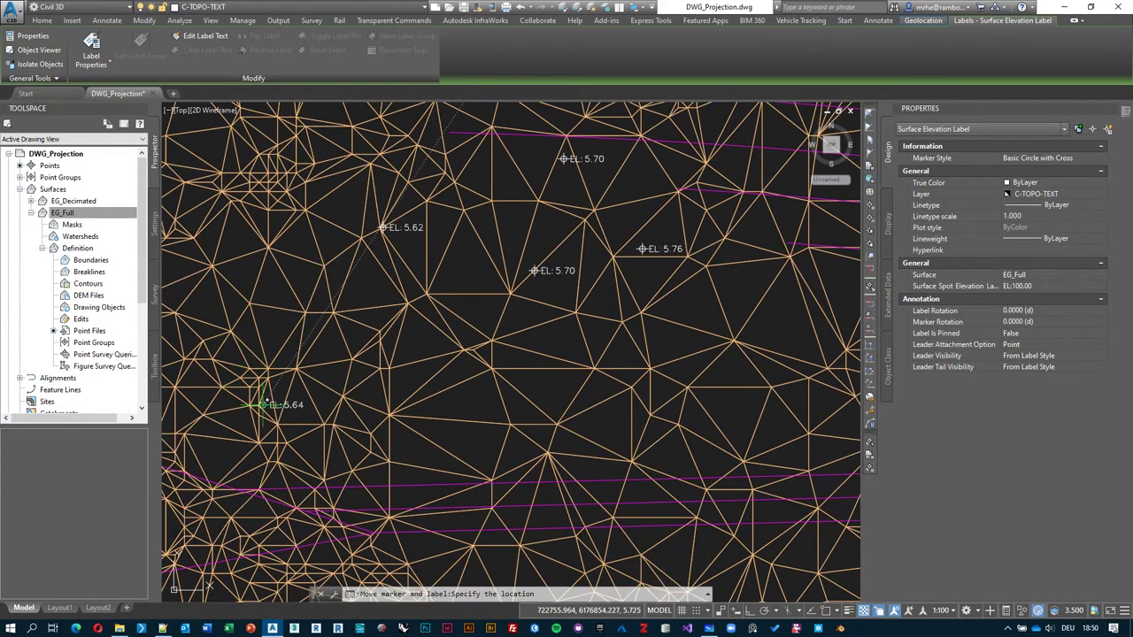
scroll(303, 450, down, 4)
scroll(313, 431, up, 3)
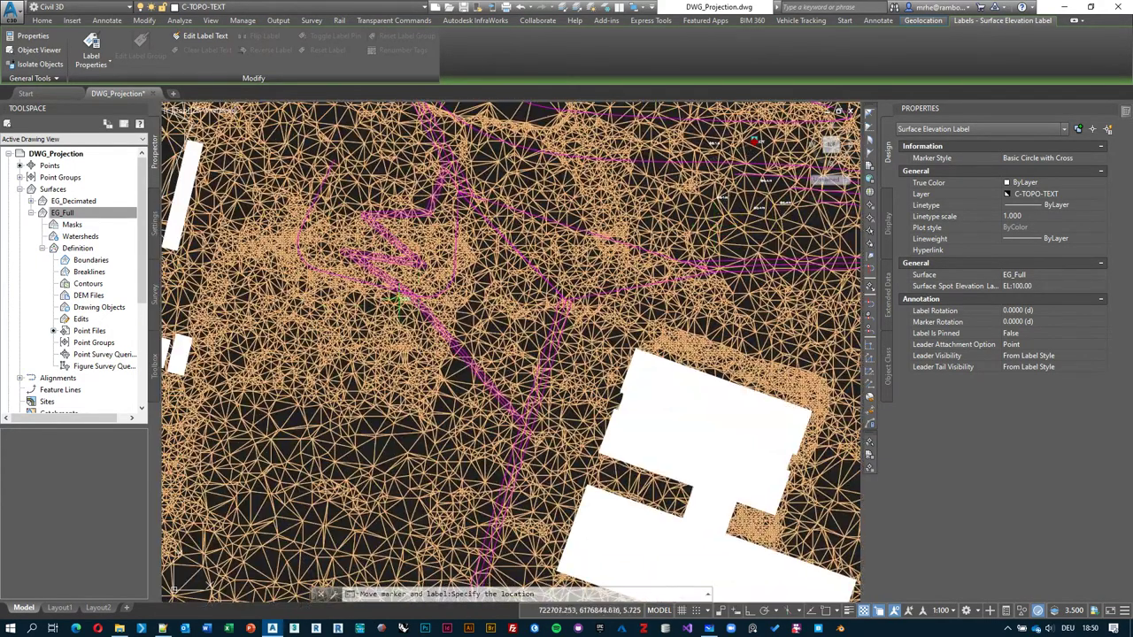
scroll(335, 270, up, 4)
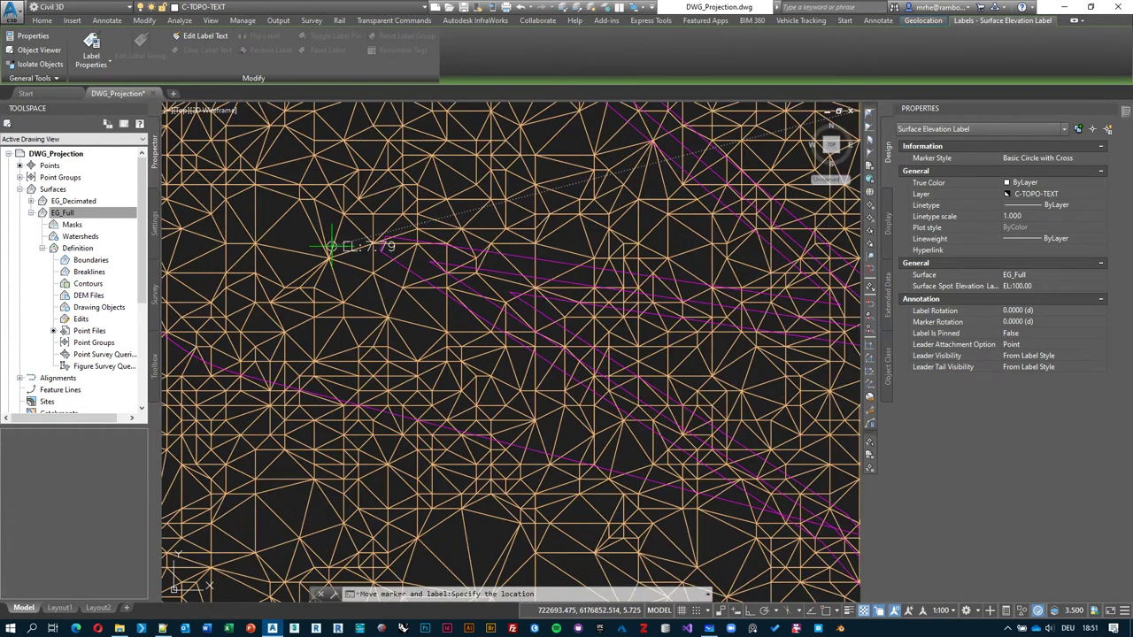
middle_drag(367, 177, 396, 347)
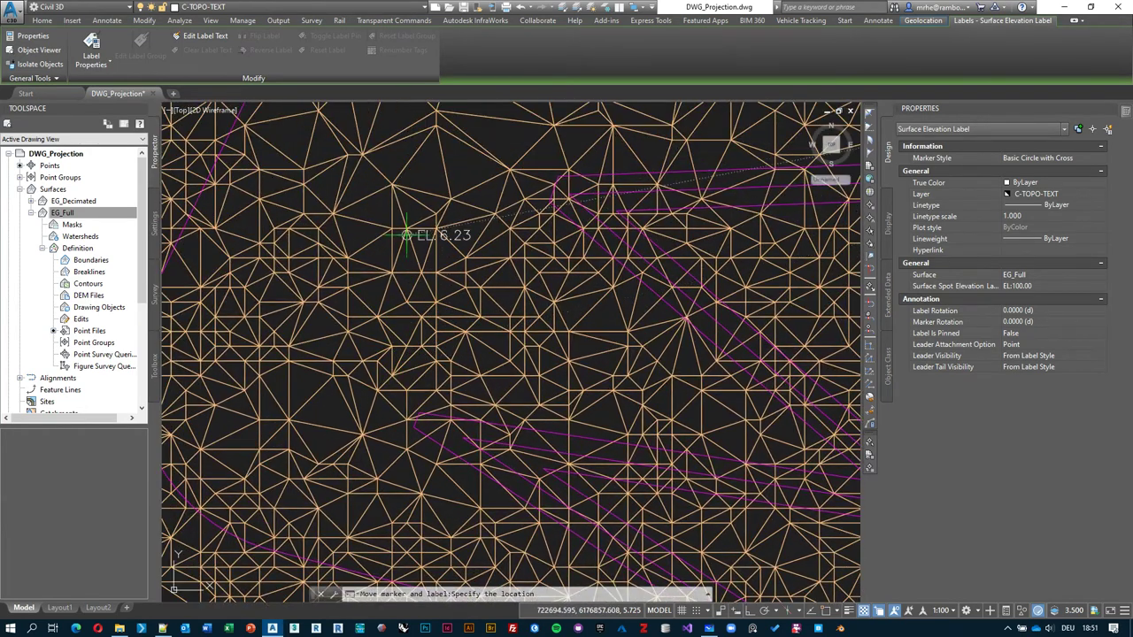
scroll(405, 243, up, 2)
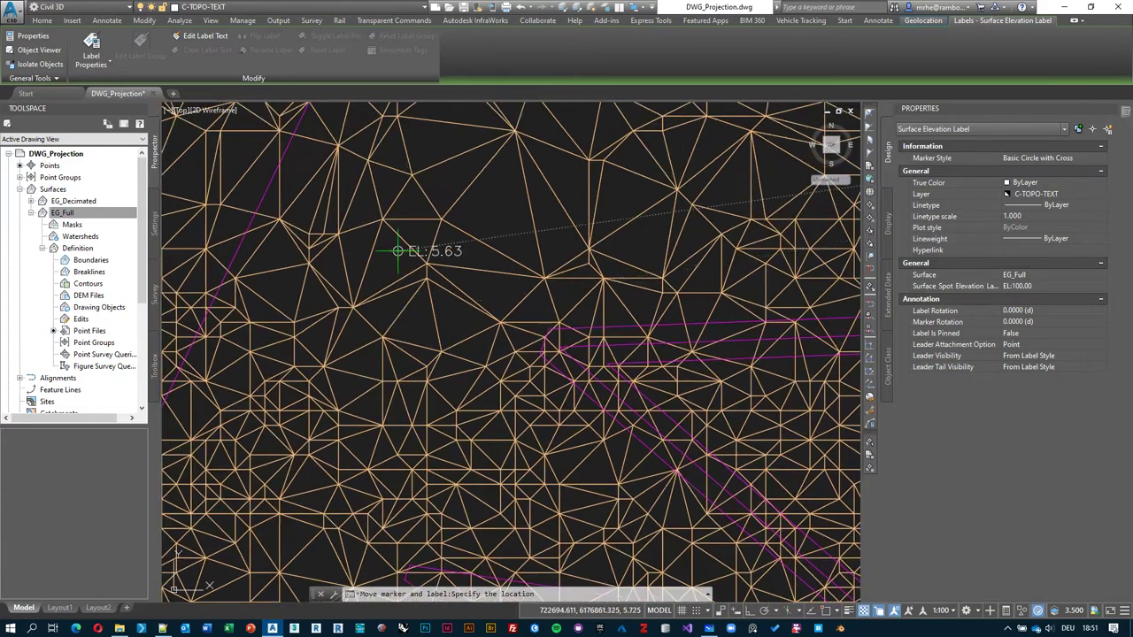
click(487, 192)
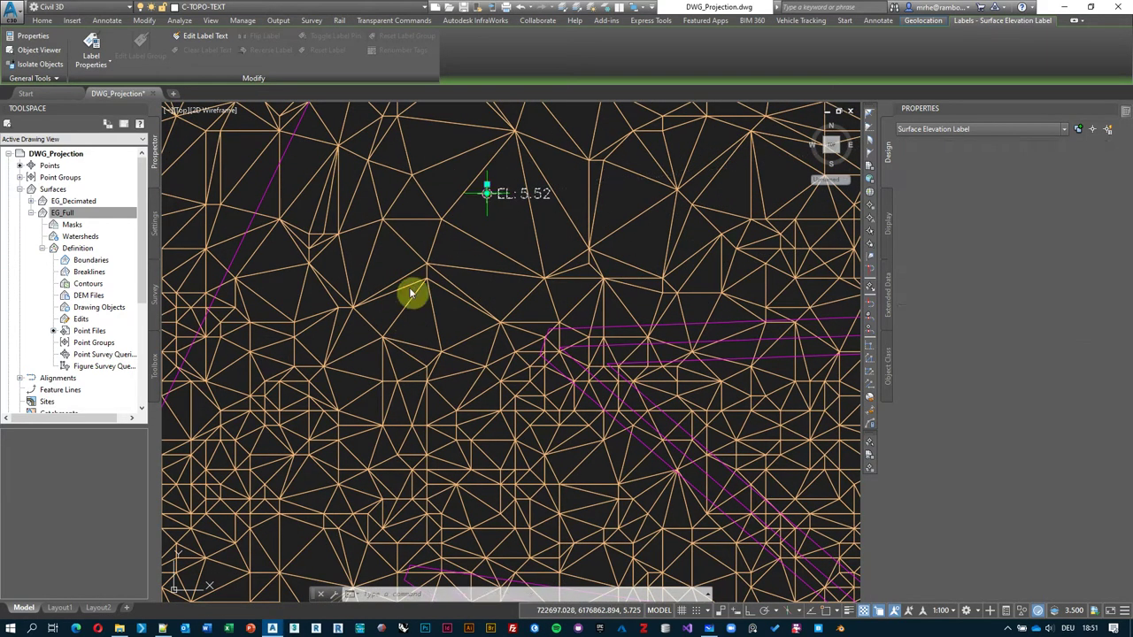
- Move the relocated spot elevation label from the zigzag sketch lines back to the label cluster, southwest of the EL: 5.62 label
scroll(383, 292, down, 4)
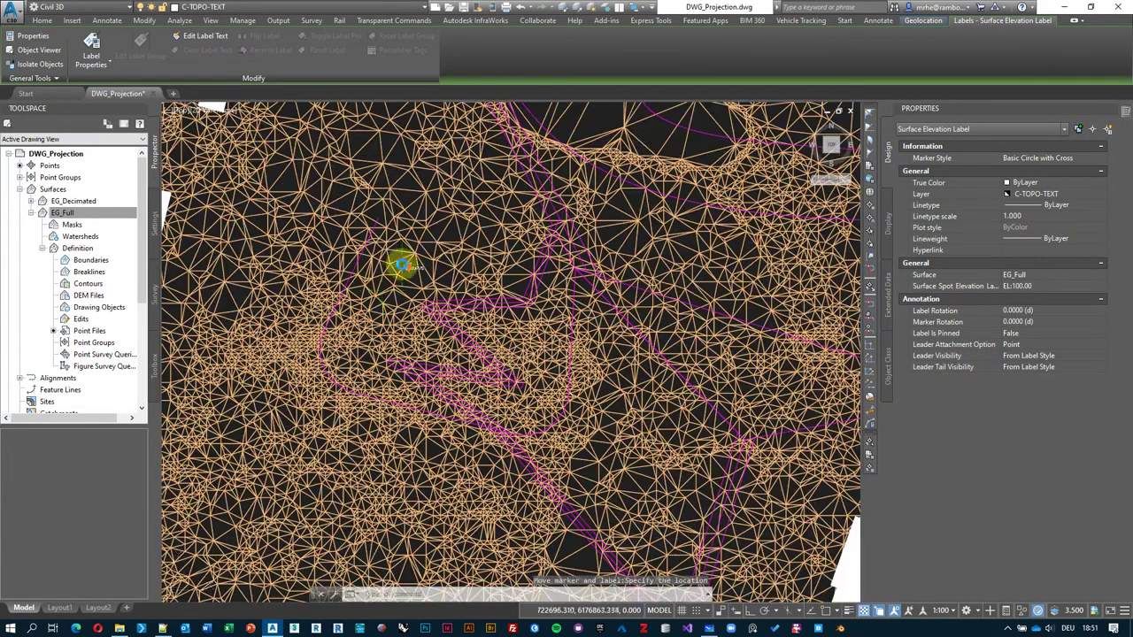
scroll(398, 261, up, 8)
scroll(447, 309, down, 5)
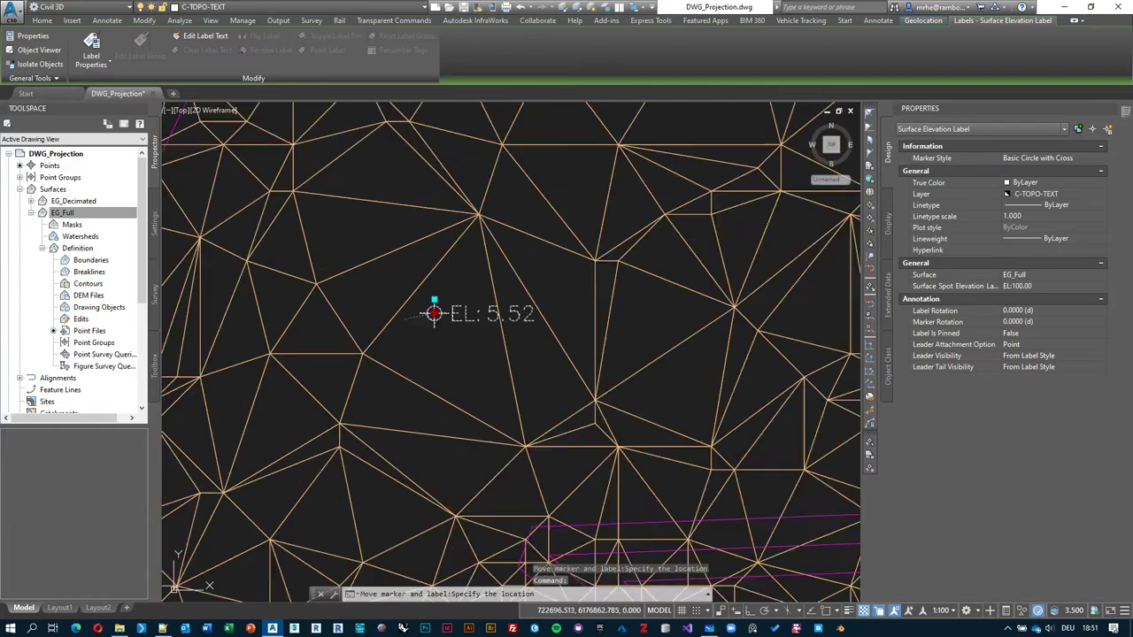
middle_drag(549, 293, 284, 278)
scroll(502, 317, up, 2)
scroll(502, 317, up, 3)
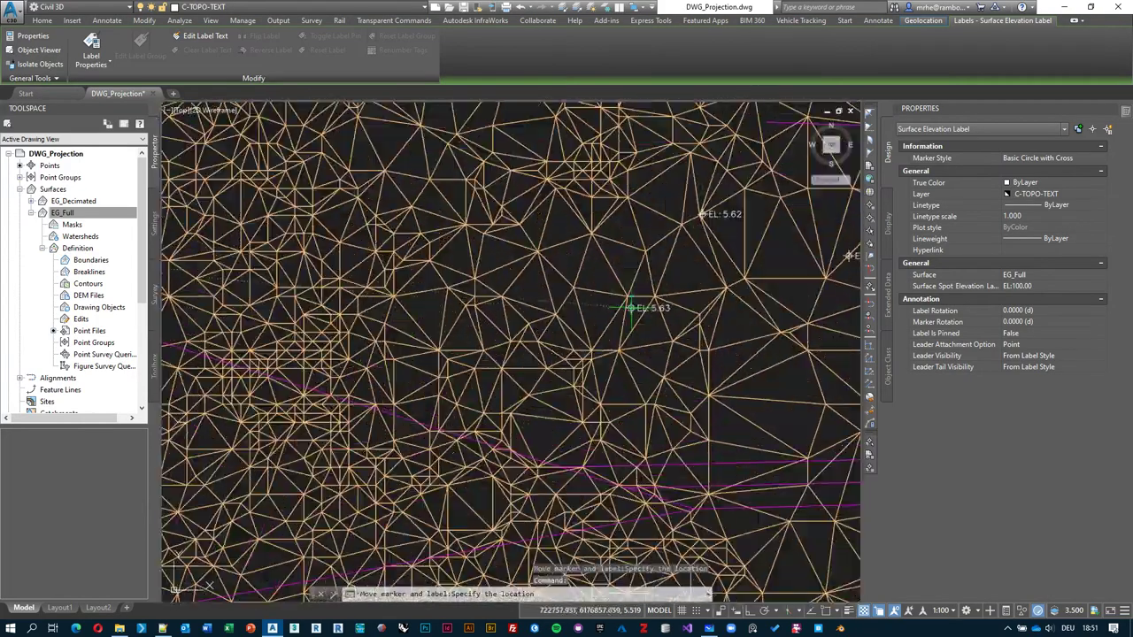
click(475, 311)
scroll(476, 311, up, 2)
middle_drag(367, 316, 332, 316)
middle_drag(646, 329, 513, 361)
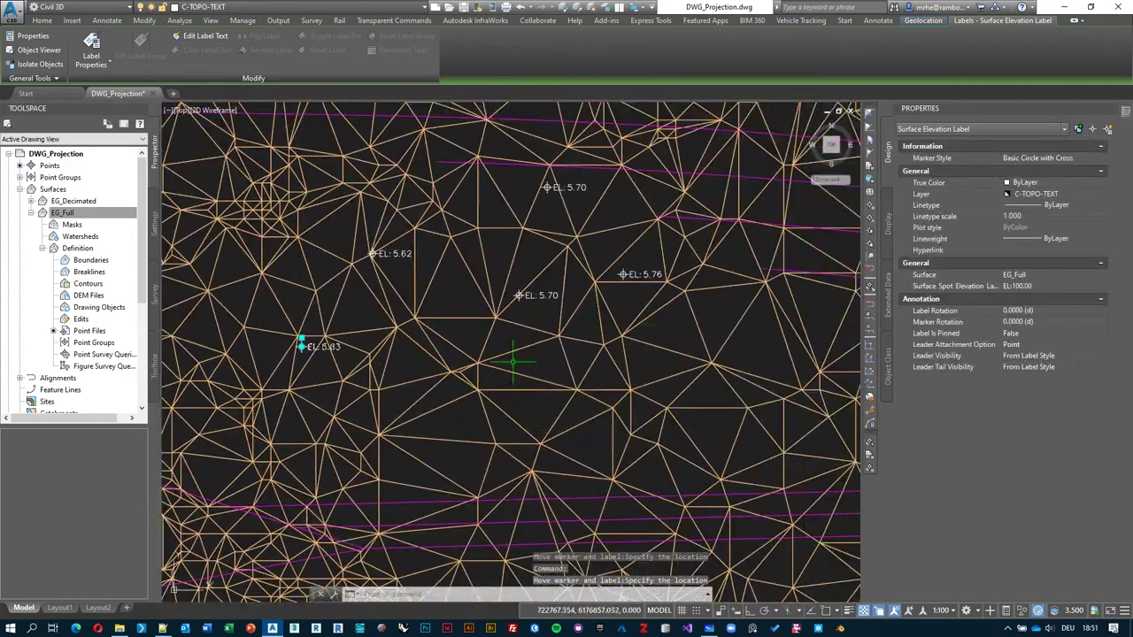
- Set the drawing's annotation scale to 1:250 and clear the label selection
click(946, 610)
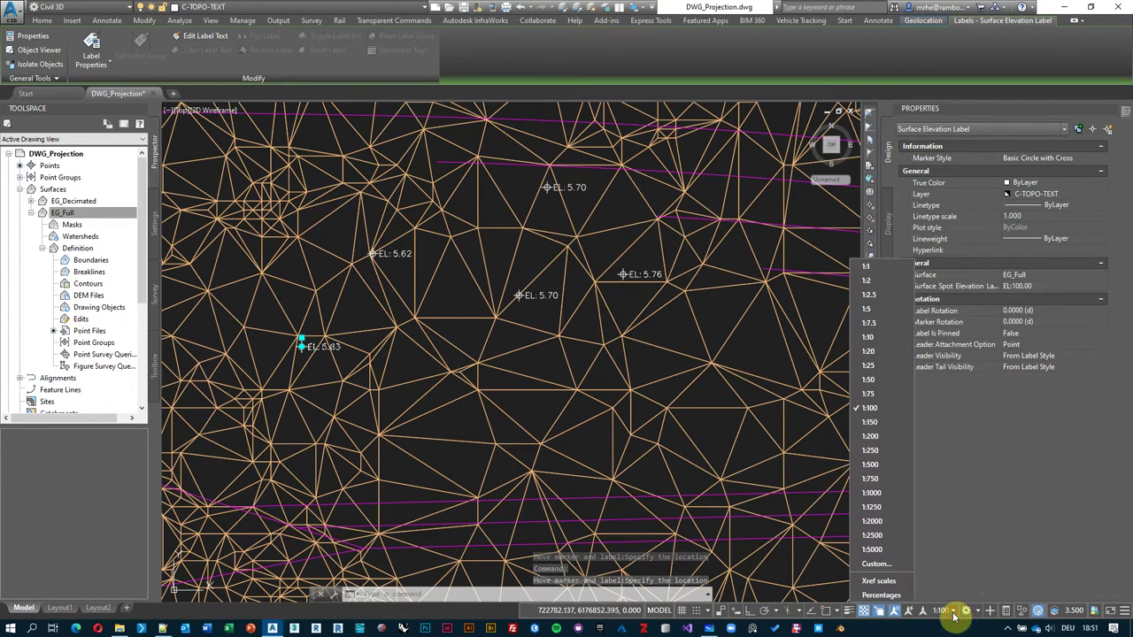
key(Escape)
key(Escape)
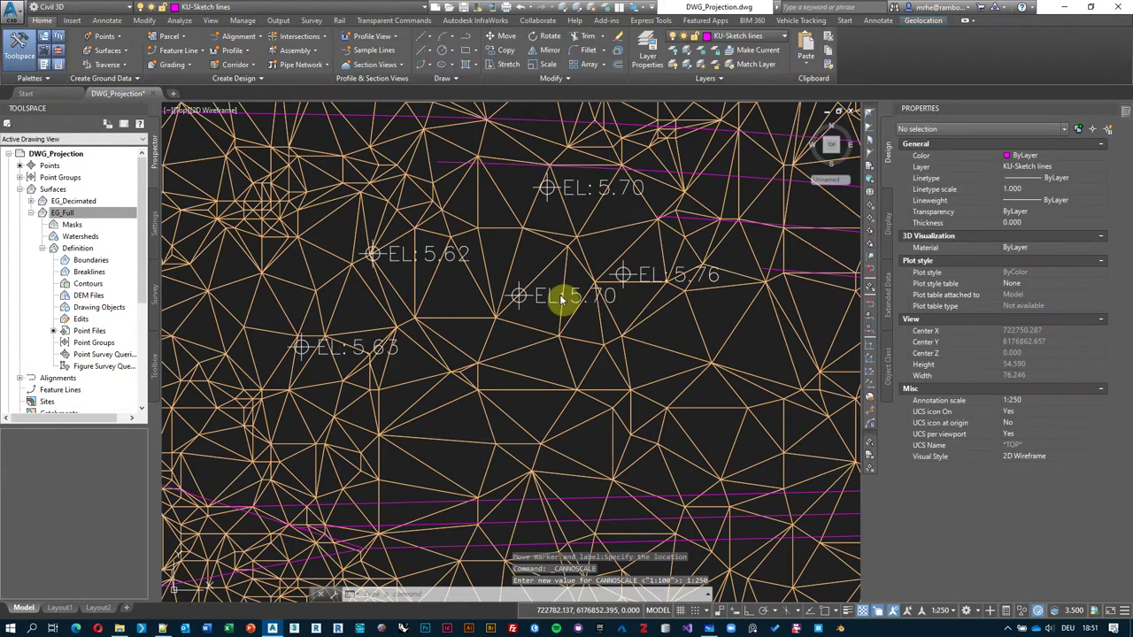
mouse_move(562, 304)
middle_down()
mouse_move(508, 316)
mouse_move(531, 299)
mouse_move(515, 292)
middle_up()
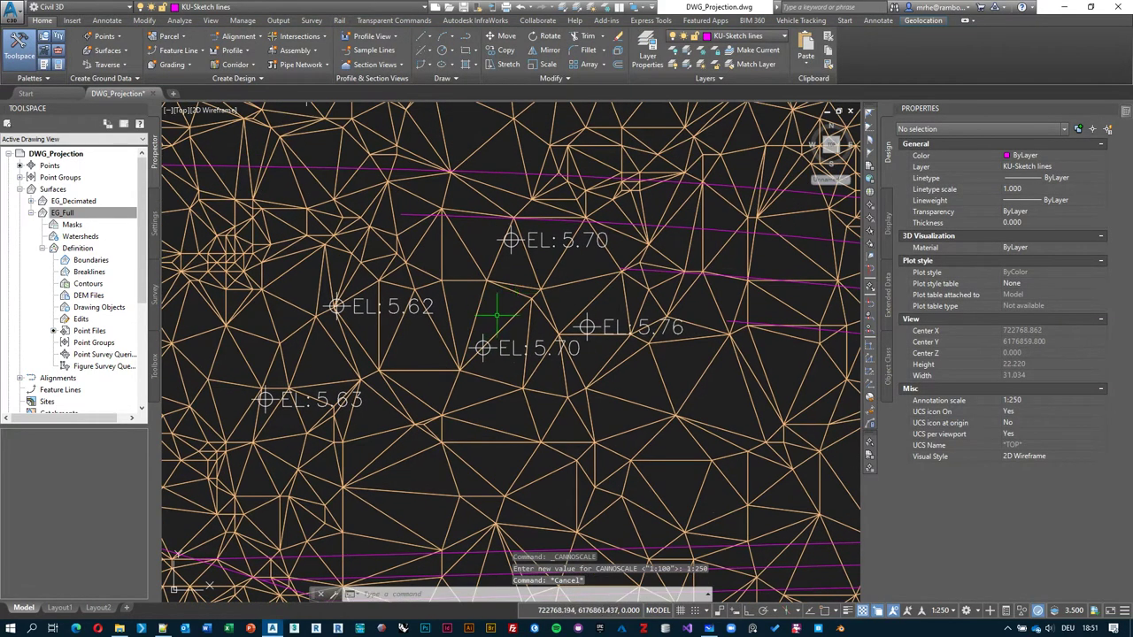
scroll(497, 315, down, 2)
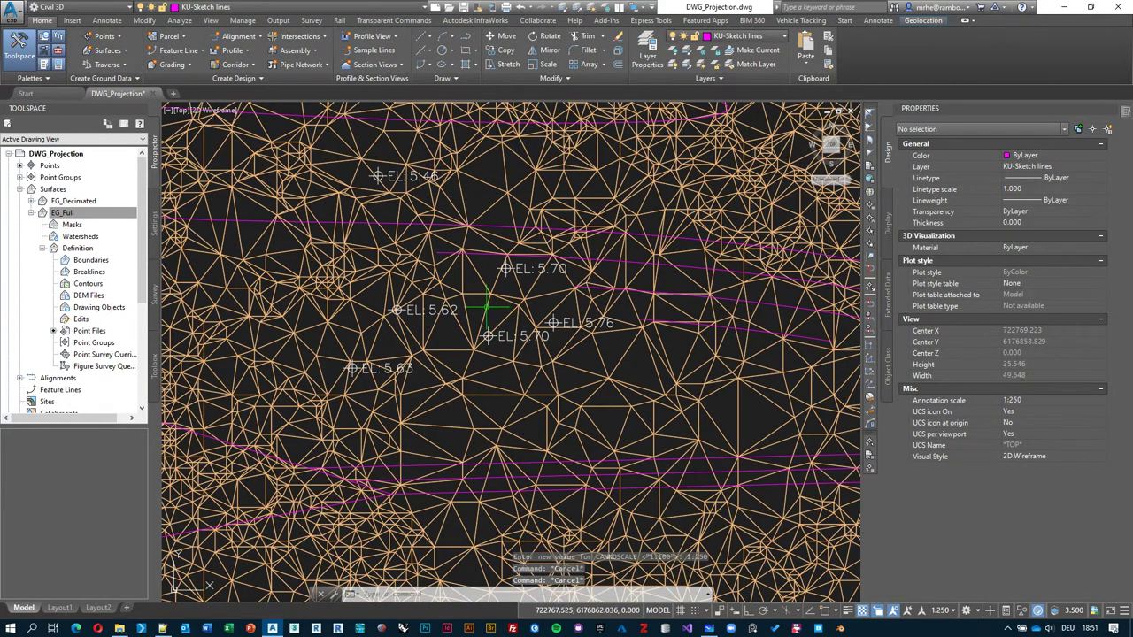
- Change the EG_Full surface style to Contours 1m and 5m (Background) and deselect the surface
click(483, 309)
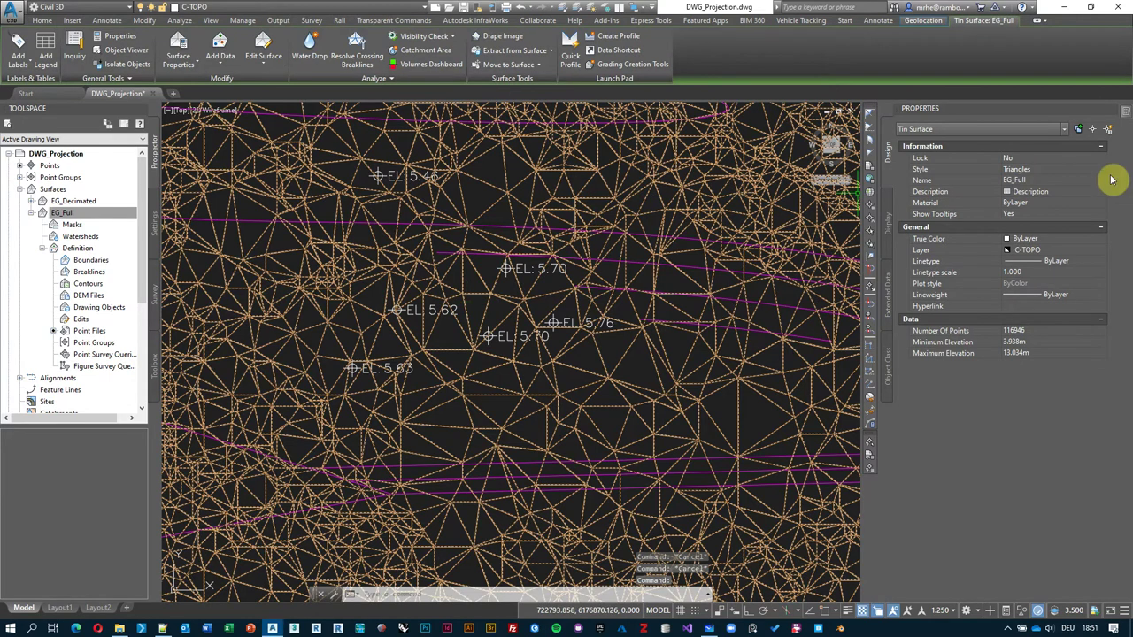
click(1103, 172)
click(1098, 170)
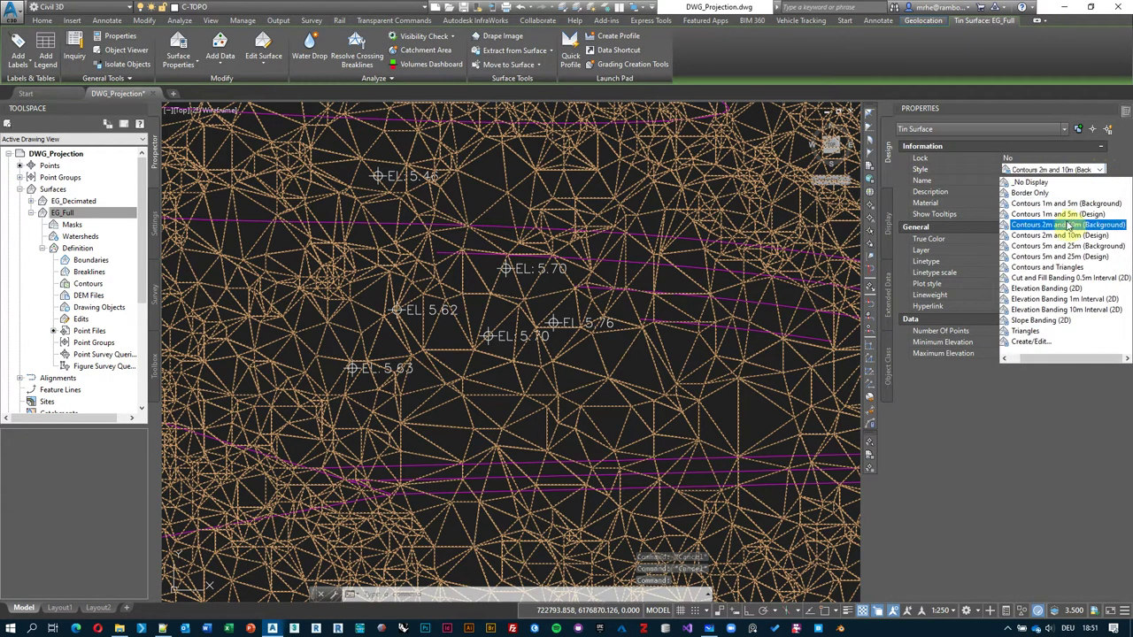
click(1068, 204)
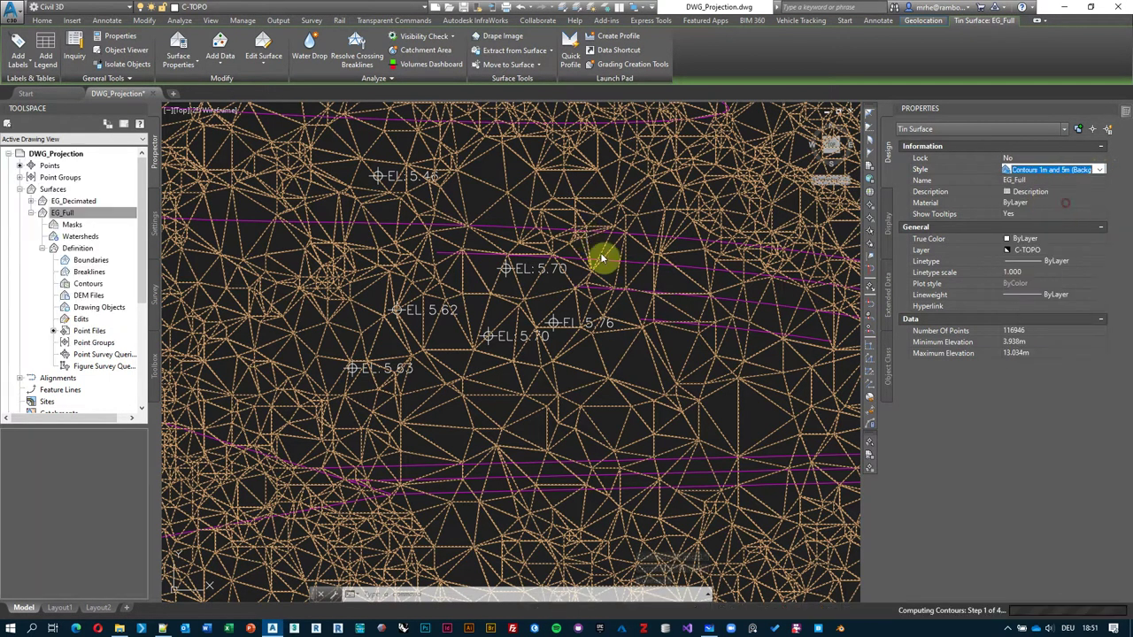
middle_drag(455, 278, 508, 285)
scroll(512, 289, down, 4)
key(Escape)
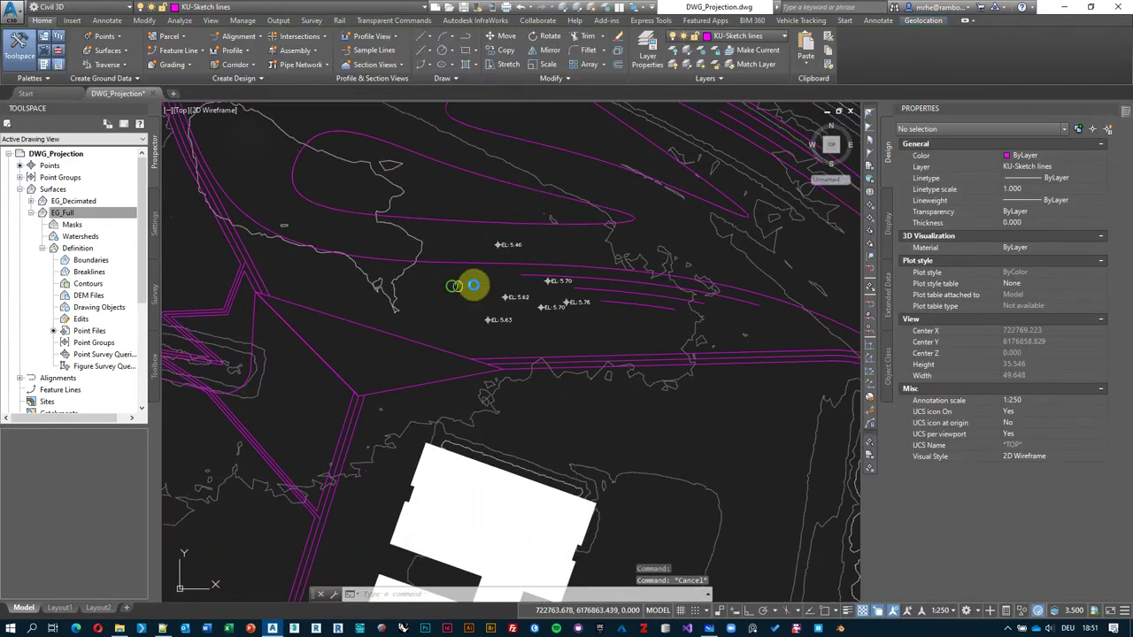
scroll(490, 317, down, 2)
click(458, 296)
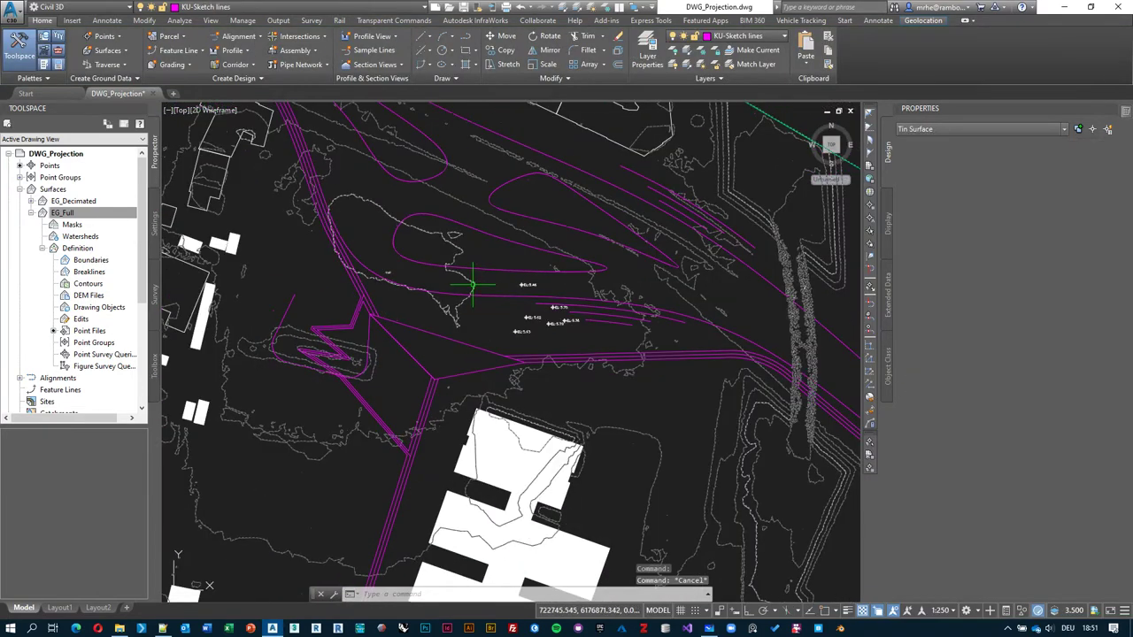
key(Escape)
- Move the southern EL: 5.70 spot elevation label with its marker west of the EL: 5.63 label, just above the diagonal sketch line
scroll(531, 304, up, 2)
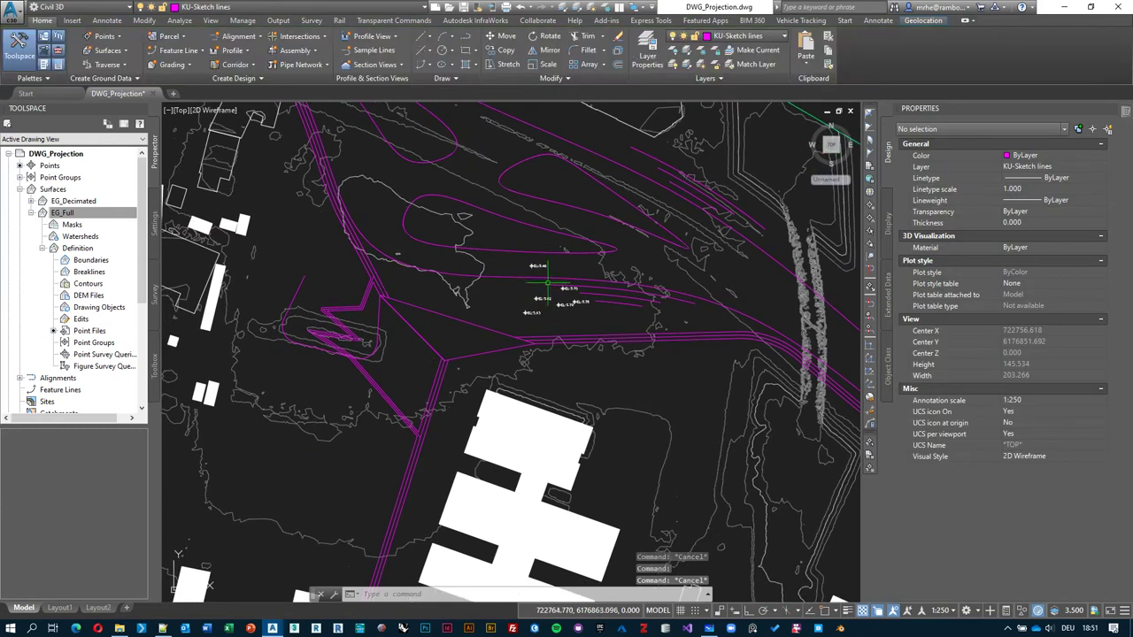
scroll(589, 332, up, 4)
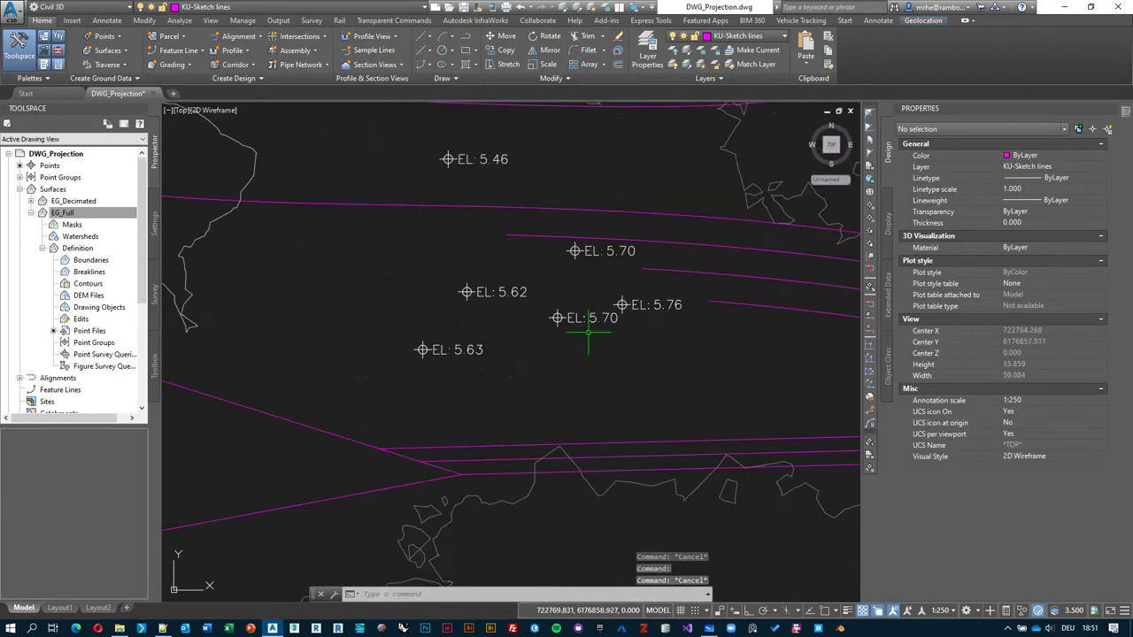
click(592, 319)
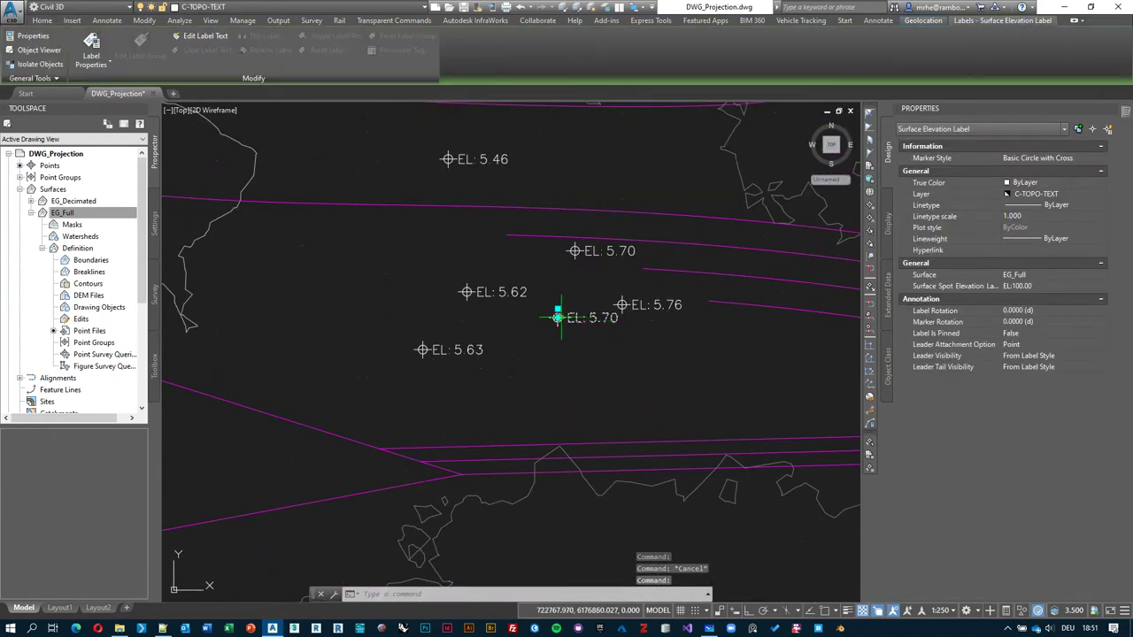
click(557, 317)
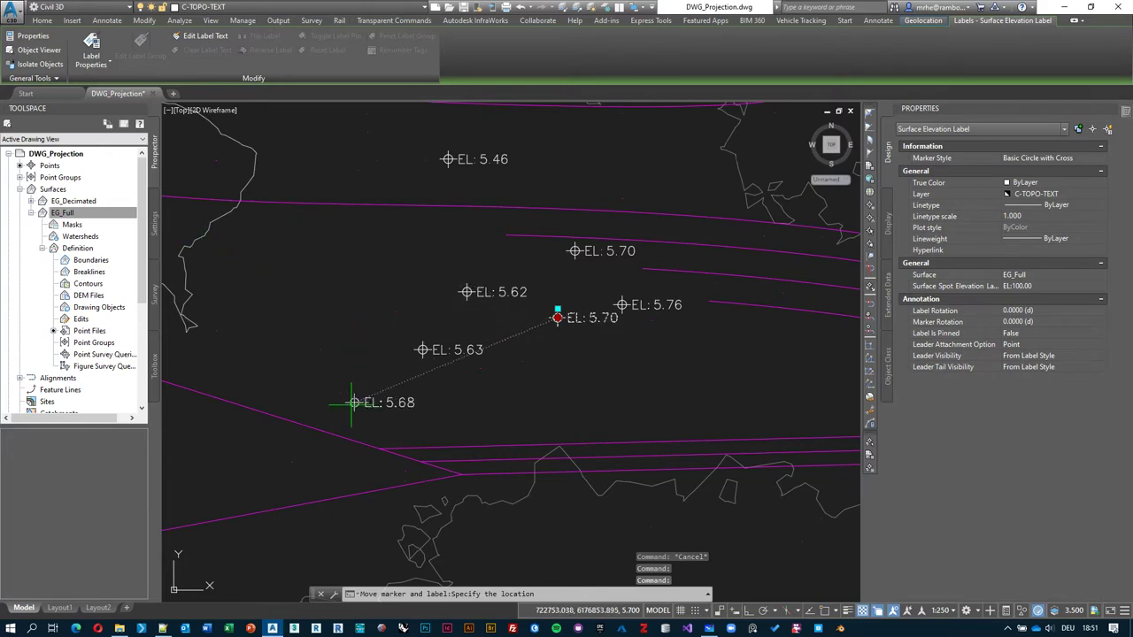
mouse_move(286, 408)
middle_down()
mouse_move(399, 309)
mouse_move(392, 331)
middle_up()
click(359, 274)
key(Escape)
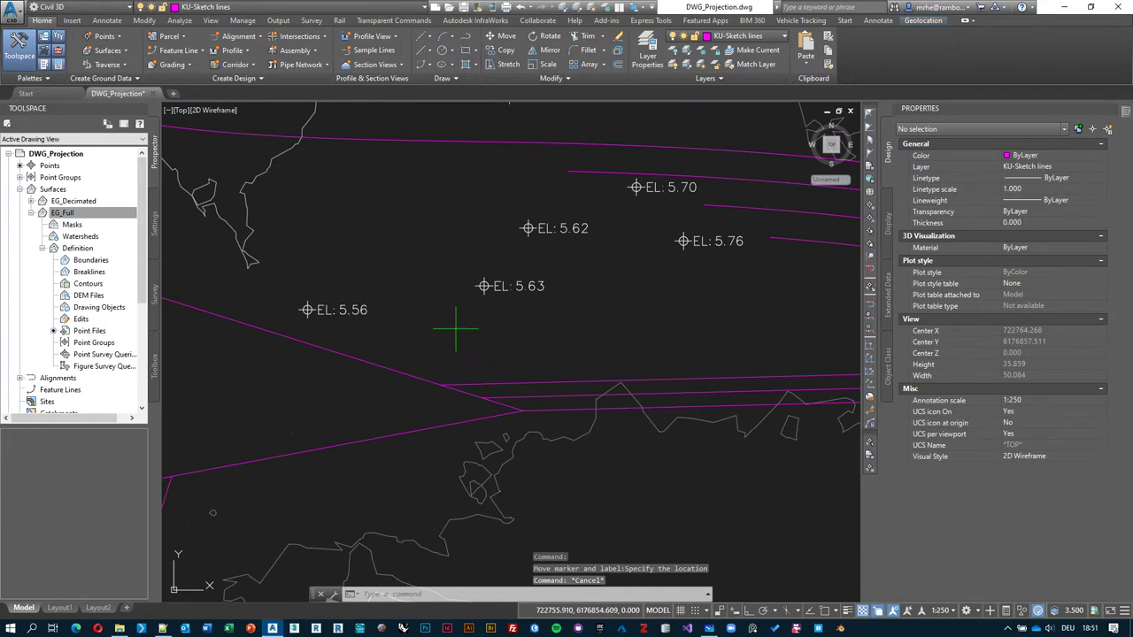
- Add a two-point slope label to EG_Full, running south to north between the EL: 5.56 and EL: 5.63 spot labels
click(277, 175)
click(260, 154)
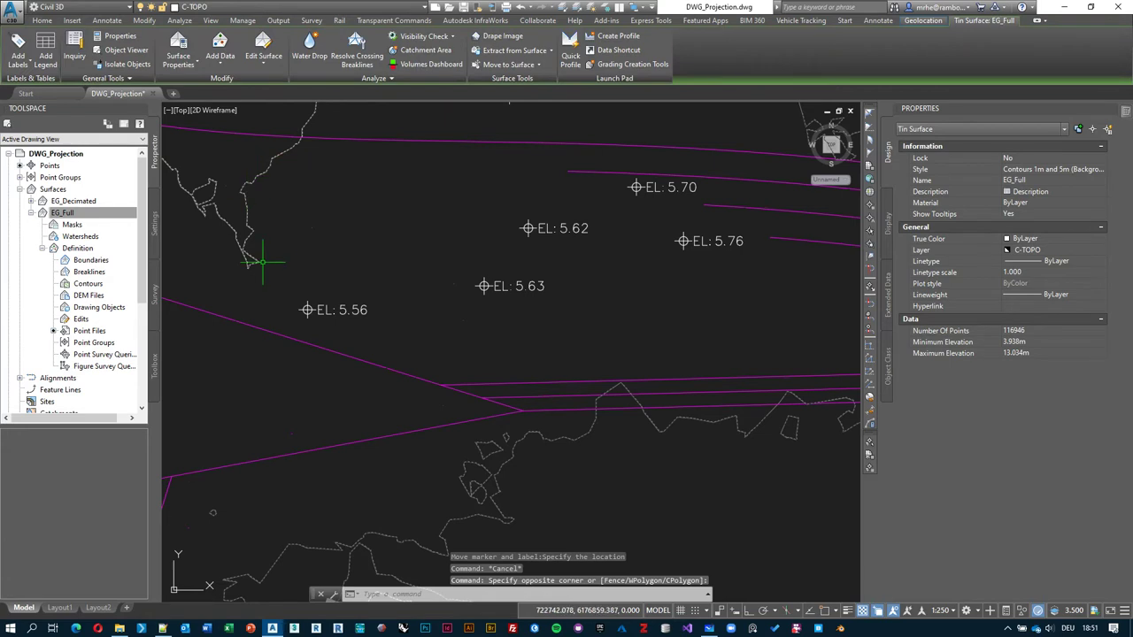
click(18, 65)
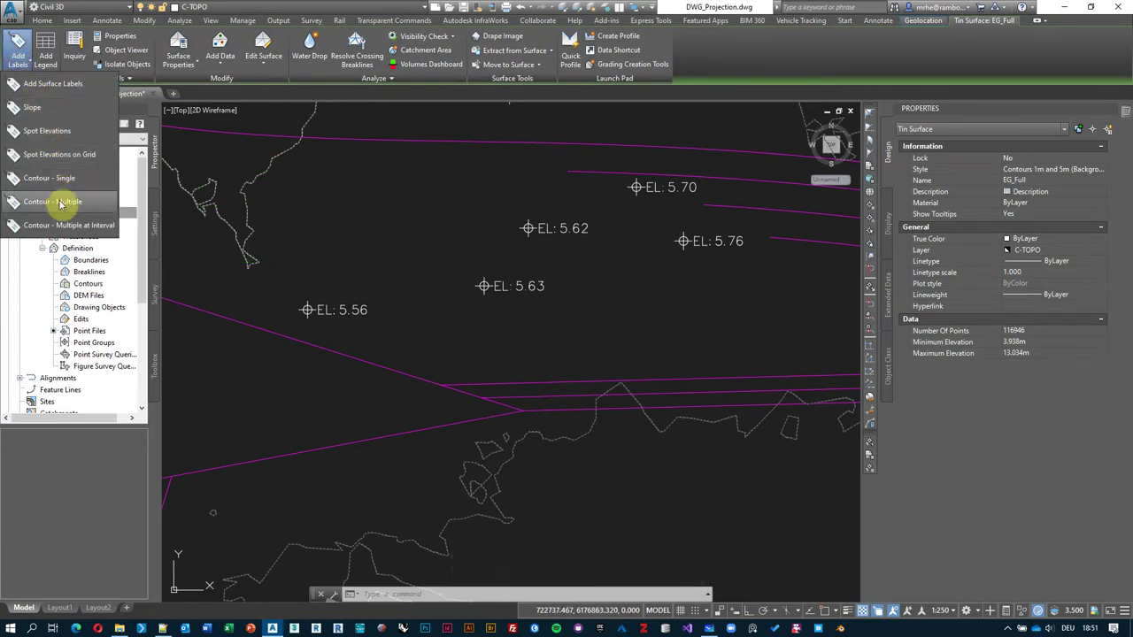
click(32, 113)
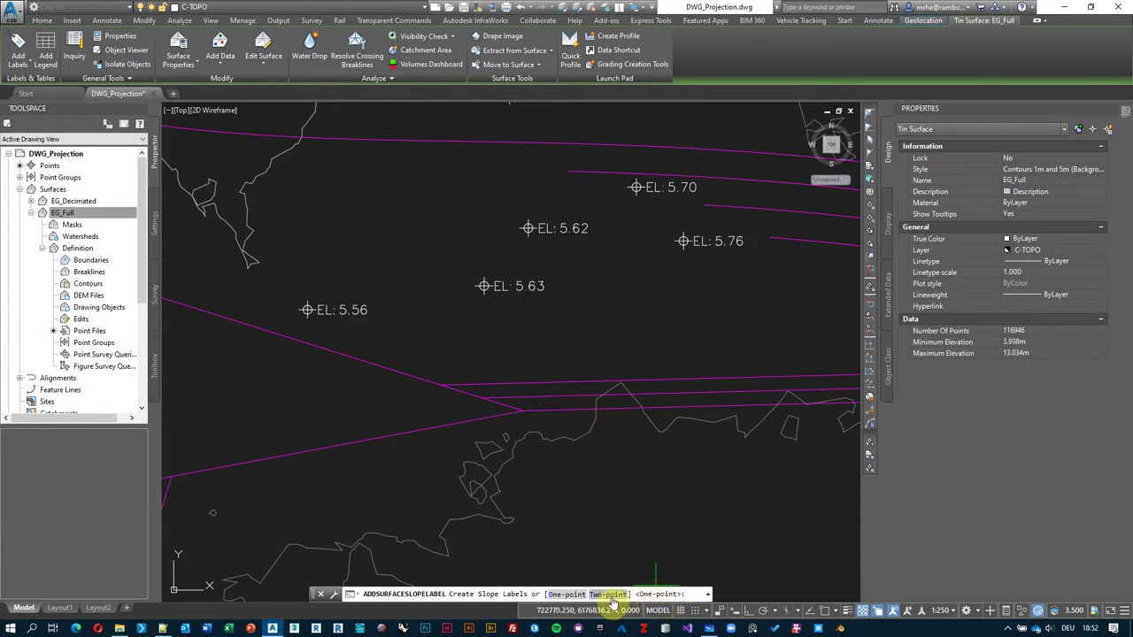
click(599, 595)
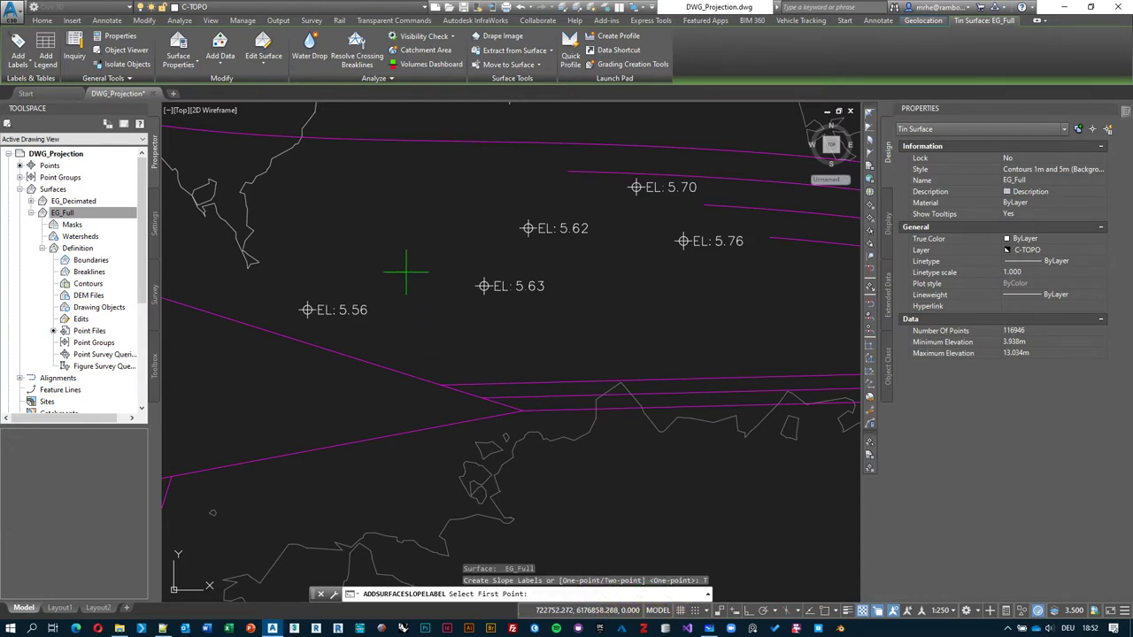
click(414, 344)
click(410, 204)
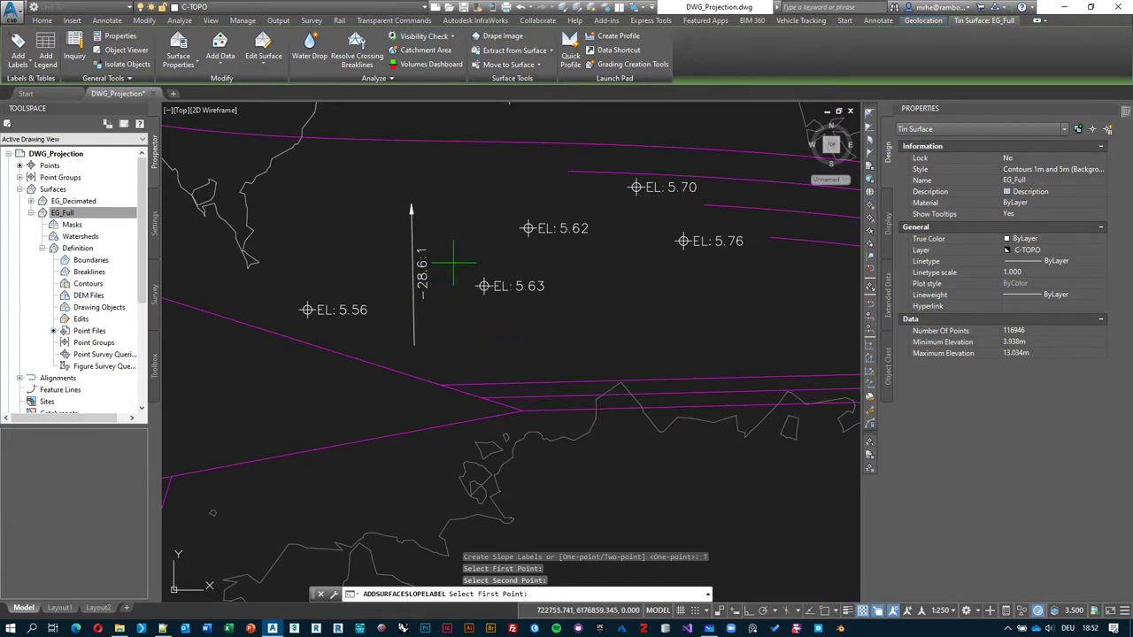
- Stretch the slope label's southern start point to the northeast, east of the EL: 5.46 label, keeping the arrowhead in place
right_click(435, 334)
click(417, 323)
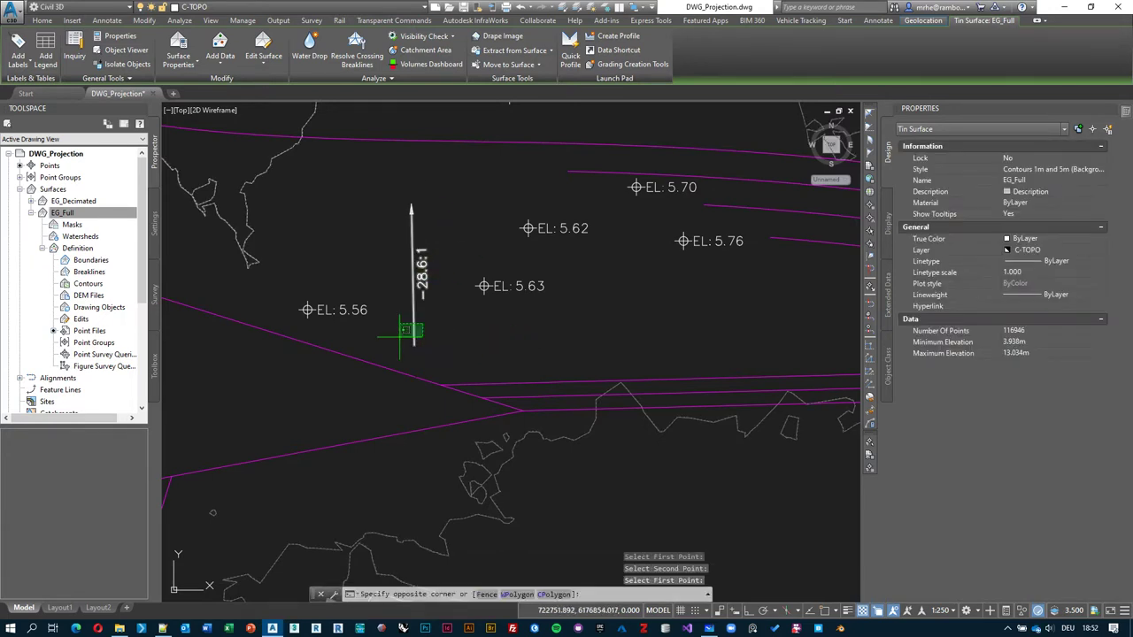
click(405, 358)
click(414, 346)
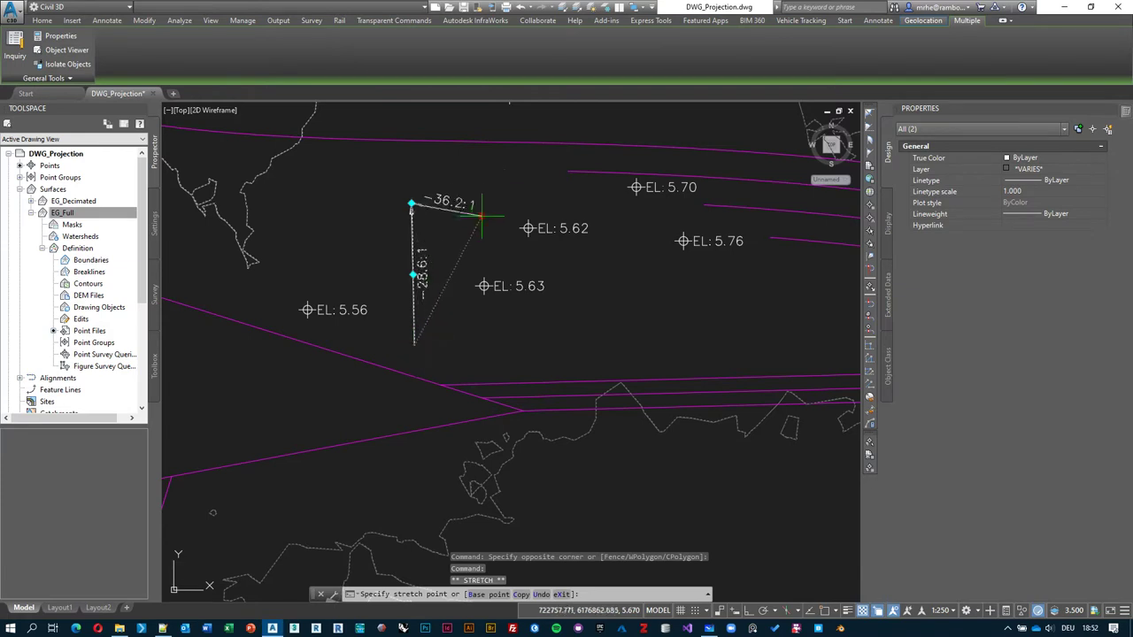
middle_drag(560, 157, 477, 257)
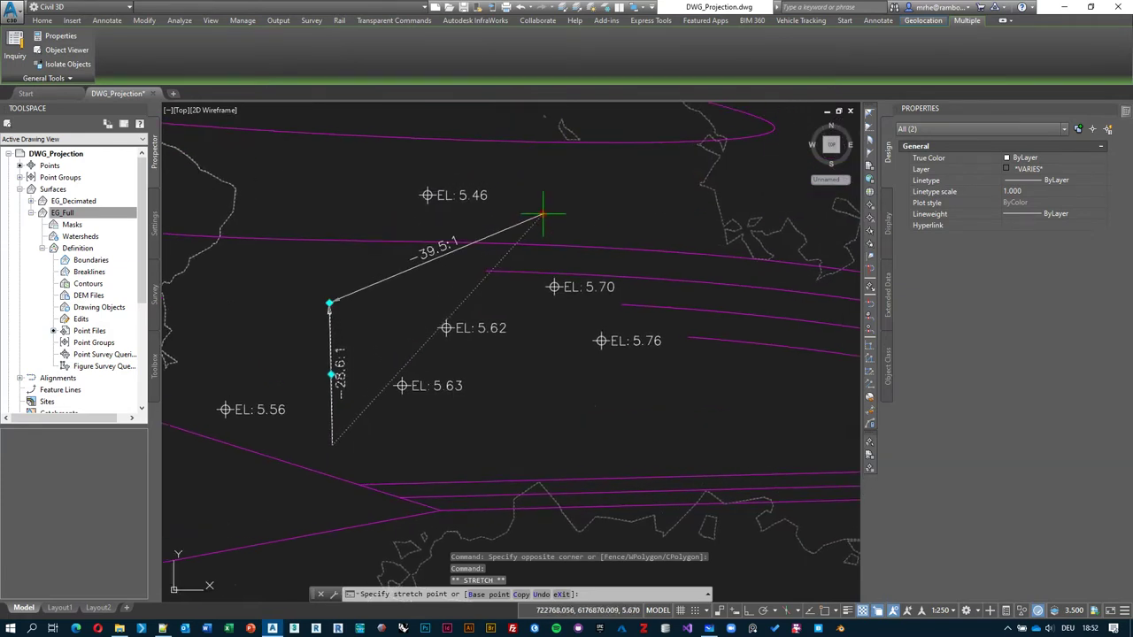
click(543, 215)
key(Escape)
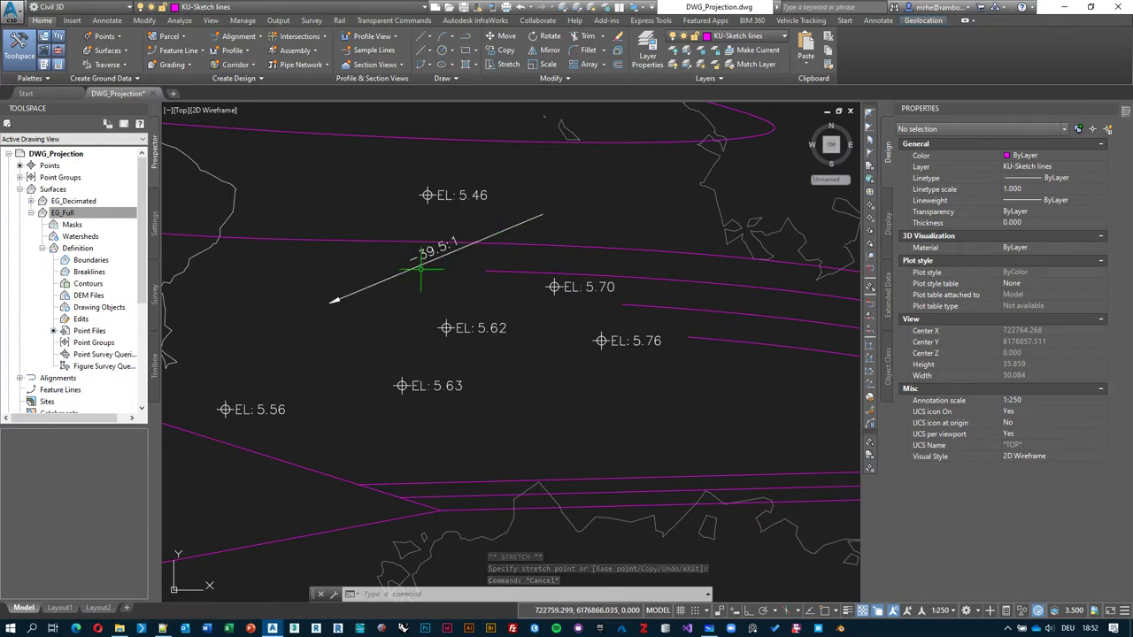
- Examine the slope label's surface and label style properties
click(531, 217)
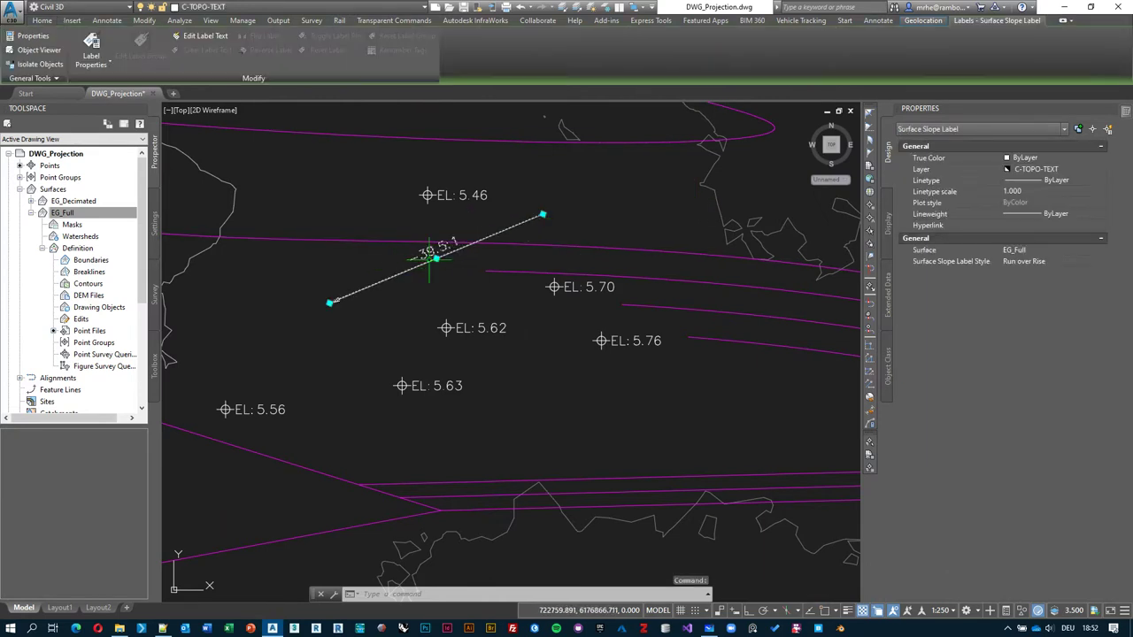
middle_drag(442, 305, 440, 318)
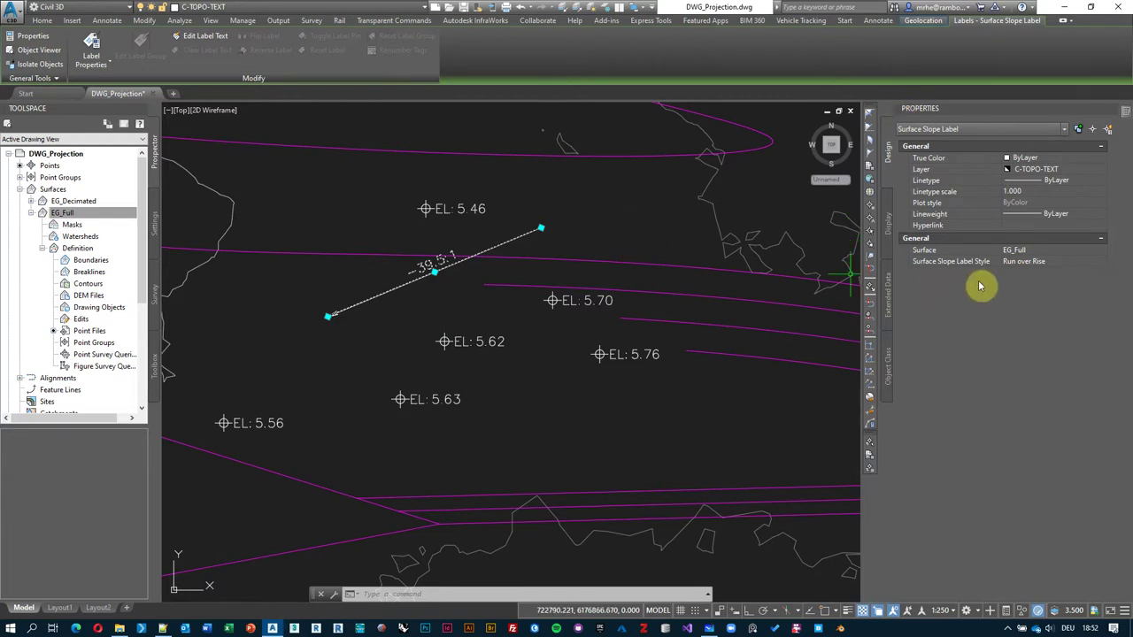
middle_drag(583, 219, 567, 228)
key(Escape)
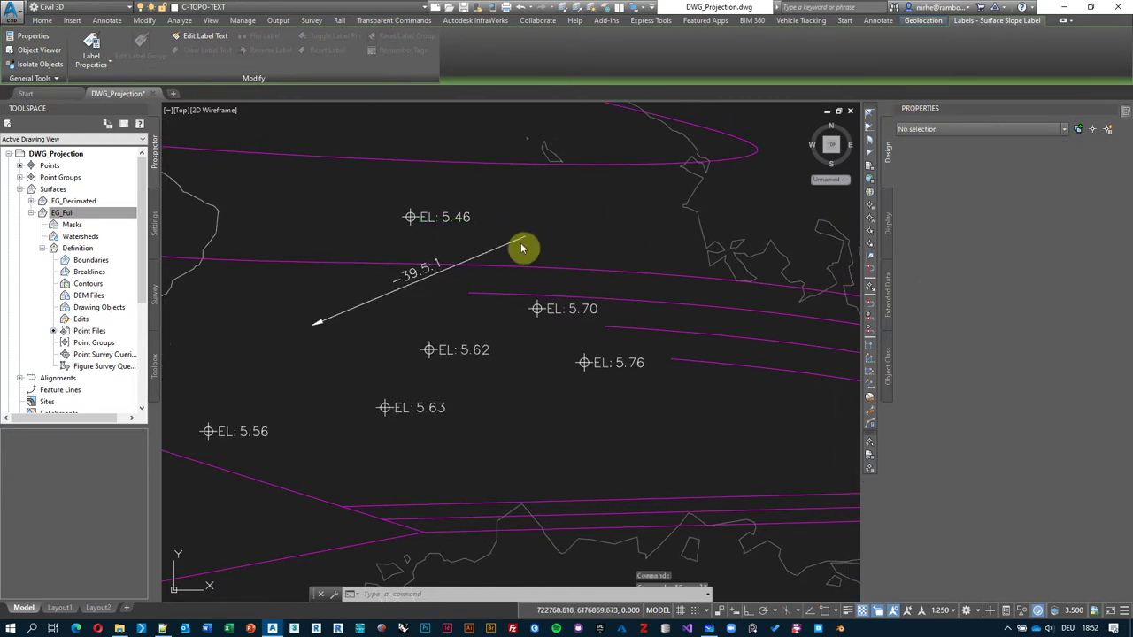
click(554, 246)
click(431, 205)
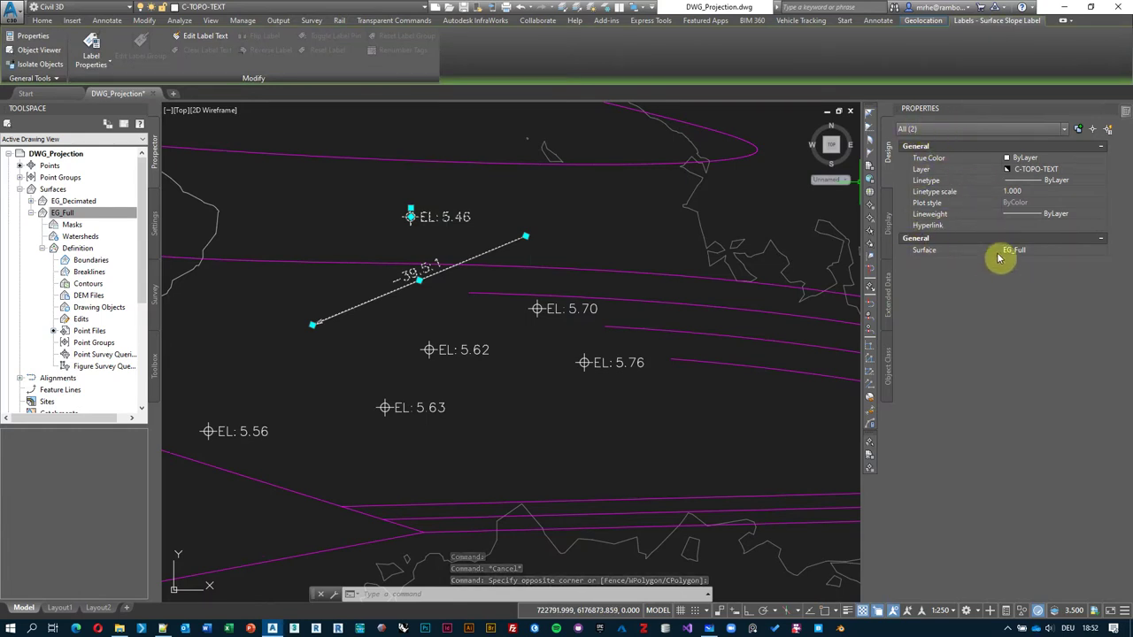
key(Escape)
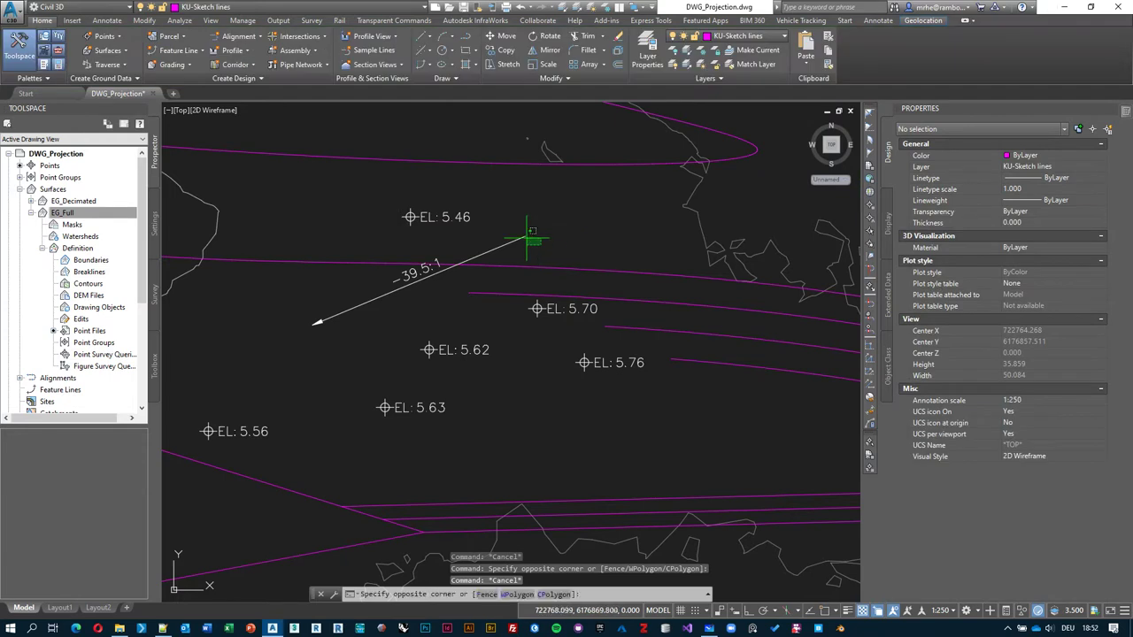
- Change the slope label's style to Percent and deselect the label
click(525, 237)
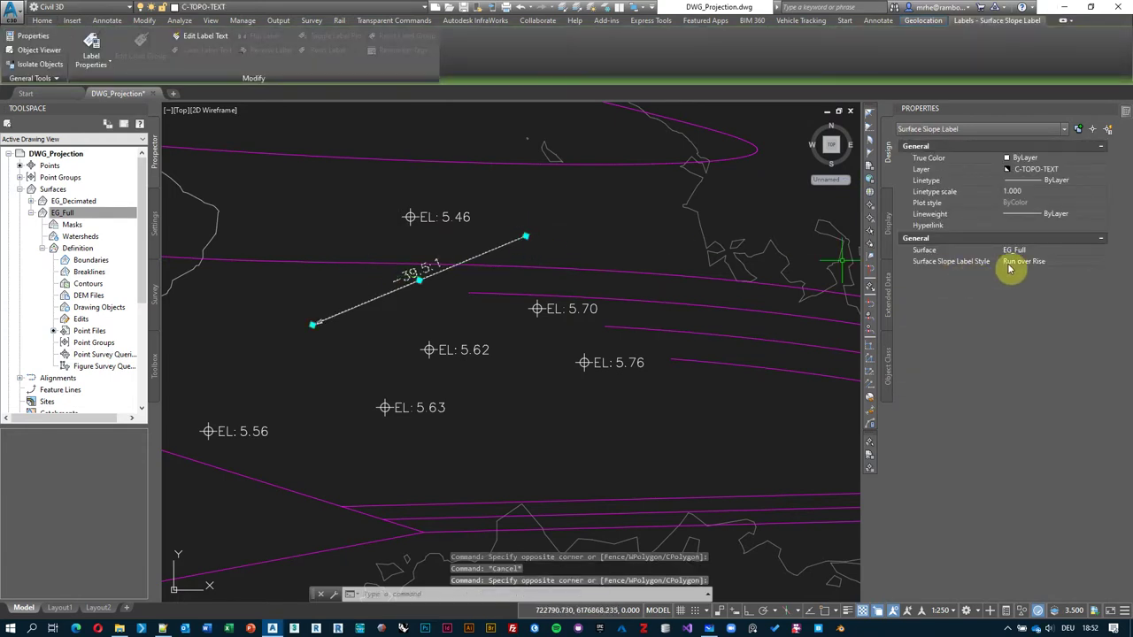
click(1098, 264)
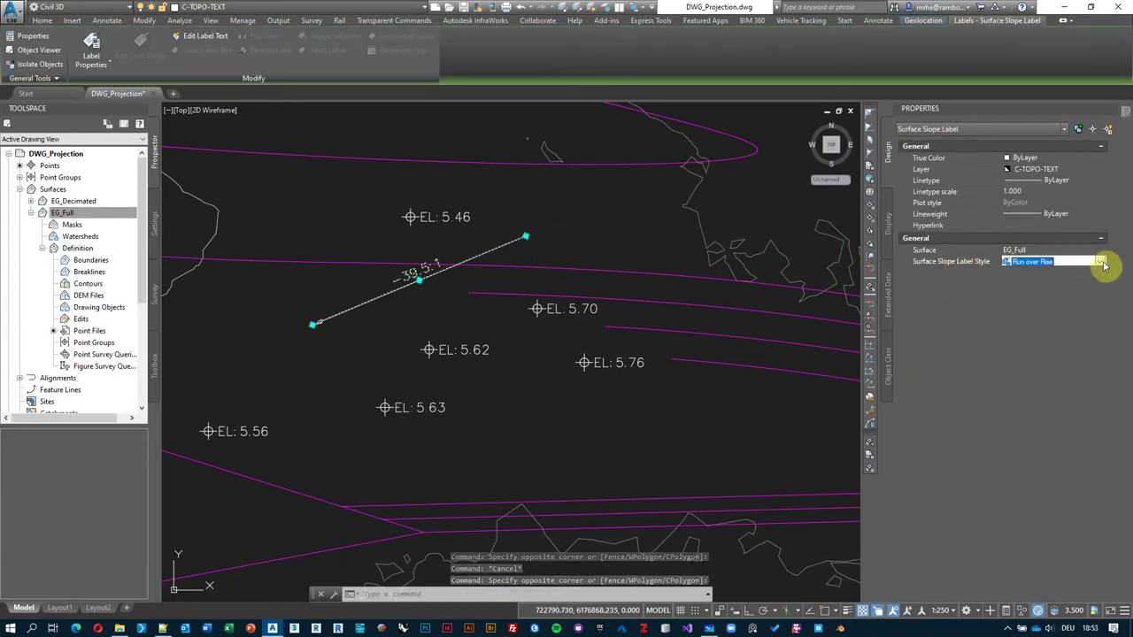
click(1098, 262)
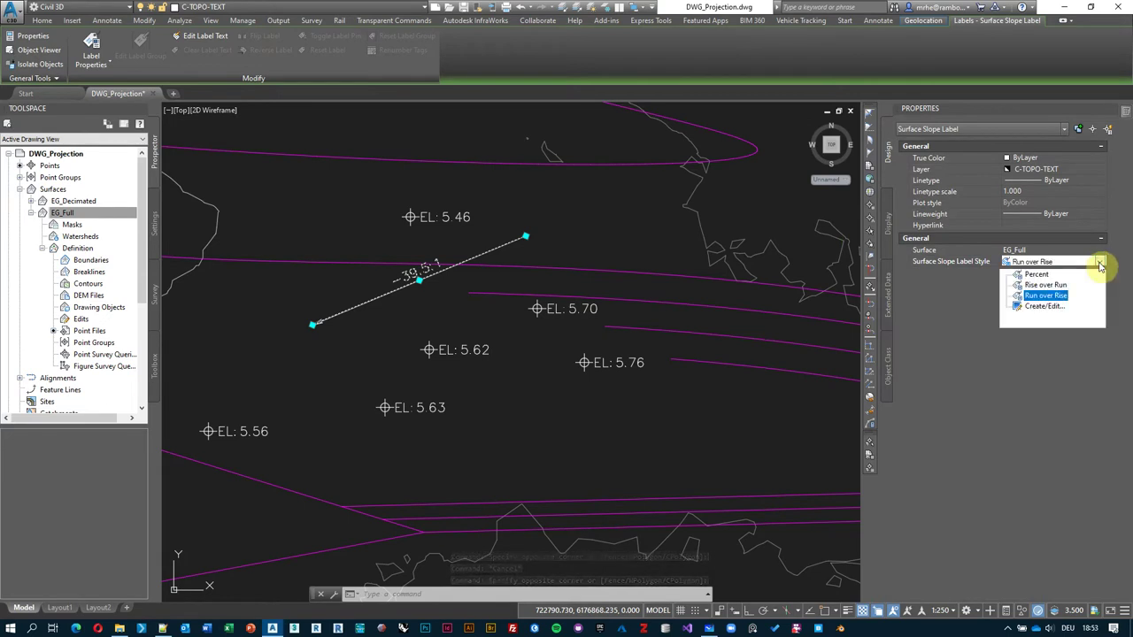
click(1031, 273)
key(Escape)
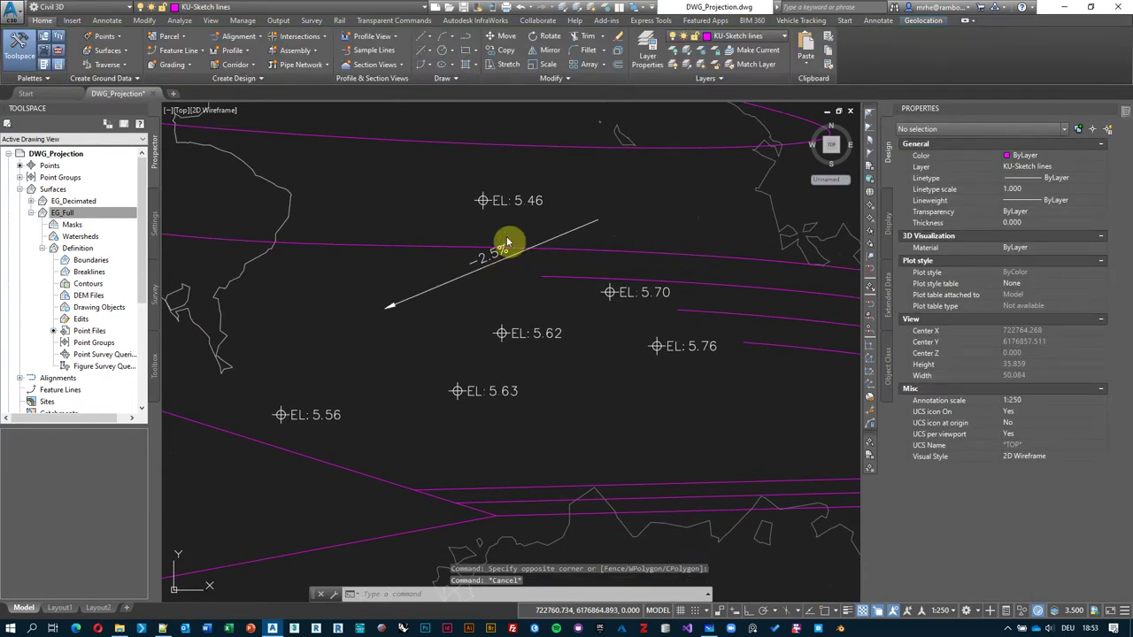
- Move the EL: 5.56 spot label to the slope label's arrowhead and the EL: 5.46 spot label to its other end
click(280, 413)
click(281, 409)
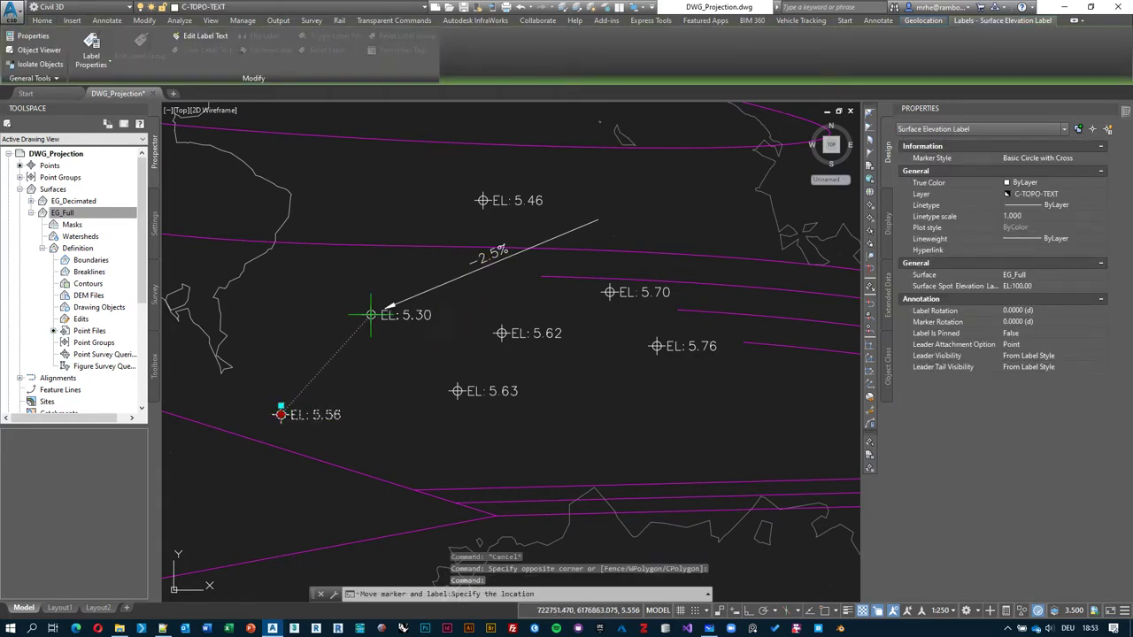
click(383, 308)
click(483, 200)
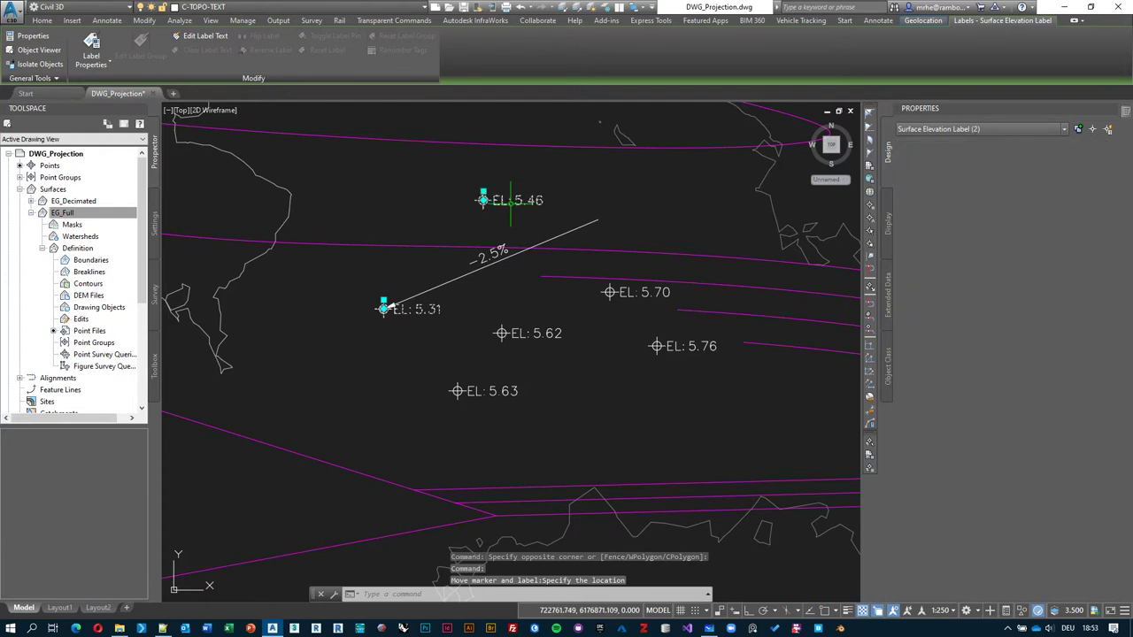
click(484, 192)
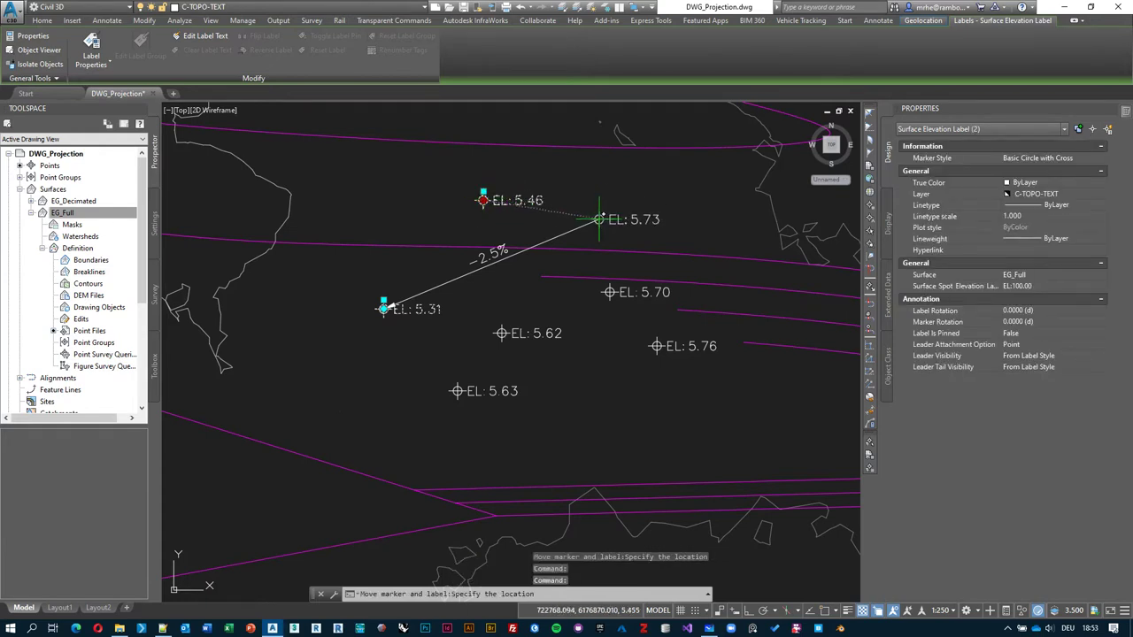
click(599, 218)
key(Escape)
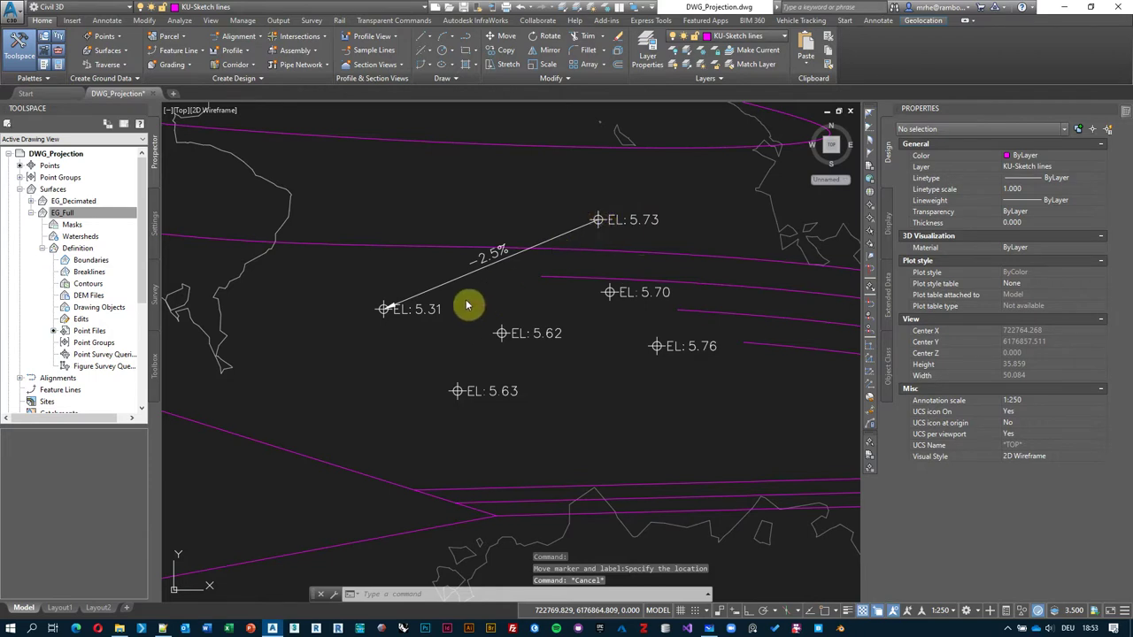
- Reverse the slope label's direction so it starts at the EL: 5.31 marker and points to just northwest of EL: 5.73
scroll(387, 297, up, 2)
middle_drag(445, 292, 400, 325)
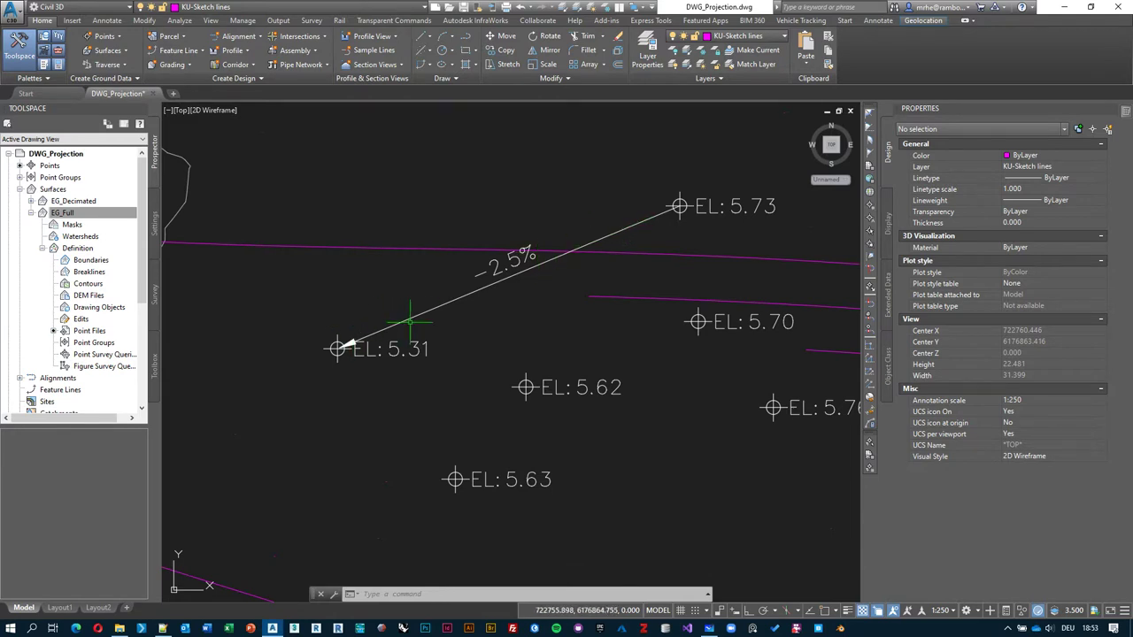
click(410, 321)
click(339, 347)
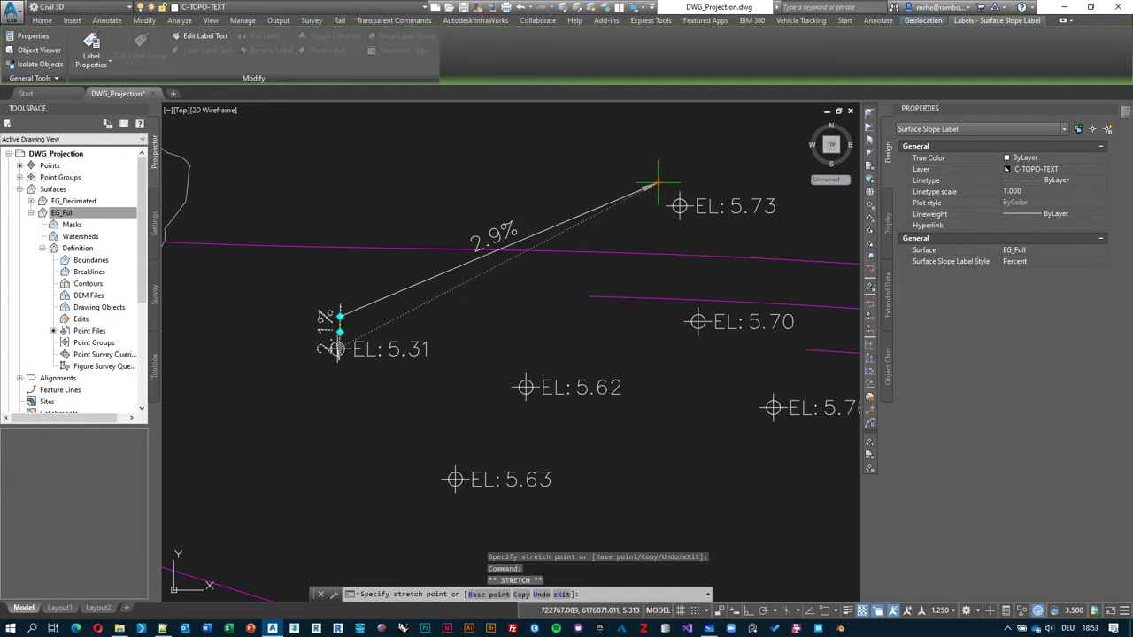
click(655, 182)
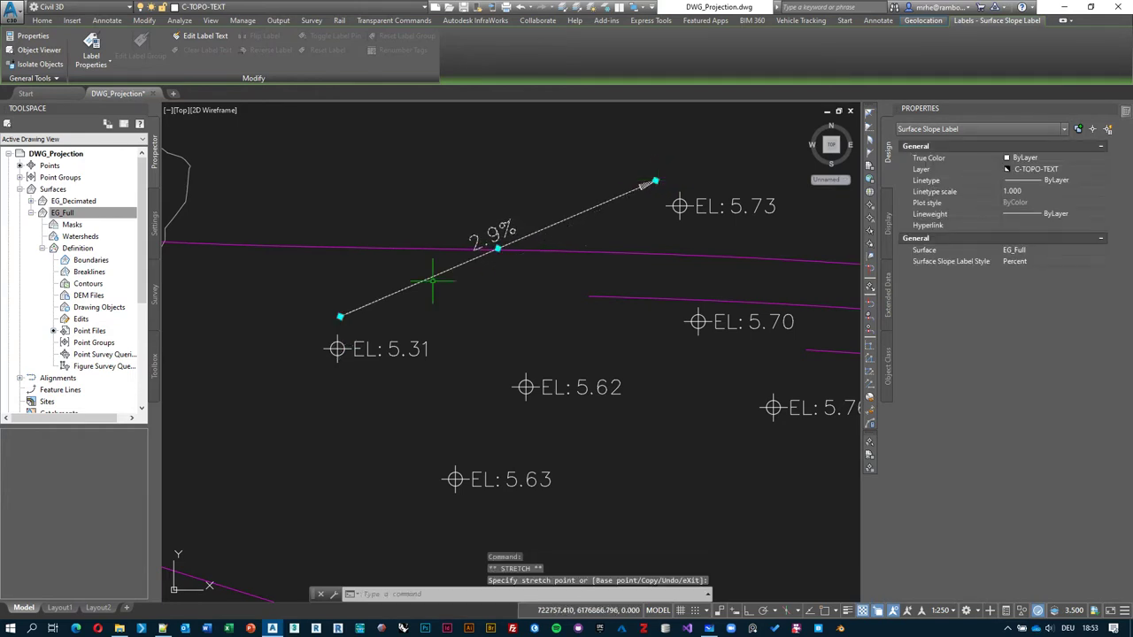
click(336, 348)
key(Escape)
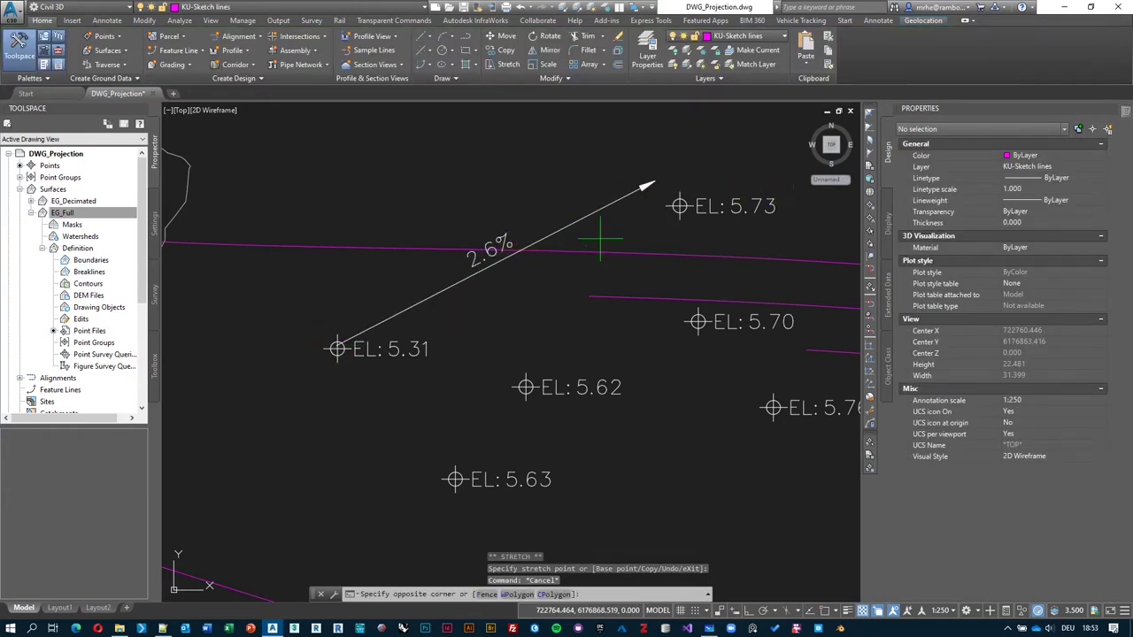
- Stretch the slope label's arrowhead onto the EL: 5.73 marker and deselect the label
click(671, 174)
click(651, 183)
click(654, 182)
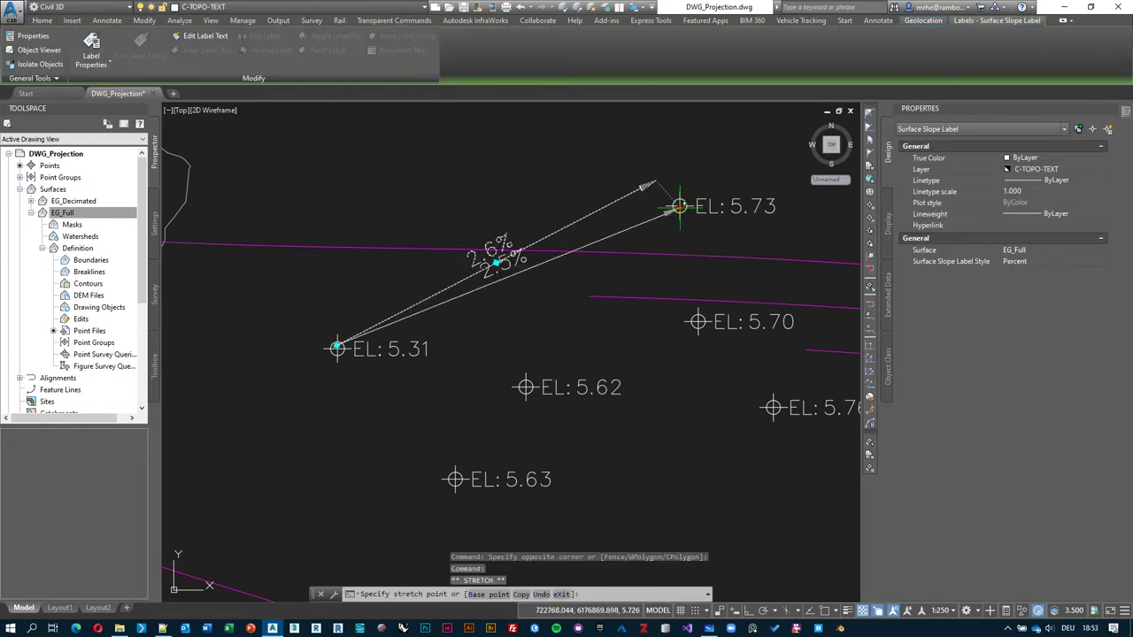
click(678, 206)
key(Escape)
- Copy the slope label three times: northwest of the original, across the diagonal sketch line to the southwest, and north of the white building
scroll(493, 234, down, 2)
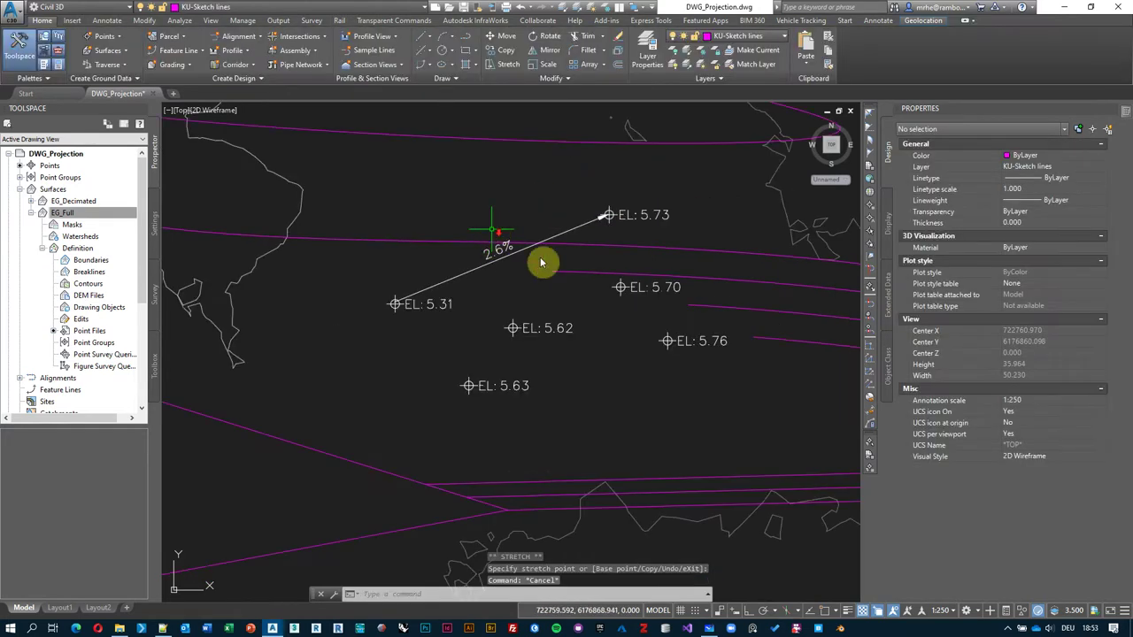
middle_drag(445, 268, 454, 250)
click(506, 223)
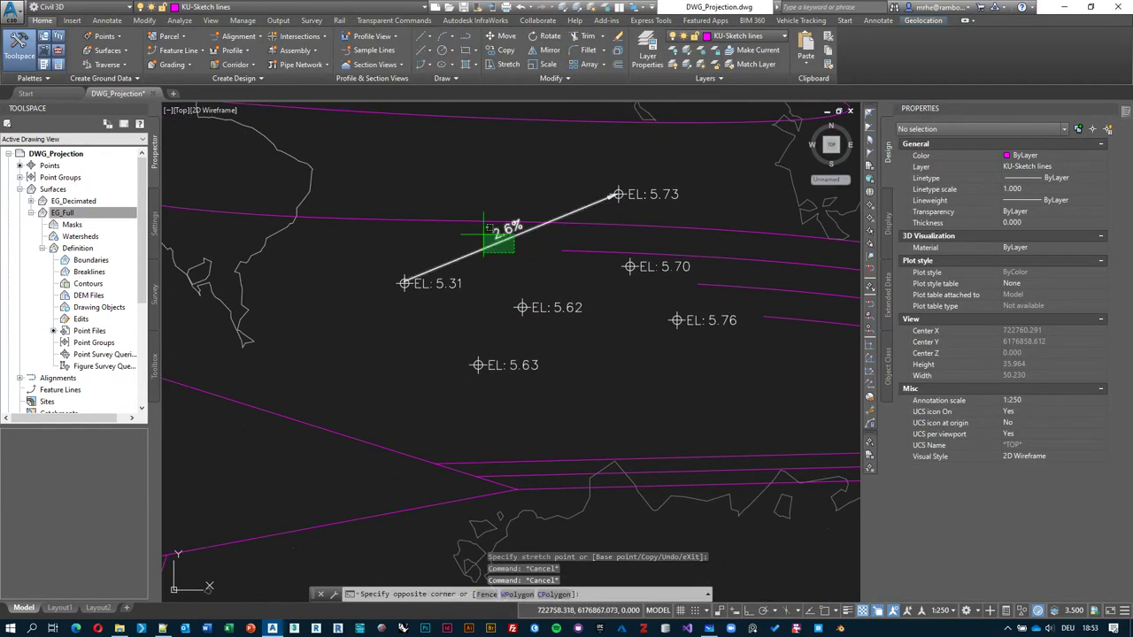
click(483, 257)
text(o)
key(Return)
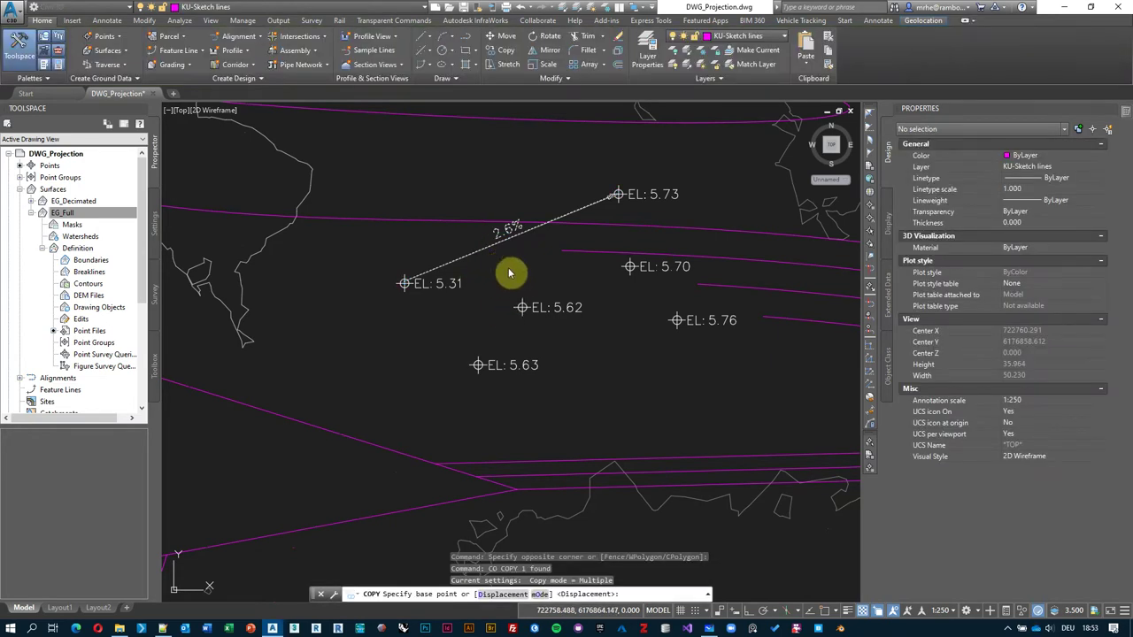
click(507, 268)
click(418, 213)
middle_drag(386, 434, 492, 338)
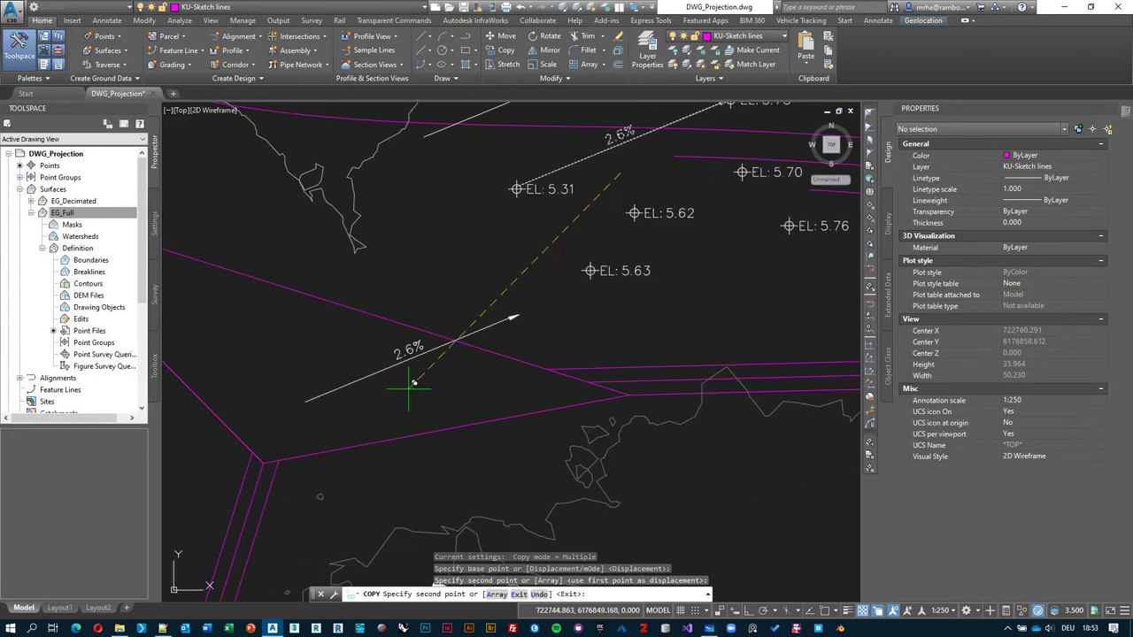
click(412, 380)
middle_drag(467, 443, 471, 347)
click(623, 421)
key(Escape)
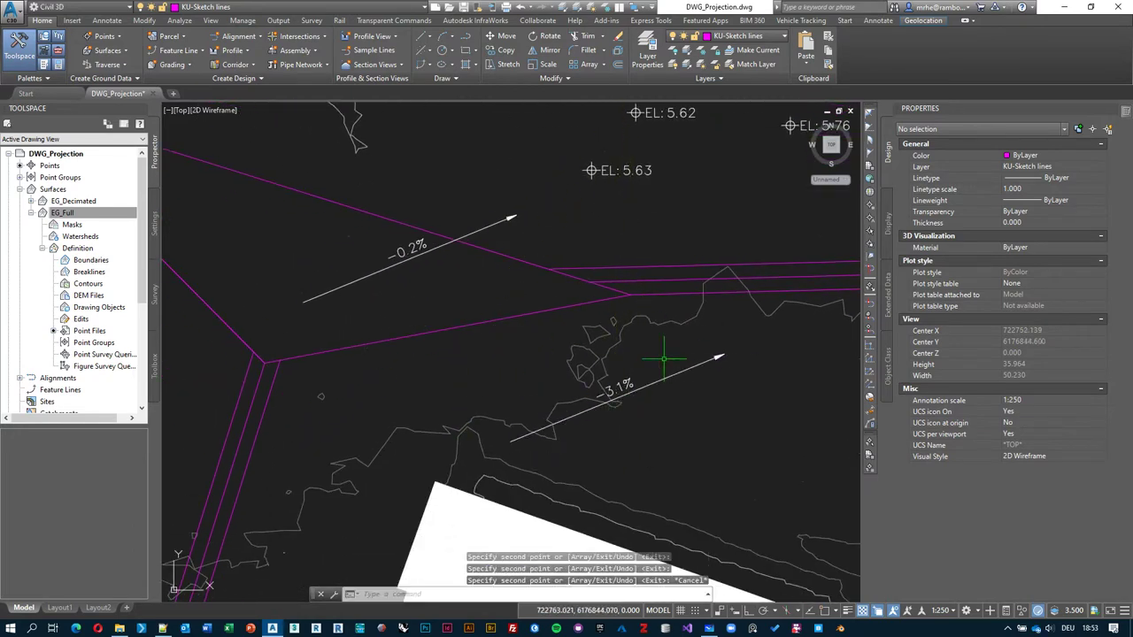
- Reposition both ends of the slope label copy north of the white building so its arrow points east-southeast
click(725, 355)
click(725, 354)
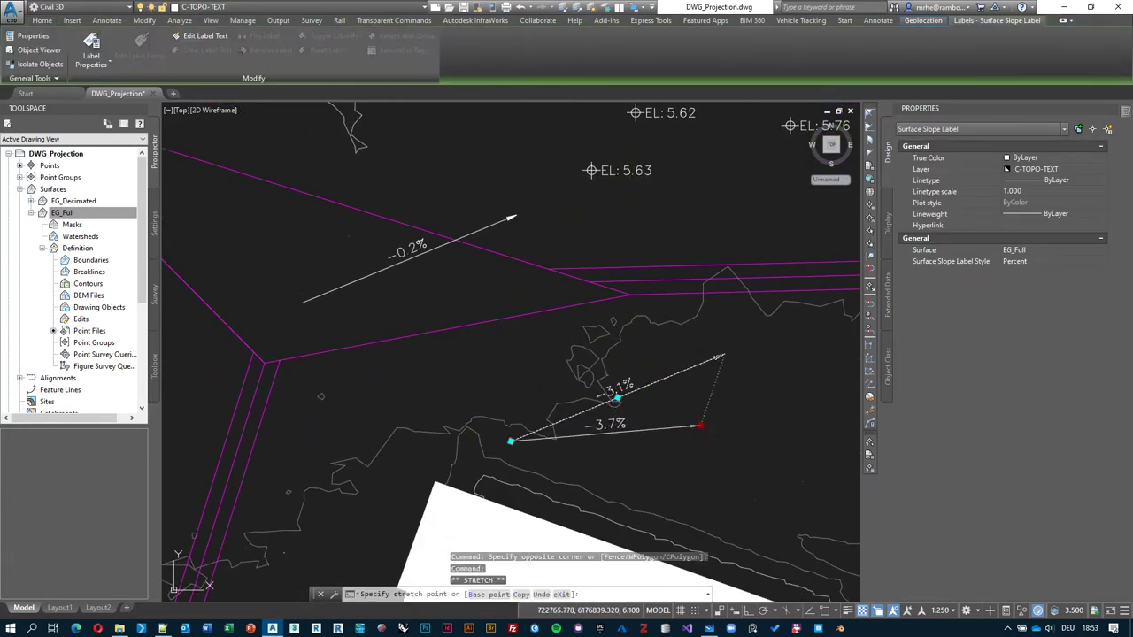
click(699, 426)
click(528, 379)
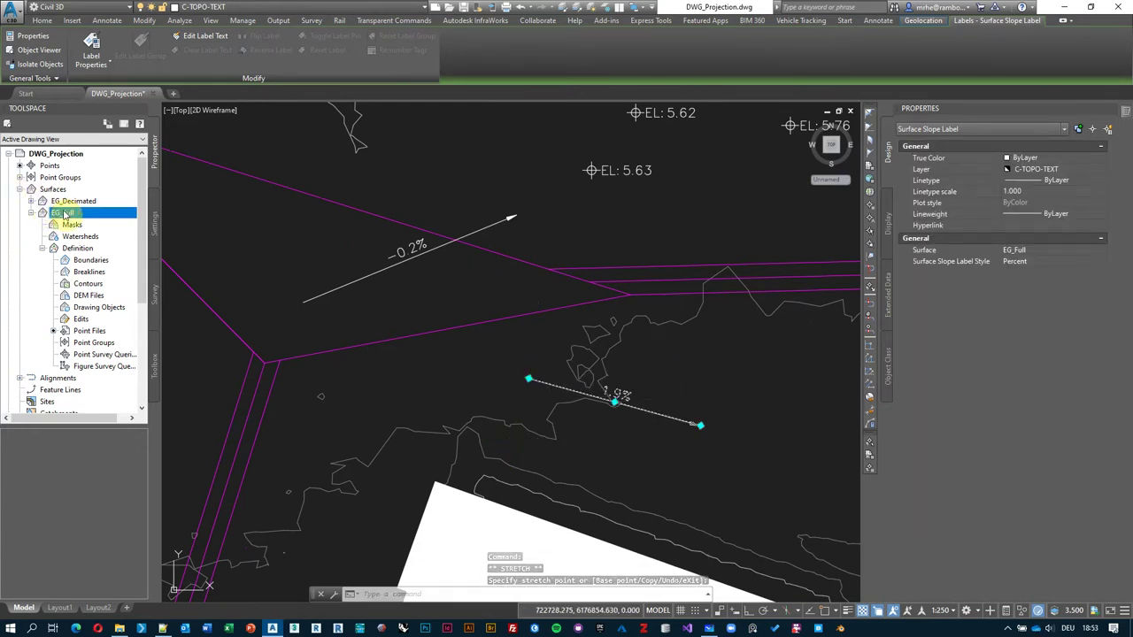
middle_drag(698, 398, 610, 392)
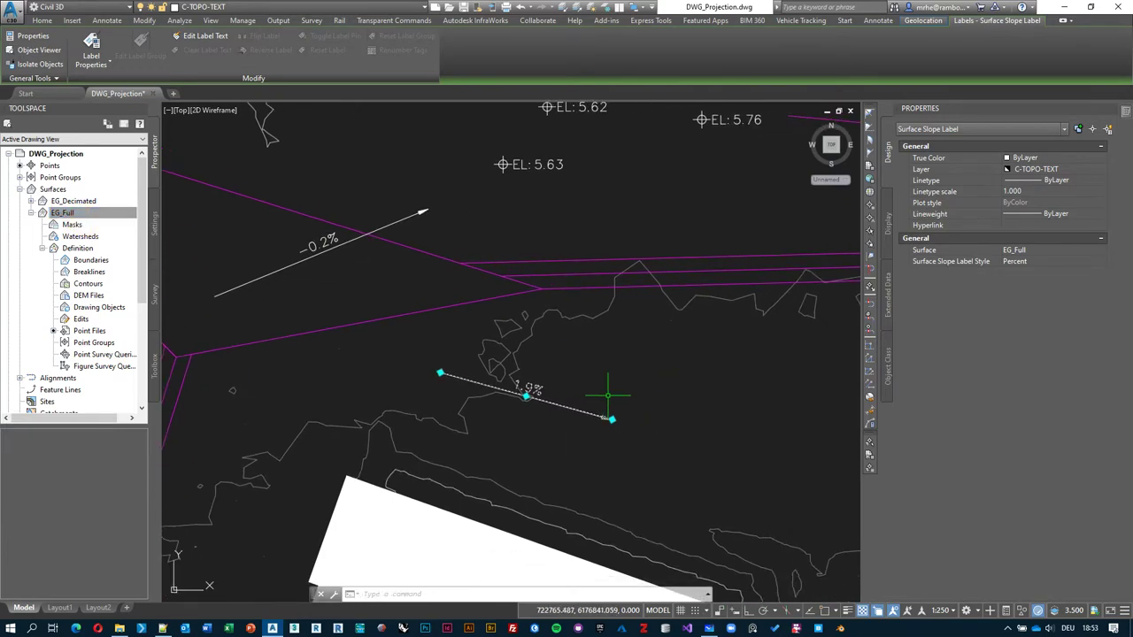
key(Escape)
- Shorten the southwestern slope label copy by moving its arrowhead in between the two converging sketch lines
middle_drag(587, 324, 580, 410)
click(435, 286)
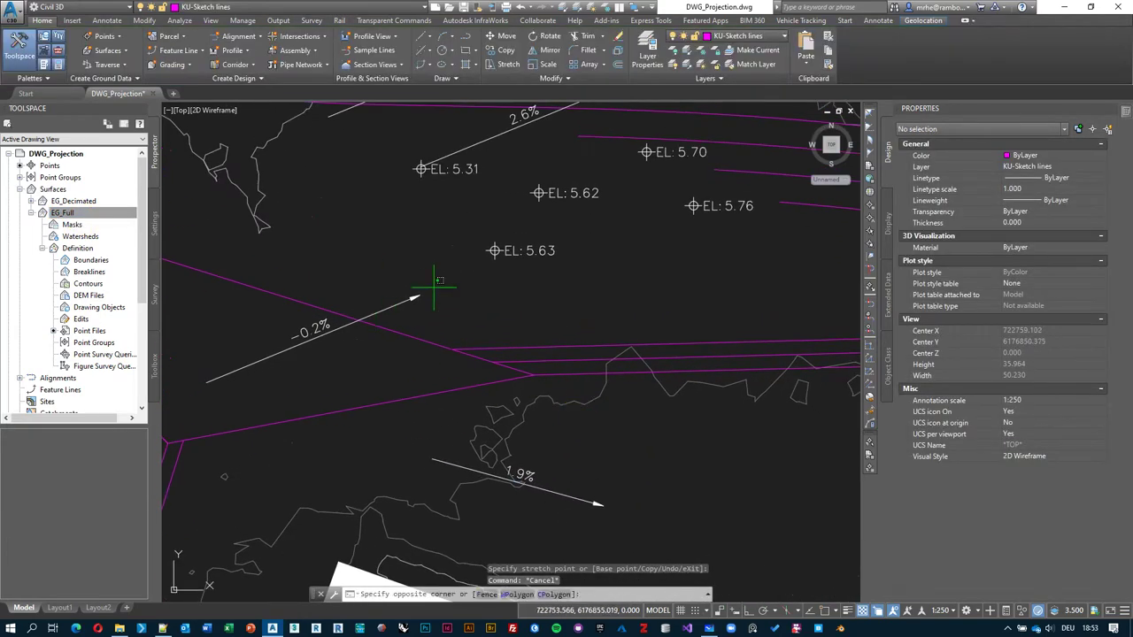
click(415, 302)
click(419, 296)
click(330, 370)
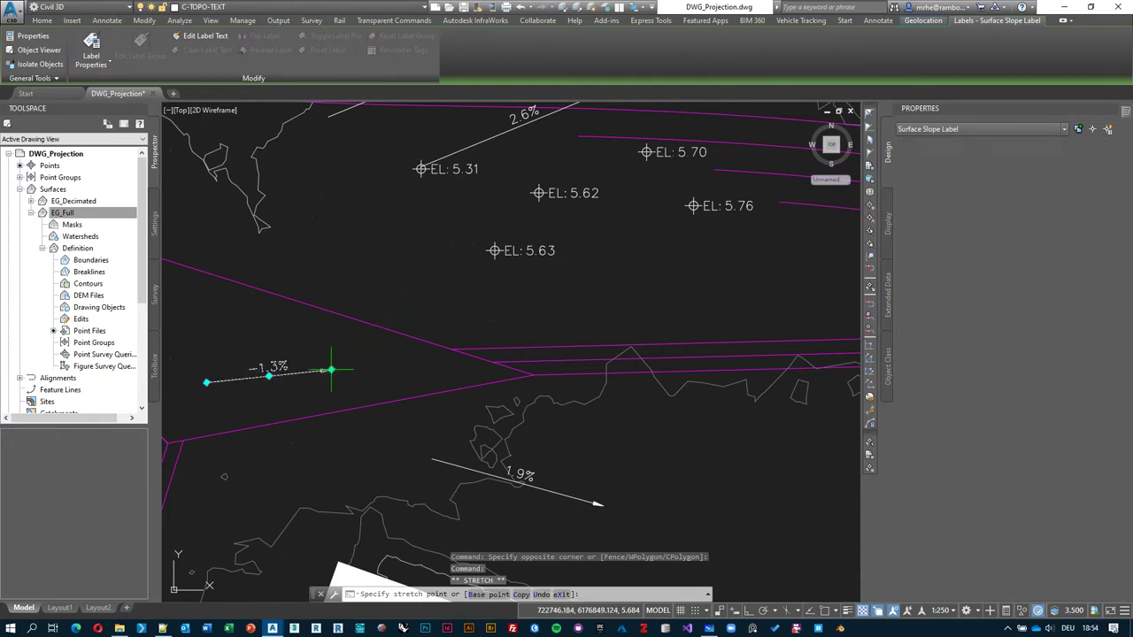
key(Escape)
- Copy the EL: 5.63 spot elevation label three times into the open area east and northeast of the white building
middle_drag(535, 275, 500, 314)
click(458, 306)
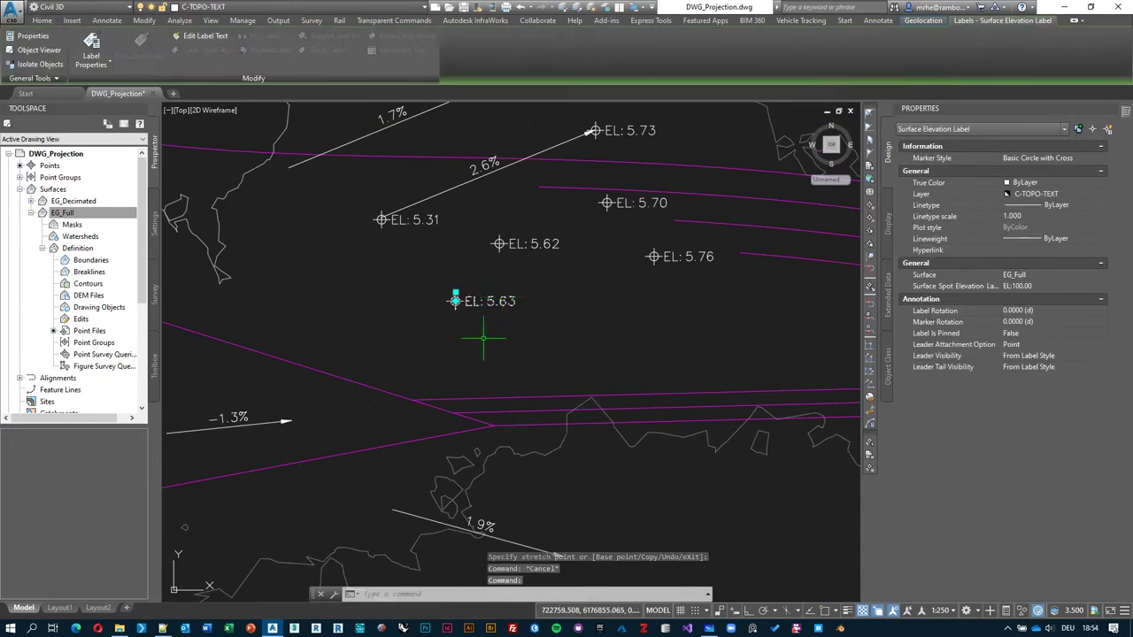
text(co)
key(Return)
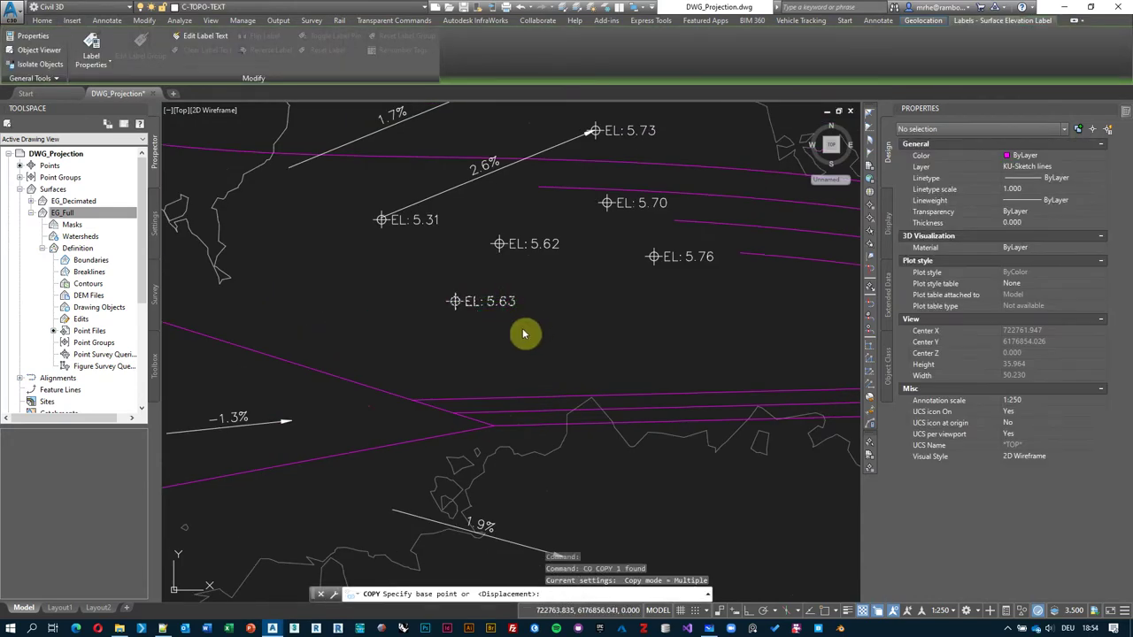
click(481, 332)
scroll(460, 248, down, 4)
click(617, 382)
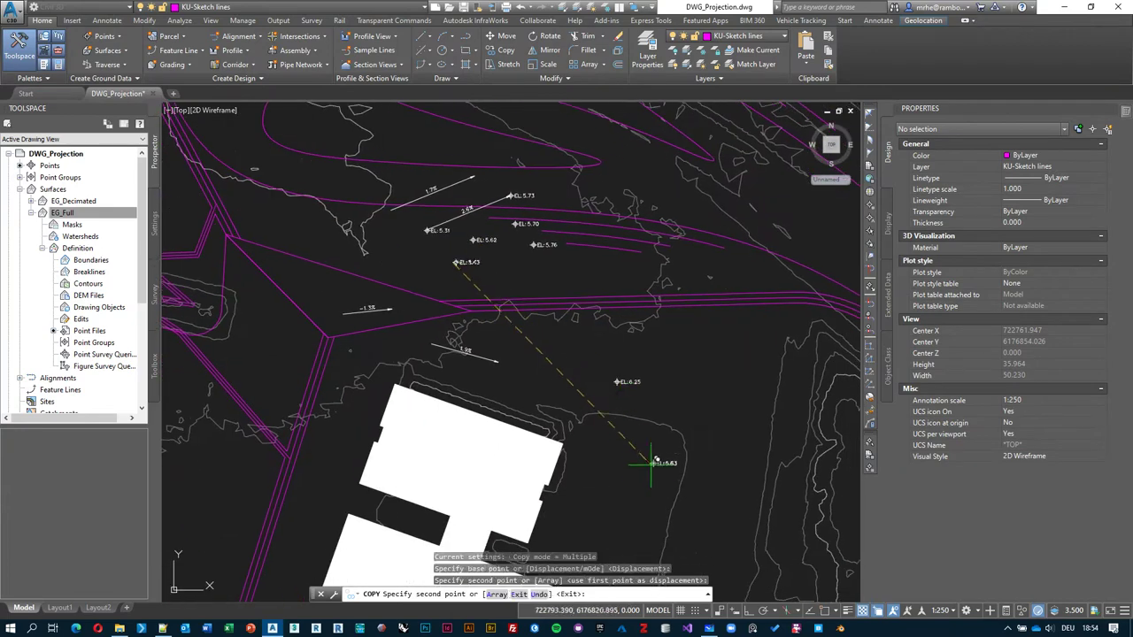
click(653, 476)
click(728, 362)
scroll(705, 412, up, 2)
key(Return)
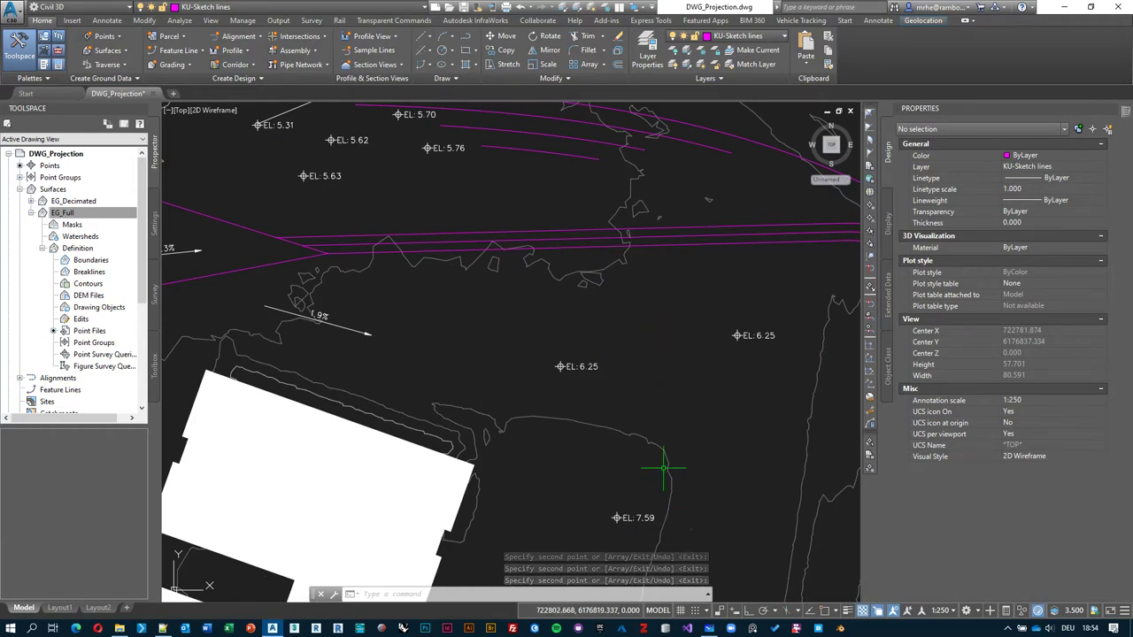
- Select all similar spot elevation labels from the EL: 5.63 label and delete them
scroll(516, 316, down, 2)
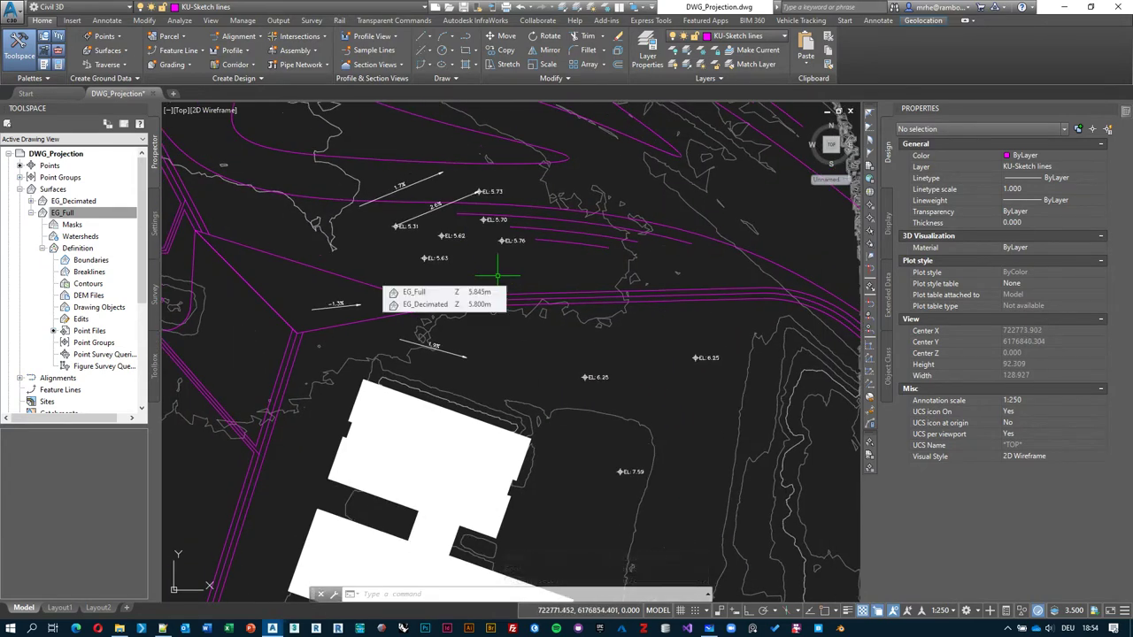
scroll(436, 256, up, 2)
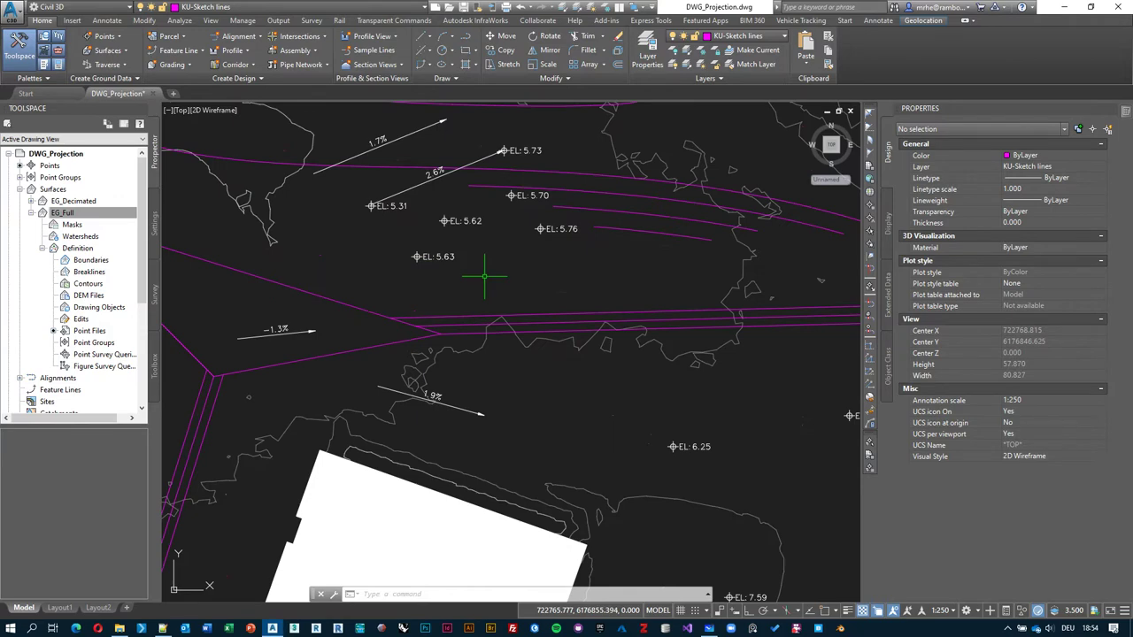
scroll(454, 287, up, 1)
scroll(449, 283, down, 1)
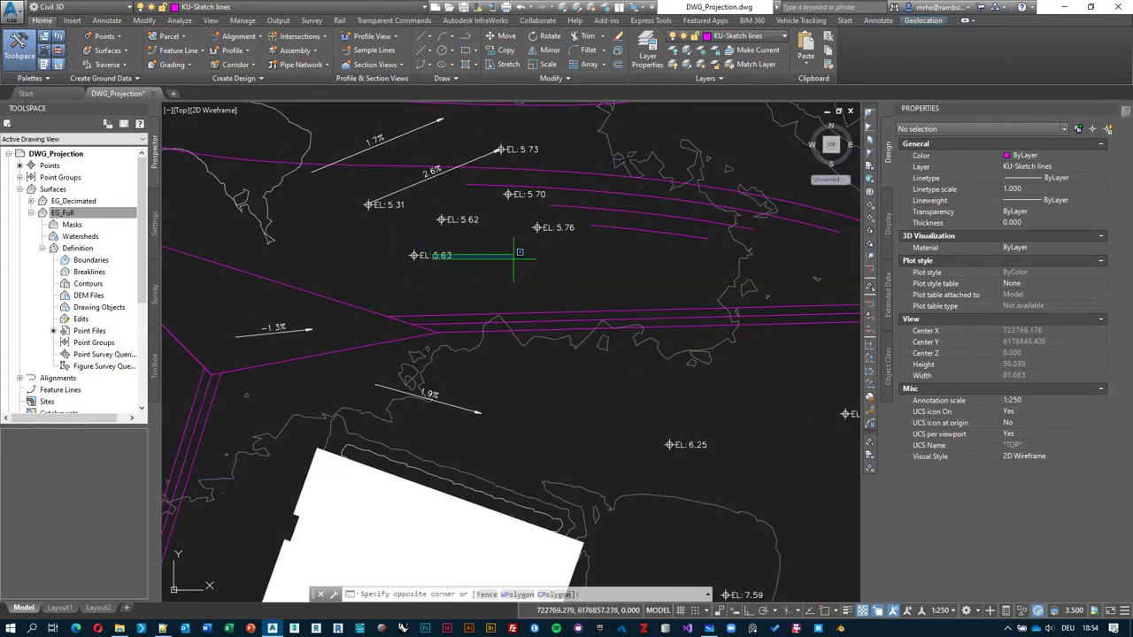
click(427, 256)
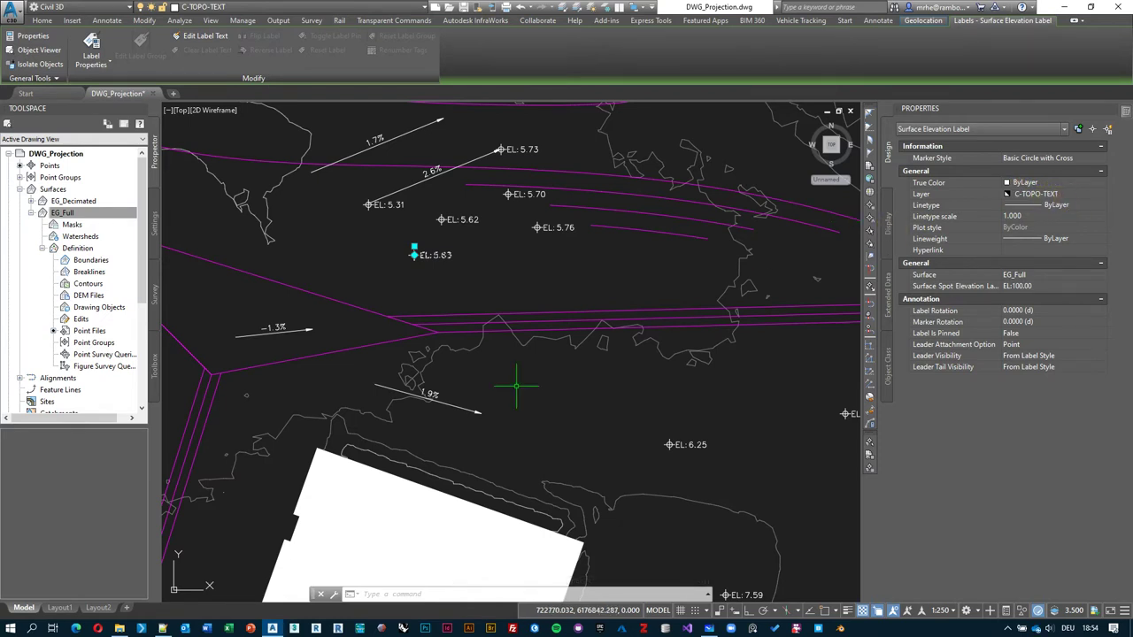
right_click(504, 262)
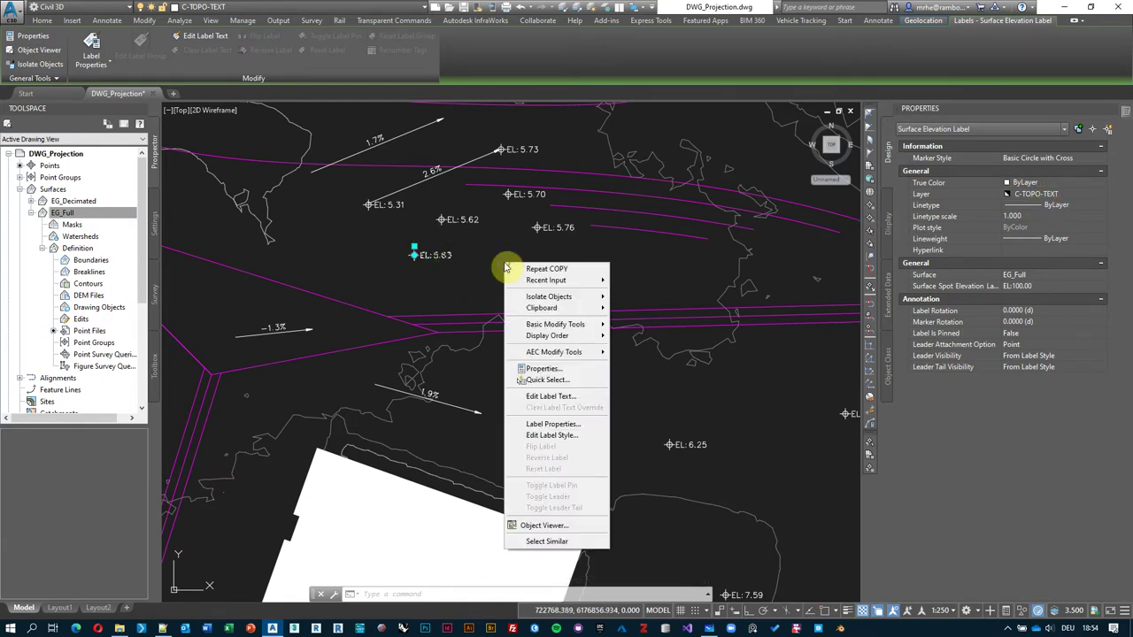
click(557, 542)
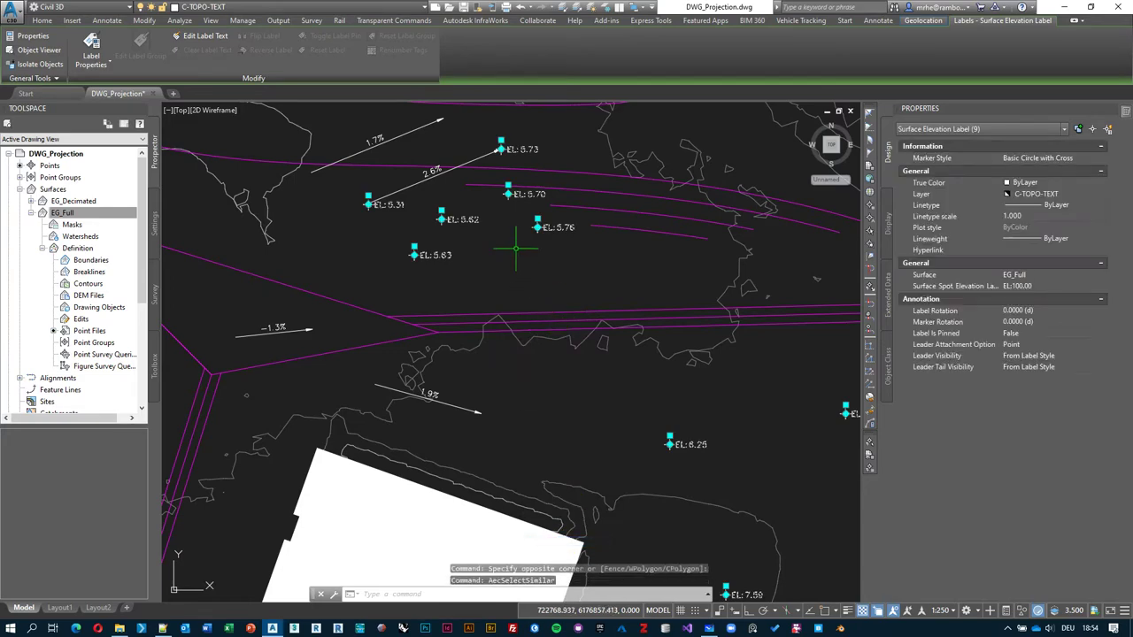
scroll(655, 354, down, 2)
scroll(403, 276, up, 4)
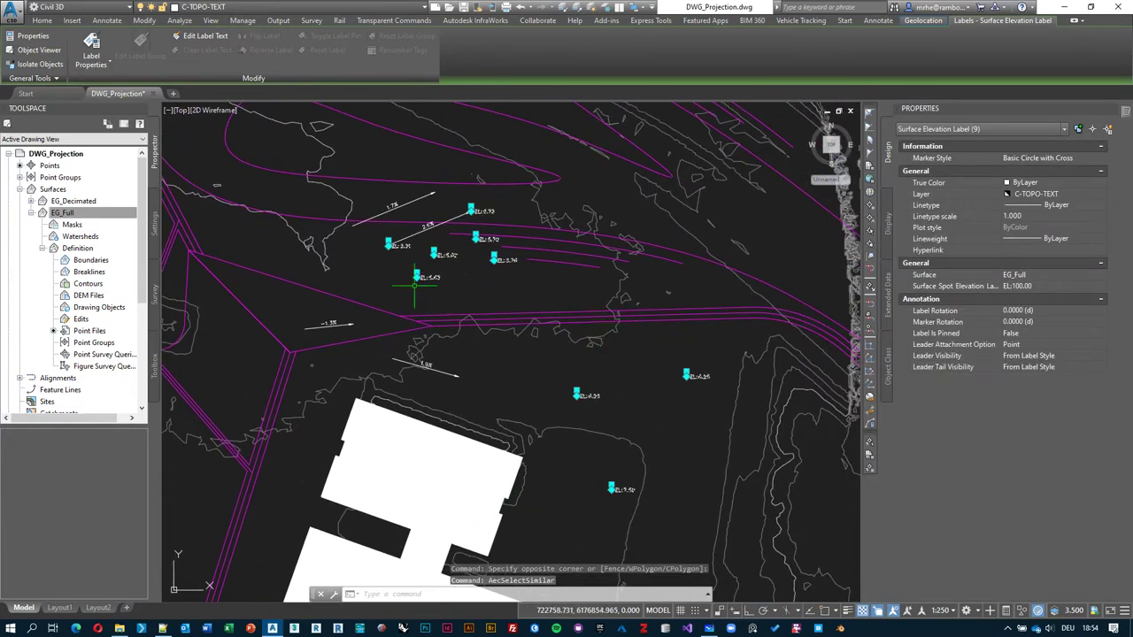
key(Delete)
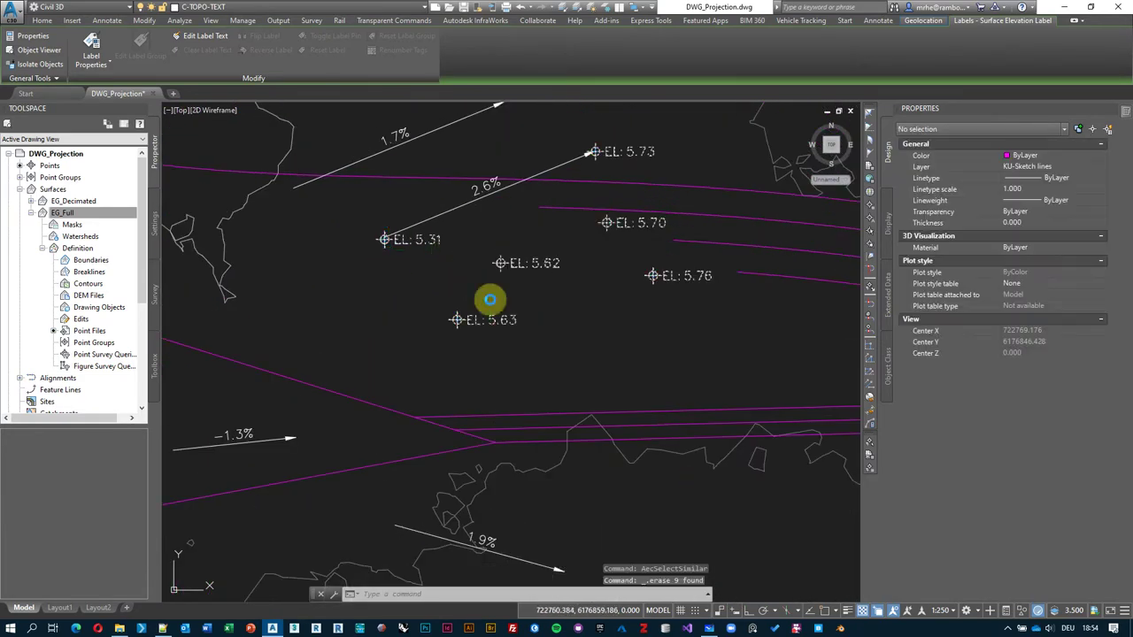
- Select all similar surface slope labels from the 2.6% label and delete them
middle_drag(479, 235, 486, 277)
click(435, 286)
click(385, 253)
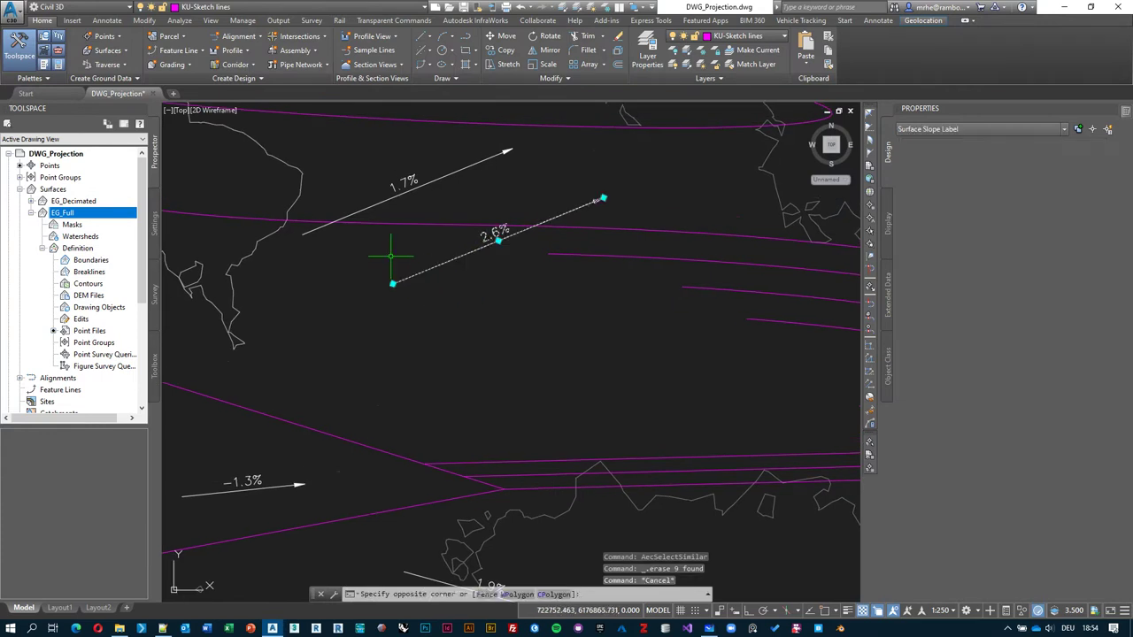
right_click(526, 348)
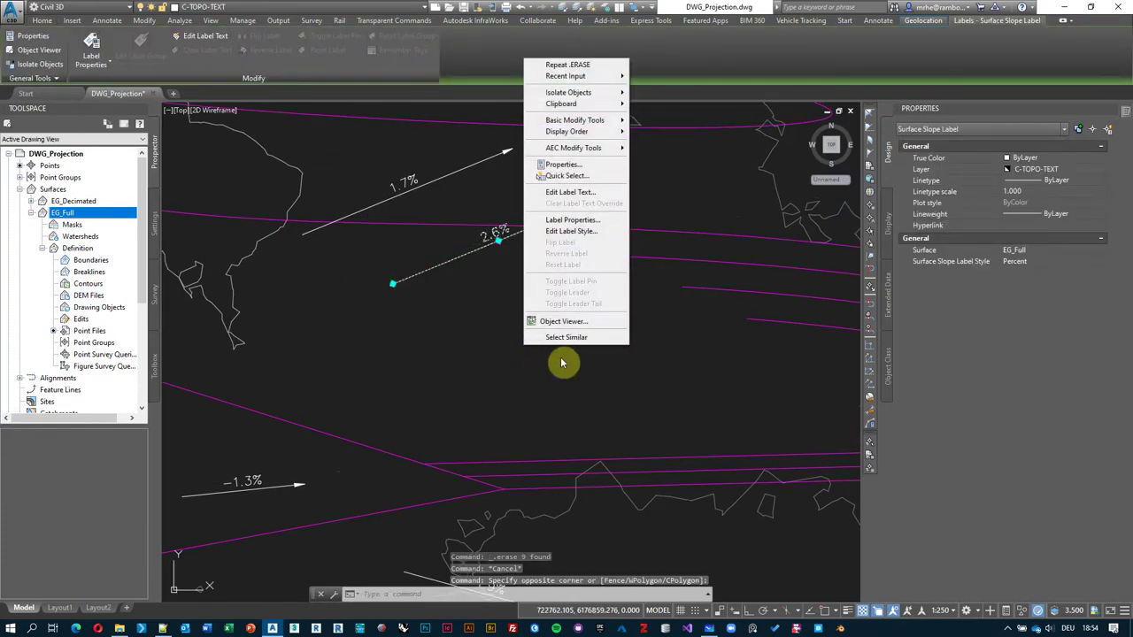
click(586, 339)
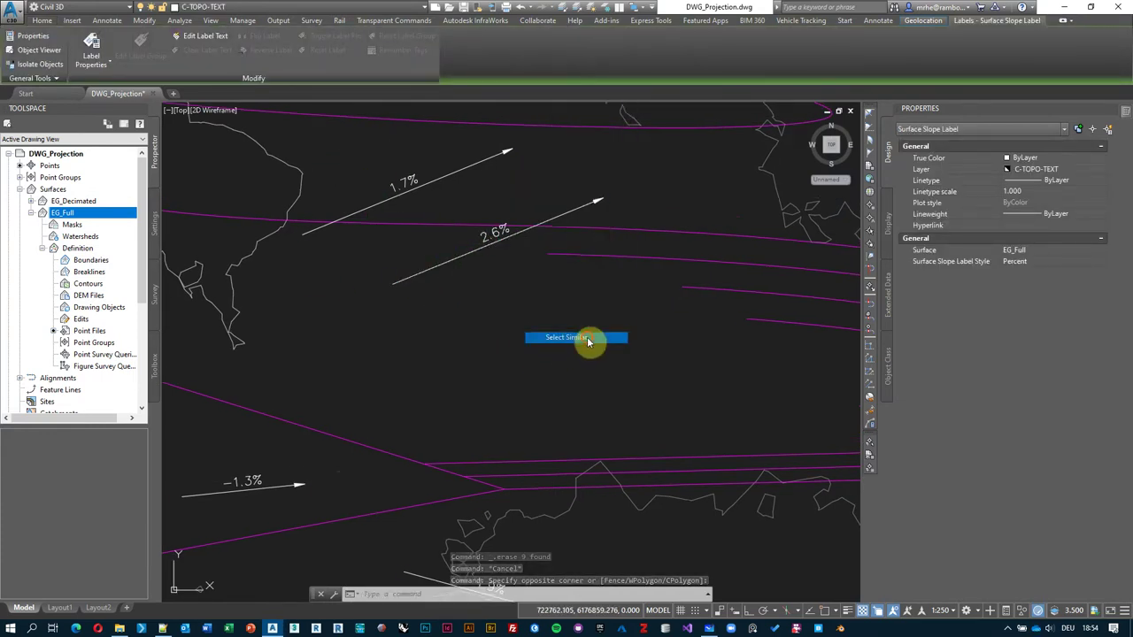
key(Delete)
- Start a Spot Elevations on Grid labelling of EG_Full from a base point southwest of the site, with 0° rotation and 5.0 X and Y spacing
scroll(496, 340, down, 3)
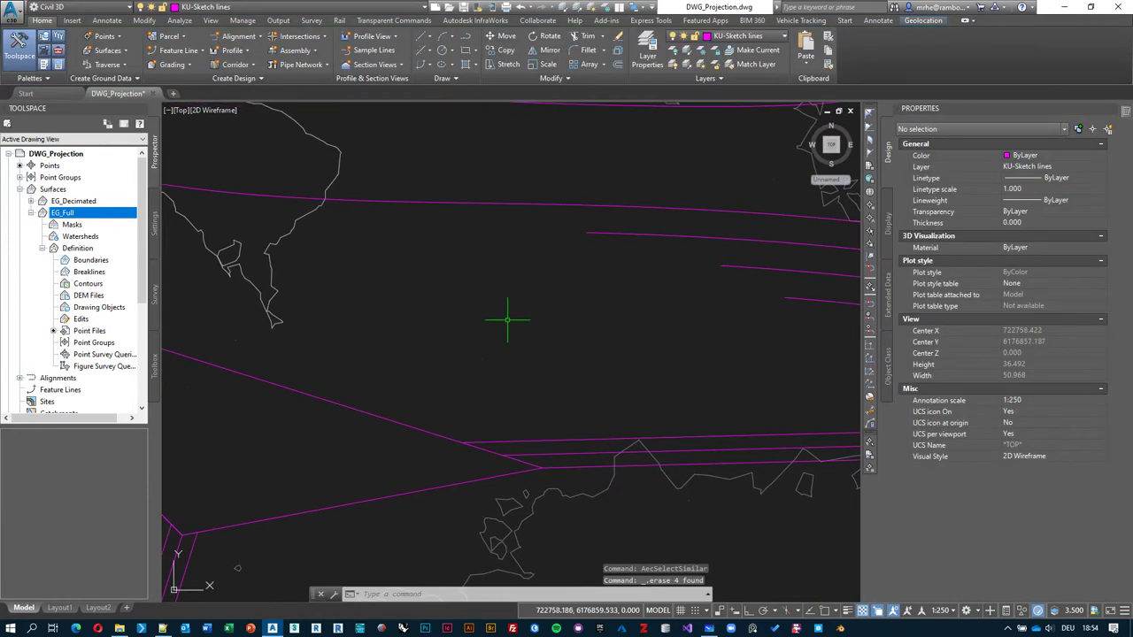
scroll(486, 328, down, 4)
middle_drag(486, 327, 535, 283)
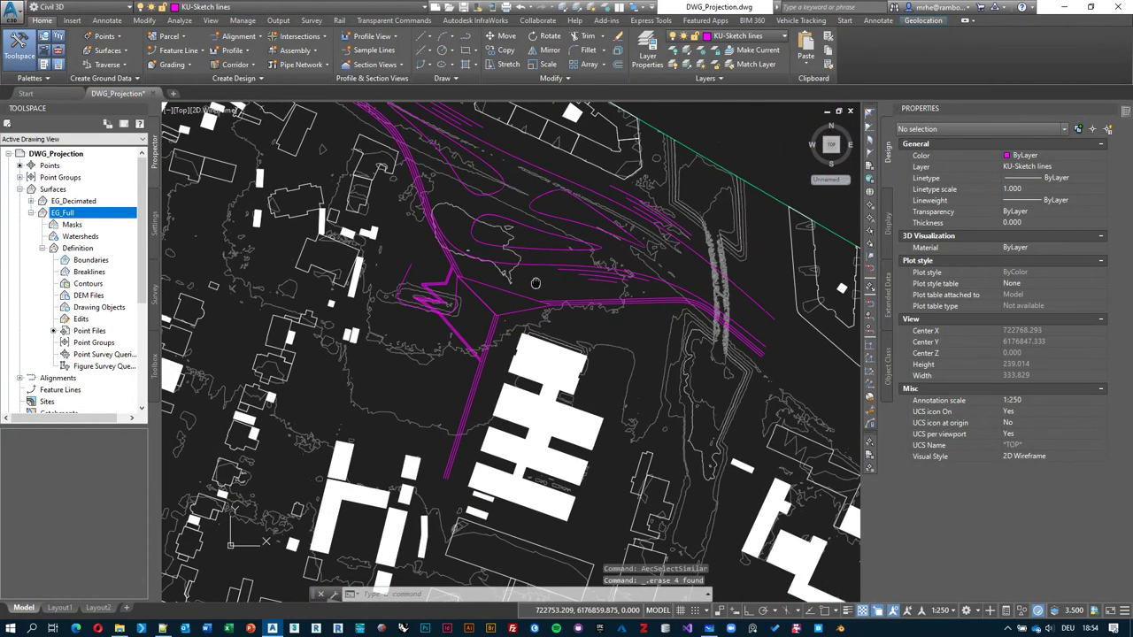
scroll(538, 284, up, 2)
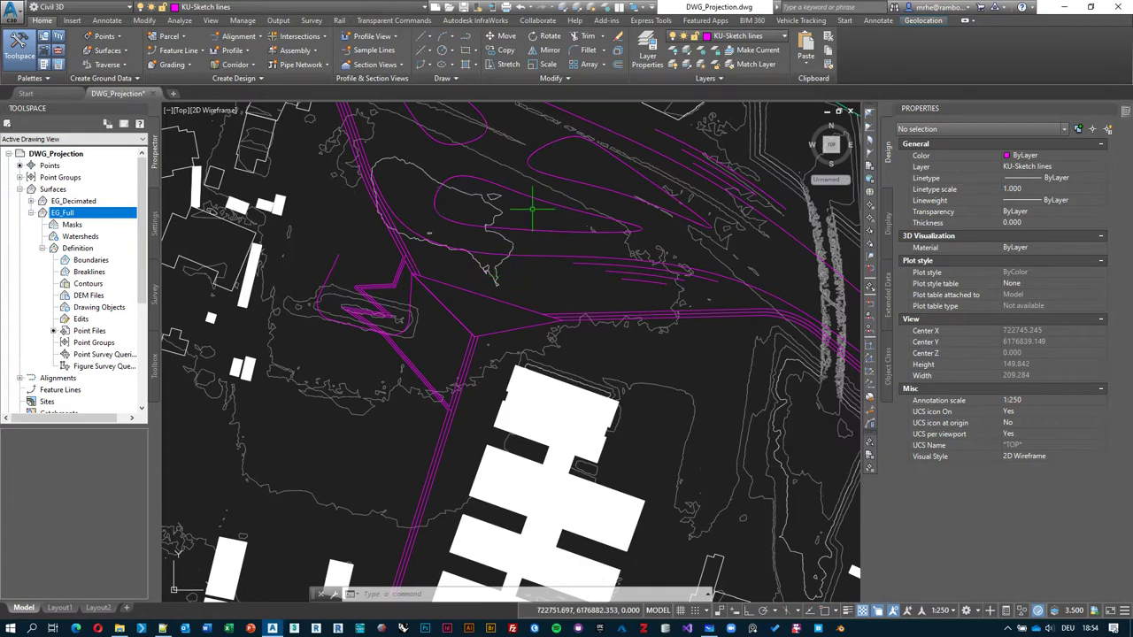
click(506, 256)
click(483, 264)
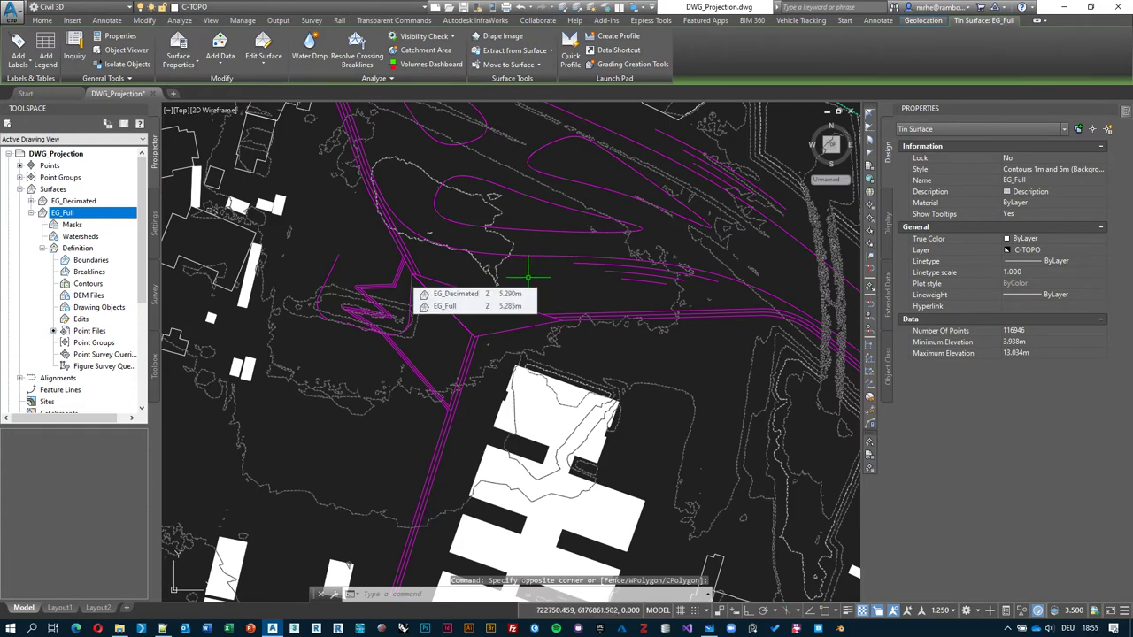
click(21, 68)
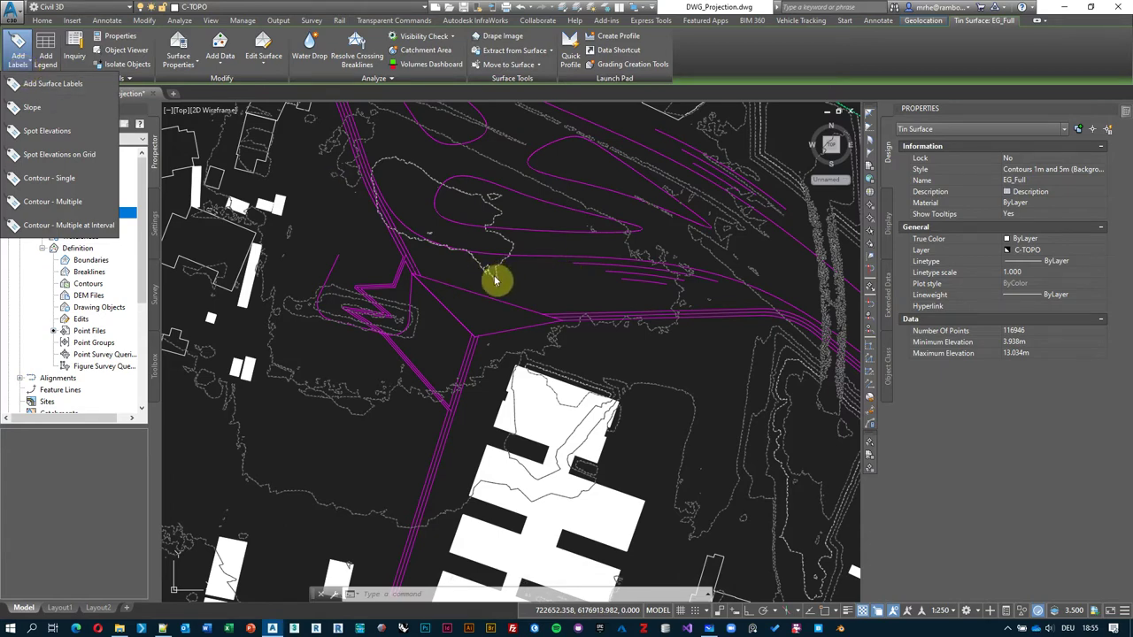
click(21, 68)
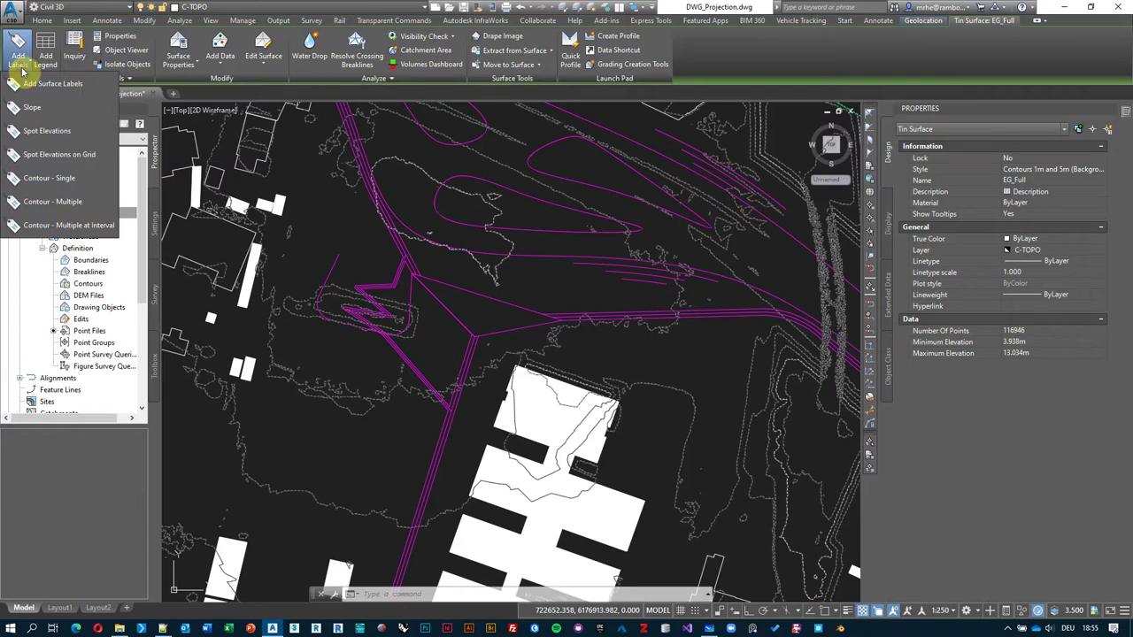
click(51, 156)
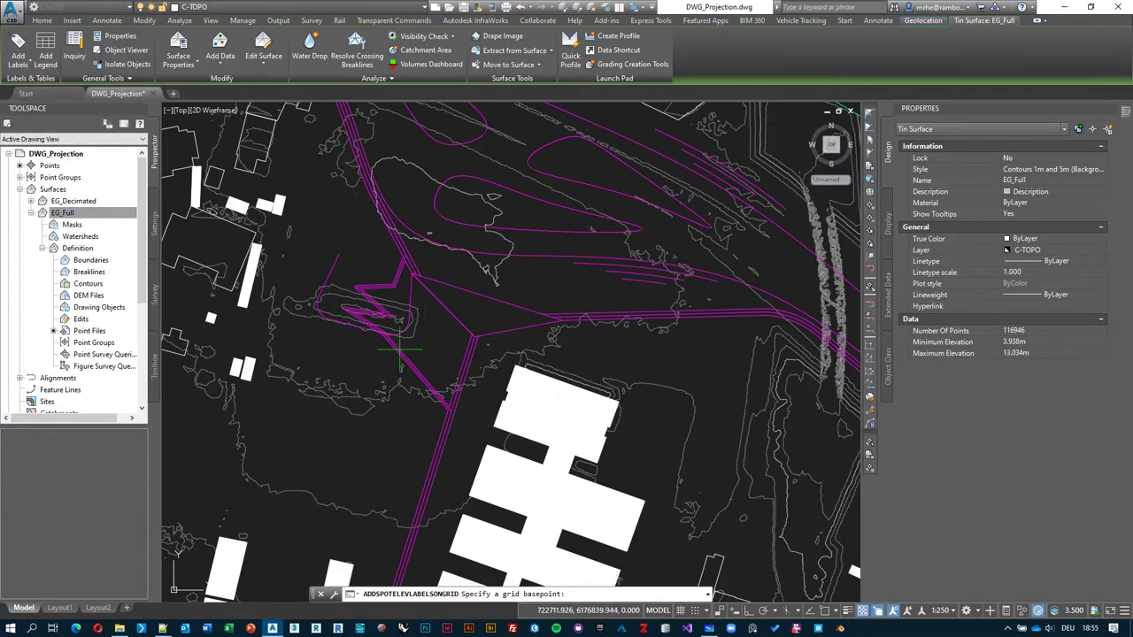
scroll(400, 350, down, 5)
click(365, 424)
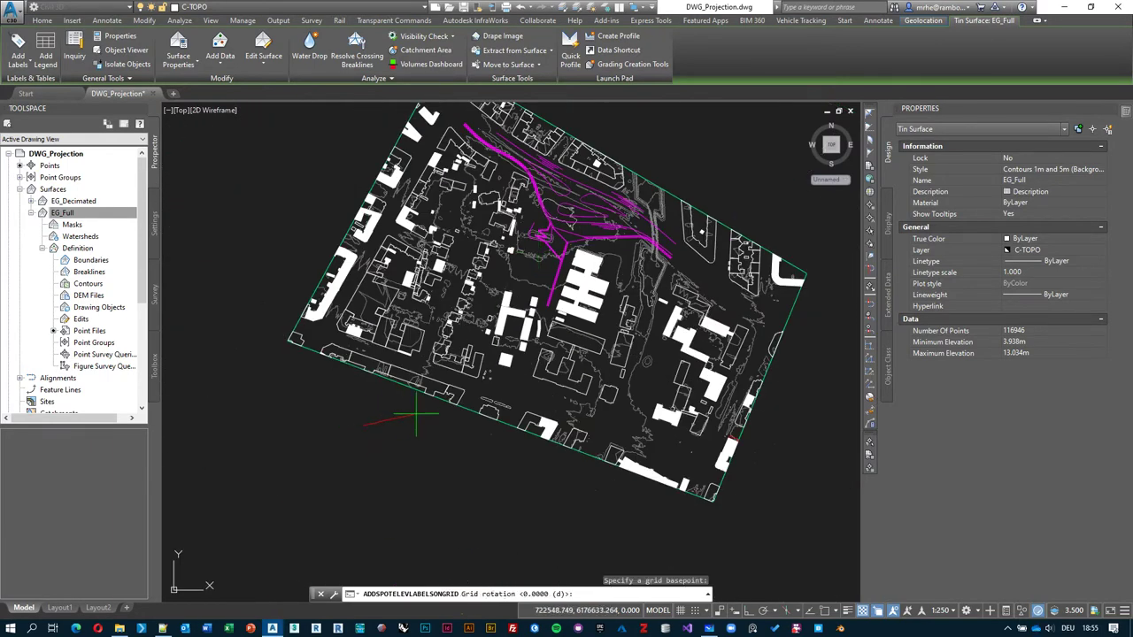
click(415, 415)
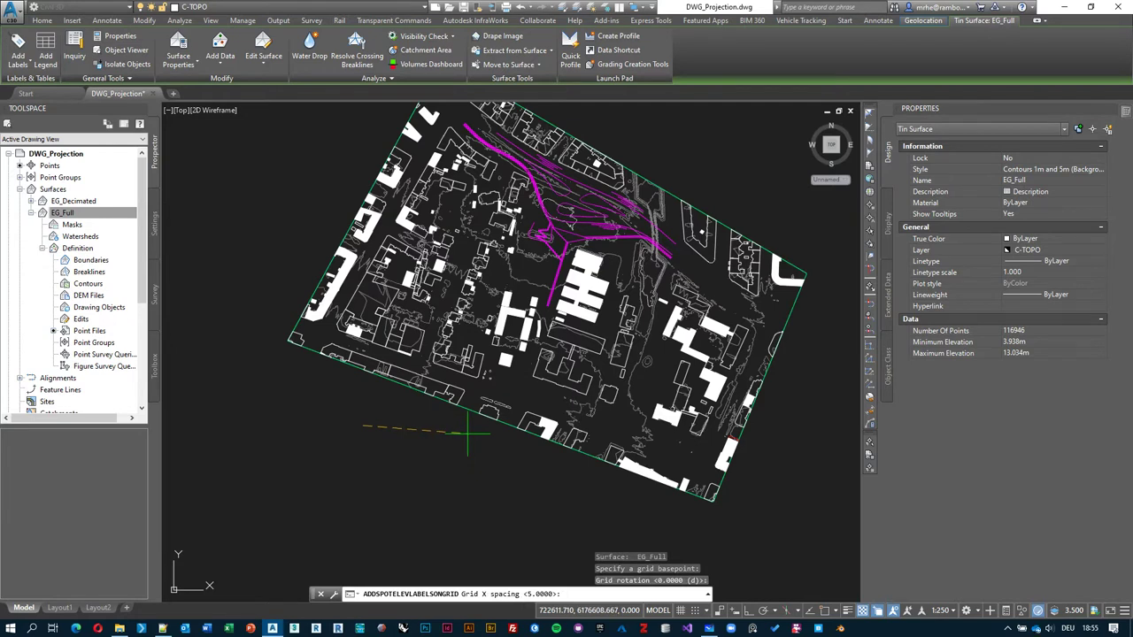
key(Return)
key(Return)
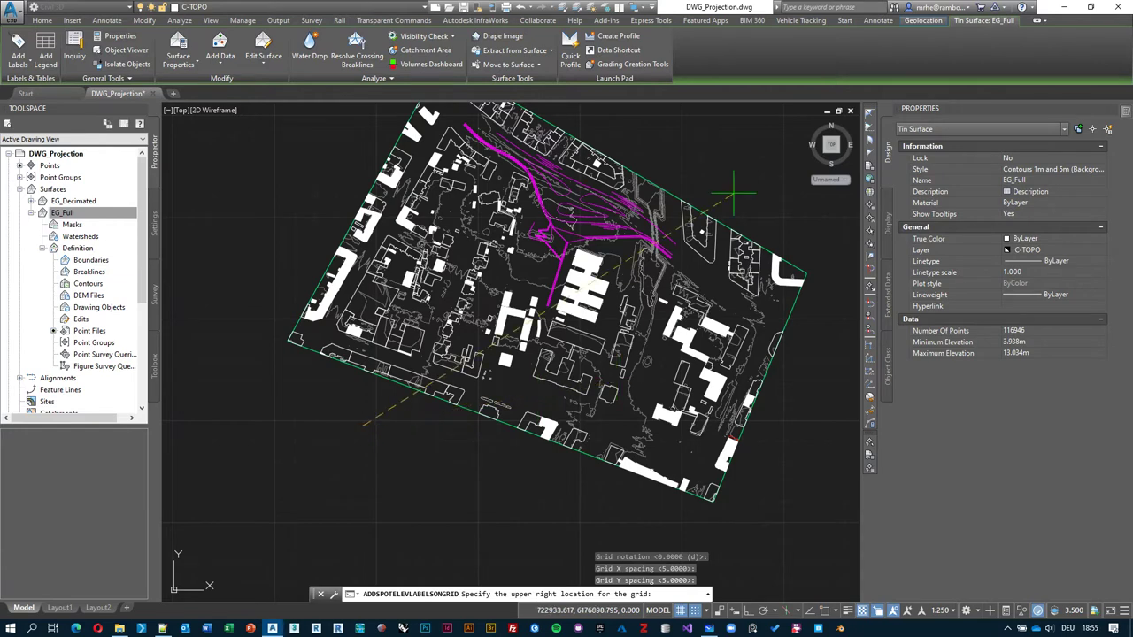
- Set the grid's opposite corner northeast of the site and generate the spot elevation labels without changing the grid's size or rotation
scroll(744, 166, down, 2)
middle_drag(757, 140, 665, 203)
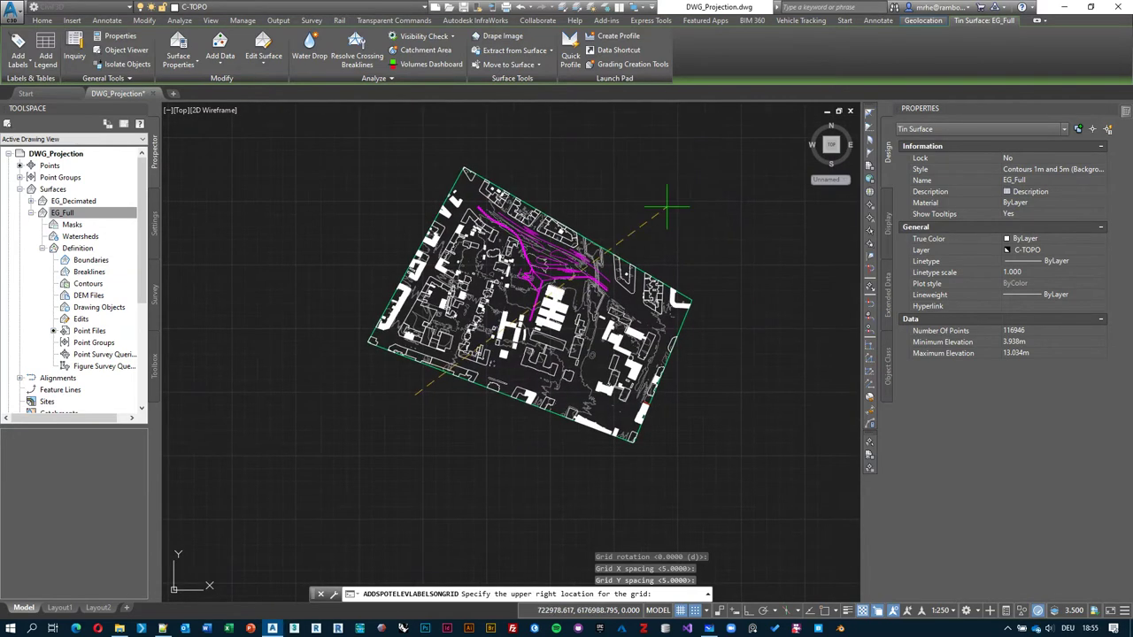
click(716, 184)
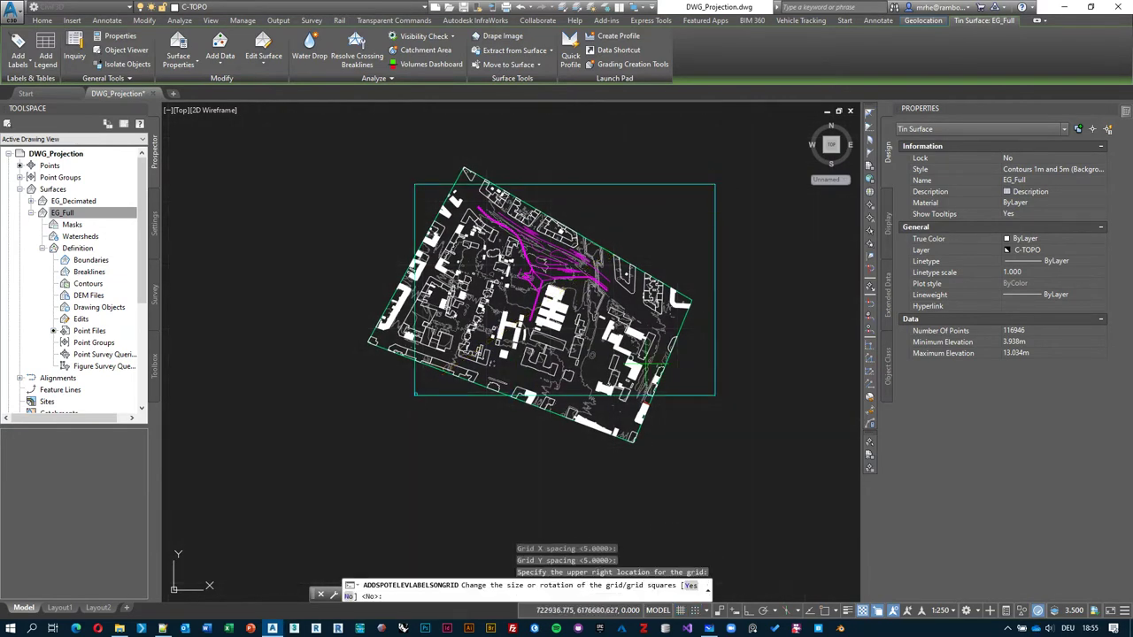
scroll(597, 224, up, 4)
scroll(567, 322, down, 3)
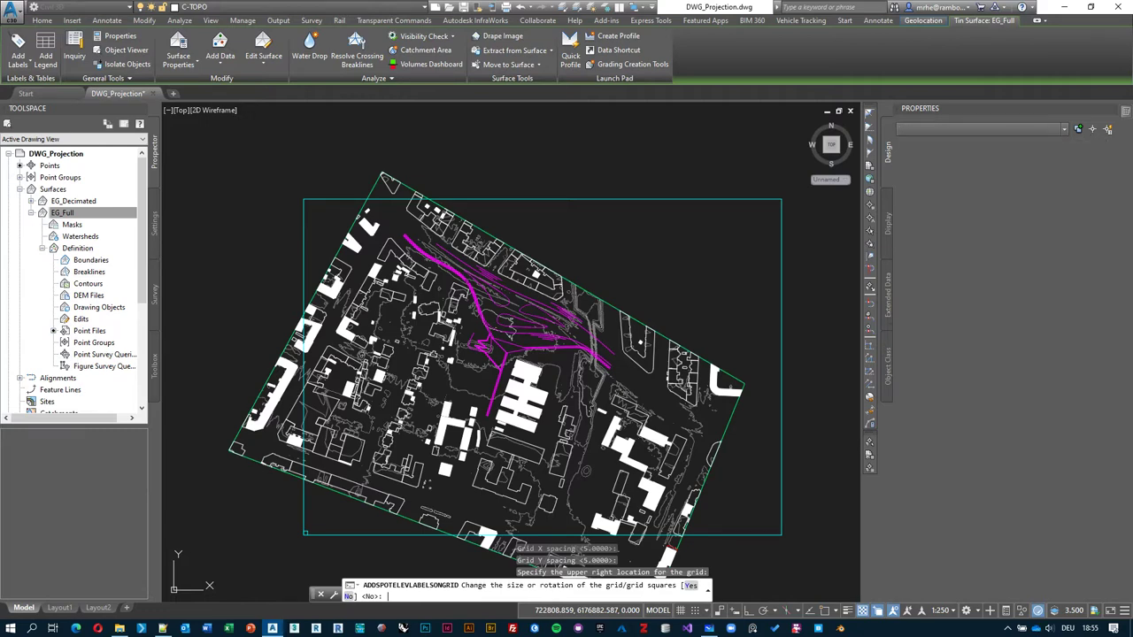
key(Return)
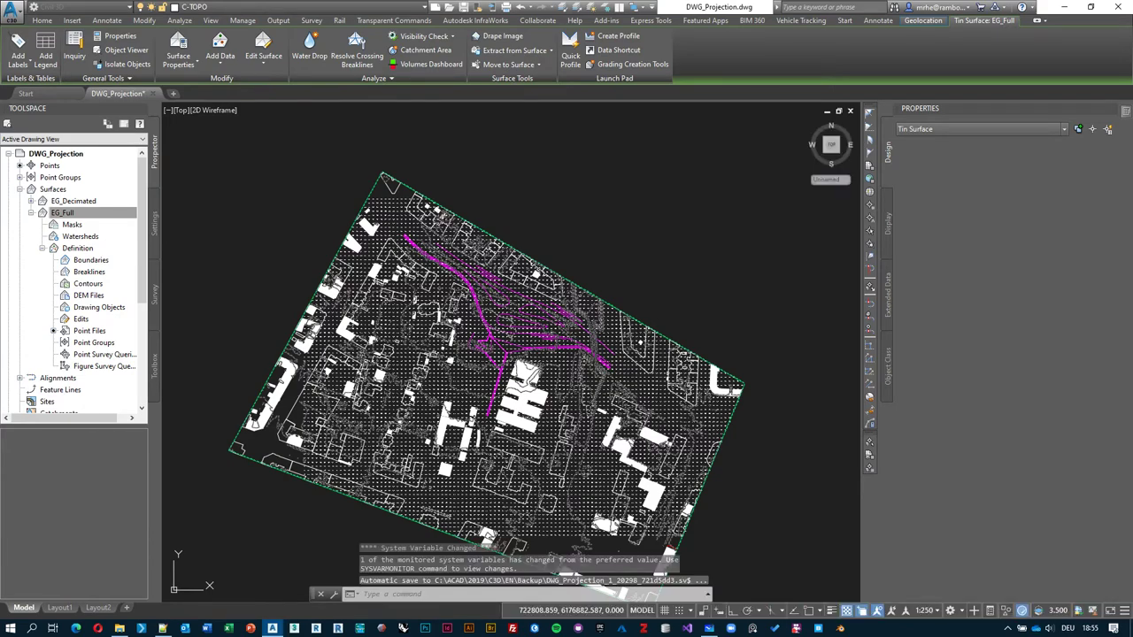
- Select a spot elevation label together with the EG_Full surface, select all similar objects, and delete them
scroll(487, 354, up, 3)
middle_drag(691, 301, 505, 190)
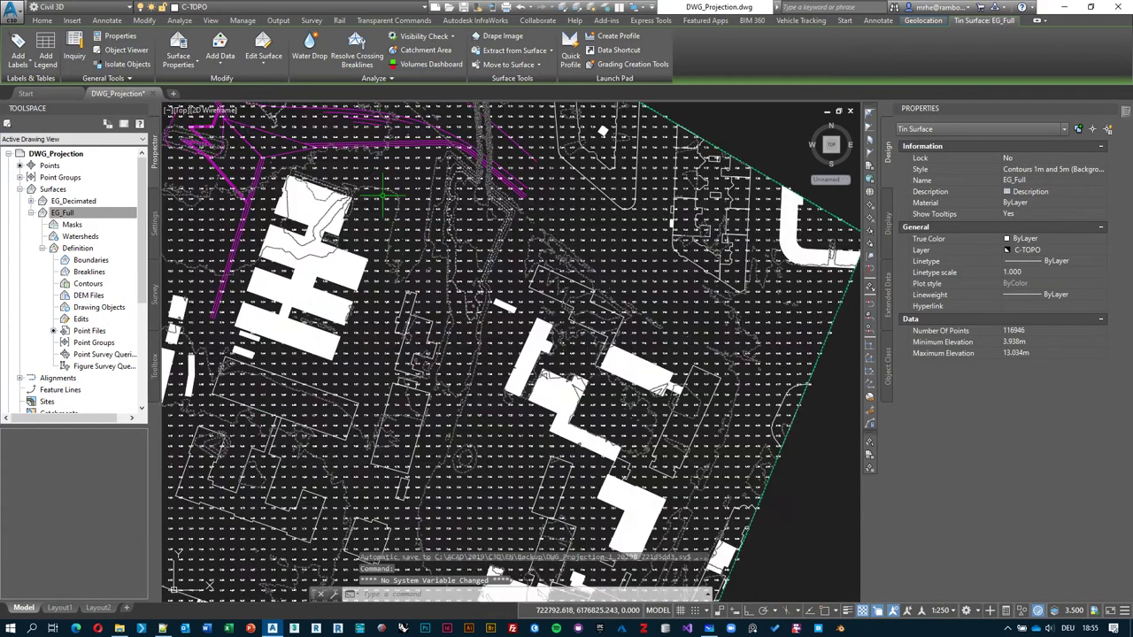
scroll(383, 195, up, 3)
mouse_move(366, 177)
middle_down()
mouse_move(526, 299)
mouse_move(585, 296)
middle_up()
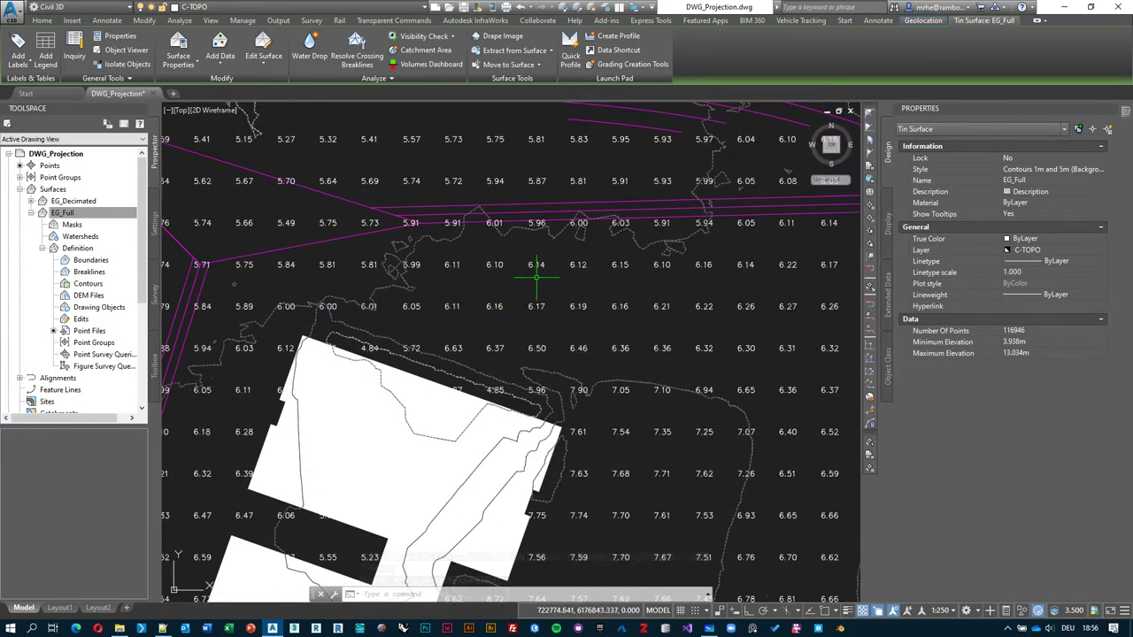
scroll(537, 278, down, 4)
scroll(584, 301, up, 4)
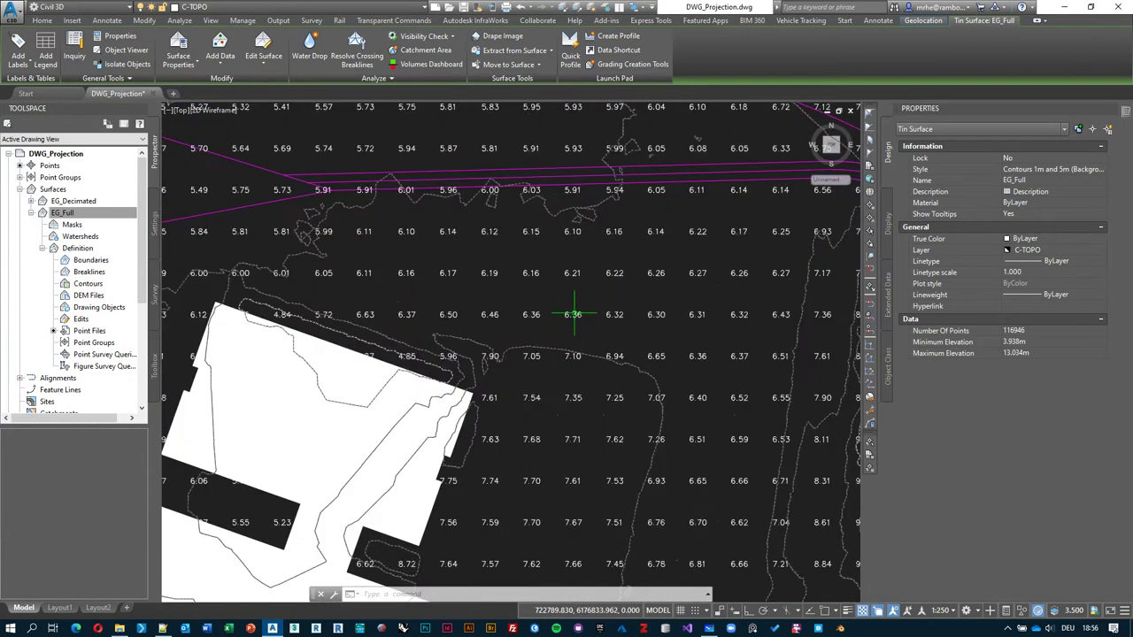
click(549, 296)
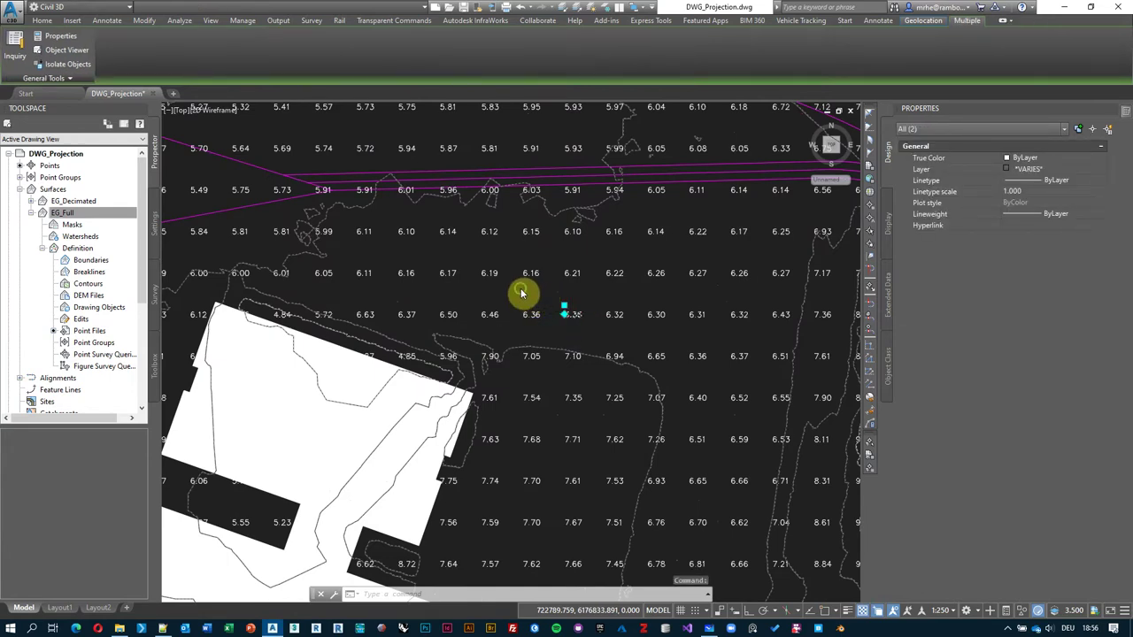
middle_drag(522, 292, 509, 353)
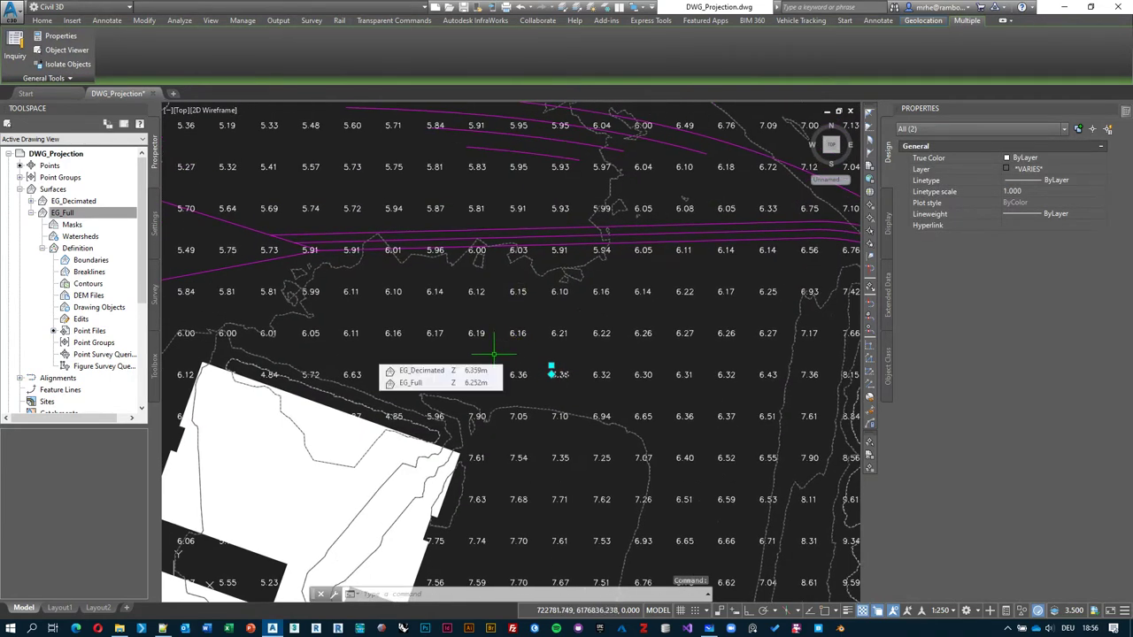
right_click(502, 357)
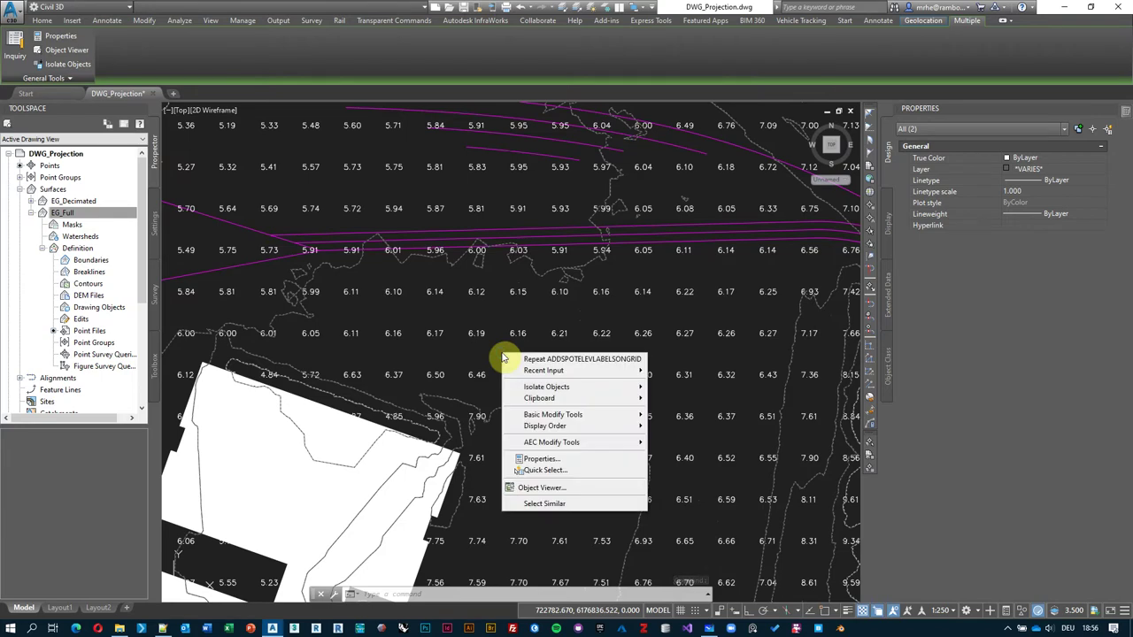
click(571, 504)
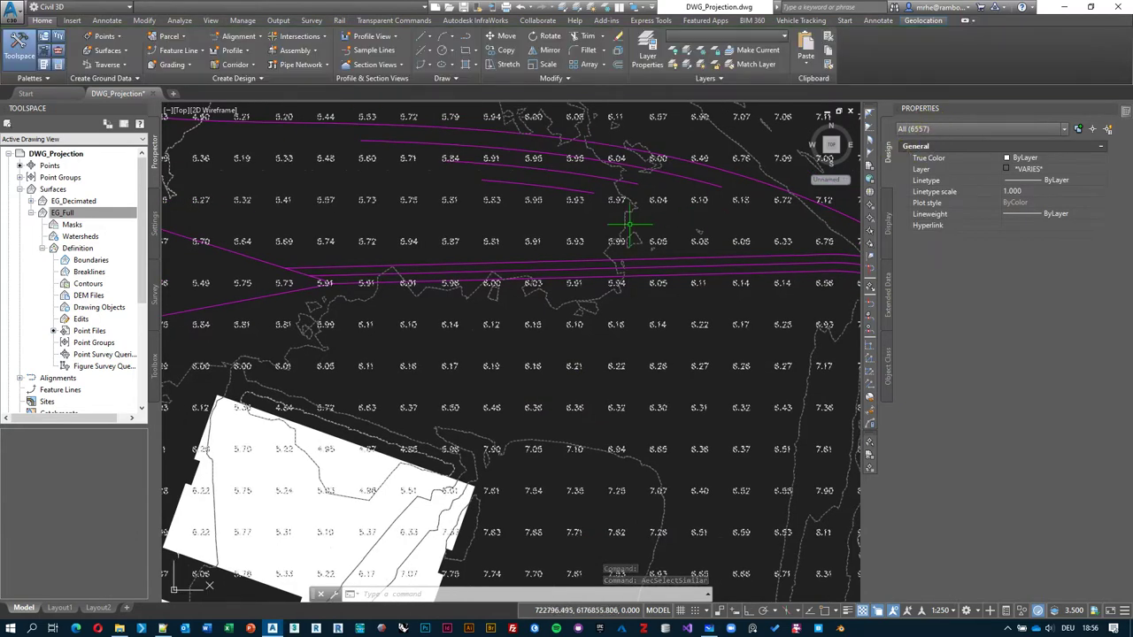
key(Delete)
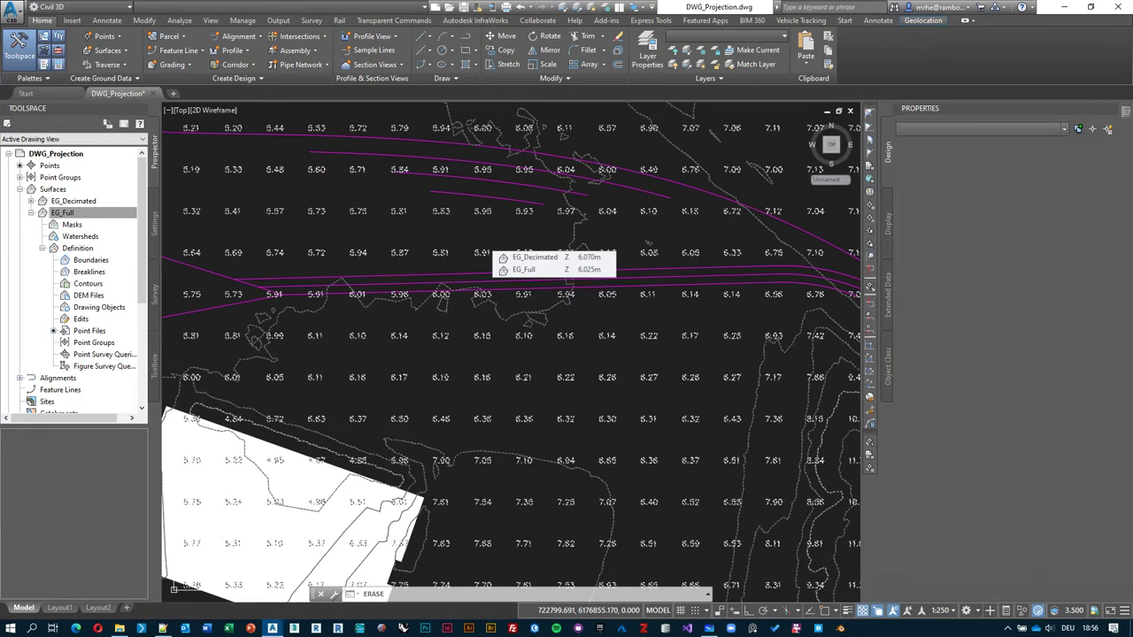
- Switch to Microsoft Whiteboard, review the Modelling work notes on annotation, object viewer and proposed ground, and return to Civil 3D
key(alt+Tab)
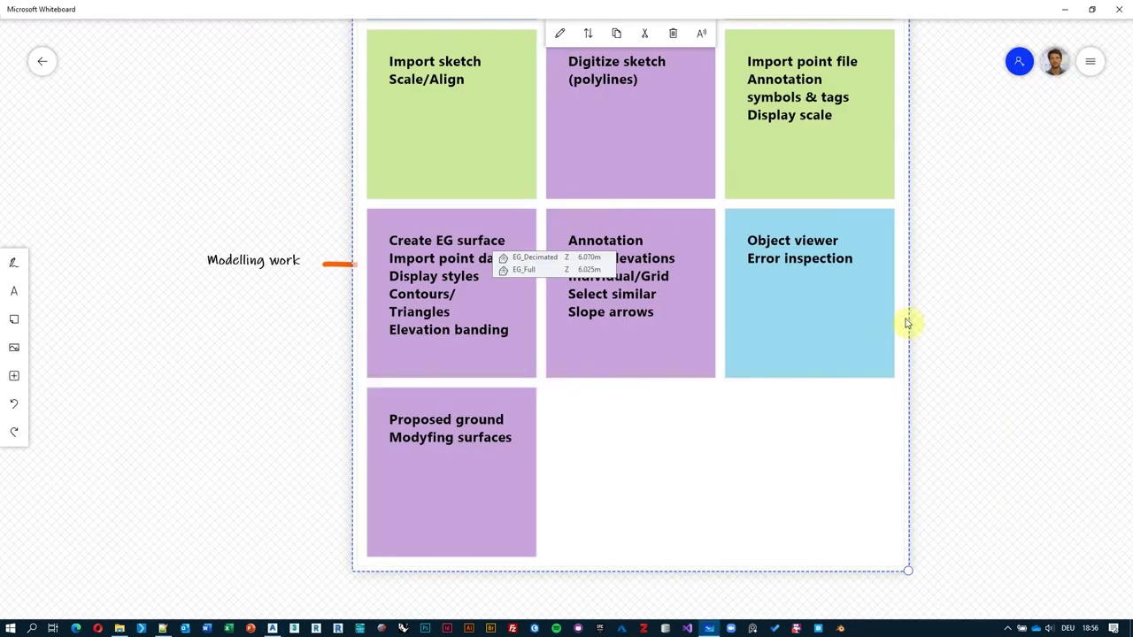
drag(974, 274, 891, 266)
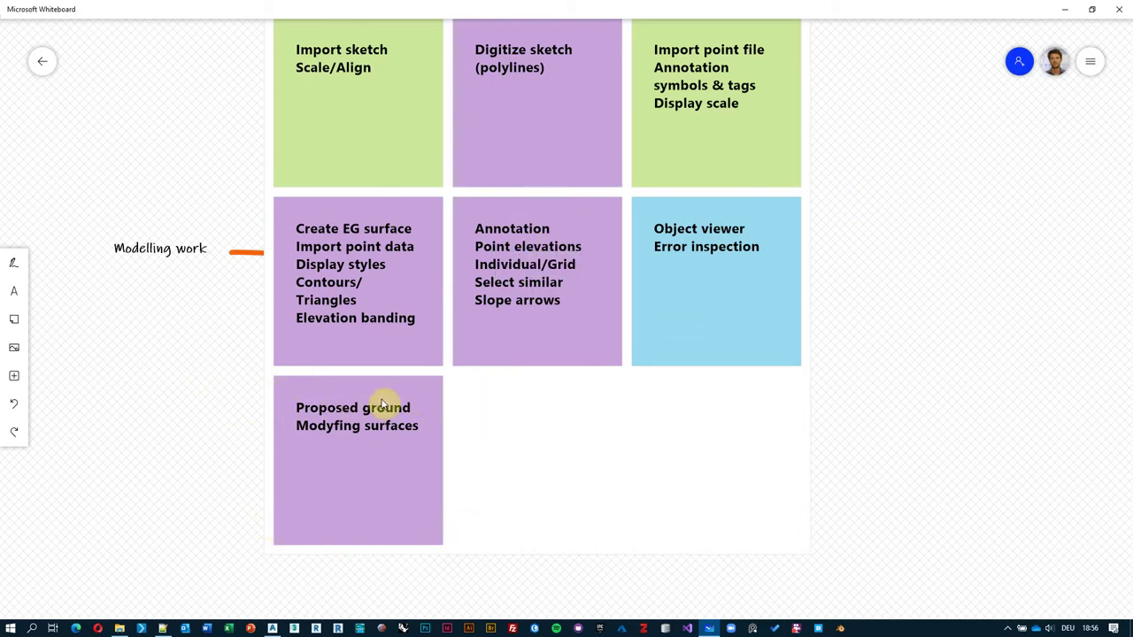
key(alt+Tab)
- Undo the last 3 operations to bring back the erased EG_Full surface and its spot elevation labels
scroll(584, 317, down, 3)
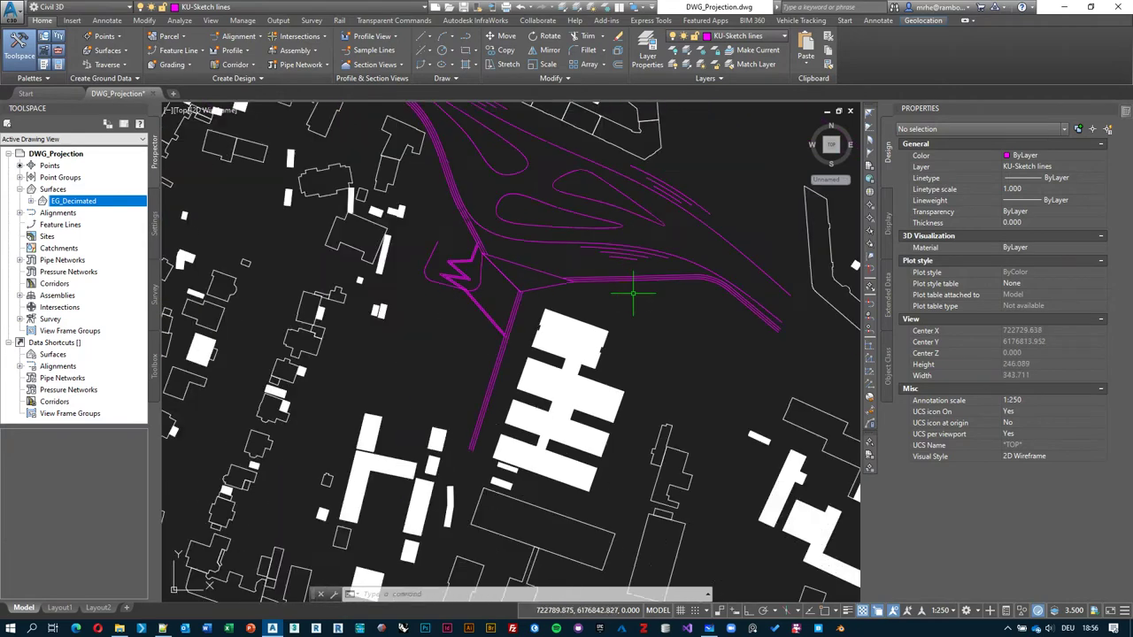
scroll(632, 298, down, 2)
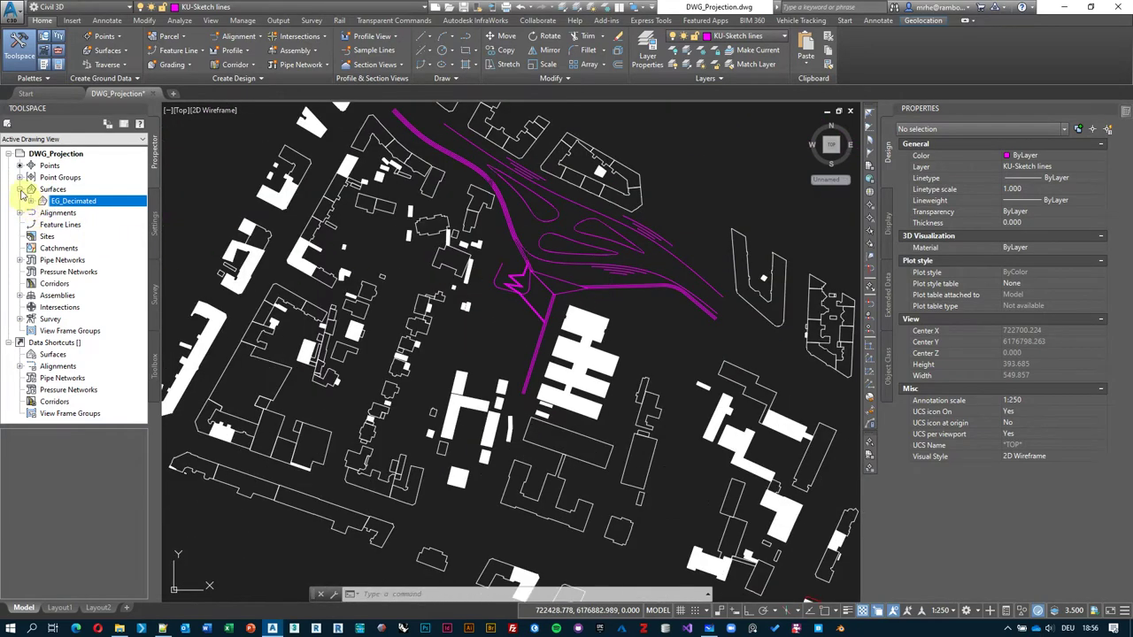
click(32, 191)
click(31, 201)
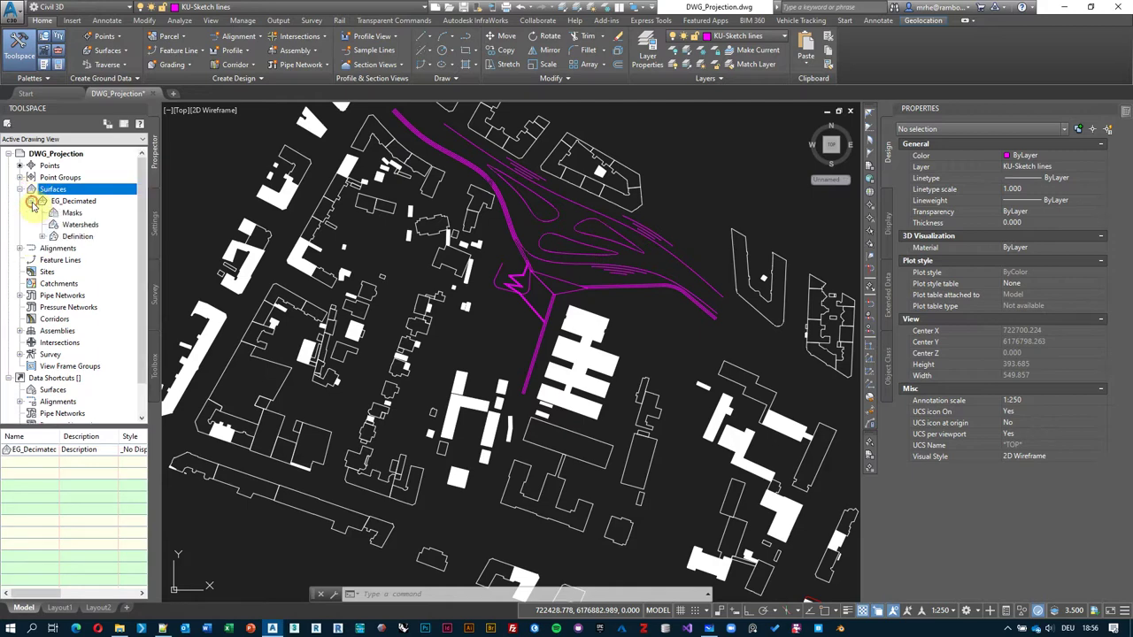
click(31, 201)
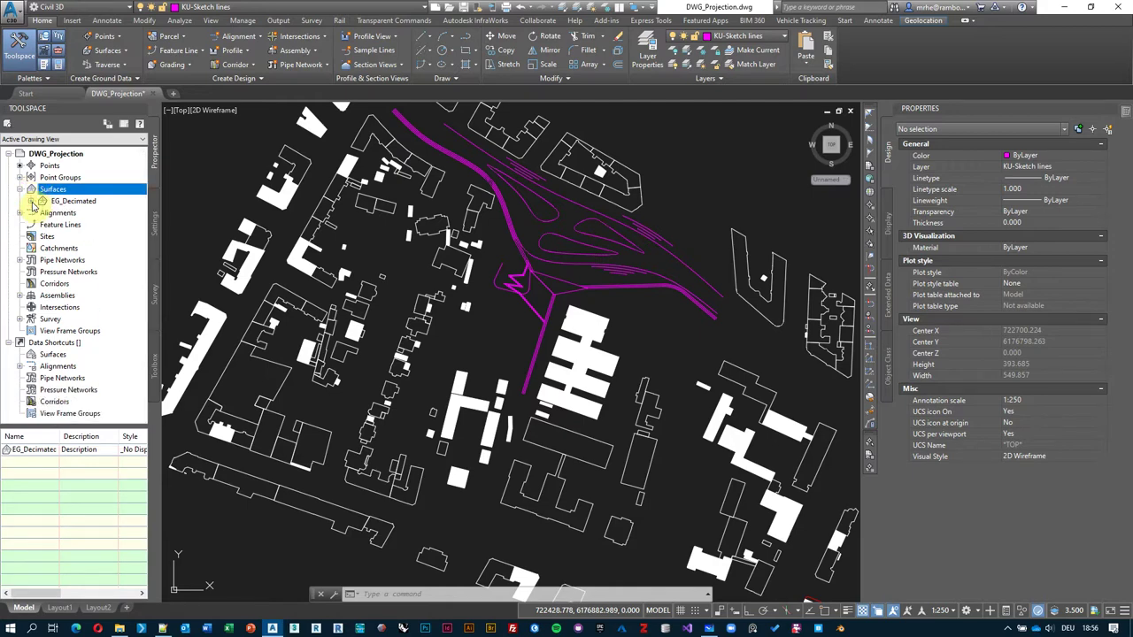
click(531, 7)
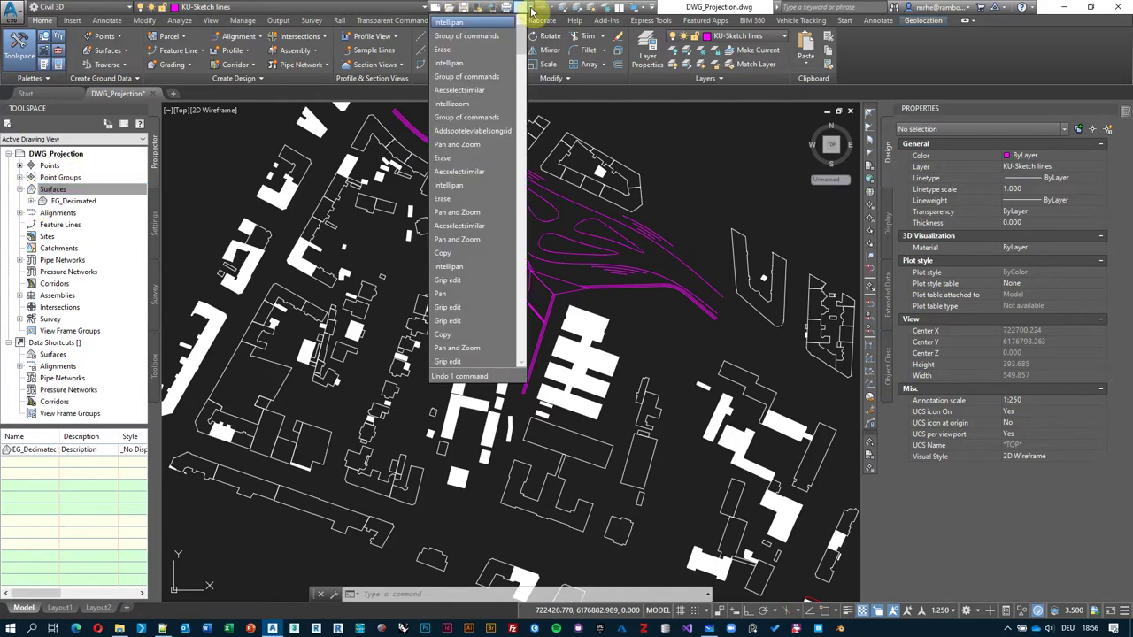
click(469, 55)
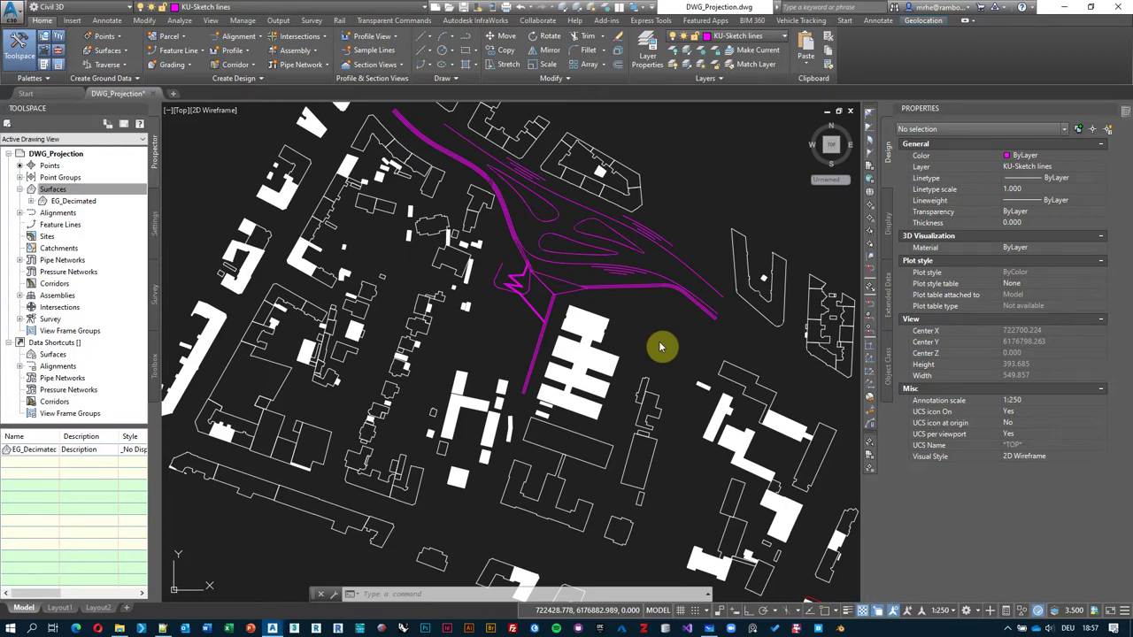
text(undo)
key(Return)
text(3)
key(Return)
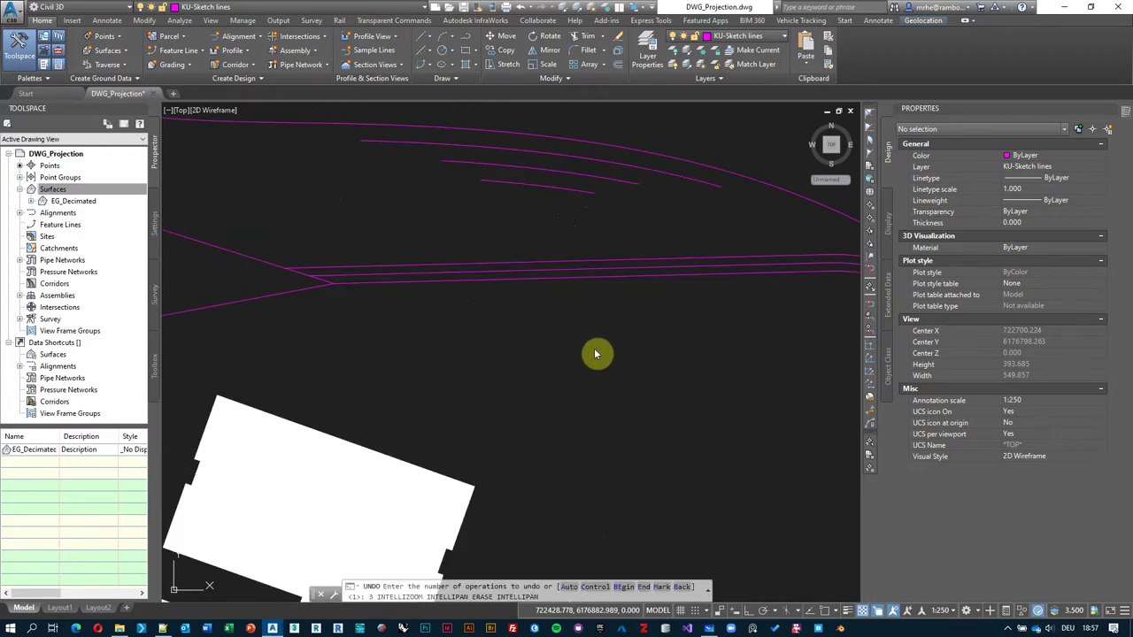
key(Escape)
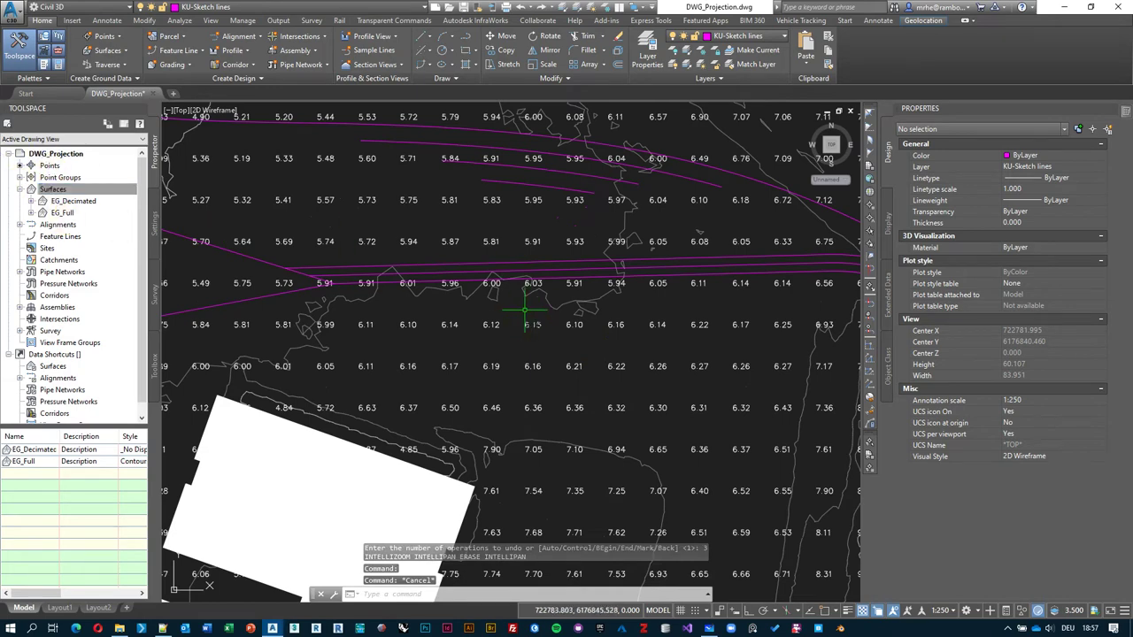
- Select all labels similar to a single spot elevation label north of the white building, leaving the surface out, and delete them
middle_drag(525, 323, 531, 317)
click(531, 317)
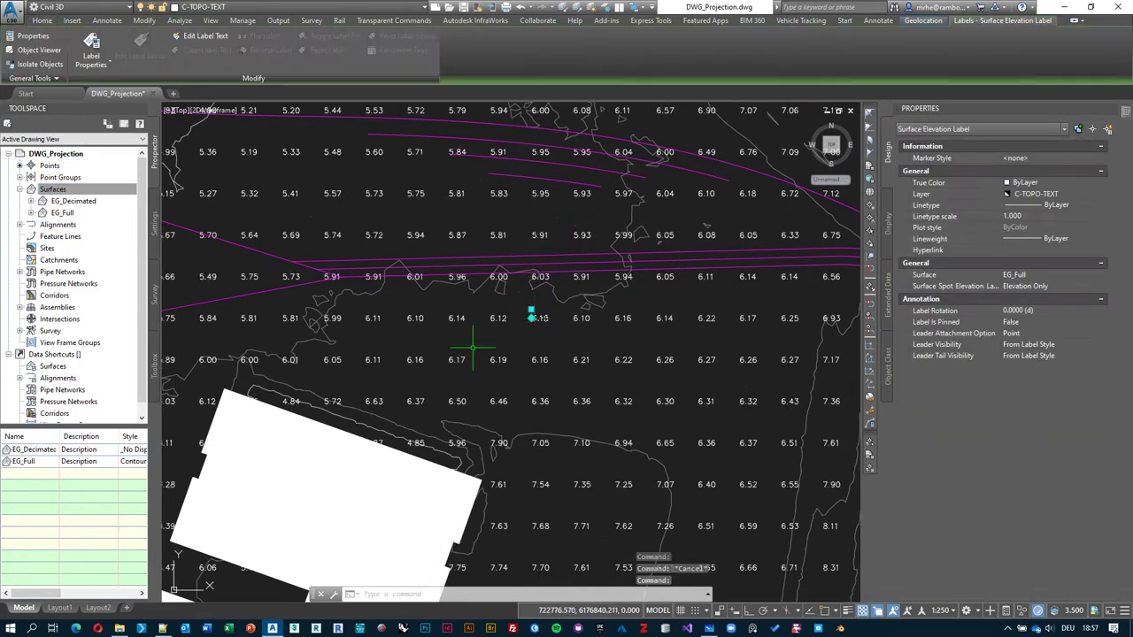
right_click(602, 343)
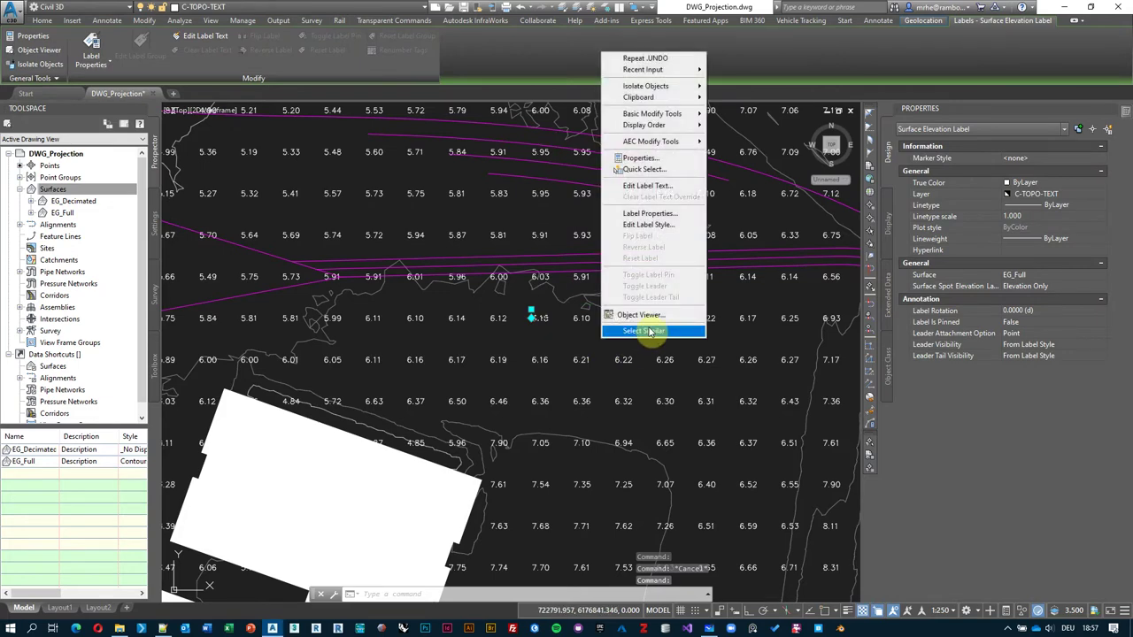
click(644, 330)
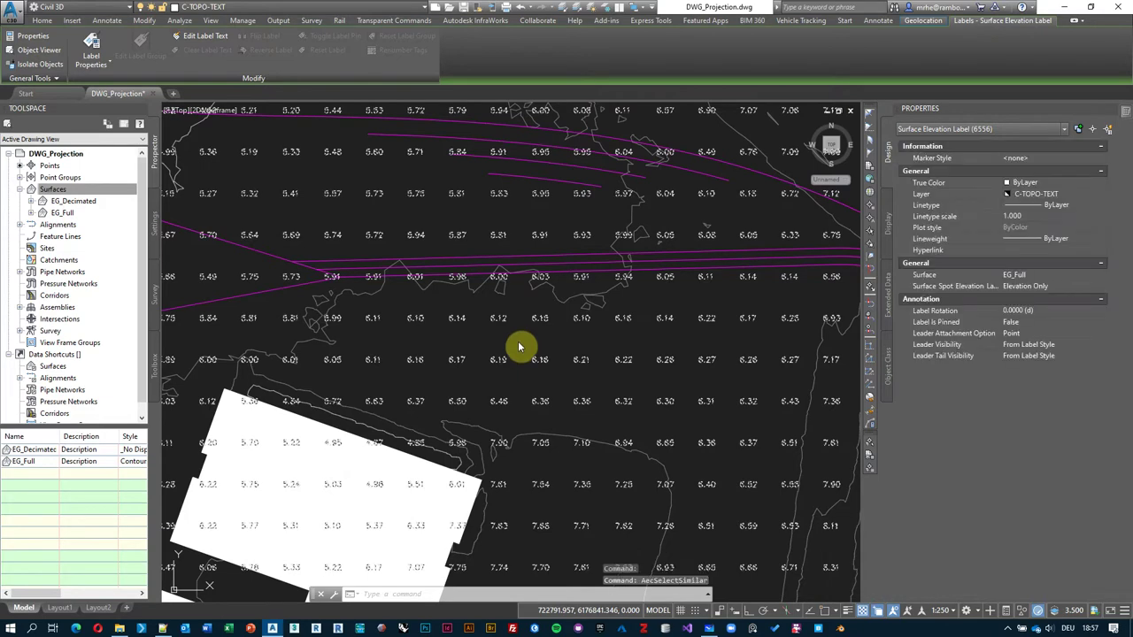
key(Escape)
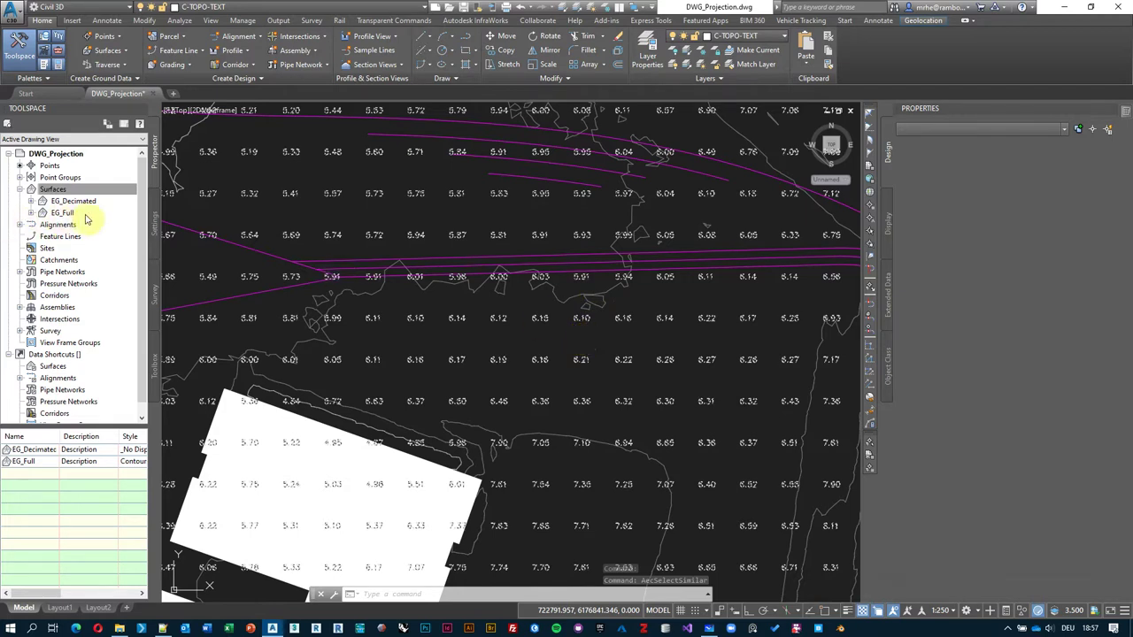
key(Delete)
middle_drag(531, 352, 668, 346)
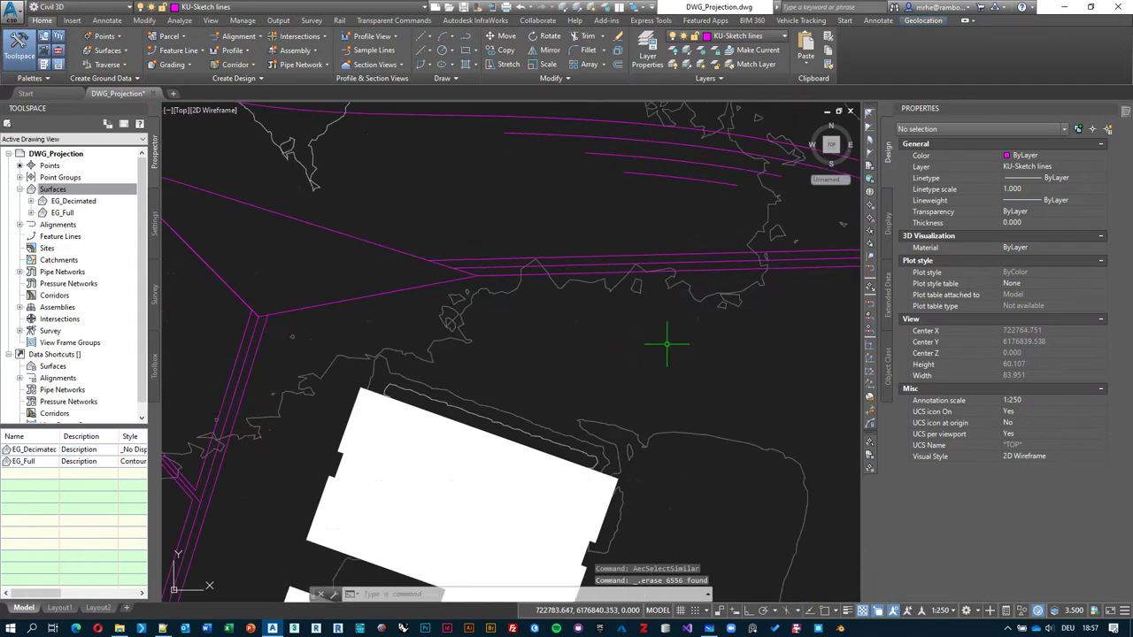
- Delete the EG_Decimated surface from the drawing
click(52, 190)
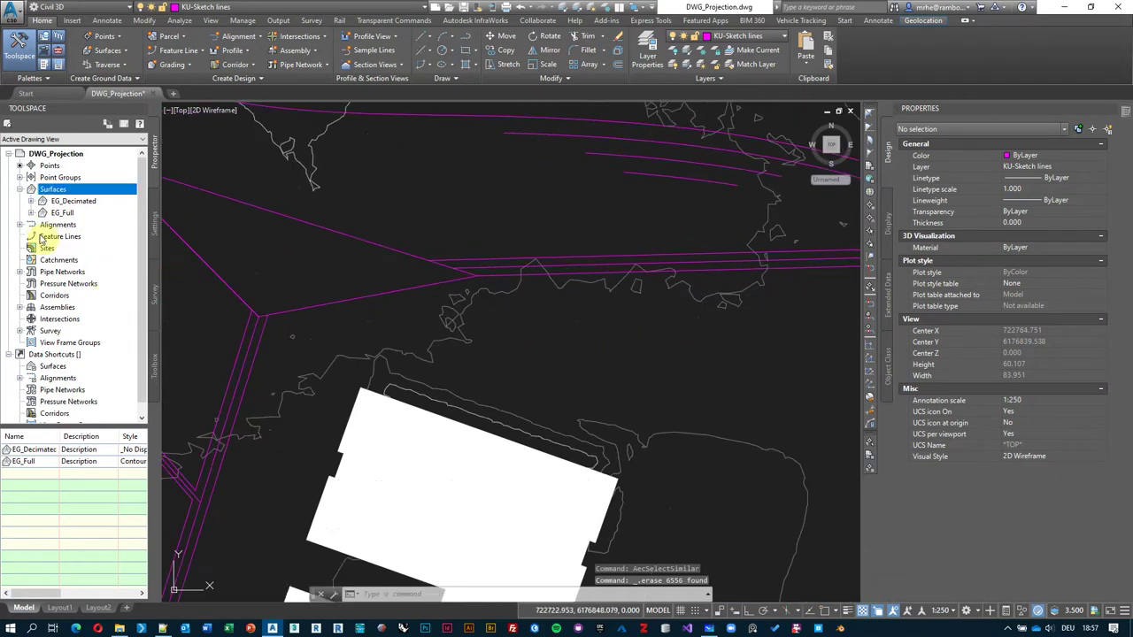
right_click(74, 202)
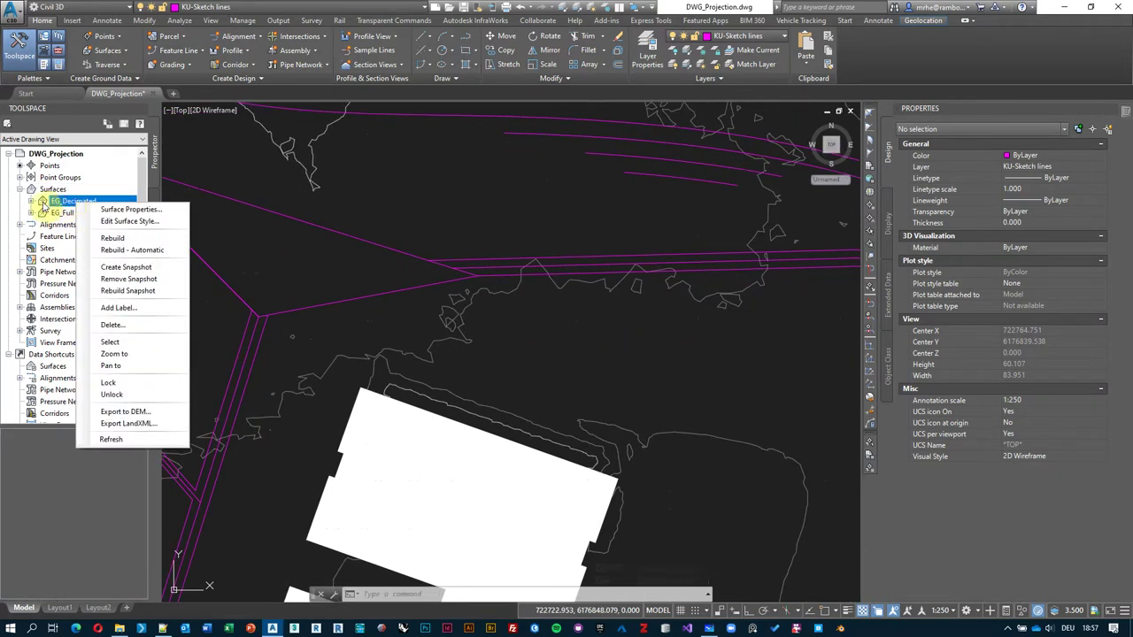
click(118, 327)
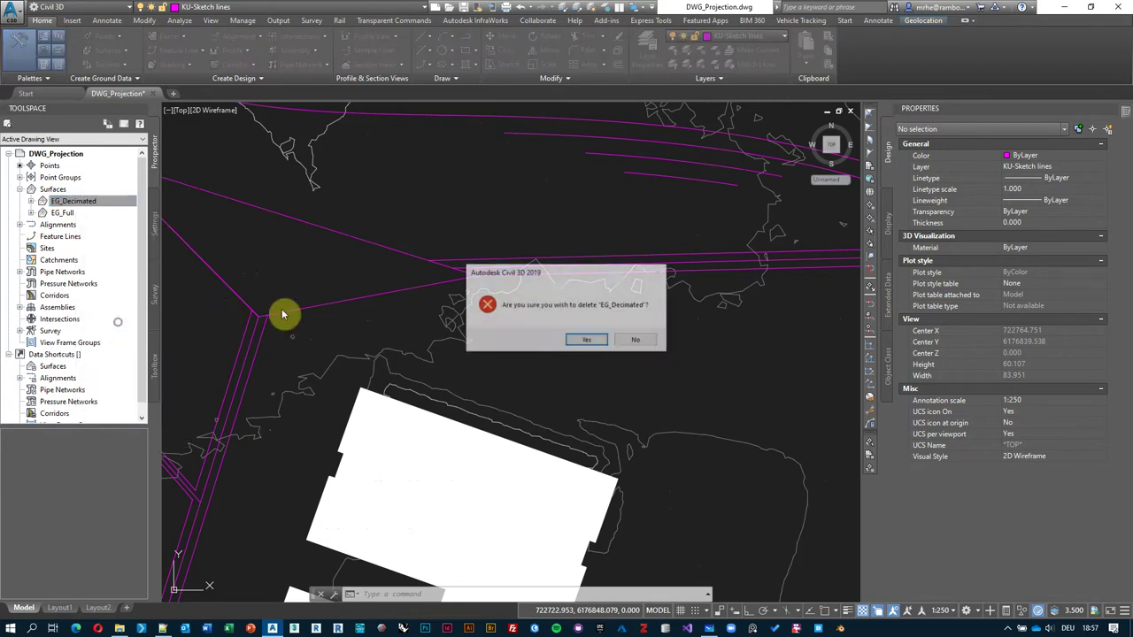
click(585, 336)
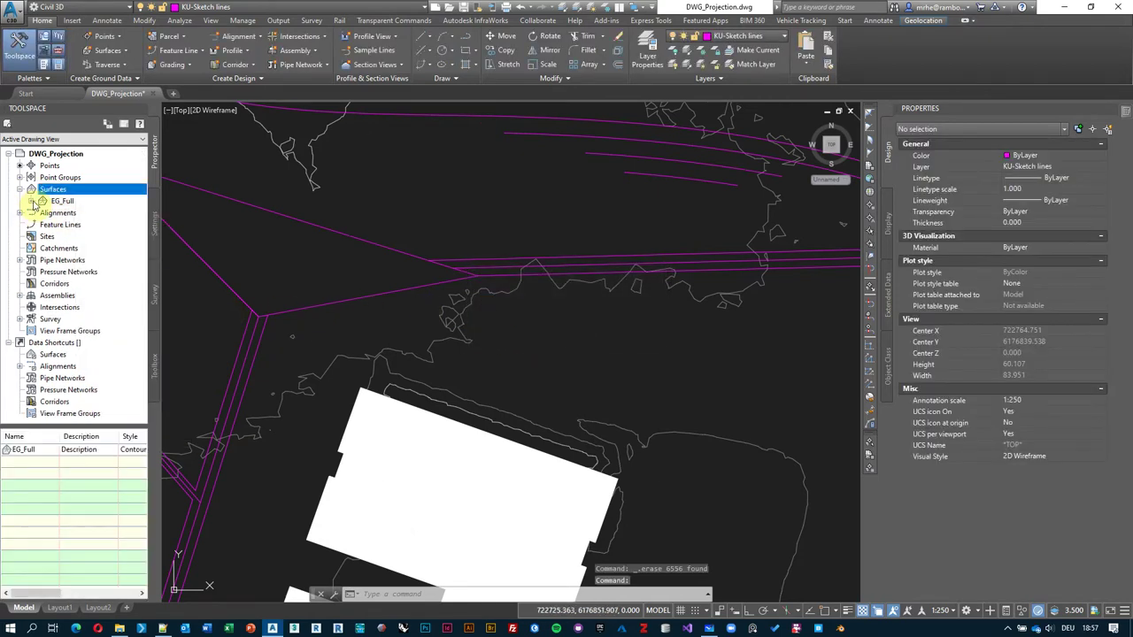
- Rename the EG_Full surface as EG in its surface properties
right_click(71, 204)
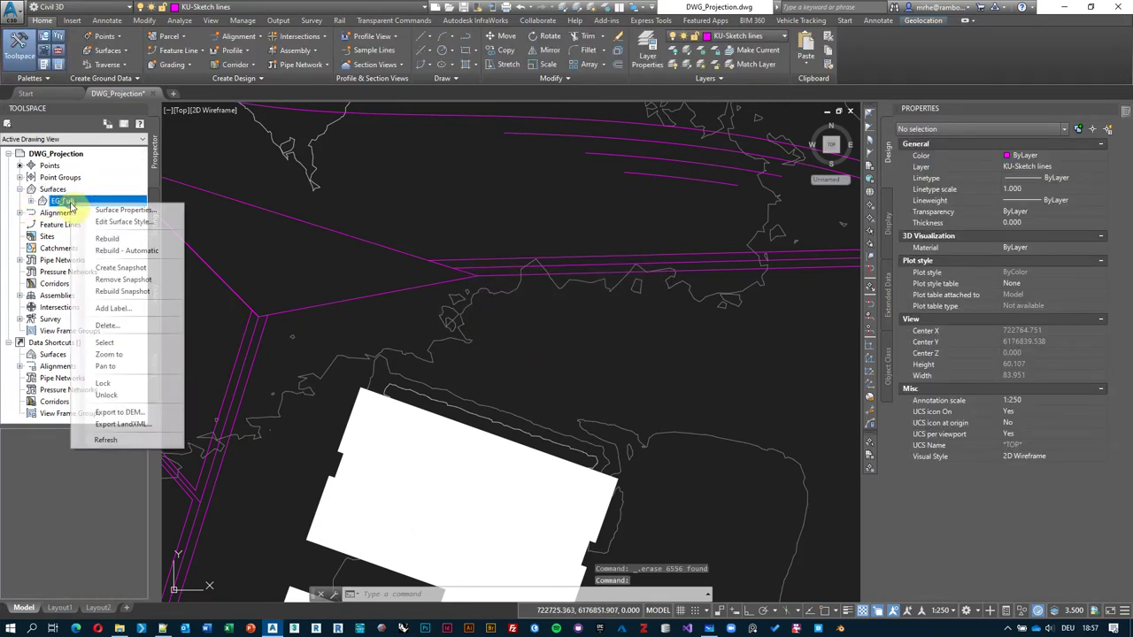
click(133, 211)
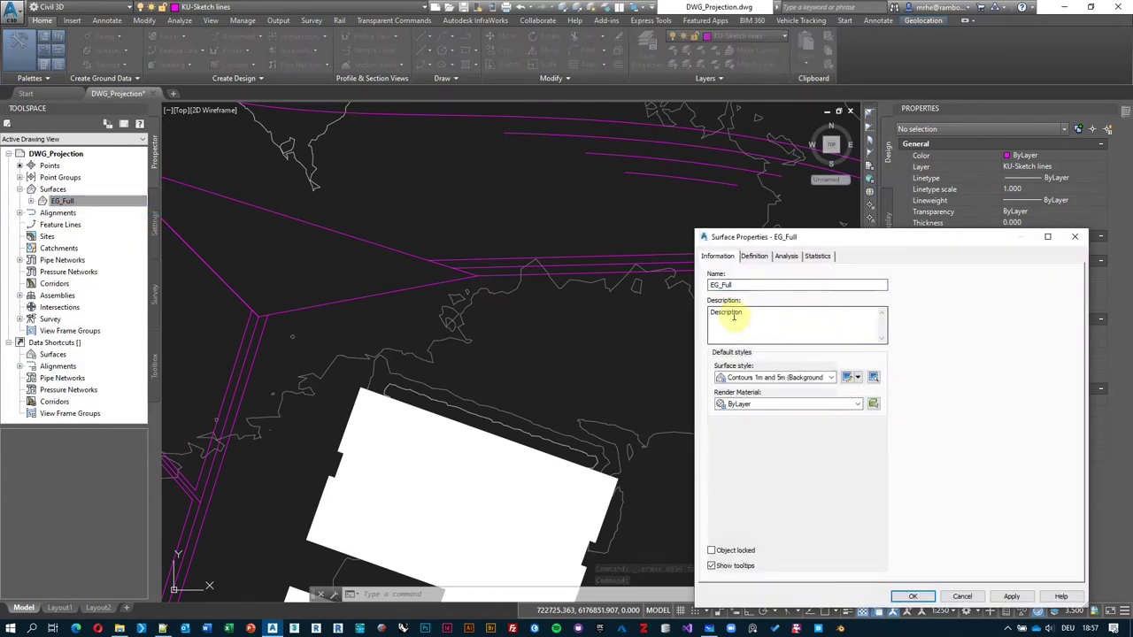
click(748, 281)
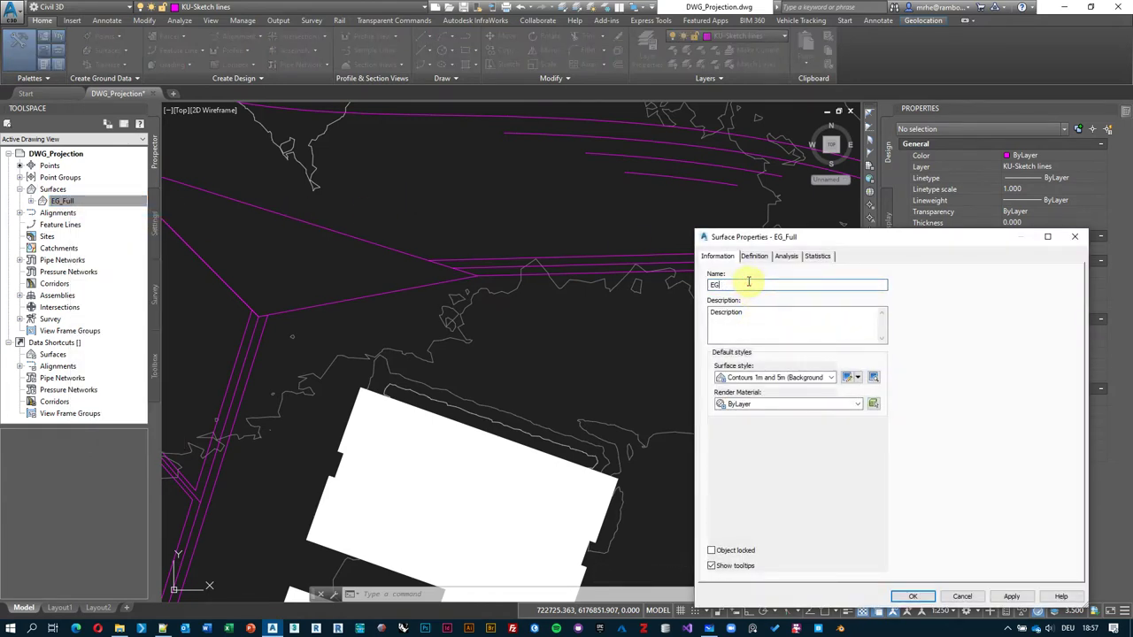
click(913, 596)
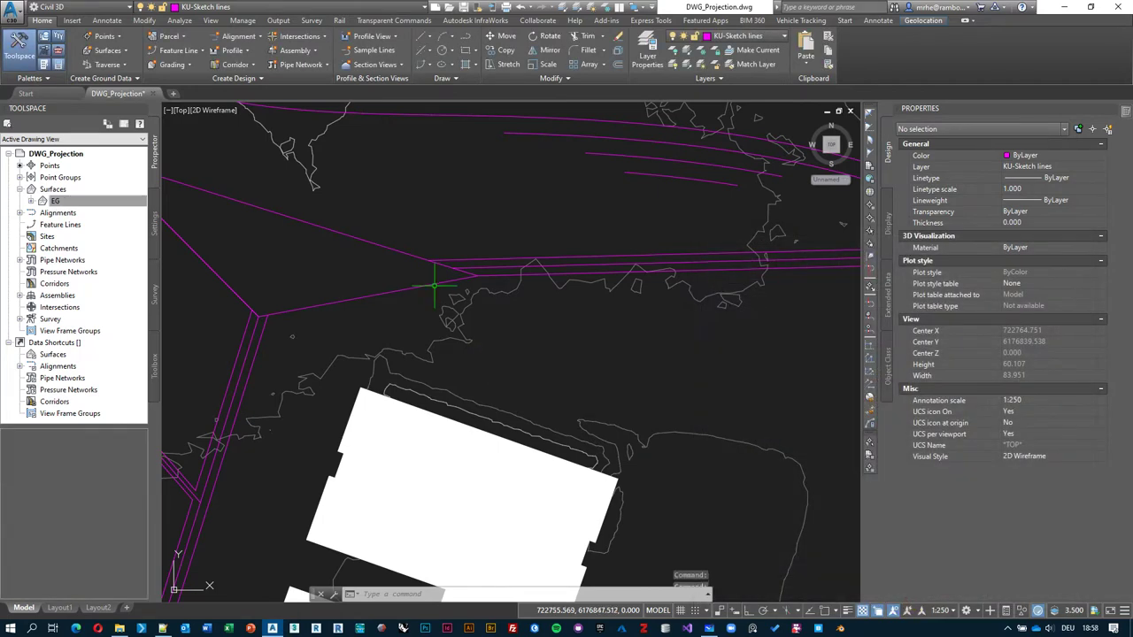
- Create a TIN surface named FG - Platform with the Triangles style on layer C-TOPO
scroll(412, 245, down, 4)
middle_drag(413, 245, 569, 349)
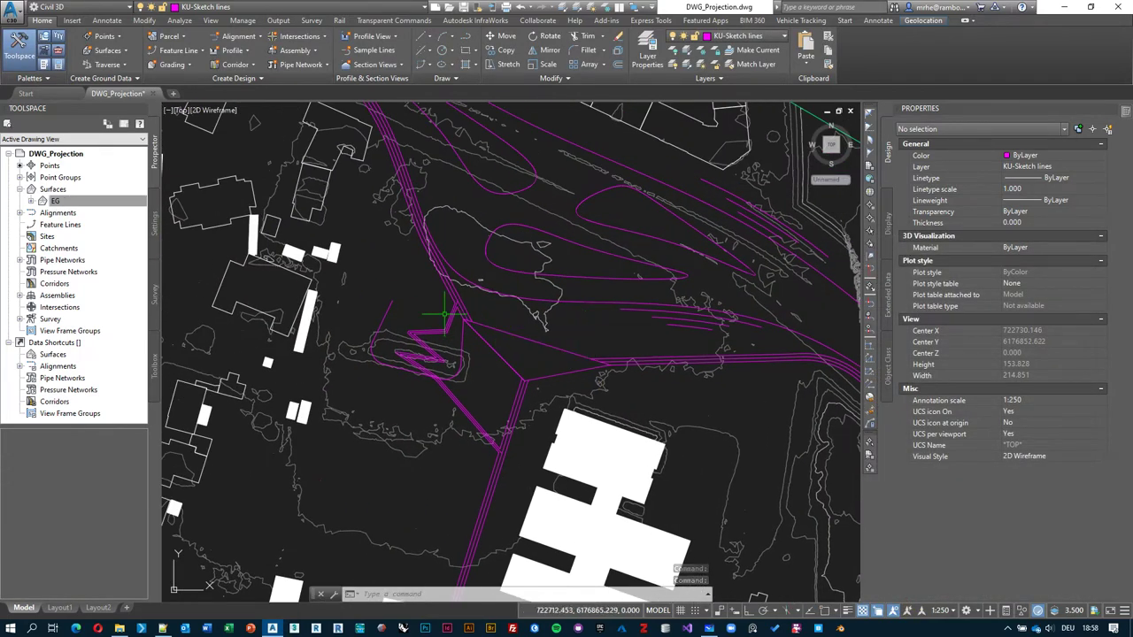
scroll(524, 334, up, 1)
scroll(619, 334, up, 1)
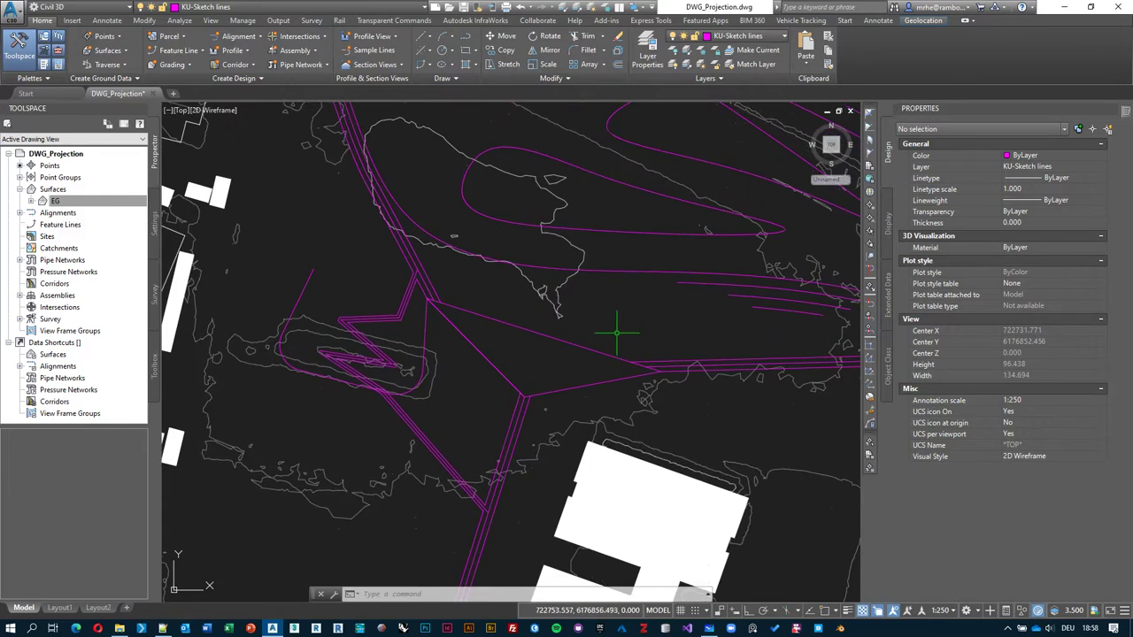
scroll(611, 320, up, 2)
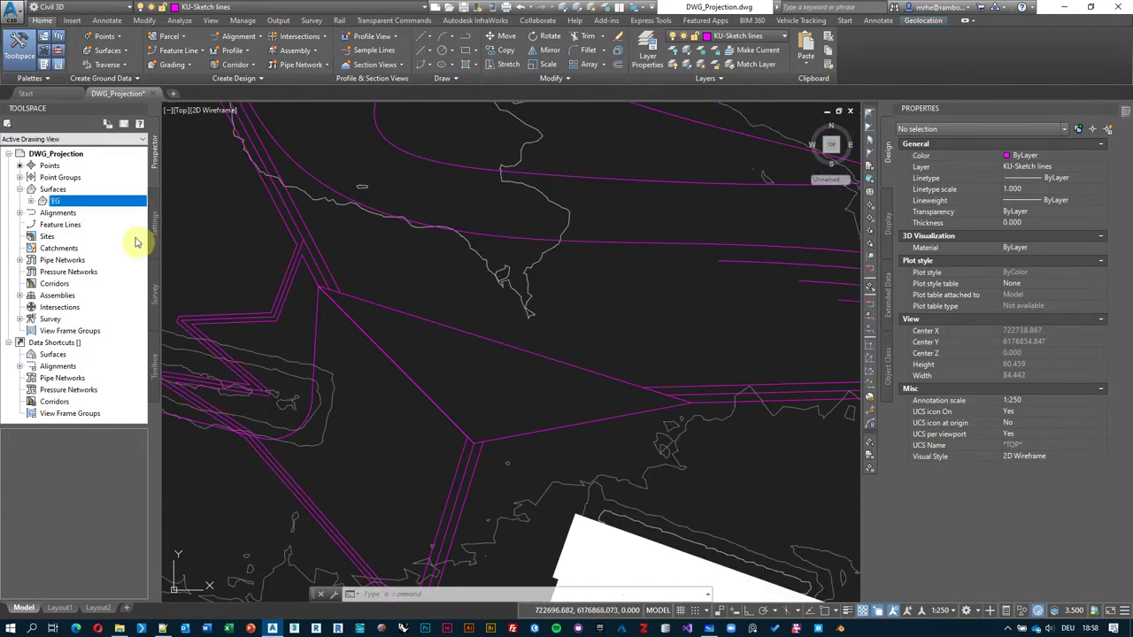
right_click(55, 194)
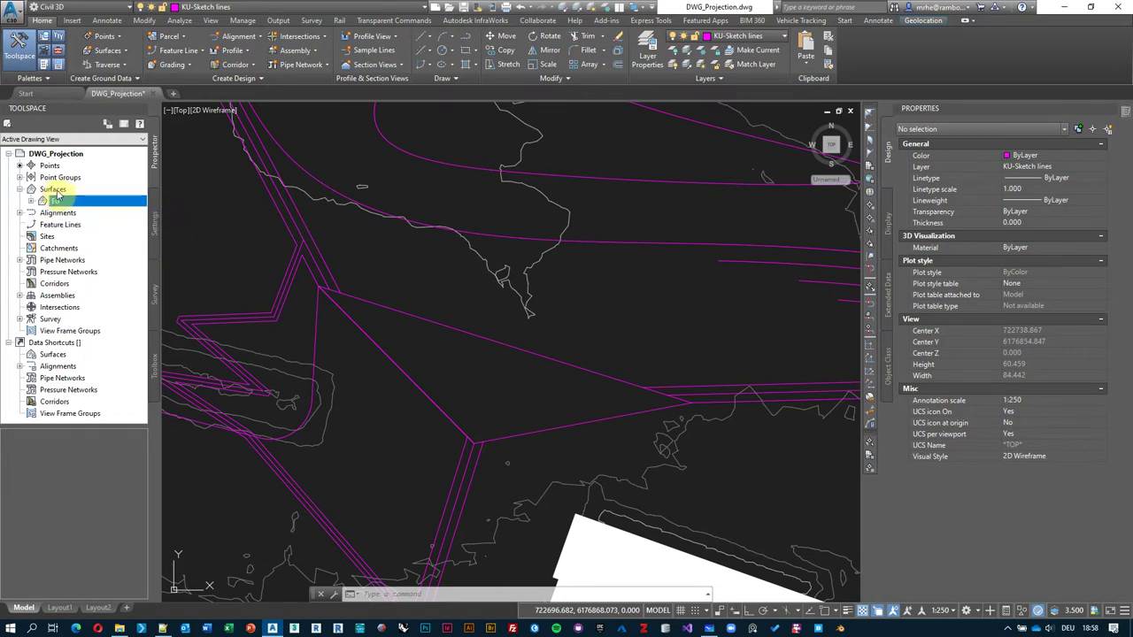
click(110, 193)
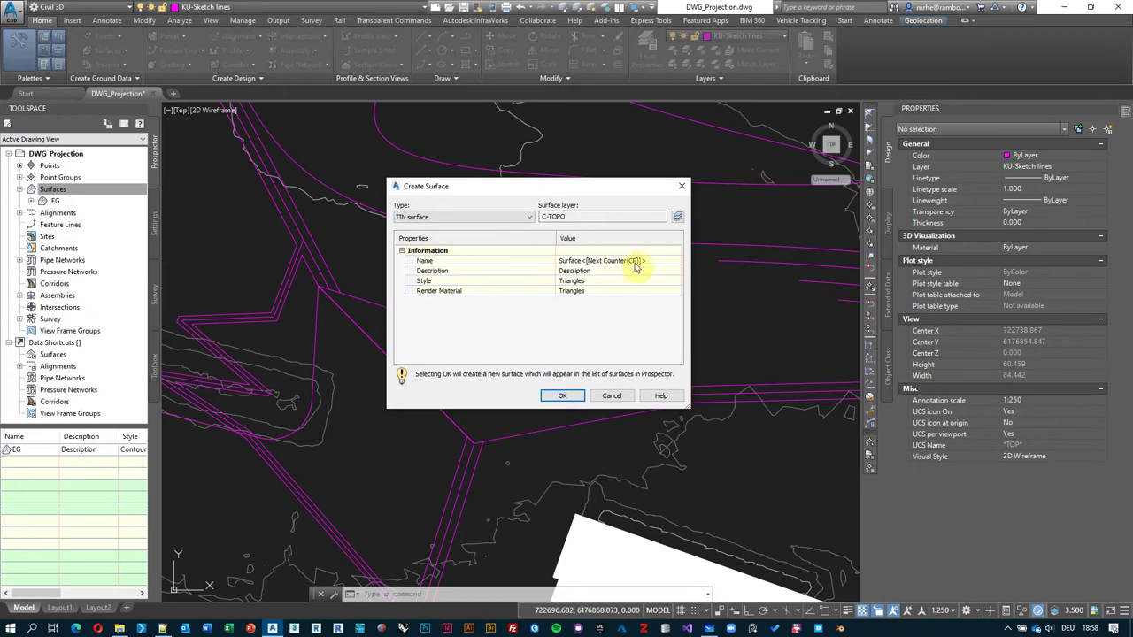
click(662, 262)
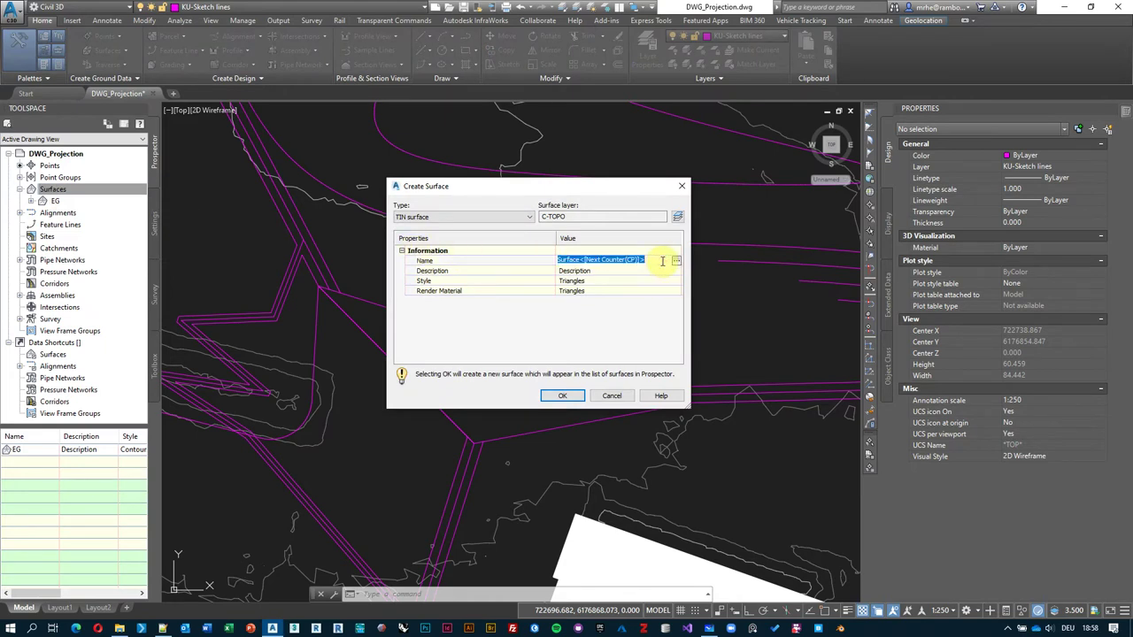
text(FG - Platform)
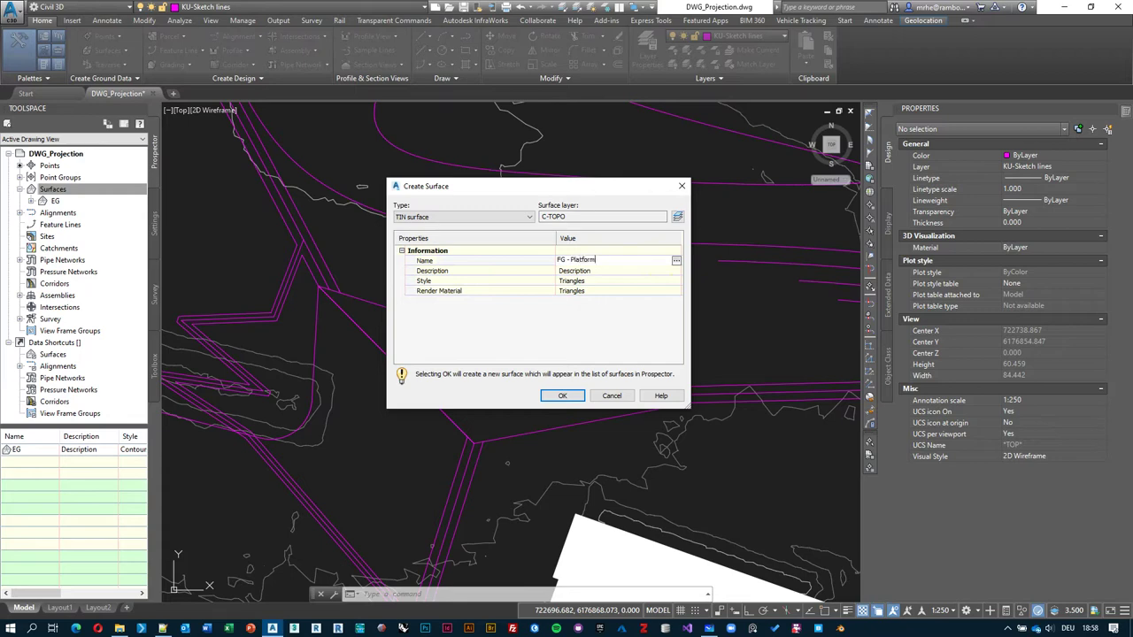
click(562, 396)
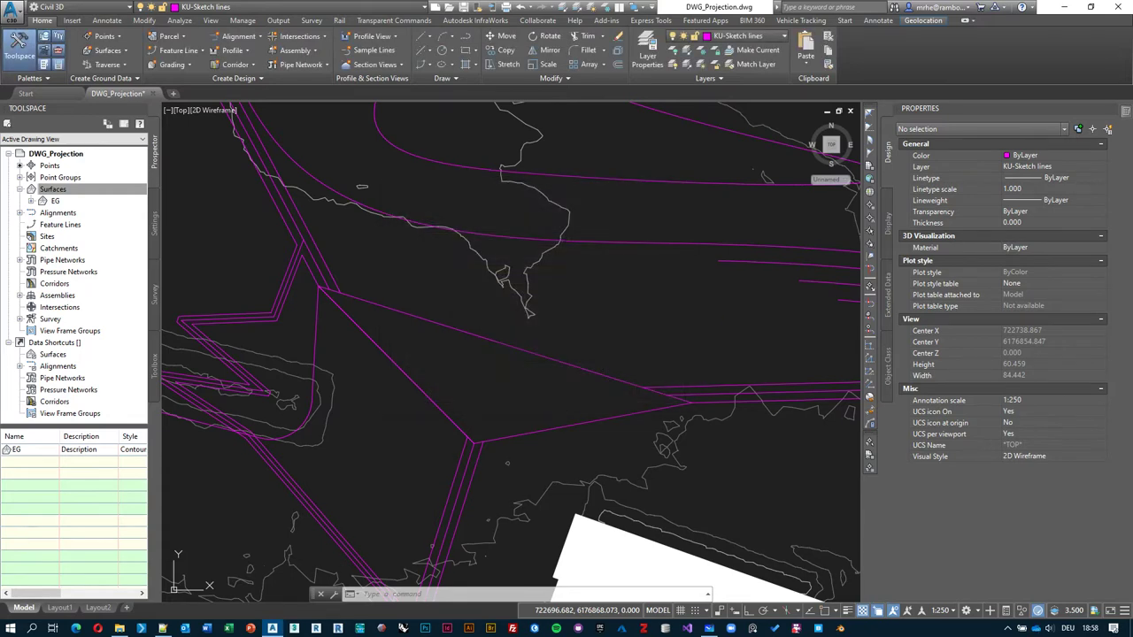
- Expand the definition of the FG - Platform surface and check the elevation property of the closed triangular sketch polyline
click(33, 186)
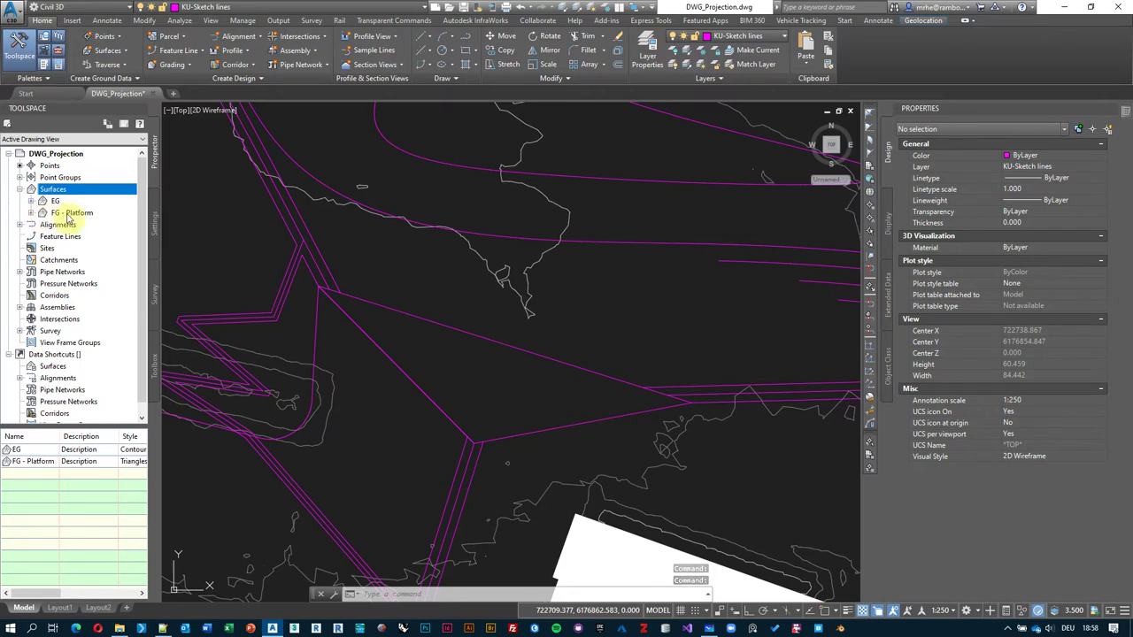
click(31, 214)
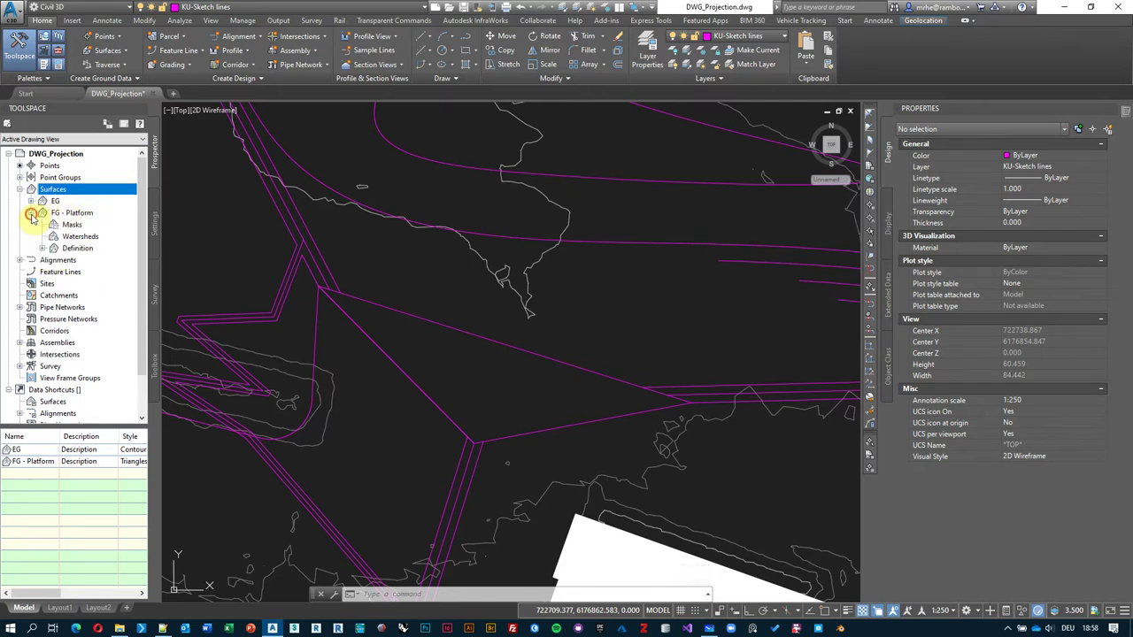
click(42, 249)
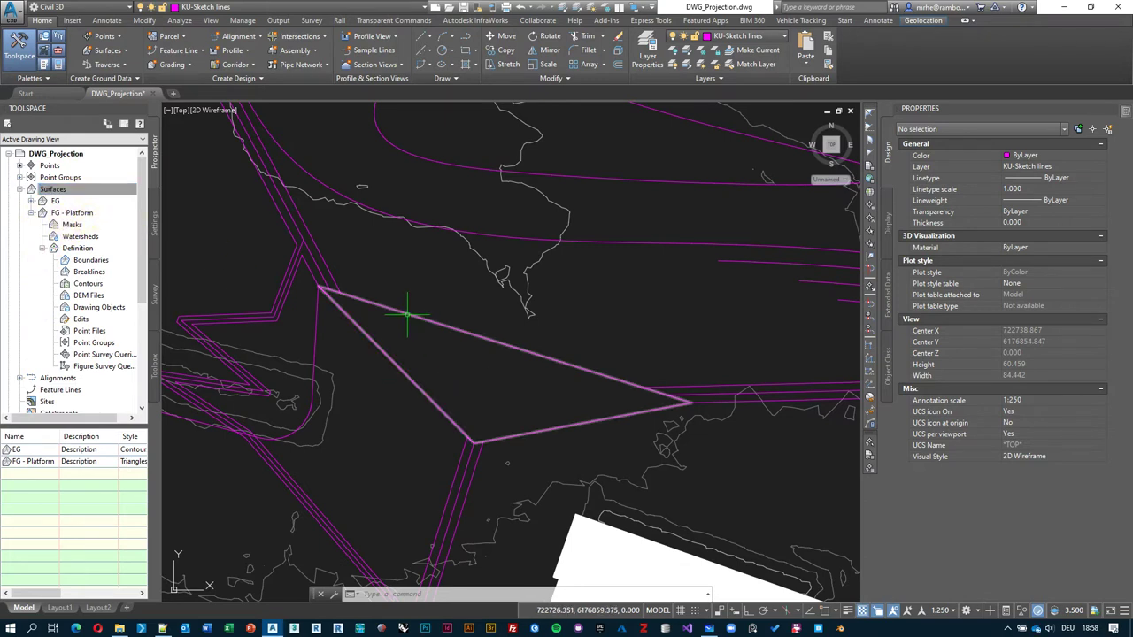
middle_drag(440, 354, 481, 332)
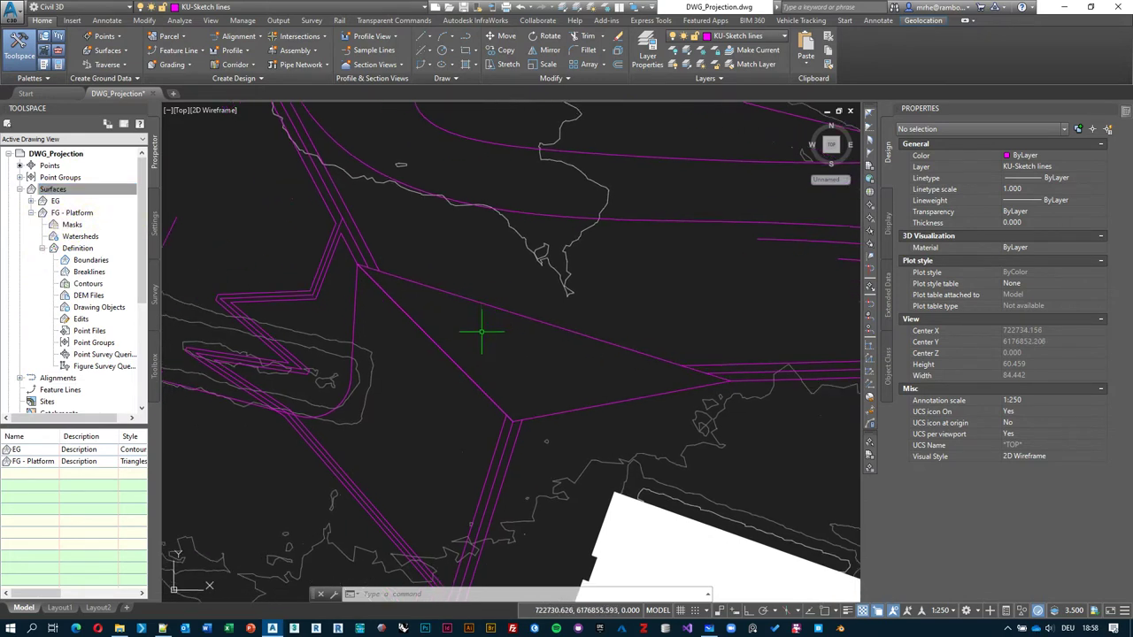
click(496, 309)
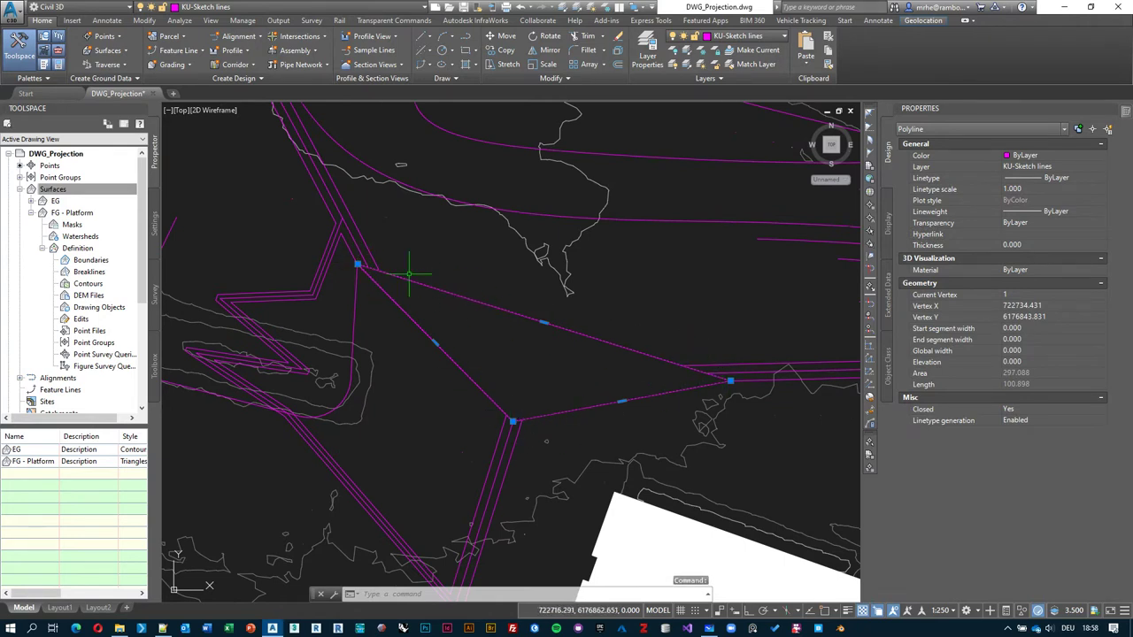
mouse_move(434, 343)
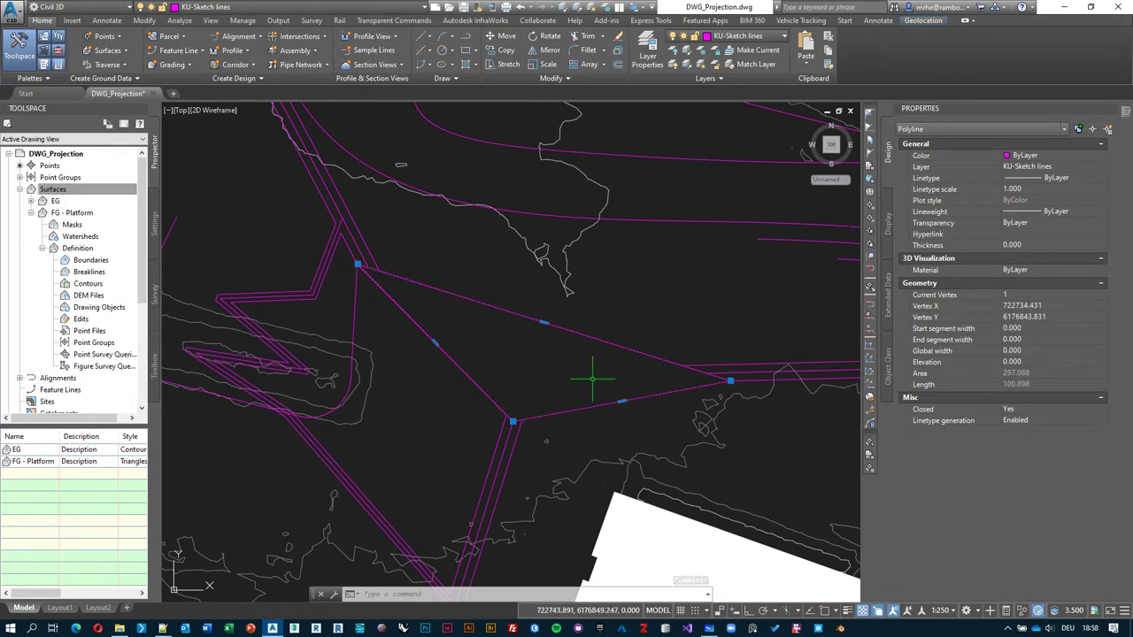
middle_drag(501, 399, 486, 374)
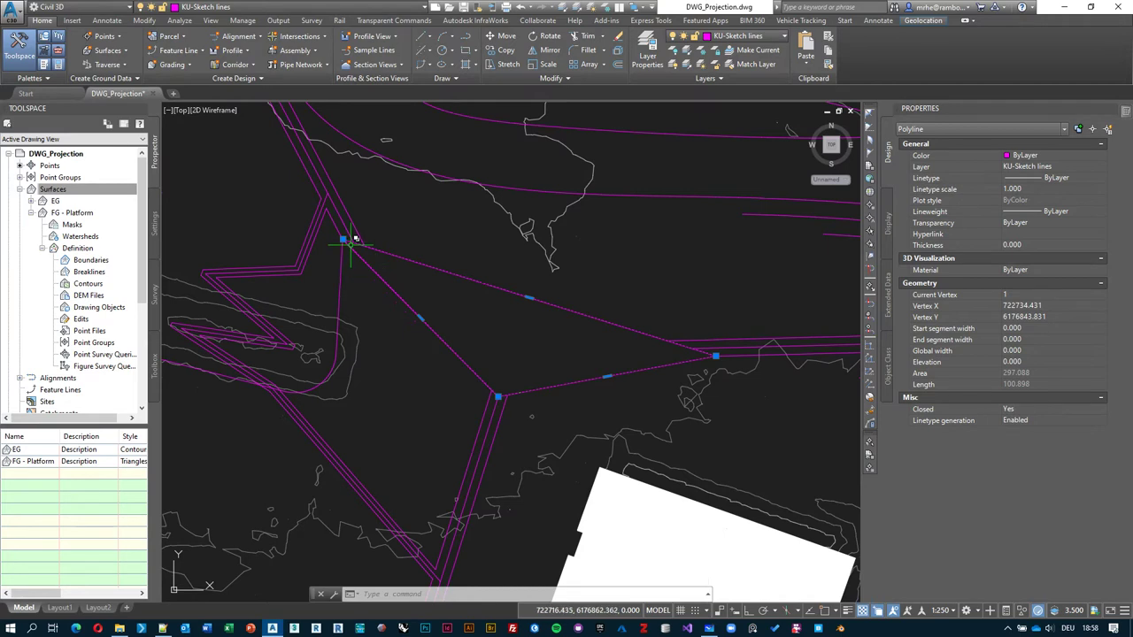
middle_drag(524, 369, 515, 330)
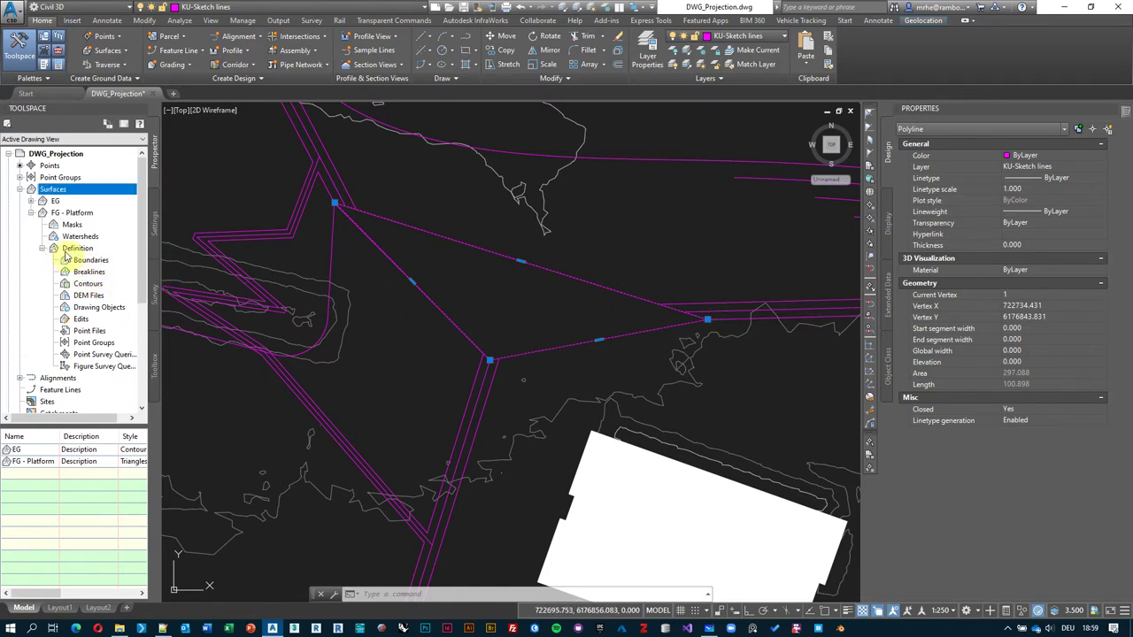
middle_drag(481, 316, 463, 324)
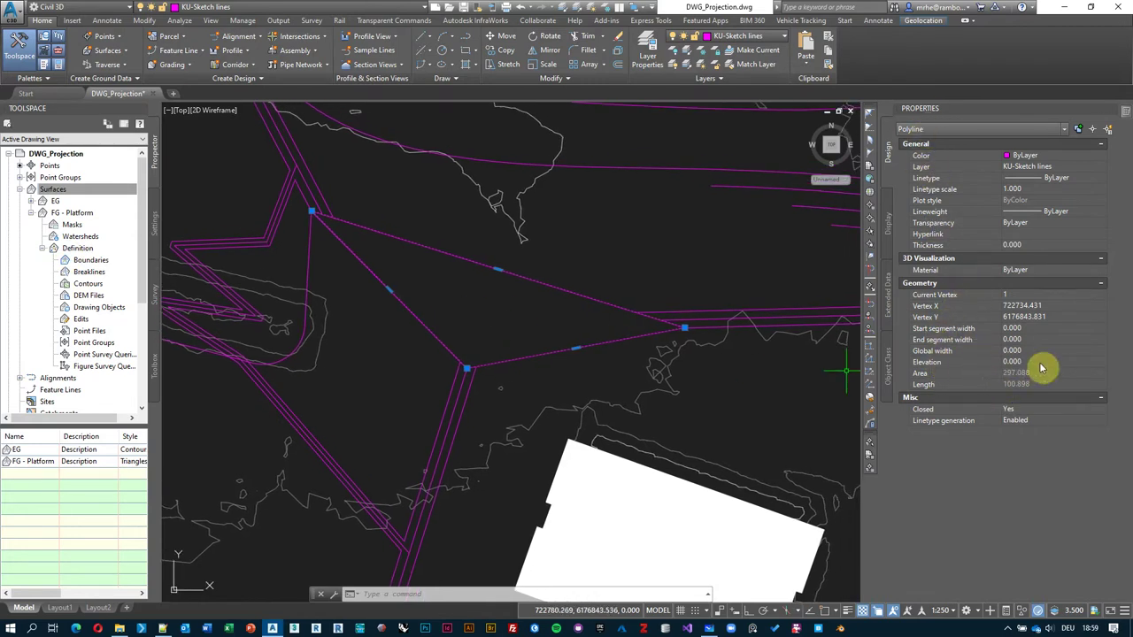
mouse_move(478, 285)
middle_down()
mouse_move(518, 285)
mouse_move(532, 299)
middle_up()
key(Escape)
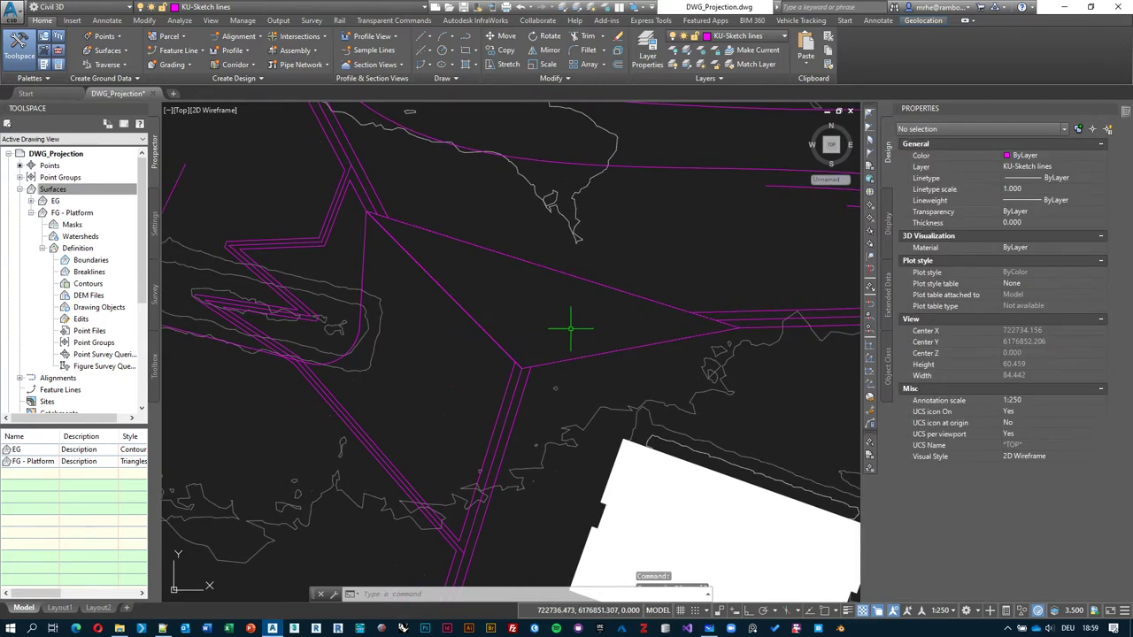
- Add spot elevation labels from the EG surface near the three corners of the triangular platform outline
click(577, 236)
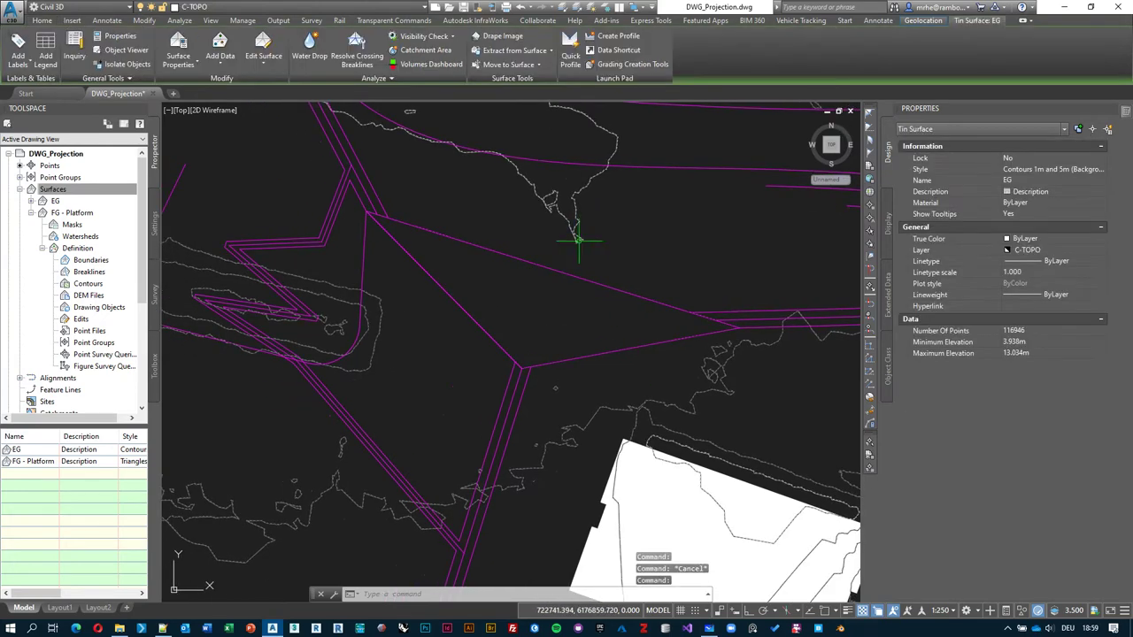
click(18, 63)
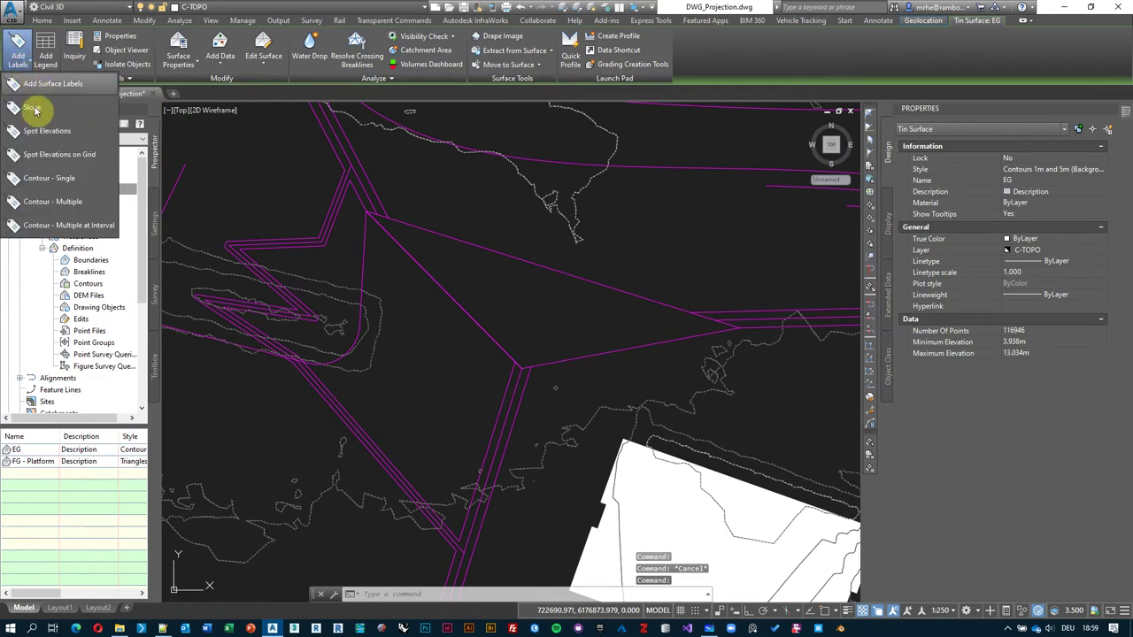
click(37, 131)
click(364, 210)
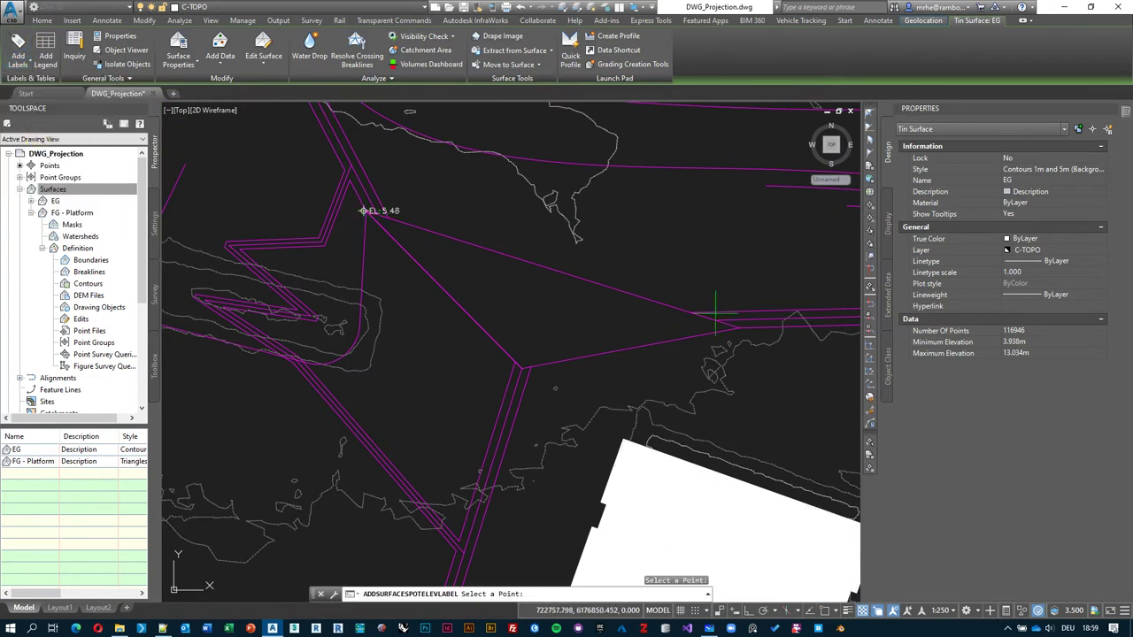
click(748, 327)
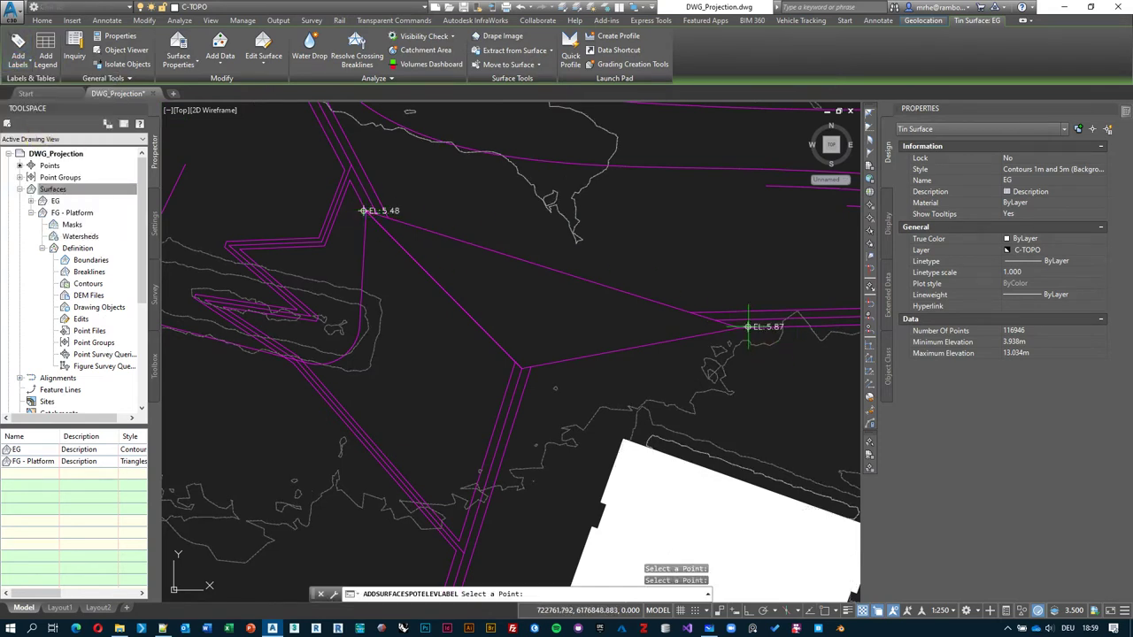
click(520, 376)
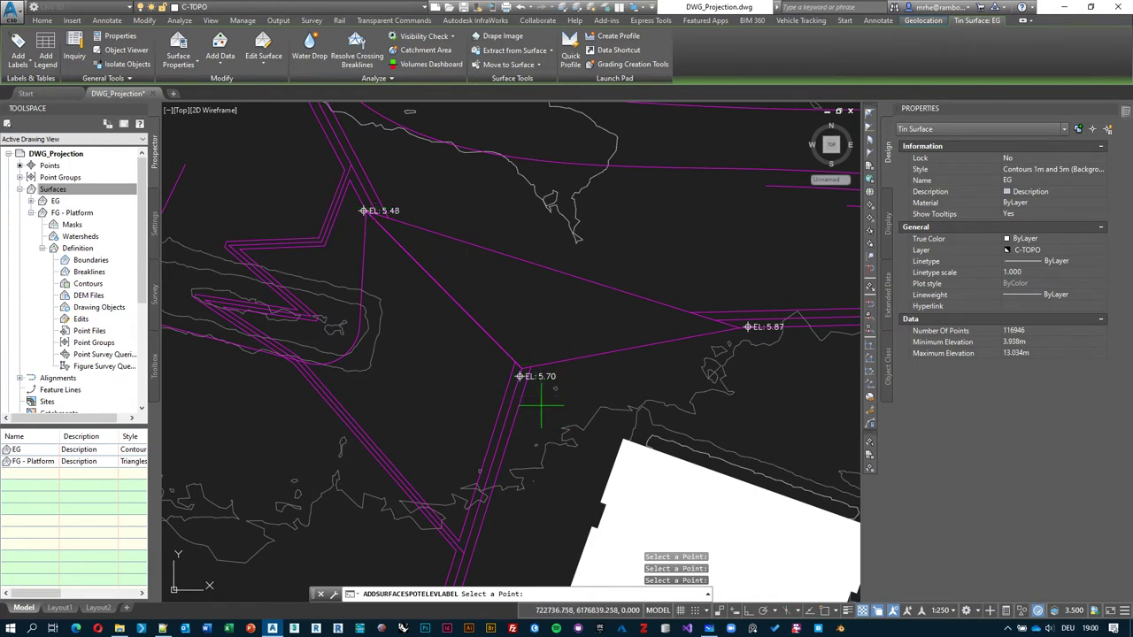
key(Escape)
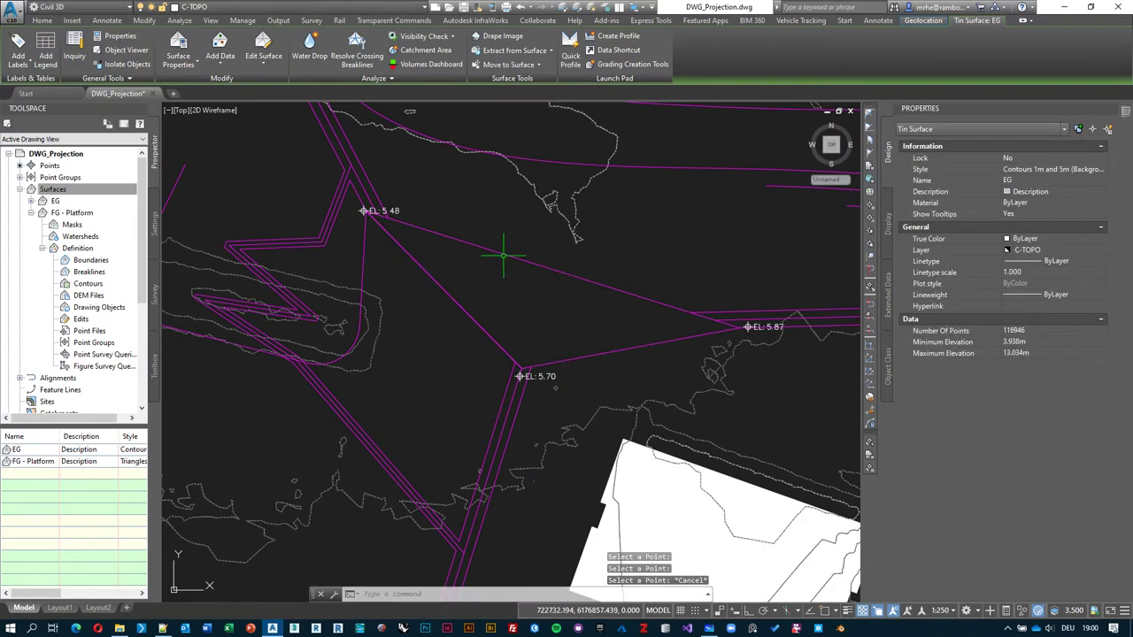
- Set the elevation of the closed triangular platform polyline to 5.7
click(499, 253)
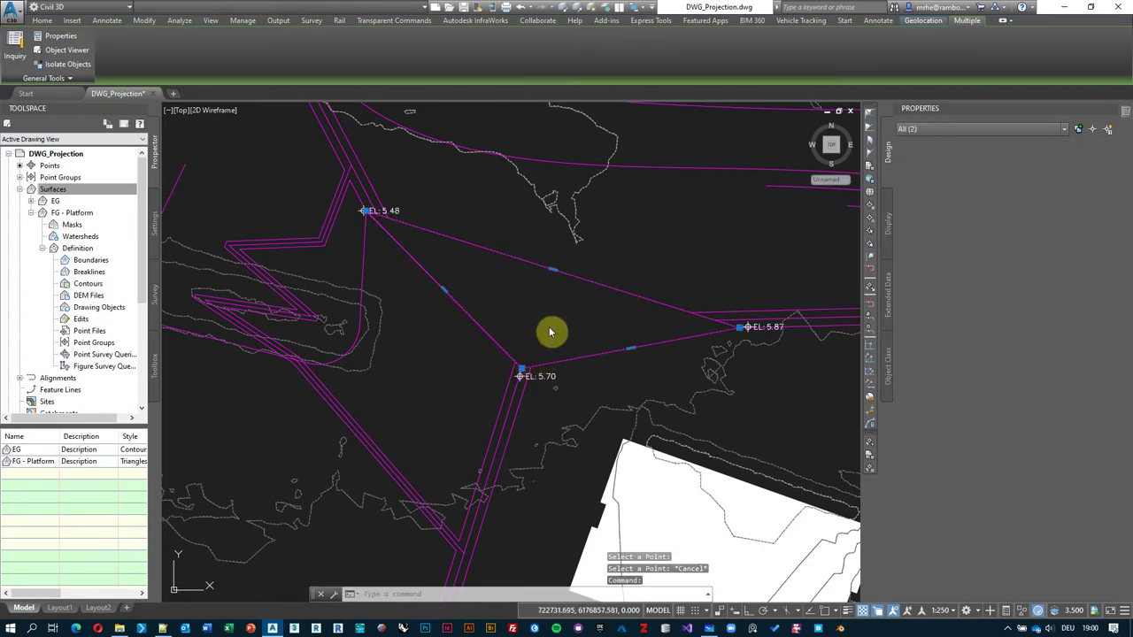
mouse_move(538, 316)
middle_down()
mouse_move(536, 284)
mouse_move(523, 309)
middle_up()
key(Escape)
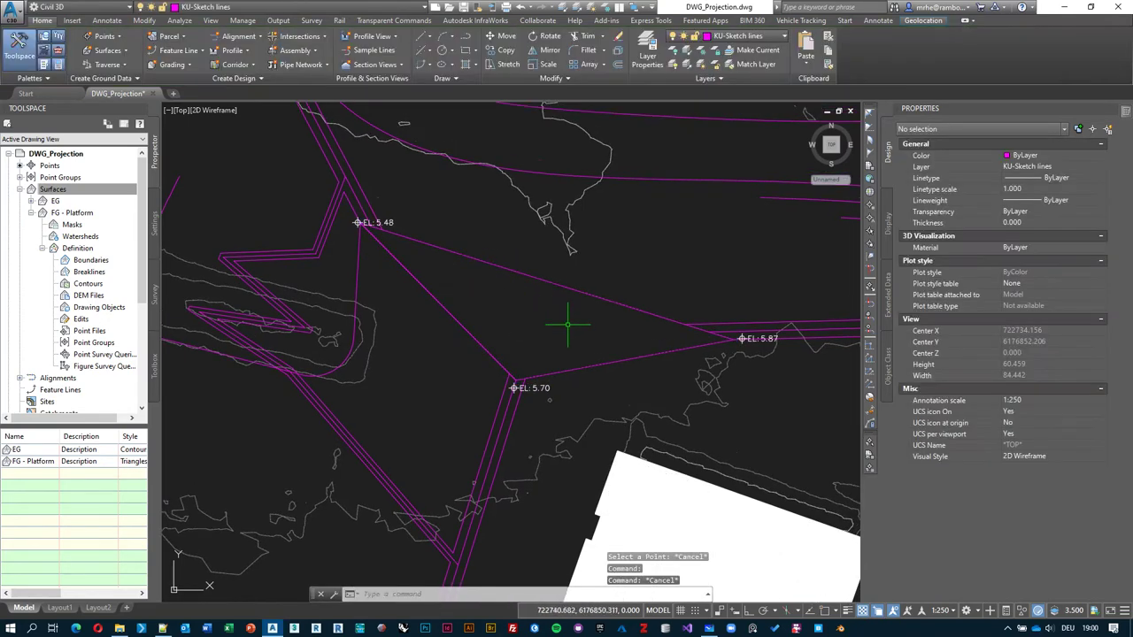
click(561, 286)
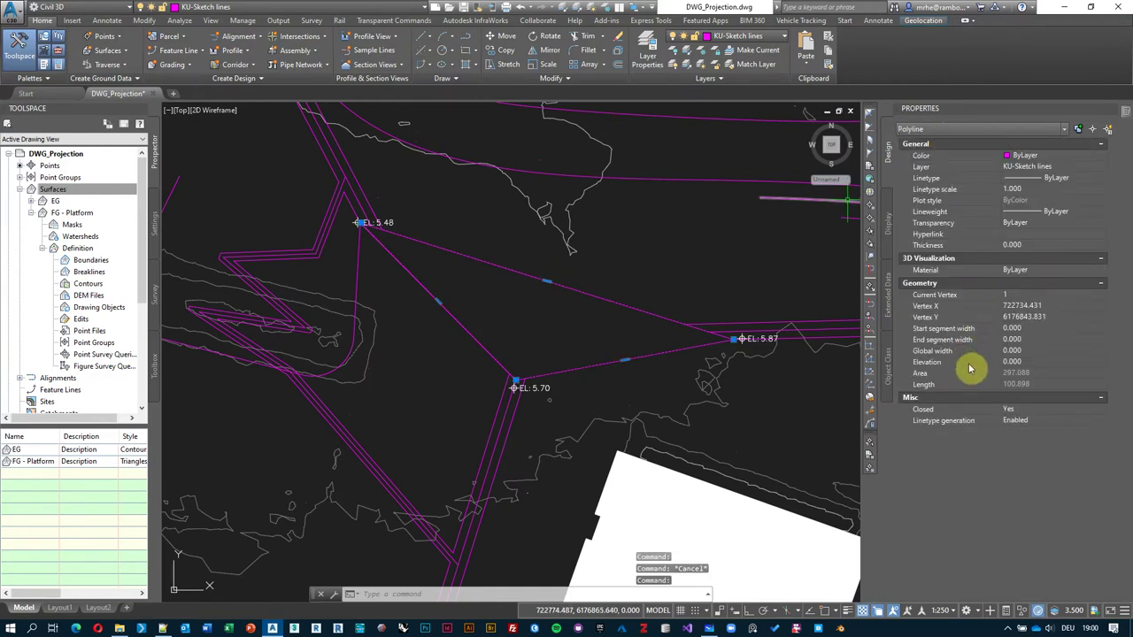
click(1032, 363)
text(5.7)
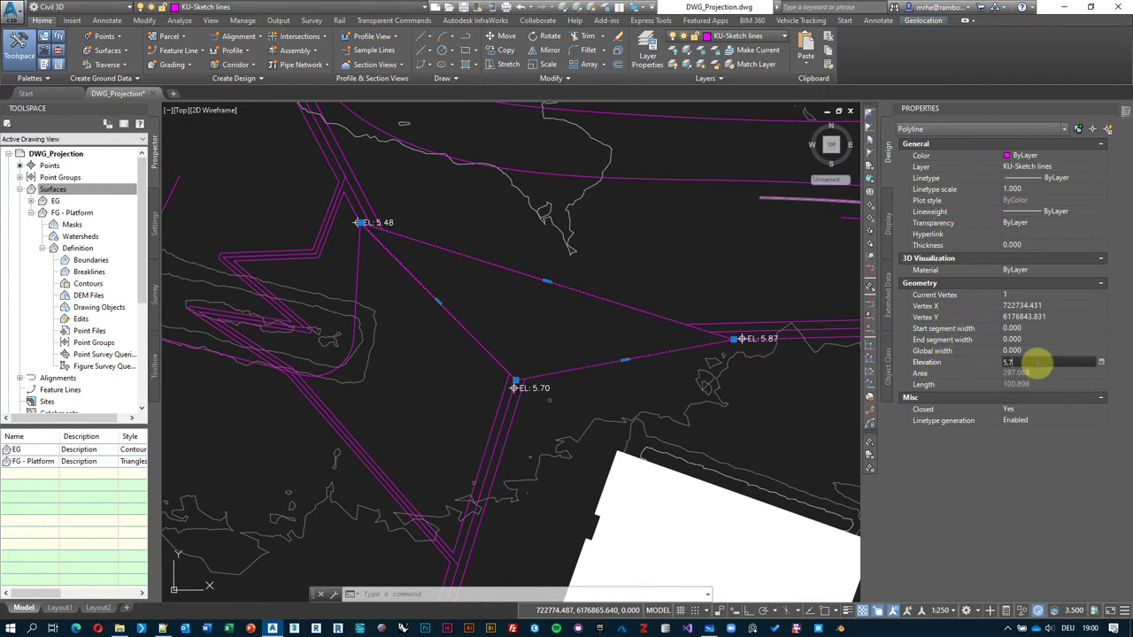
key(Return)
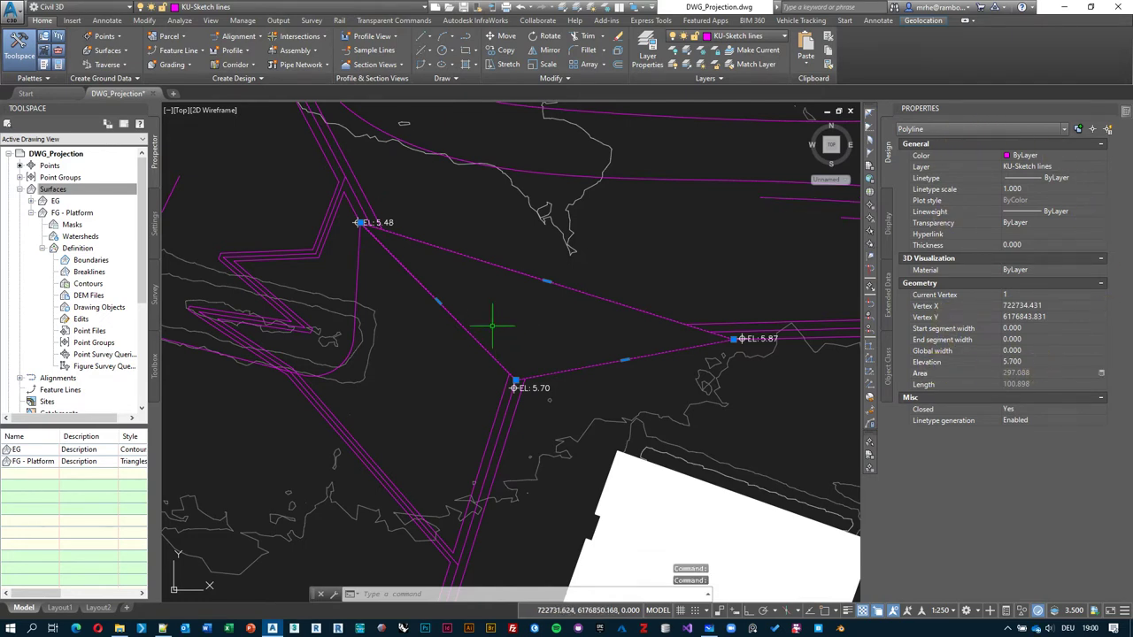
middle_drag(490, 313, 504, 304)
key(Escape)
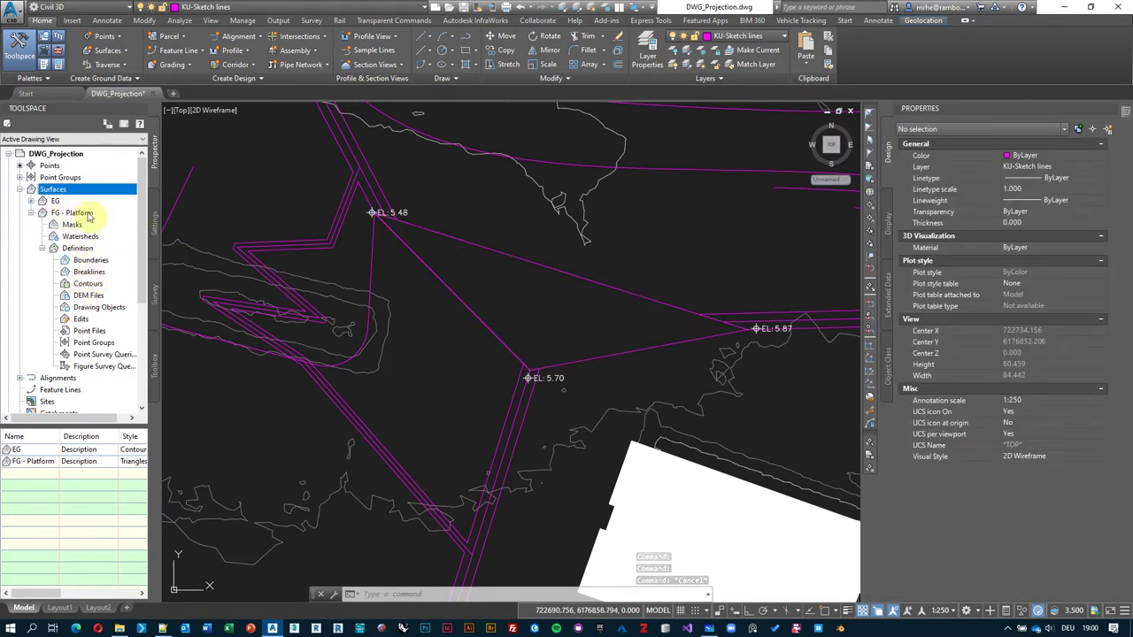
- Add the triangular platform polyline to the FG - Platform surface as a standard breakline with a mid-ordinate distance of 1.000 m
right_click(92, 274)
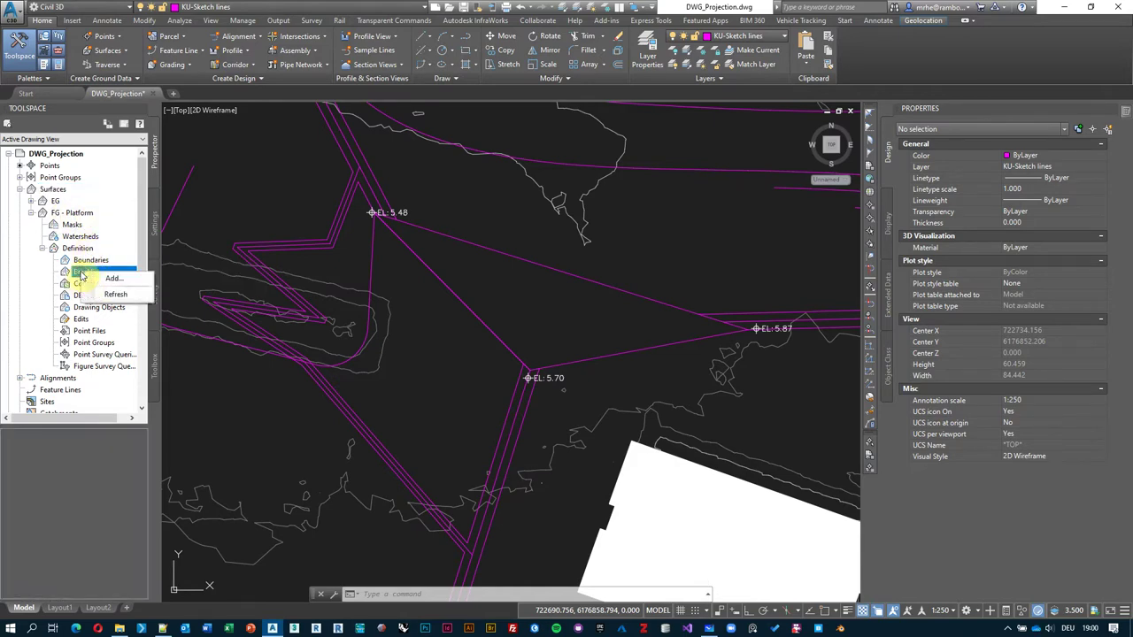
click(111, 277)
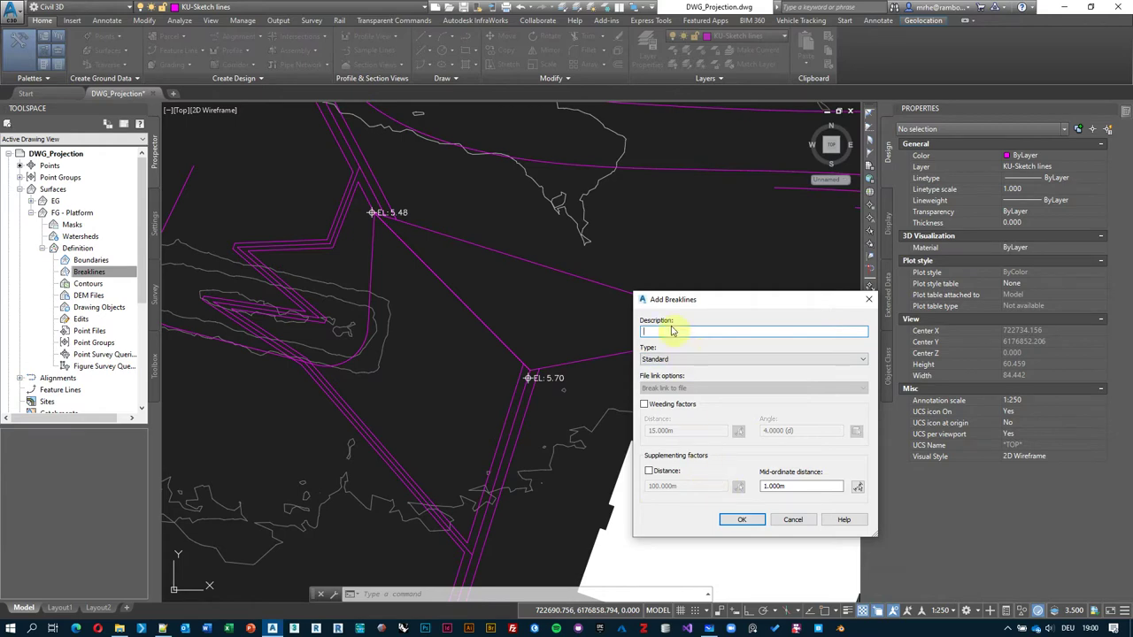
click(740, 520)
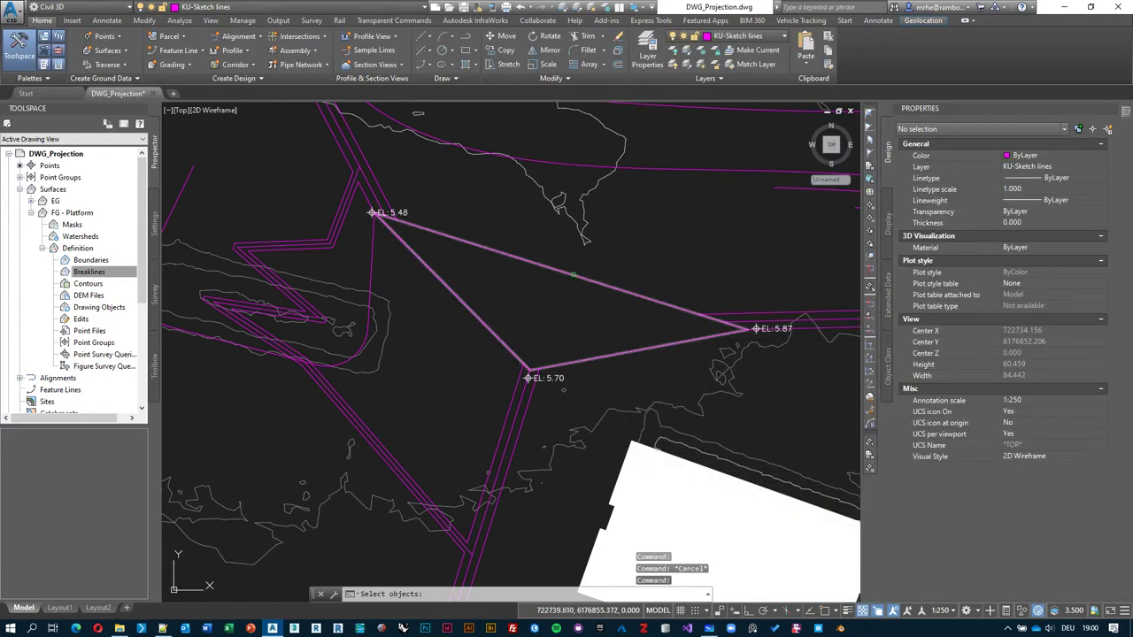
click(577, 276)
right_click(679, 272)
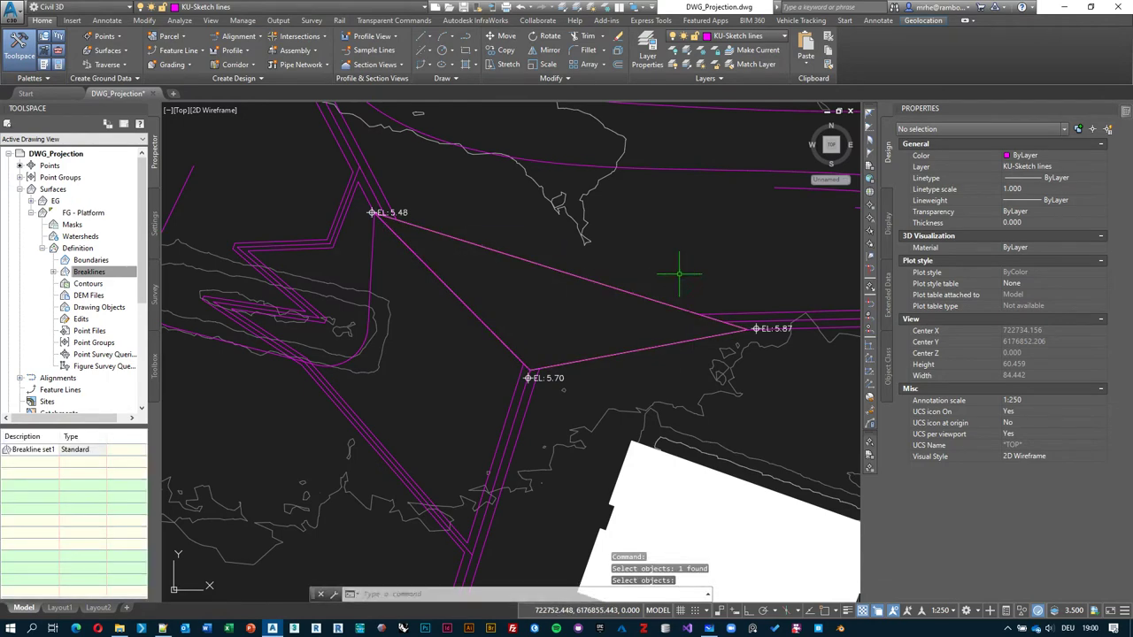
- Examine the FG - Platform surface in 3D in the Object Viewer
click(552, 272)
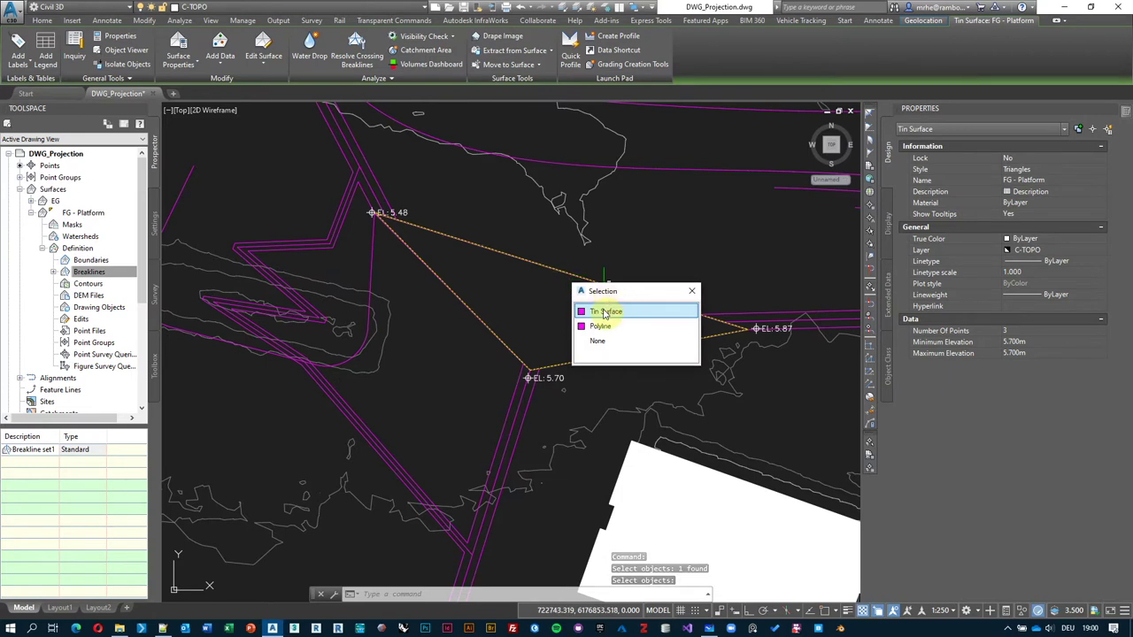
click(605, 313)
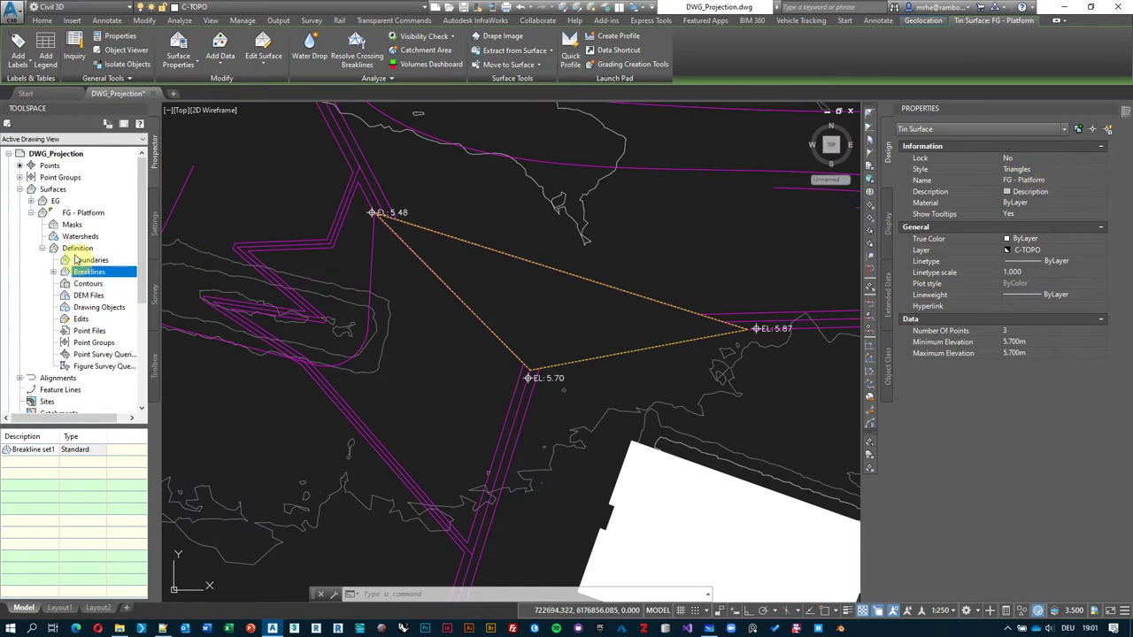
right_click(505, 231)
click(551, 393)
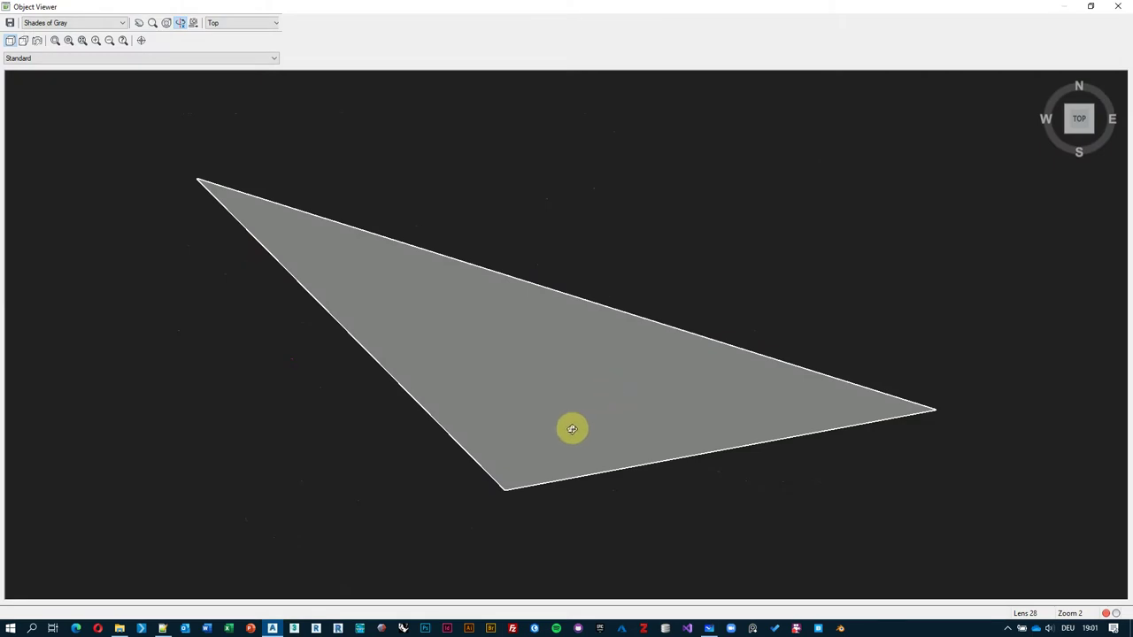
drag(572, 428, 711, 394)
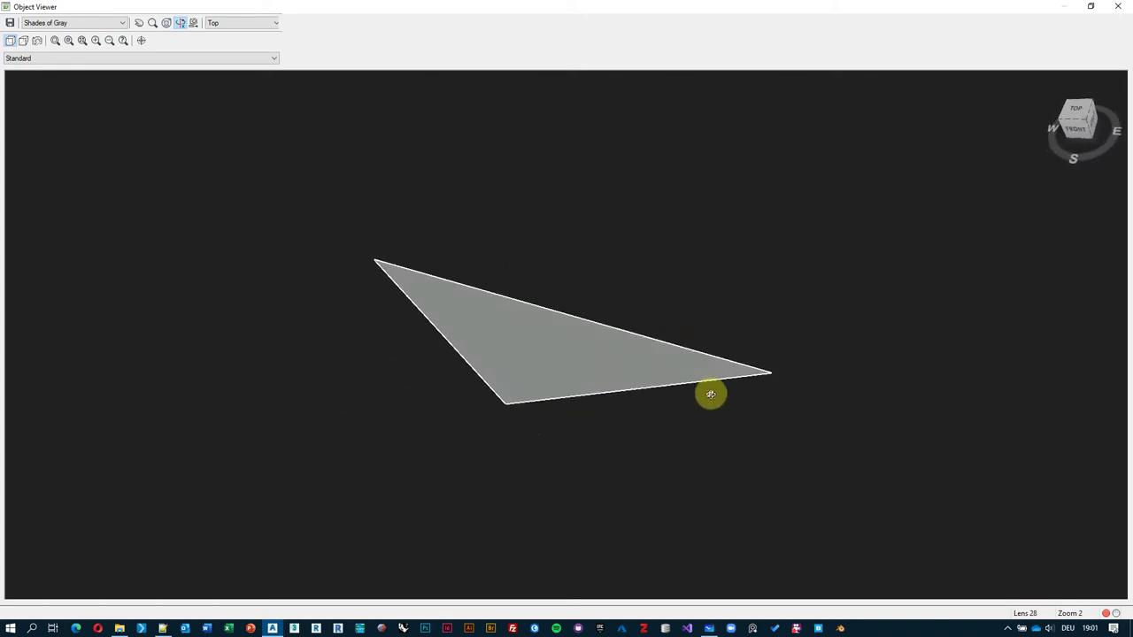
key(Escape)
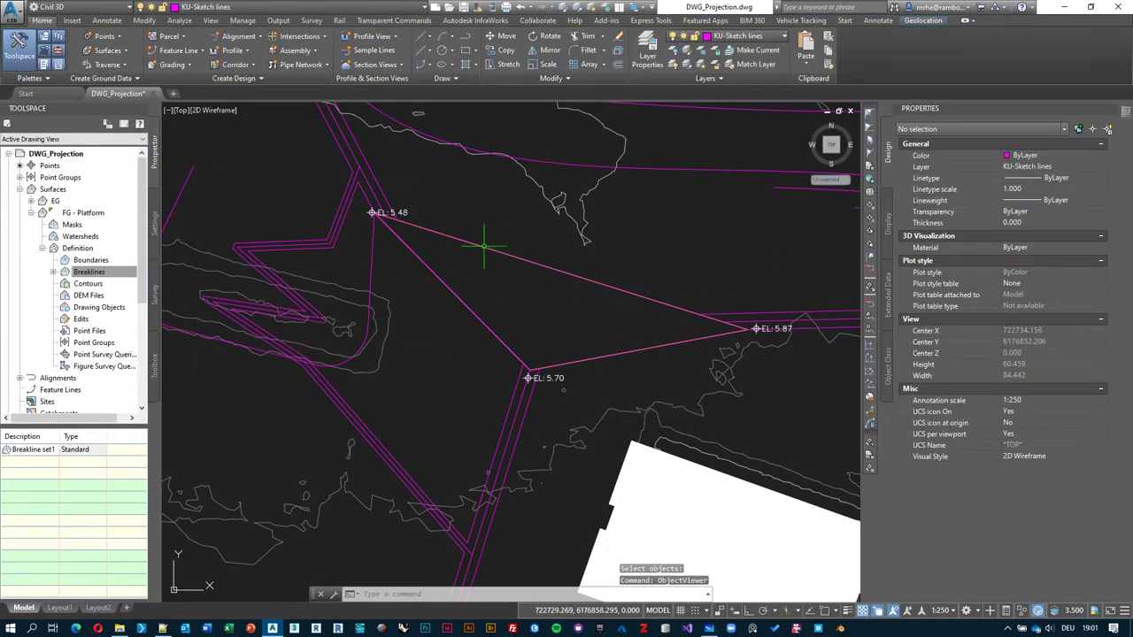
key(Escape)
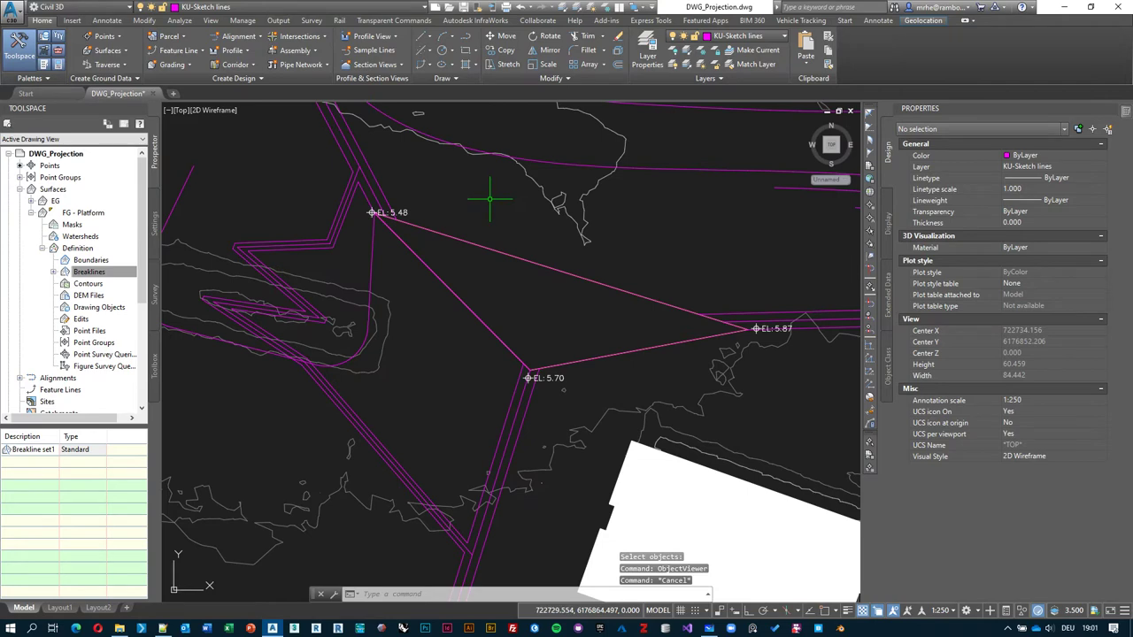
- Create a new surface style named Triangles Proposed for the FG - Platform surface
click(488, 249)
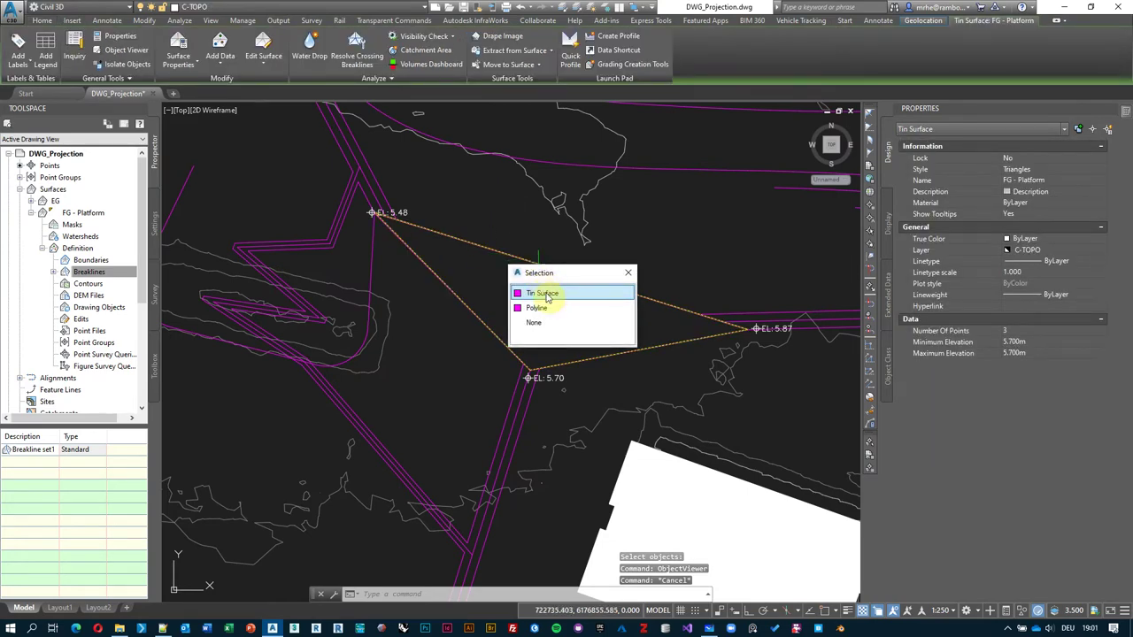
click(547, 295)
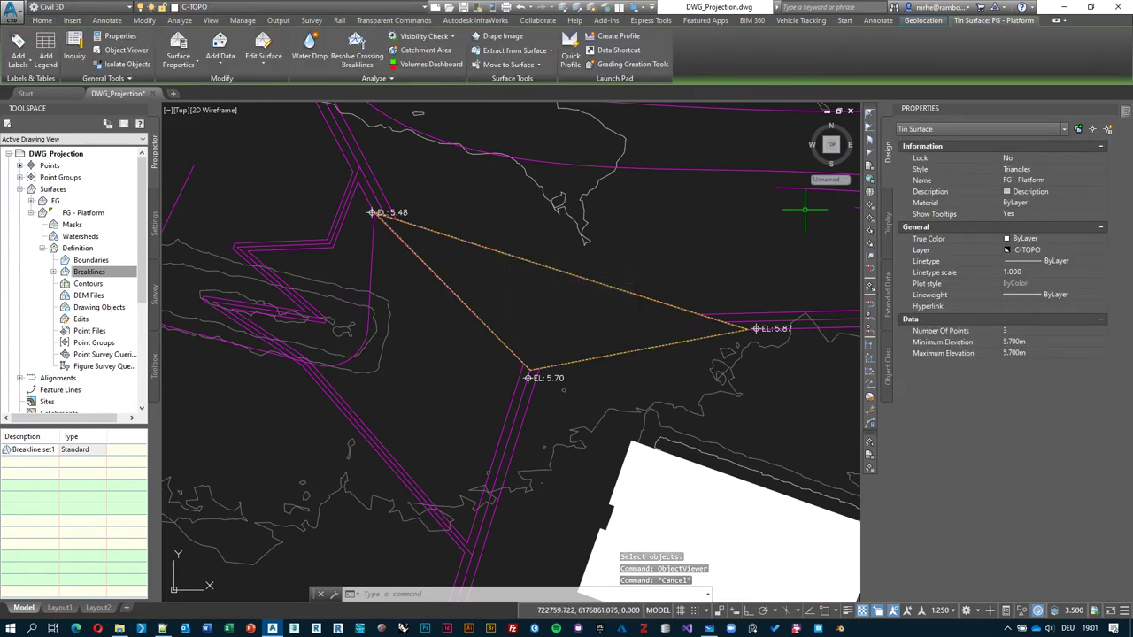
click(1107, 171)
click(1100, 170)
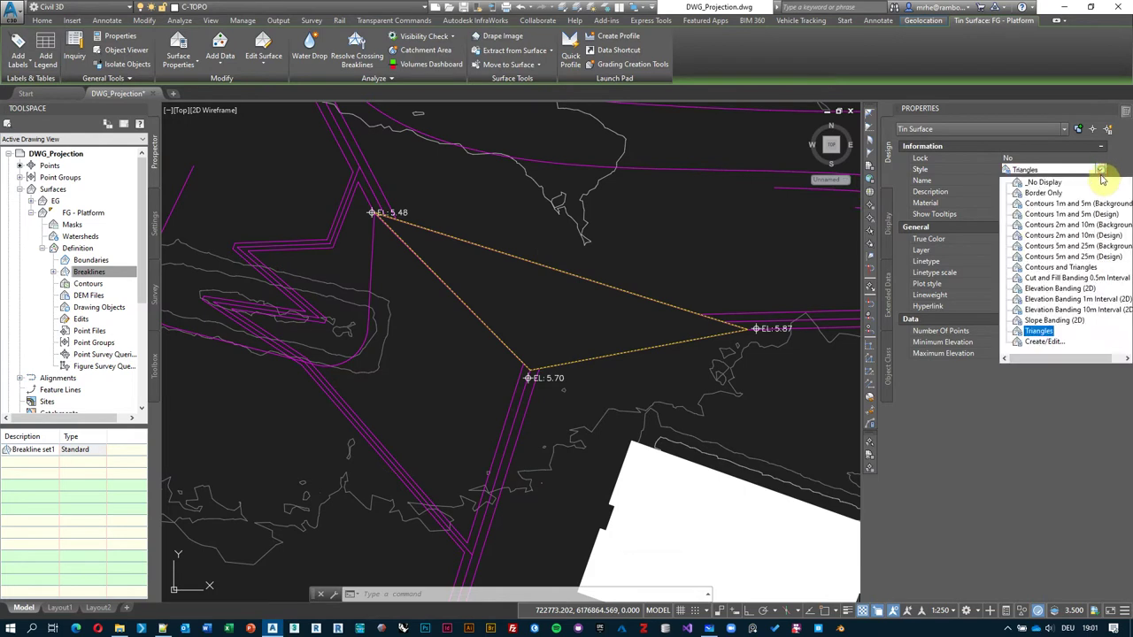
click(1028, 342)
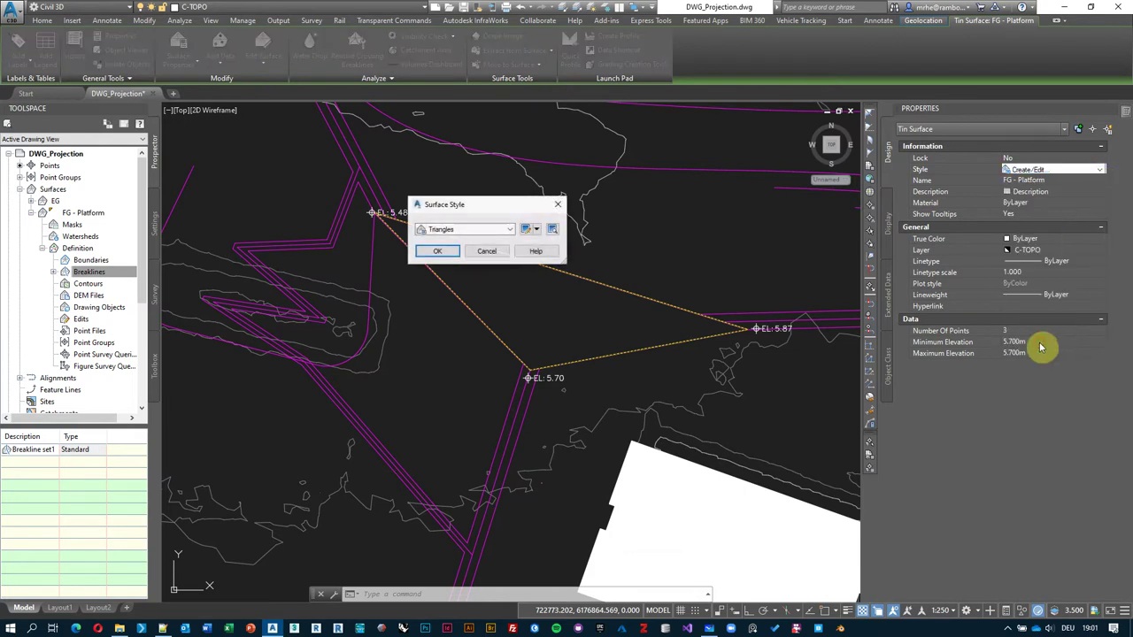
click(536, 232)
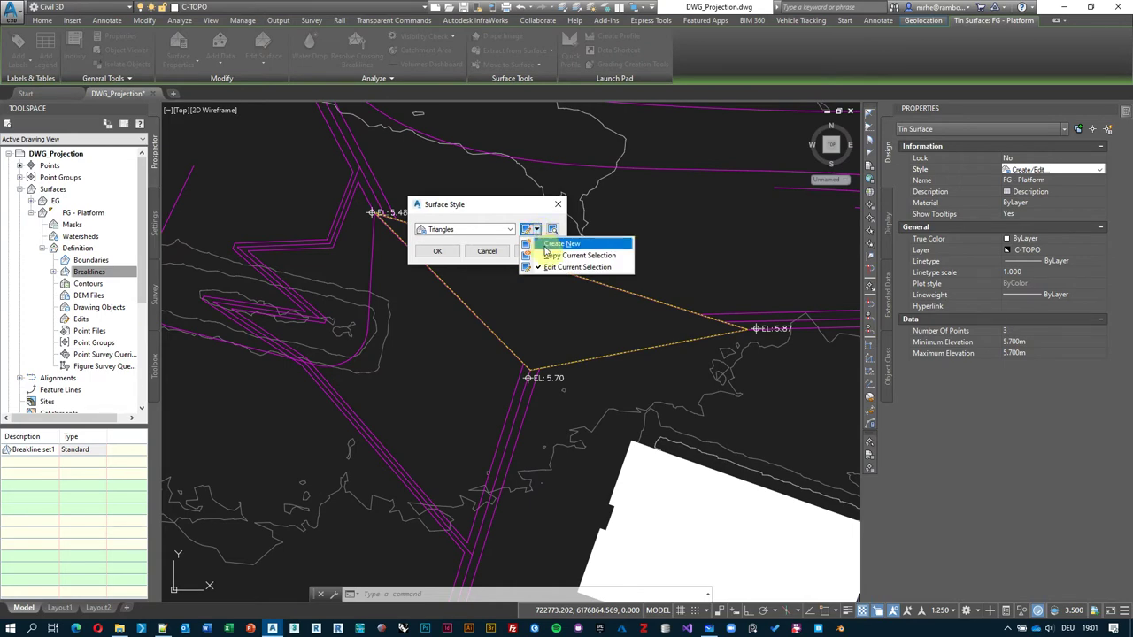
click(547, 247)
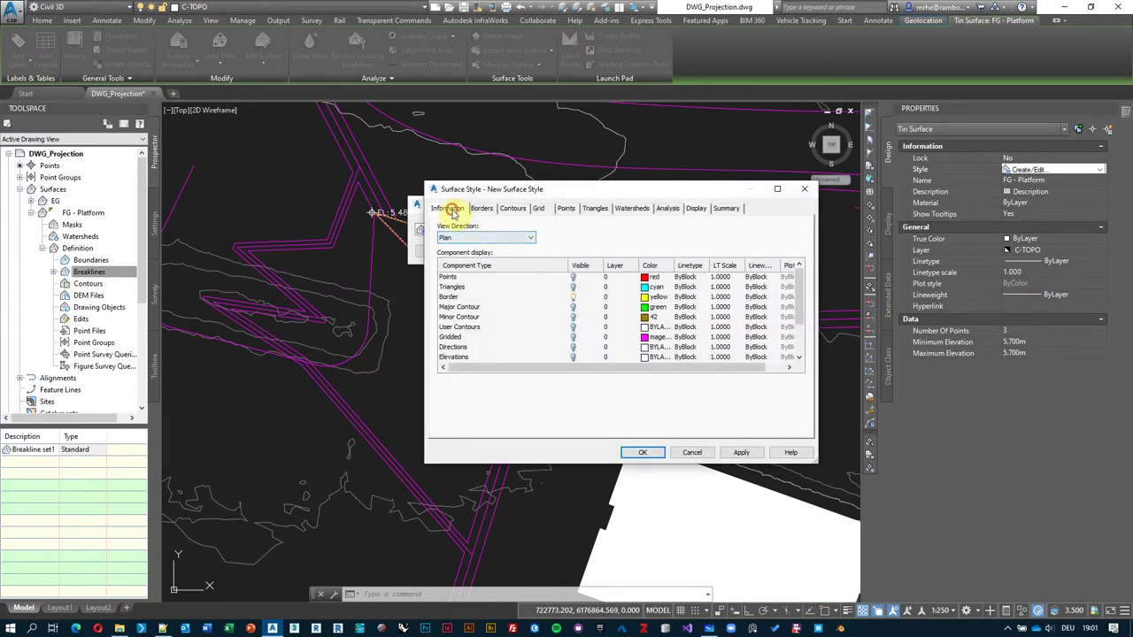
triple_click(514, 235)
text(Triangles Proposed)
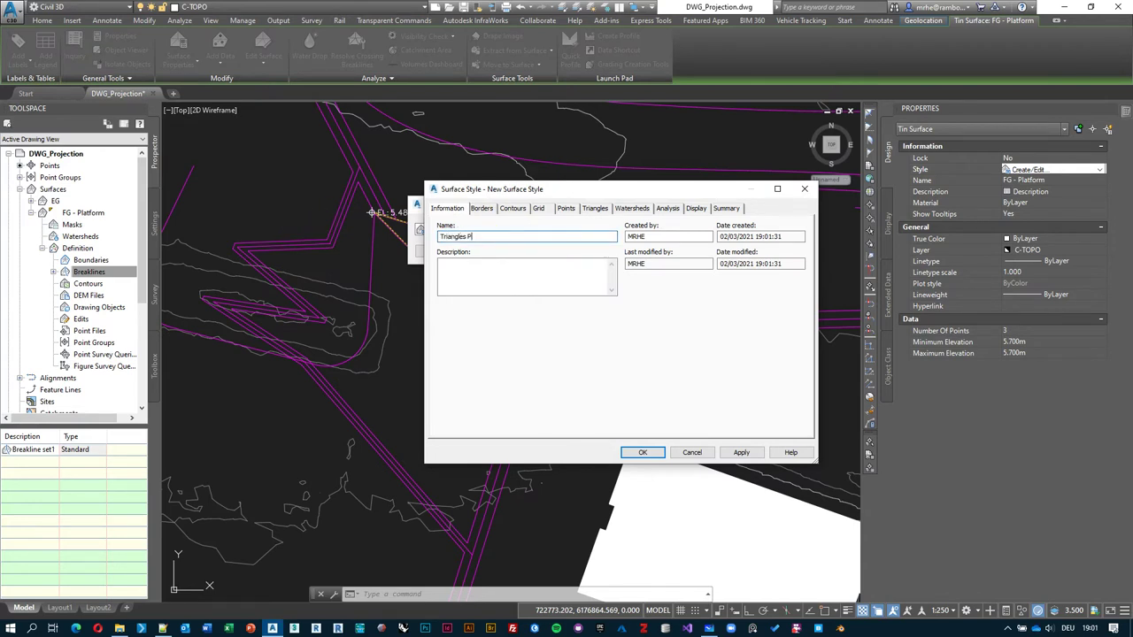
- Make the Triangles component visible in the new style's plan display and apply the style to the FG - Platform surface
click(697, 209)
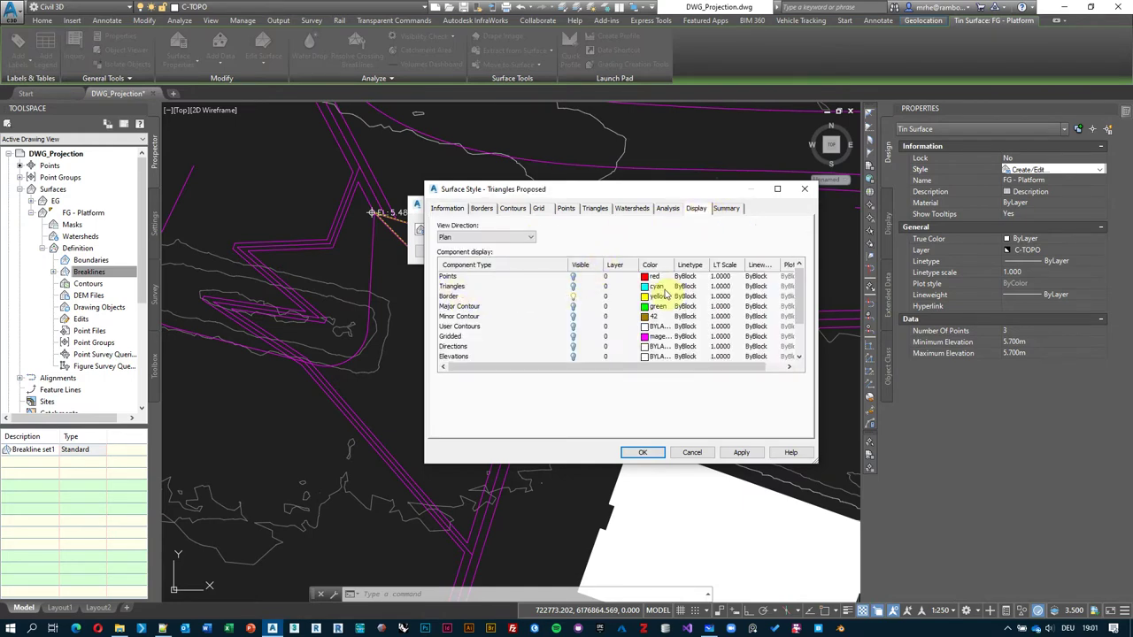
click(573, 286)
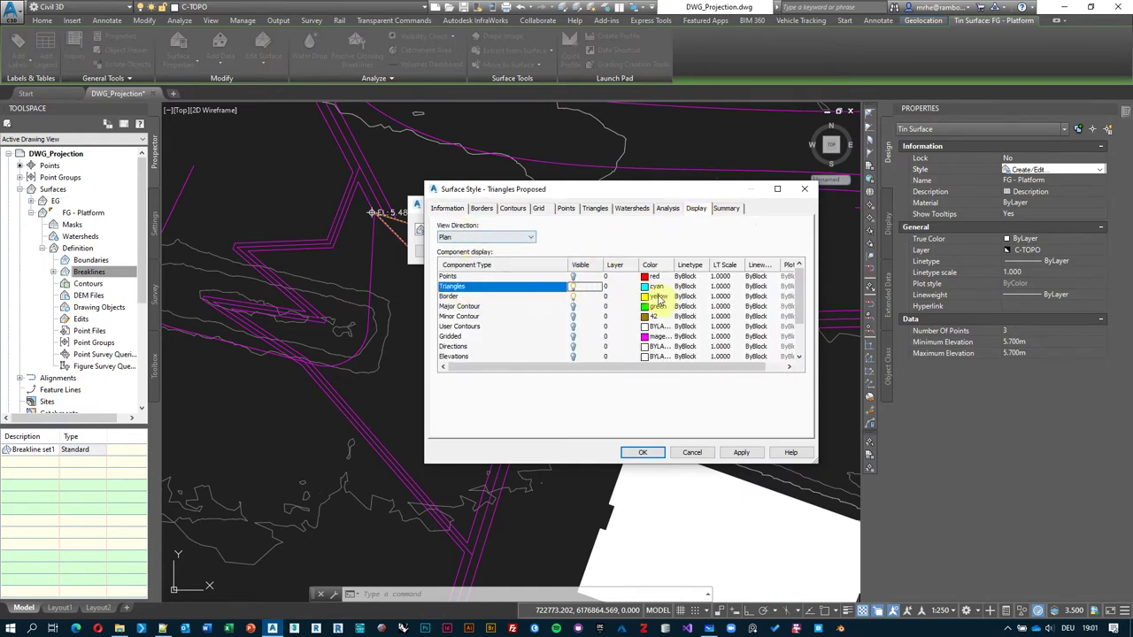
click(643, 453)
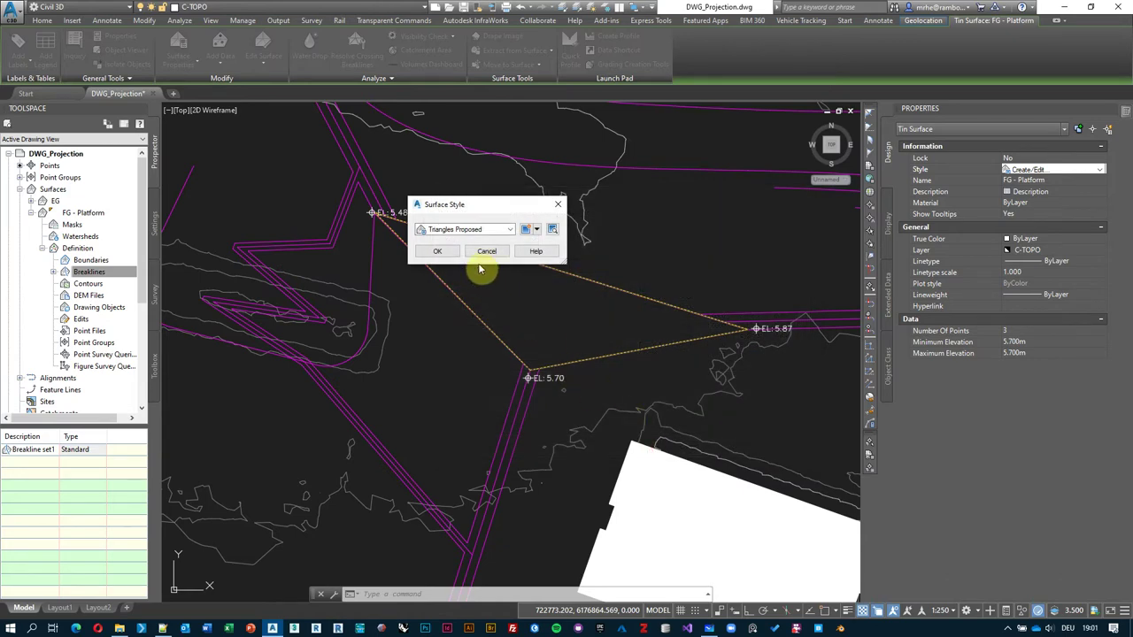
click(448, 254)
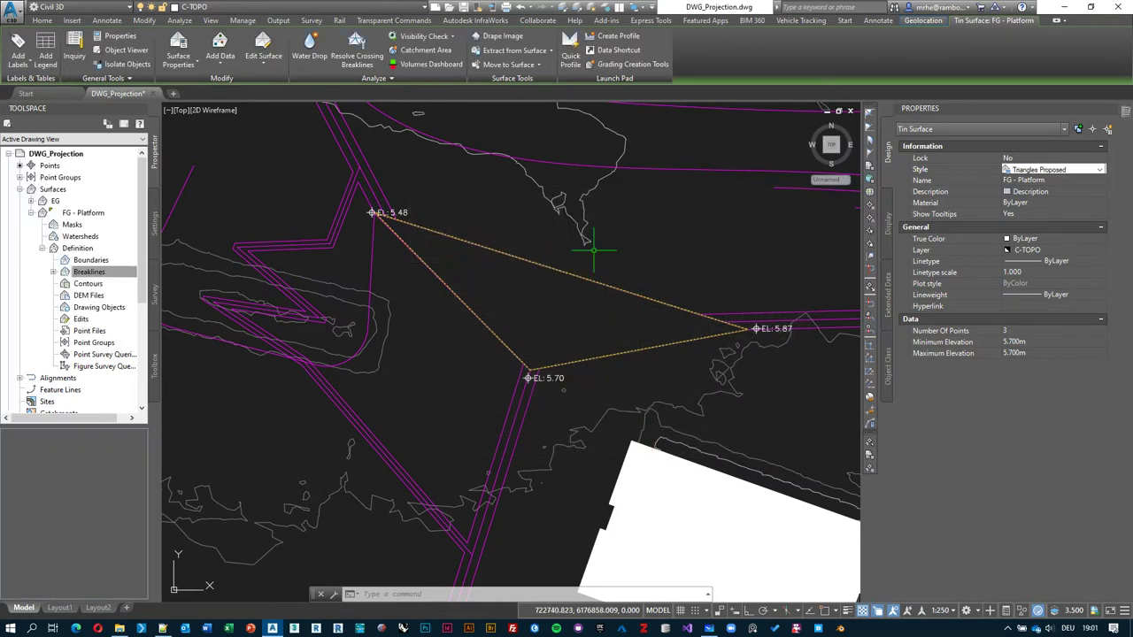
middle_drag(688, 253, 589, 309)
key(Escape)
click(595, 317)
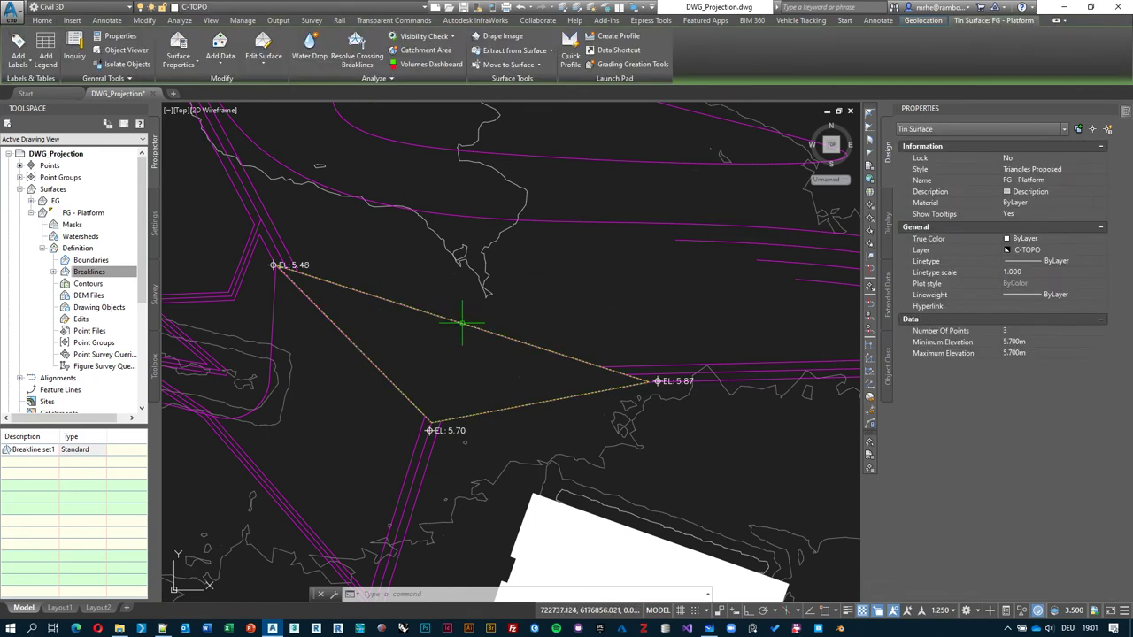
middle_drag(284, 239, 350, 250)
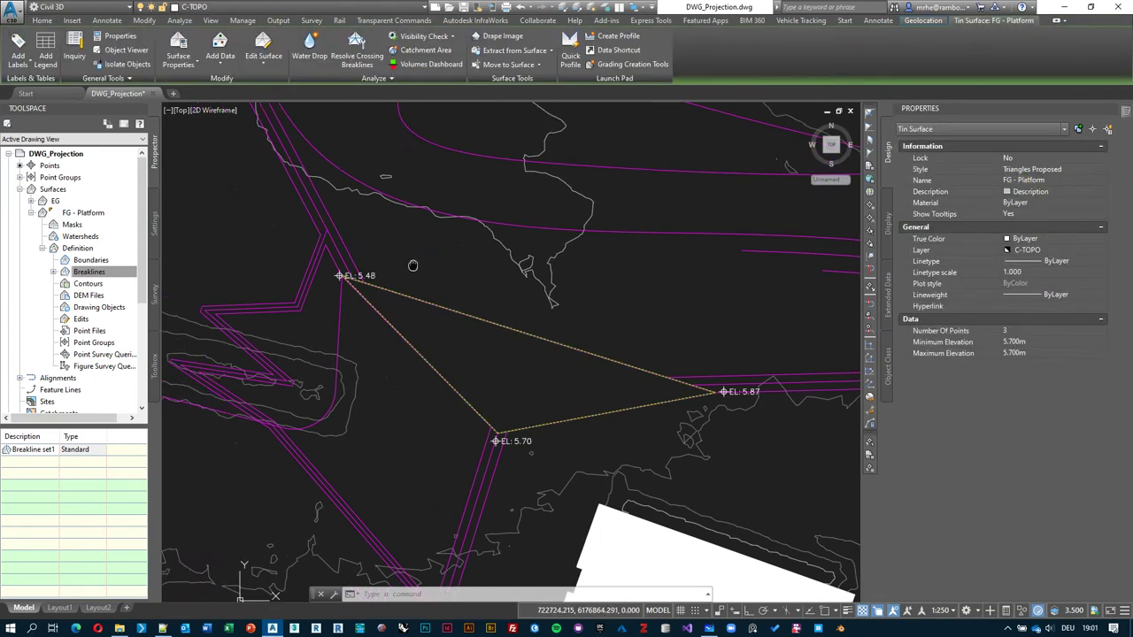
click(531, 260)
right_click(437, 263)
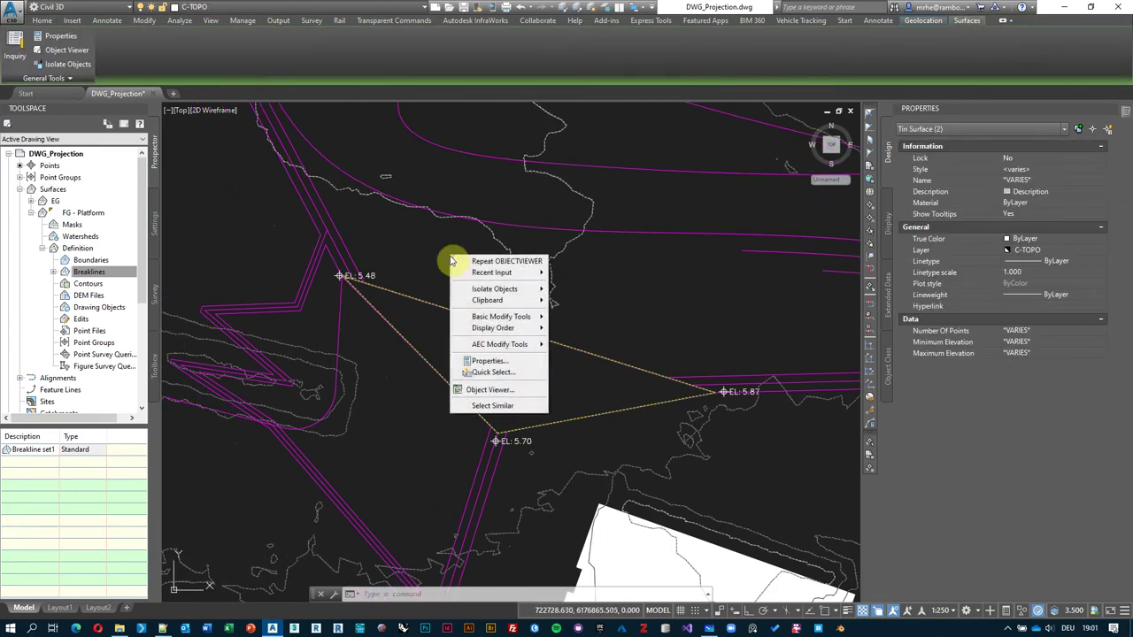
key(Escape)
key(Escape)
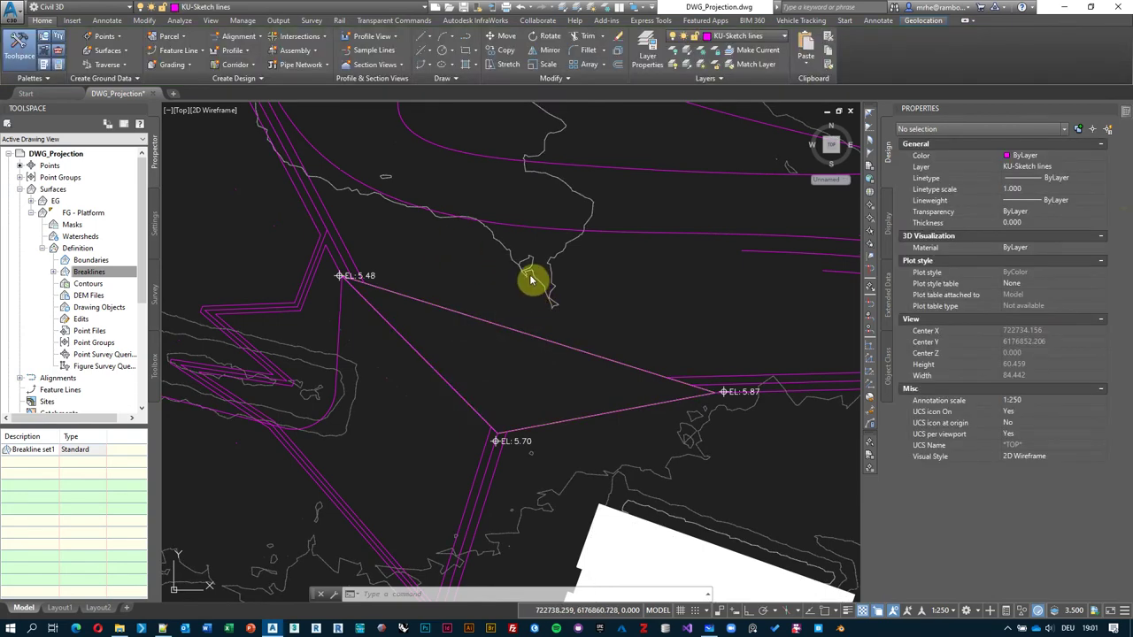
- Open the EG and FG - Platform surfaces together in the Object Viewer and view the terrain at an oblique angle
click(531, 280)
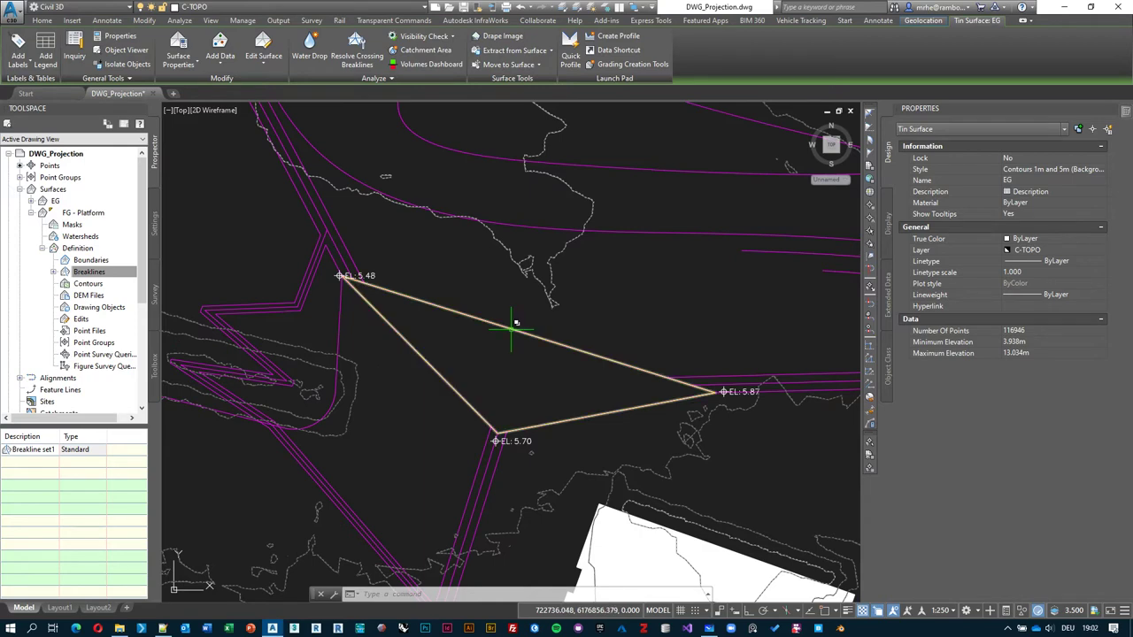
click(535, 340)
click(563, 375)
right_click(486, 273)
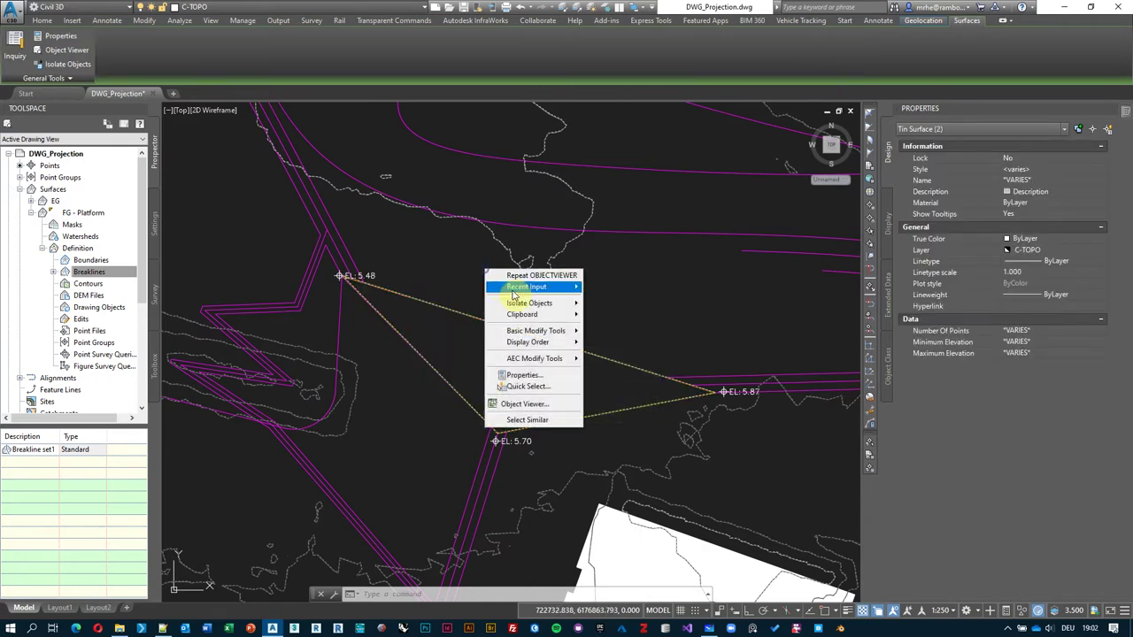
click(552, 406)
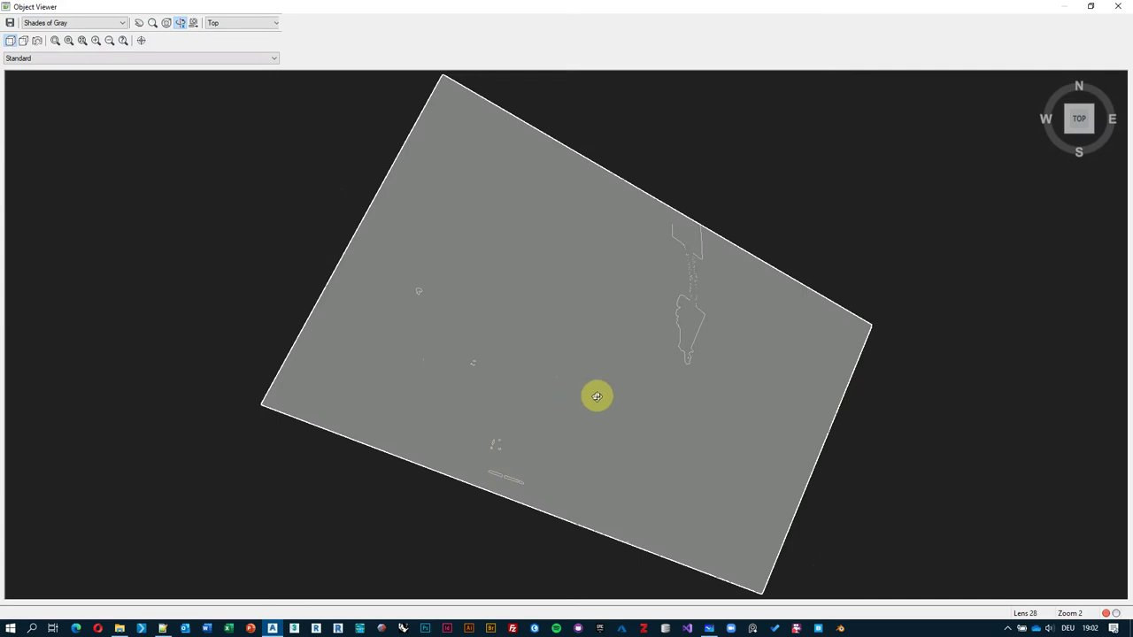
drag(597, 395, 557, 186)
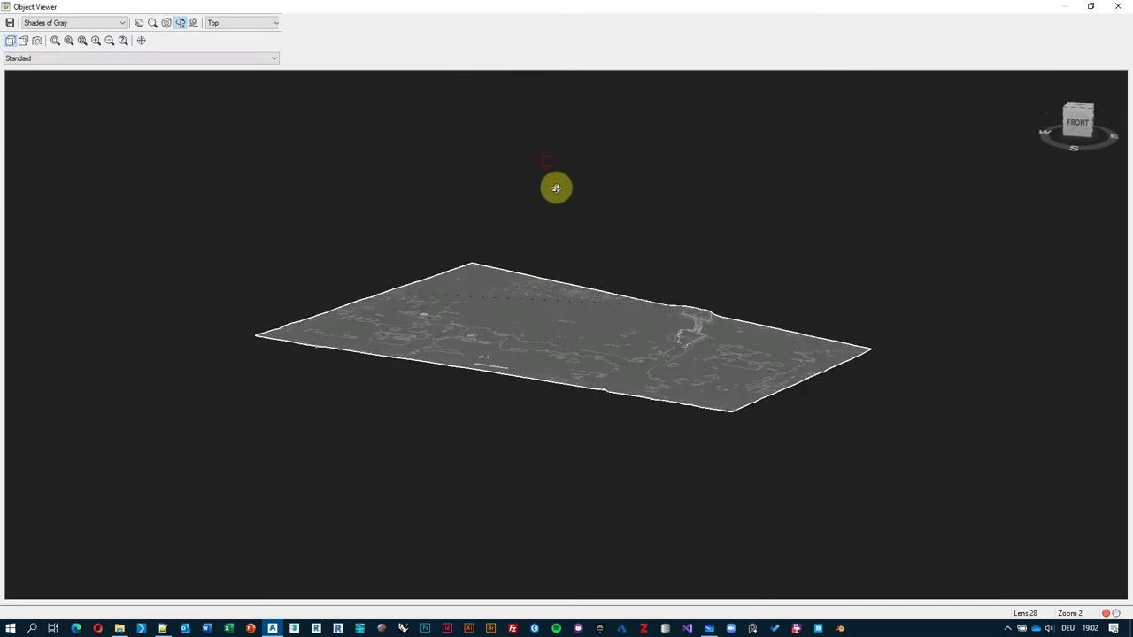
scroll(557, 303, up, 5)
scroll(545, 346, up, 5)
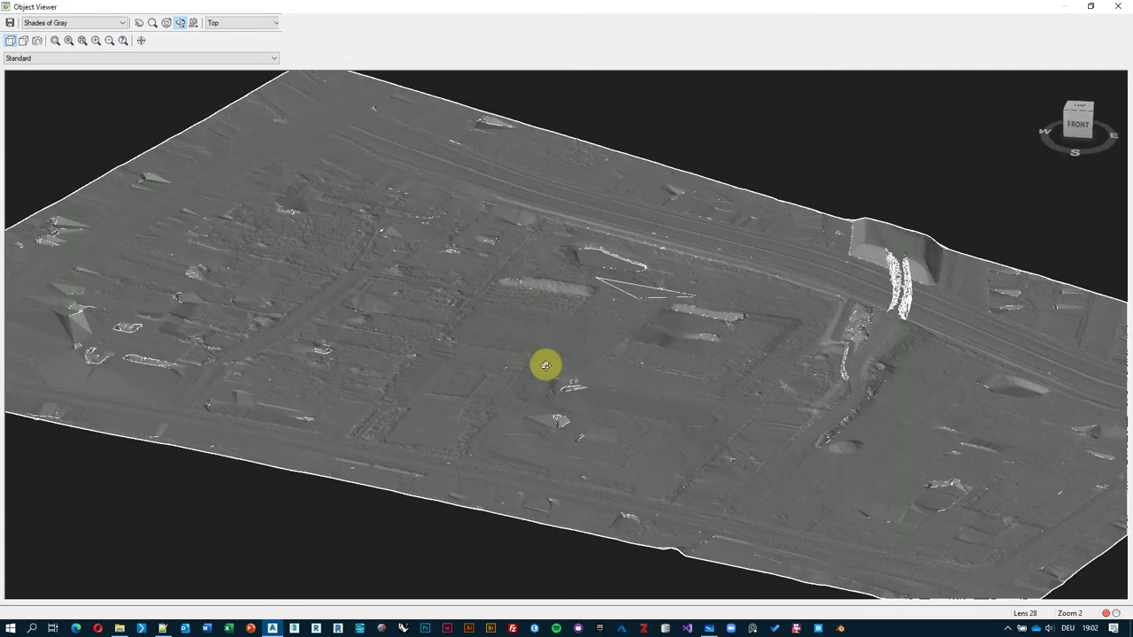
- Display both surfaces in the Shaded visual style and examine how the platform intersects the existing terrain from several angles
click(81, 21)
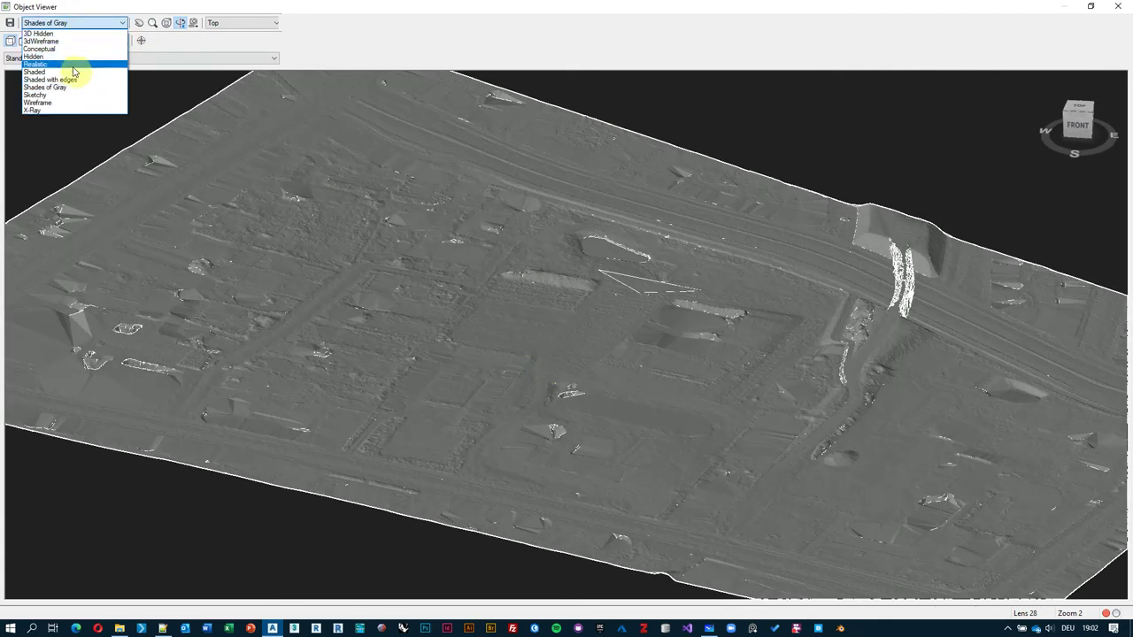
click(75, 67)
scroll(665, 297, up, 5)
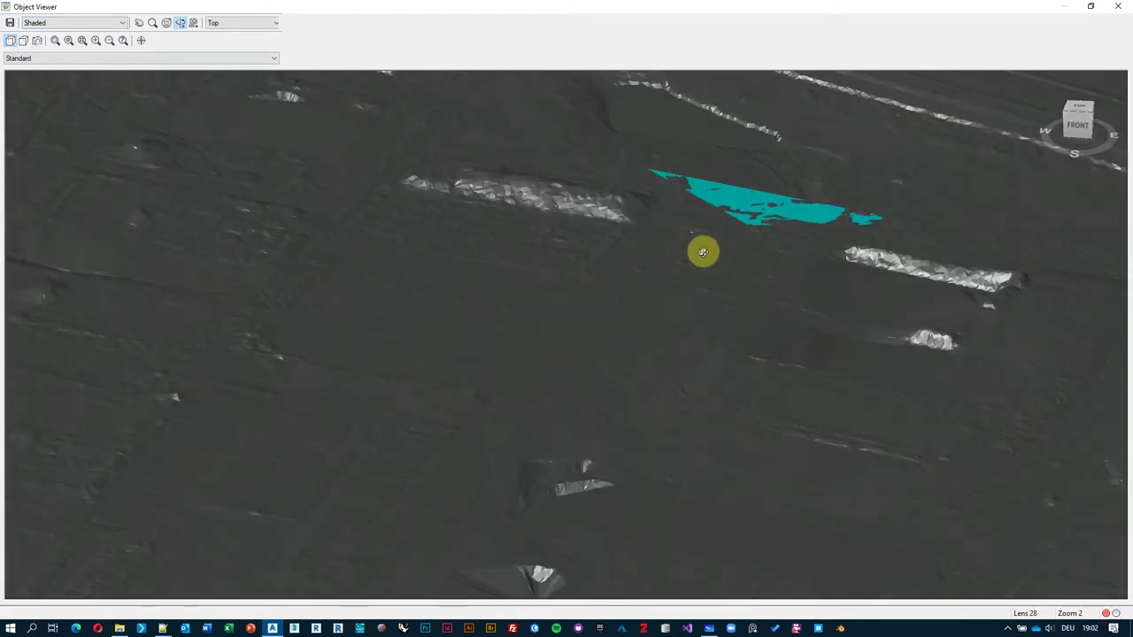
mouse_move(703, 251)
mouse_down()
mouse_move(513, 294)
mouse_move(470, 364)
mouse_up()
scroll(463, 327, up, 6)
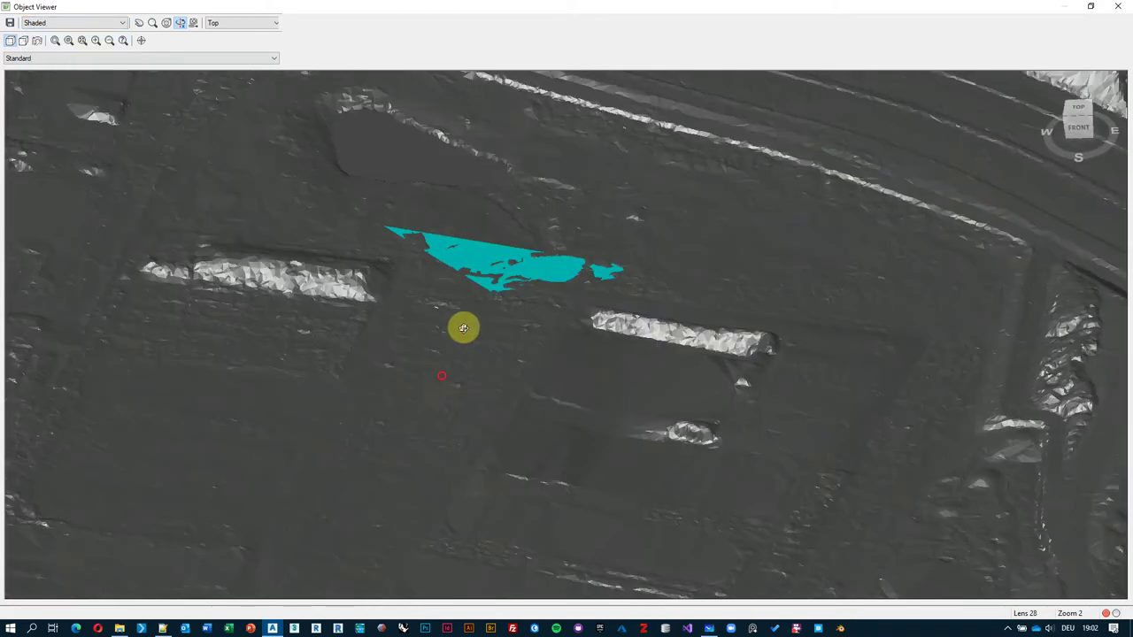
scroll(709, 342, down, 5)
mouse_move(751, 381)
mouse_down()
mouse_move(629, 390)
mouse_move(654, 384)
mouse_up()
scroll(620, 316, up, 3)
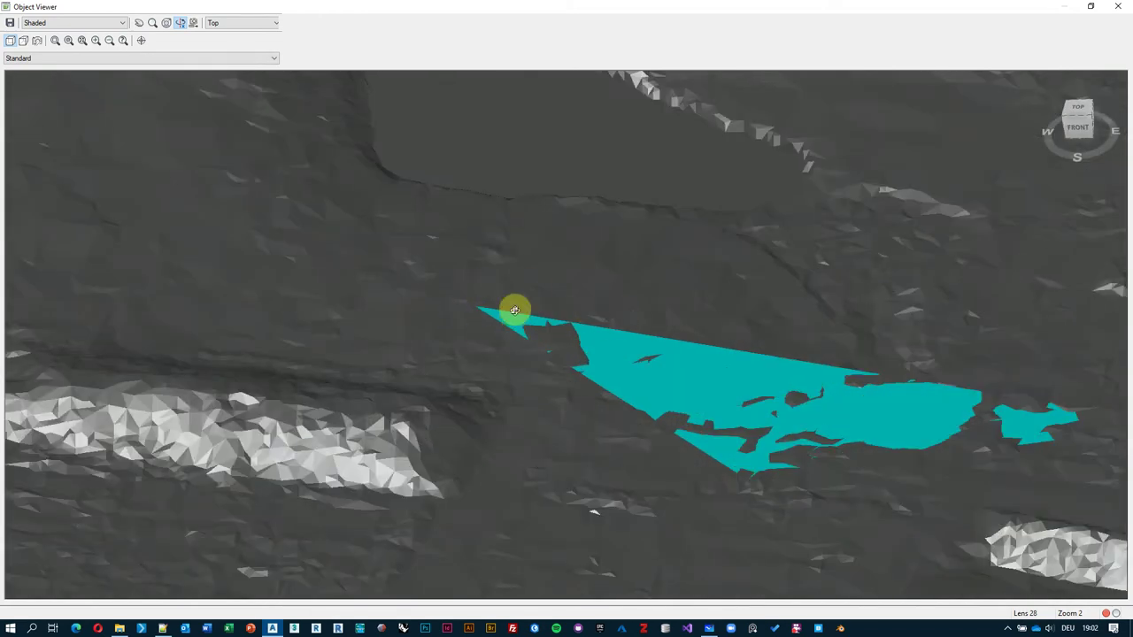
drag(991, 388, 533, 337)
scroll(533, 337, up, 5)
drag(536, 273, 501, 313)
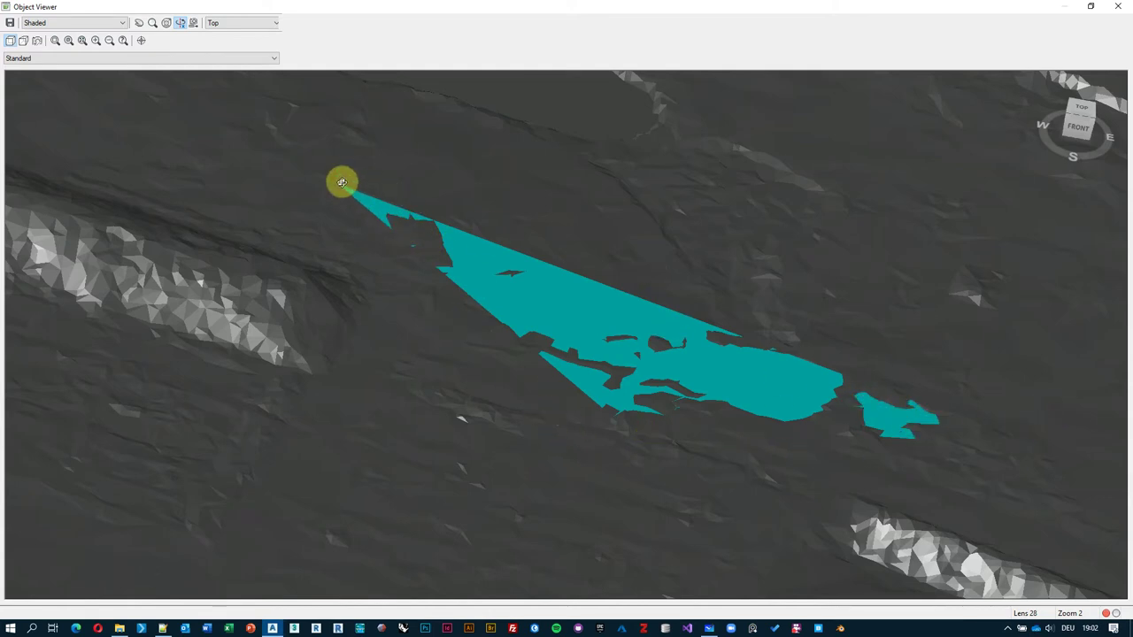
scroll(539, 293, down, 5)
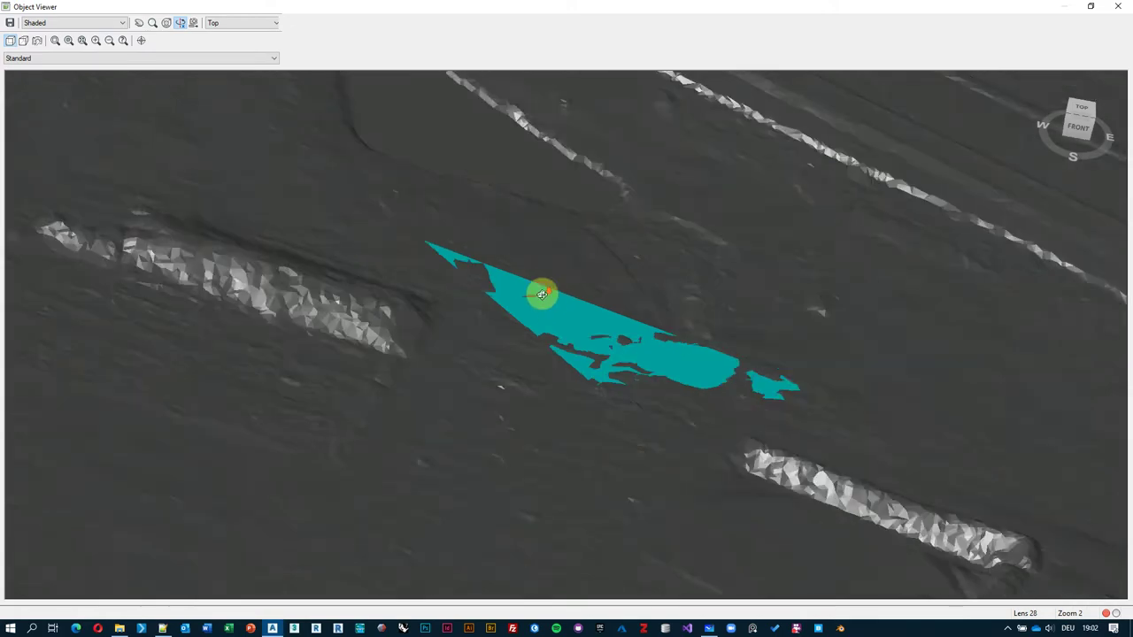
mouse_move(496, 271)
mouse_down()
mouse_move(465, 352)
mouse_move(475, 334)
mouse_up()
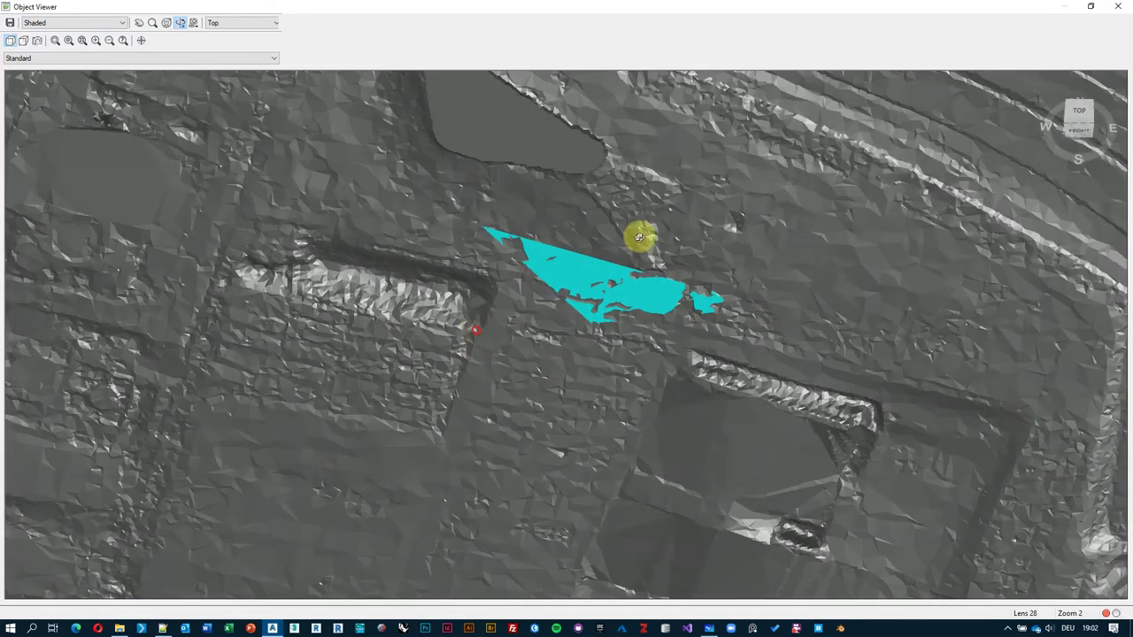
click(1118, 6)
- Switch to Microsoft Whiteboard to look at the workflow notes on proposed ground and modifying surfaces
scroll(467, 315, down, 3)
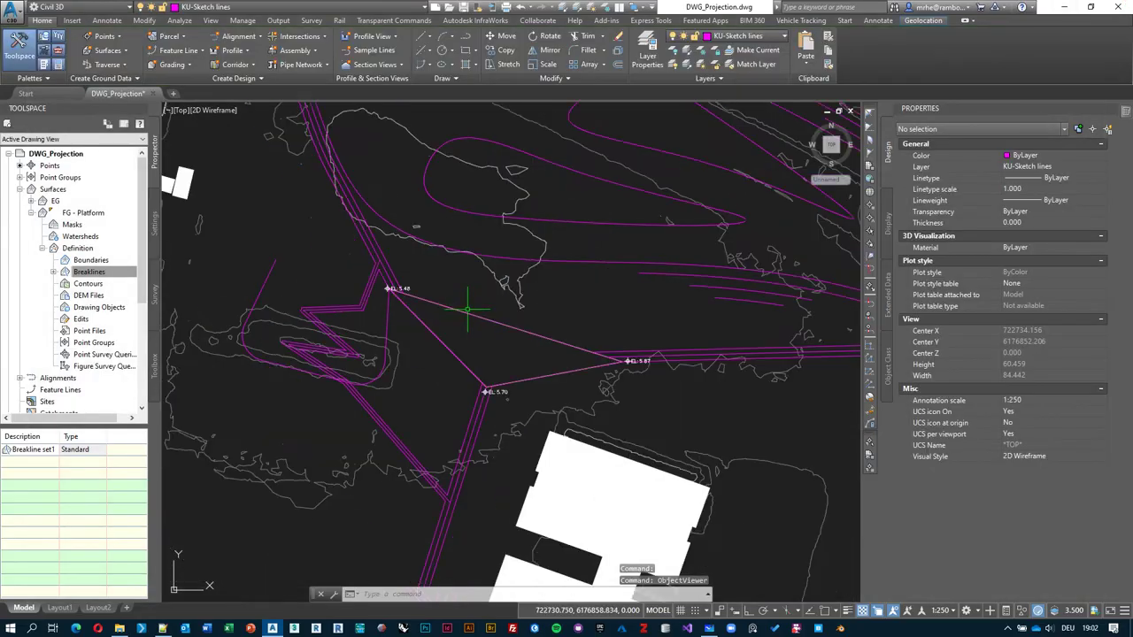
middle_drag(468, 309, 503, 373)
key(alt+Tab)
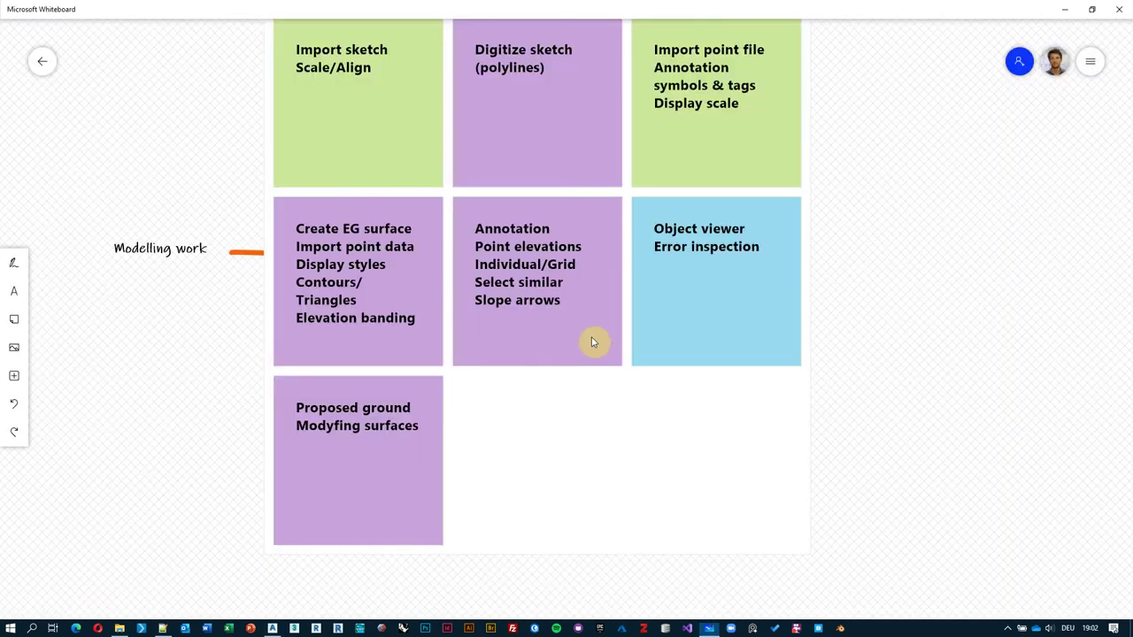
- Switch back to Civil 3D and look over the triangular platform and the sketch lines around it
key(alt+Tab)
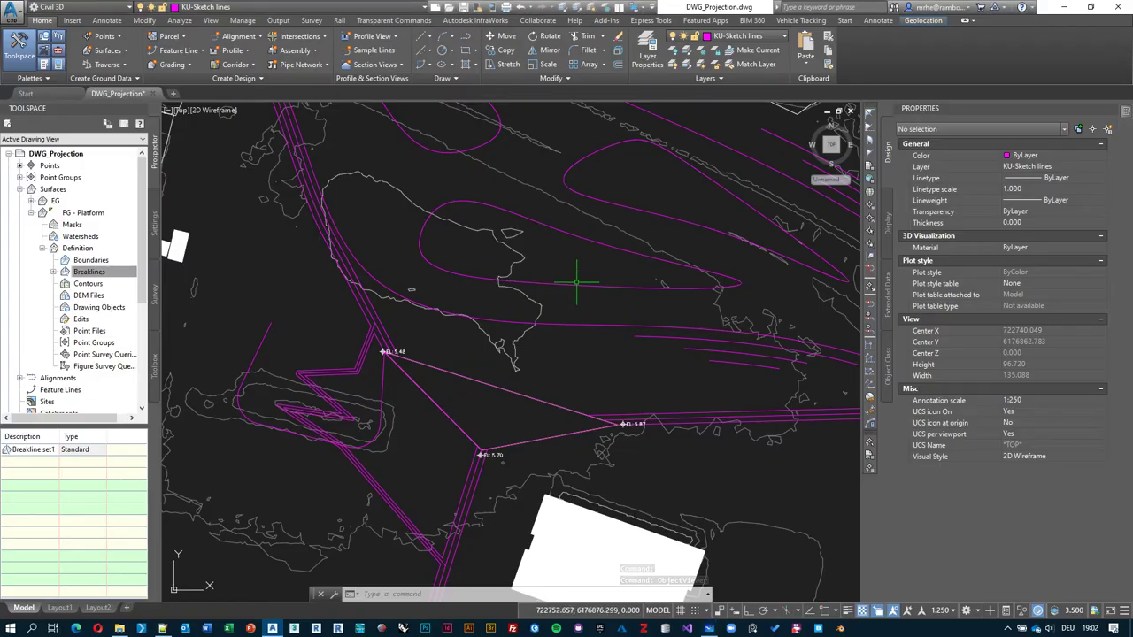
scroll(523, 336, up, 3)
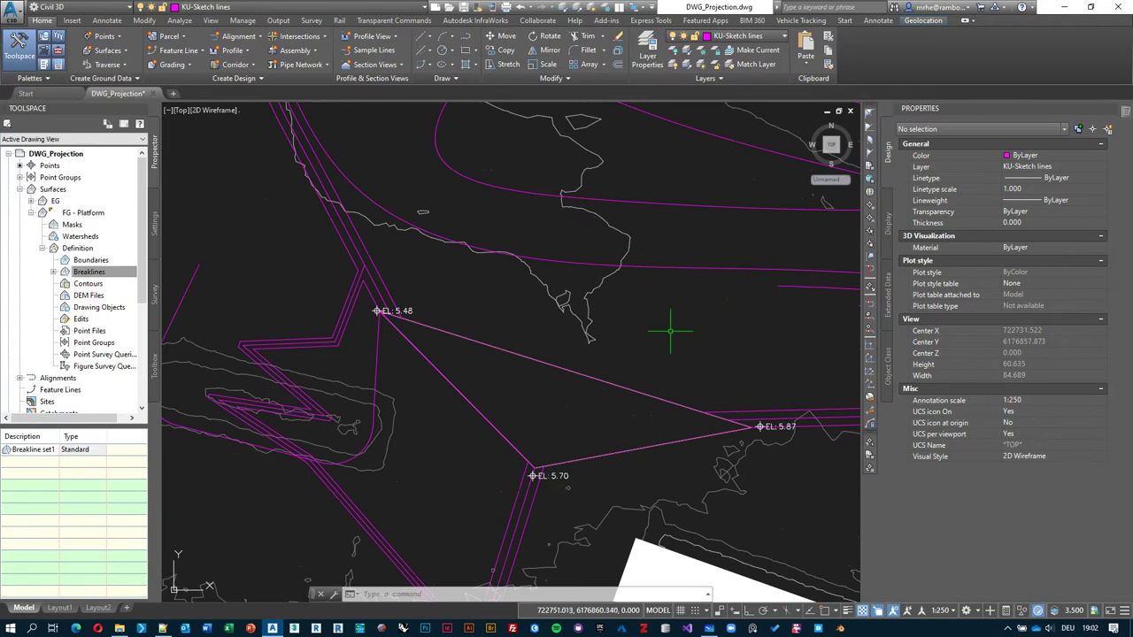
scroll(670, 331, down, 6)
middle_drag(625, 344, 509, 430)
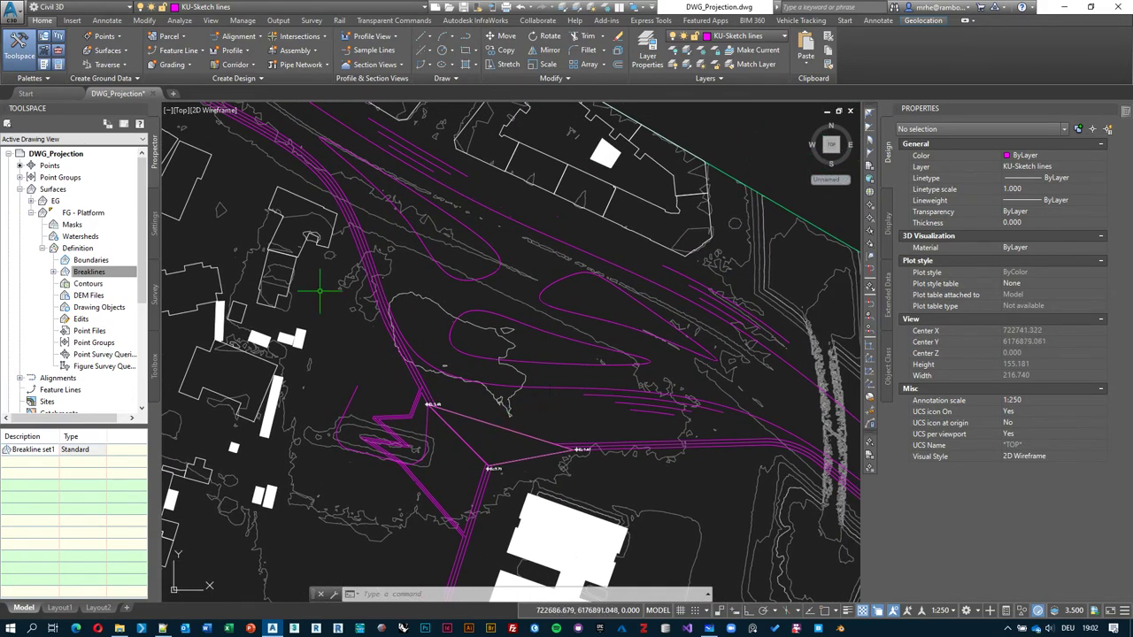
scroll(494, 409, up, 2)
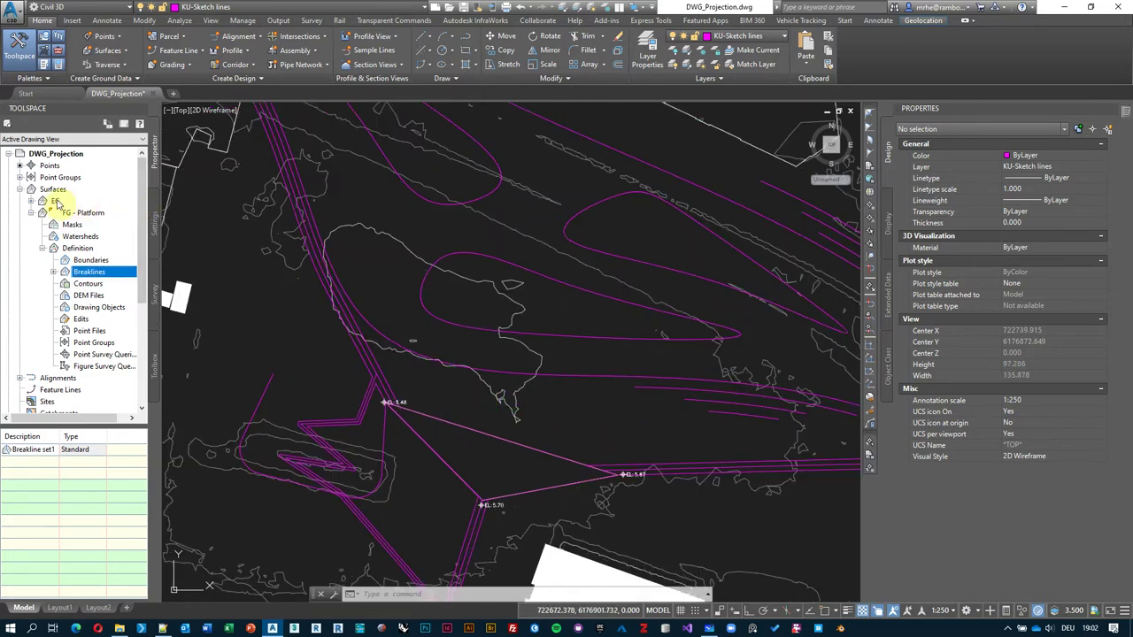
scroll(634, 476, up, 2)
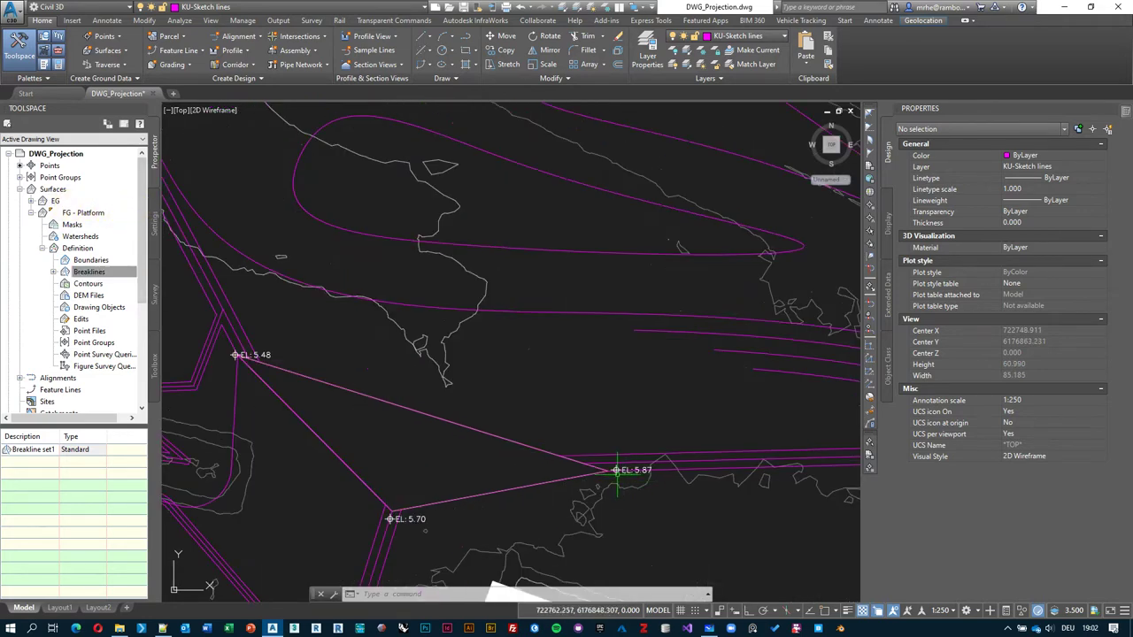
middle_drag(593, 469, 681, 403)
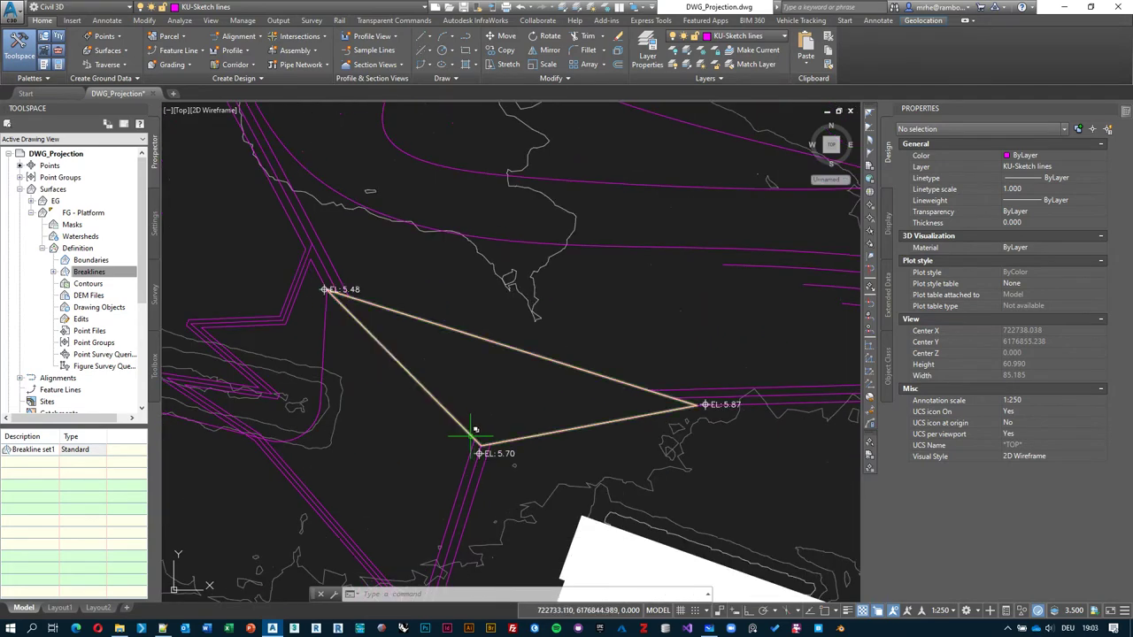
- Add spot elevation labels at five points inside the FG - Platform surface
click(472, 435)
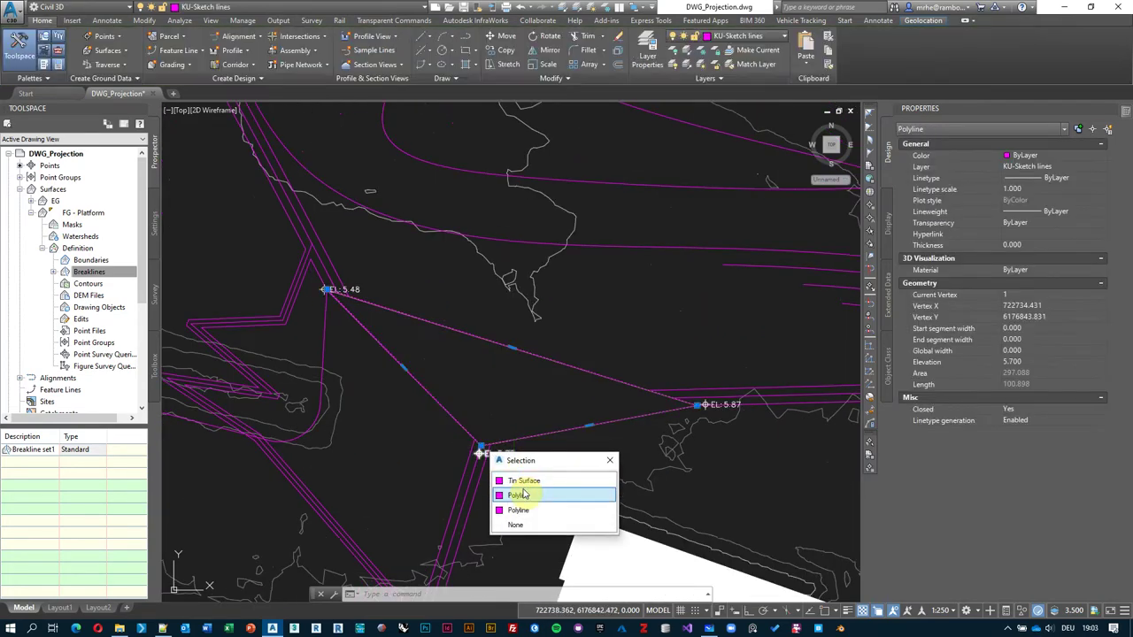
click(532, 483)
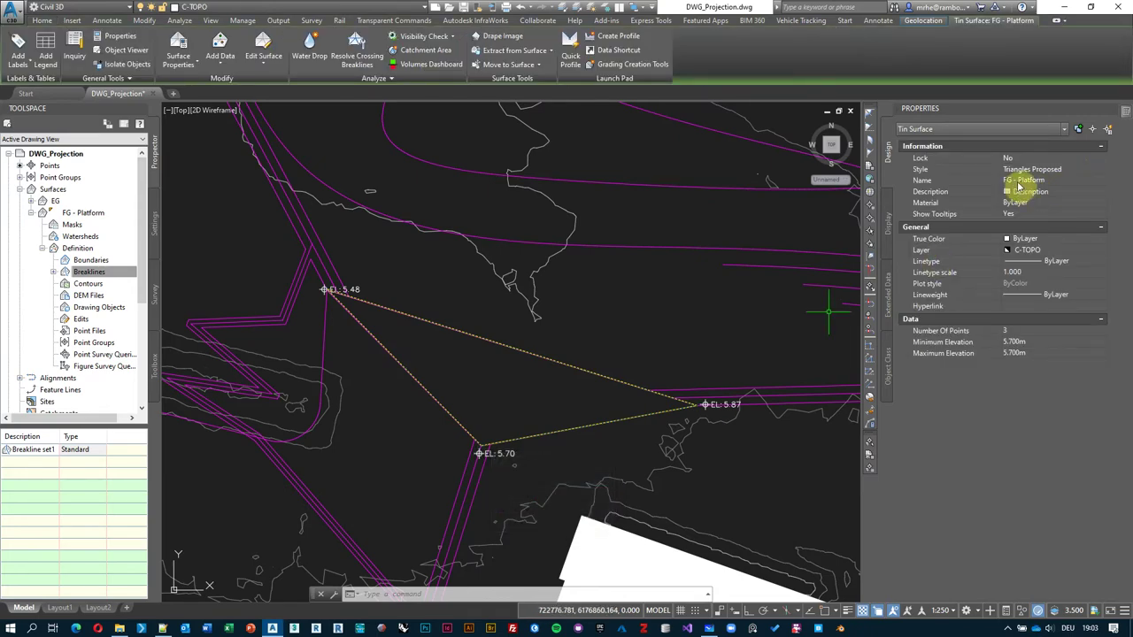
middle_drag(465, 327, 487, 312)
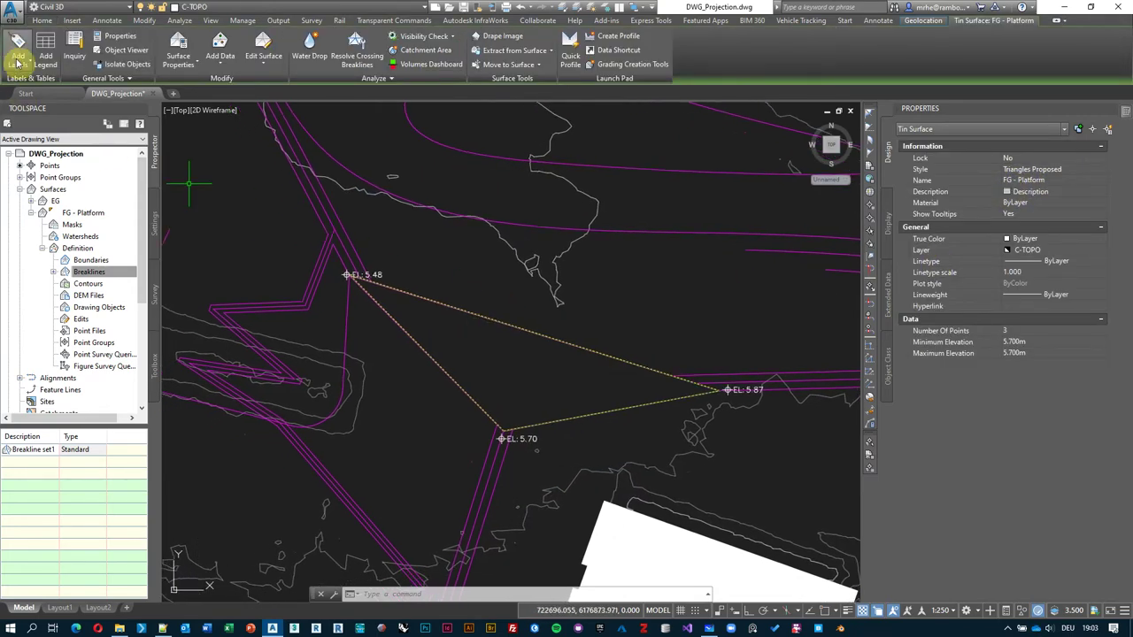
click(18, 62)
click(46, 130)
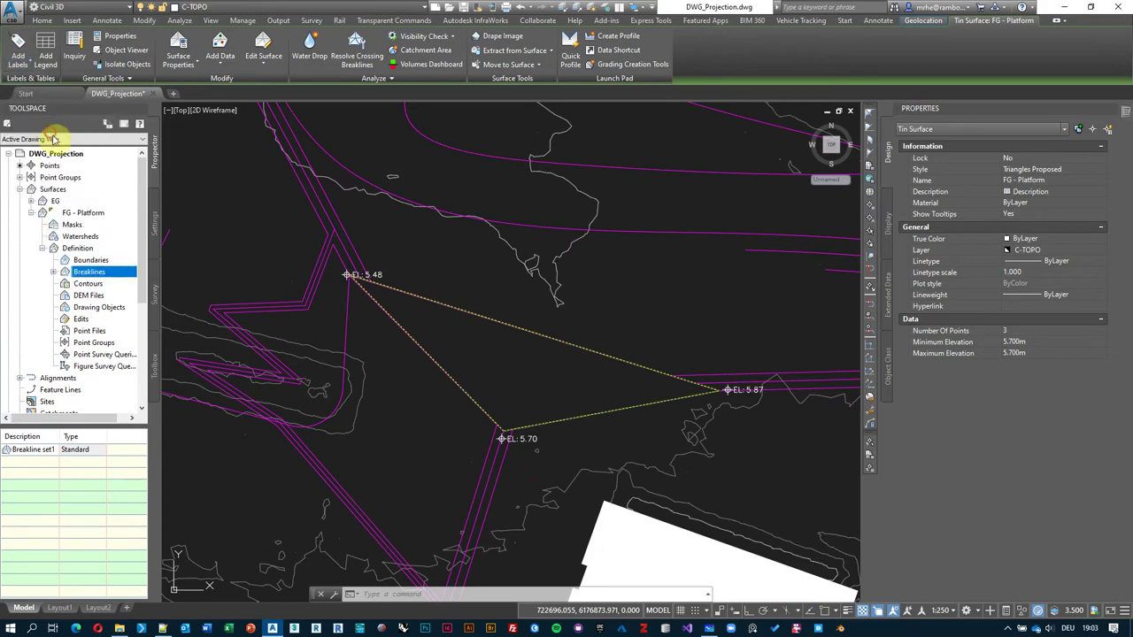
scroll(460, 333, up, 4)
click(370, 295)
click(540, 354)
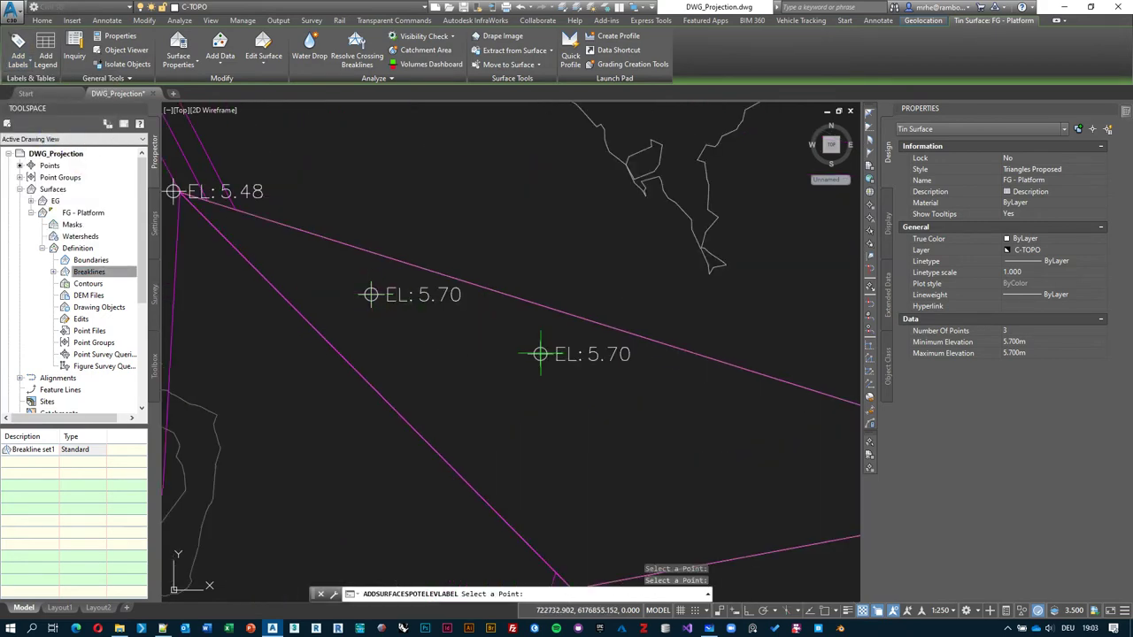
click(518, 428)
middle_drag(688, 359, 657, 260)
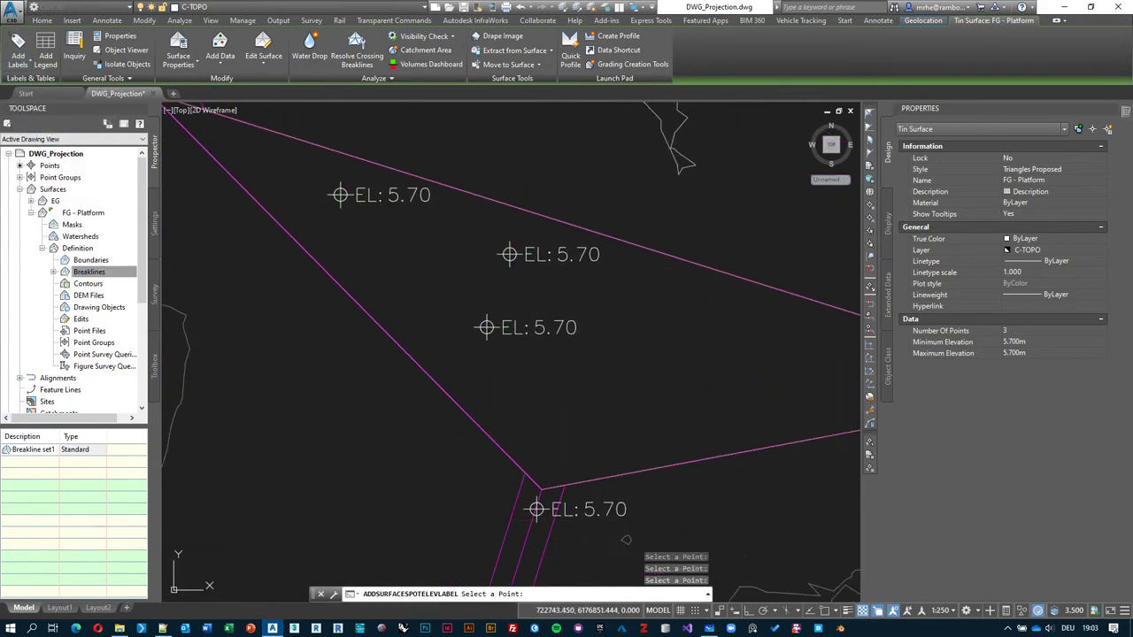
click(620, 408)
right_click(572, 387)
scroll(544, 383, down, 2)
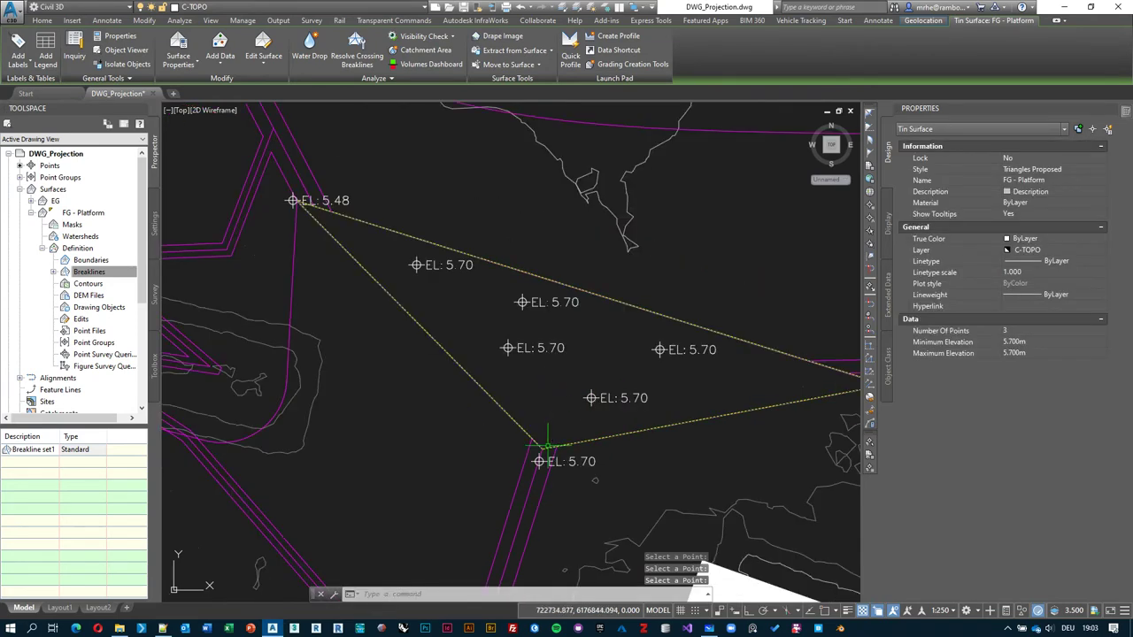
scroll(643, 298, down, 2)
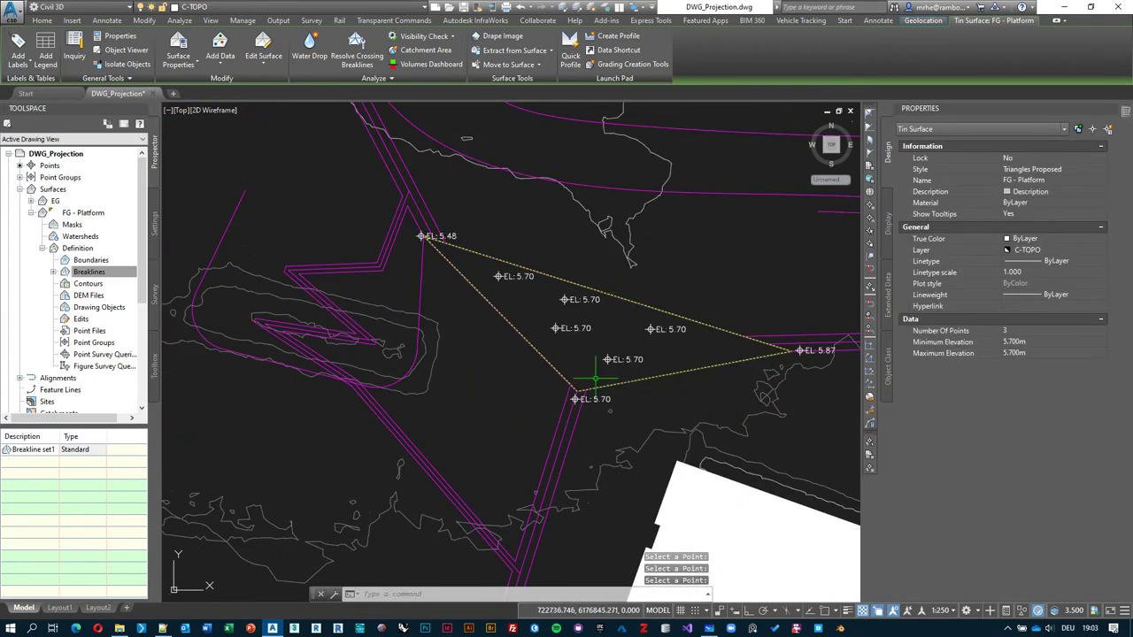
scroll(589, 384, up, 3)
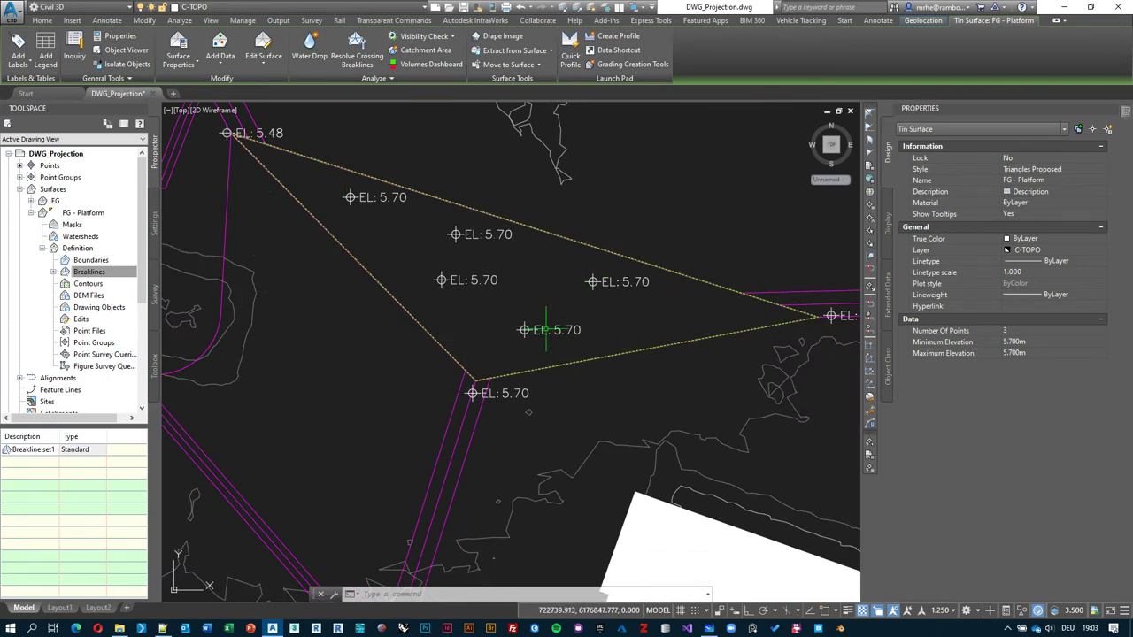
key(Escape)
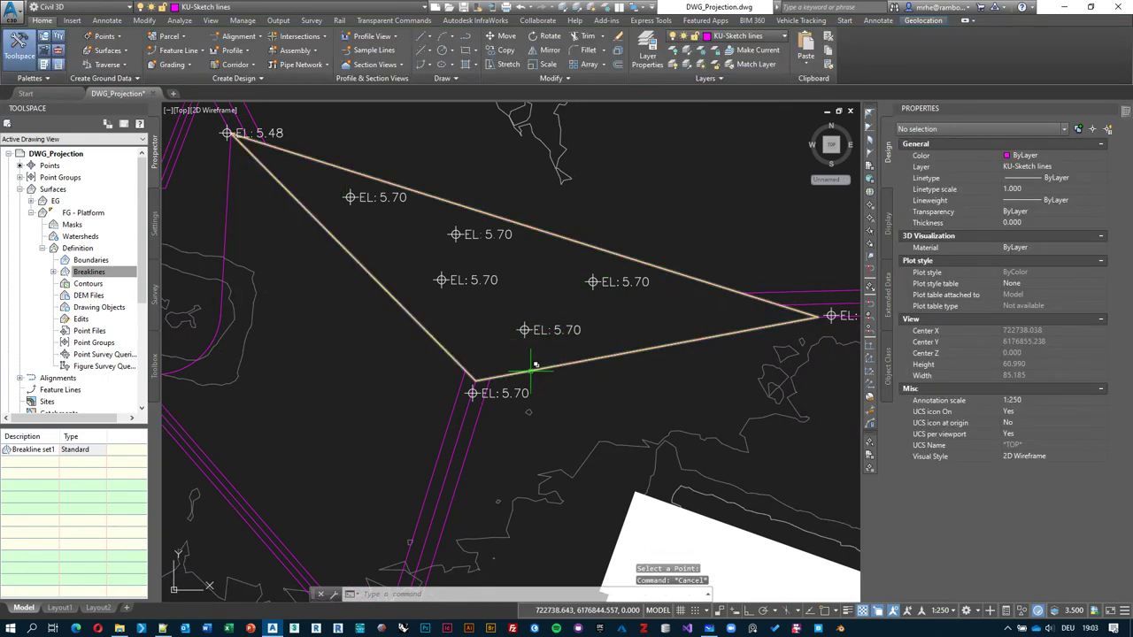
- Add three two-point slope labels in different directions across the FG - Platform surface
click(532, 365)
click(597, 414)
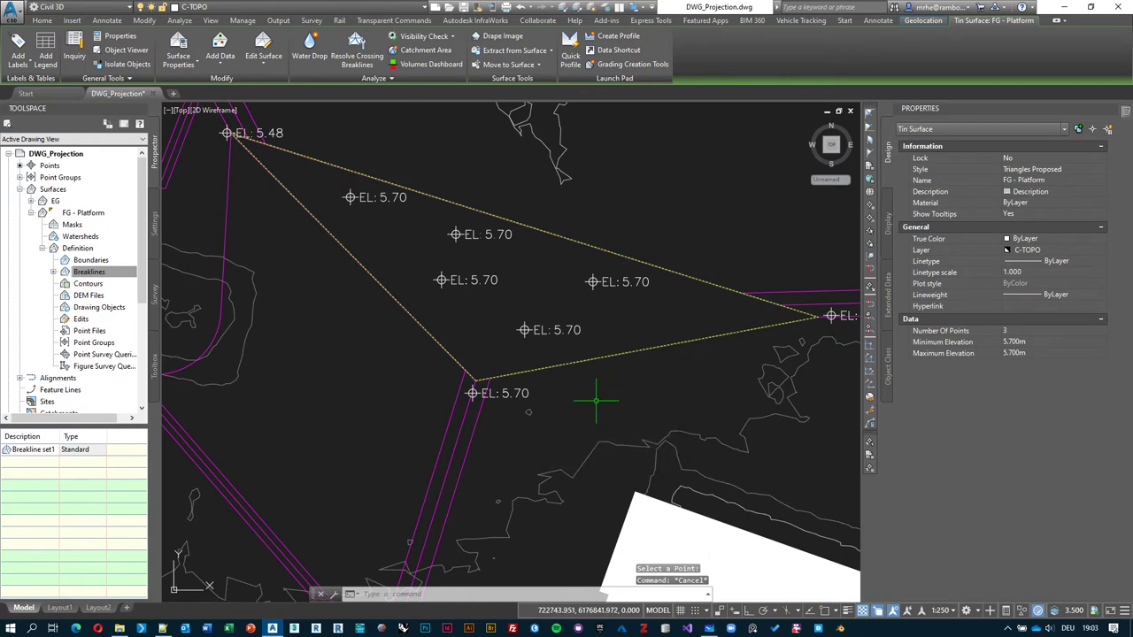
click(18, 59)
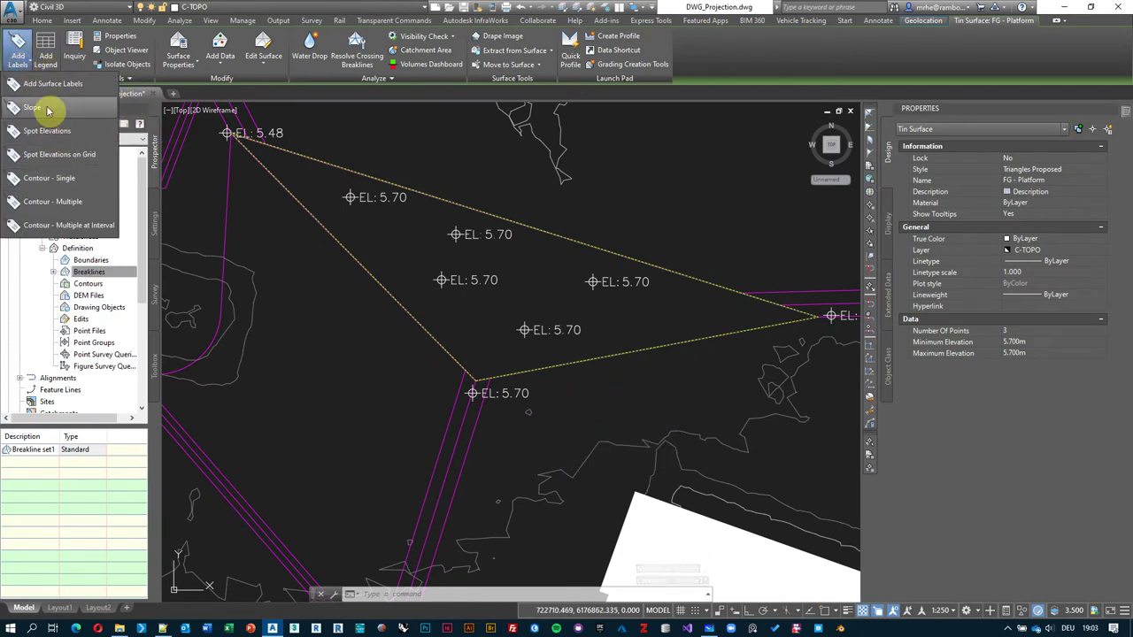
click(18, 107)
click(608, 594)
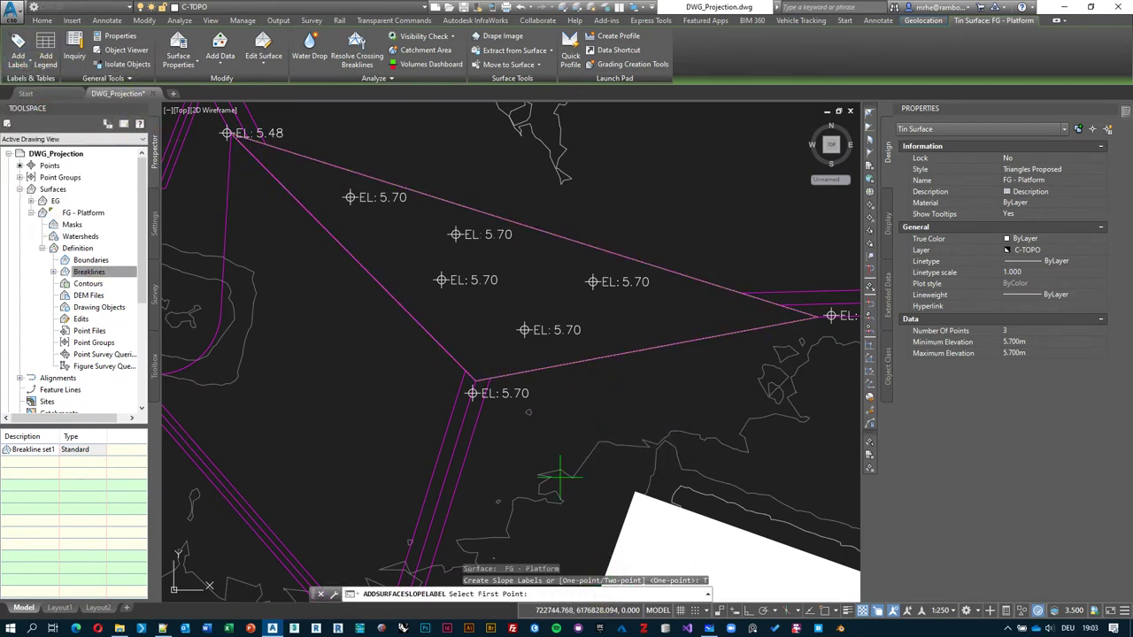
click(307, 175)
click(475, 312)
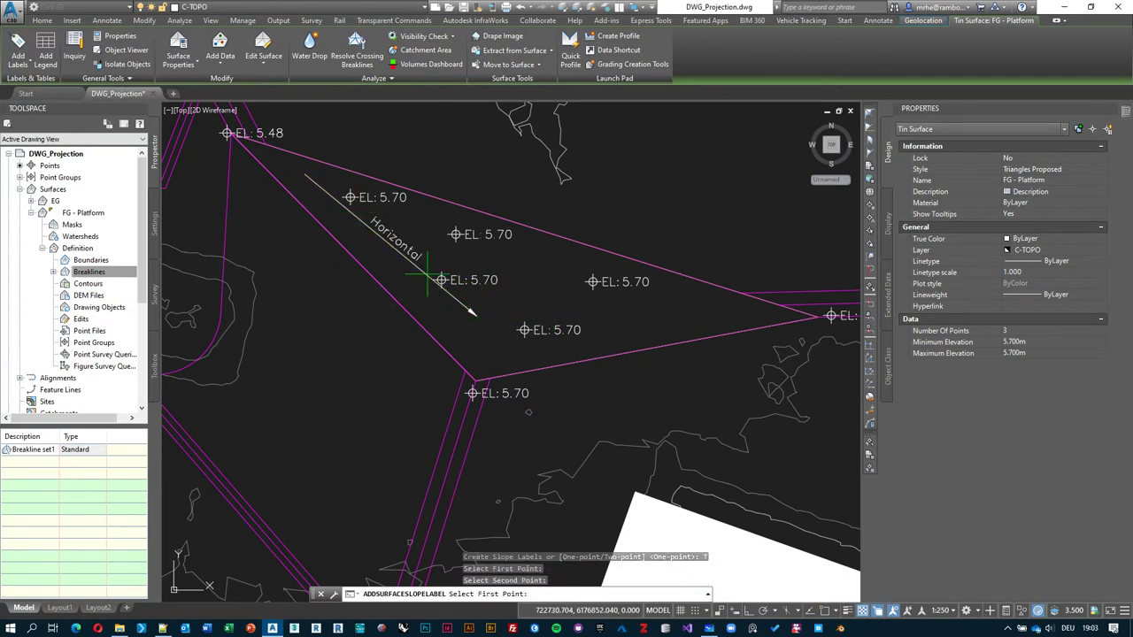
click(717, 308)
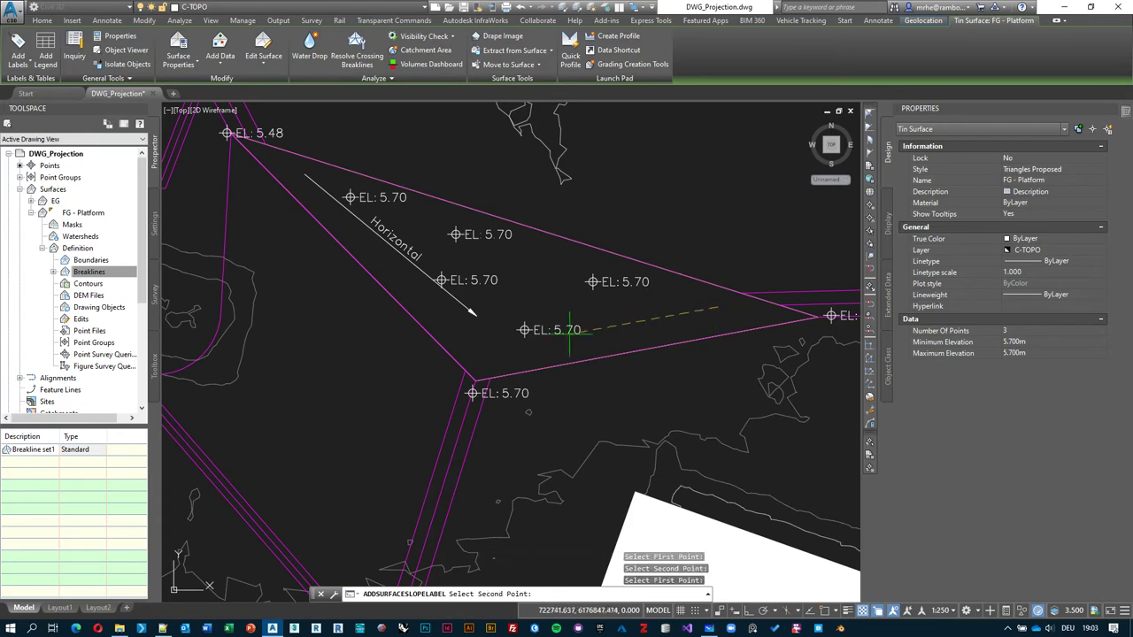
click(524, 335)
click(479, 350)
click(509, 266)
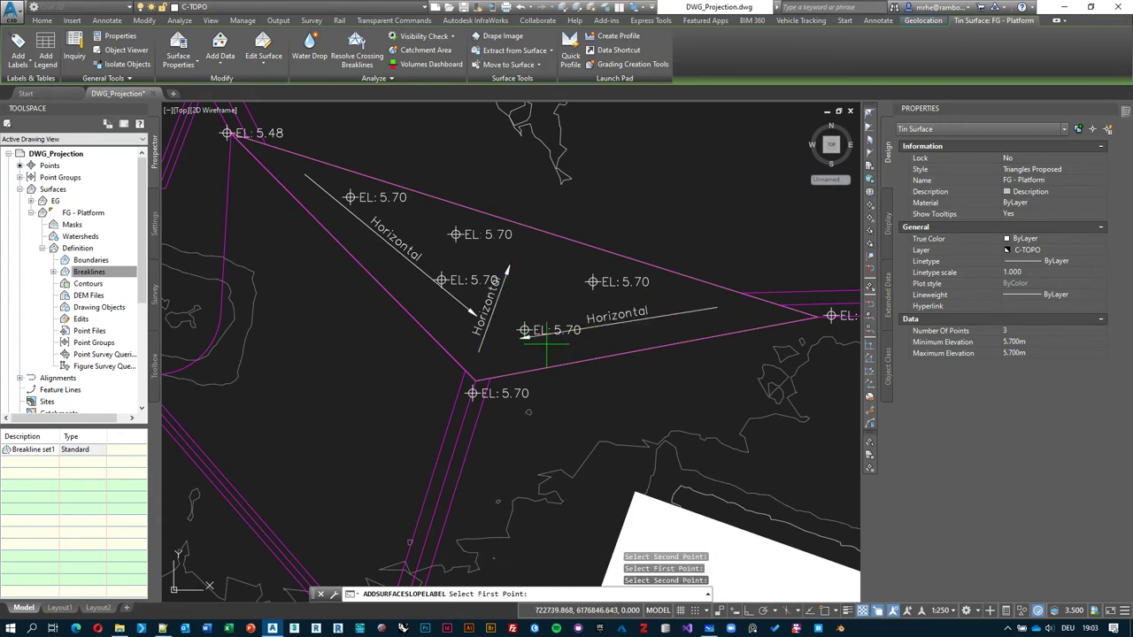
key(Escape)
middle_drag(547, 341, 639, 362)
key(Escape)
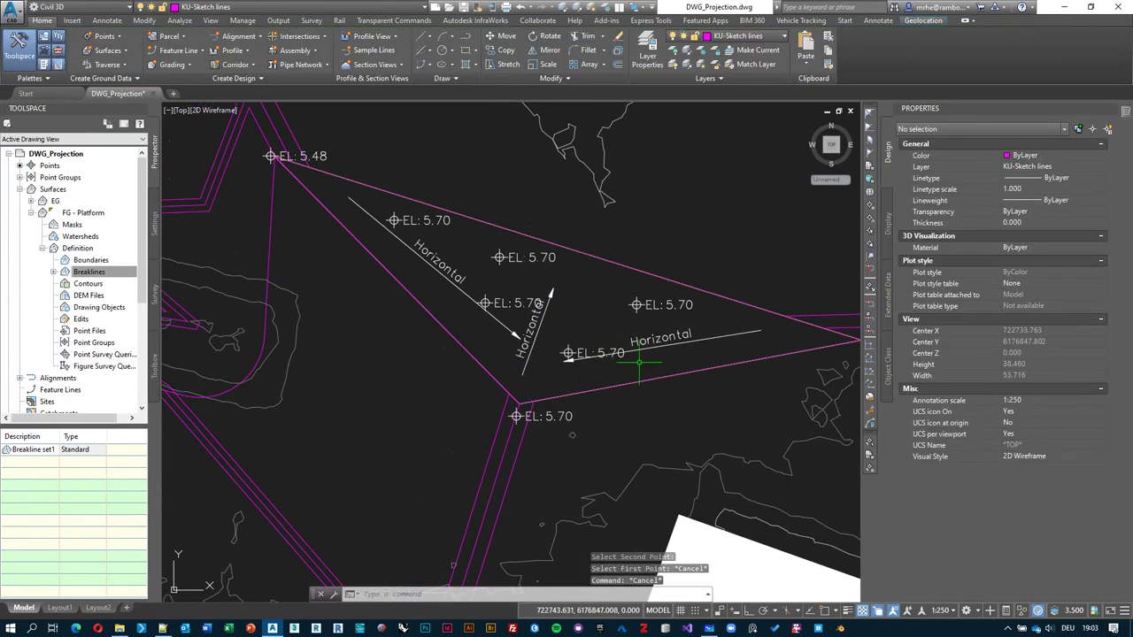
- Delete all the slope labels and spot elevation labels inside the platform triangle, keeping the labels at its corners
click(641, 363)
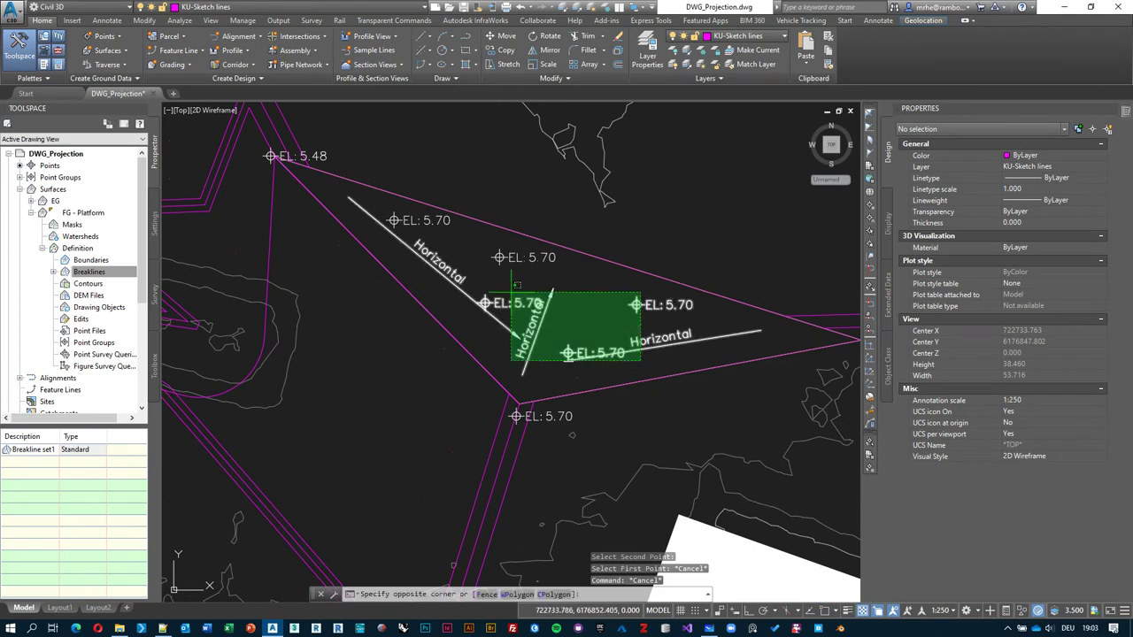
click(493, 285)
key(Delete)
click(525, 258)
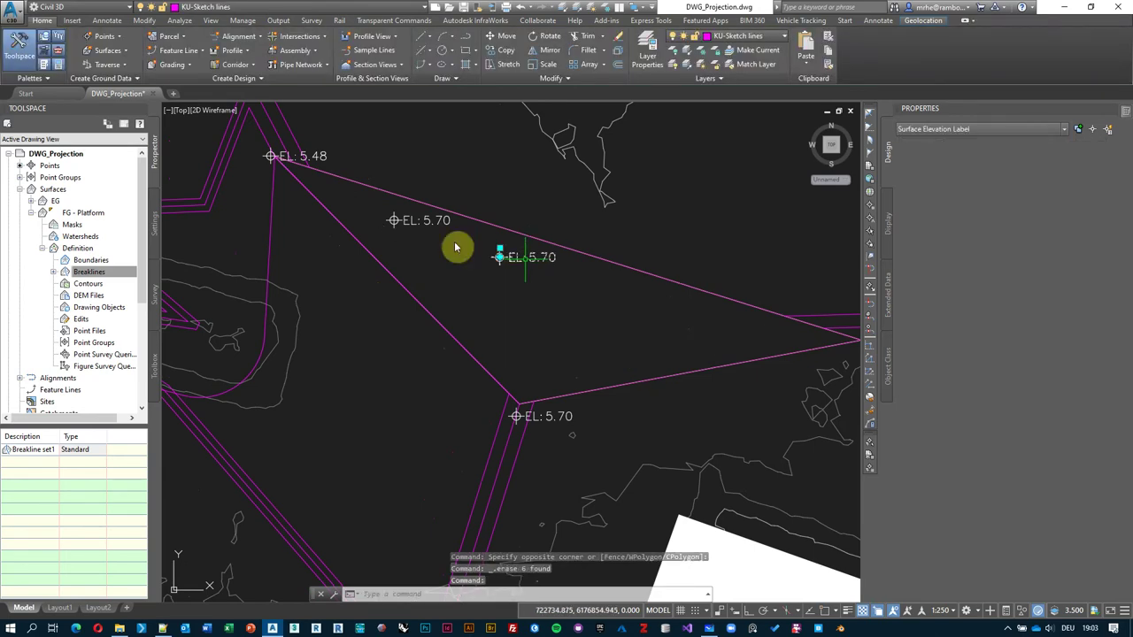
click(423, 220)
key(Delete)
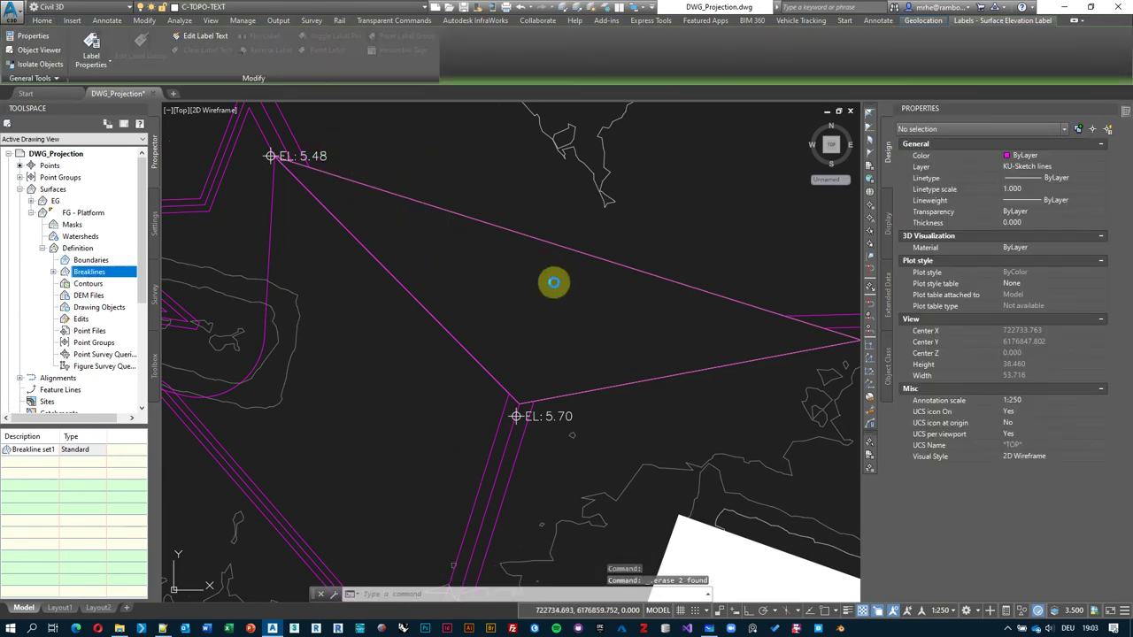
scroll(520, 291, down, 3)
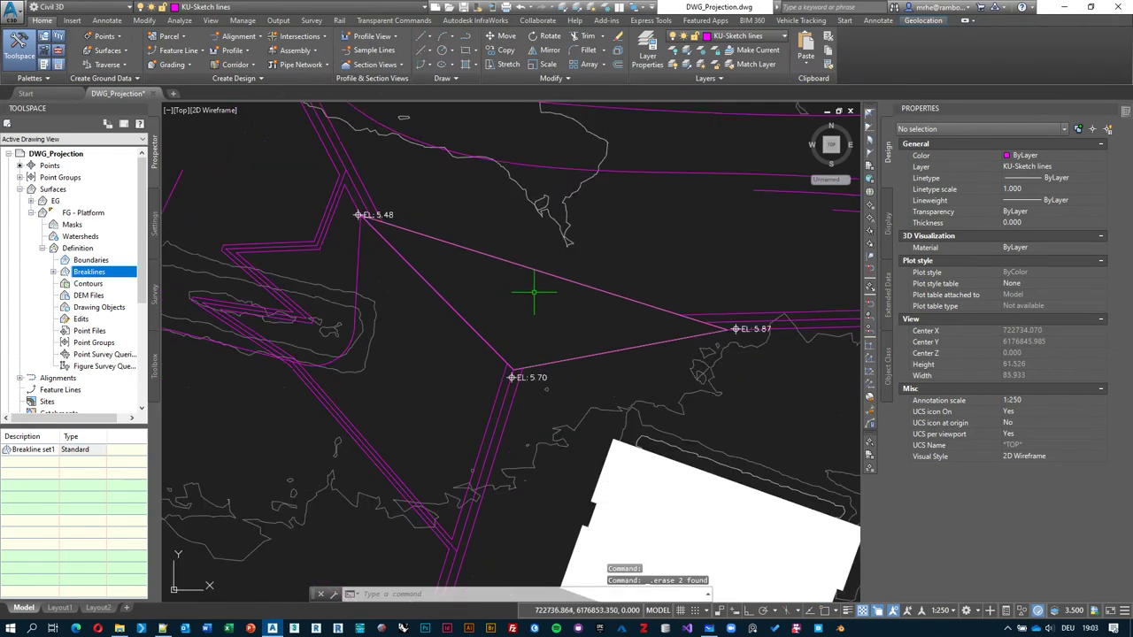
key(Escape)
- Examine where the path lines meet the platform's corners and check the extent of the FG - Platform surface
scroll(531, 287, down, 2)
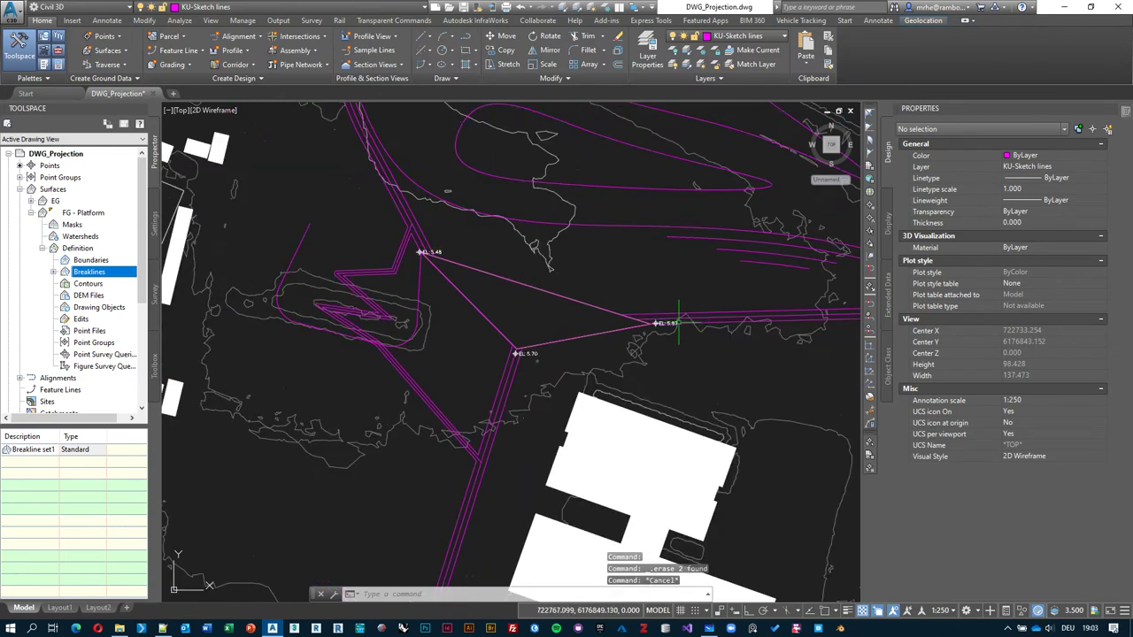
scroll(587, 254, down, 2)
middle_drag(586, 254, 536, 337)
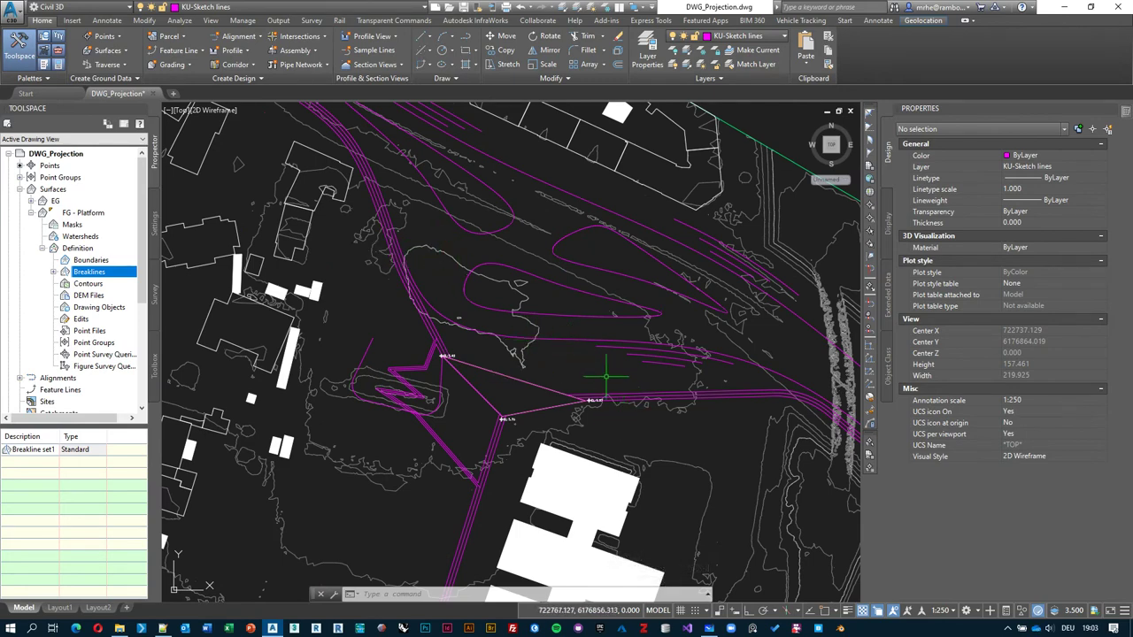
scroll(505, 424, up, 4)
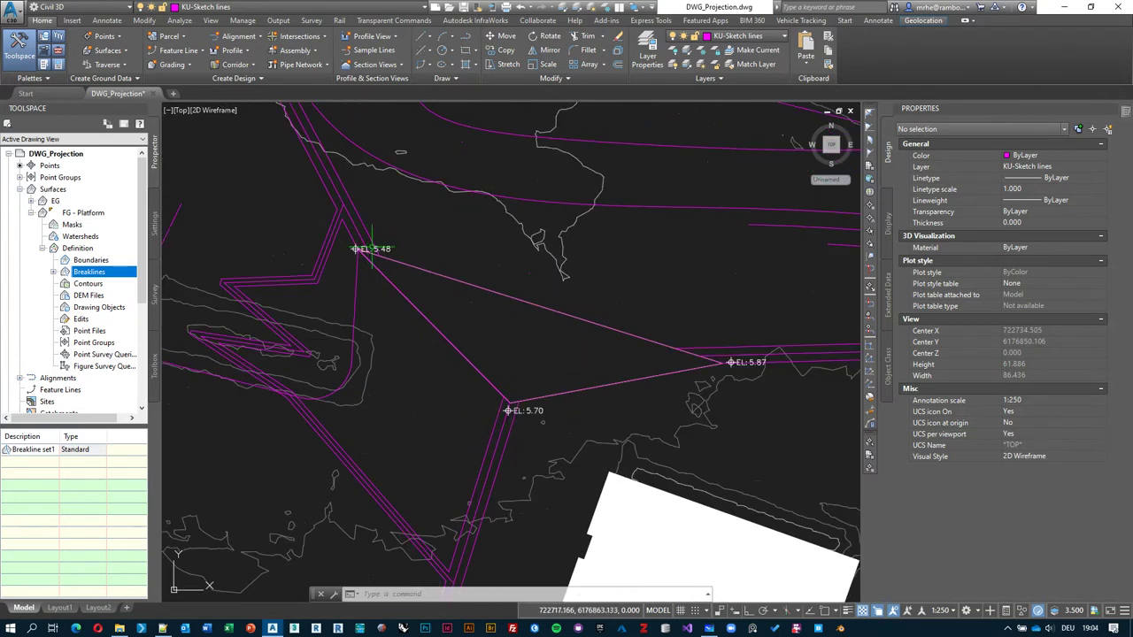
scroll(506, 409, up, 4)
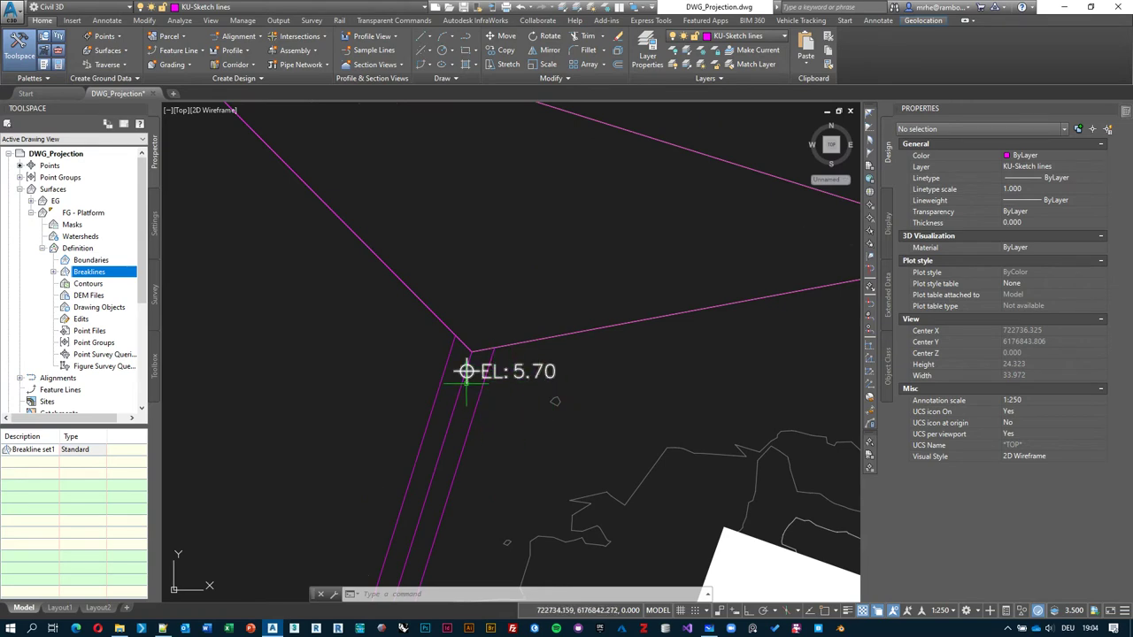
scroll(457, 408, down, 4)
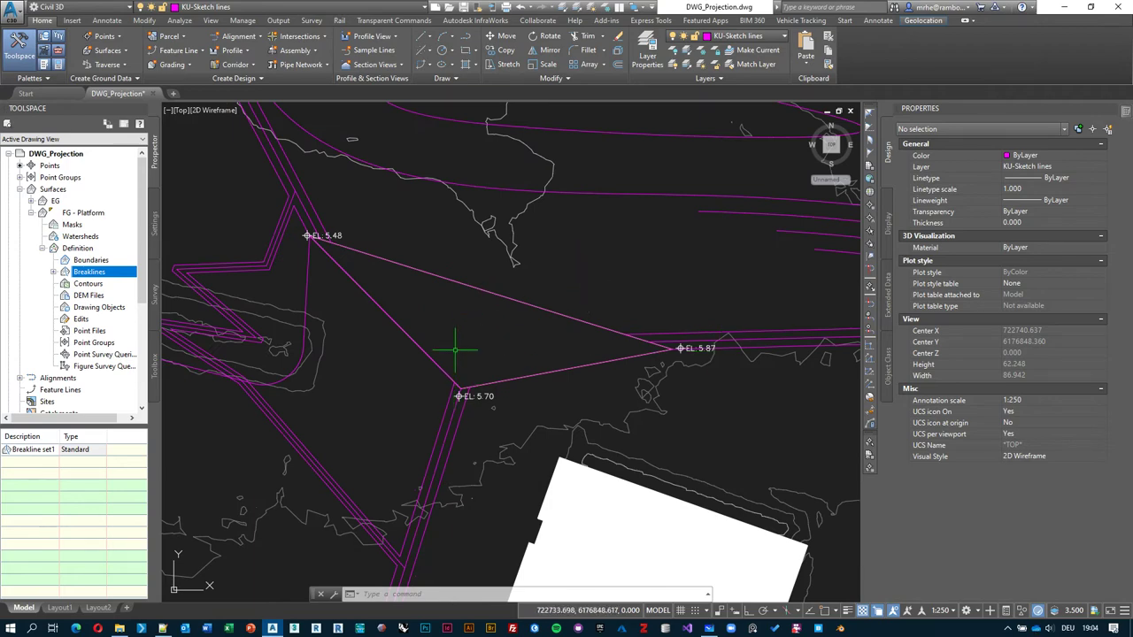
scroll(455, 350, down, 2)
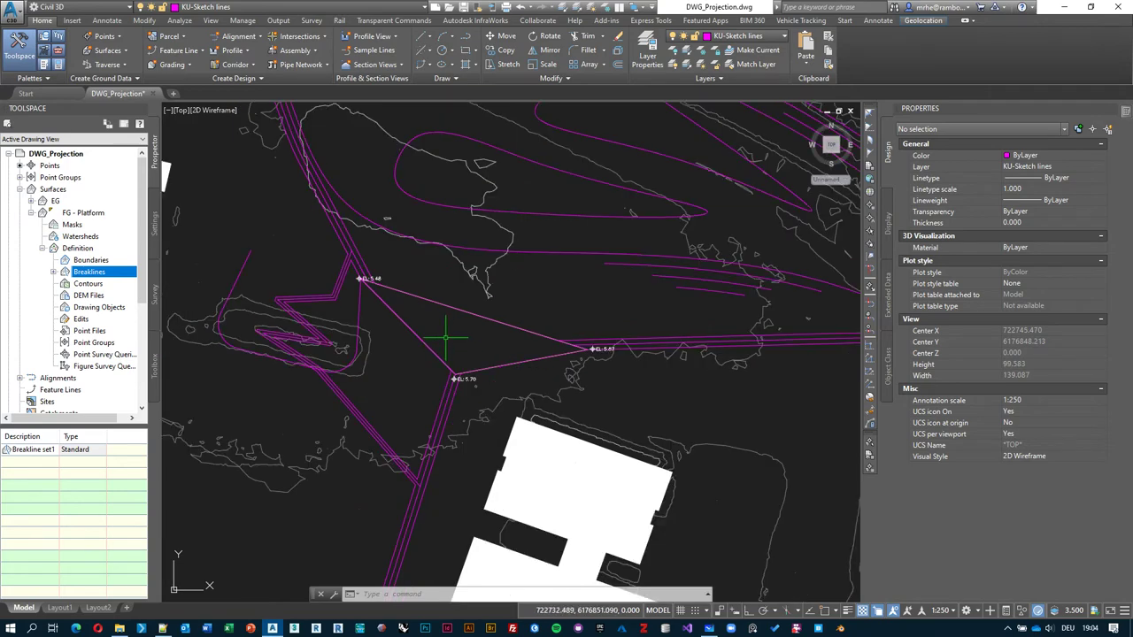
click(501, 357)
click(580, 404)
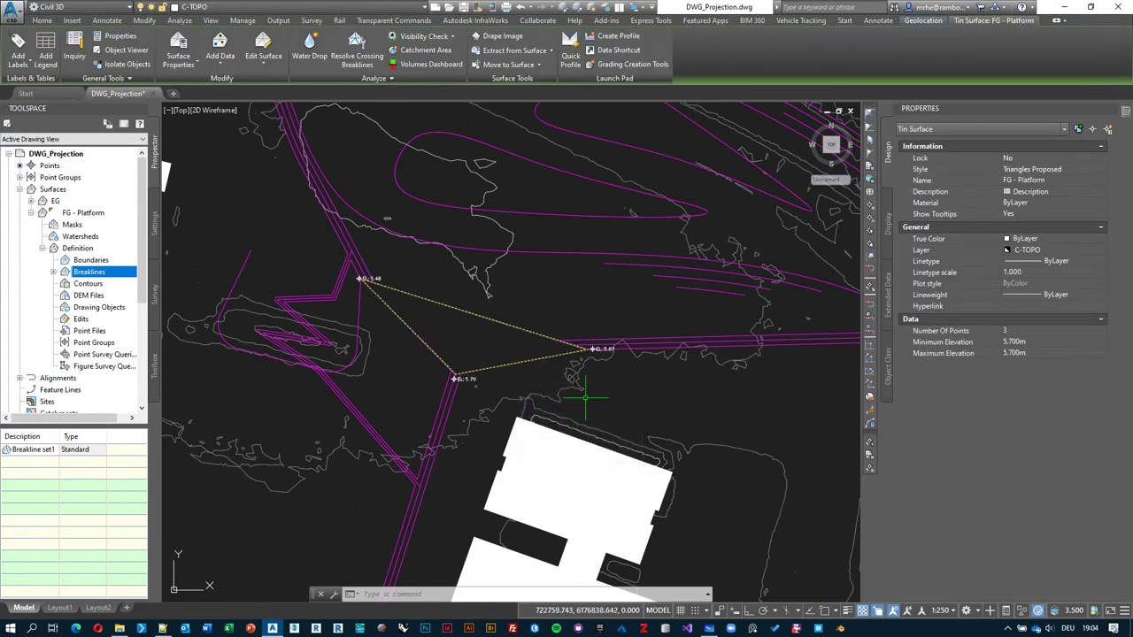
key(Escape)
key(Escape)
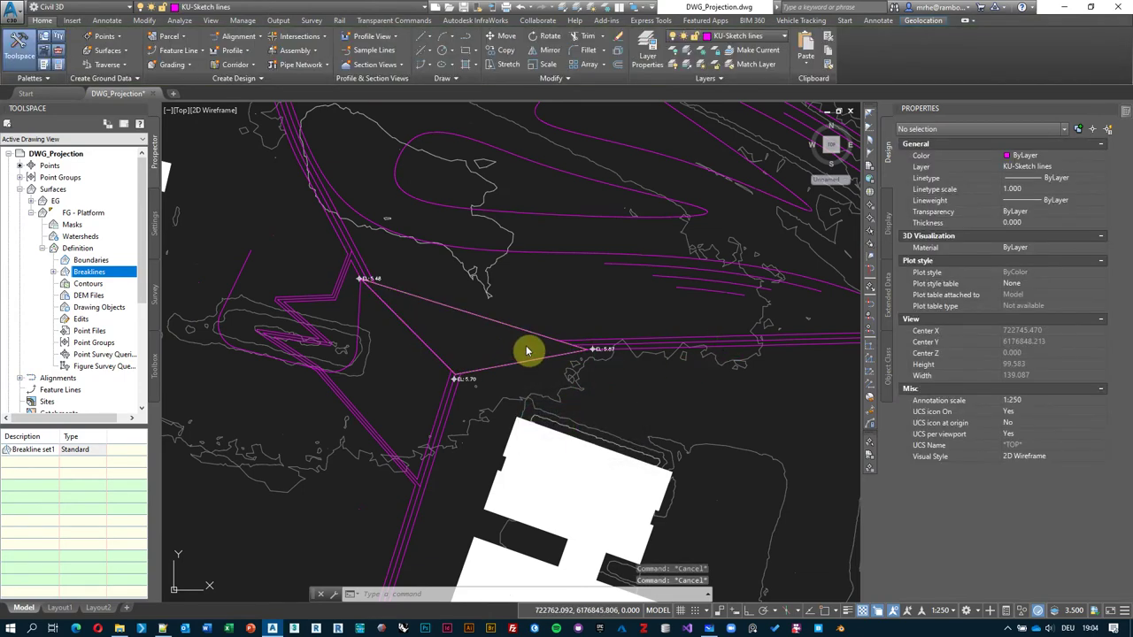
- Check the elevation of the polyline that outlines the triangular platform
click(534, 337)
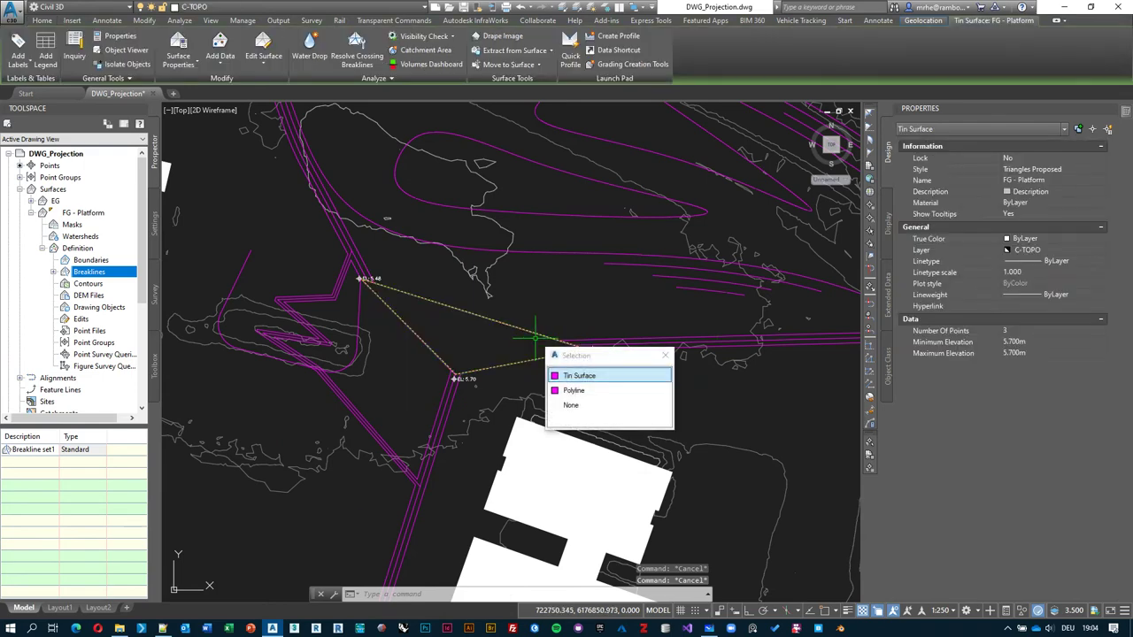
click(573, 389)
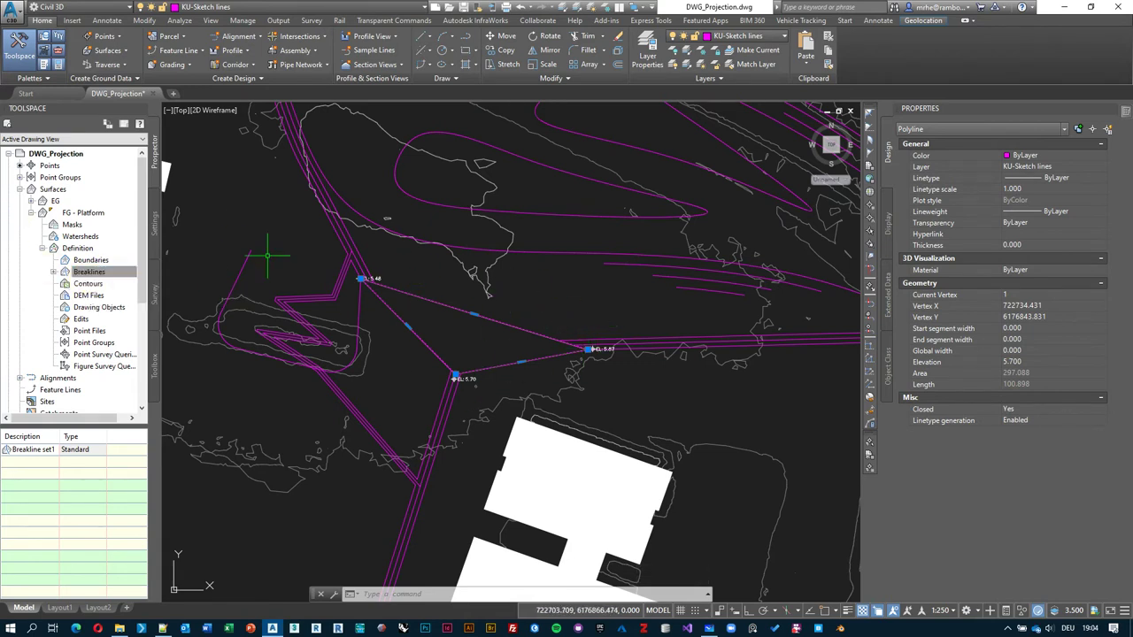
mouse_move(537, 324)
middle_down()
mouse_move(562, 340)
mouse_move(519, 368)
middle_up()
click(46, 237)
key(Escape)
key(Escape)
- Create a TIN surface named FG - Parking Lot with the Triangles style
middle_drag(554, 247, 544, 314)
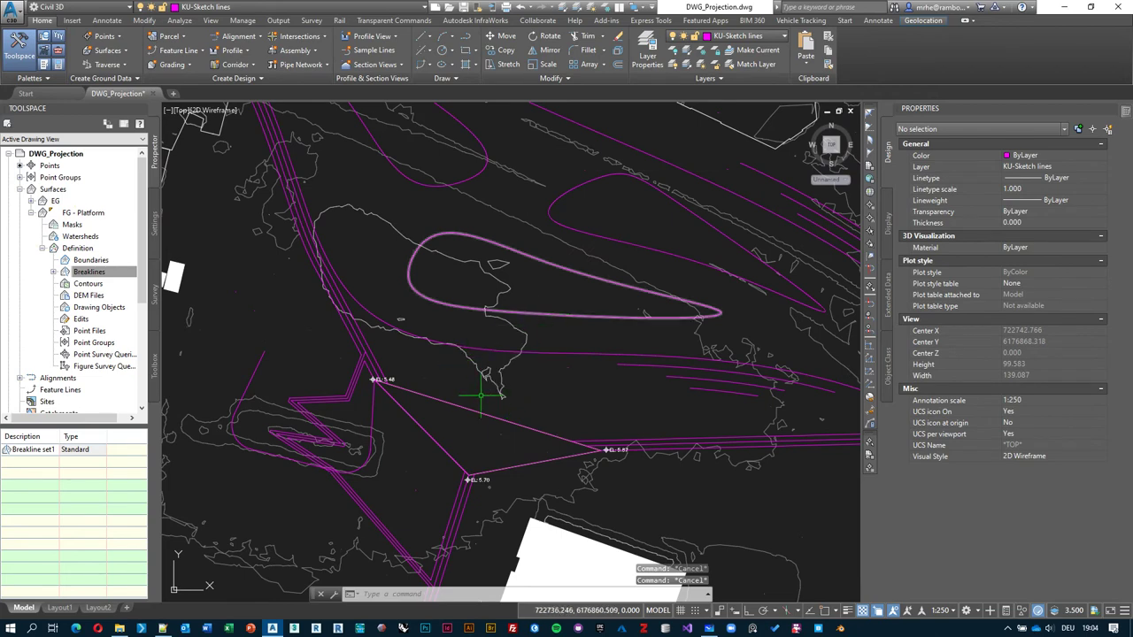
scroll(447, 388, down, 2)
mouse_move(447, 388)
middle_down()
mouse_move(430, 380)
mouse_move(392, 240)
middle_up()
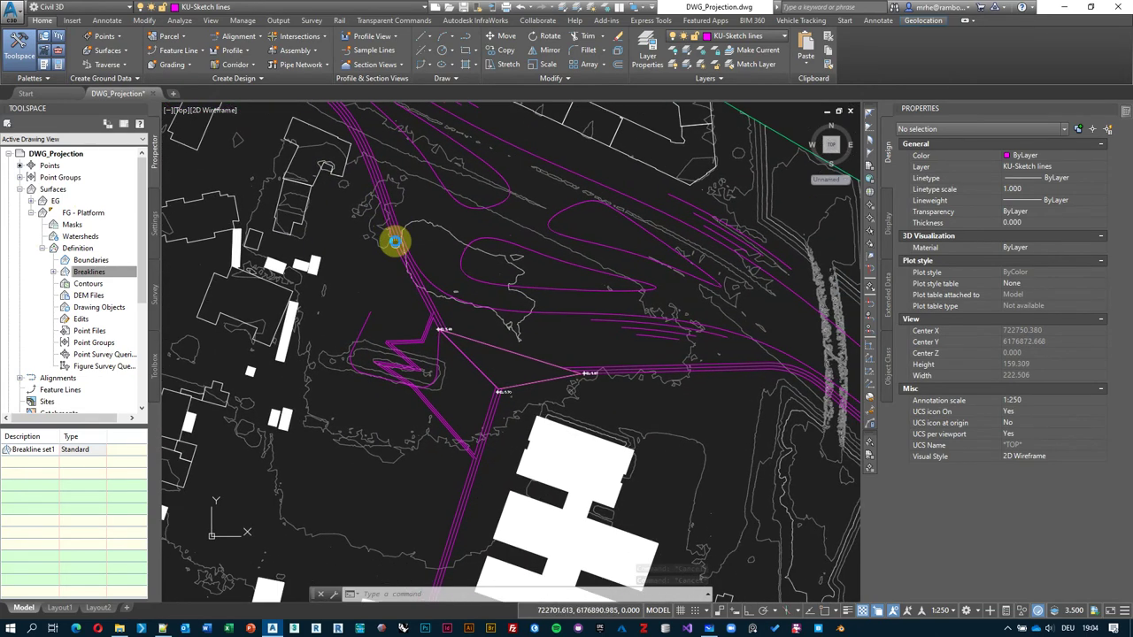
click(31, 213)
right_click(51, 189)
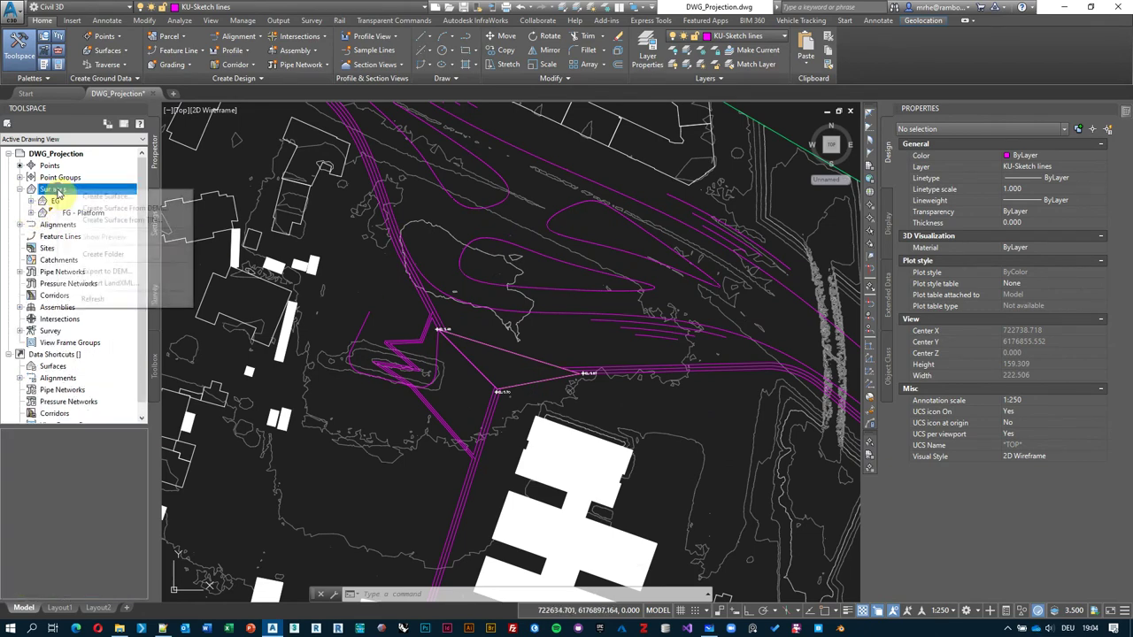
click(84, 192)
click(647, 260)
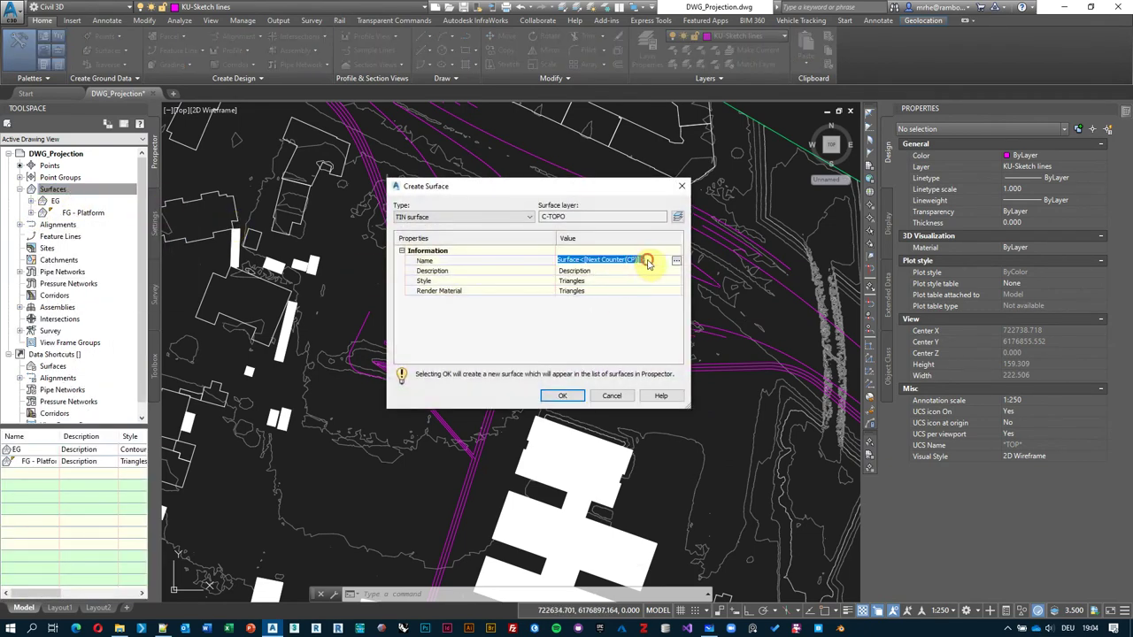
text(FG - Parking L)
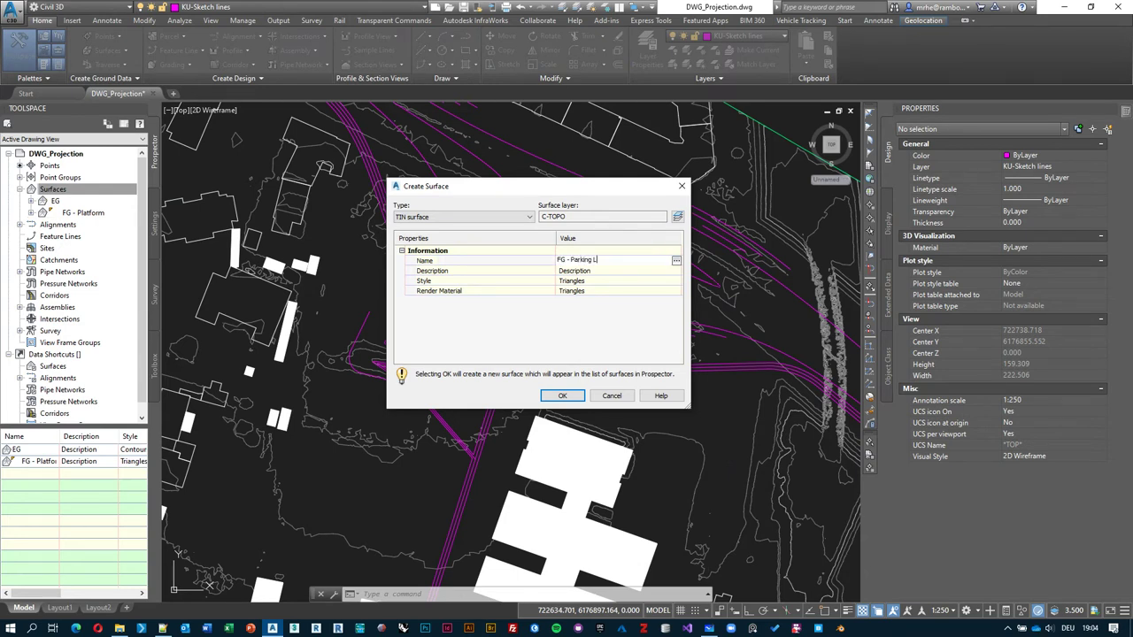
text(ot)
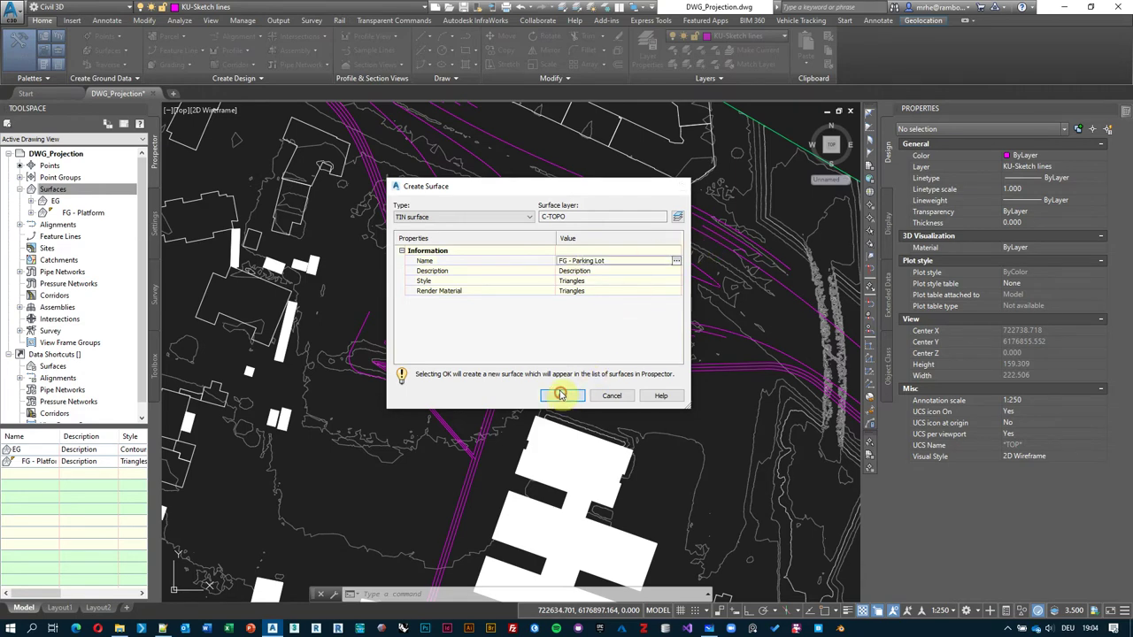
click(562, 396)
- Examine the sketch lines around the platform and check the elevation of the closed teardrop spline north of it
middle_drag(412, 328, 459, 275)
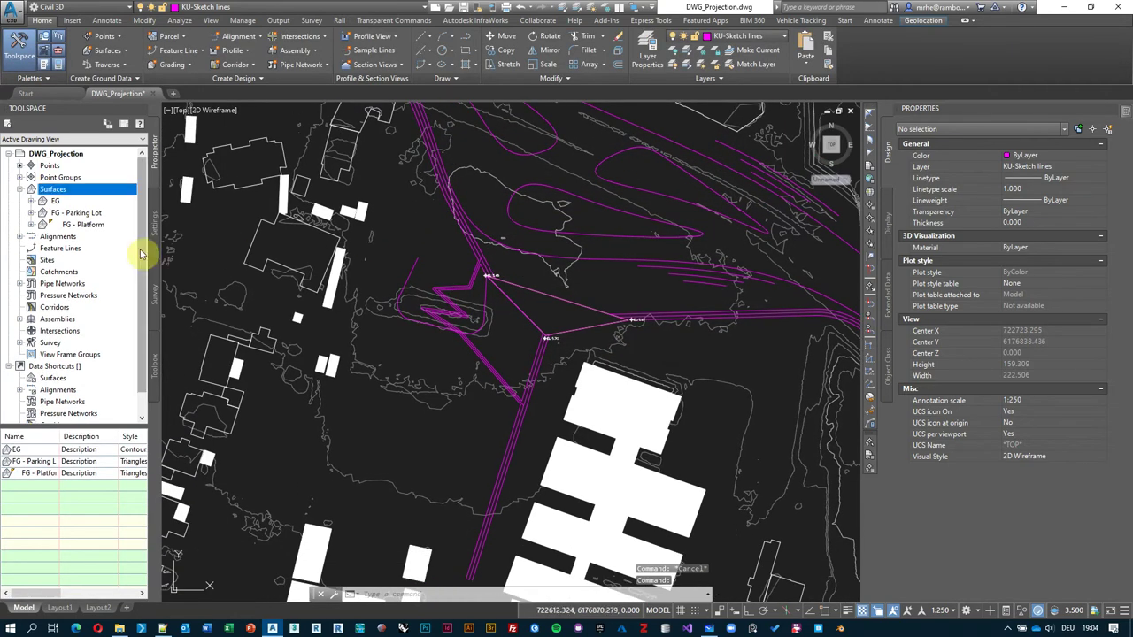
scroll(429, 368, up, 2)
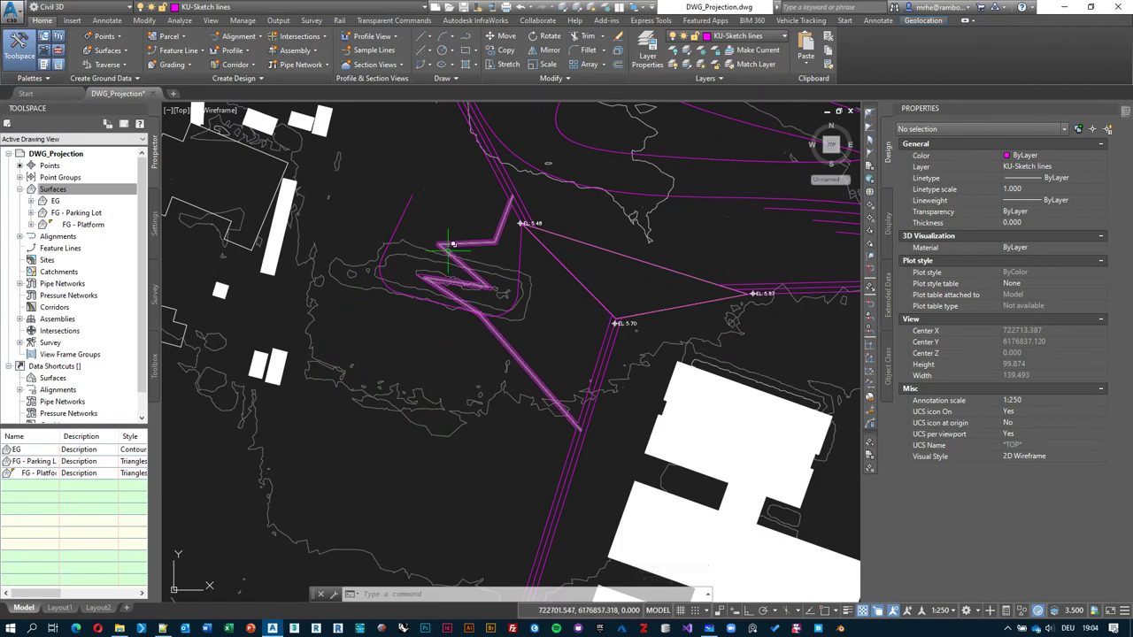
middle_drag(426, 336, 406, 416)
click(53, 188)
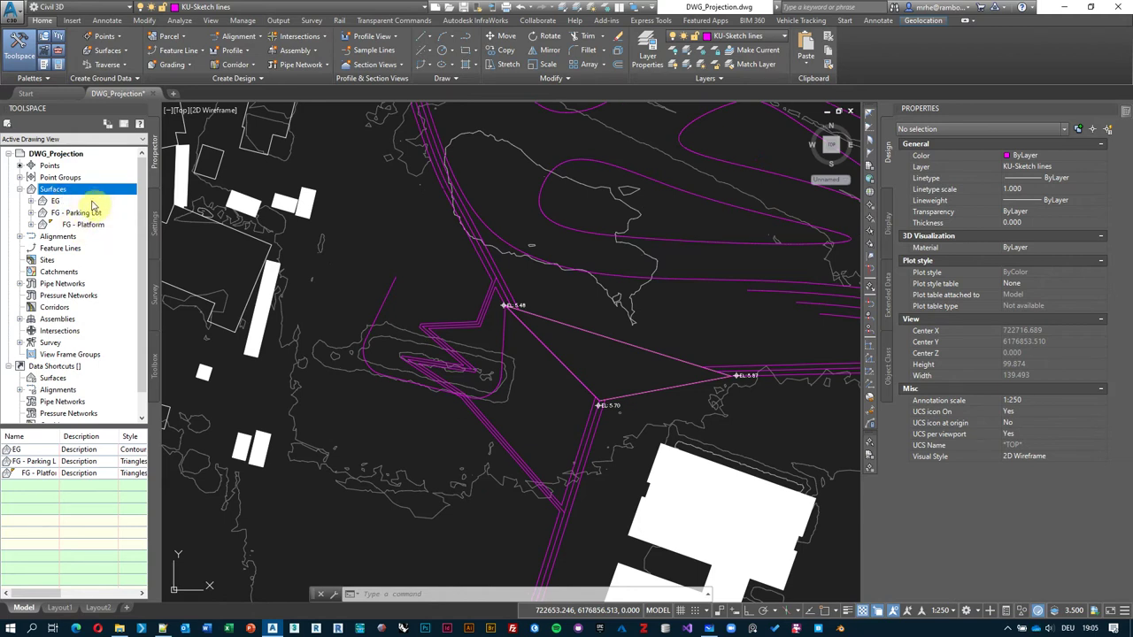
middle_drag(646, 344, 559, 353)
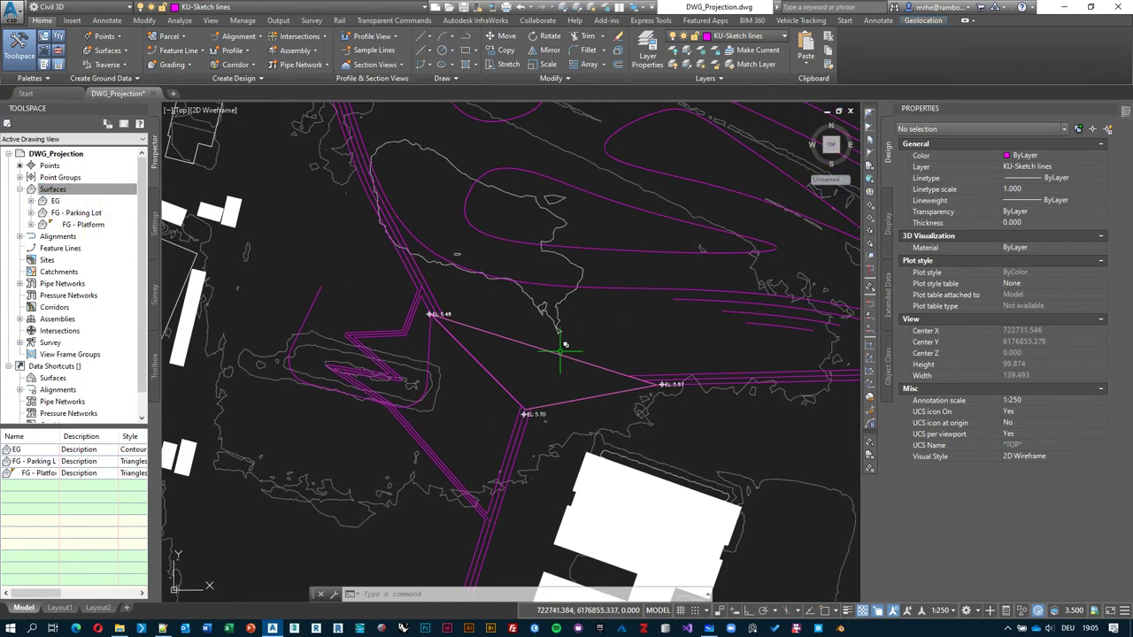
middle_drag(561, 286, 462, 343)
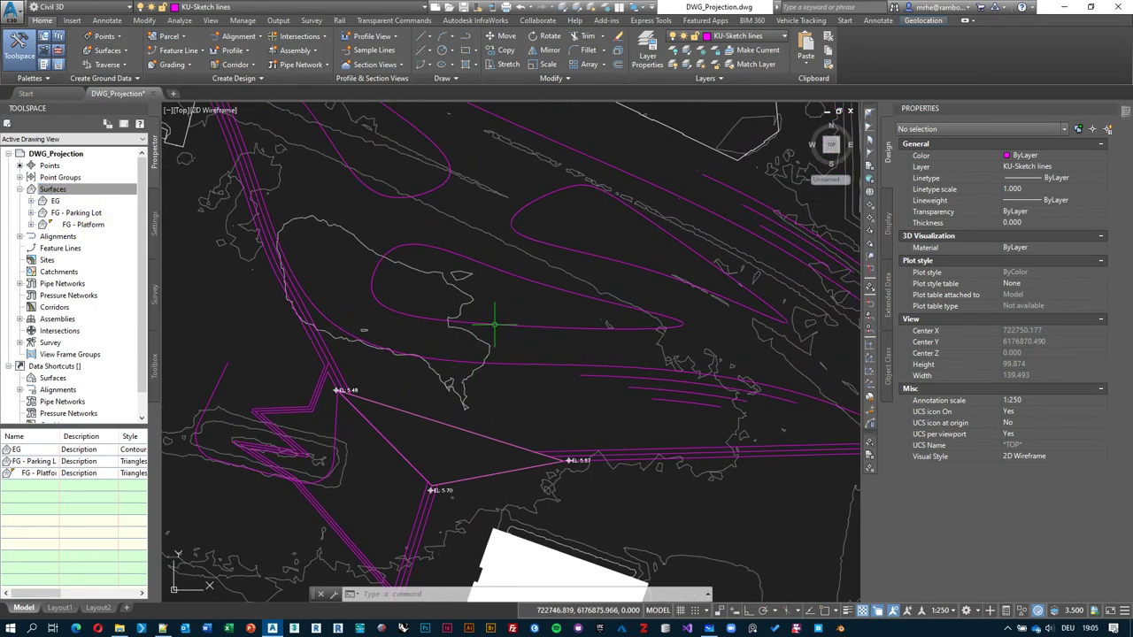
click(494, 324)
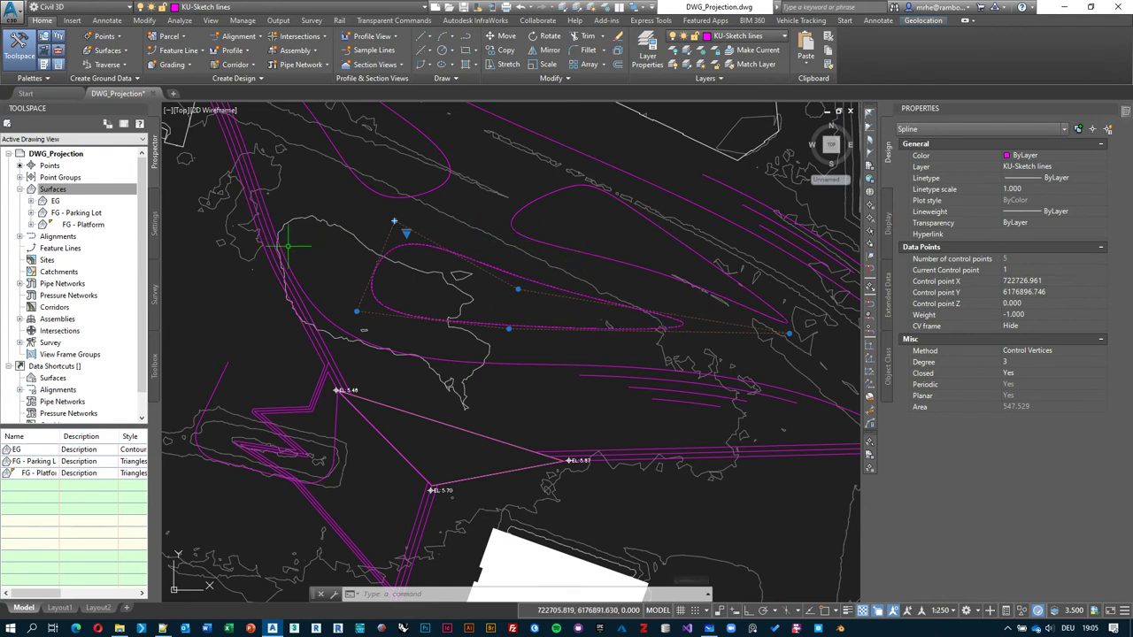
scroll(504, 307, up, 1)
key(Escape)
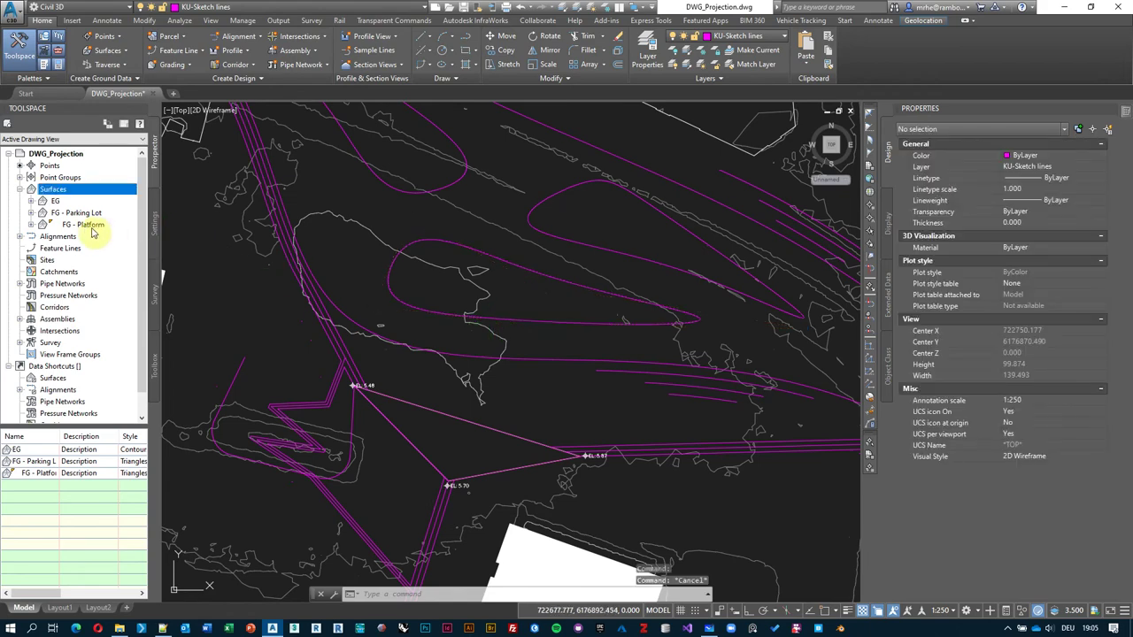
- Rename the FG - Parking Lot surface as FG - Island
right_click(76, 214)
click(132, 221)
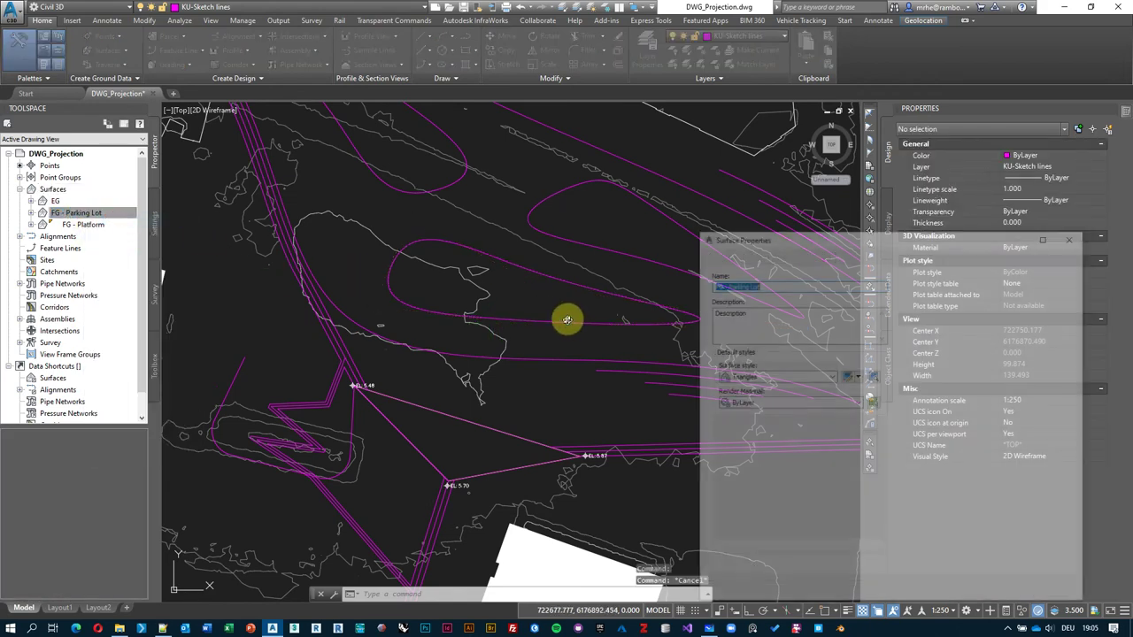
click(720, 284)
drag(723, 284, 784, 280)
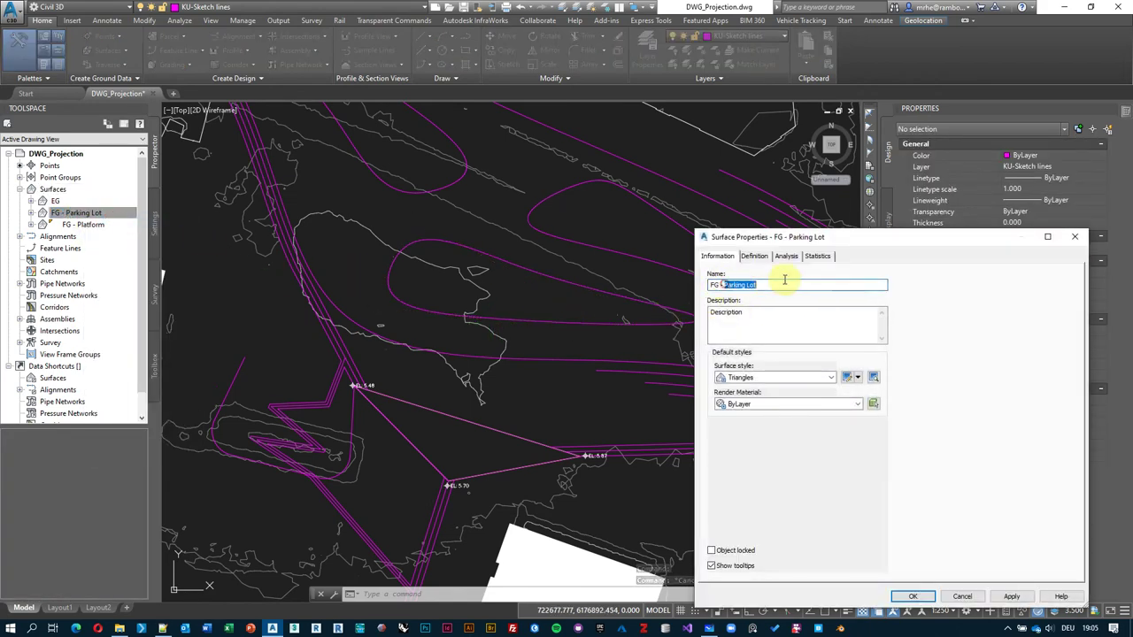
text(Island)
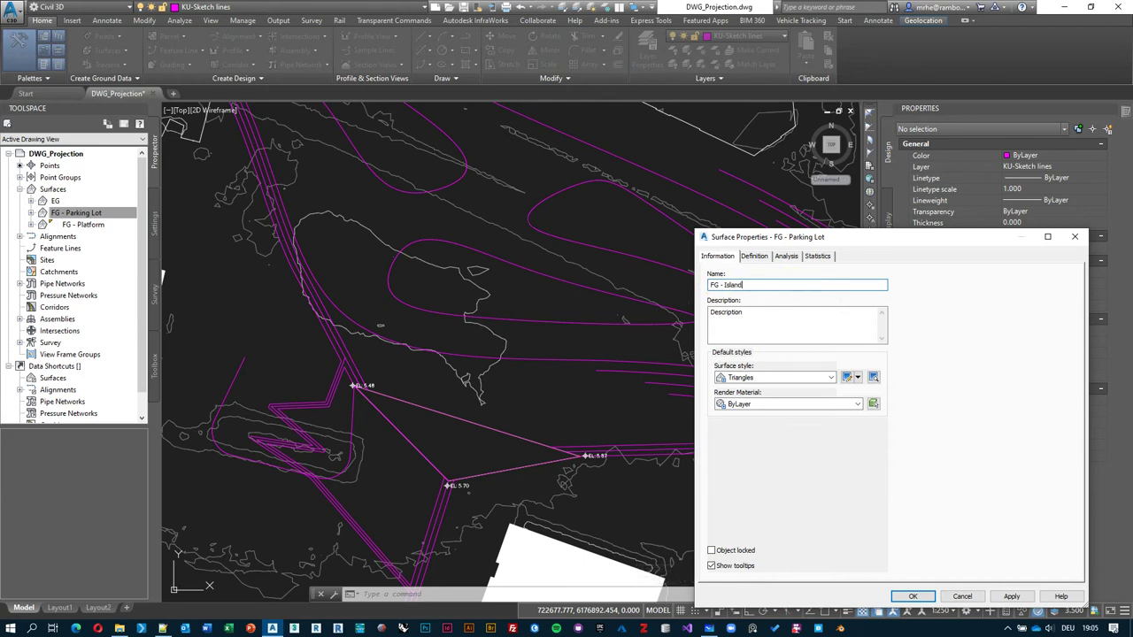
click(913, 596)
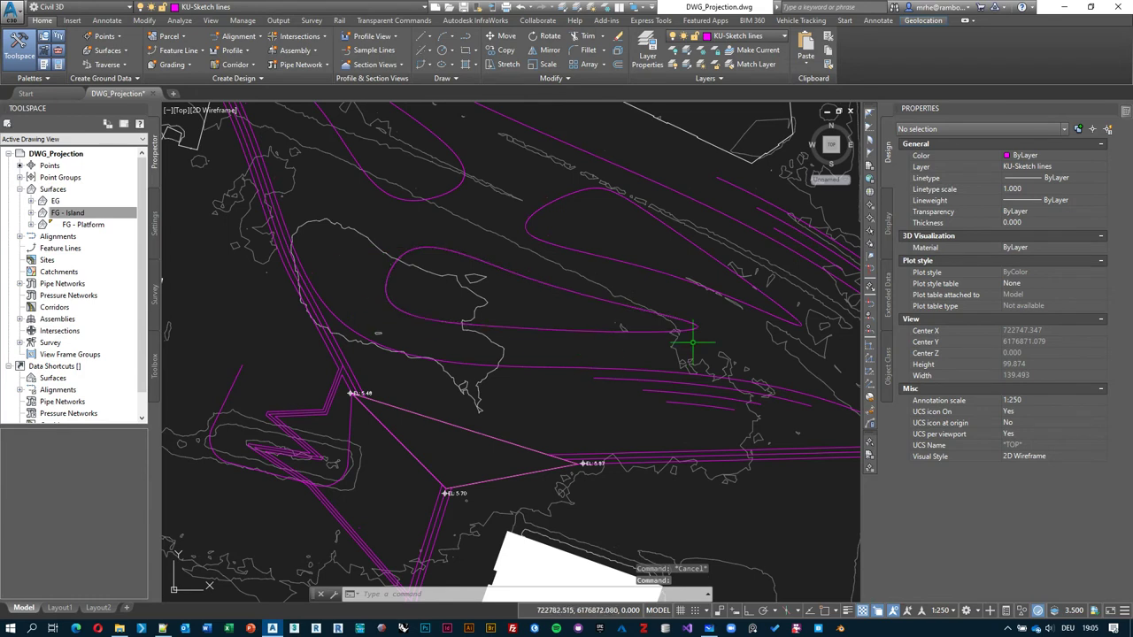
- Add the closed teardrop spline north of the platform to the FG - Island surface as a standard breakline
click(578, 328)
click(78, 215)
click(31, 213)
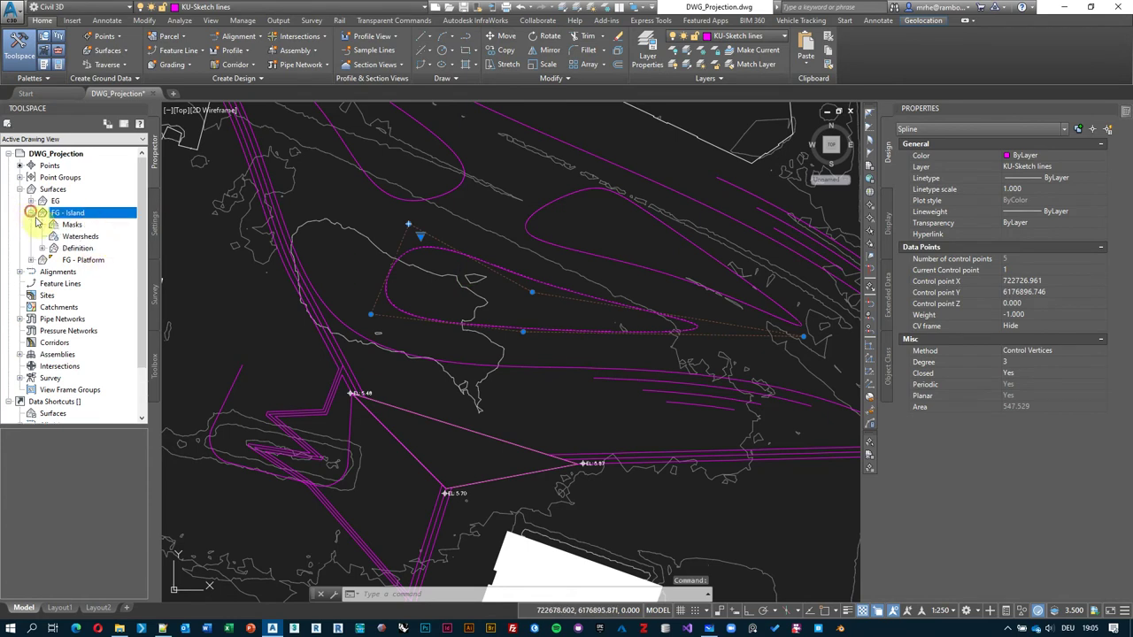
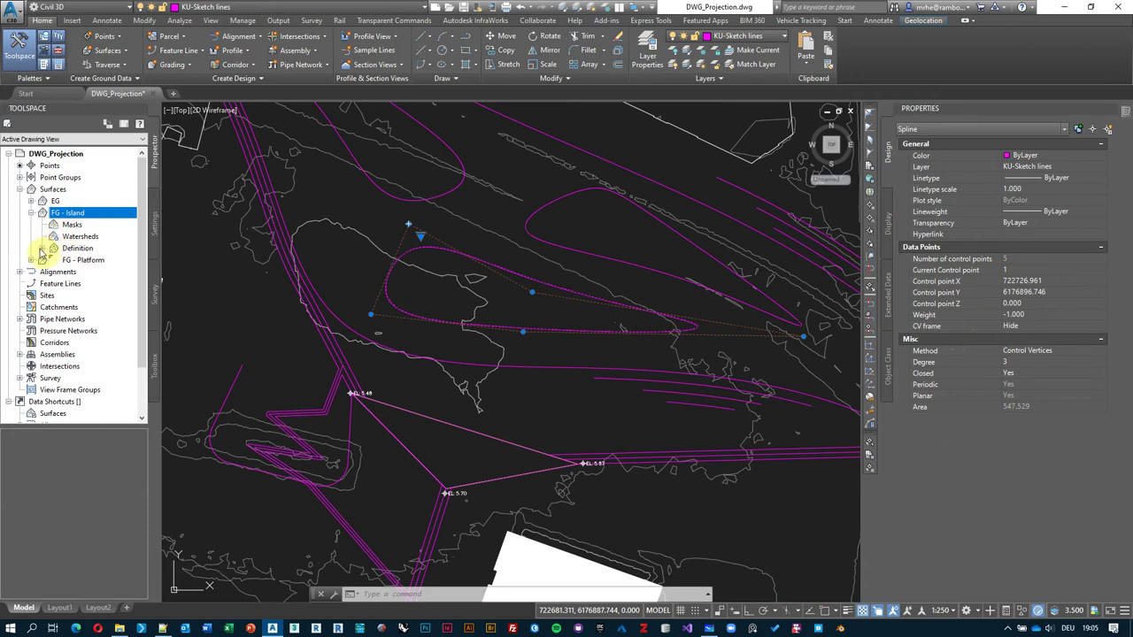
click(41, 249)
right_click(89, 273)
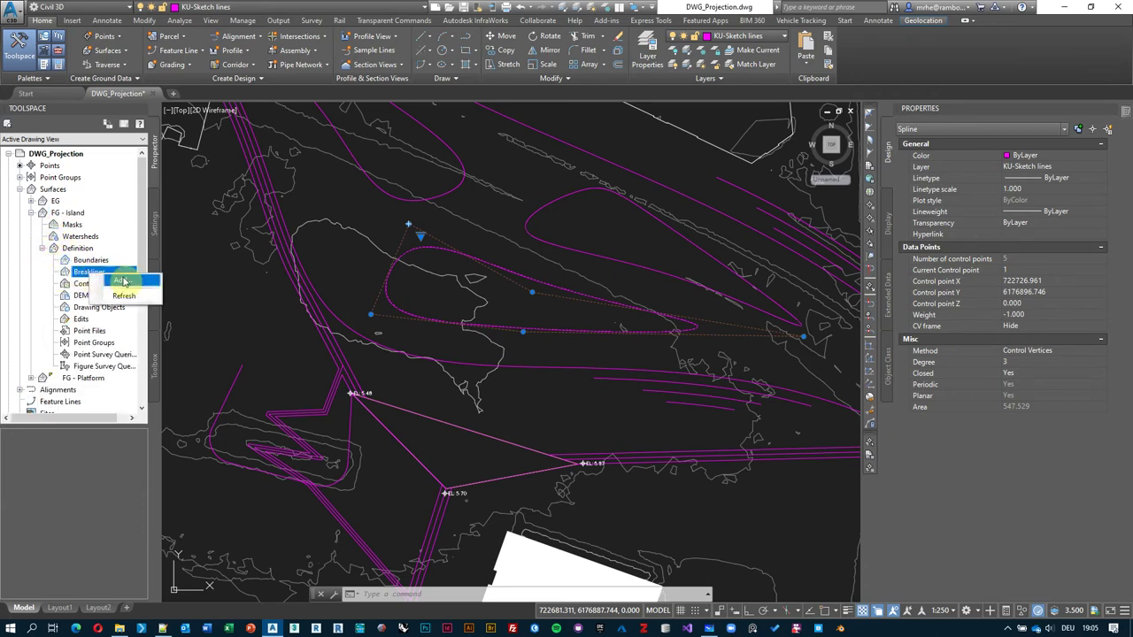
click(121, 281)
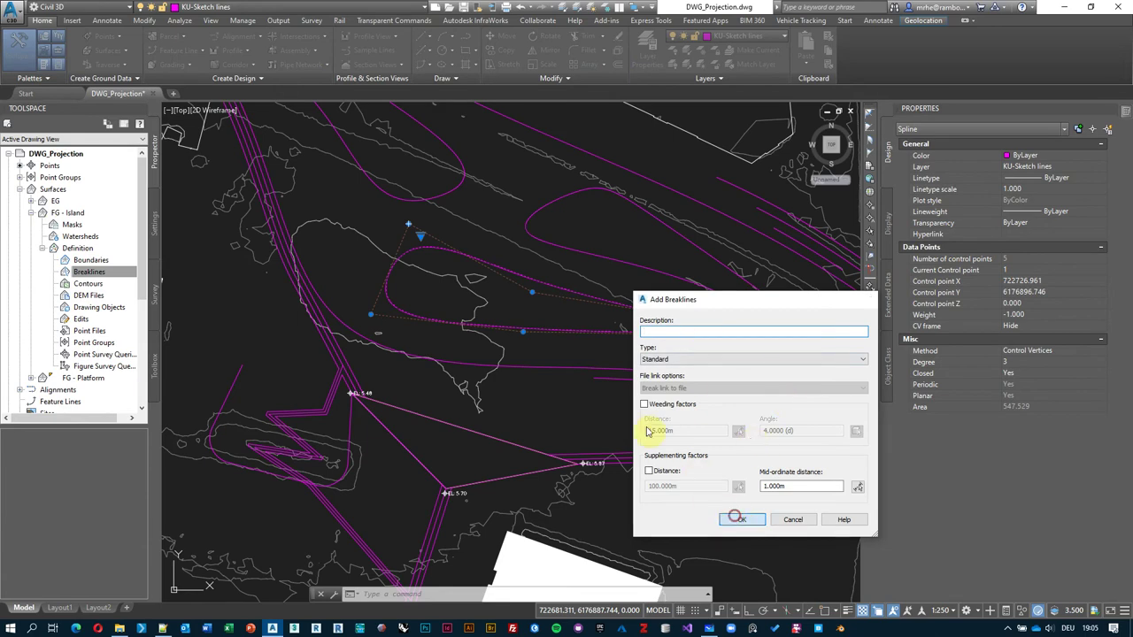
click(736, 519)
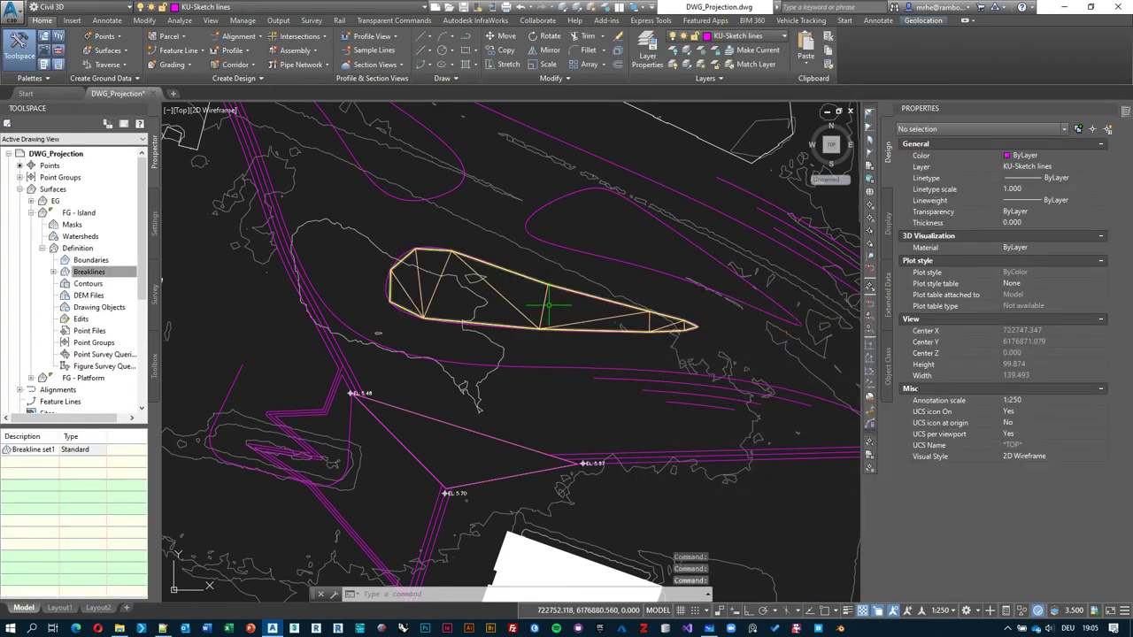
- Compare the FG - Island triangulation with the spline outline and check the surface's minimum and maximum elevations
scroll(548, 306, up, 2)
middle_drag(358, 256, 430, 254)
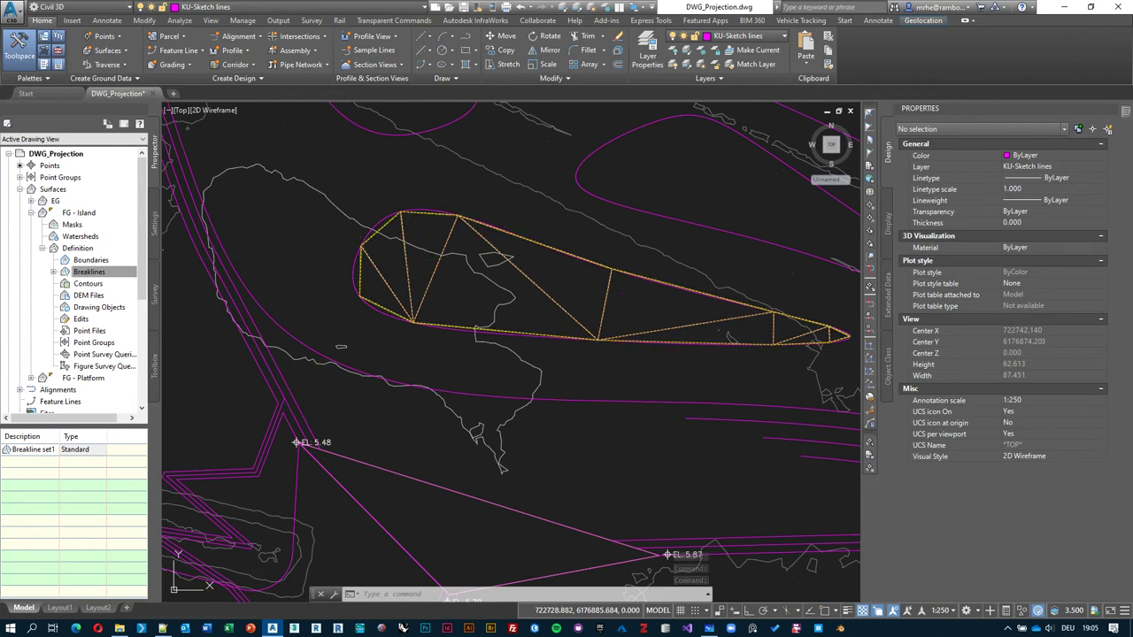
click(405, 255)
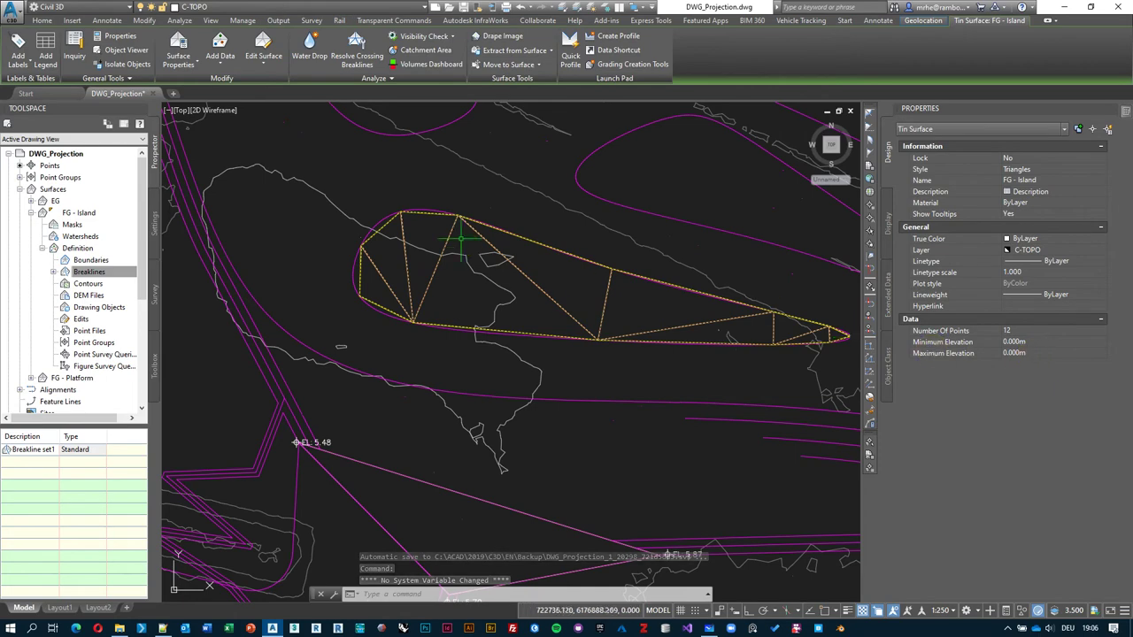
middle_drag(460, 239, 375, 266)
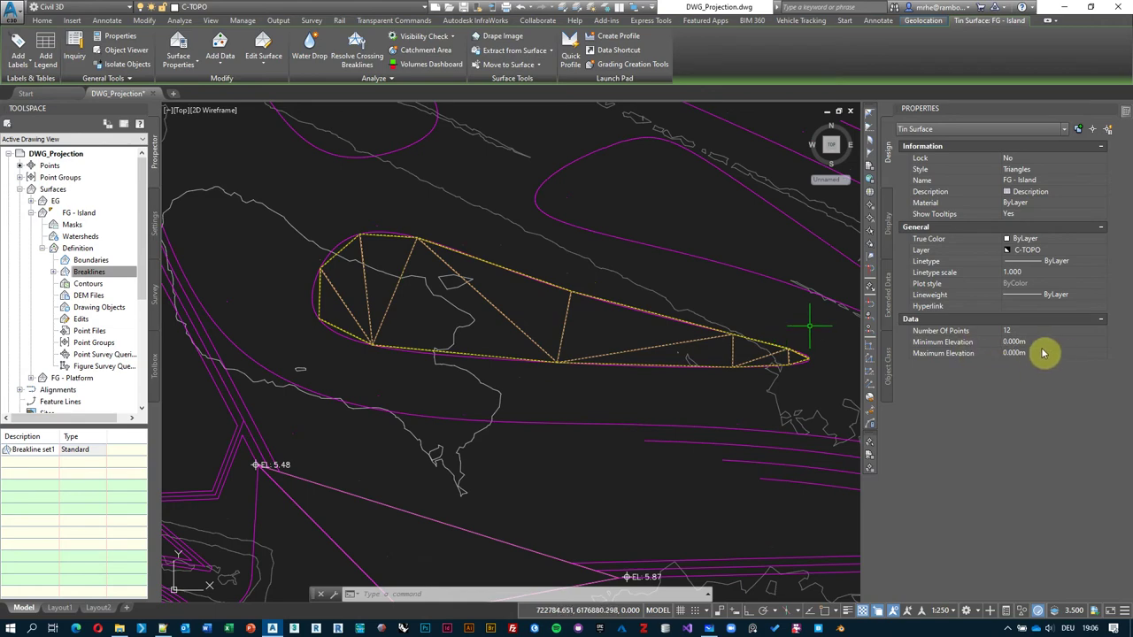
middle_drag(496, 296, 523, 306)
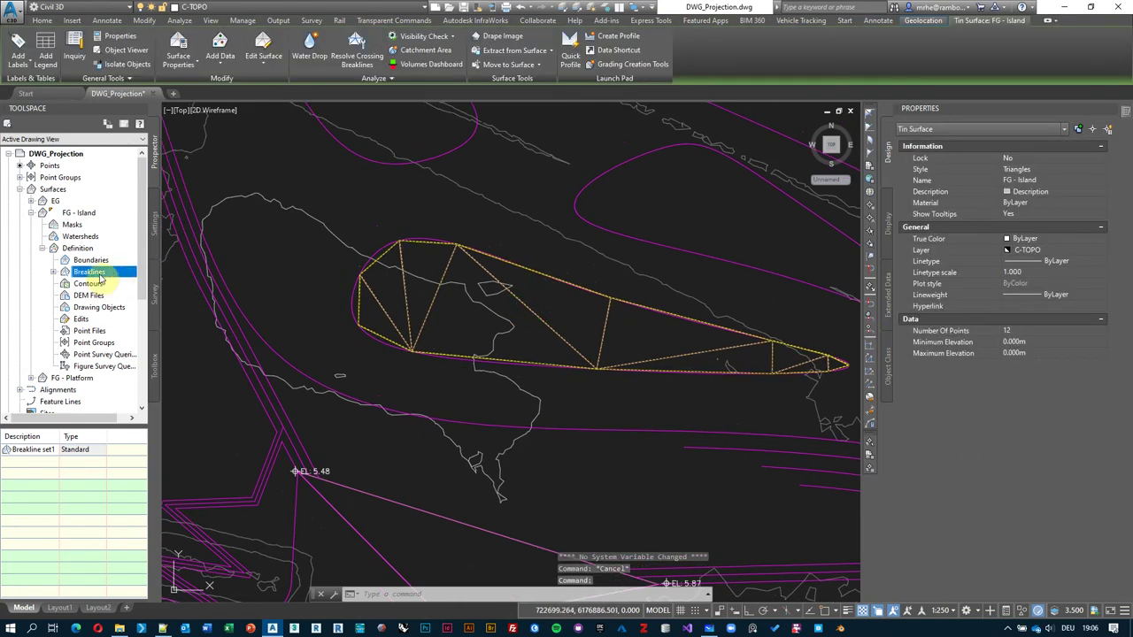
- Delete the breakline set from the FG - Island surface definition and rebuild the surface
click(532, 8)
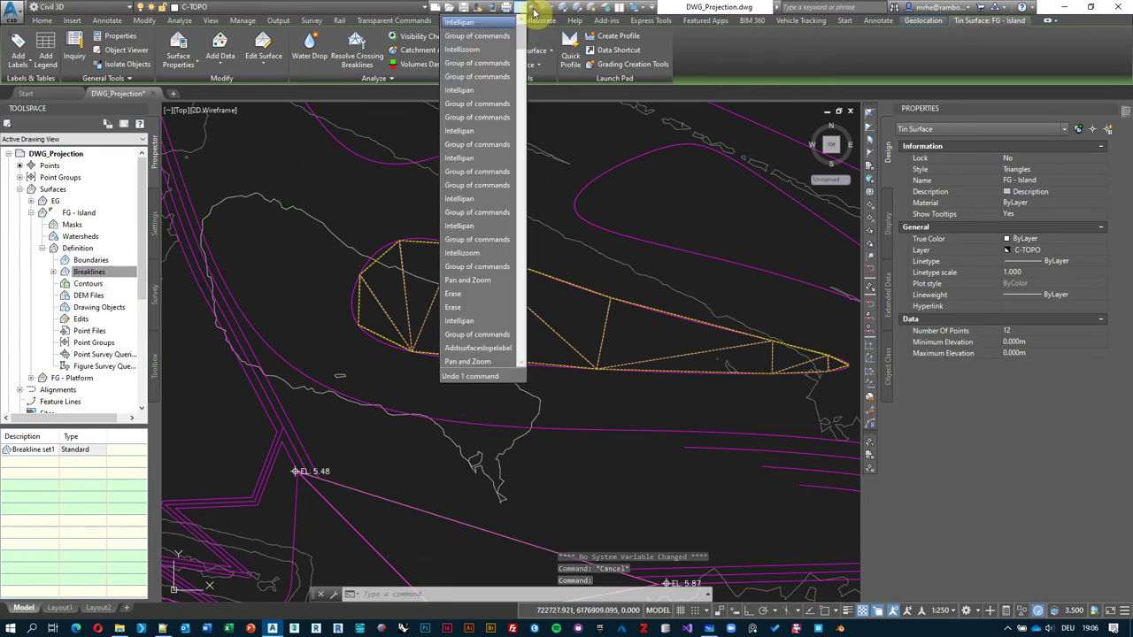
click(520, 8)
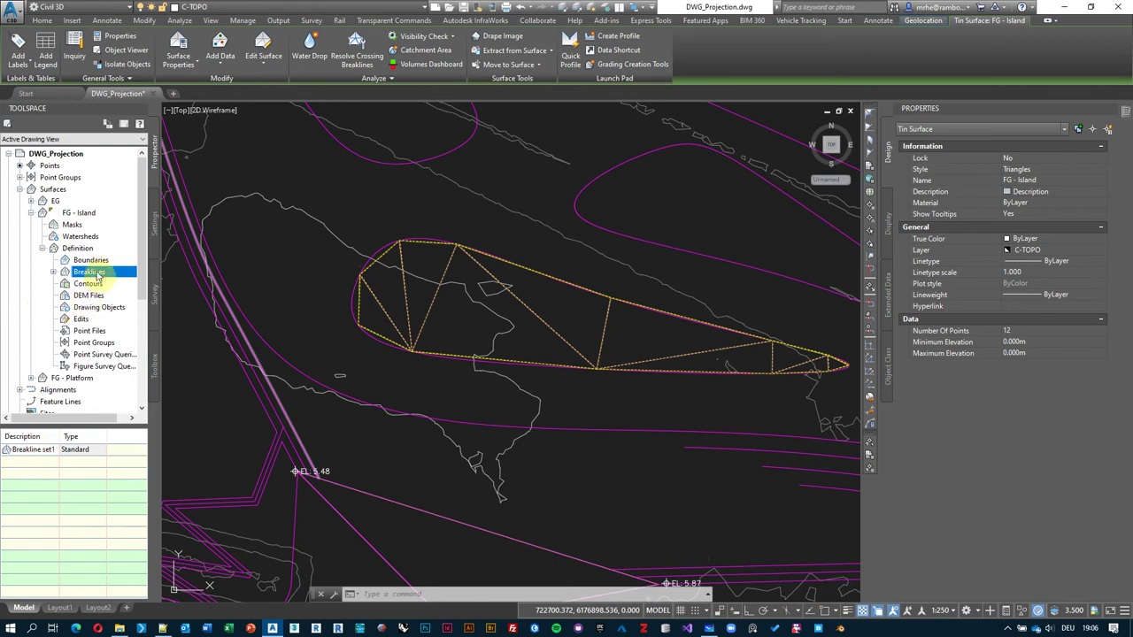
right_click(33, 451)
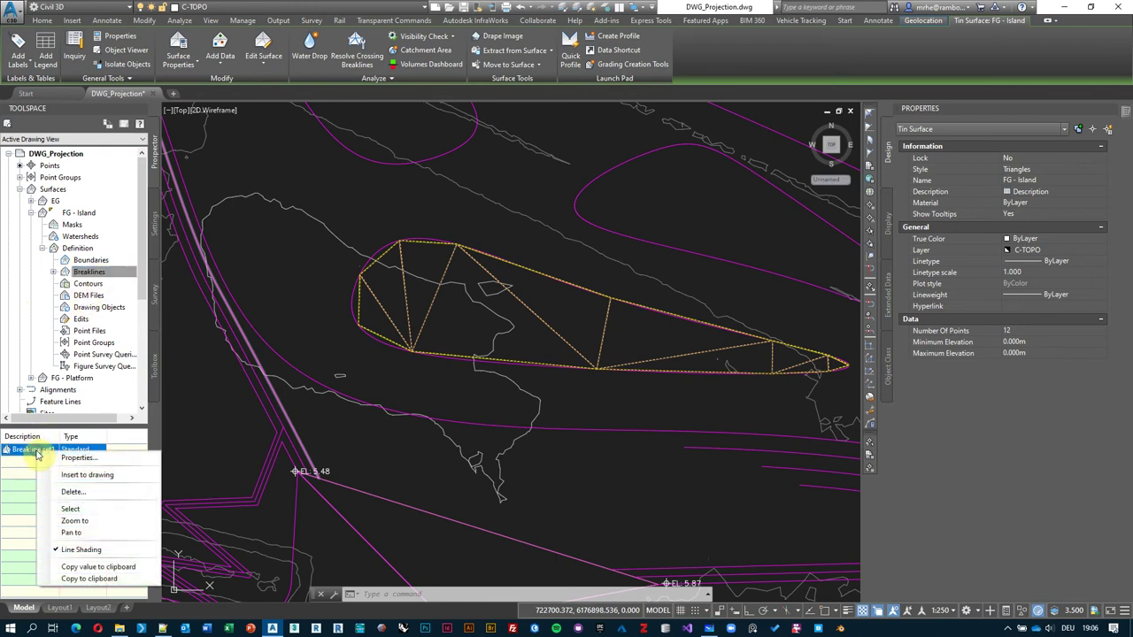
click(82, 497)
click(620, 338)
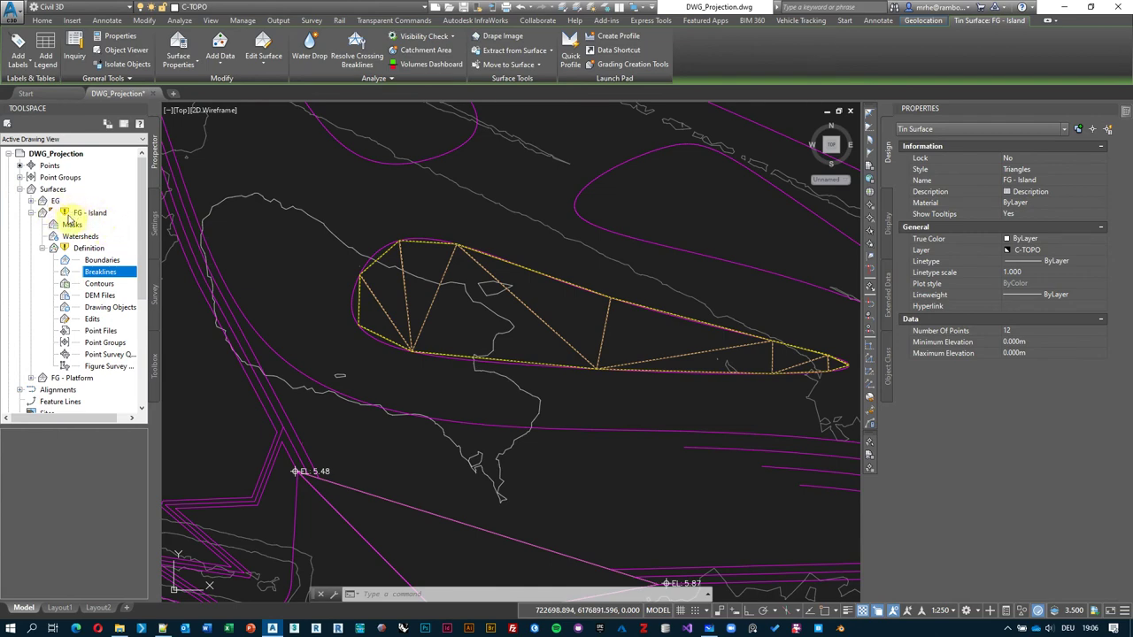
middle_drag(419, 254, 361, 241)
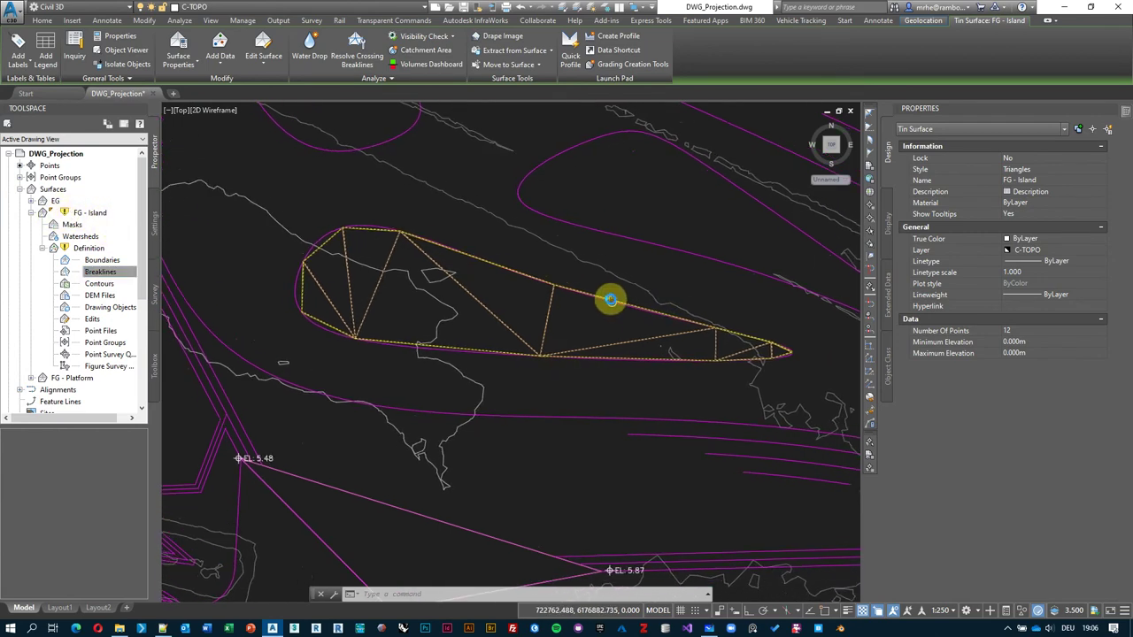
right_click(91, 217)
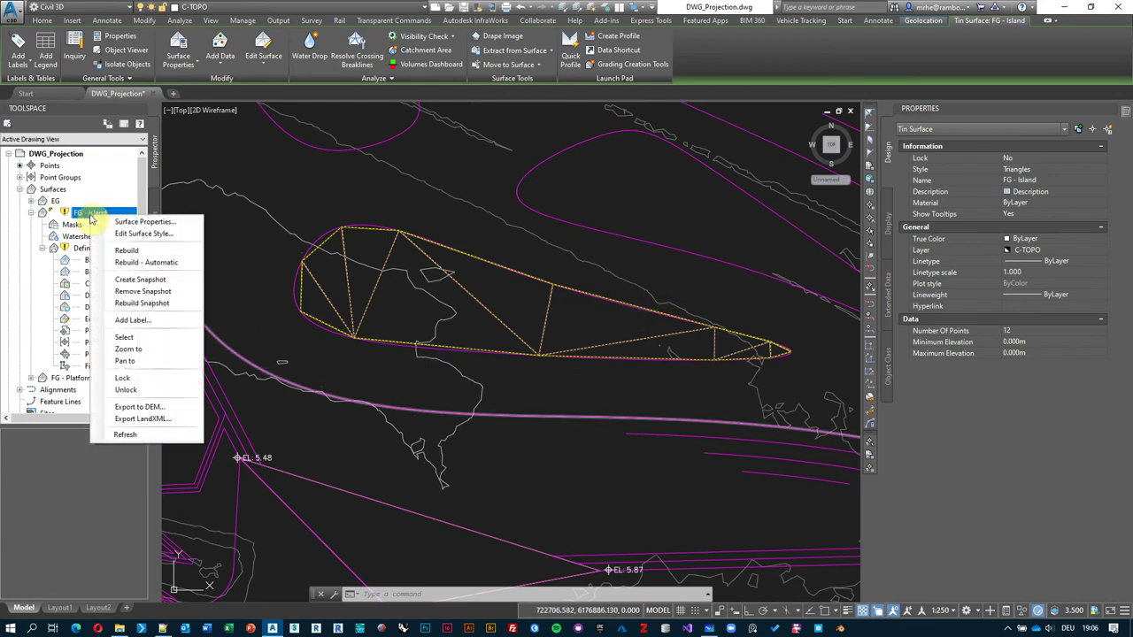
click(150, 251)
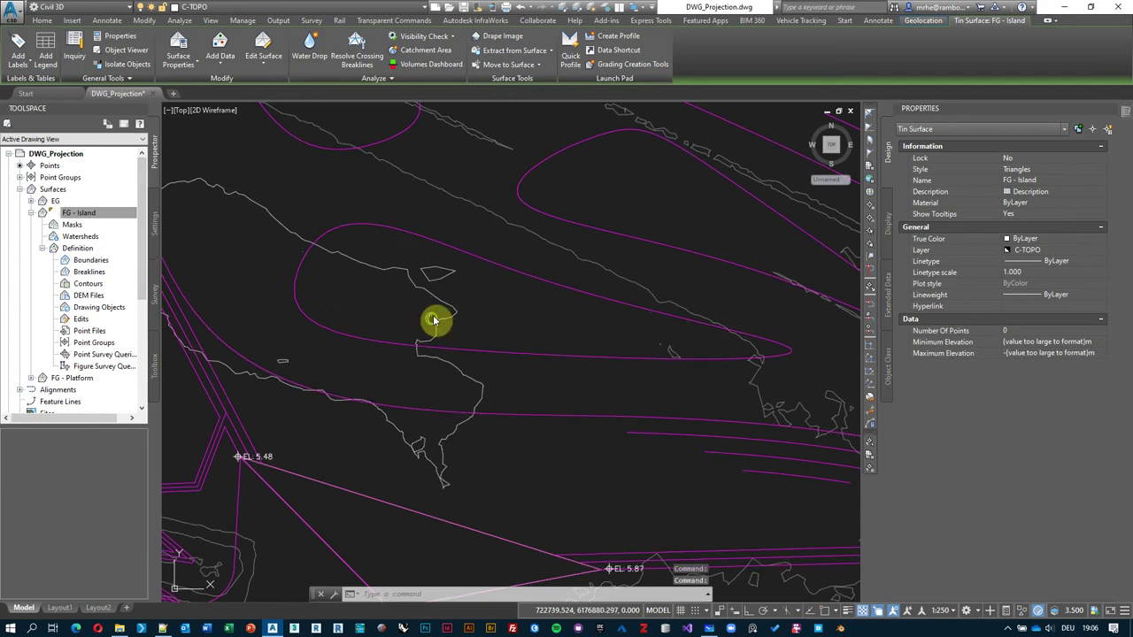
- Convert the teardrop spline north of the platform into a polyline with precision 10, and inspect its vertices and elevation property
middle_drag(435, 319, 460, 299)
scroll(521, 268, down, 2)
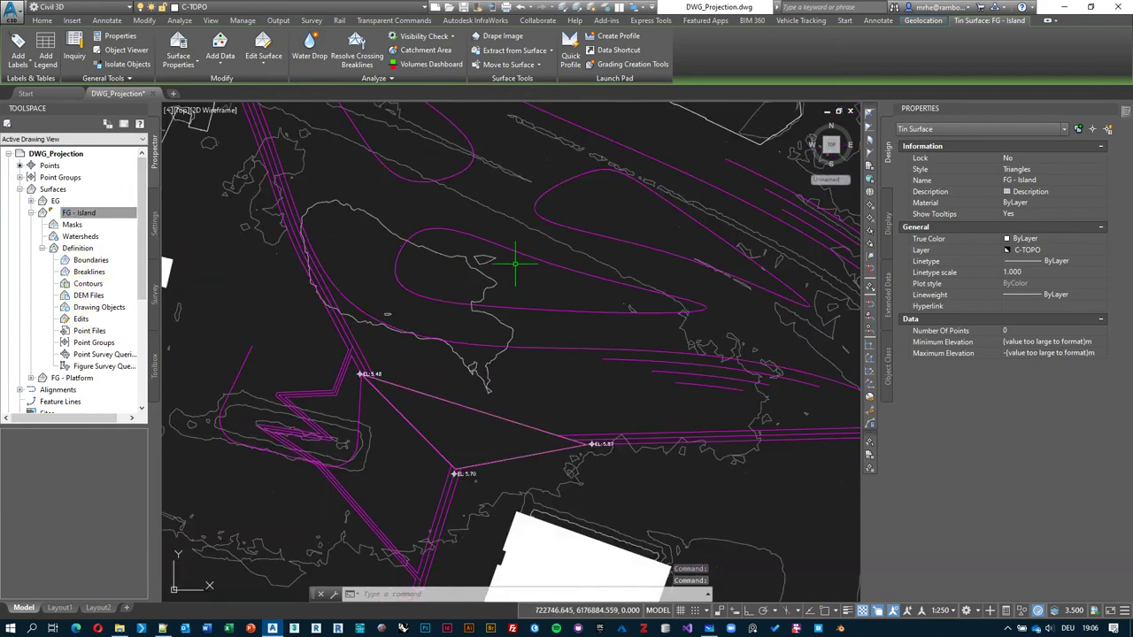
click(536, 262)
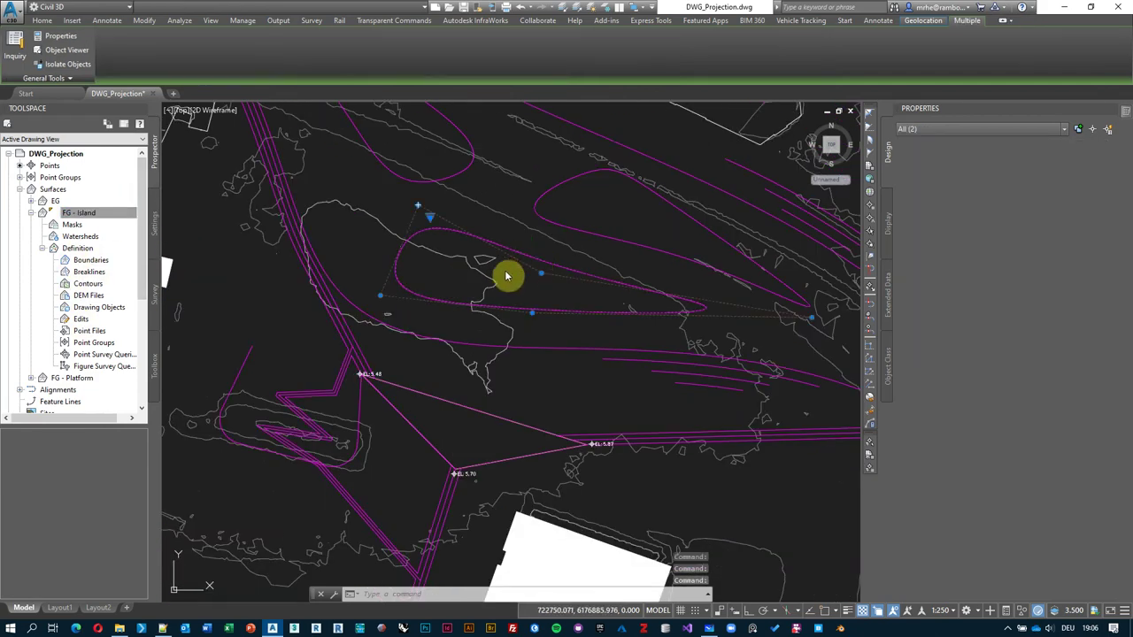
middle_drag(531, 253, 518, 261)
key(Escape)
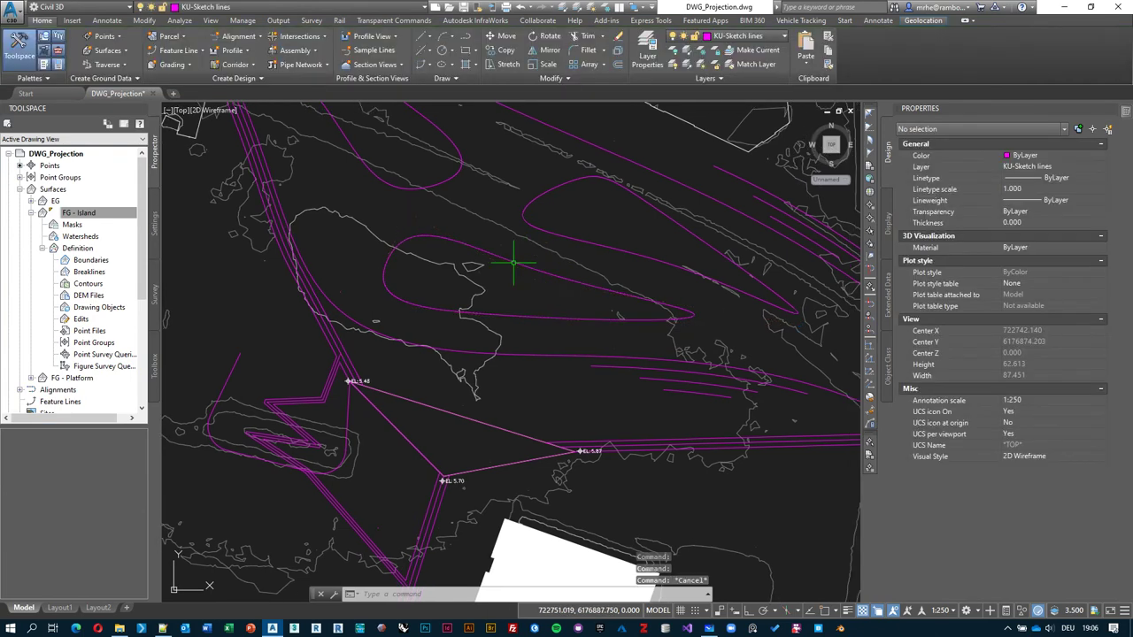
click(514, 262)
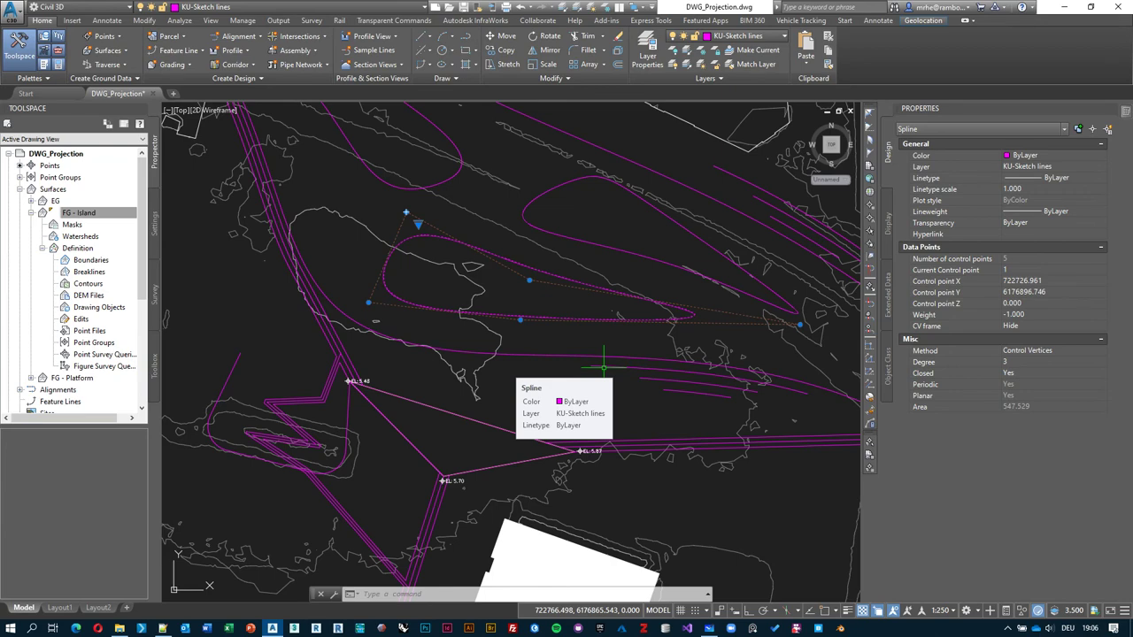
text(pedit)
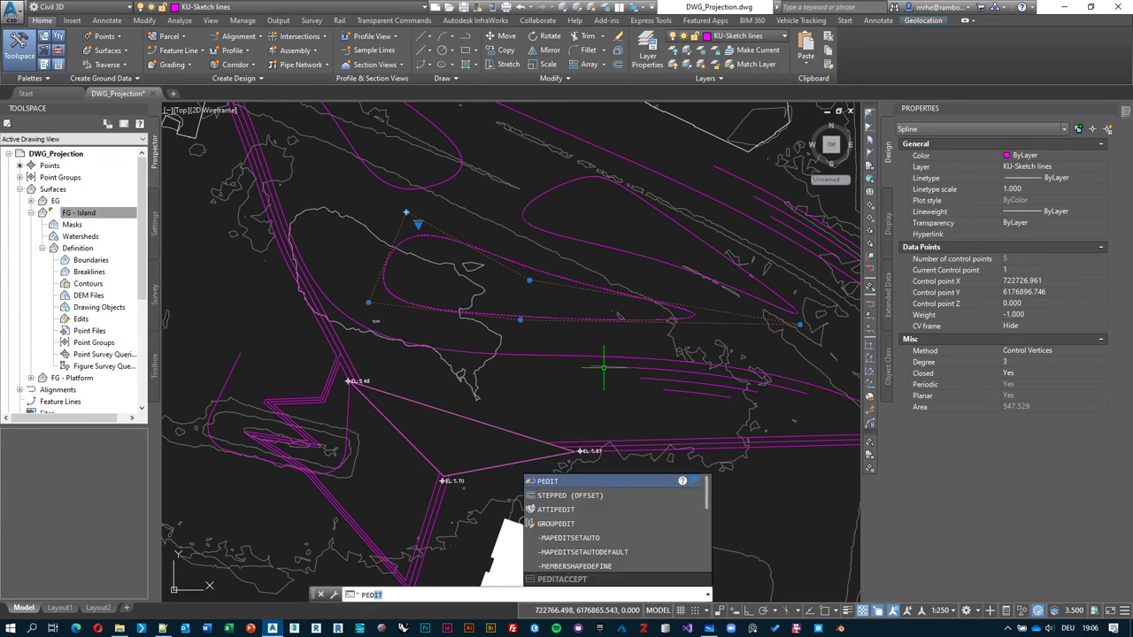
key(Return)
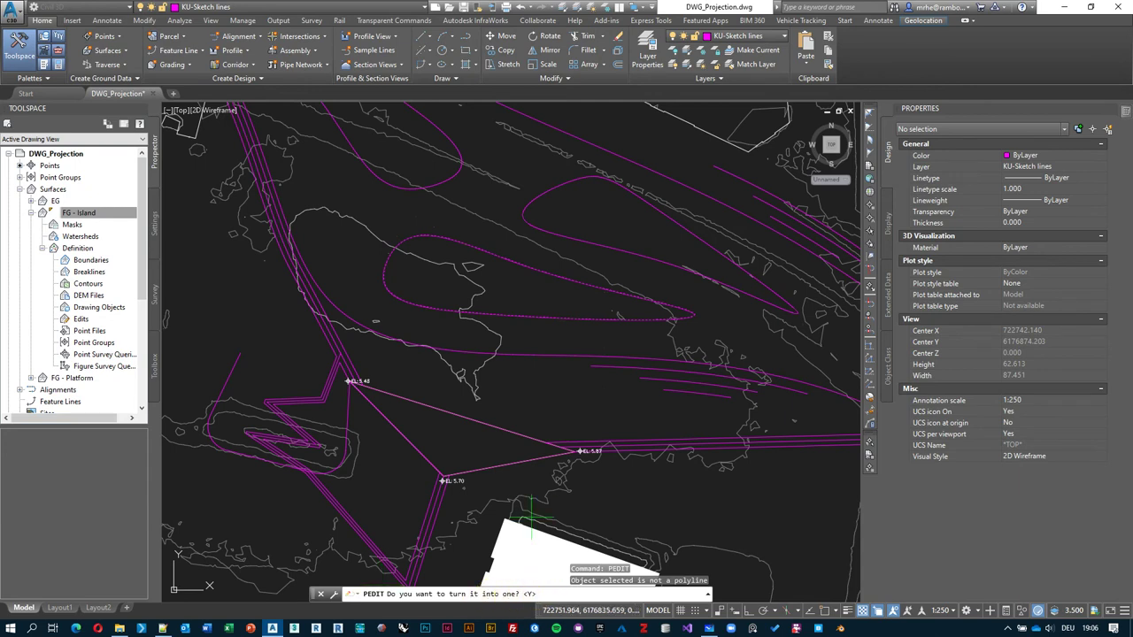
key(Return)
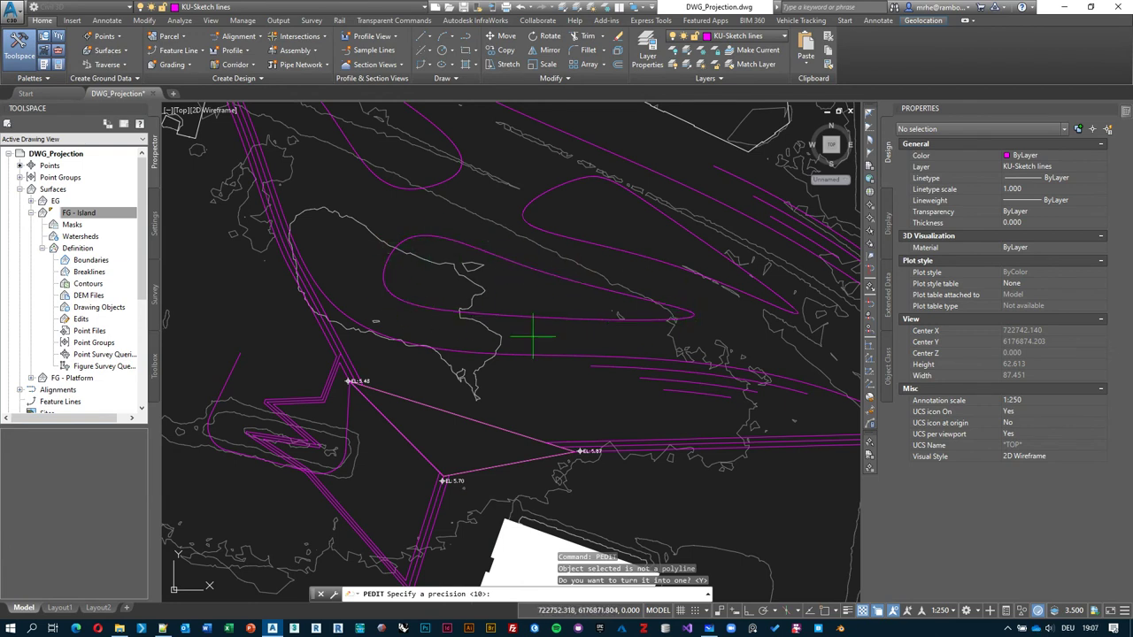
key(Return)
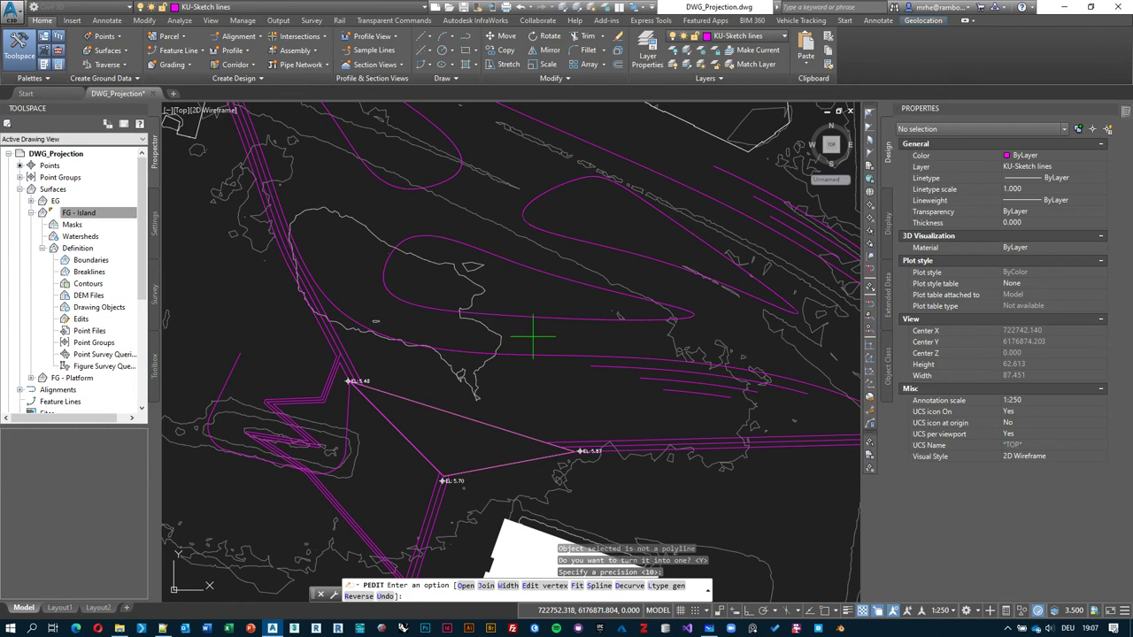
key(Return)
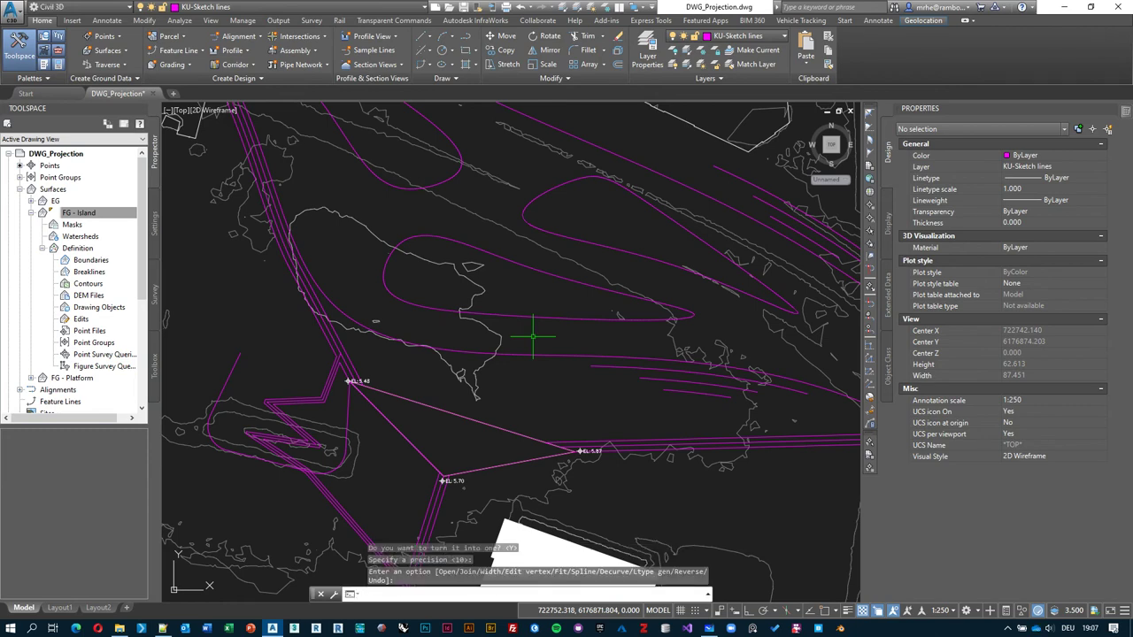
click(536, 317)
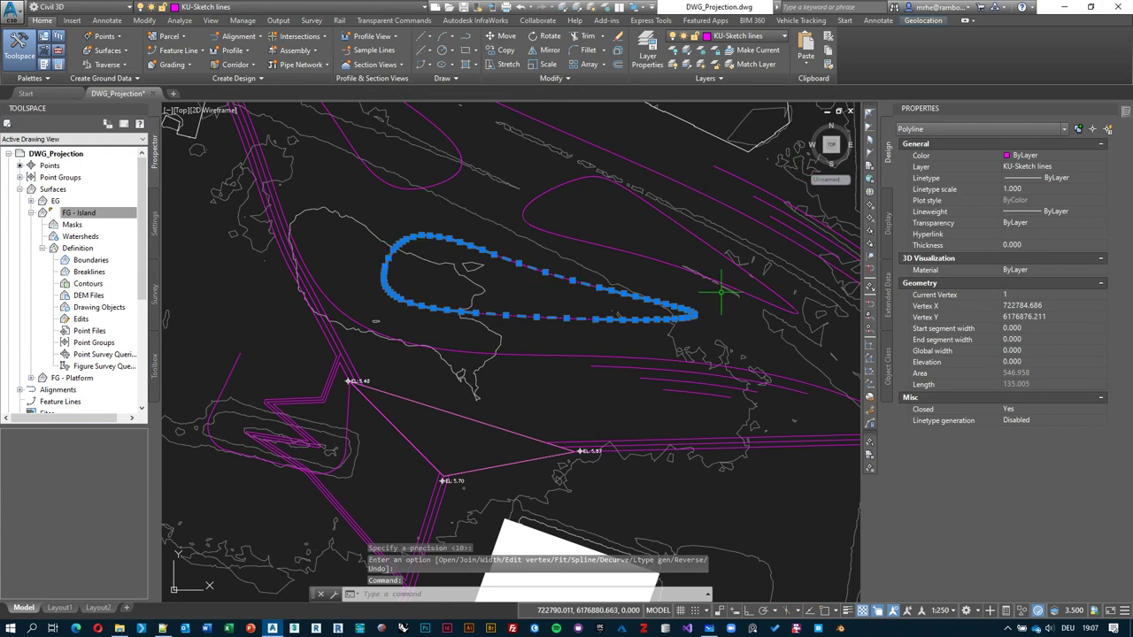
scroll(381, 279, up, 5)
scroll(372, 319, down, 5)
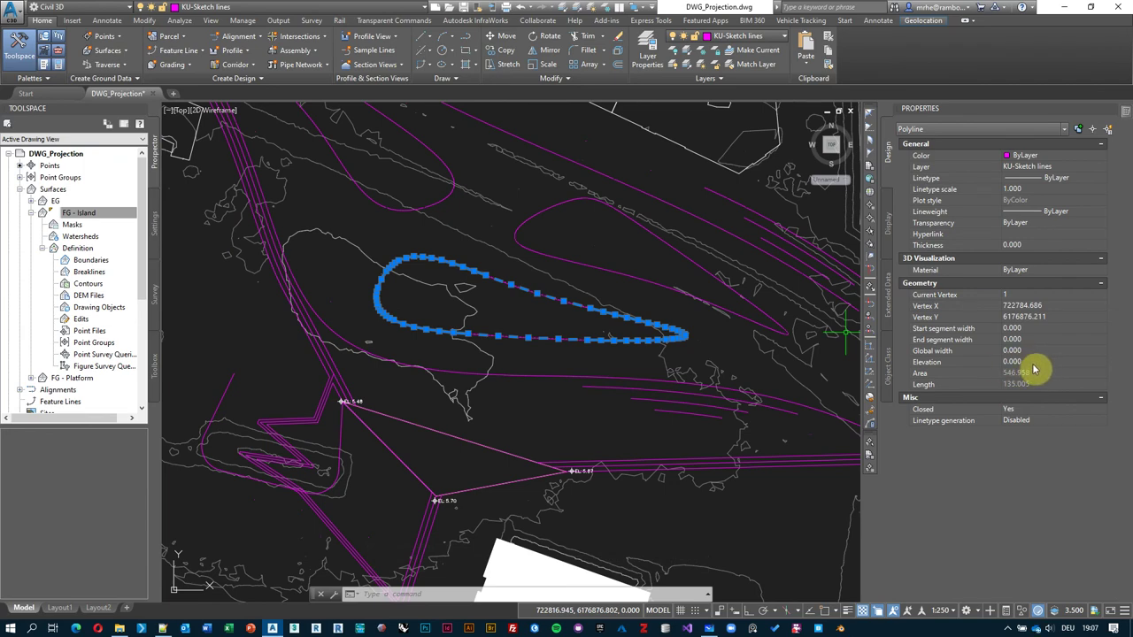
middle_drag(516, 301, 519, 313)
key(Escape)
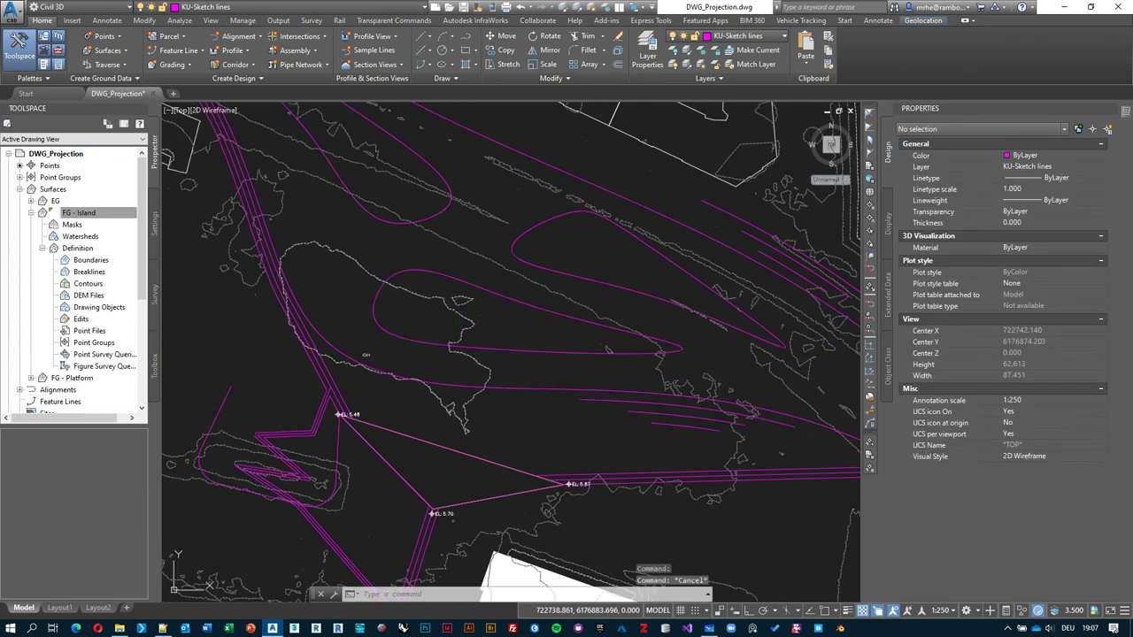
- Add spot elevation labels from the EG surface at several points inside and around the teardrop outline
click(15, 62)
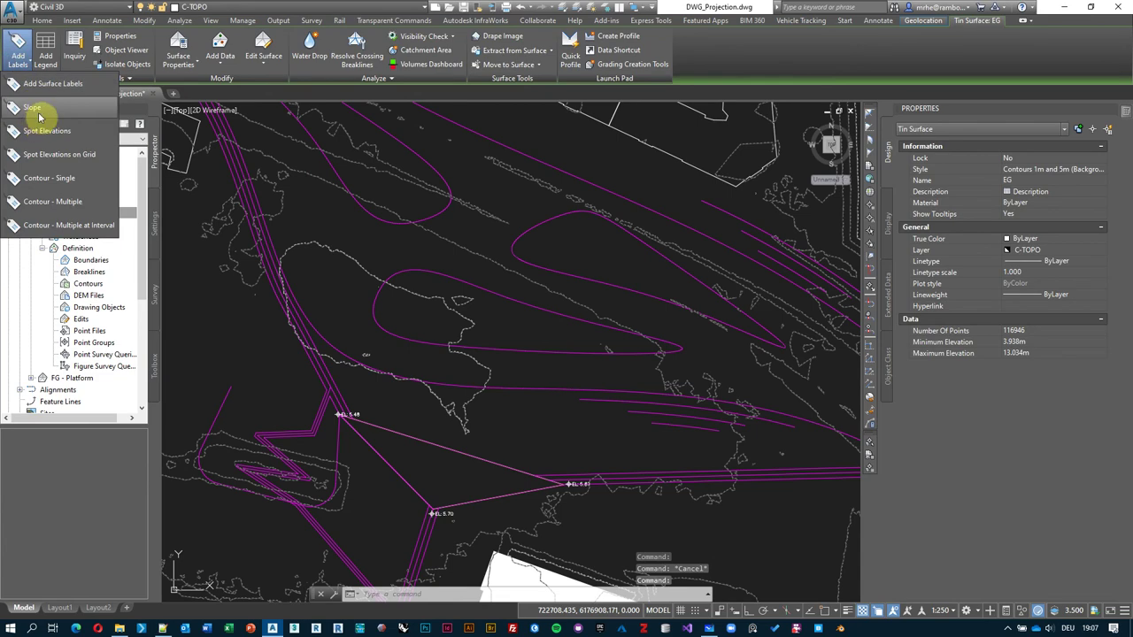
click(43, 132)
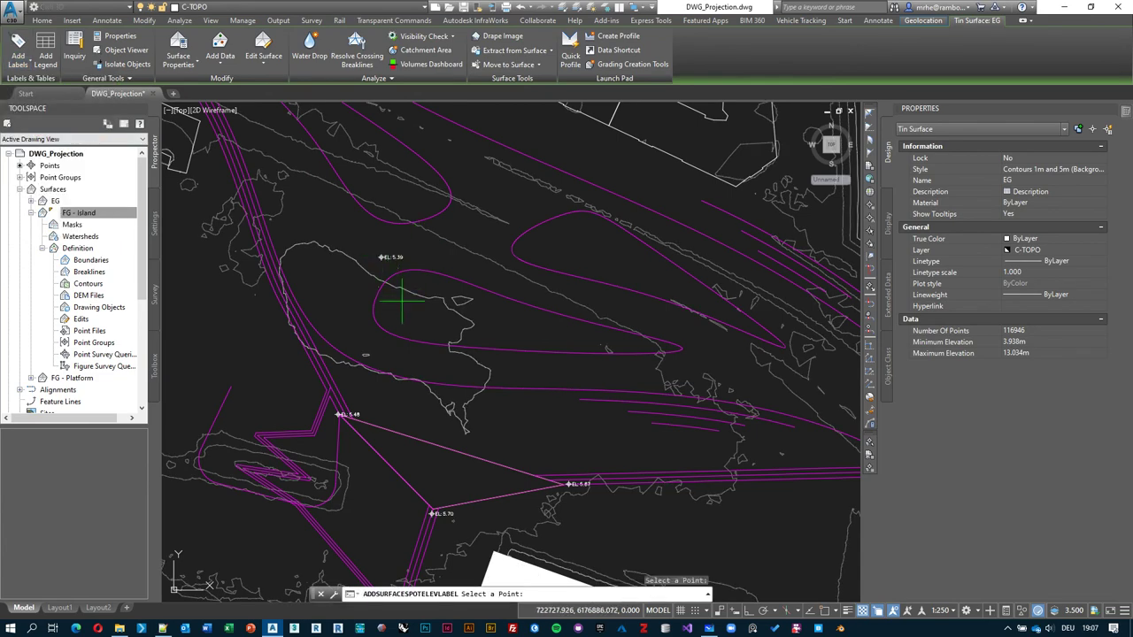
click(707, 342)
click(528, 316)
scroll(455, 336, up, 4)
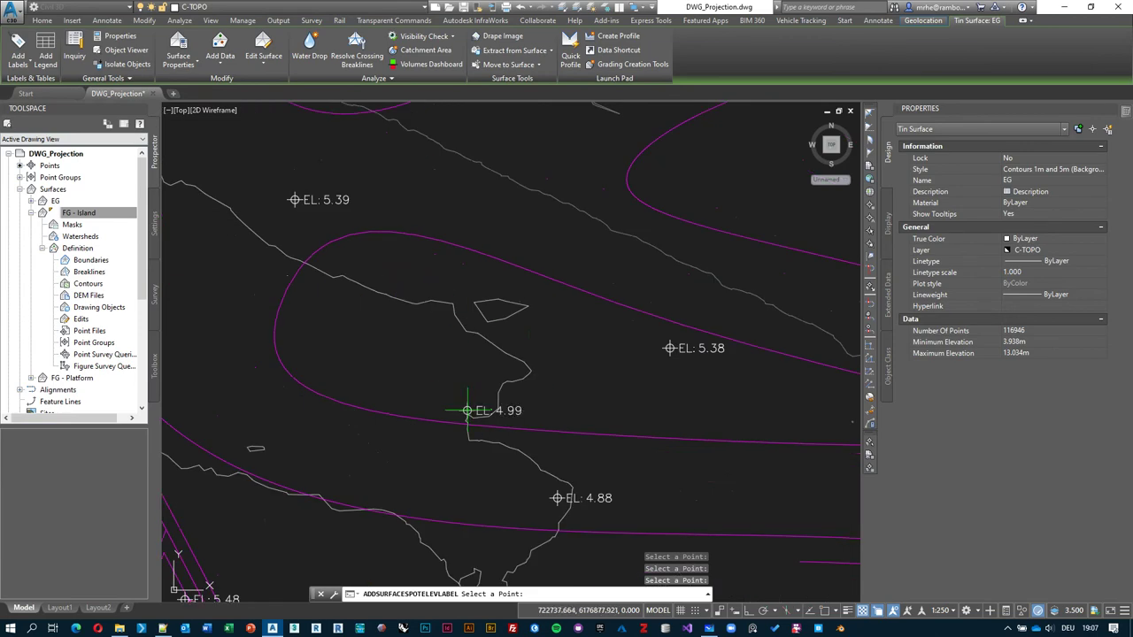
scroll(354, 282, down, 2)
middle_drag(566, 298, 537, 293)
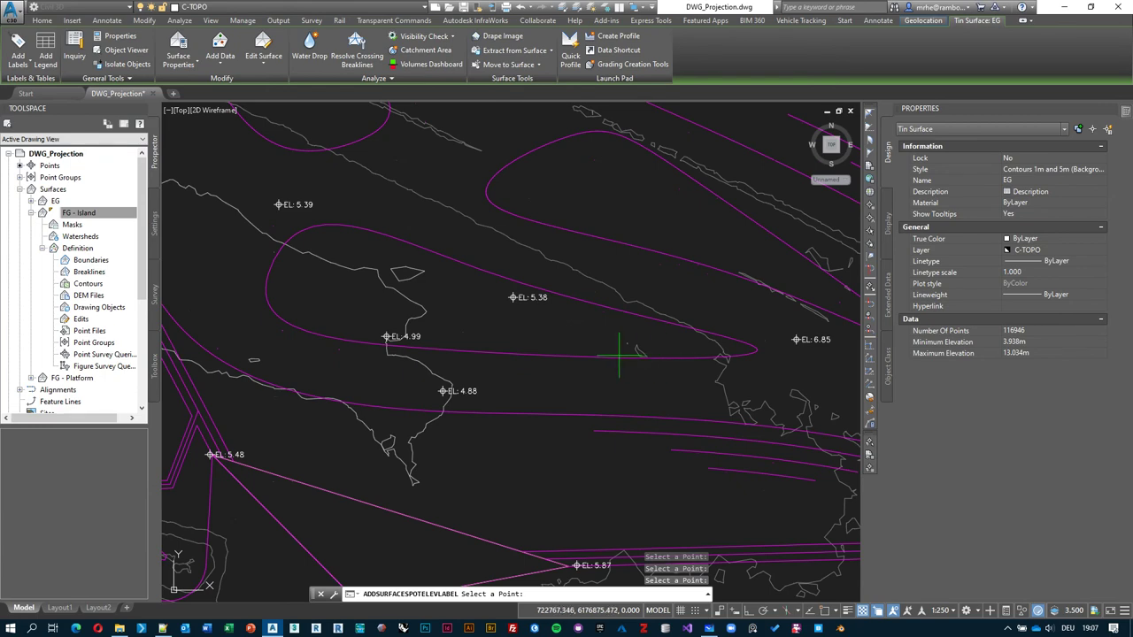
mouse_move(487, 314)
middle_down()
mouse_move(501, 278)
mouse_move(488, 274)
mouse_move(538, 286)
mouse_move(496, 304)
middle_up()
key(Escape)
key(Escape)
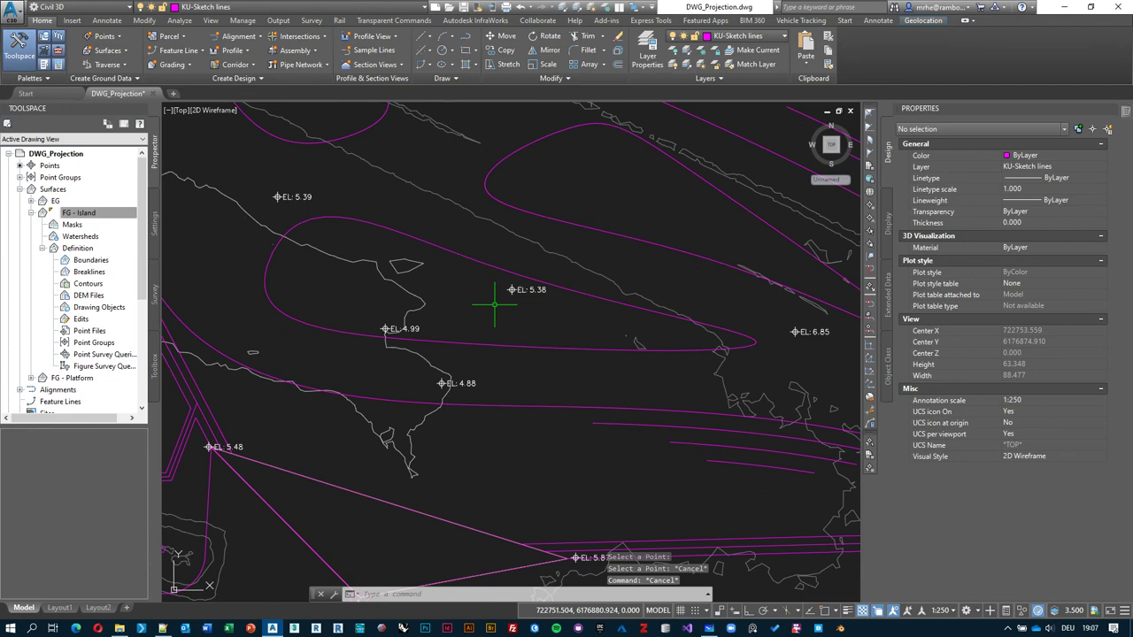
- Set the teardrop polyline's elevation to 6 m
click(493, 266)
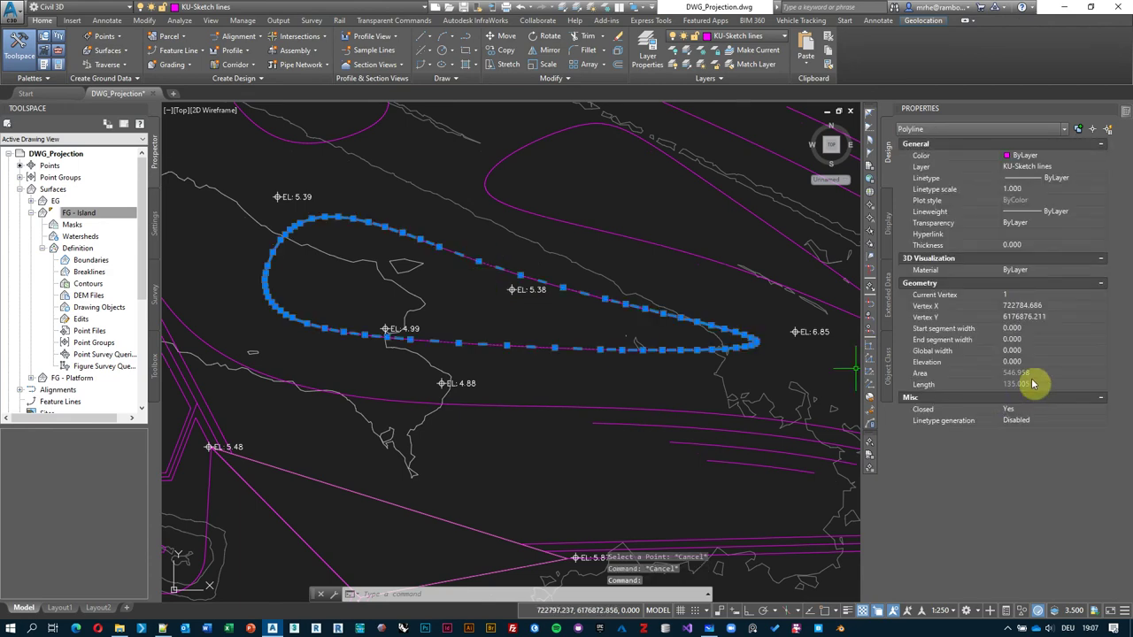
click(1034, 359)
text(5)
key(Return)
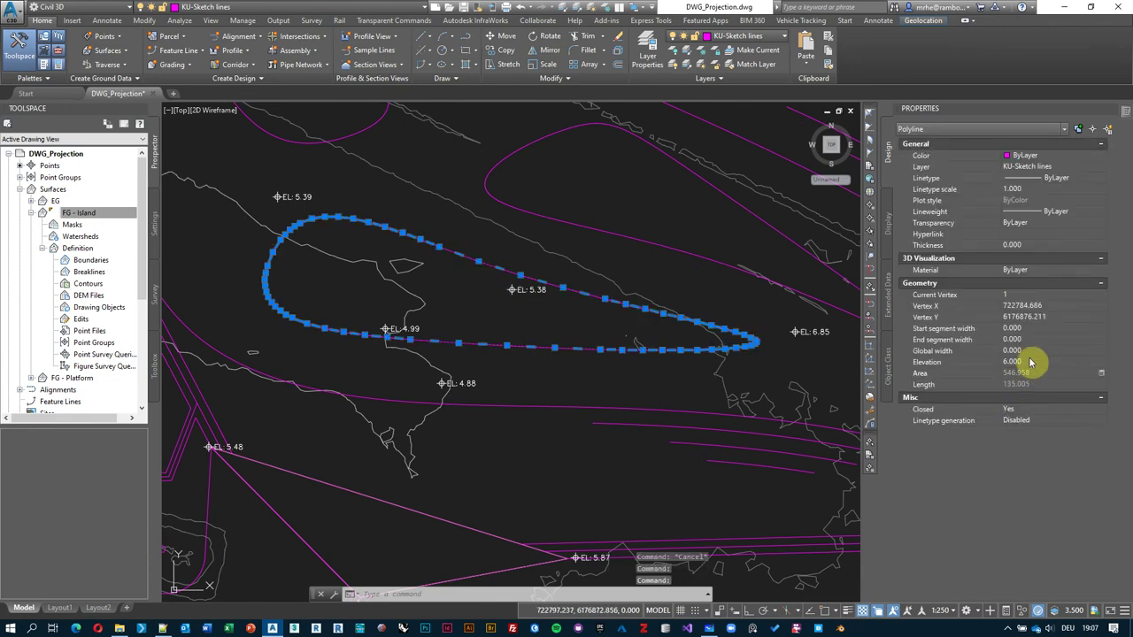
middle_drag(450, 368, 463, 367)
key(Escape)
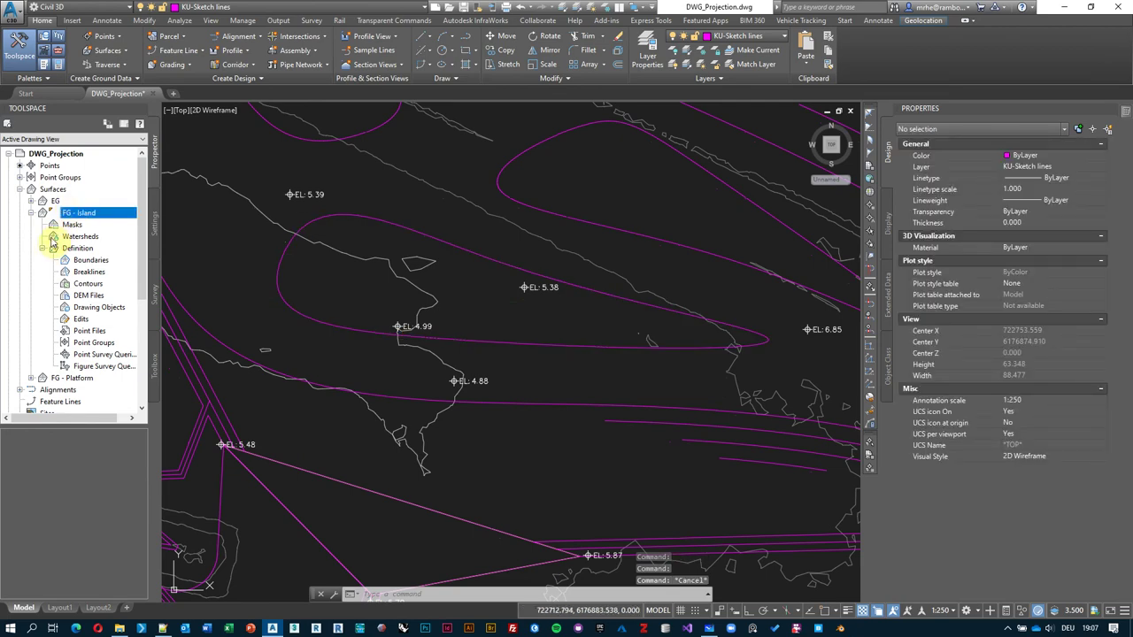
- Add the teardrop polyline to the FG - Island surface as a standard breakline with a 1.000 m mid-ordinate distance
click(42, 248)
click(41, 248)
right_click(88, 272)
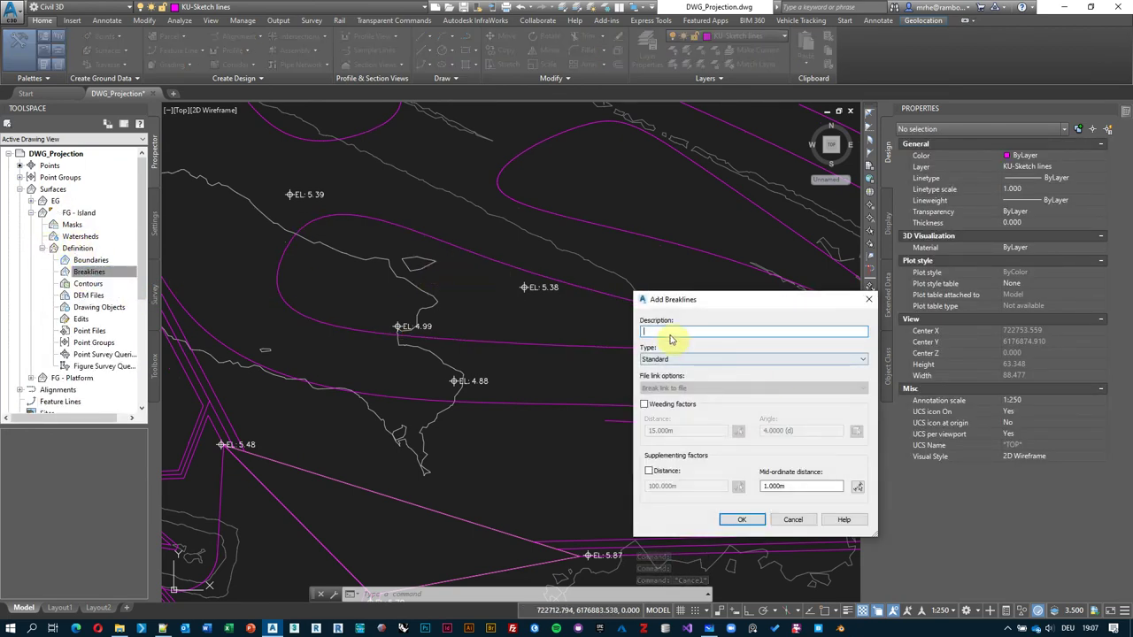
click(744, 520)
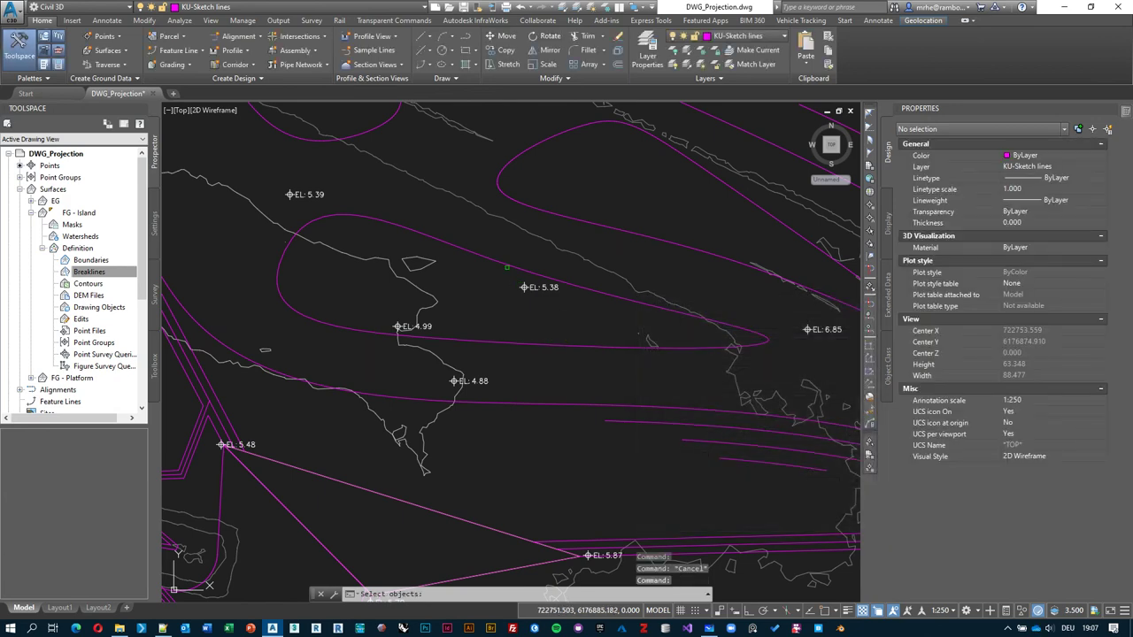
click(437, 250)
key(Return)
scroll(509, 288, down, 3)
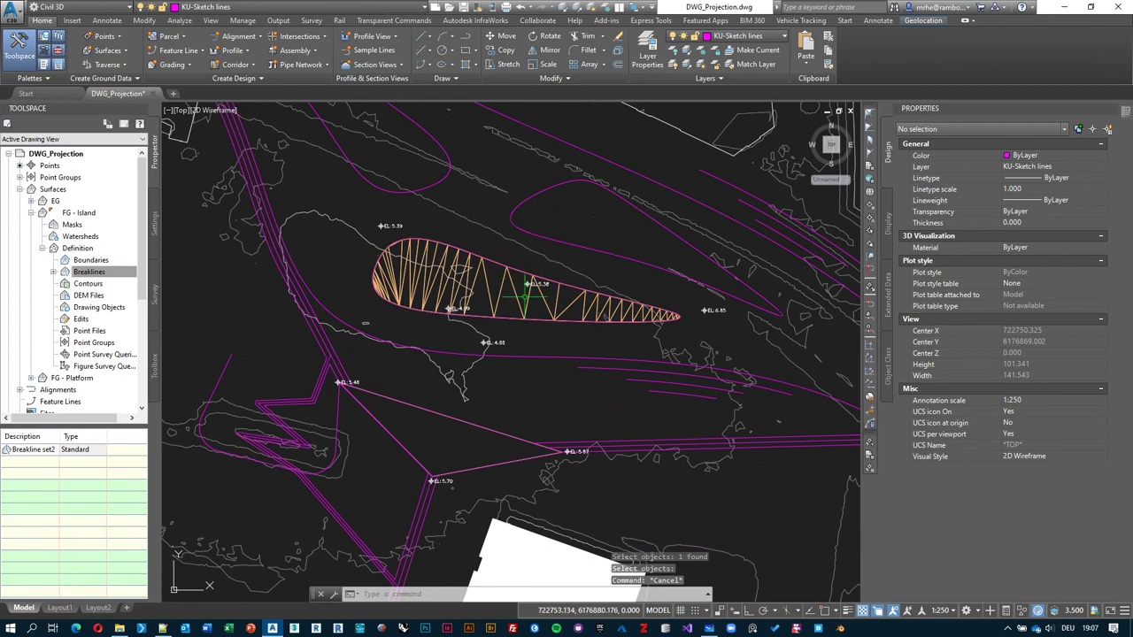
scroll(512, 285, up, 2)
- Inspect the FG - Island surface in 3D in the Object Viewer
click(507, 277)
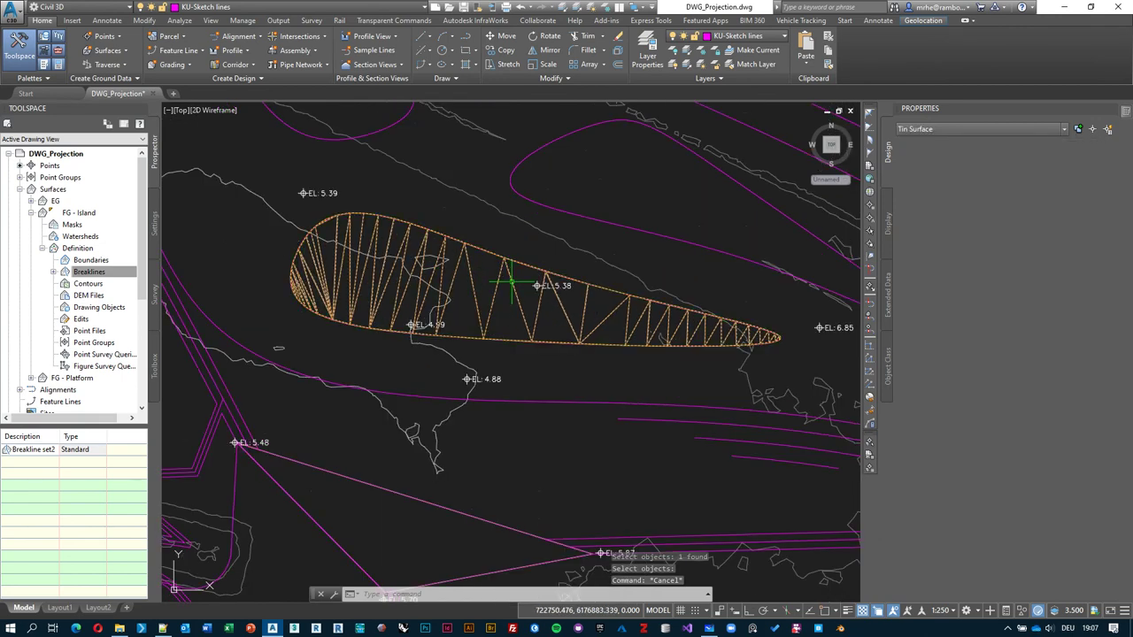
right_click(510, 310)
click(571, 488)
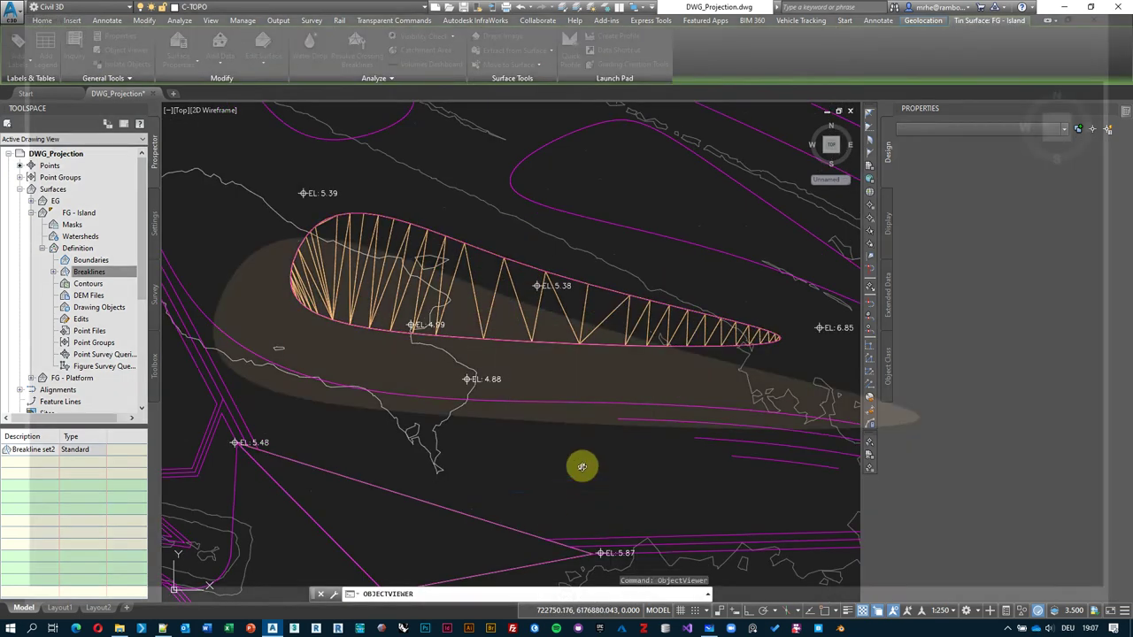
mouse_move(463, 387)
mouse_down()
mouse_move(439, 170)
mouse_move(458, 263)
mouse_move(451, 215)
mouse_move(413, 308)
mouse_move(501, 238)
mouse_move(476, 265)
mouse_up()
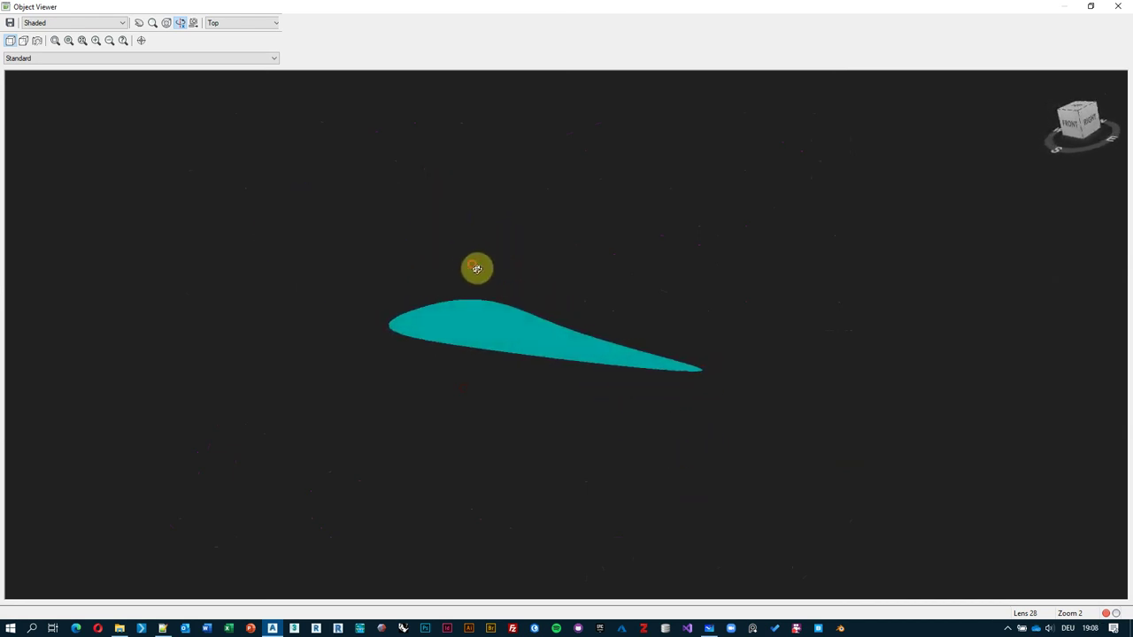
key(Escape)
click(485, 298)
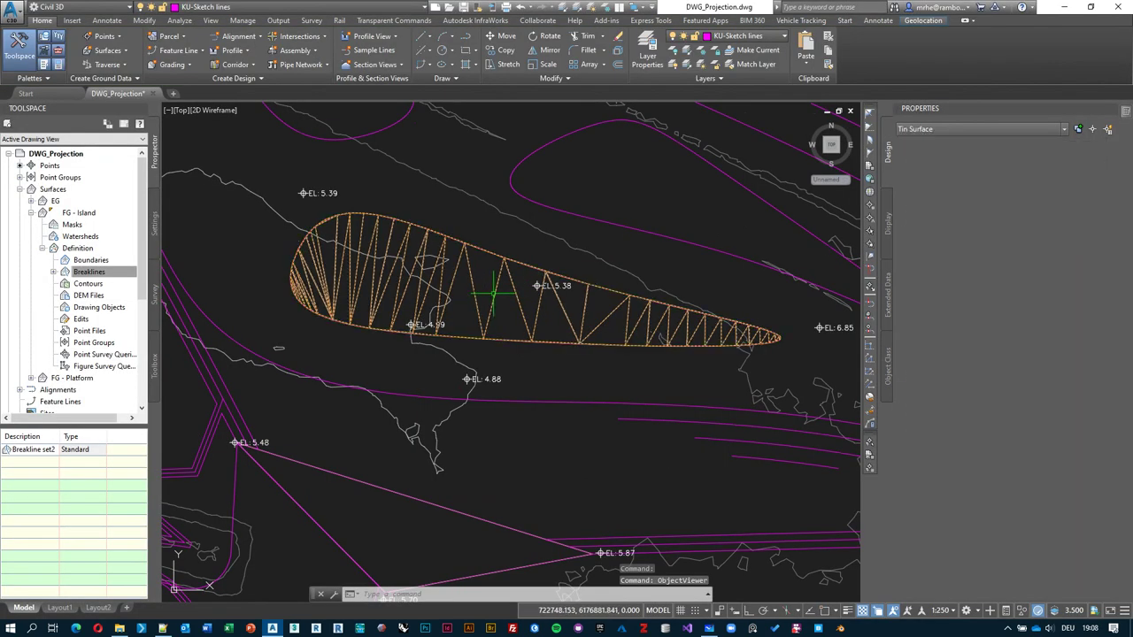
right_click(460, 210)
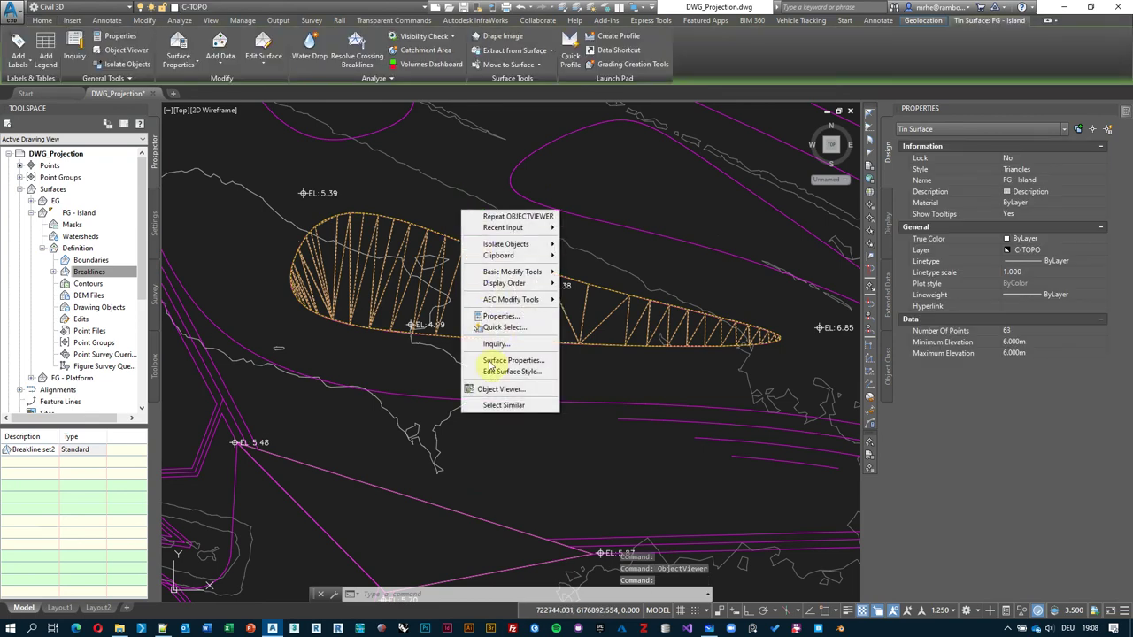
click(493, 420)
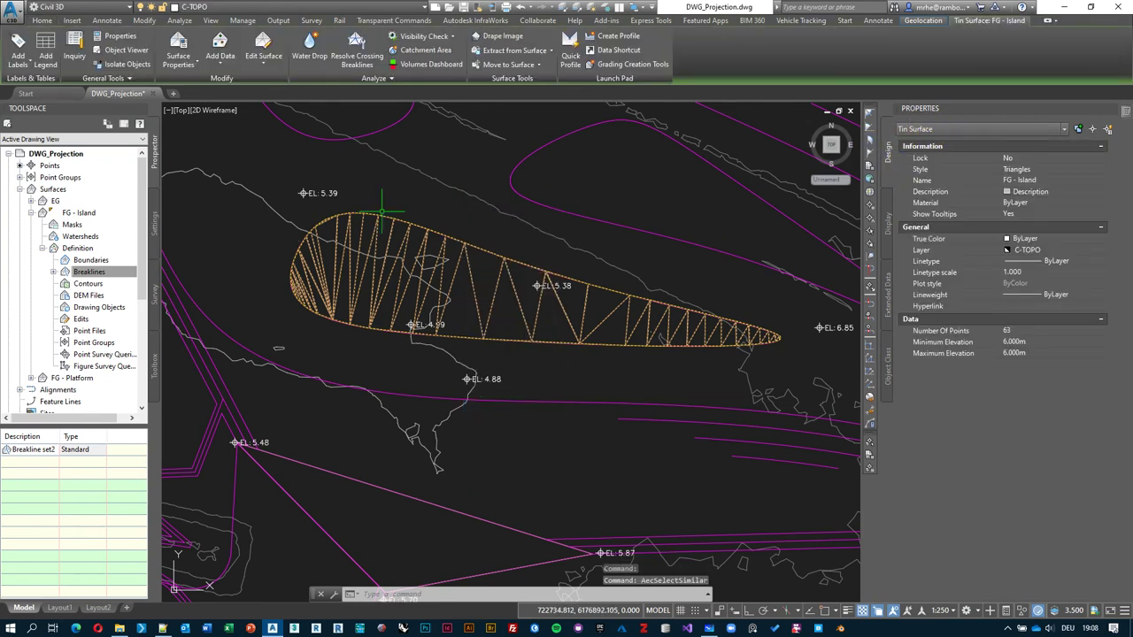
scroll(383, 210, down, 4)
middle_drag(394, 234, 564, 167)
scroll(558, 177, down, 1)
scroll(561, 184, up, 4)
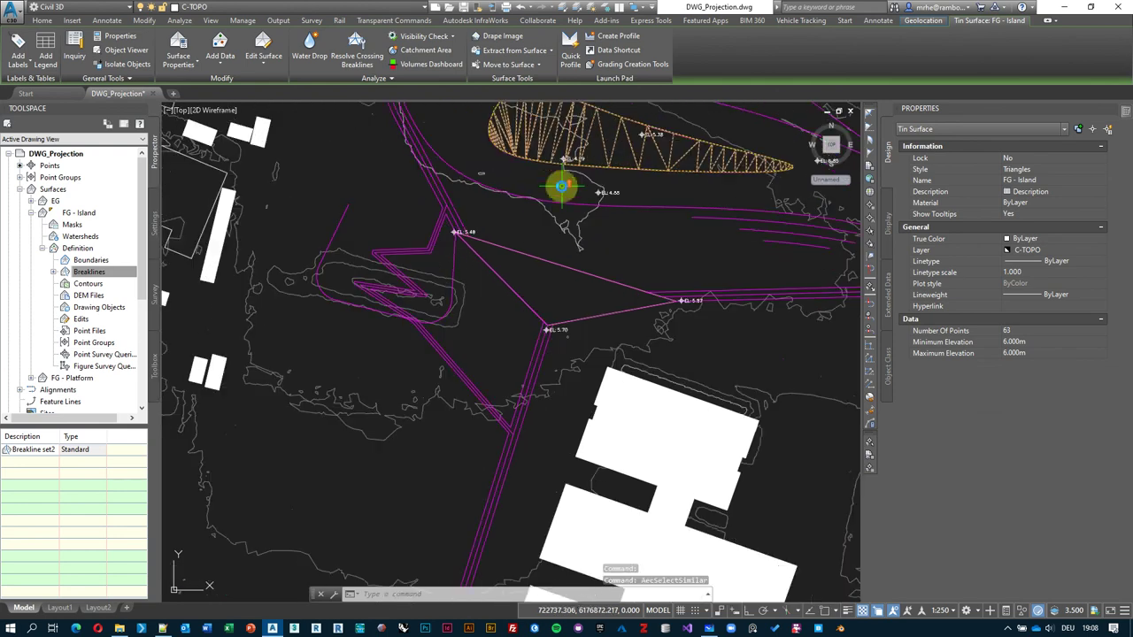
key(Escape)
- Select the EG, FG - Island and FG - Platform surfaces and view them together from a tilted angle in the Object Viewer
click(494, 375)
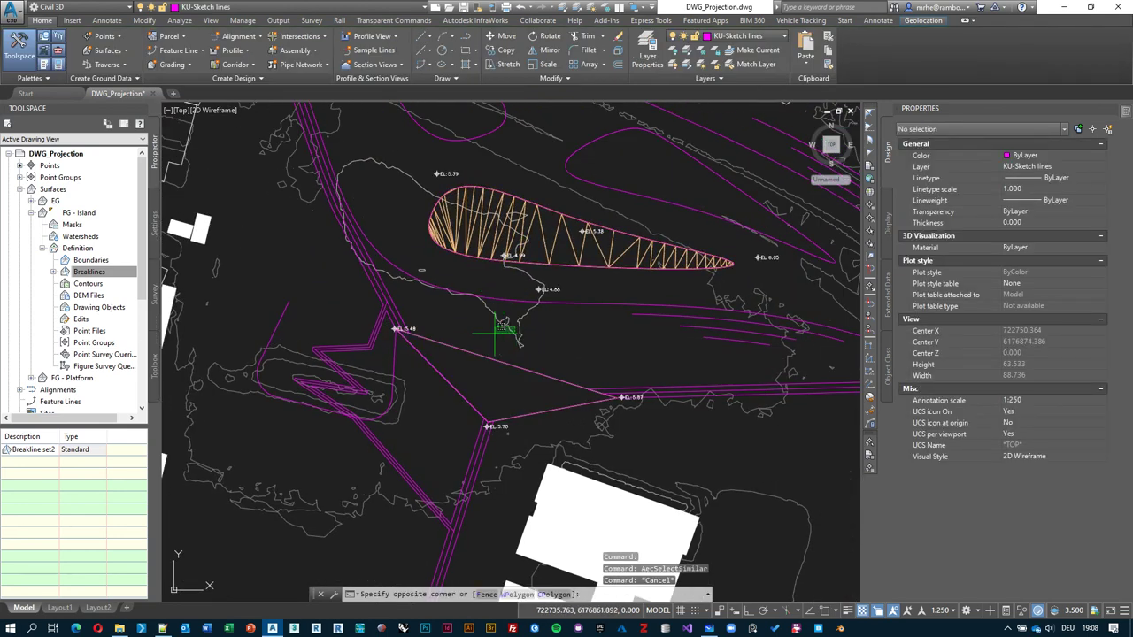
click(487, 349)
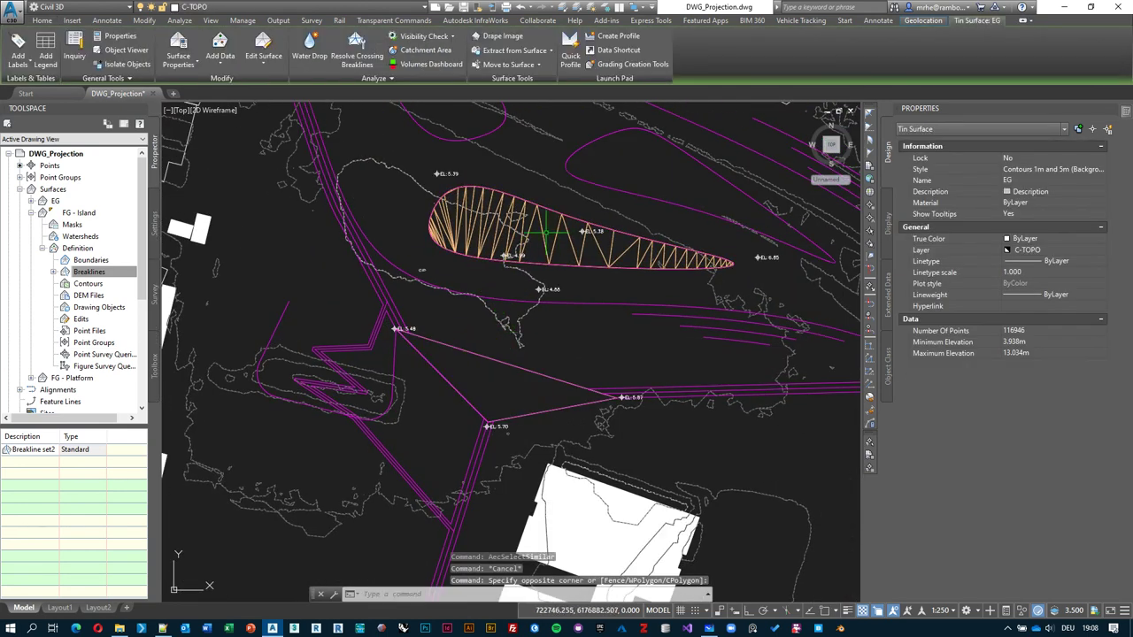
click(472, 375)
click(504, 361)
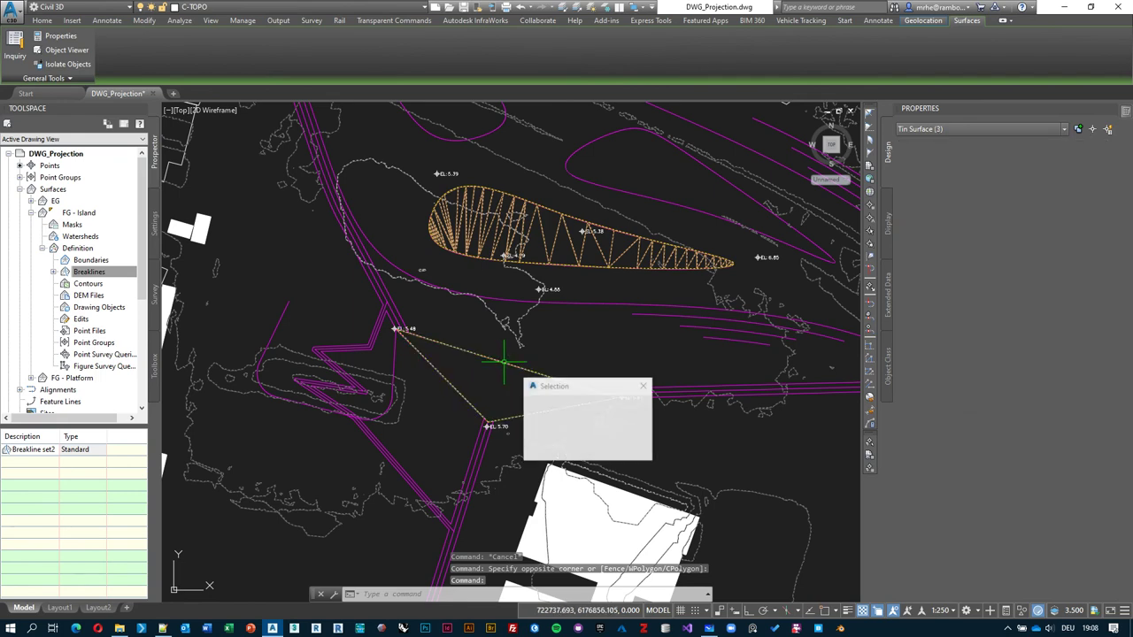
click(567, 404)
right_click(576, 330)
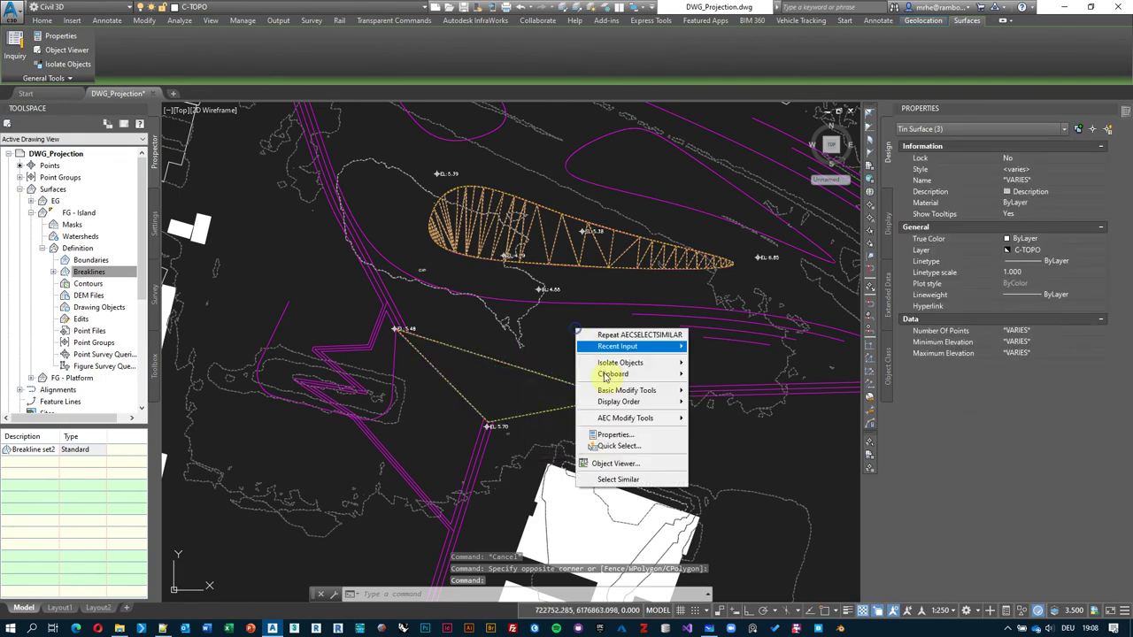
click(625, 467)
drag(587, 362, 610, 235)
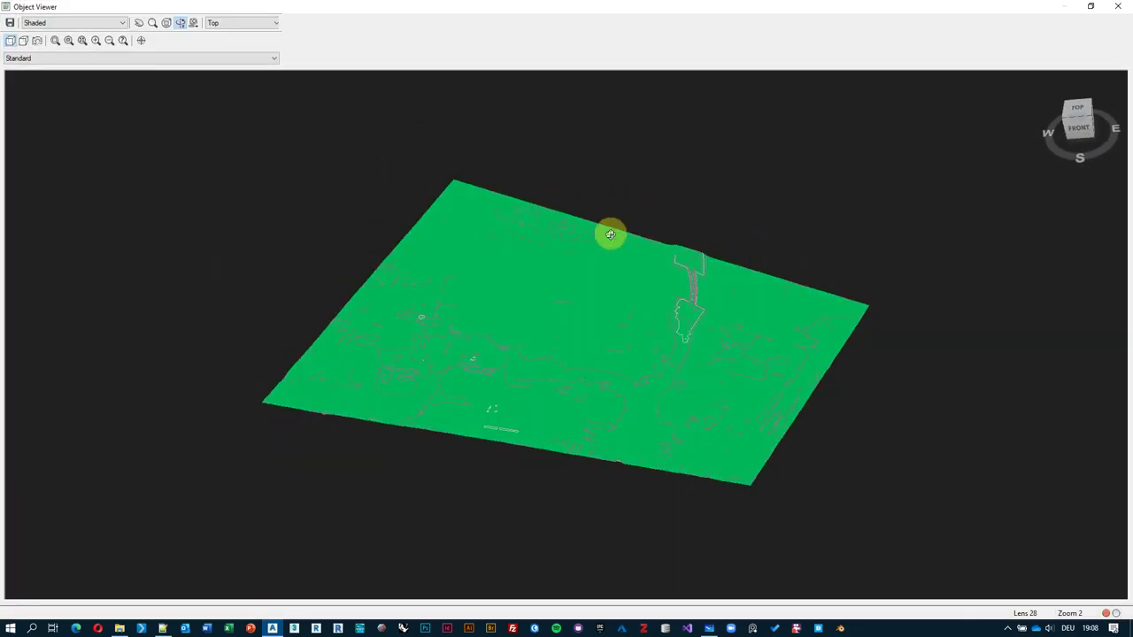
- Examine how the FG - Island and FG - Platform surfaces sit against the EG terrain from several 3D angles, and close the Object Viewer
scroll(610, 235, up, 5)
middle_drag(714, 190, 518, 296)
scroll(499, 301, up, 3)
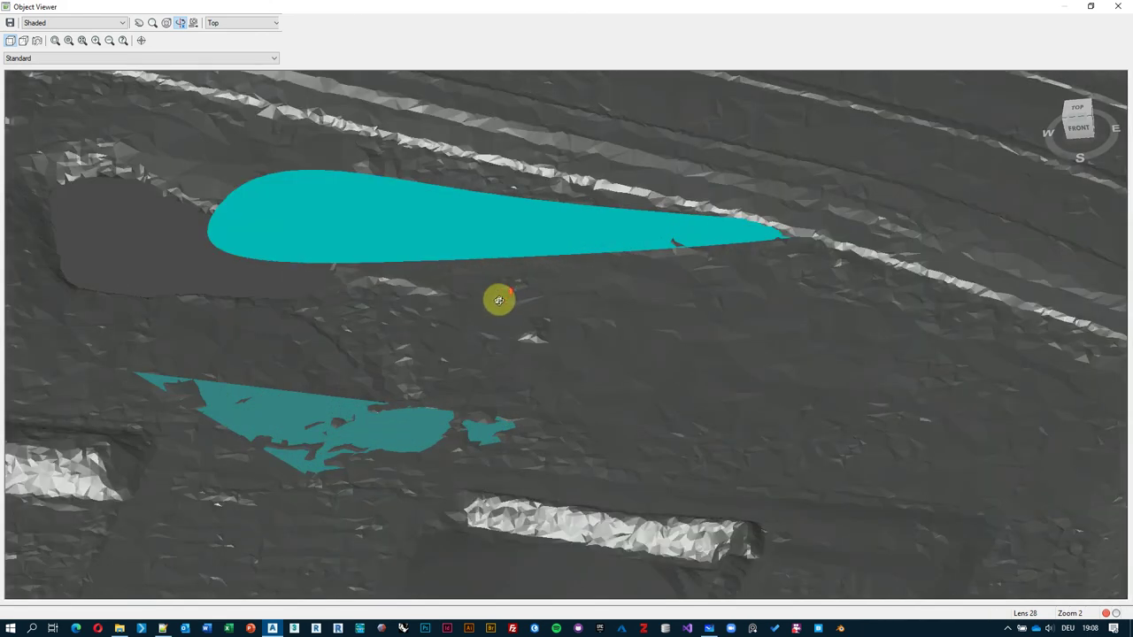
drag(500, 301, 395, 283)
drag(395, 410, 448, 319)
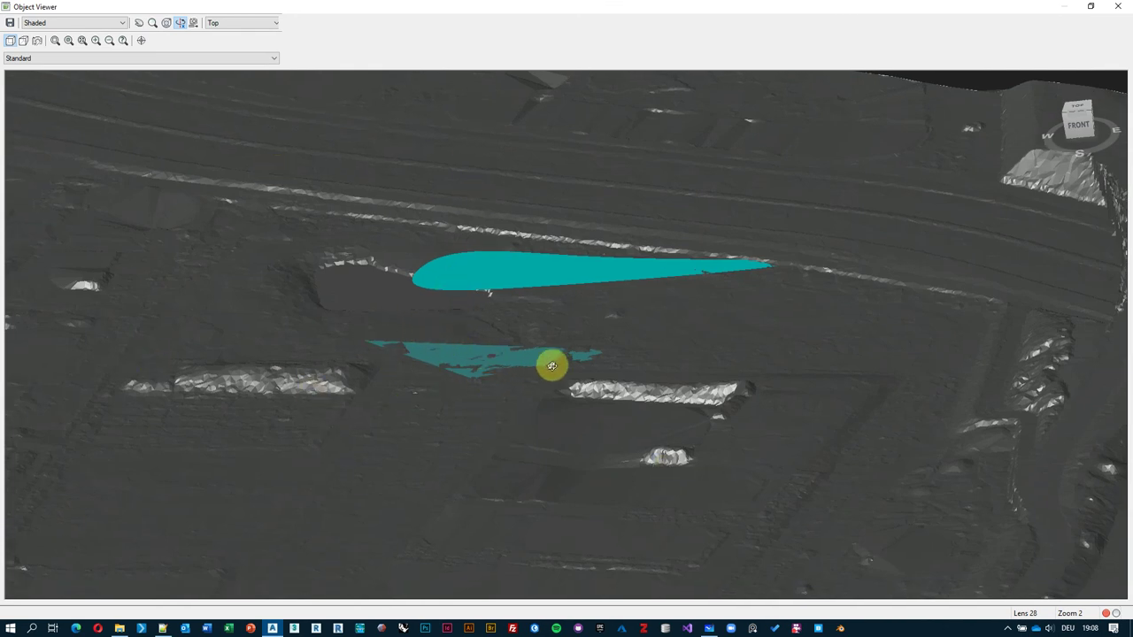
scroll(551, 365, up, 2)
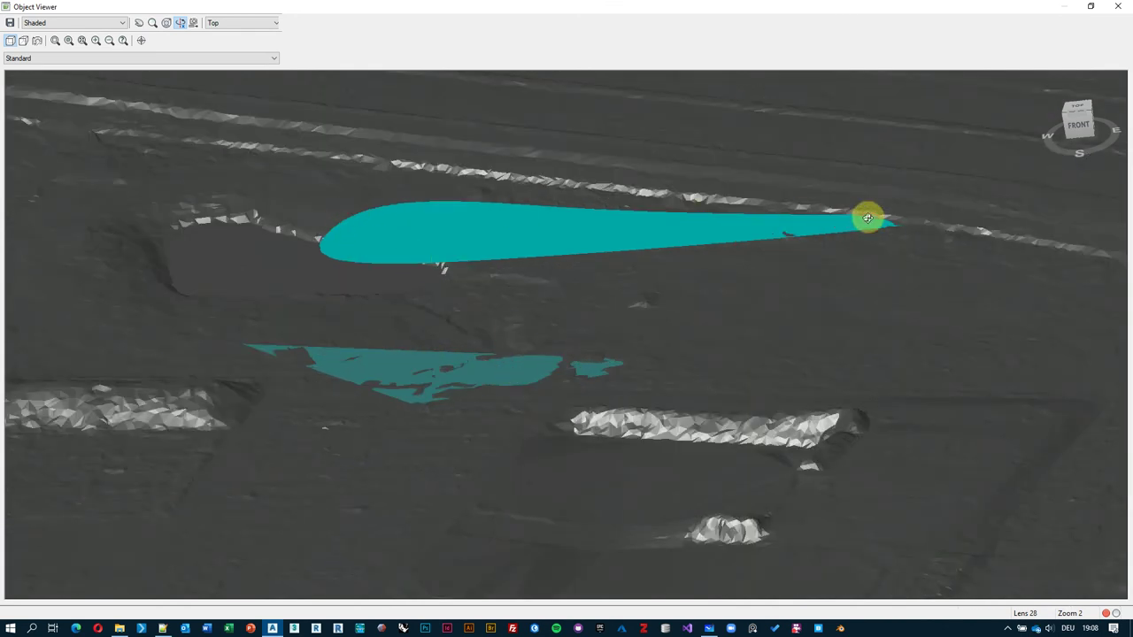
drag(635, 274, 634, 375)
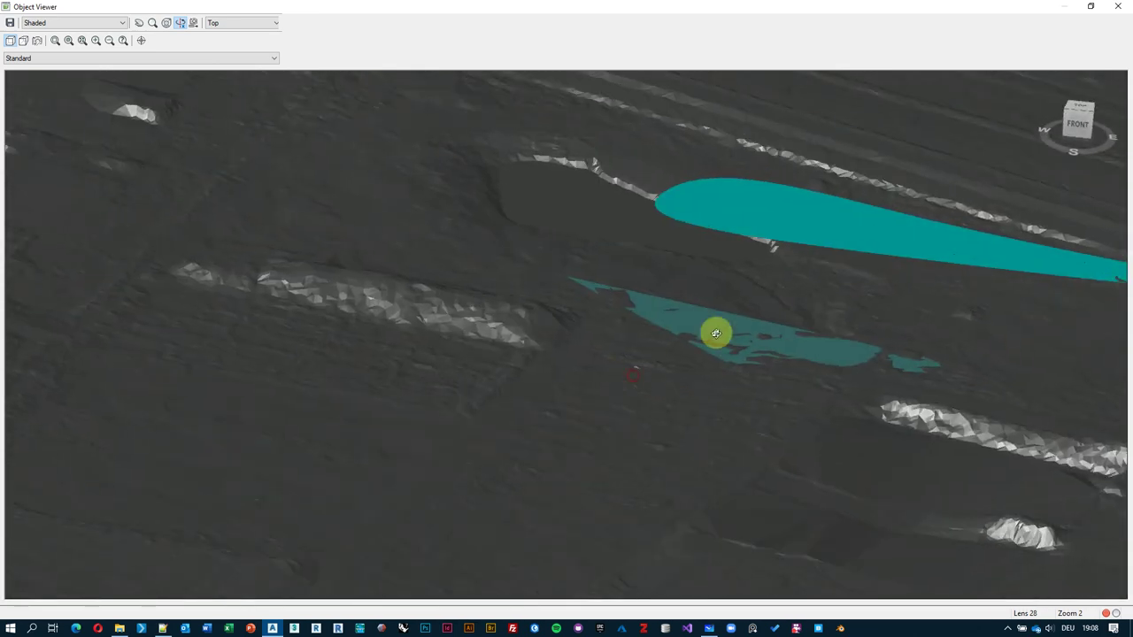
key(Escape)
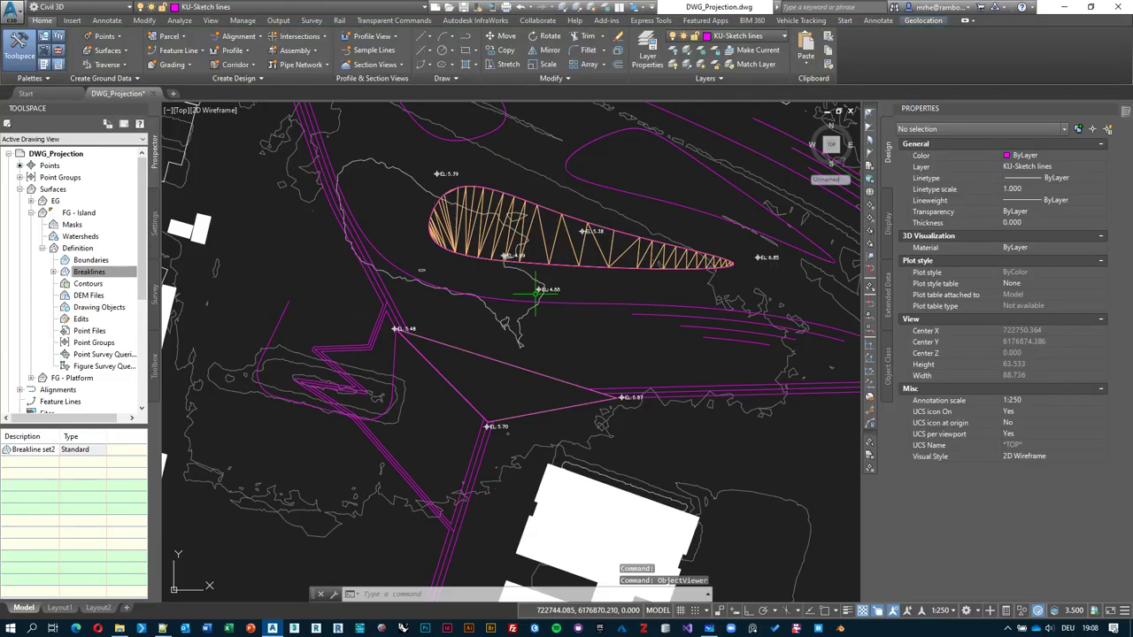
- Collapse the FG - Island surface's definition and its whole branch under Surfaces, leaving FG - Island selected
scroll(537, 289, down, 4)
middle_drag(605, 310, 604, 372)
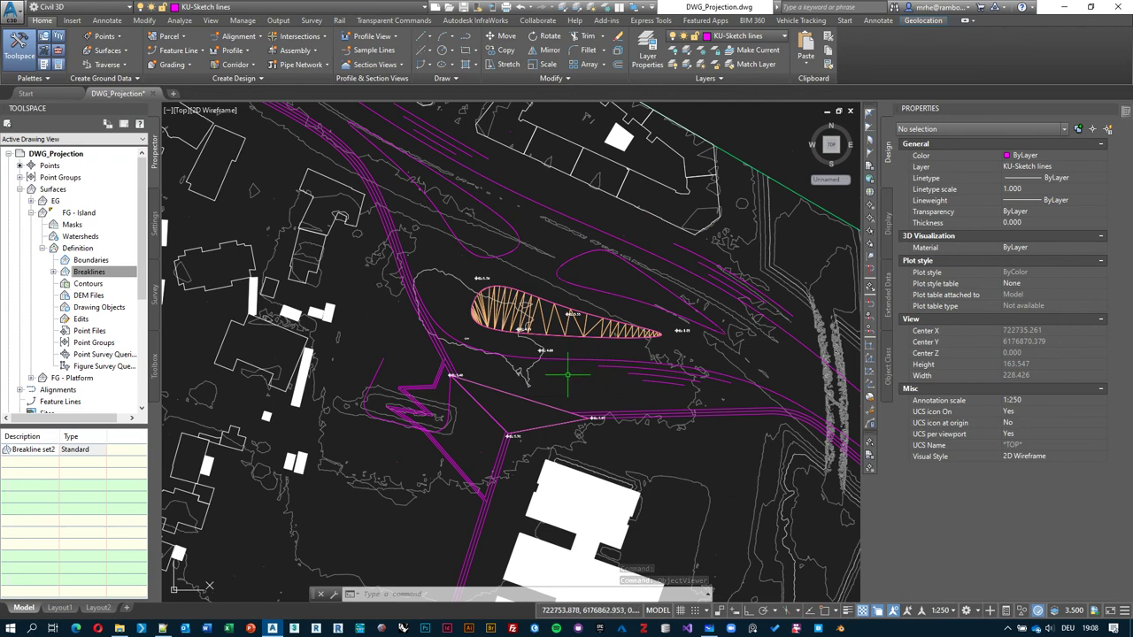
middle_drag(571, 377, 573, 396)
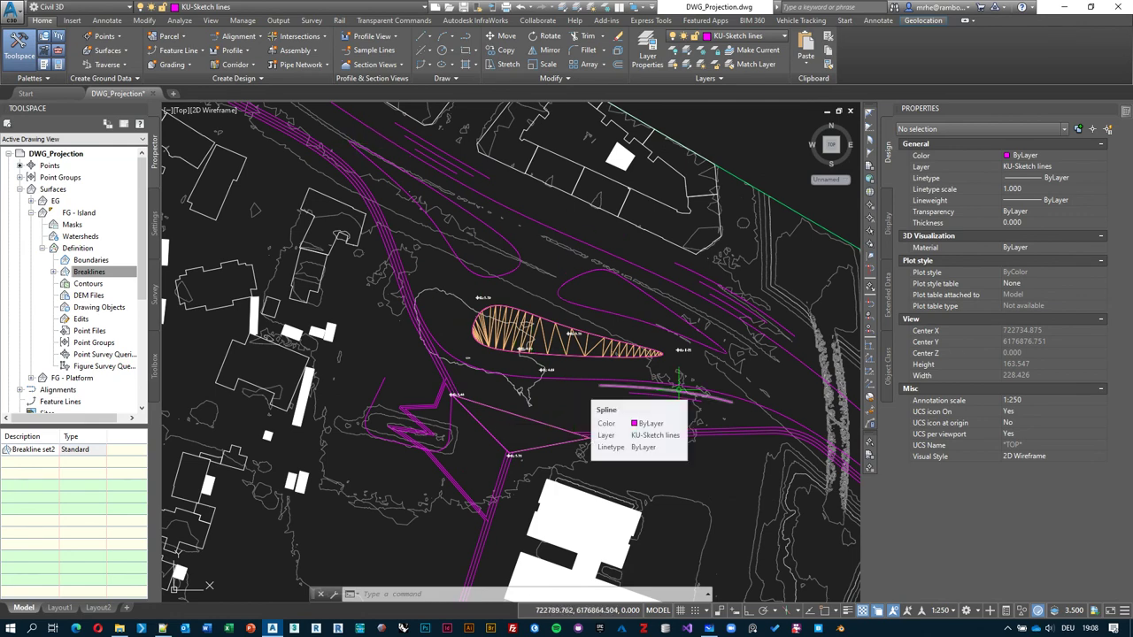
click(39, 251)
click(41, 249)
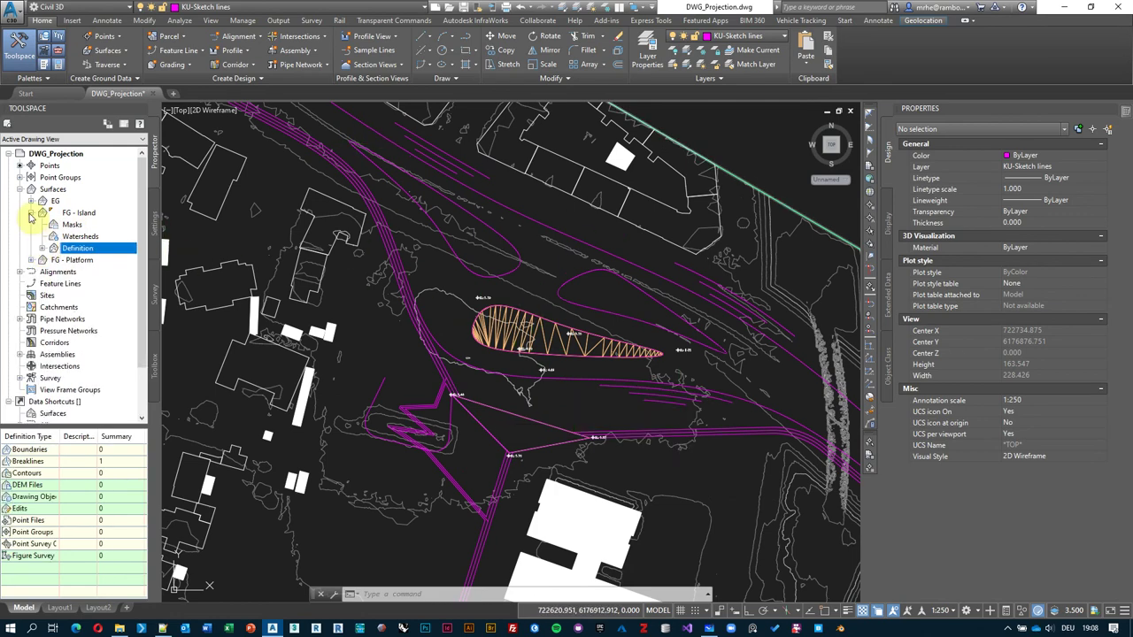
click(31, 213)
click(81, 216)
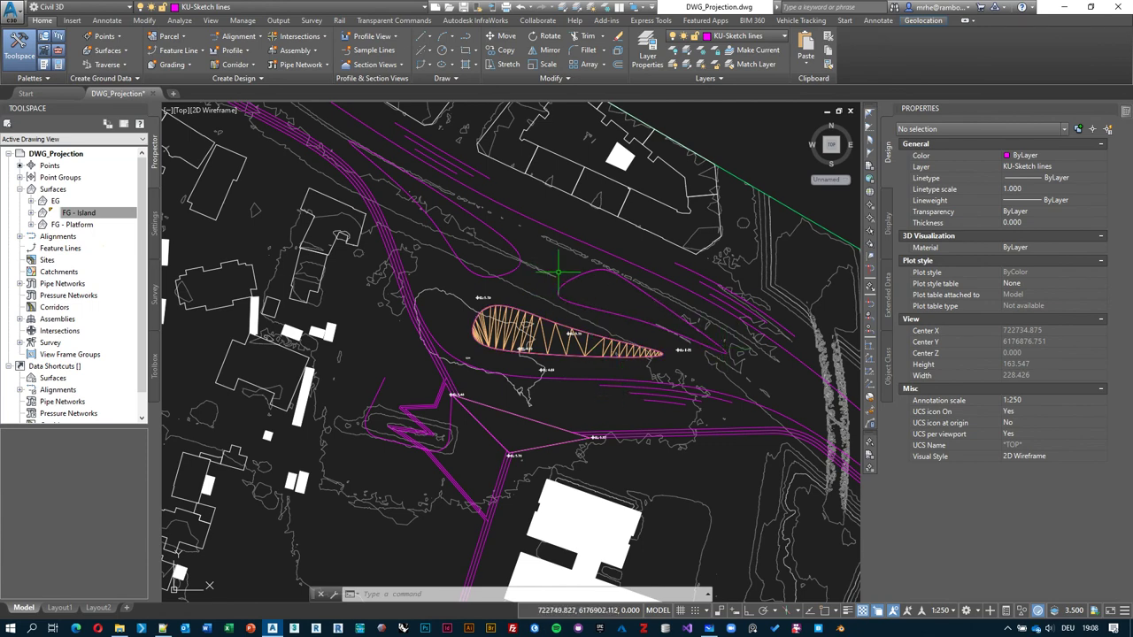
scroll(557, 258, down, 3)
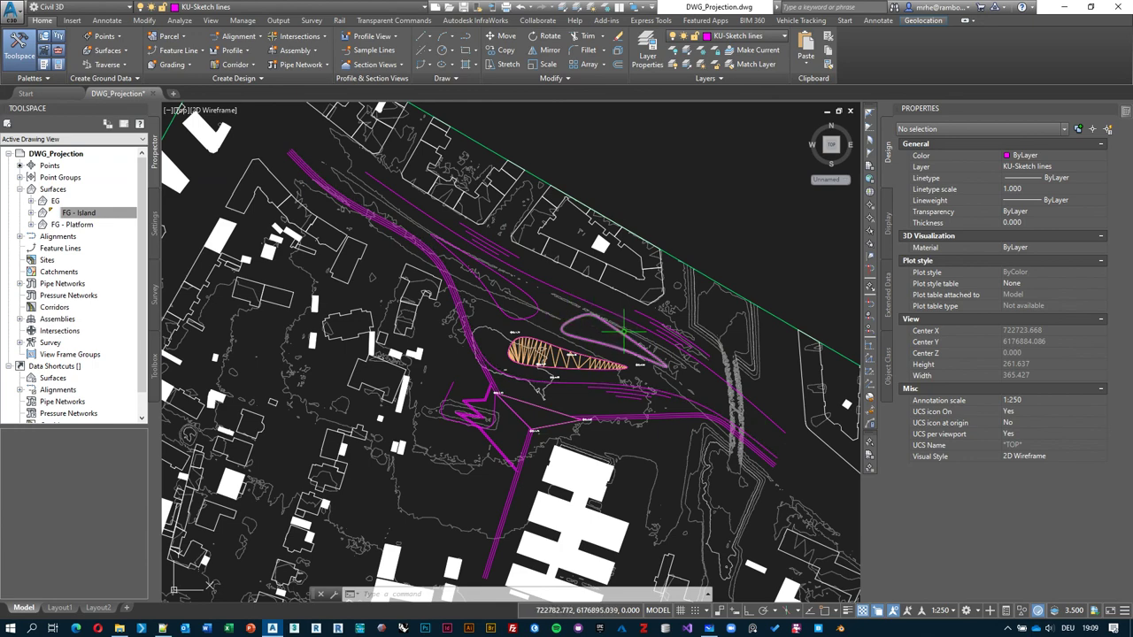
scroll(634, 418, up, 2)
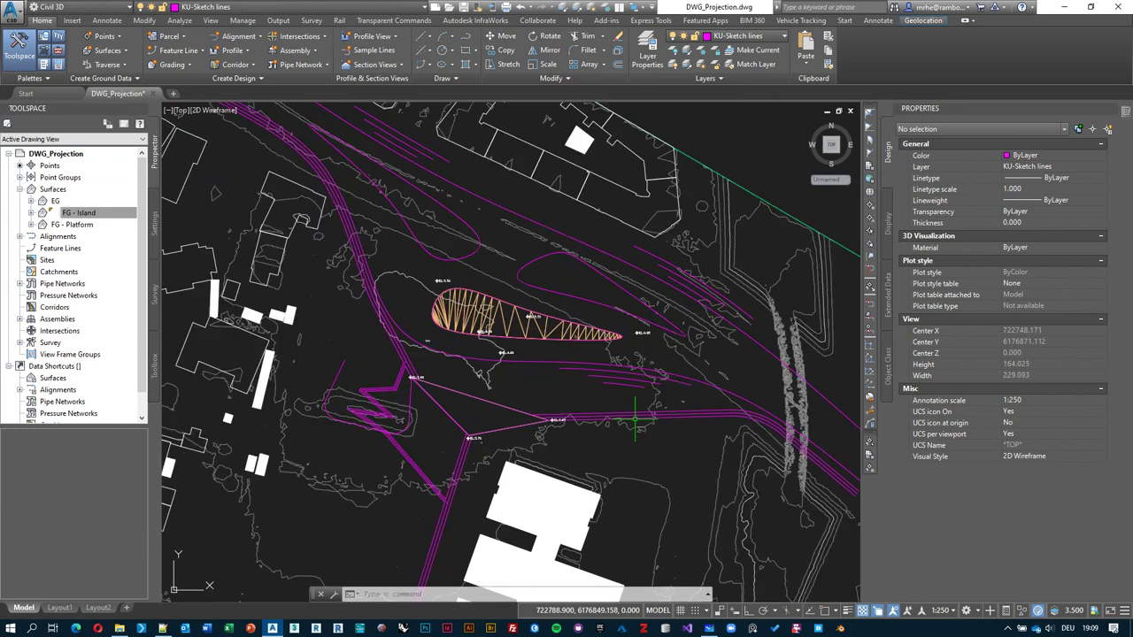